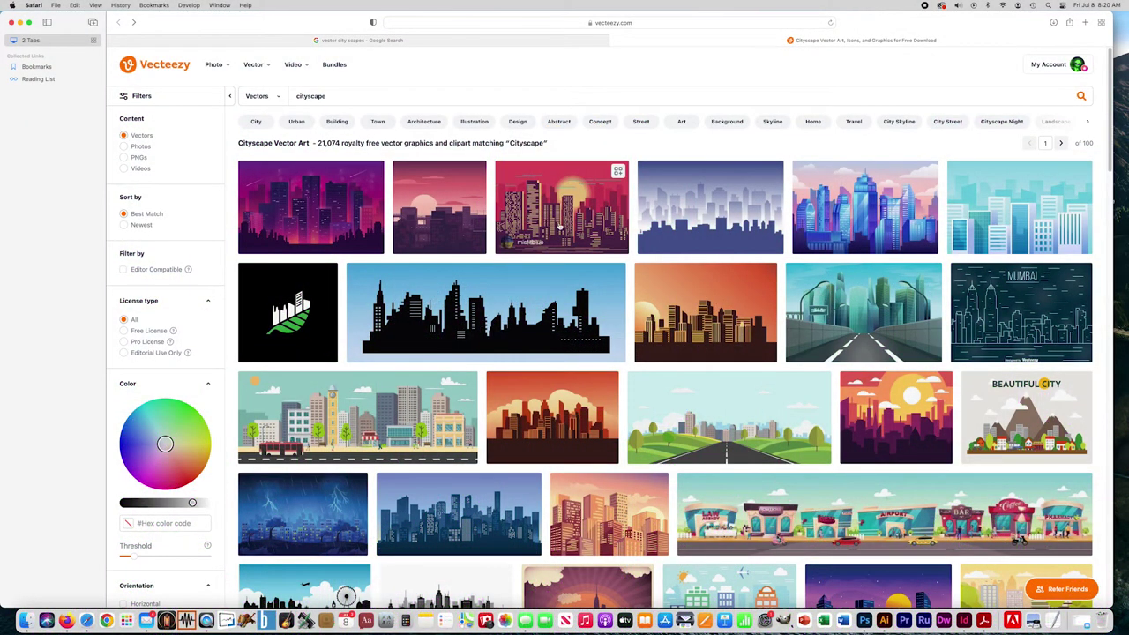
Browse the Vecteezy cityscape results, view the blue city vector's page, and return.
{"action": "scroll", "coordinate": [645, 238], "scroll_direction": "down", "scroll_amount": 1}
{"action": "scroll", "coordinate": [645, 238], "scroll_direction": "down", "scroll_amount": 3}
{"action": "scroll", "coordinate": [644, 238], "scroll_direction": "down", "scroll_amount": 2}
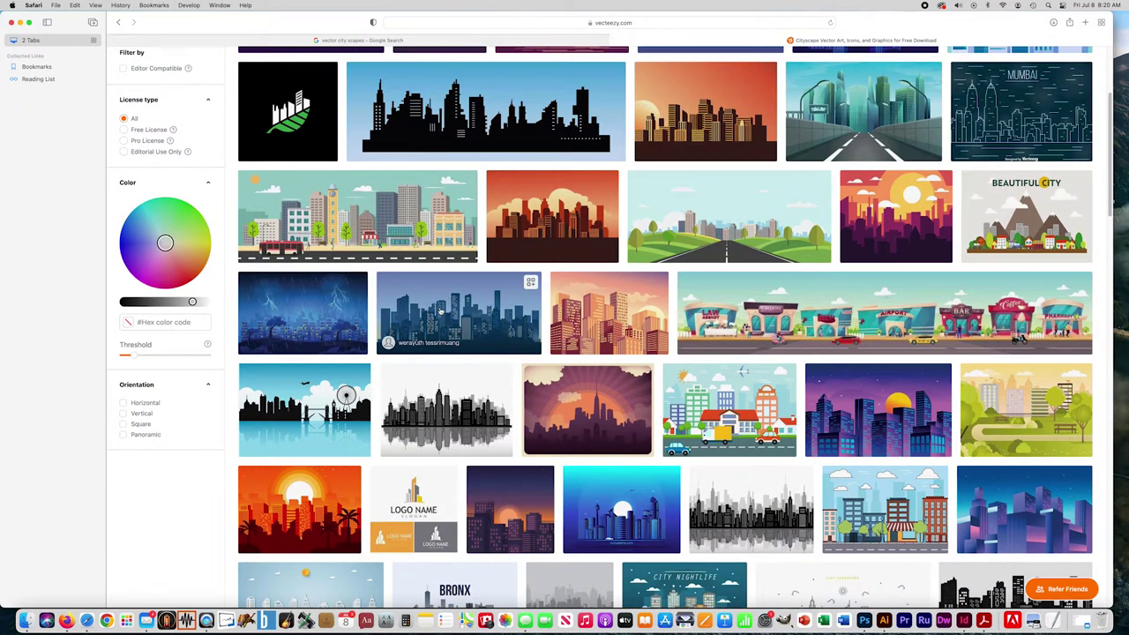
{"action": "left_click", "coordinate": [440, 310]}
{"action": "left_click", "coordinate": [118, 22]}
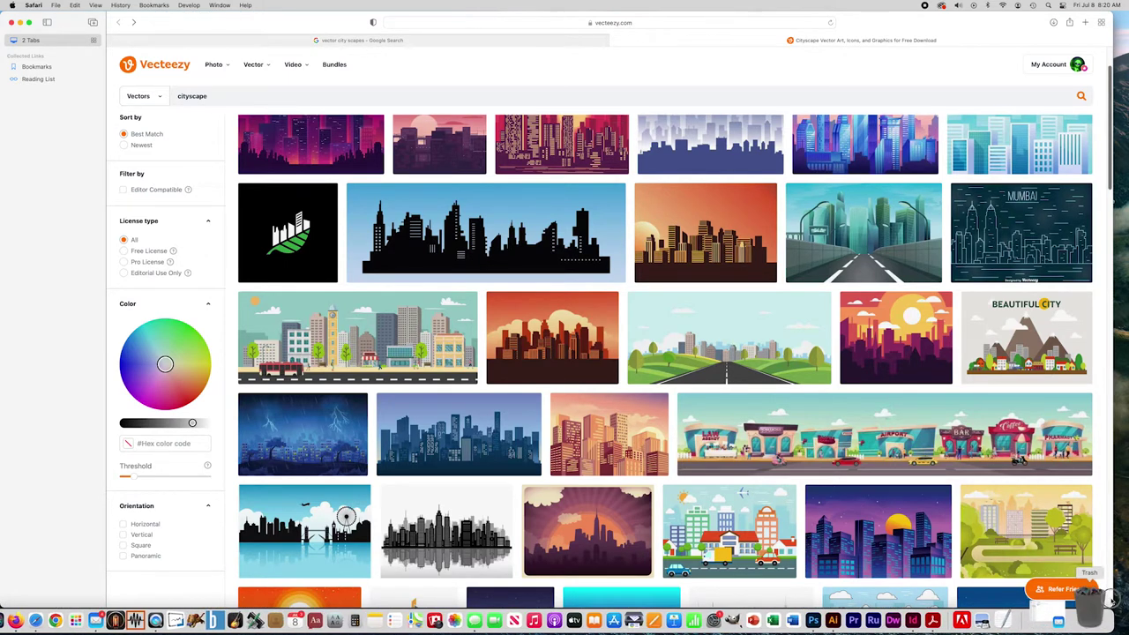
Bring the YouTube window forward and play the ROKU Style screensaver video.
{"action": "left_click_drag", "start_coordinate": [345, 32], "coordinate": [361, 81]}
{"action": "left_click", "coordinate": [357, 48]}
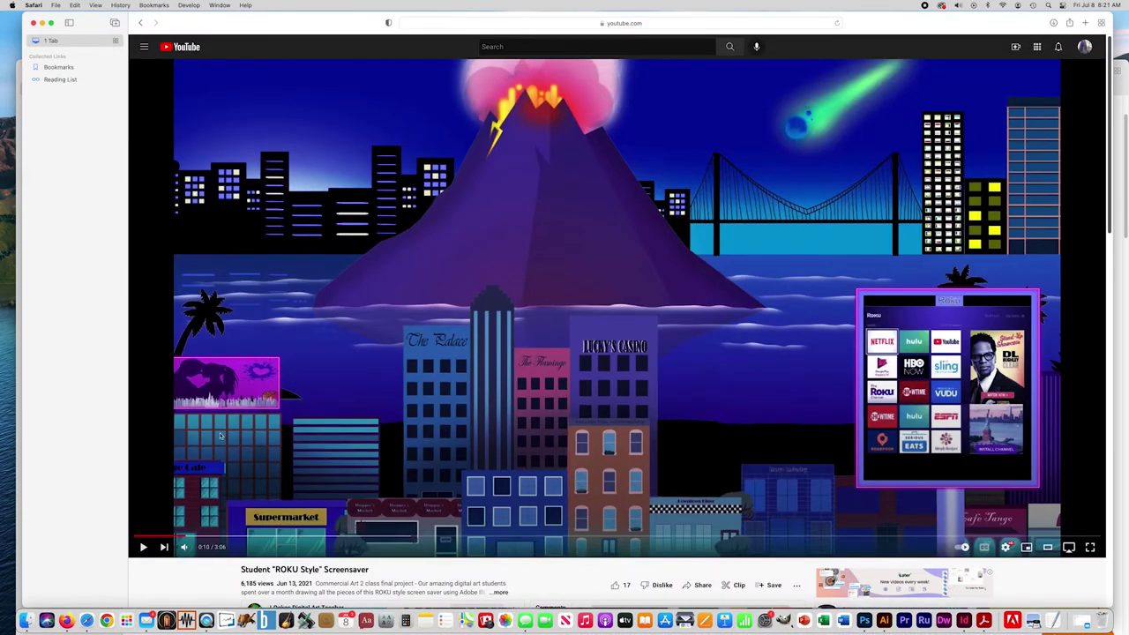
{"action": "left_click", "coordinate": [143, 547]}
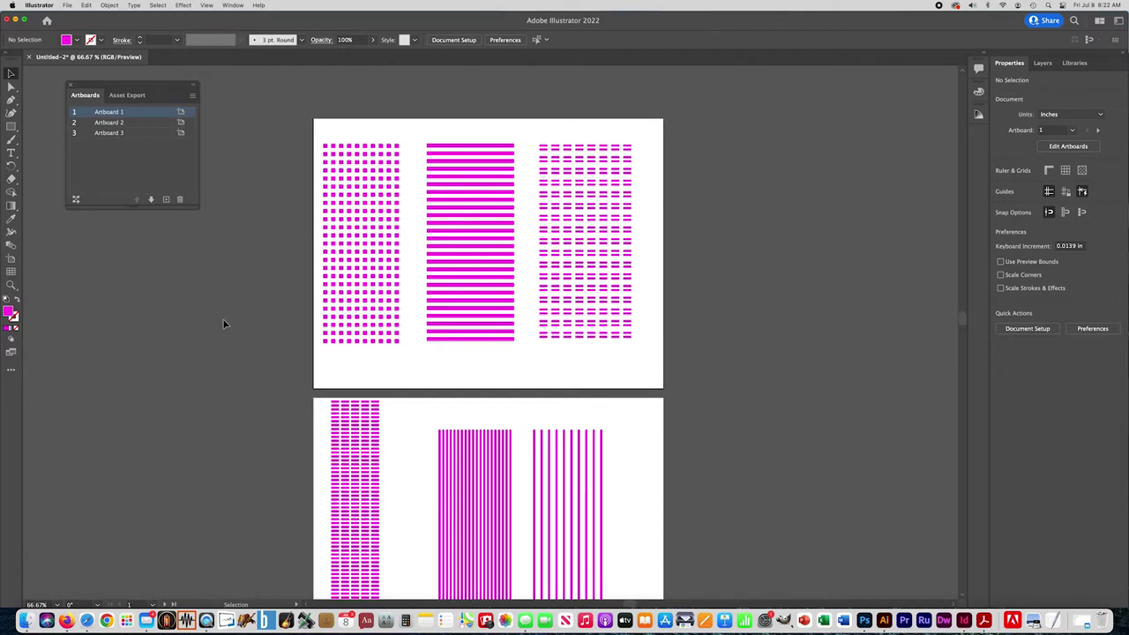
{"action": "scroll", "coordinate": [223, 324], "scroll_direction": "down", "scroll_amount": 10}
{"action": "scroll", "coordinate": [223, 323], "scroll_direction": "down", "scroll_amount": 8}
{"action": "scroll", "coordinate": [223, 324], "scroll_direction": "up", "scroll_amount": 17}
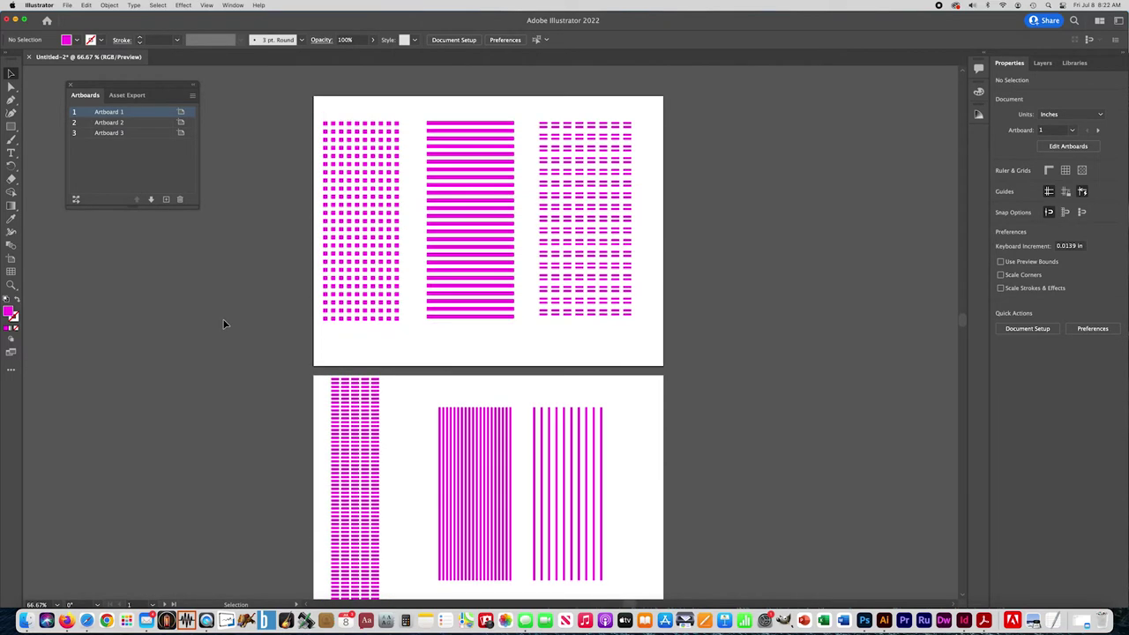
{"action": "left_click_drag", "start_coordinate": [391, 302], "coordinate": [197, 377]}
{"action": "key", "text": "super+z"}
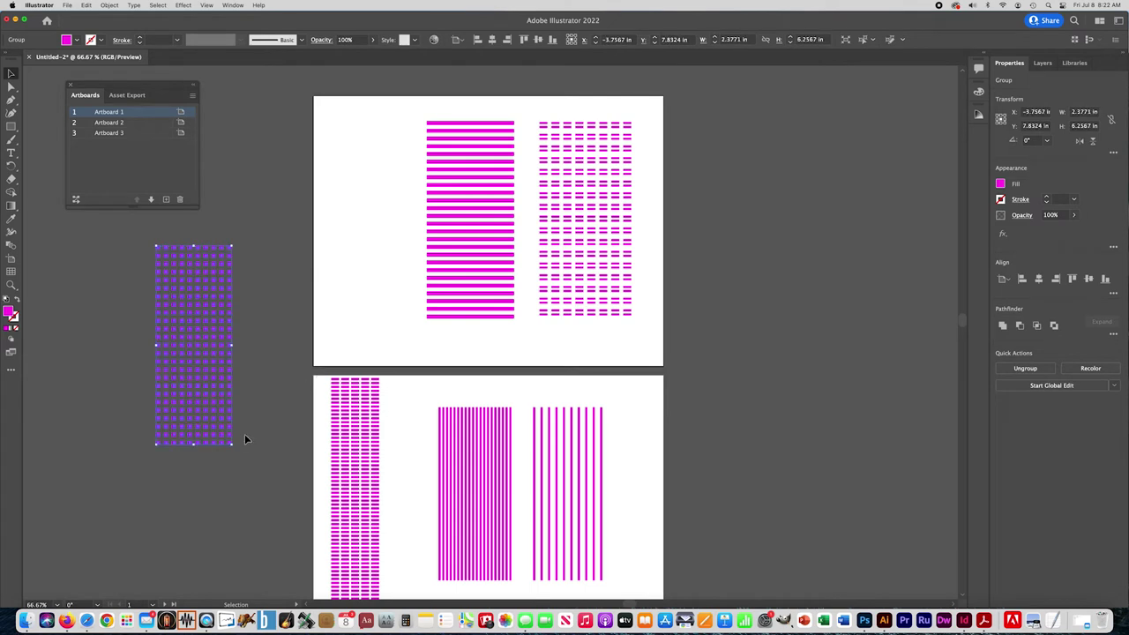
{"action": "key", "text": "super+z"}
{"action": "left_click", "coordinate": [187, 452]}
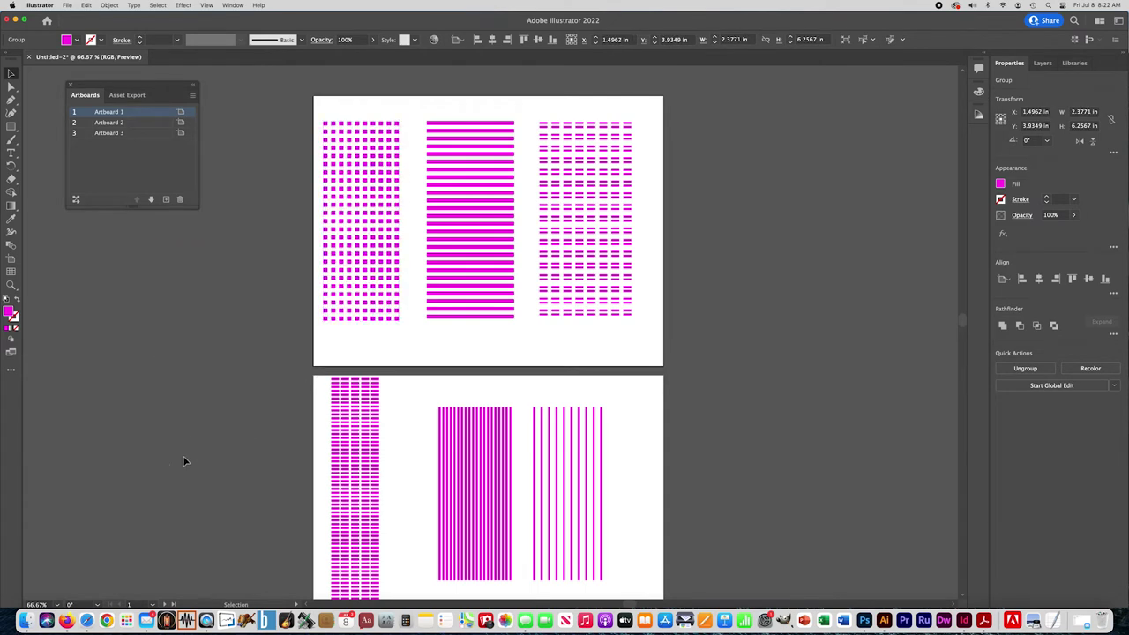
{"action": "left_click", "coordinate": [67, 5]}
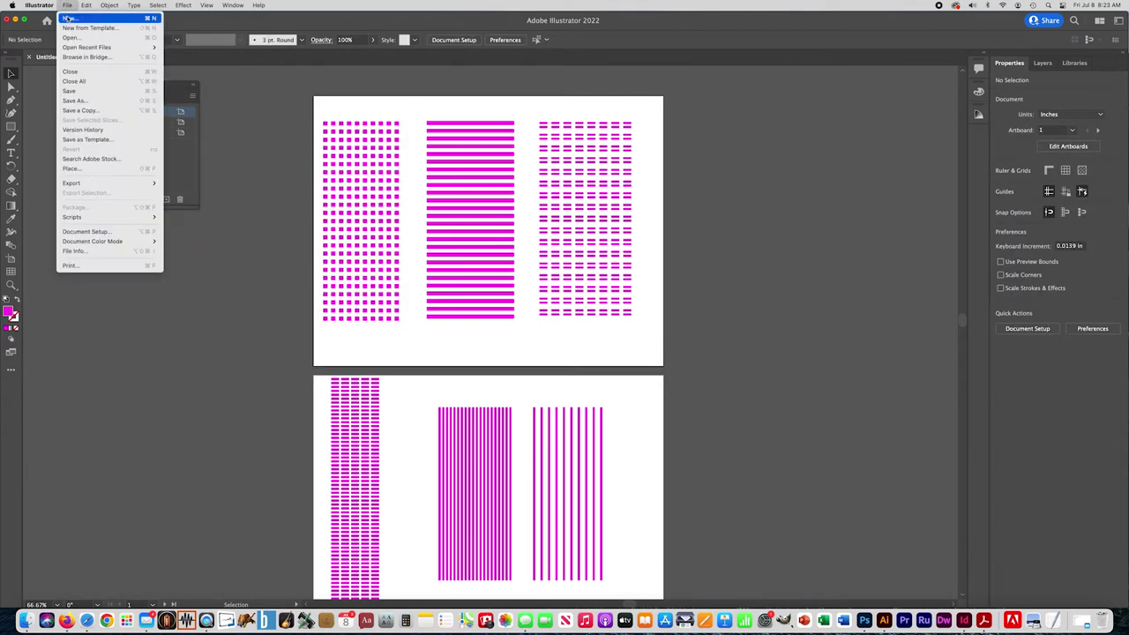
Create Untitled-3 from the 11 × 8.5 in preset and reset the Essentials workspace.
{"action": "left_click", "coordinate": [68, 19]}
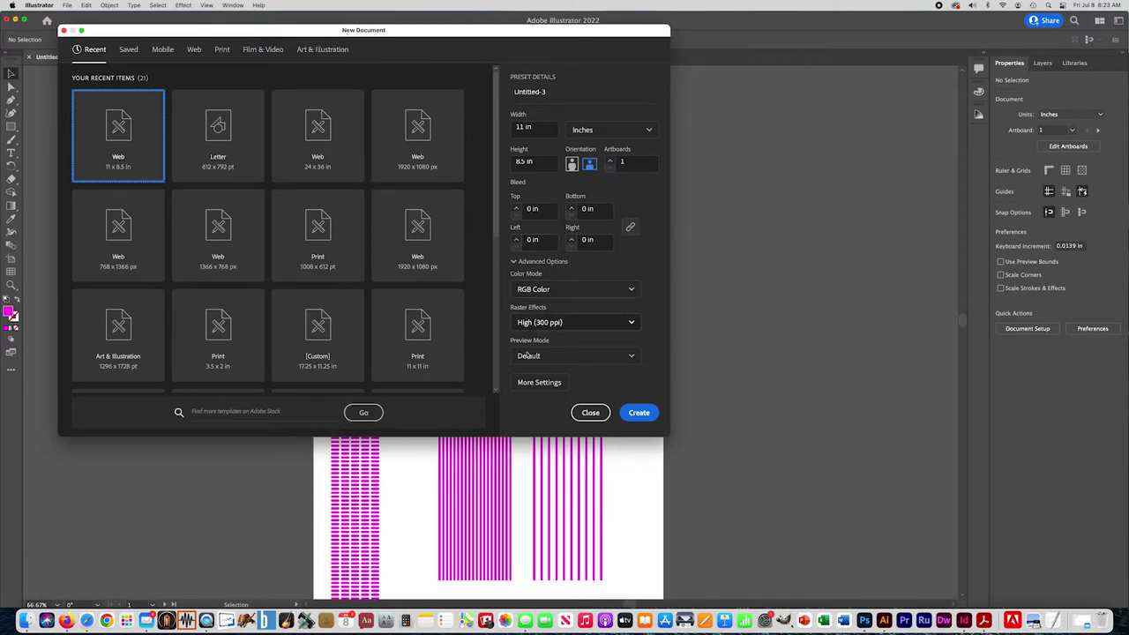
{"action": "left_click", "coordinate": [640, 414]}
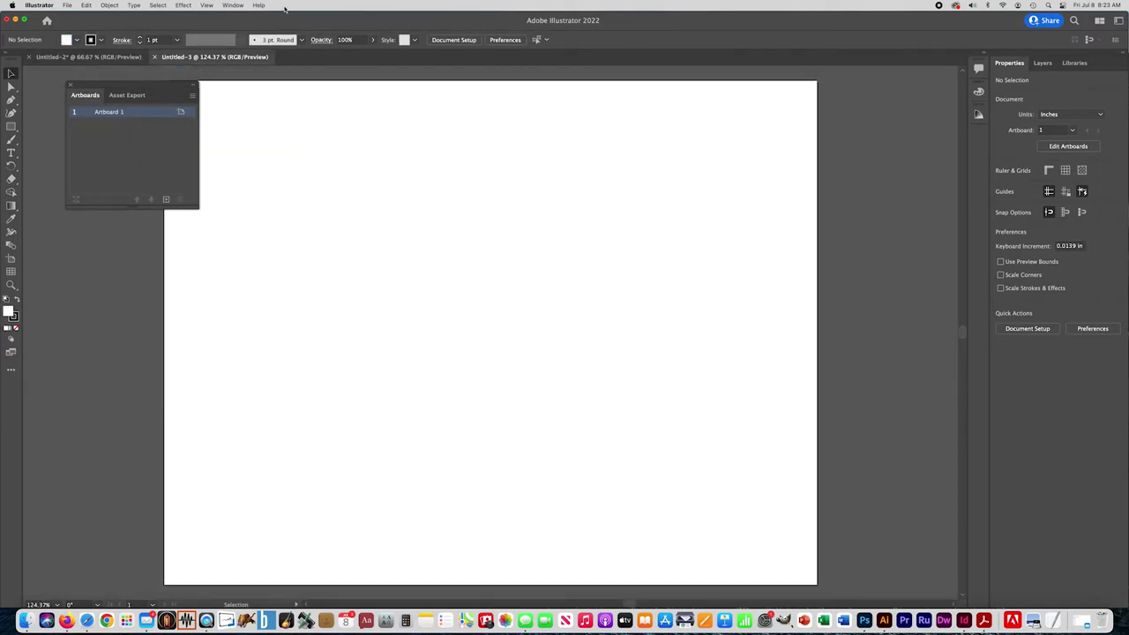
{"action": "left_click", "coordinate": [233, 5]}
{"action": "mouse_move", "coordinate": [264, 52]}
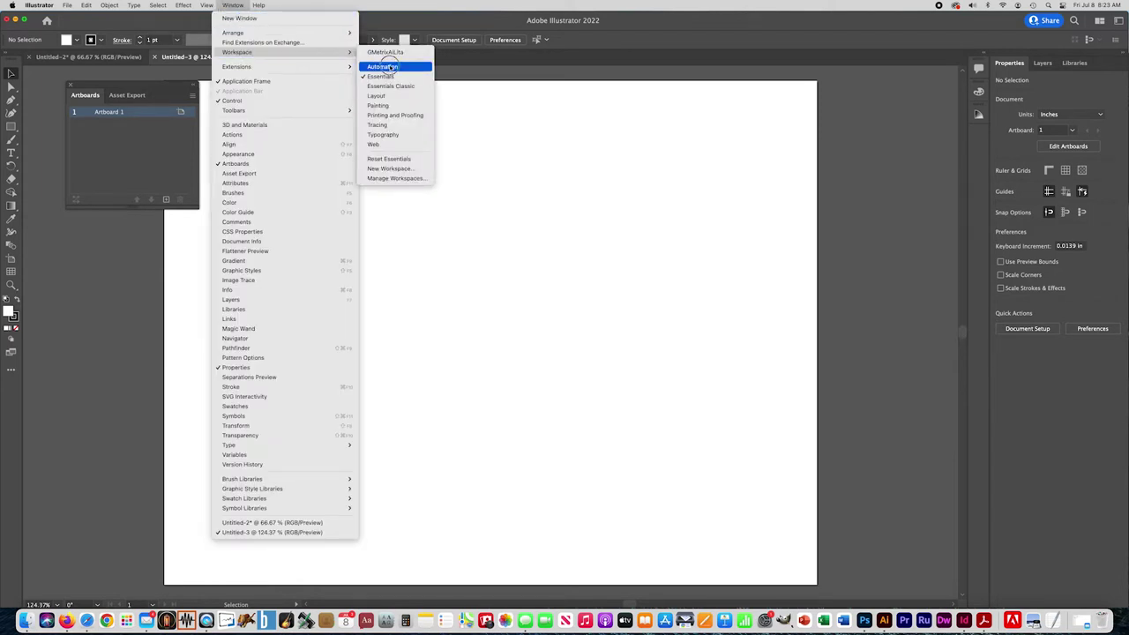
{"action": "left_click", "coordinate": [389, 158]}
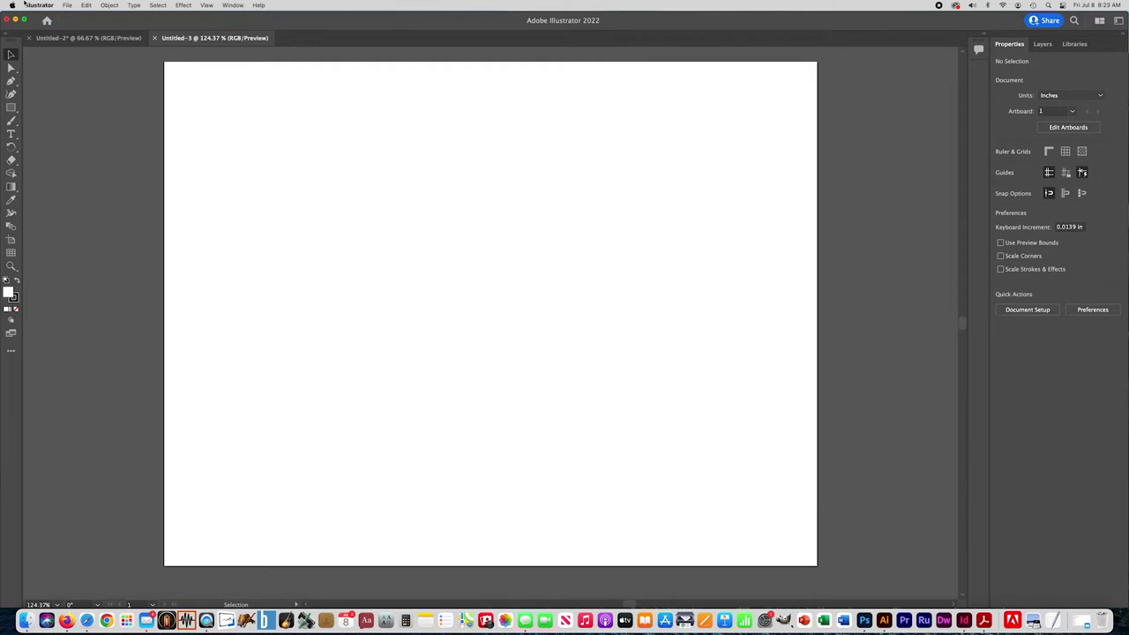
{"action": "left_click", "coordinate": [87, 6]}
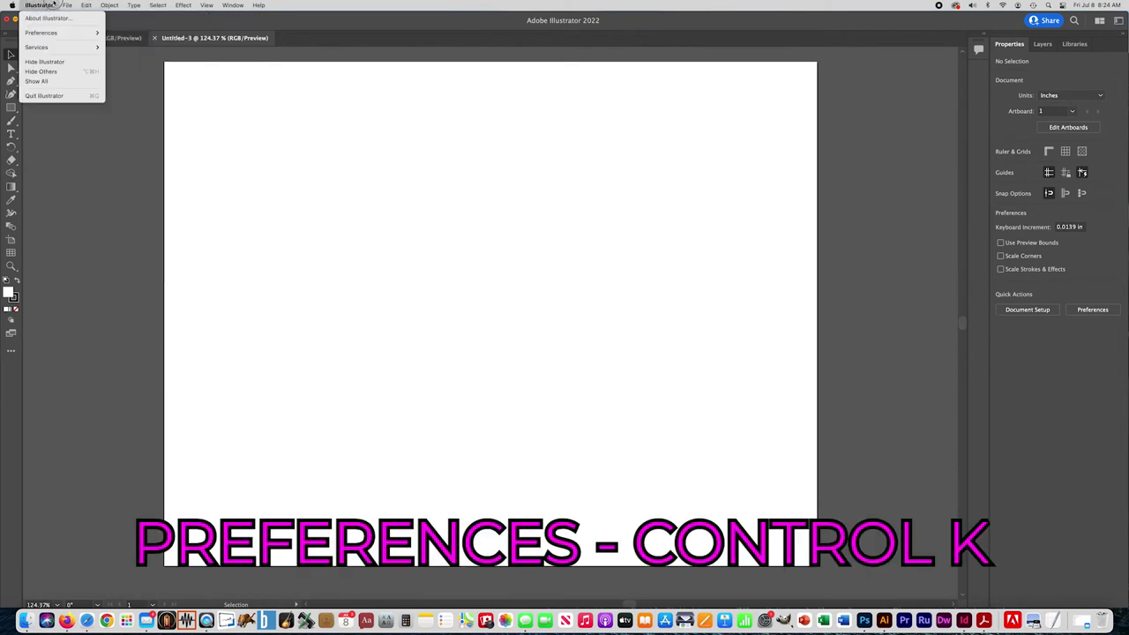
{"action": "left_click", "coordinate": [86, 5]}
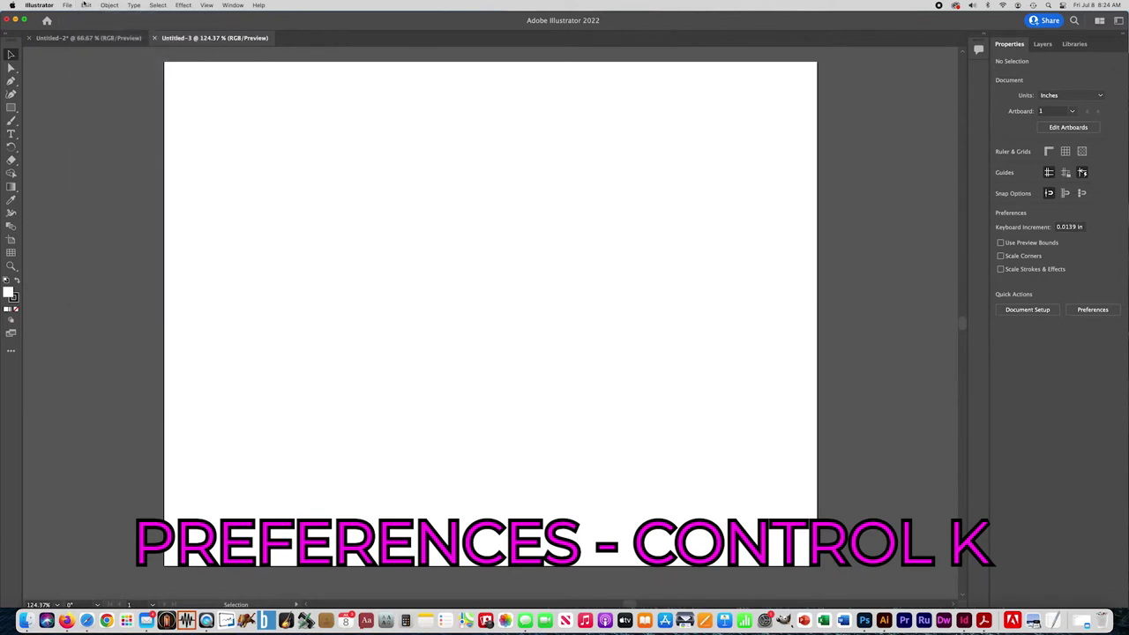
{"action": "left_click", "coordinate": [67, 5]}
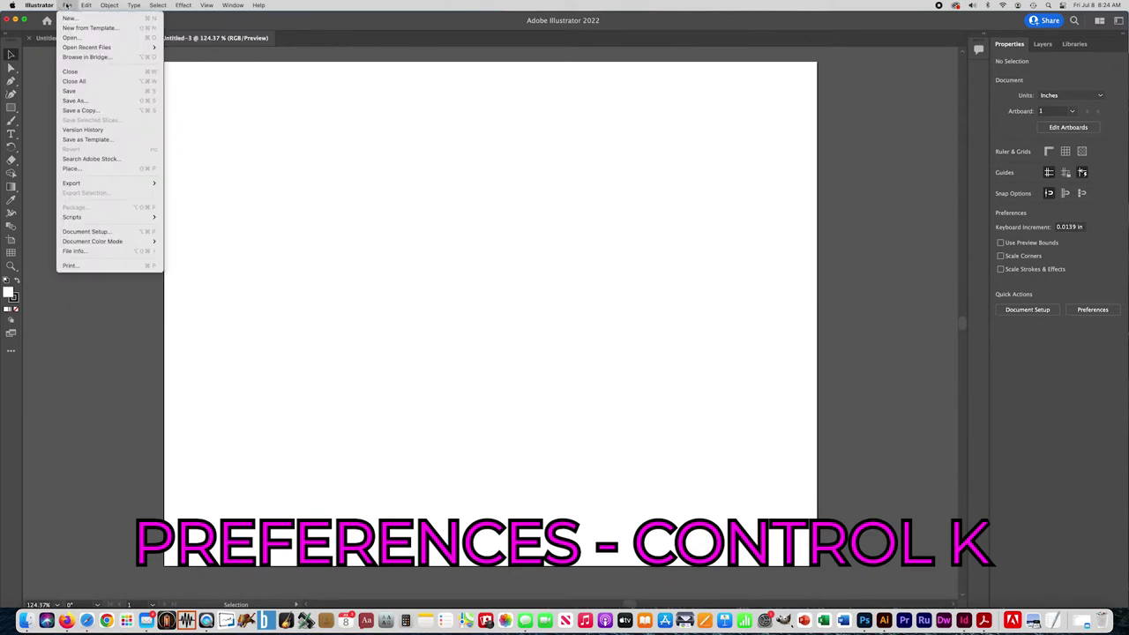
{"action": "mouse_move", "coordinate": [49, 36]}
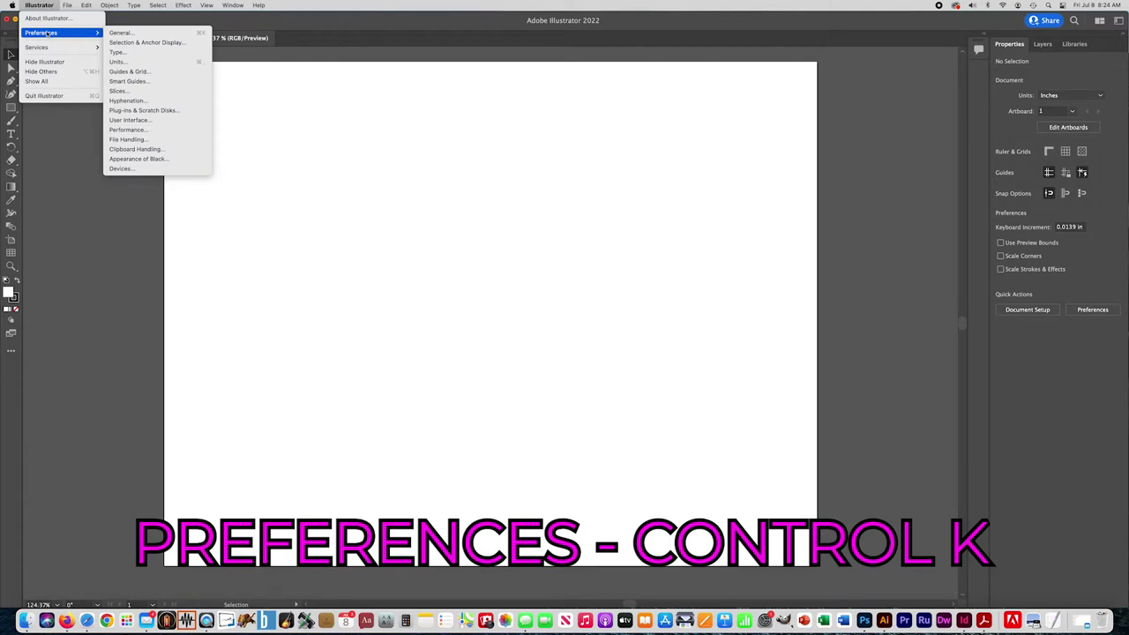
{"action": "left_click", "coordinate": [136, 74]}
{"action": "left_click_drag", "start_coordinate": [323, 109], "coordinate": [478, 122]}
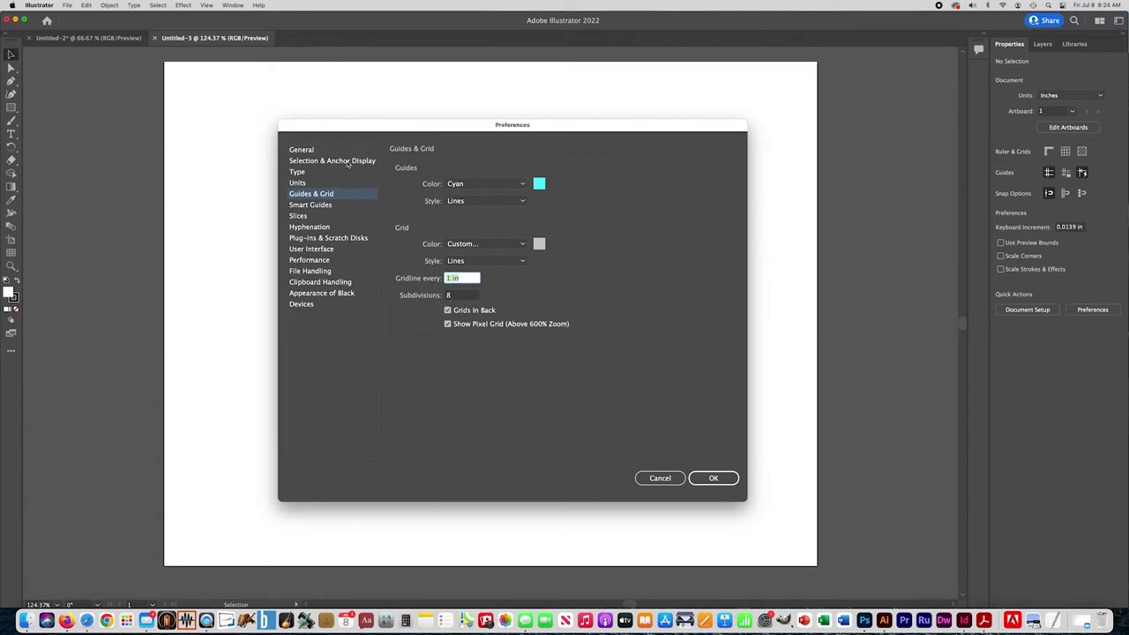
{"action": "left_click", "coordinate": [299, 183]}
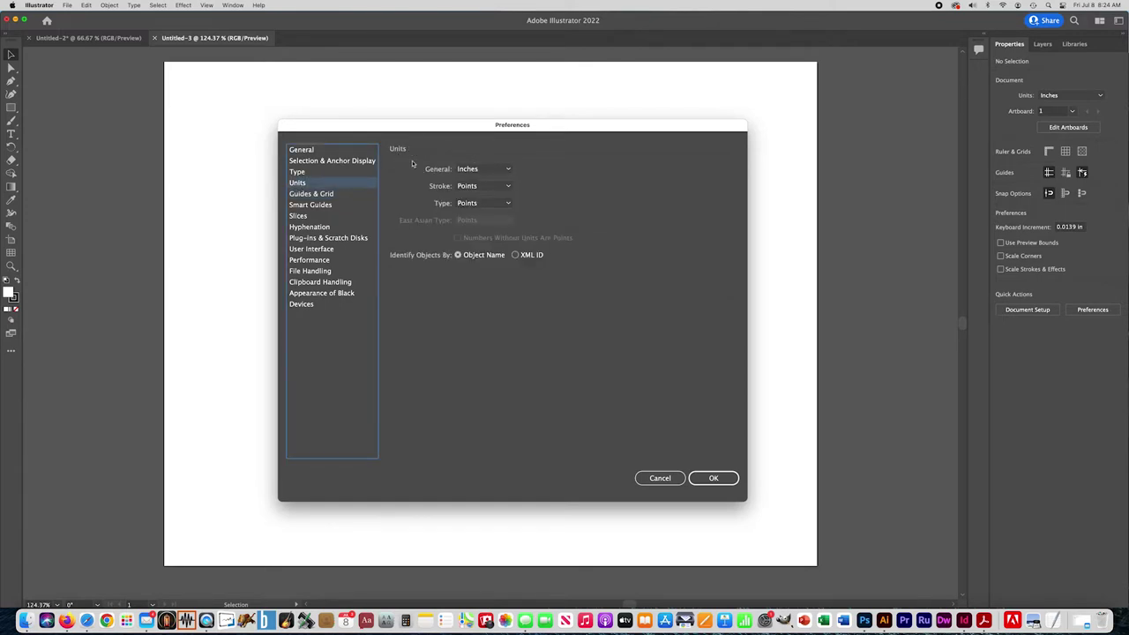
{"action": "left_click", "coordinate": [319, 194]}
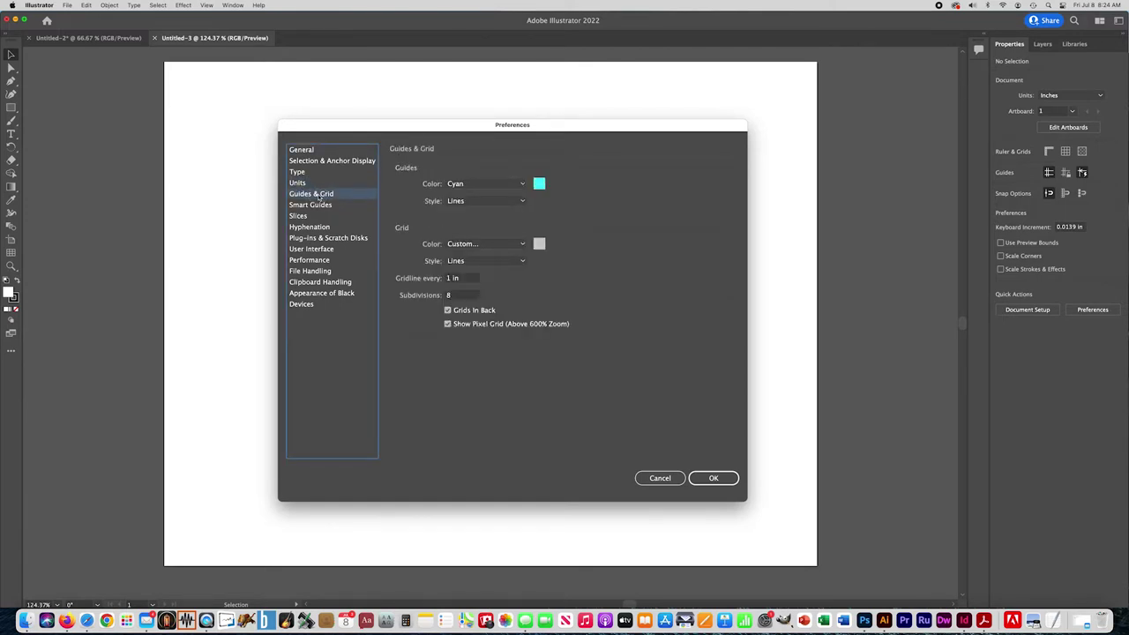
{"action": "left_click", "coordinate": [717, 479]}
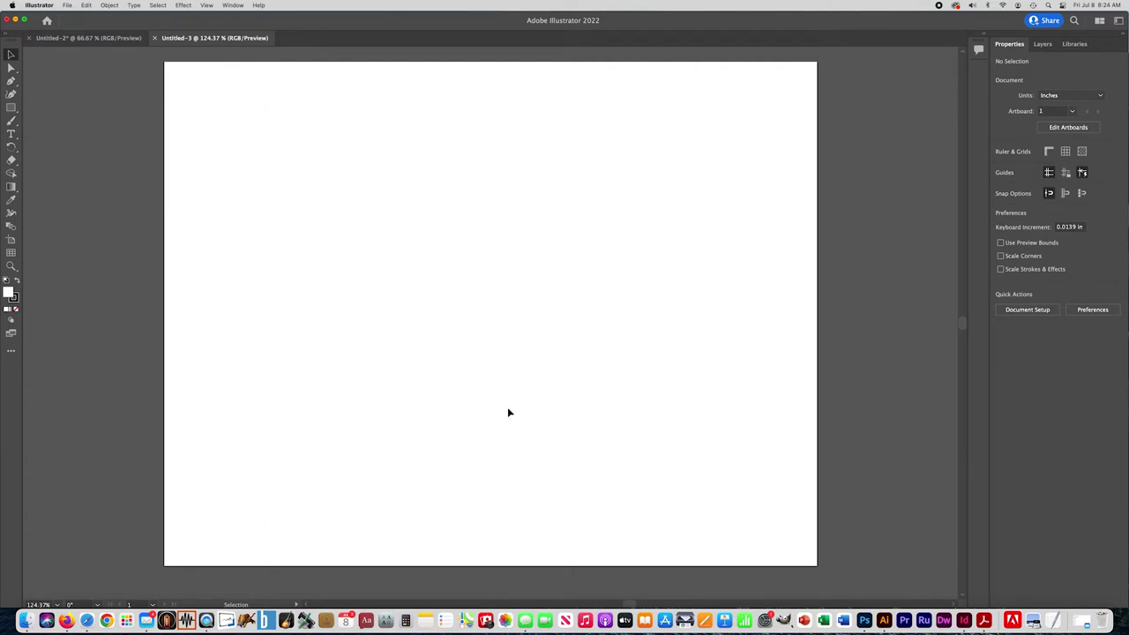
{"action": "left_click", "coordinate": [207, 6]}
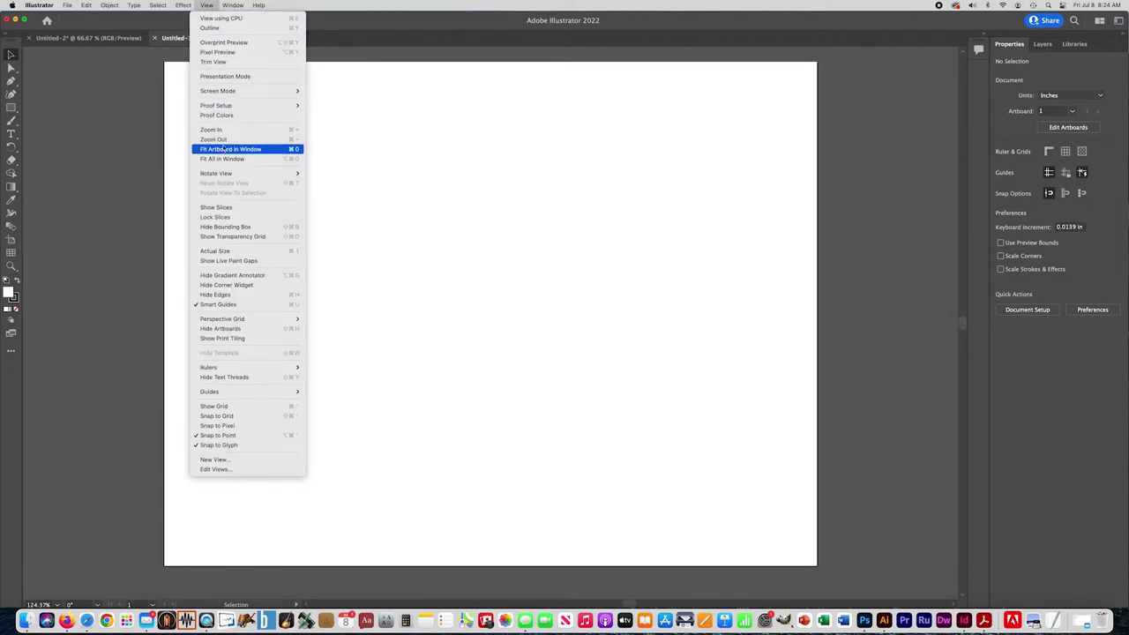
Turn on the 1 in canvas grid and enable Snap to Grid from the View menu.
{"action": "left_click", "coordinate": [226, 407]}
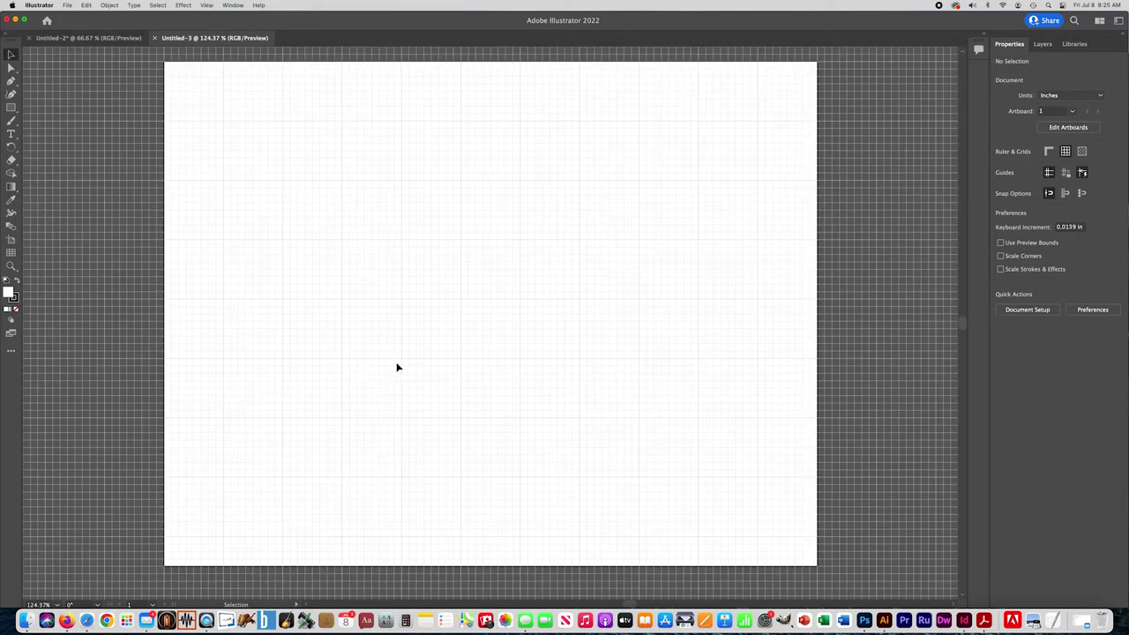
{"action": "left_click", "coordinate": [204, 5]}
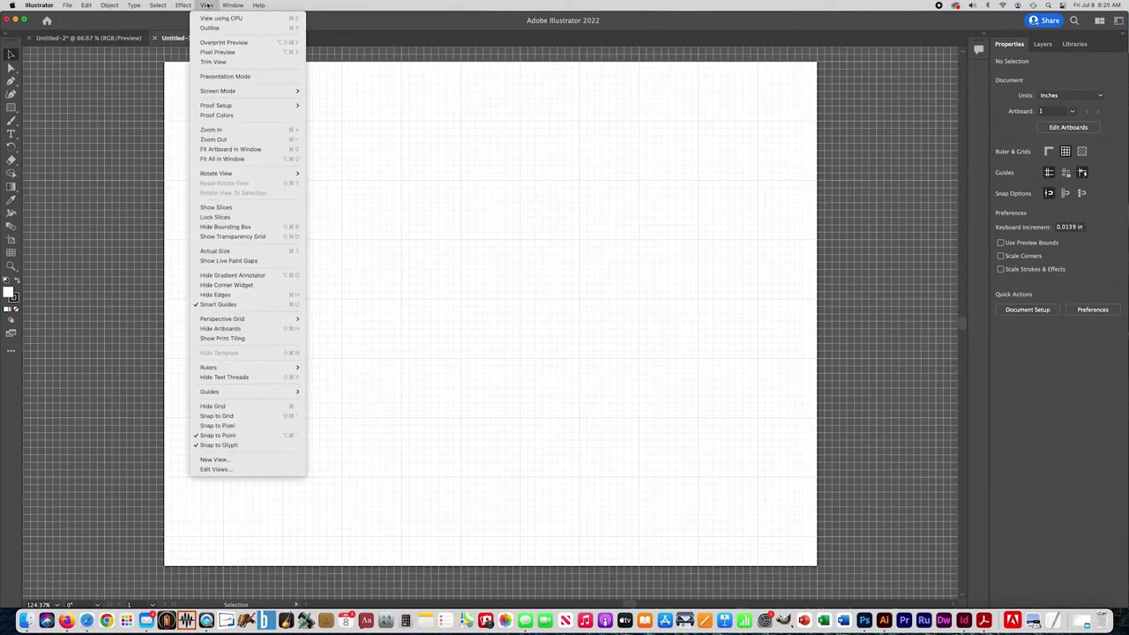
{"action": "left_click", "coordinate": [217, 416]}
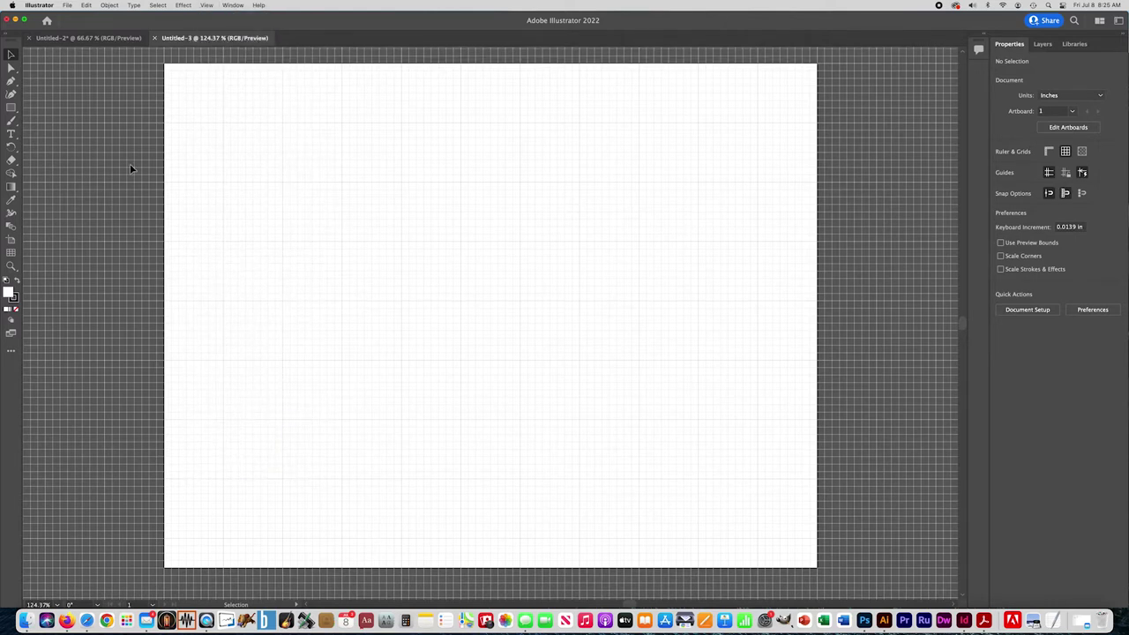
{"action": "left_click", "coordinate": [10, 108]}
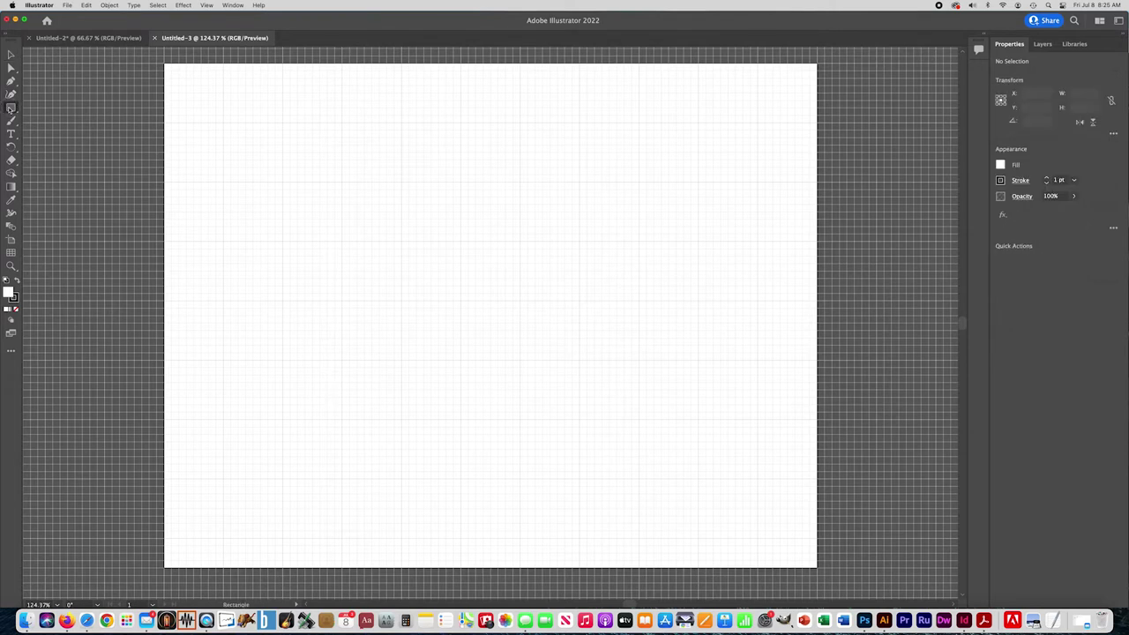
Zoom to 200% and draw a 0.125 in square at the artboard's top-left.
{"action": "key", "text": "z"}
{"action": "left_click", "coordinate": [222, 108]}
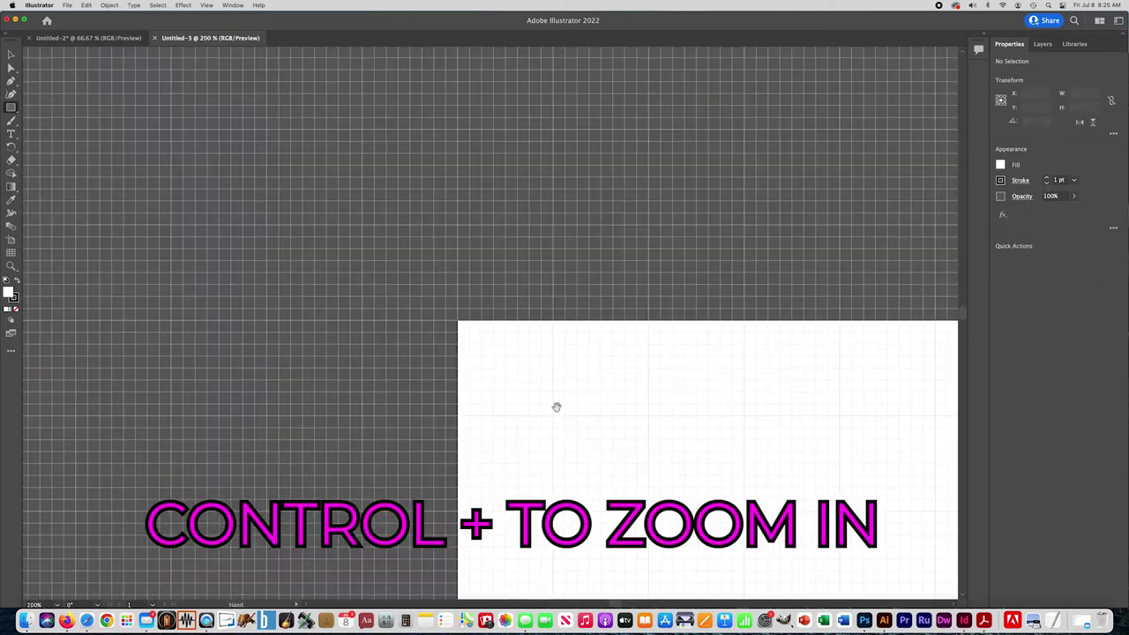
{"action": "key", "text": "super+equal"}
{"action": "left_click_drag", "start_coordinate": [254, 127], "coordinate": [217, 135]}
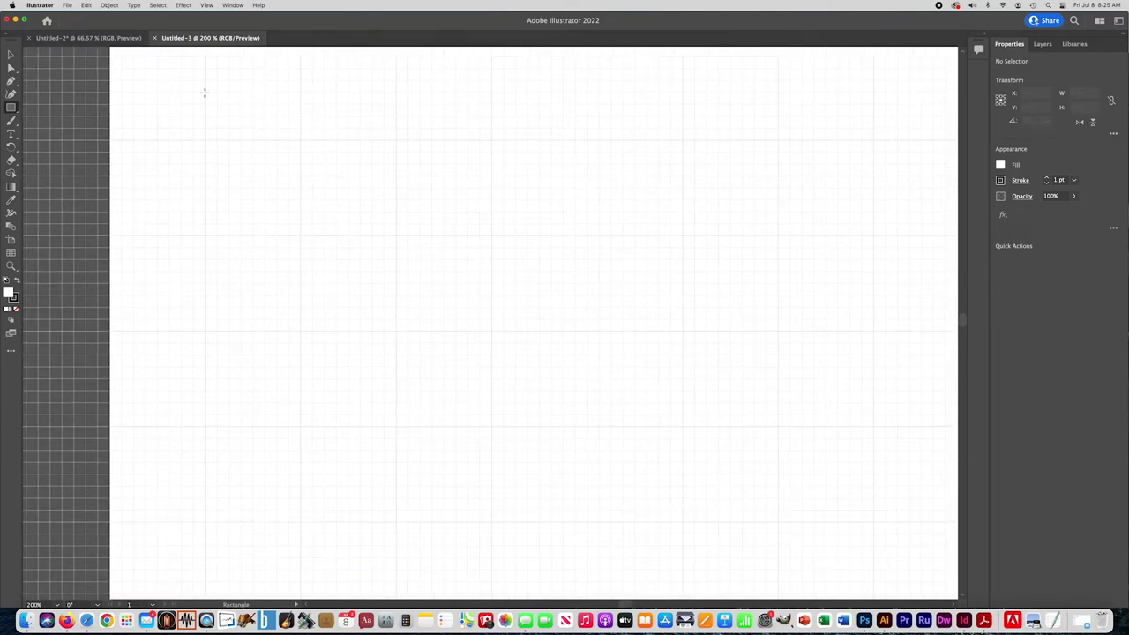
{"action": "left_click_drag", "start_coordinate": [204, 93], "coordinate": [216, 104]}
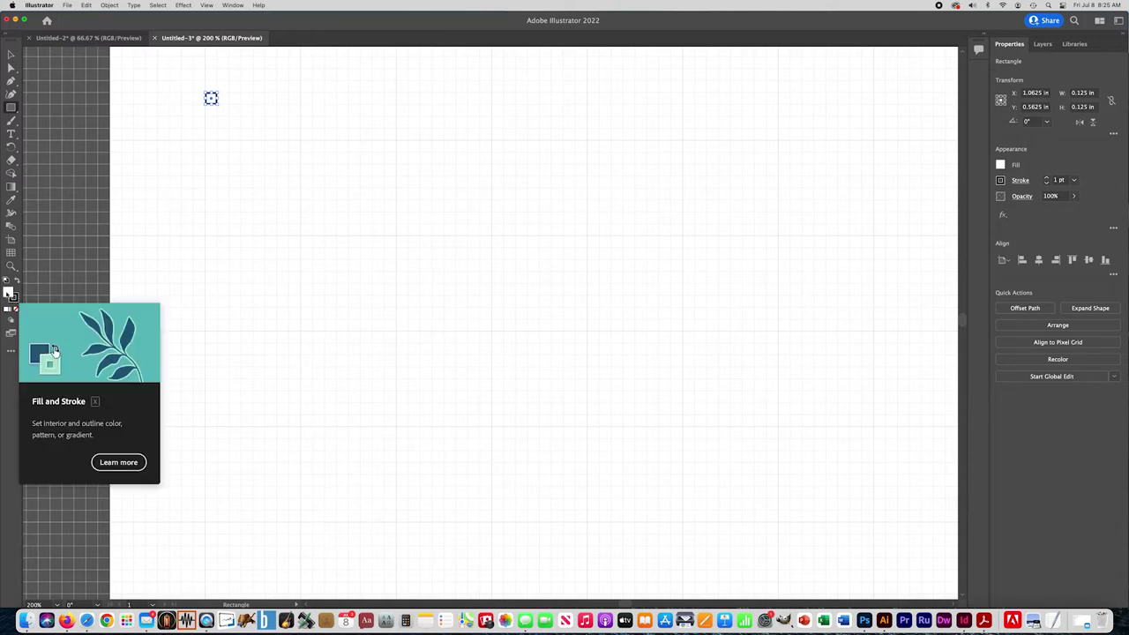
Give the square a saturated magenta fill and no stroke.
{"action": "double_click", "coordinate": [9, 294]}
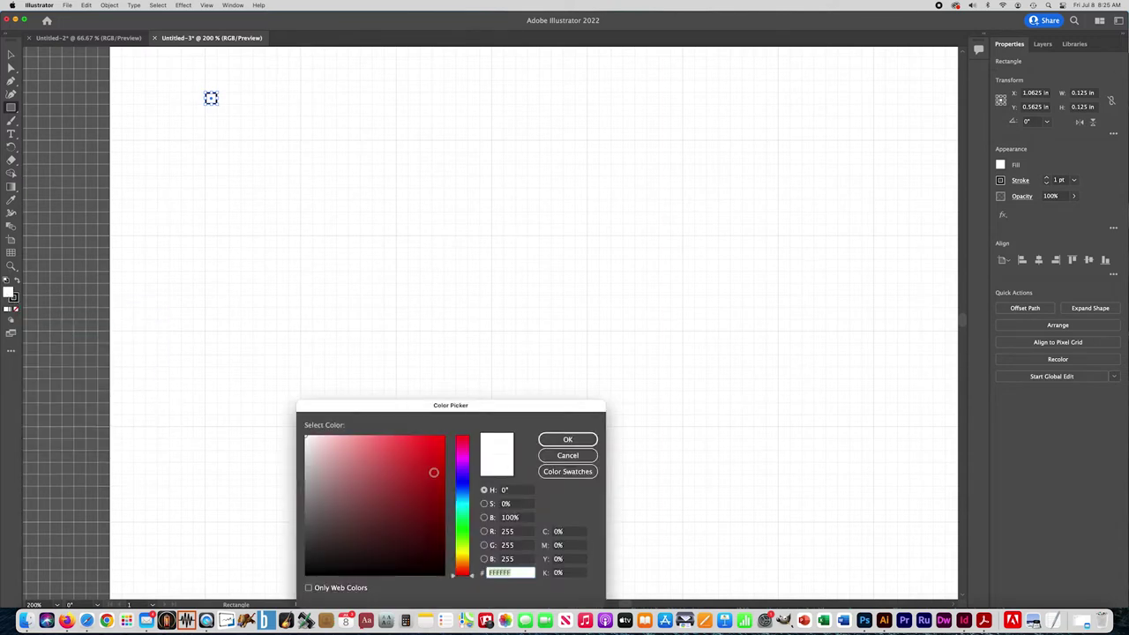
{"action": "left_click", "coordinate": [461, 456]}
{"action": "left_click", "coordinate": [435, 455]}
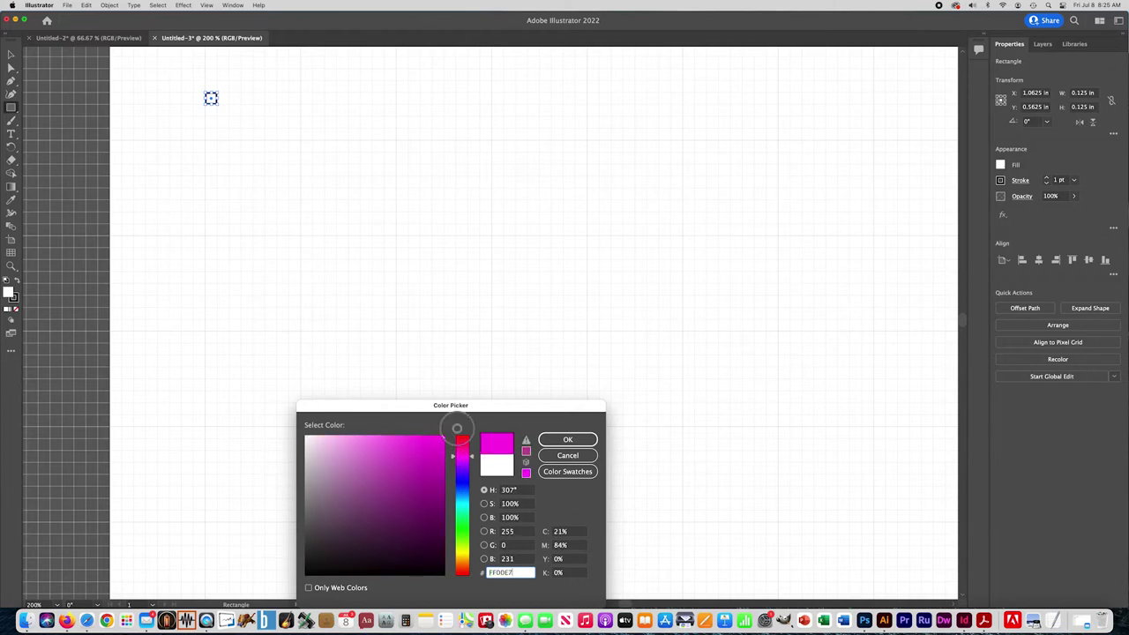
{"action": "left_click", "coordinate": [571, 439]}
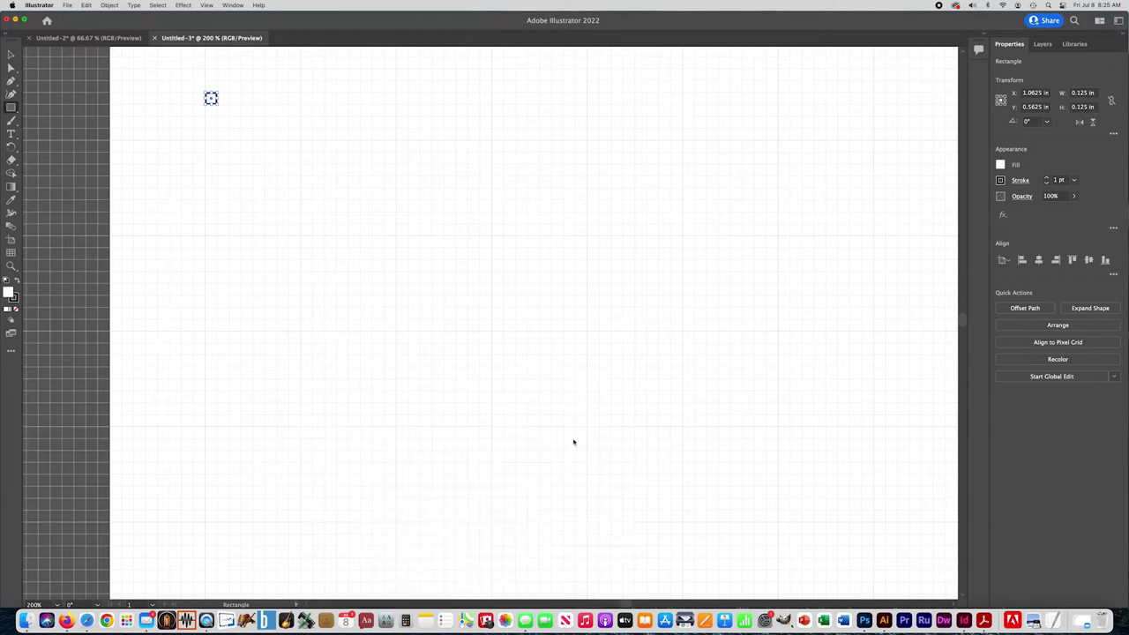
{"action": "left_click", "coordinate": [15, 307]}
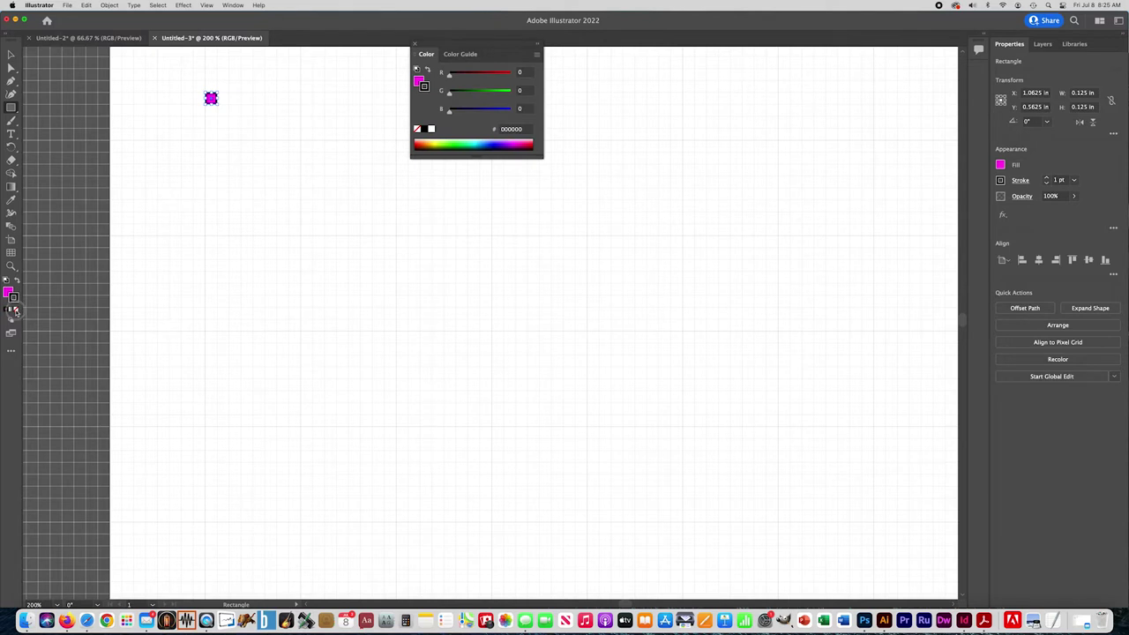
{"action": "left_click", "coordinate": [15, 310]}
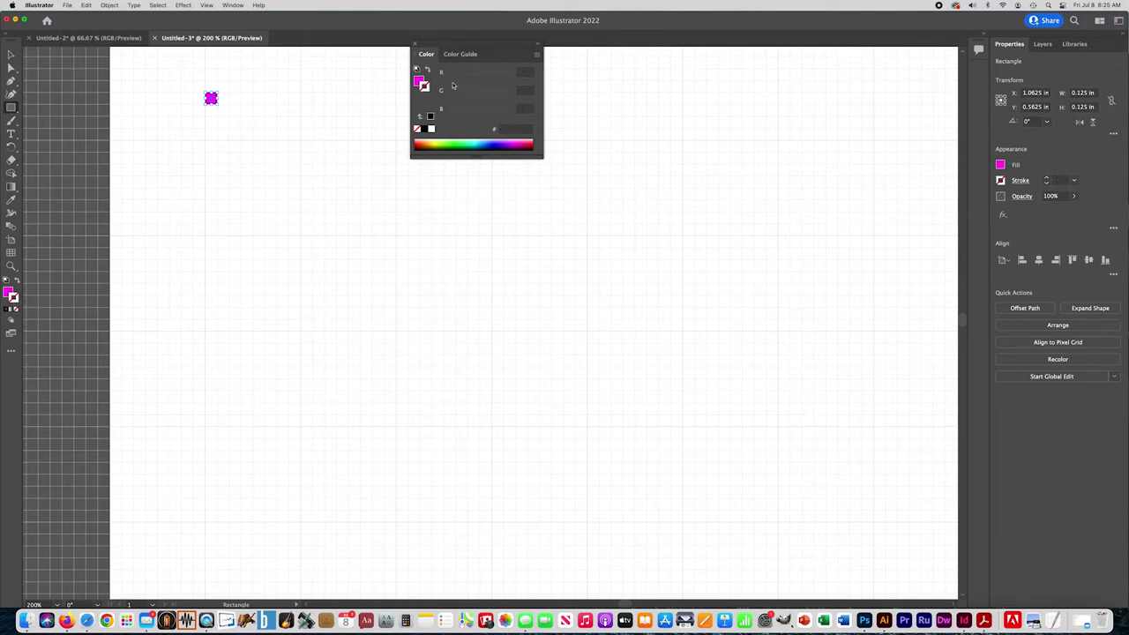
Dock the Color and Color Guide panels into the right-side dock.
{"action": "left_click_drag", "start_coordinate": [428, 57], "coordinate": [980, 71]}
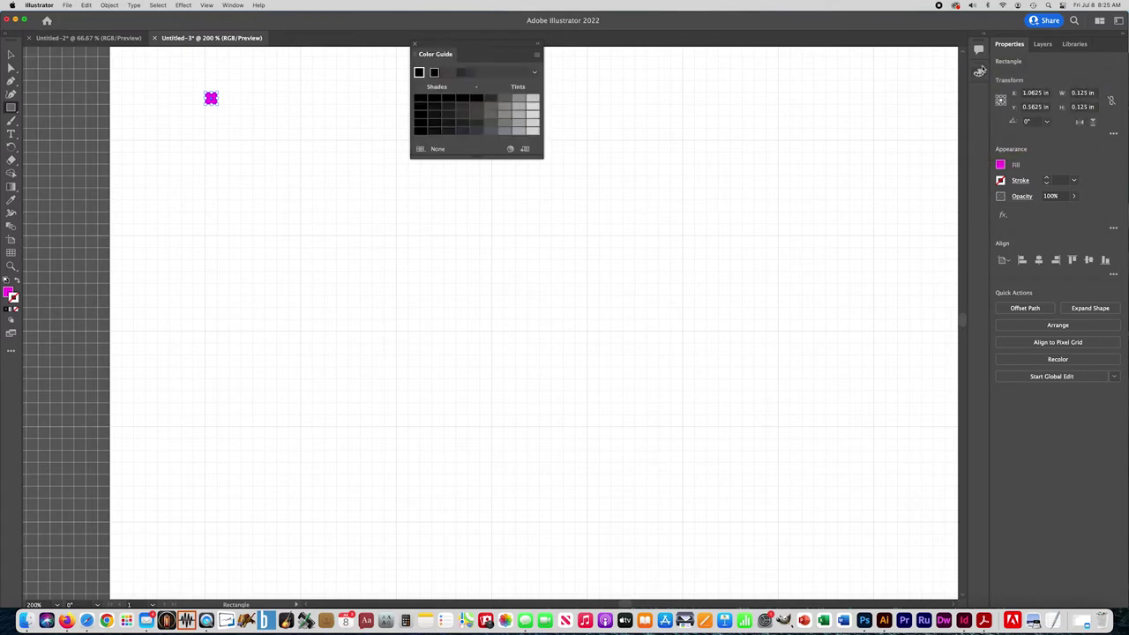
{"action": "left_click_drag", "start_coordinate": [427, 55], "coordinate": [980, 103]}
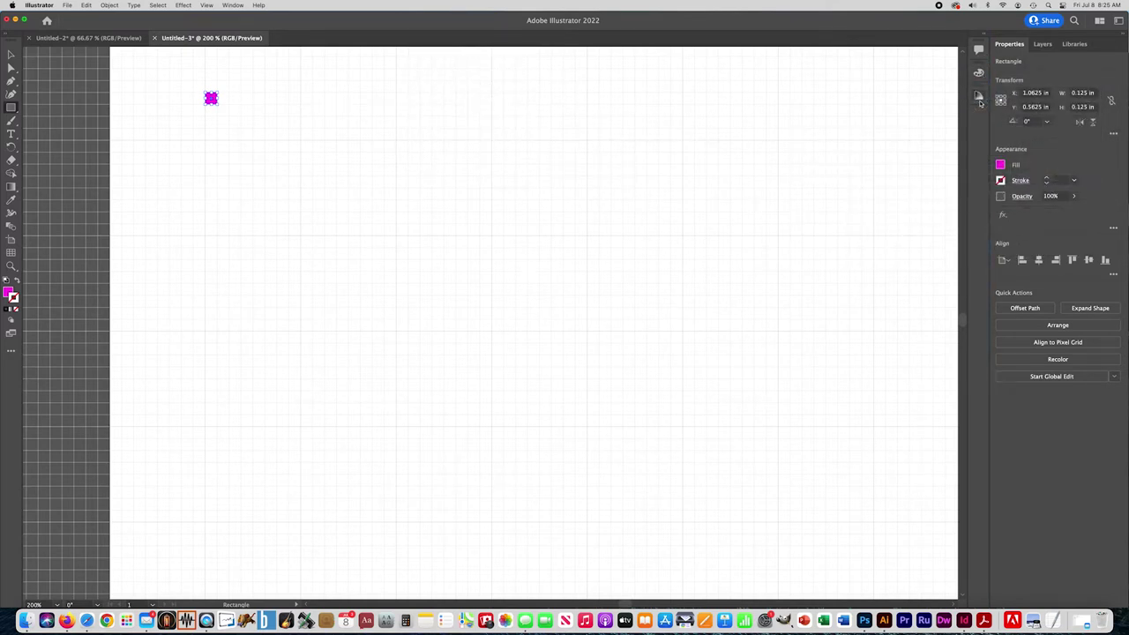
{"action": "left_click", "coordinate": [11, 56]}
Place an Alt-dragged copy of the magenta square just to its right.
{"action": "key", "text": "z"}
{"action": "key", "text": "super+equal"}
{"action": "left_click", "coordinate": [391, 264]}
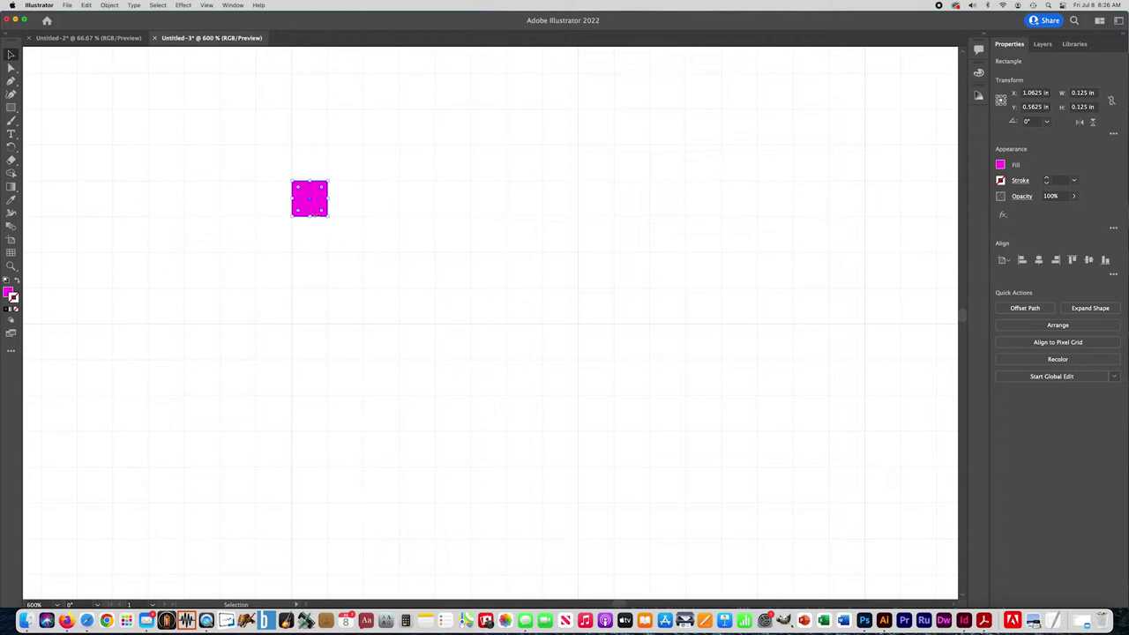
{"action": "key", "text": "shift+b"}
{"action": "left_click_drag", "start_coordinate": [318, 199], "coordinate": [388, 201]}
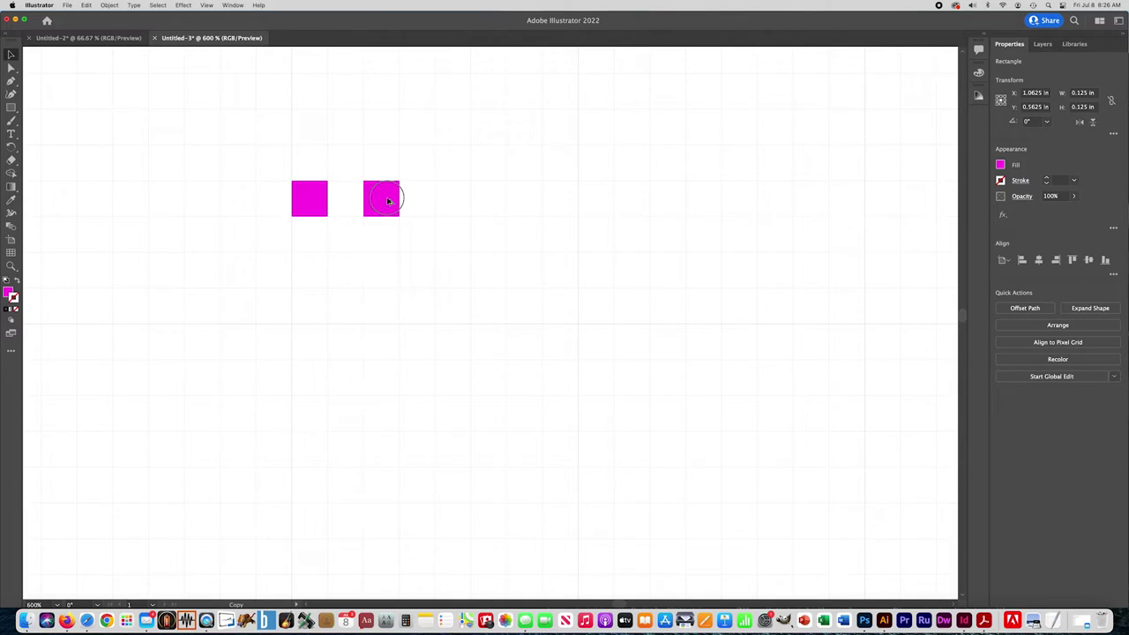
{"action": "key", "text": "super+z"}
{"action": "key", "text": "super+shift+z"}
{"action": "mouse_move", "coordinate": [391, 198]}
{"action": "left_mouse_down"}
{"action": "mouse_move", "coordinate": [378, 161]}
{"action": "mouse_move", "coordinate": [335, 164]}
{"action": "mouse_move", "coordinate": [295, 200]}
{"action": "mouse_move", "coordinate": [375, 211]}
{"action": "mouse_move", "coordinate": [288, 169]}
{"action": "mouse_move", "coordinate": [385, 198]}
{"action": "left_mouse_up"}
{"action": "key", "text": "super+z"}
{"action": "key", "text": "super+shift+z"}
{"action": "left_click", "coordinate": [386, 199]}
Repeat the copy with Cmd+D to extend the row to twelve squares.
{"action": "key", "text": "super+d"}
{"action": "key", "text": "super+d"}
{"action": "key", "text": "super+d"}
{"action": "key", "text": "super+d"}
{"action": "key", "text": "super+d"}
{"action": "key", "text": "super+d"}
{"action": "key", "text": "super+d"}
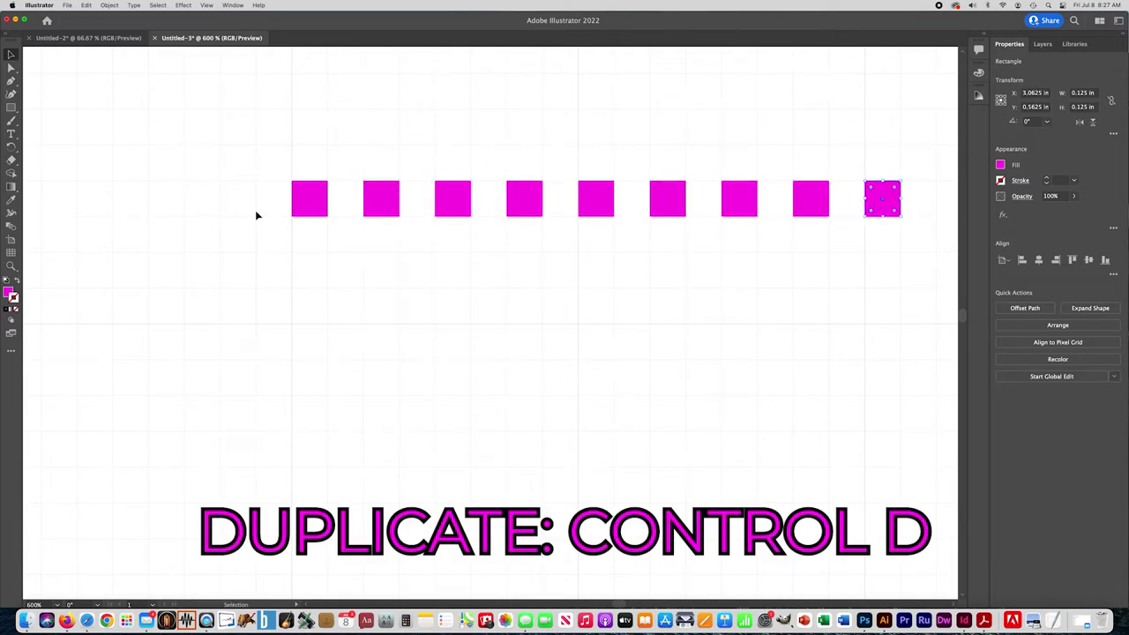
{"action": "key", "text": "z"}
{"action": "left_click", "coordinate": [347, 269], "text": "alt"}
{"action": "key", "text": "v"}
{"action": "key", "text": "super+d"}
{"action": "key", "text": "super+d"}
{"action": "key", "text": "super+d"}
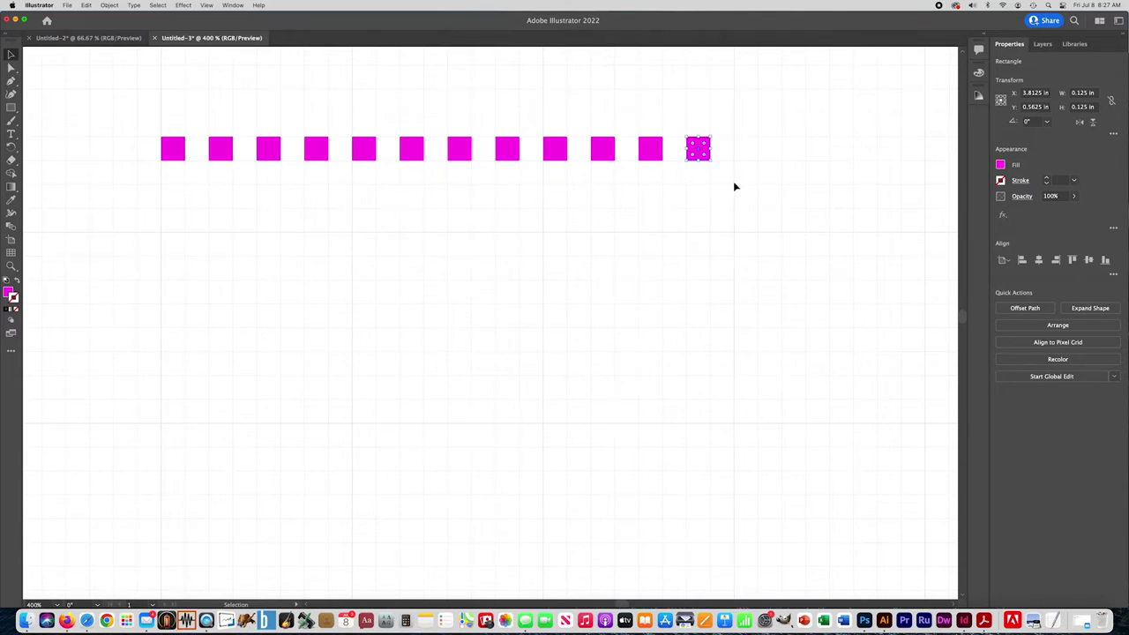
Select the twelve squares and group them into one 2.875 × 0.125 in row.
{"action": "left_click", "coordinate": [680, 106]}
{"action": "left_click_drag", "start_coordinate": [132, 107], "coordinate": [746, 144]}
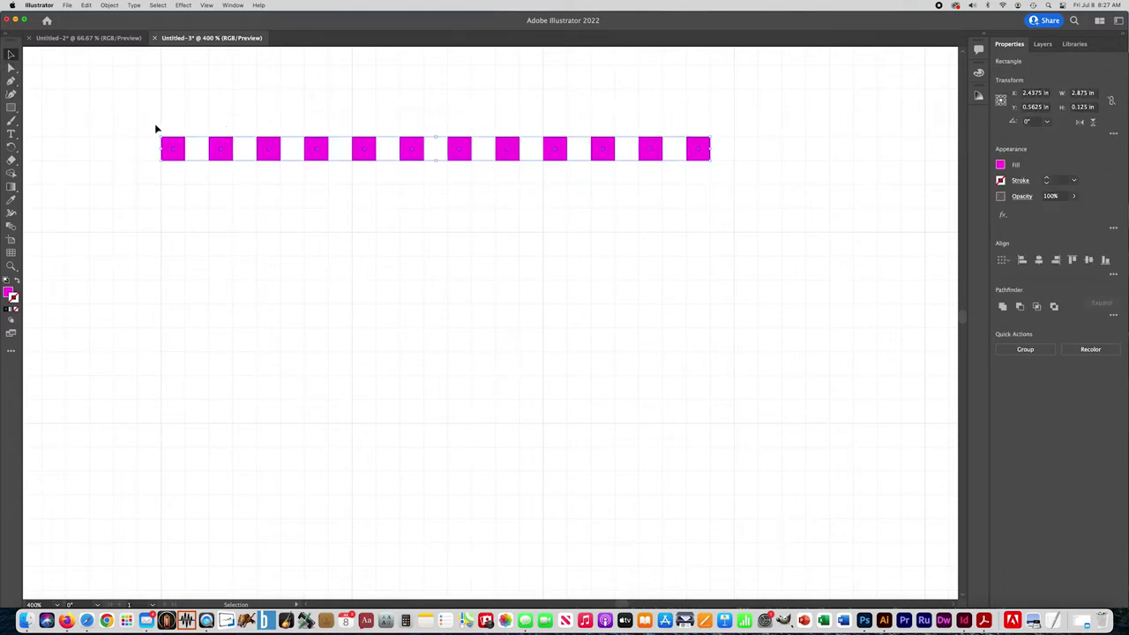
{"action": "key", "text": "super+g"}
{"action": "left_click", "coordinate": [357, 169]}
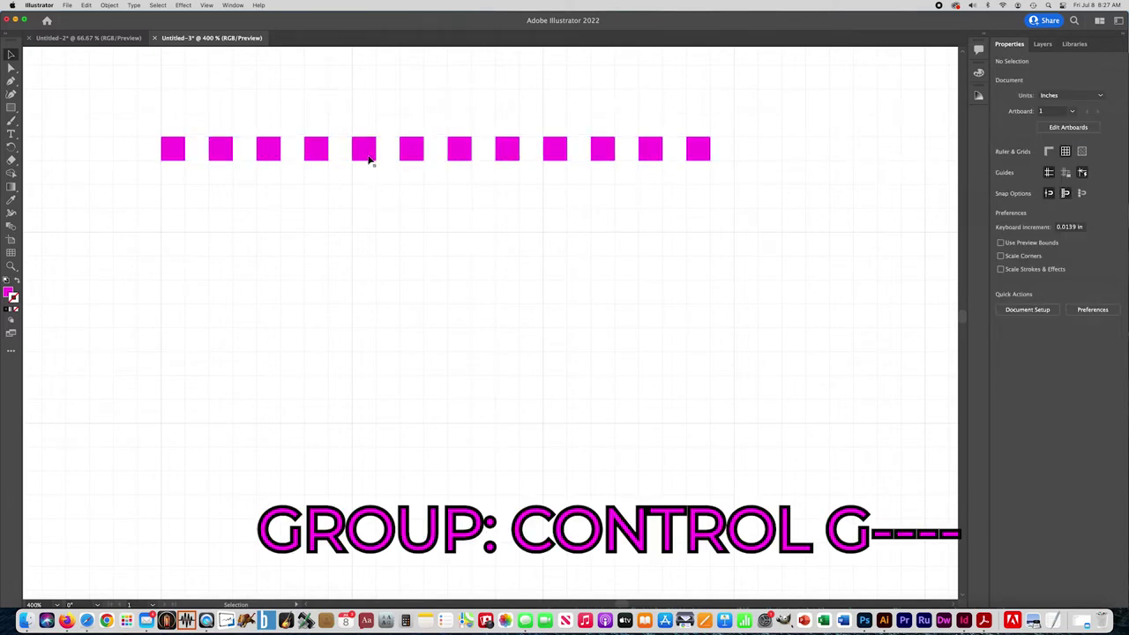
{"action": "left_click", "coordinate": [370, 157]}
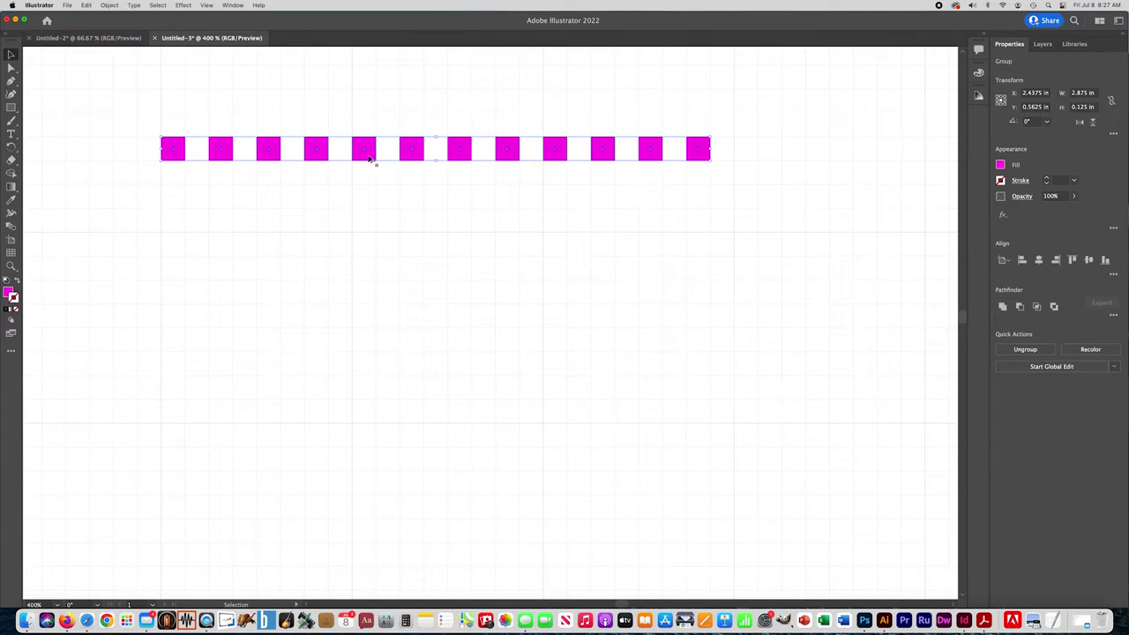
Alt-drag a copy of the grouped row just below it and repeat once.
{"action": "left_click_drag", "start_coordinate": [369, 159], "coordinate": [373, 203]}
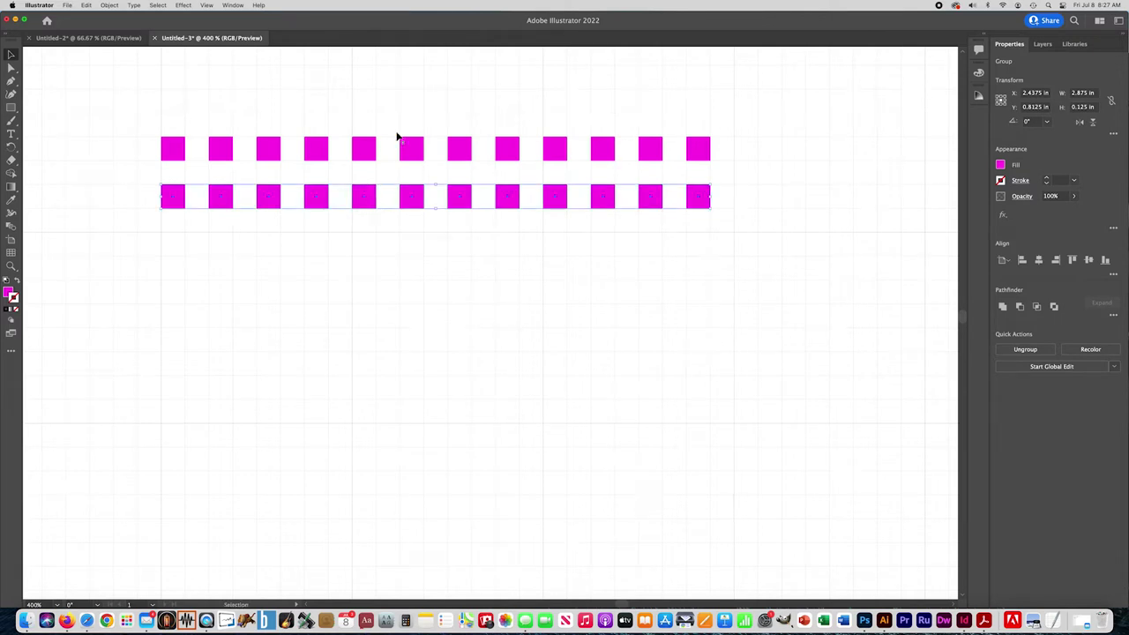
{"action": "key", "text": "super+d"}
{"action": "key", "text": "super+d"}
{"action": "key", "text": "super+d"}
{"action": "key", "text": "super+d"}
{"action": "key", "text": "super+d"}
{"action": "key", "text": "super+d"}
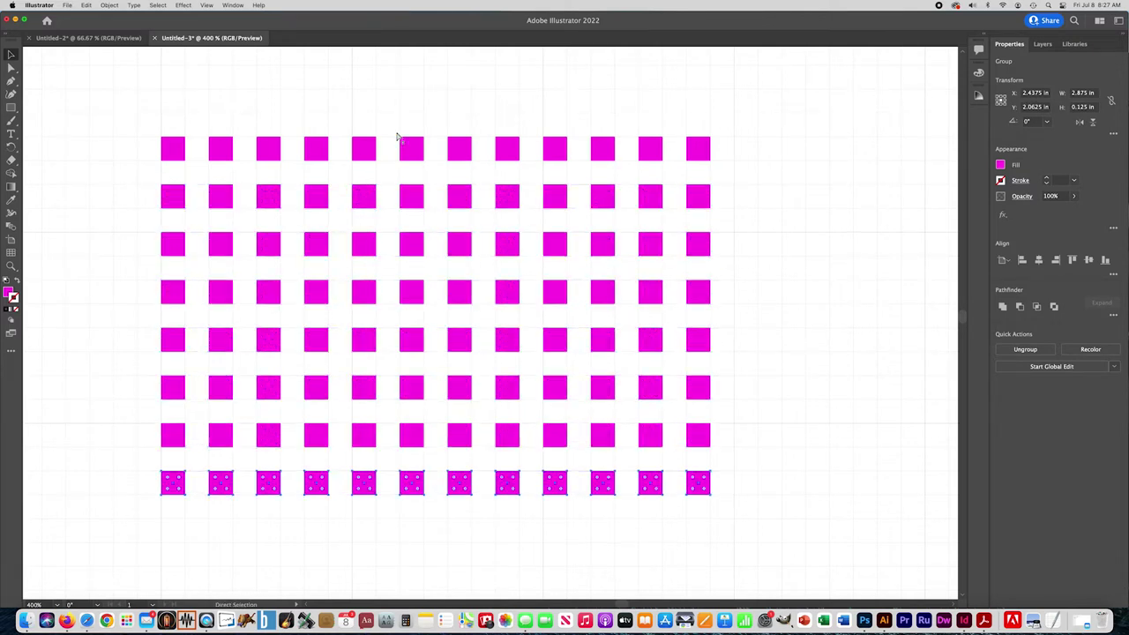
{"action": "key", "text": "super+minus"}
{"action": "key", "text": "super+minus"}
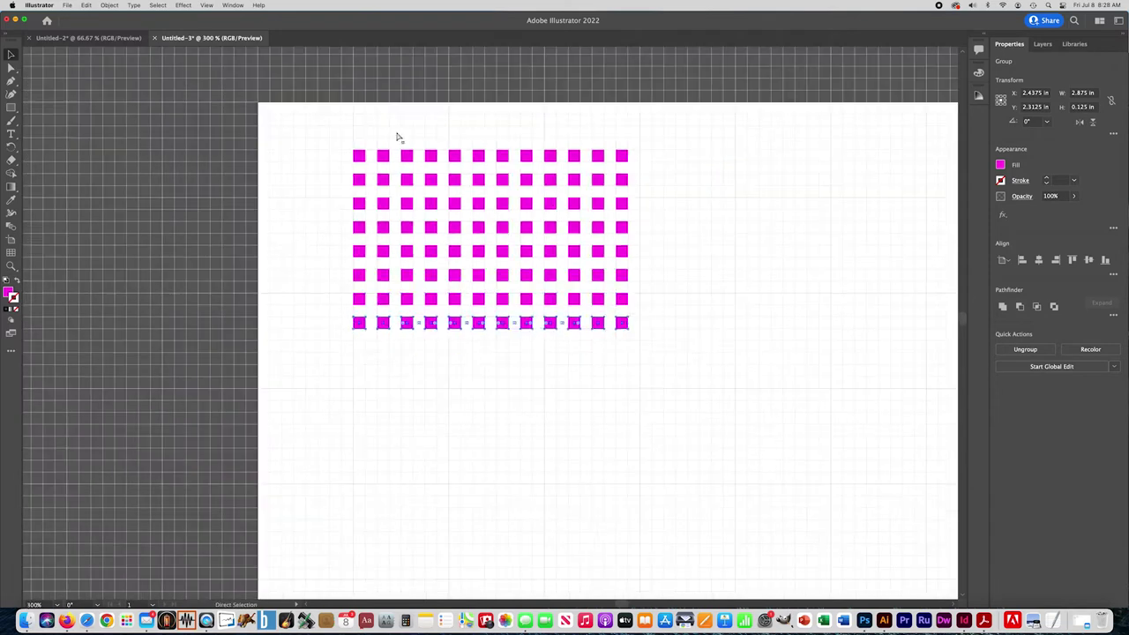
{"action": "key", "text": "super+minus"}
{"action": "left_click_drag", "start_coordinate": [338, 202], "coordinate": [188, 135]}
Repeat Cmd+D six more times to extend the square grid downward, then deselect.
{"action": "key", "text": "super+d"}
{"action": "key", "text": "super+d"}
{"action": "key", "text": "super+d"}
{"action": "key", "text": "super+d"}
{"action": "key", "text": "super+d"}
{"action": "key", "text": "super+d"}
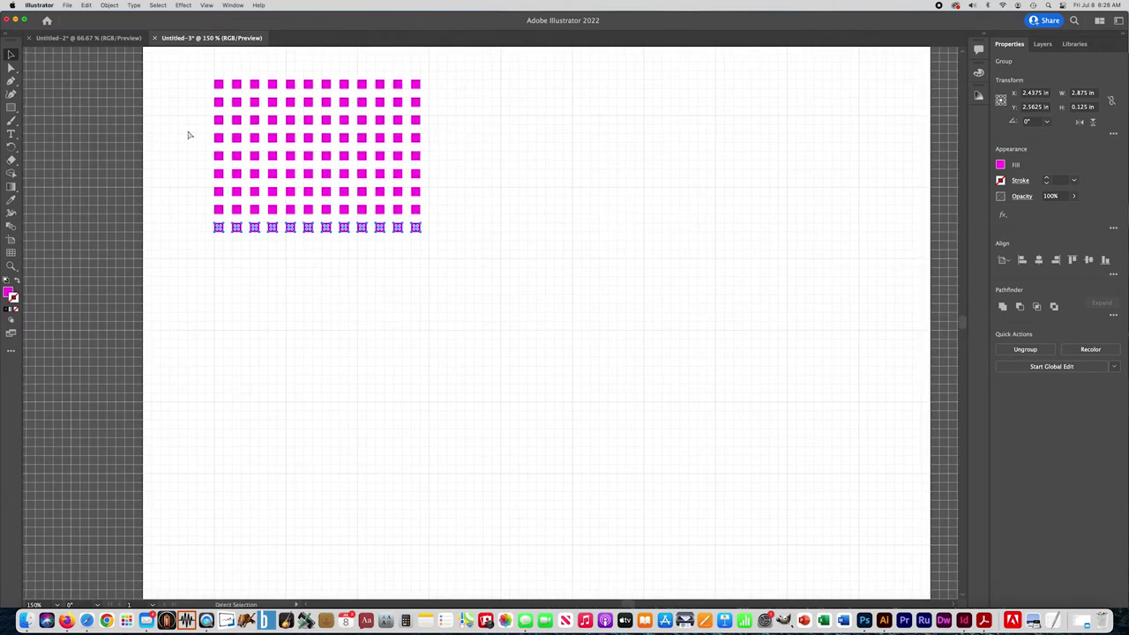
{"action": "key", "text": "super+d"}
{"action": "key", "text": "super+d"}
{"action": "key", "text": "super+d"}
{"action": "key", "text": "super+d"}
{"action": "key", "text": "super+d"}
{"action": "key", "text": "super+d"}
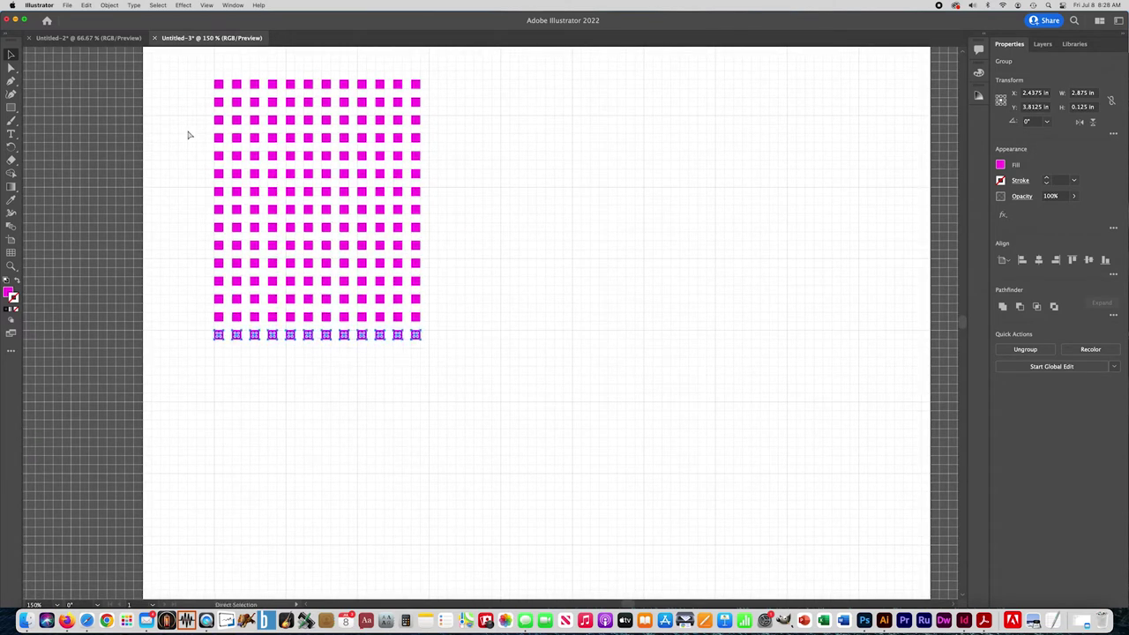
{"action": "key", "text": "super+d"}
{"action": "key", "text": "super+d"}
{"action": "key", "text": "super+d"}
{"action": "key", "text": "super+d"}
{"action": "key", "text": "super+d"}
{"action": "key", "text": "super+d"}
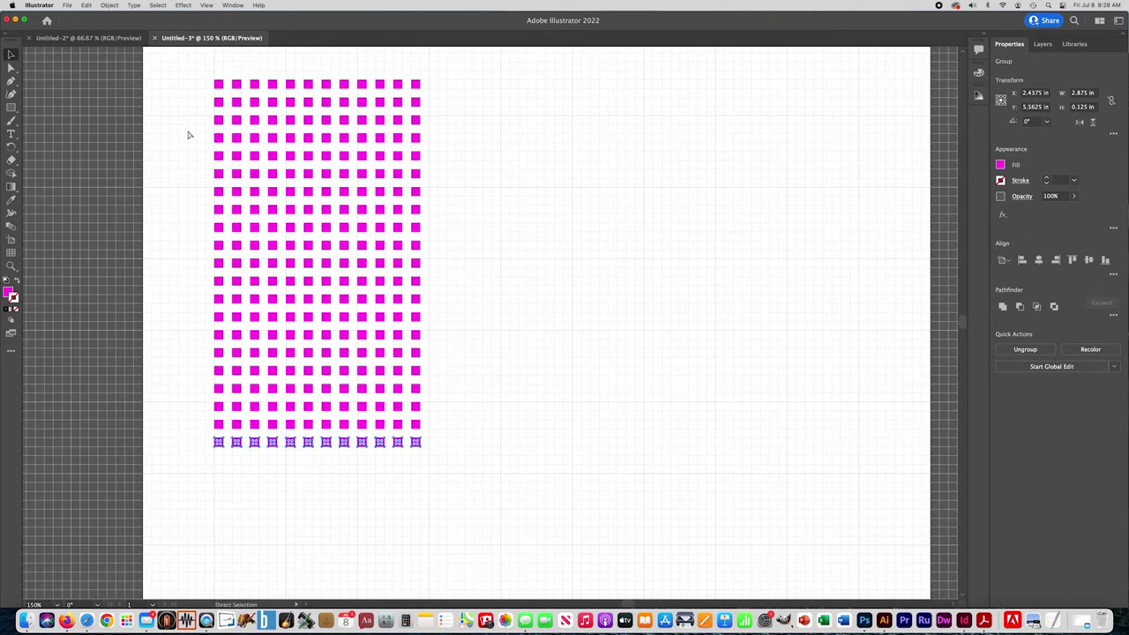
{"action": "key", "text": "super+d"}
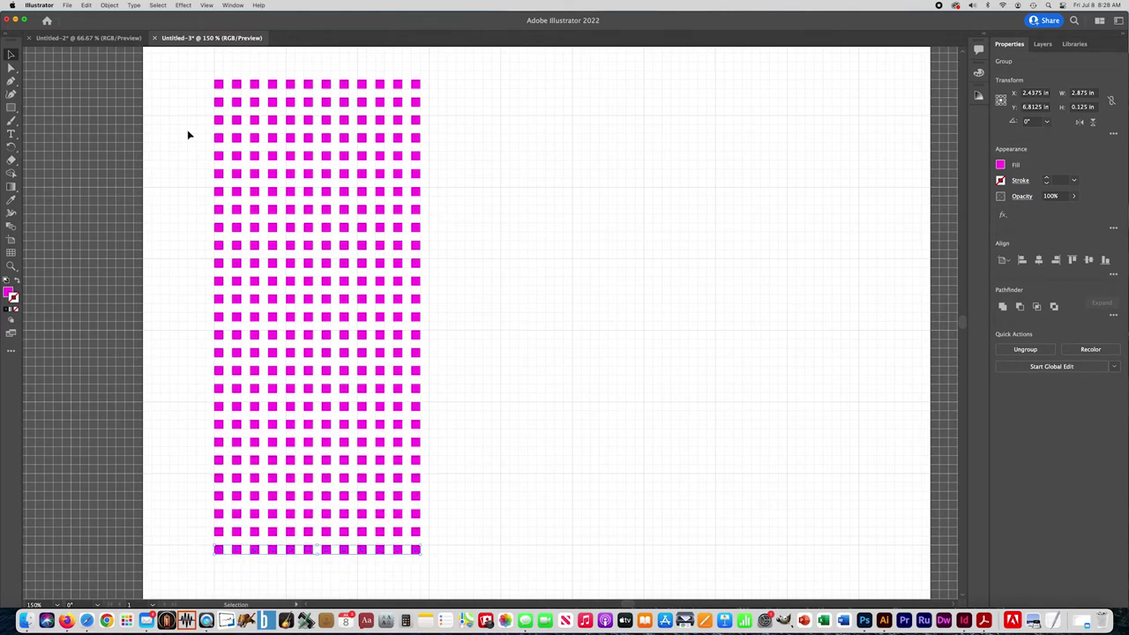
{"action": "key", "text": "super+d"}
{"action": "key", "text": "super+minus"}
{"action": "left_click_drag", "start_coordinate": [391, 283], "coordinate": [156, 156]}
{"action": "key", "text": "super+d"}
{"action": "key", "text": "super+d"}
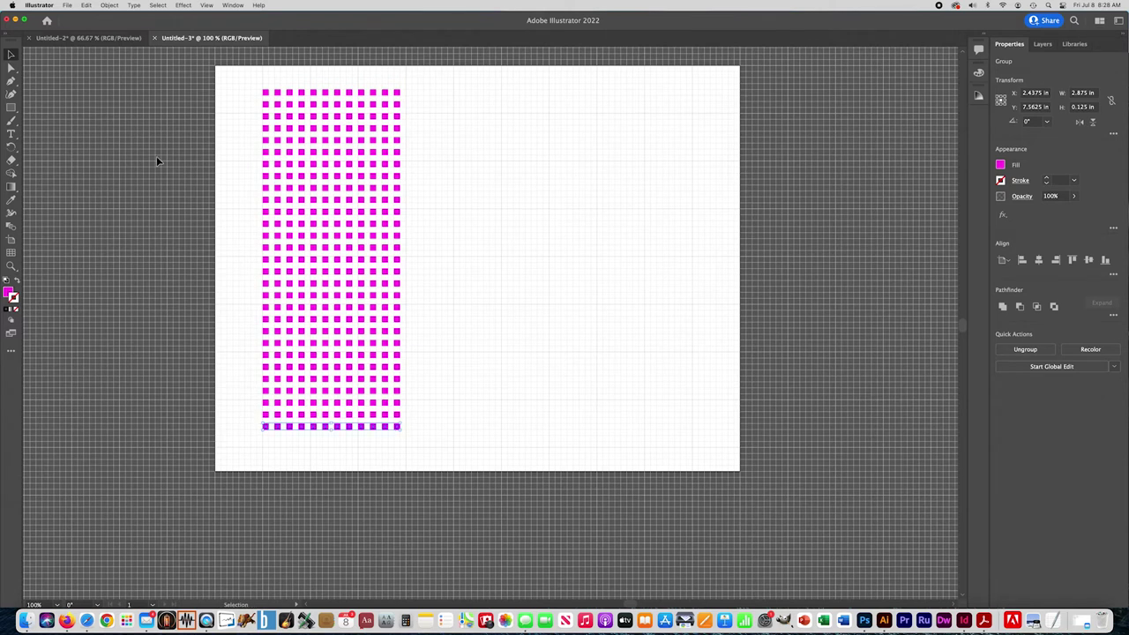
{"action": "left_click", "coordinate": [223, 169]}
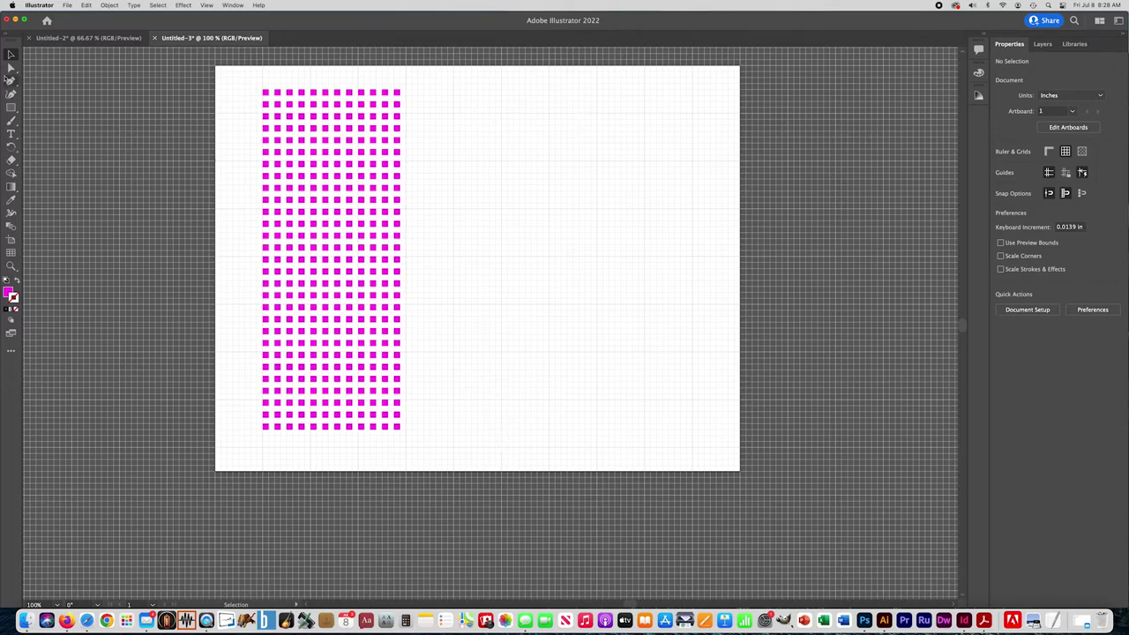
Draw a 0.375 × 0.125 in magenta bar to the right of the square grid.
{"action": "left_click", "coordinate": [11, 108]}
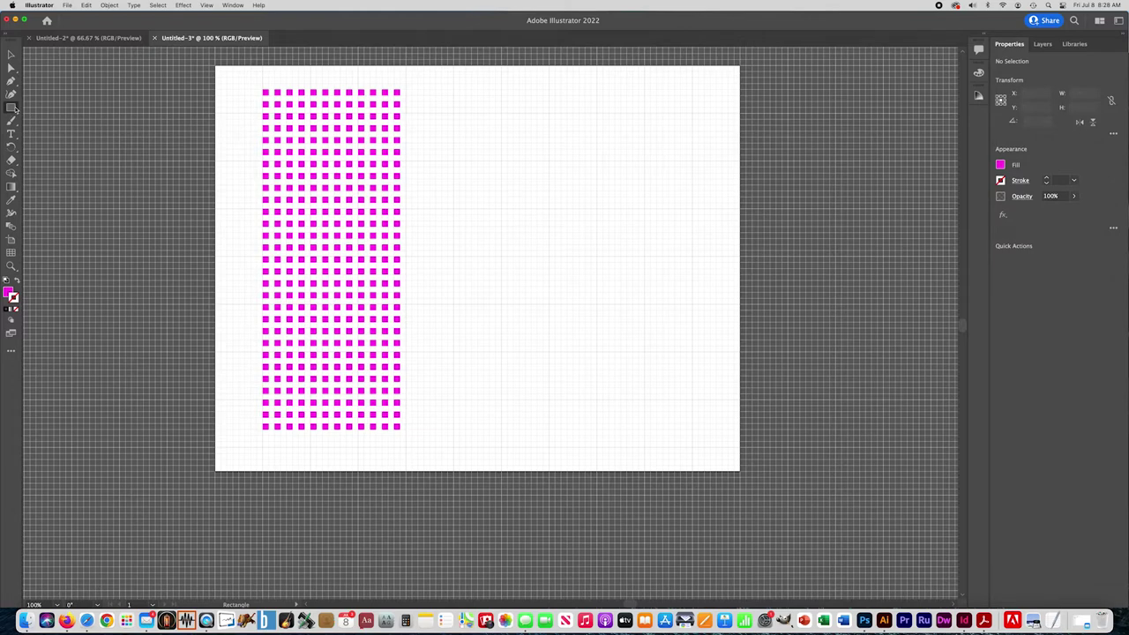
{"action": "left_click", "coordinate": [441, 115], "text": "super"}
{"action": "left_click_drag", "start_coordinate": [450, 232], "coordinate": [311, 53]}
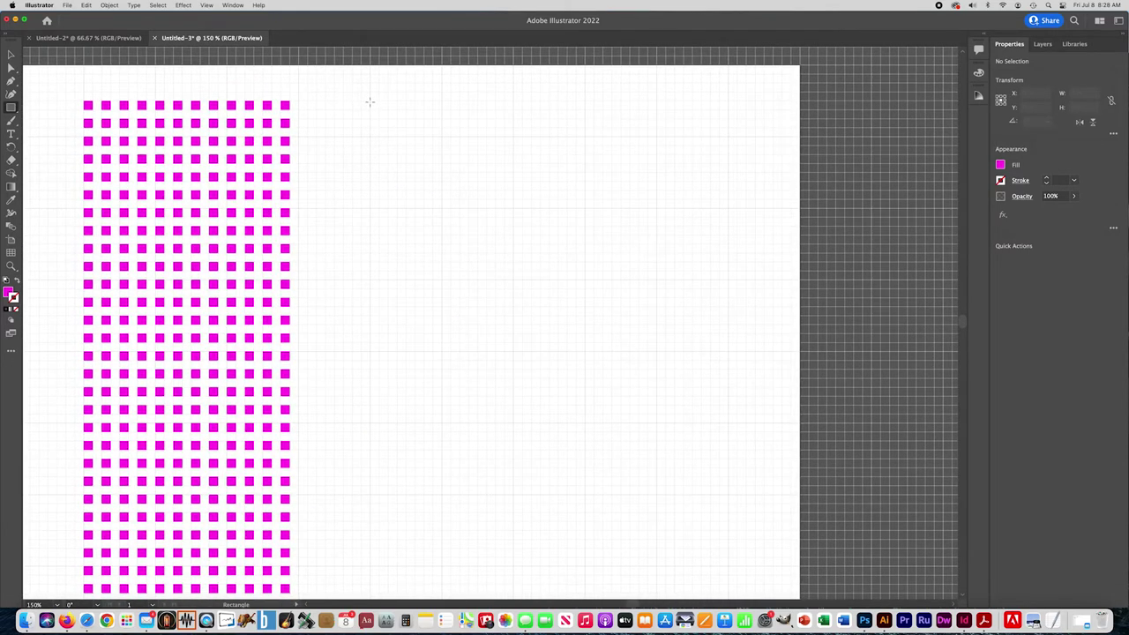
{"action": "left_click_drag", "start_coordinate": [369, 102], "coordinate": [396, 108]}
{"action": "key", "text": "super+equal"}
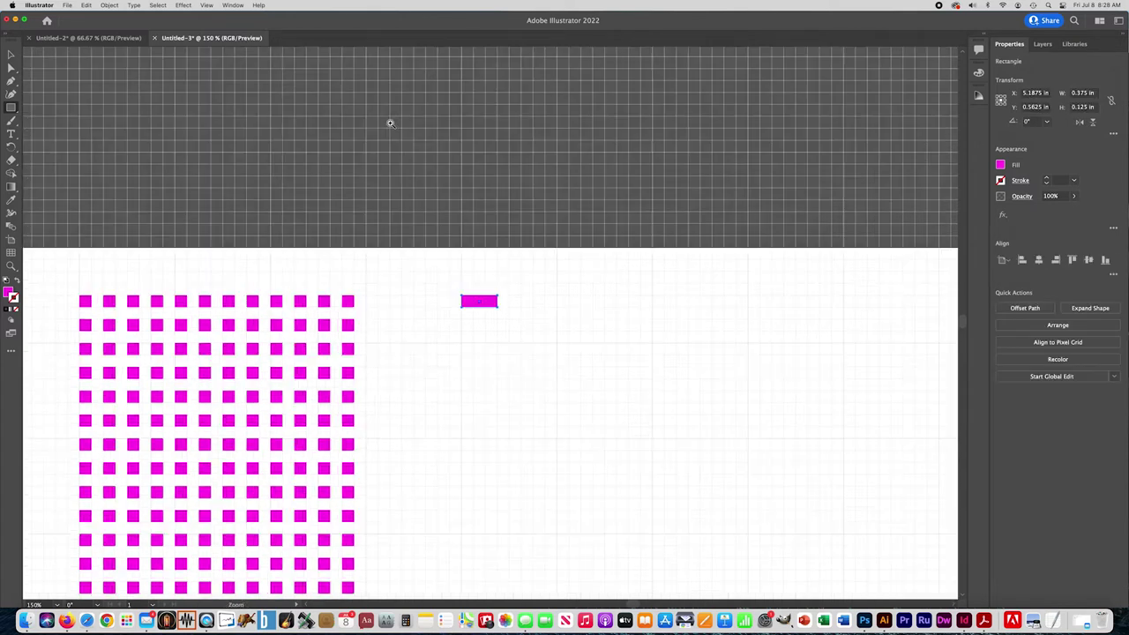
{"action": "left_click_drag", "start_coordinate": [416, 256], "coordinate": [340, 3]}
{"action": "left_click_drag", "start_coordinate": [391, 141], "coordinate": [360, 371]}
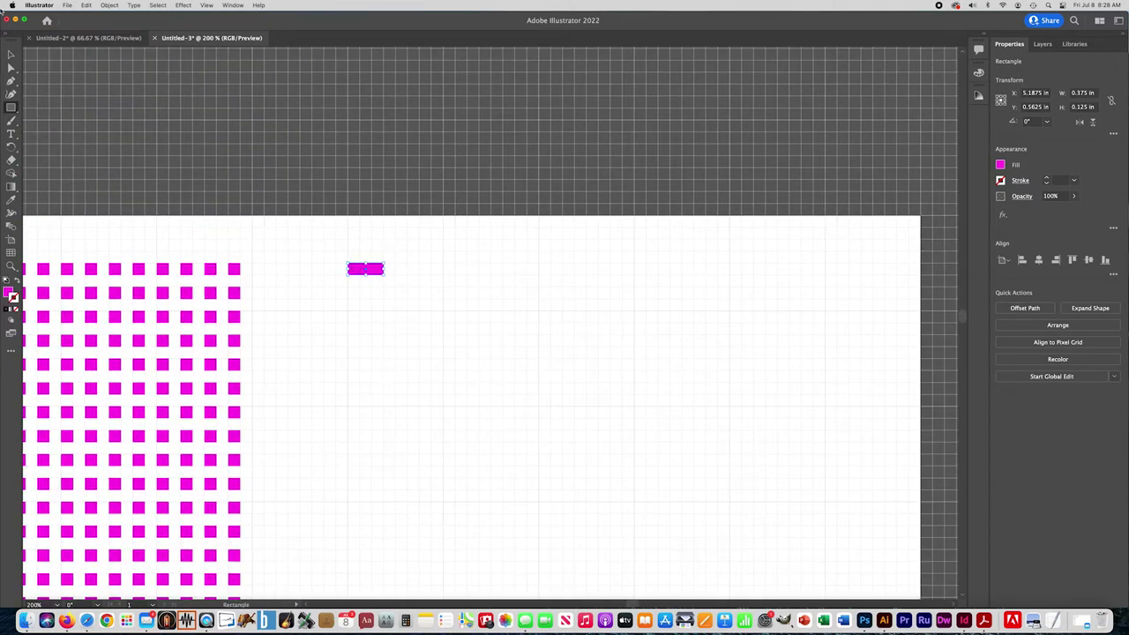
Alt-drag a copy of the bar rightward and repeat it with Cmd+D.
{"action": "left_click", "coordinate": [12, 54]}
{"action": "left_click_drag", "start_coordinate": [378, 276], "coordinate": [429, 278]}
{"action": "key", "text": "super+d"}
{"action": "key", "text": "super+d"}
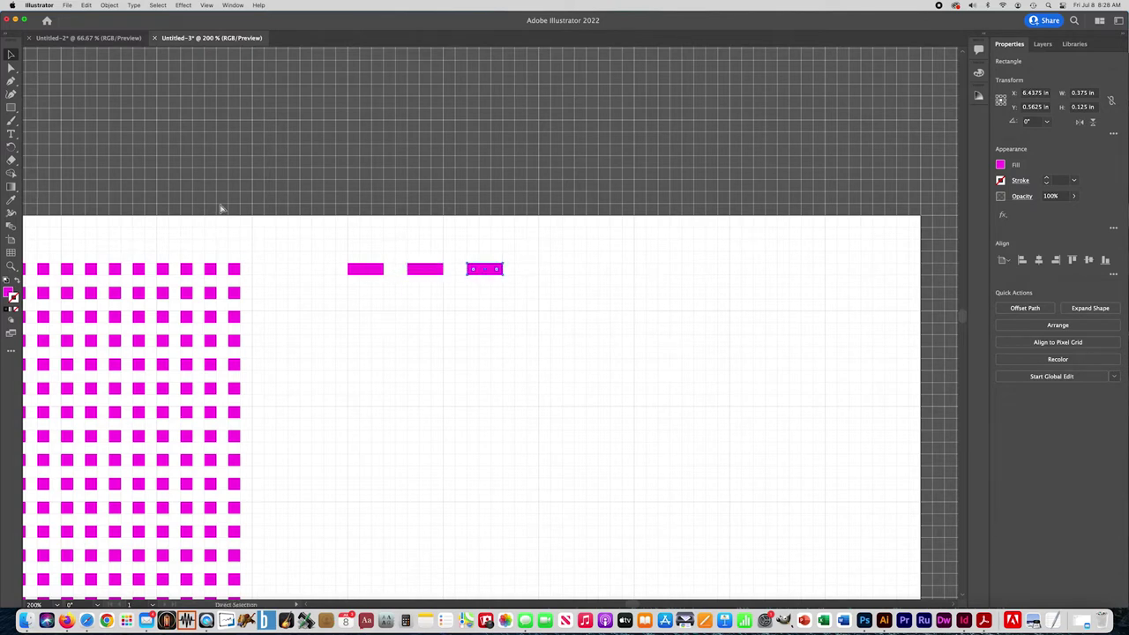
{"action": "key", "text": "super+d"}
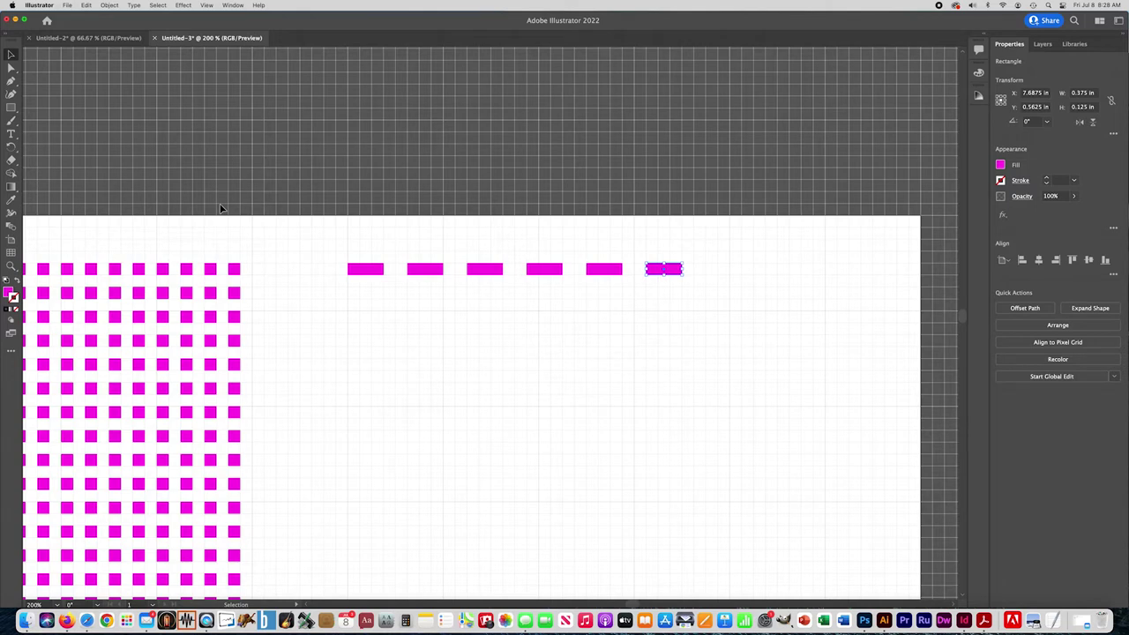
{"action": "key", "text": "super+d"}
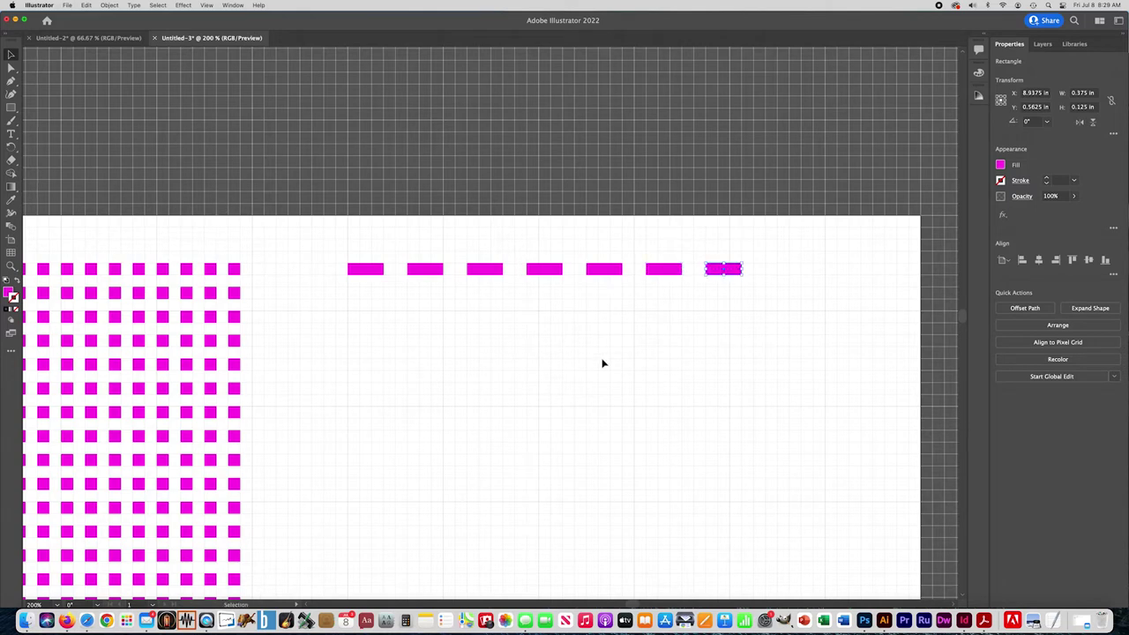
Select all seven bars and group them into a 4.125 in wide row.
{"action": "left_click_drag", "start_coordinate": [476, 338], "coordinate": [483, 236]}
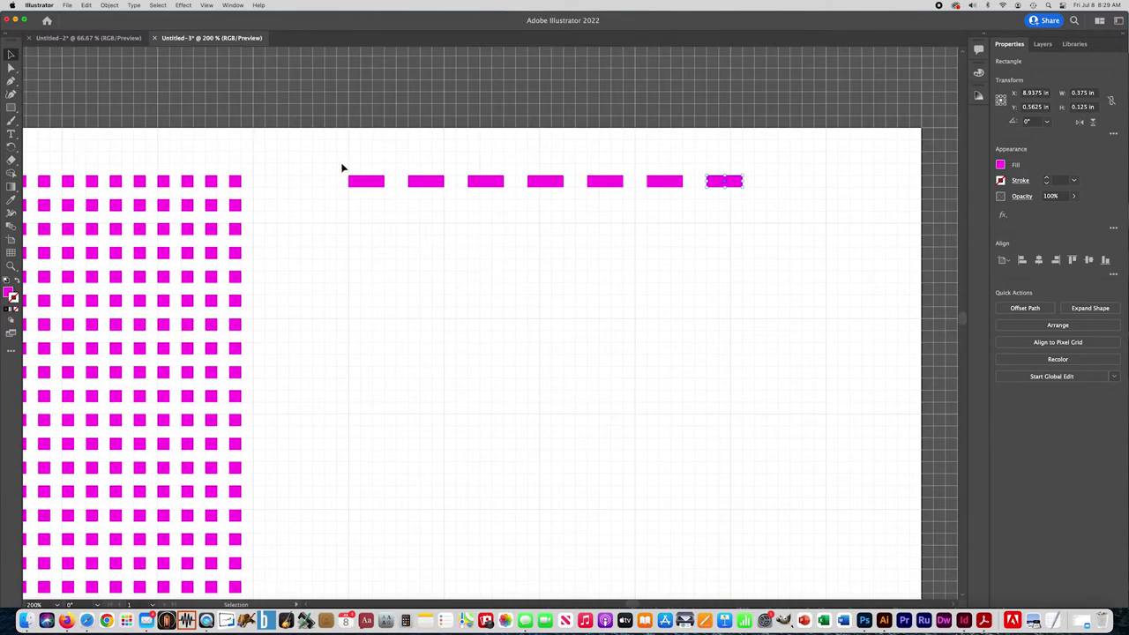
{"action": "left_click_drag", "start_coordinate": [331, 162], "coordinate": [774, 231]}
{"action": "key", "text": "super+g"}
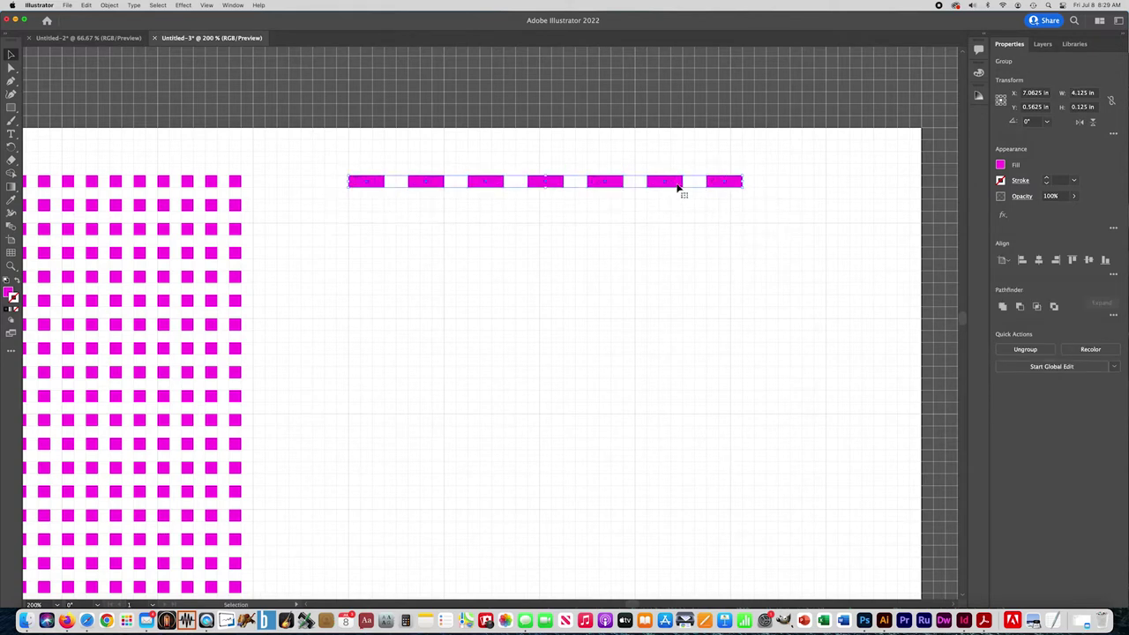
Copy the seven-bar row just below itself and repeat with Cmd+D into a tall bar grid.
{"action": "left_click_drag", "start_coordinate": [678, 186], "coordinate": [675, 217]}
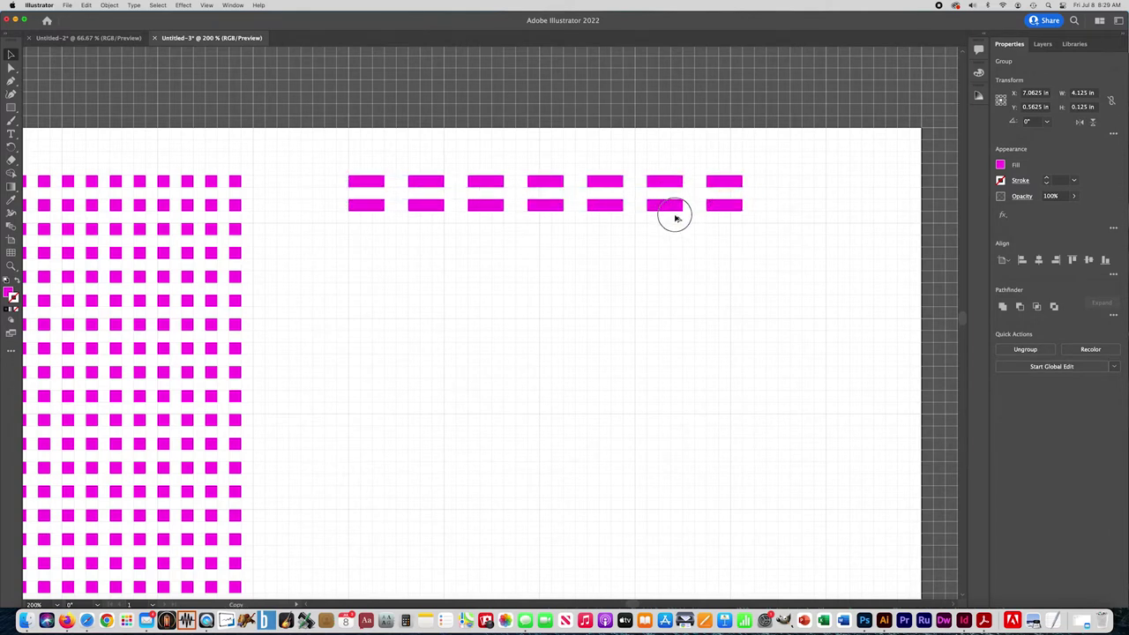
{"action": "left_click_drag", "start_coordinate": [676, 218], "coordinate": [675, 219]}
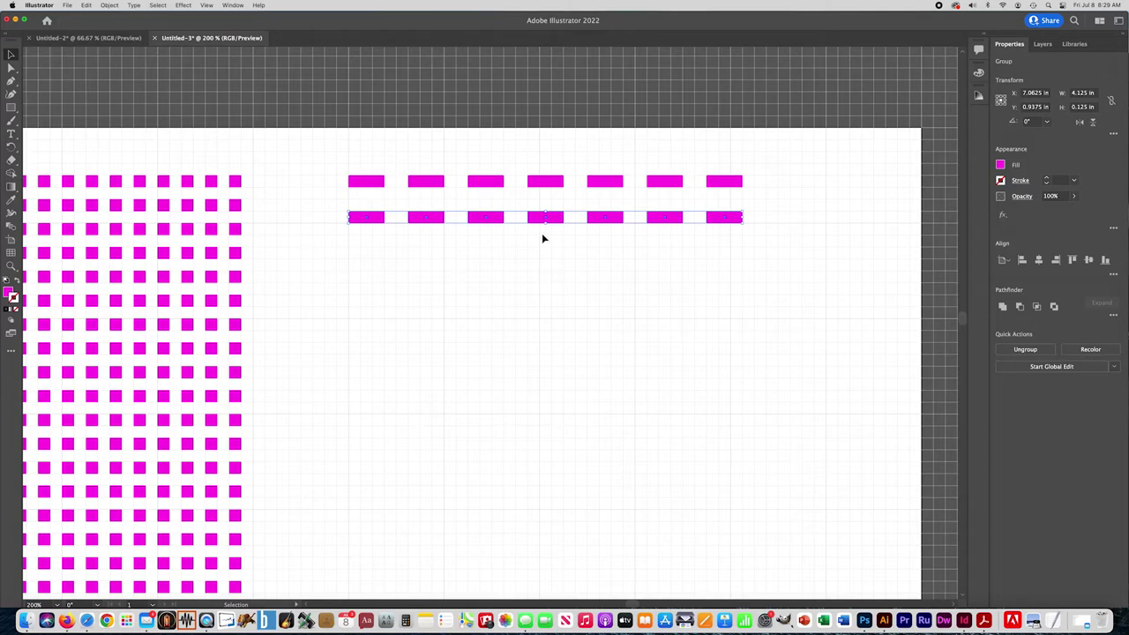
{"action": "key", "text": "super+d"}
{"action": "key", "text": "super+d"}
{"action": "key", "text": "super+d"}
{"action": "key", "text": "super+d"}
{"action": "key", "text": "super+d"}
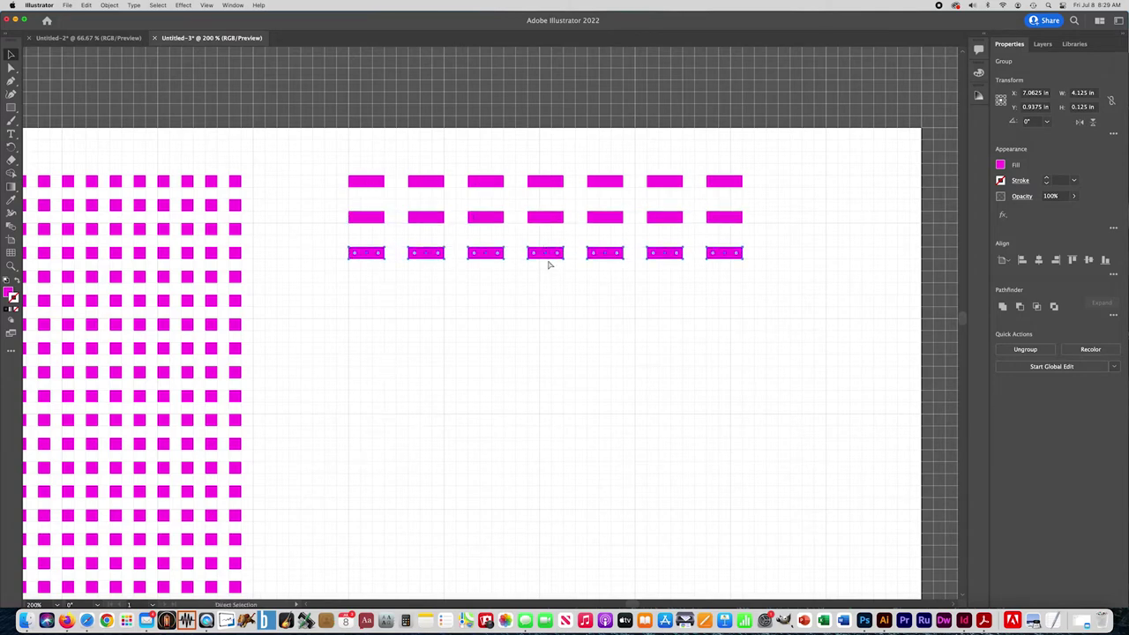
{"action": "left_click_drag", "start_coordinate": [504, 278], "coordinate": [475, 139]}
{"action": "key", "text": "super+d"}
{"action": "key", "text": "super+d"}
{"action": "key", "text": "super+d"}
{"action": "key", "text": "super+d"}
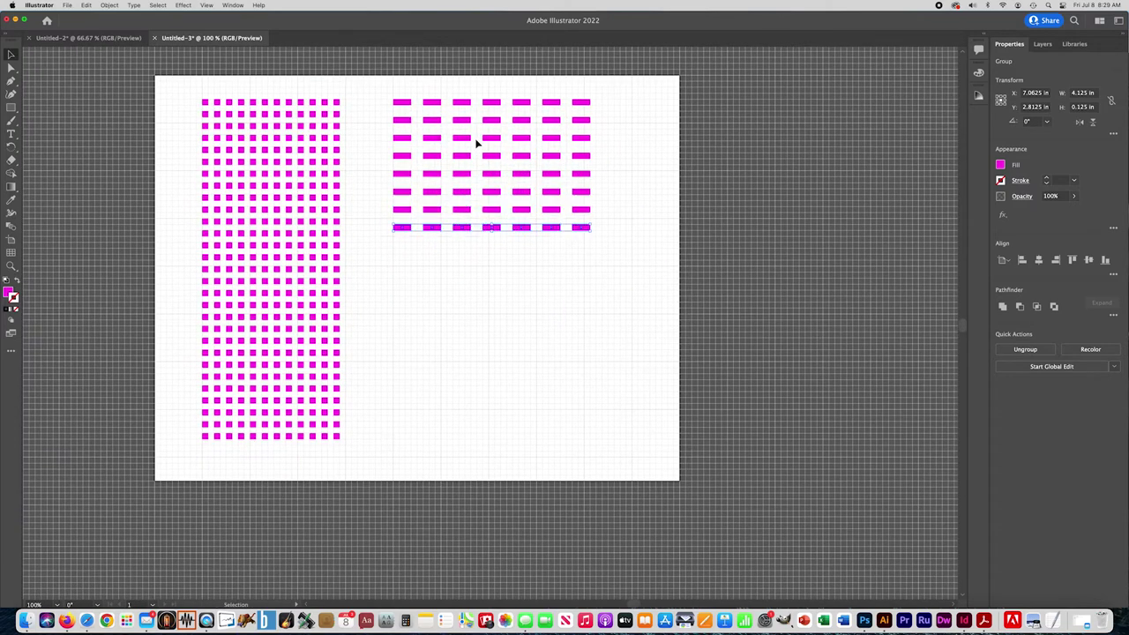
{"action": "key", "text": "super+d"}
{"action": "key", "text": "super+d"}
{"action": "key", "text": "super+d"}
{"action": "key", "text": "super+d"}
{"action": "key", "text": "super+d"}
{"action": "key", "text": "super+d"}
{"action": "key", "text": "super+d"}
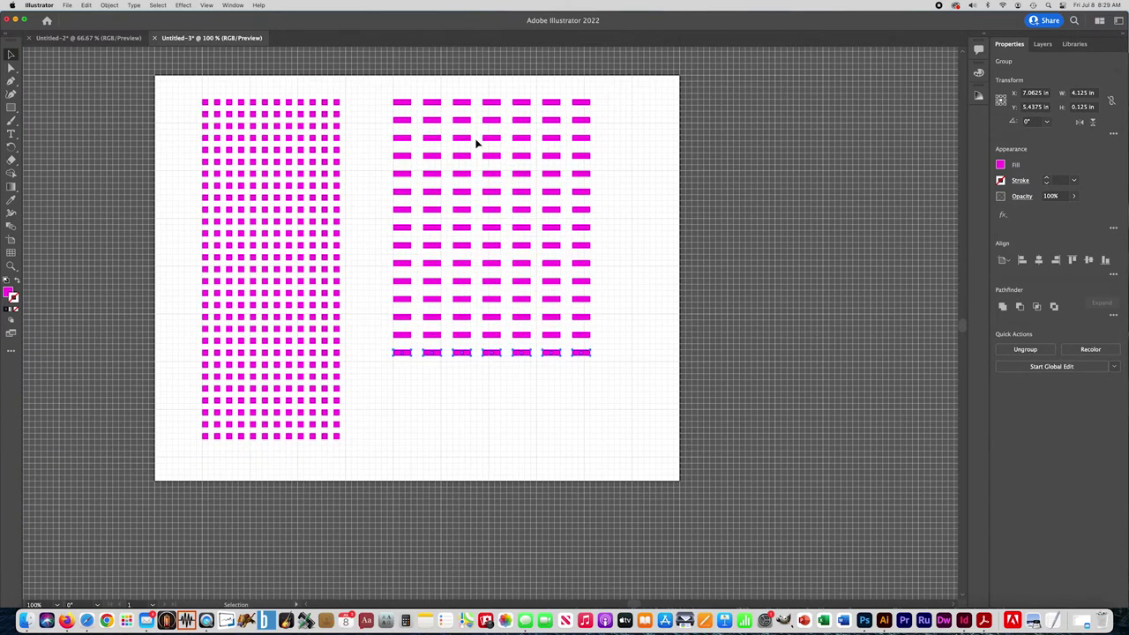
{"action": "key", "text": "super+d"}
{"action": "key", "text": "super+d"}
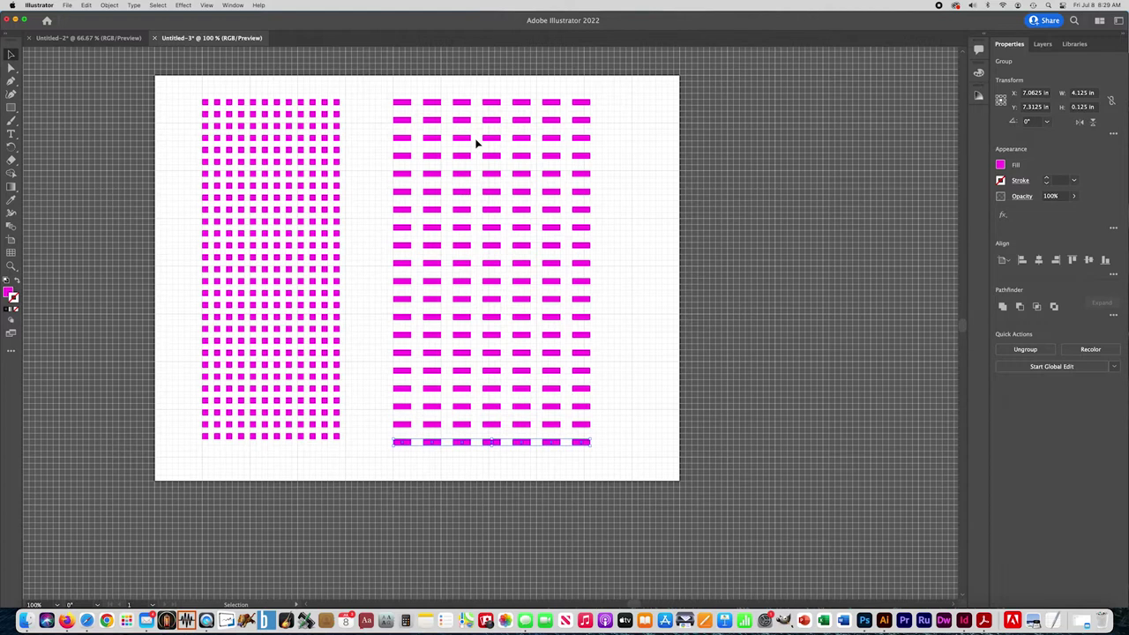
{"action": "left_click", "coordinate": [642, 196]}
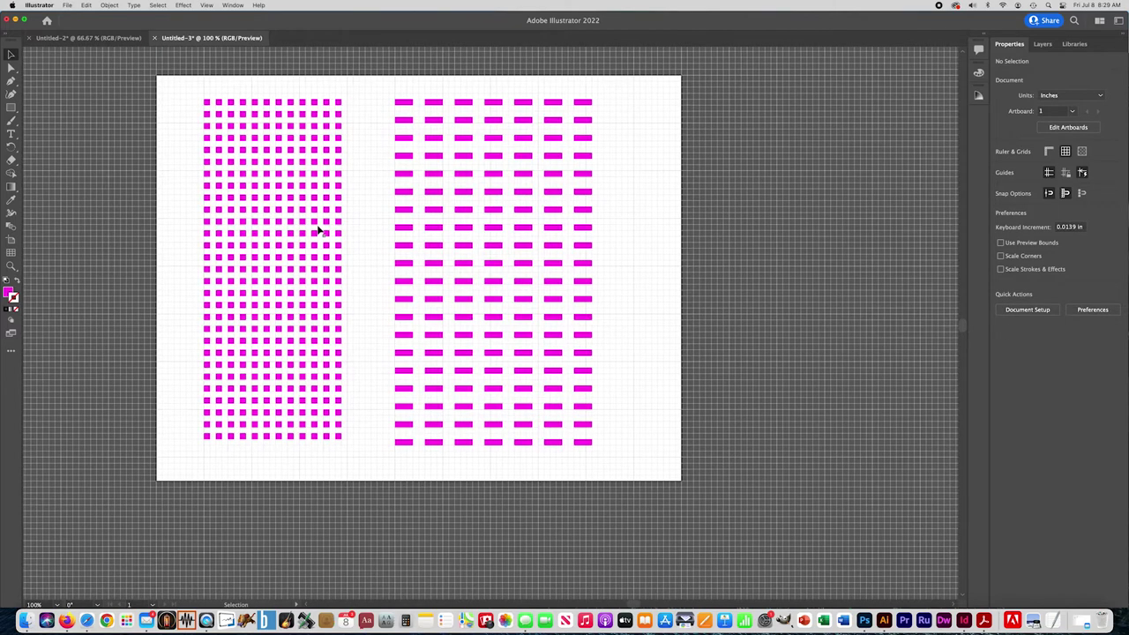
{"action": "scroll", "coordinate": [319, 230], "scroll_direction": "down", "scroll_amount": 3}
{"action": "scroll", "coordinate": [319, 230], "scroll_direction": "up", "scroll_amount": 3}
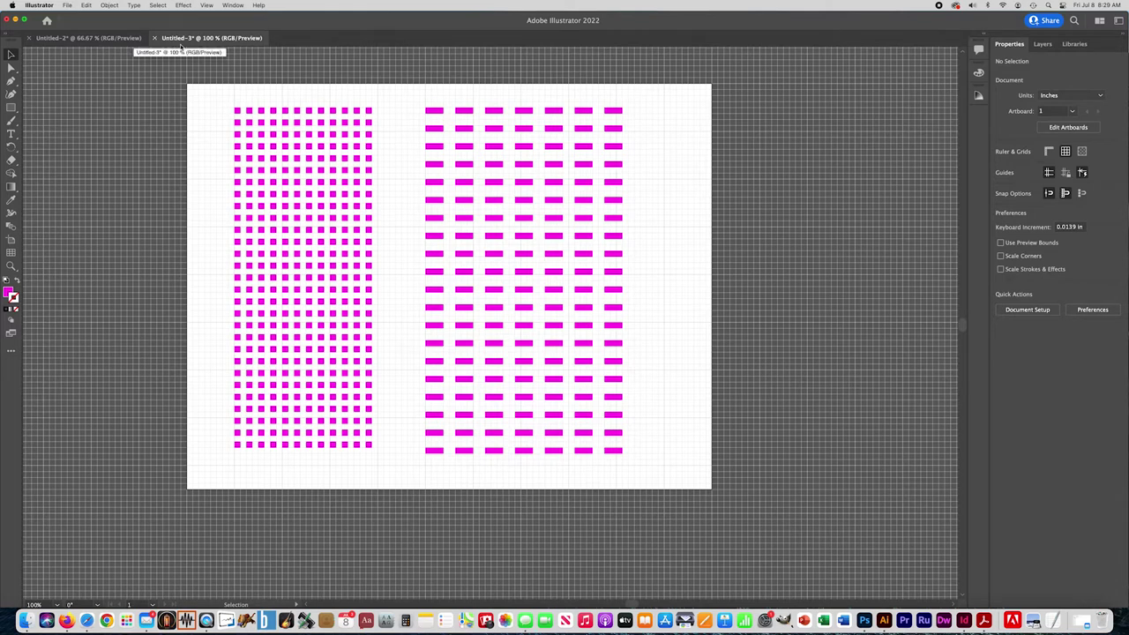
Add a second artboard from the Artboards panel.
{"action": "left_click", "coordinate": [232, 5]}
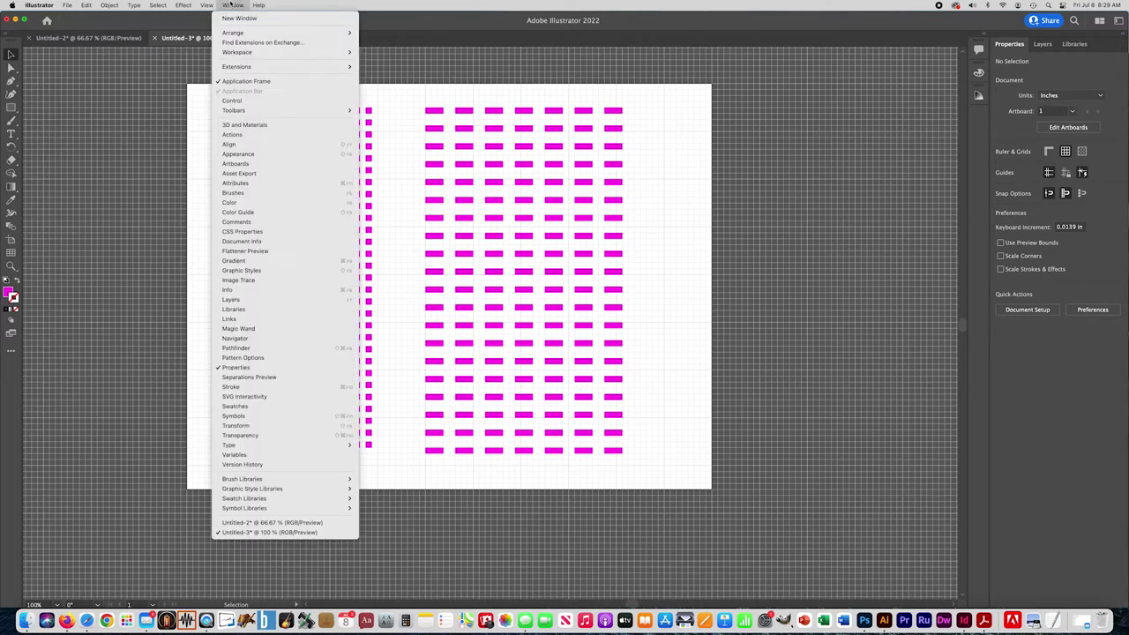
{"action": "left_click", "coordinate": [244, 164]}
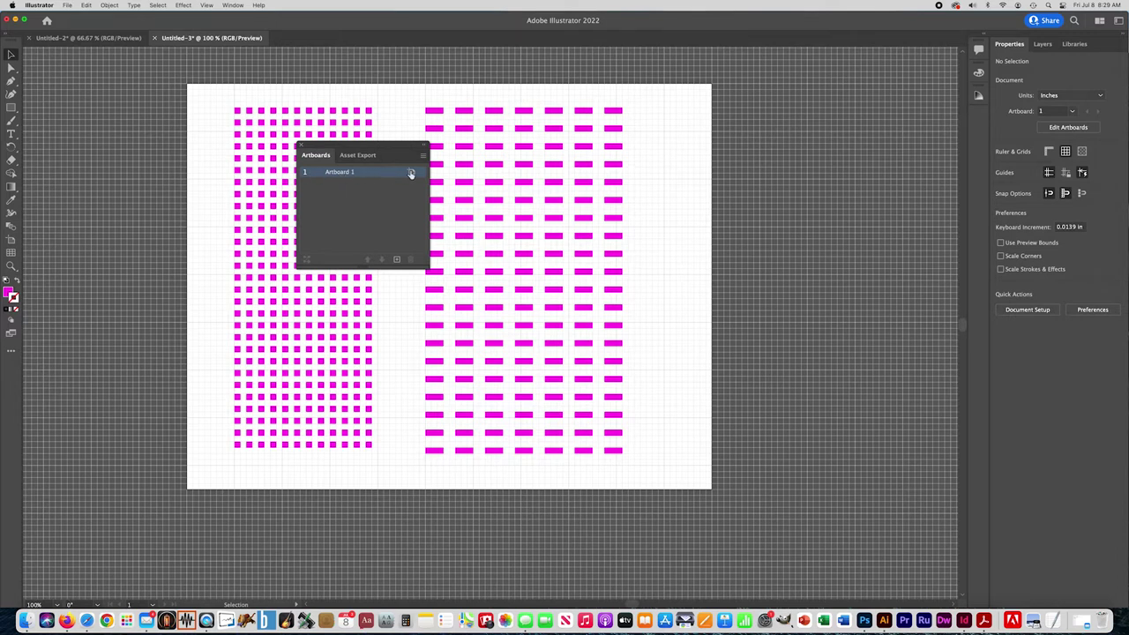
{"action": "left_click", "coordinate": [397, 260]}
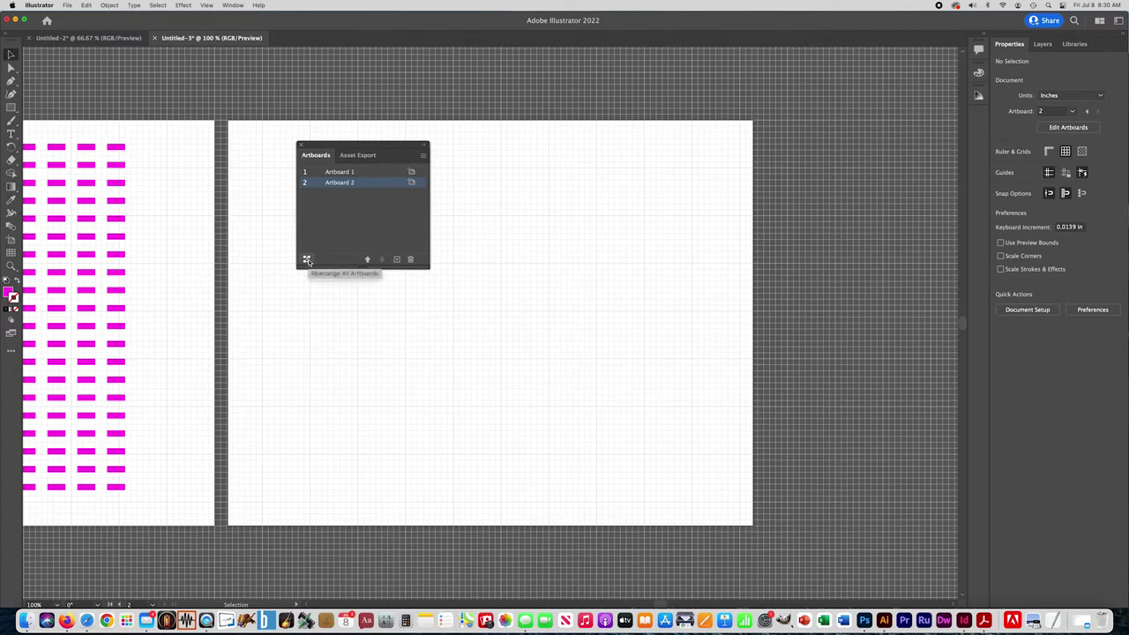
Rearrange all artboards by column so the new one sits below the first.
{"action": "left_click", "coordinate": [307, 260]}
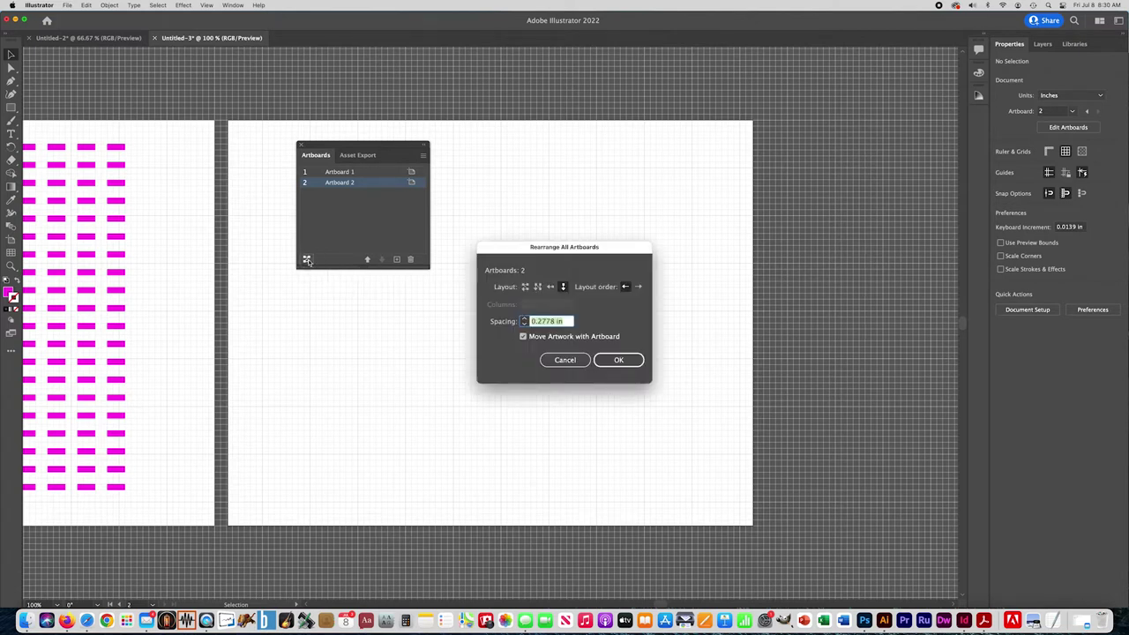
{"action": "left_click", "coordinate": [563, 288]}
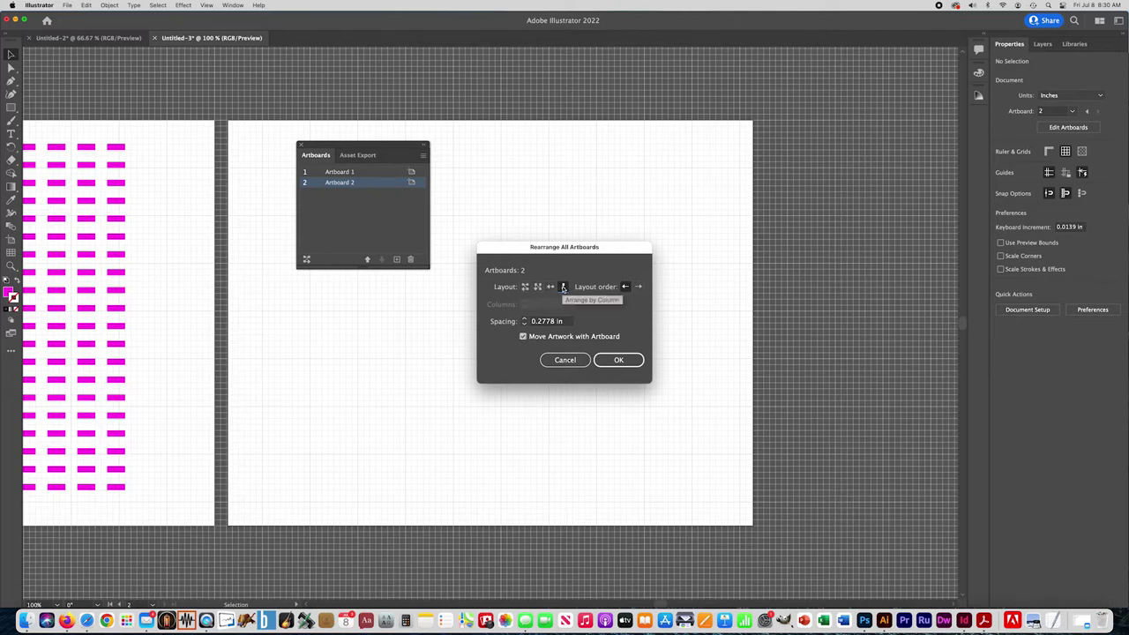
{"action": "left_click", "coordinate": [622, 360]}
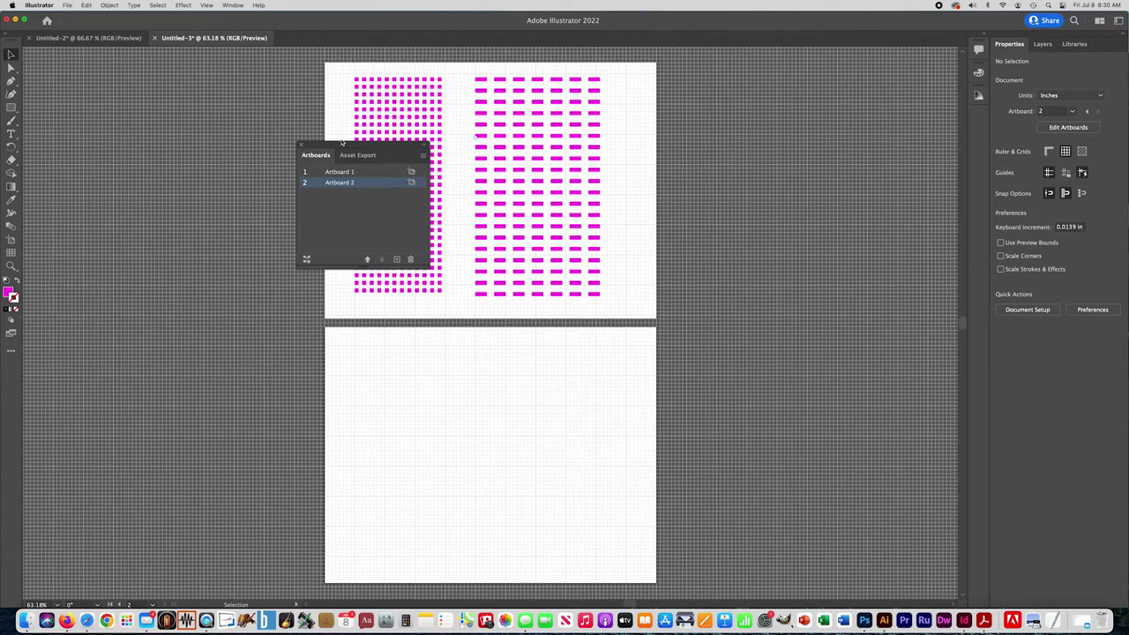
{"action": "left_click_drag", "start_coordinate": [345, 144], "coordinate": [201, 123]}
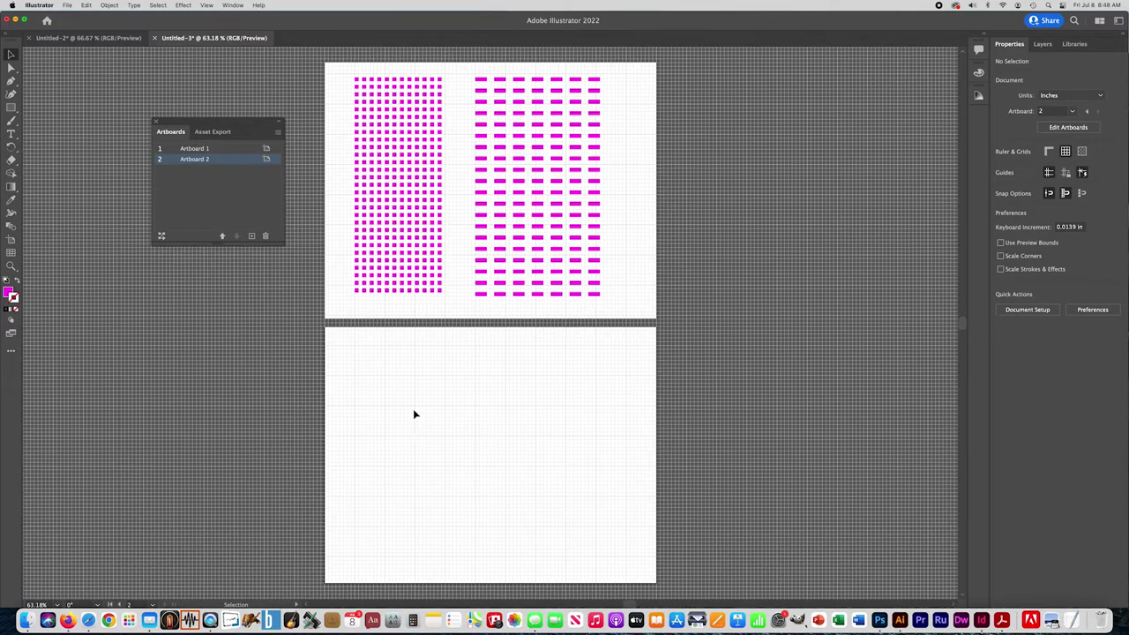
Draw a 3 × 0.125 in magenta bar near the top of the second artboard.
{"action": "key", "text": "z"}
{"action": "scroll", "coordinate": [405, 356], "scroll_direction": "down", "scroll_amount": 3}
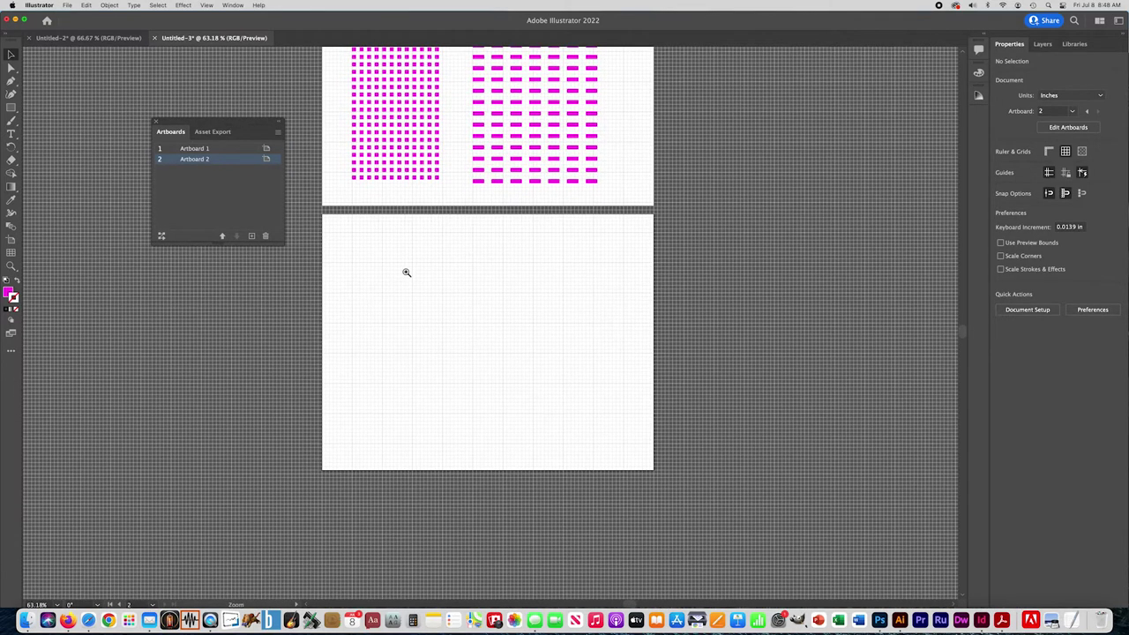
{"action": "left_click", "coordinate": [406, 272]}
{"action": "left_click", "coordinate": [517, 308]}
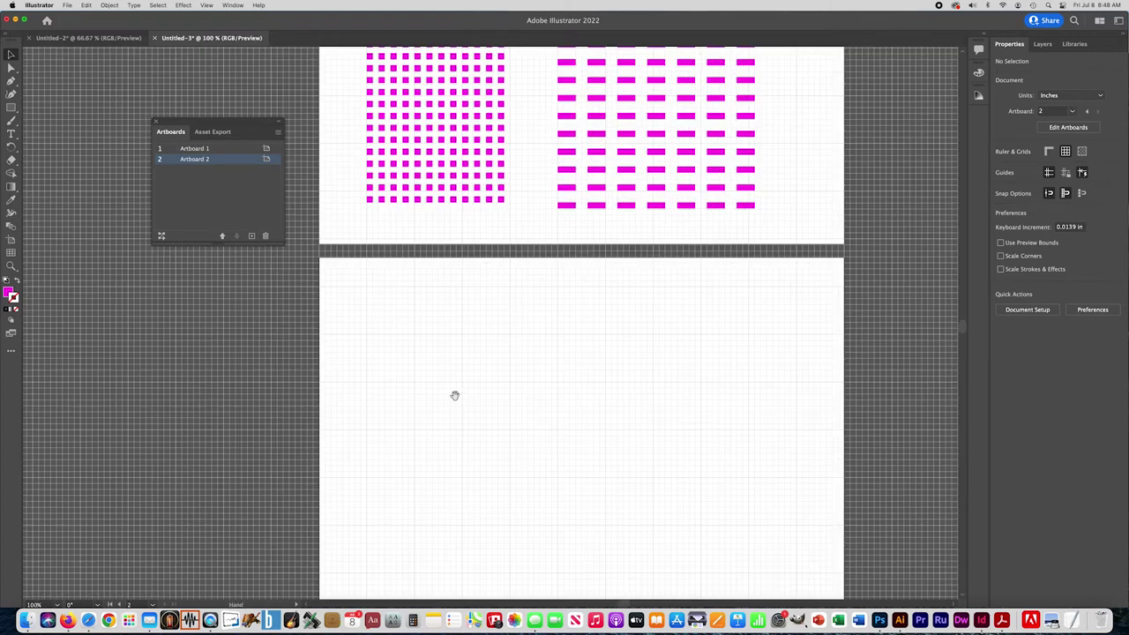
{"action": "left_click_drag", "start_coordinate": [454, 395], "coordinate": [421, 282]}
{"action": "key", "text": "v"}
{"action": "left_click", "coordinate": [10, 107]}
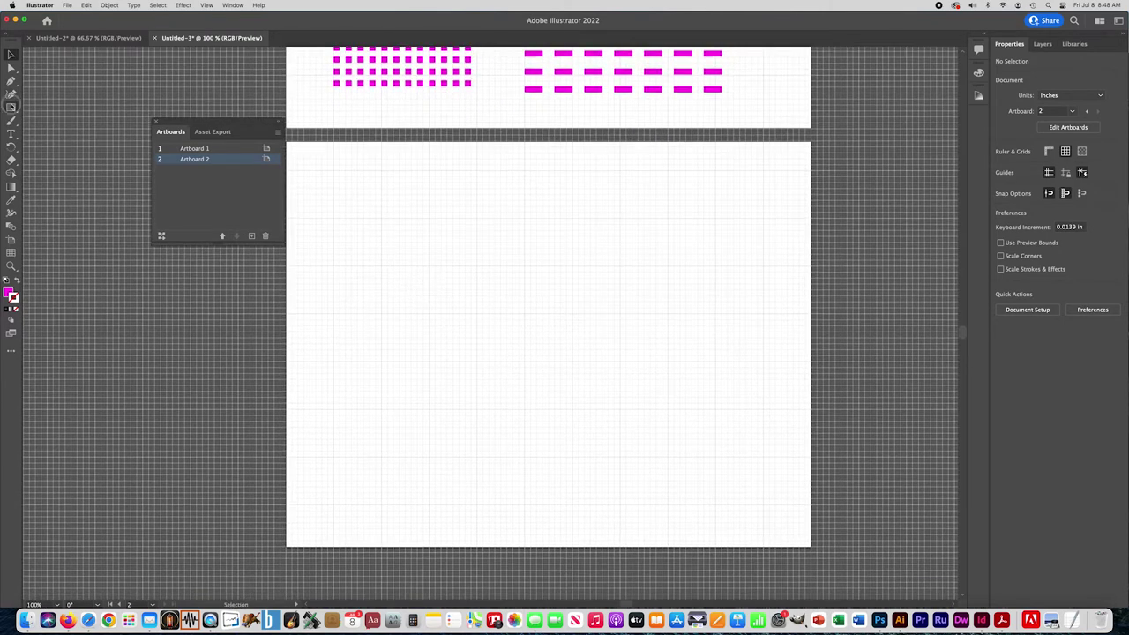
{"action": "key", "text": "super+equal"}
{"action": "left_click_drag", "start_coordinate": [526, 295], "coordinate": [417, 186]}
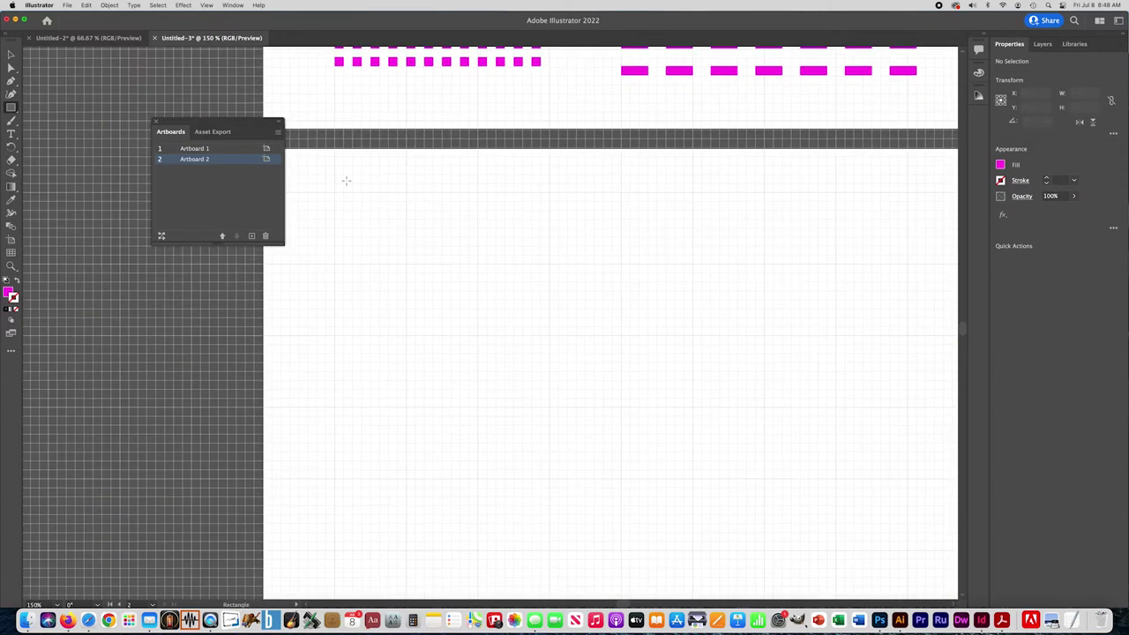
{"action": "left_click_drag", "start_coordinate": [335, 184], "coordinate": [545, 193]}
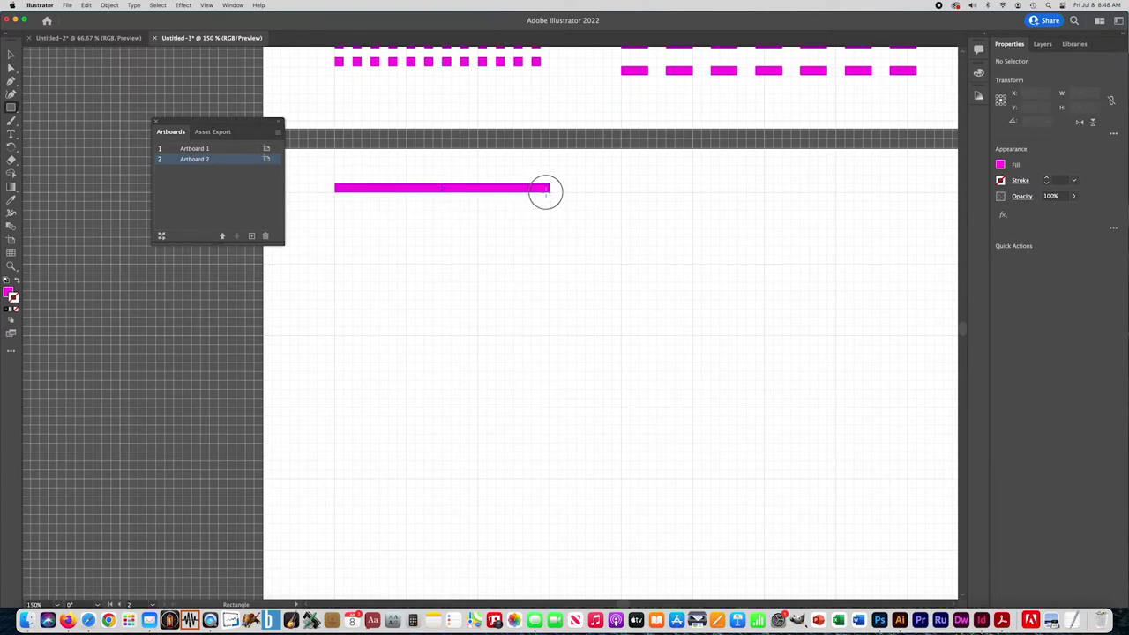
{"action": "left_click_drag", "start_coordinate": [545, 192], "coordinate": [549, 189]}
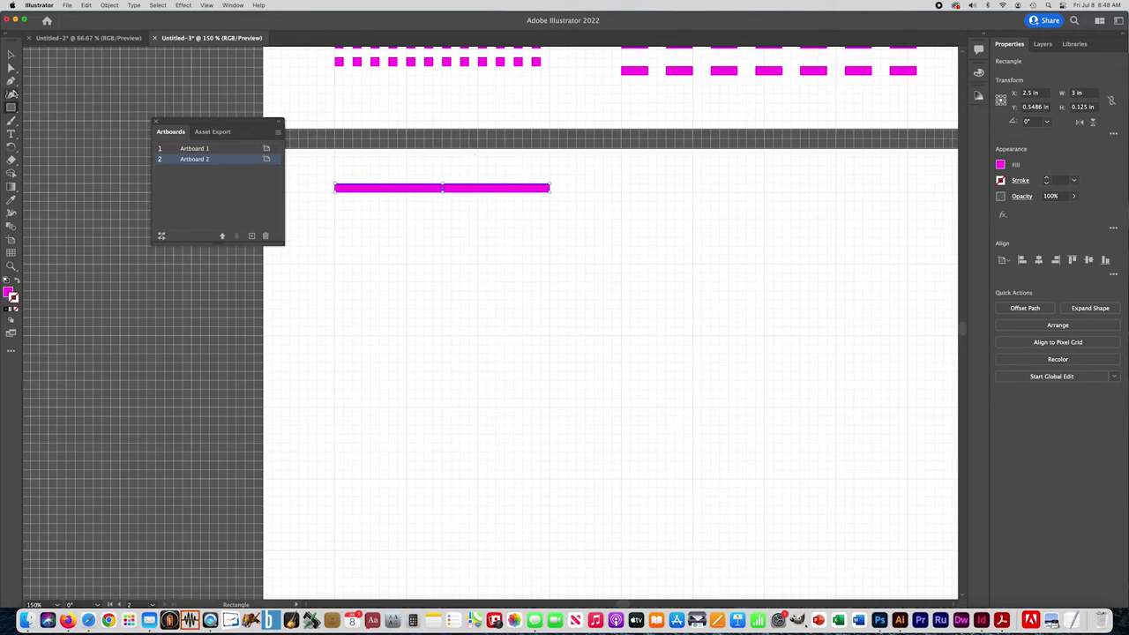
Option-drag a copy of the bar below it and repeat with Cmd+D into a stripe column.
{"action": "key", "text": "v"}
{"action": "left_click_drag", "start_coordinate": [382, 189], "coordinate": [383, 207]}
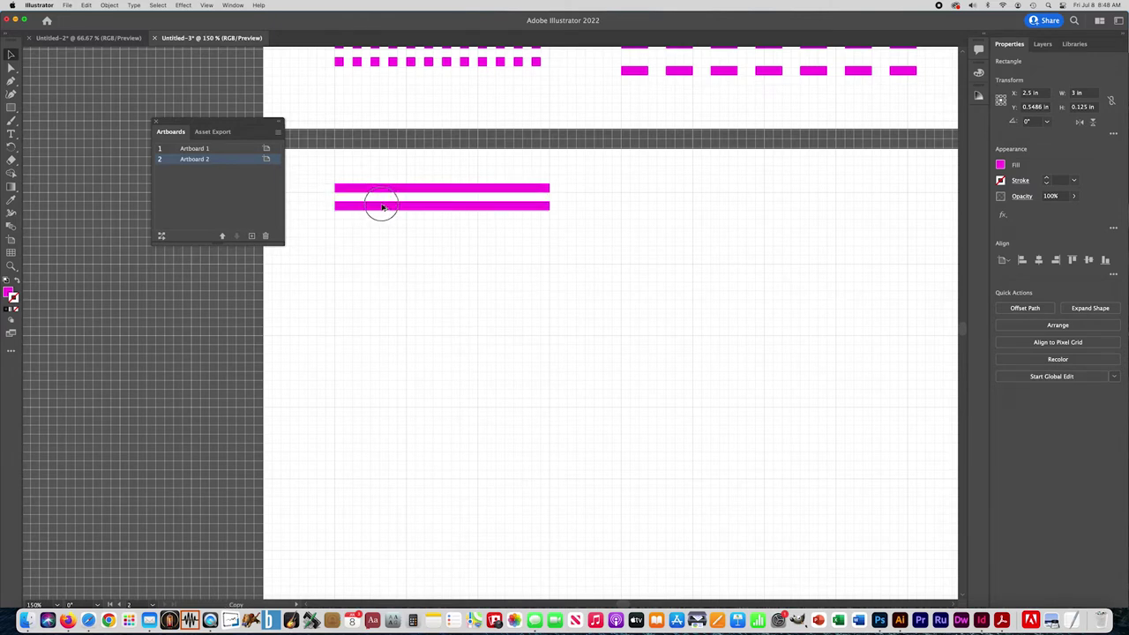
{"action": "left_click_drag", "start_coordinate": [383, 207], "coordinate": [380, 212]}
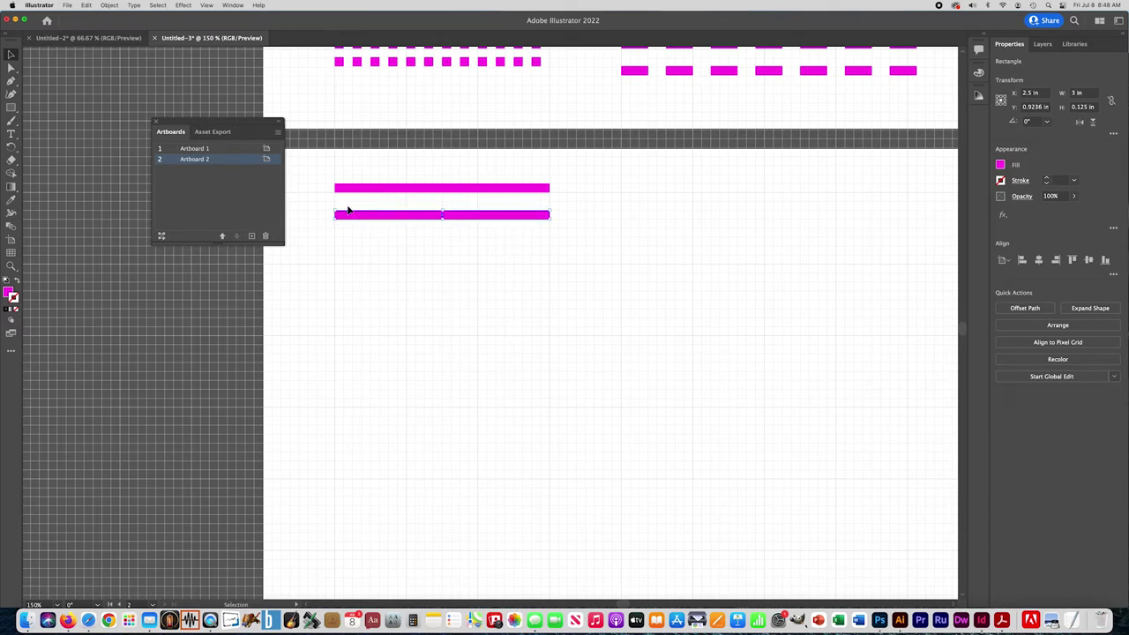
{"action": "key", "text": "super+d"}
{"action": "key", "text": "super+d"}
{"action": "key", "text": "super+d"}
{"action": "key", "text": "super+d"}
{"action": "key", "text": "super+d"}
{"action": "key", "text": "super+d"}
{"action": "key", "text": "super+d"}
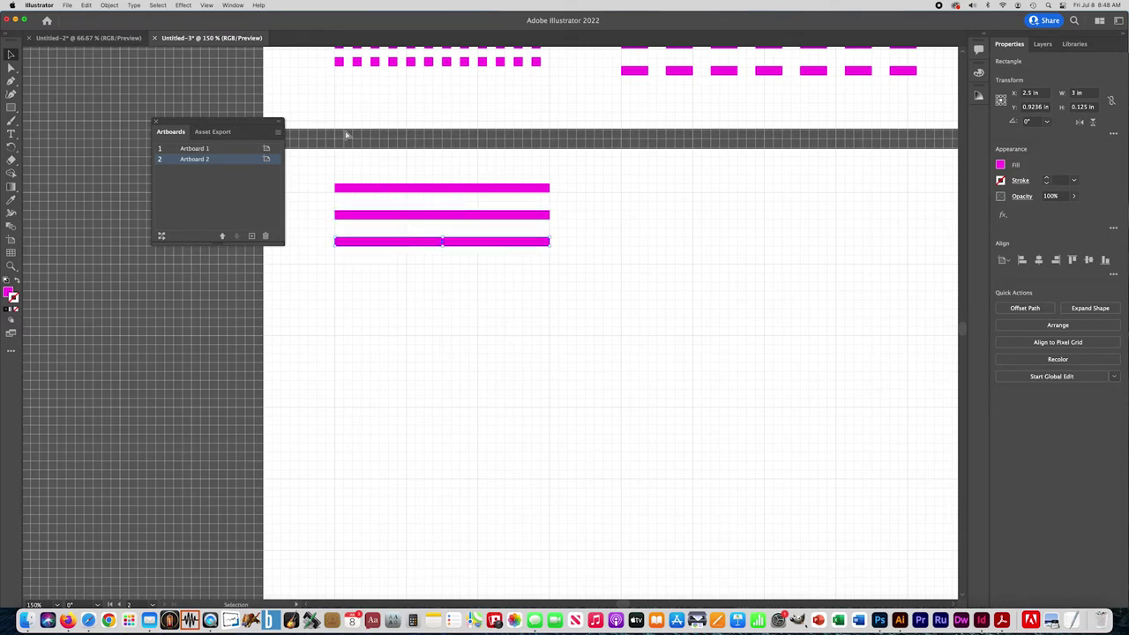
{"action": "key", "text": "super+d"}
{"action": "key", "text": "super+d"}
{"action": "key", "text": "super+d"}
{"action": "key", "text": "super+d"}
{"action": "key", "text": "super+d"}
{"action": "key", "text": "super+d"}
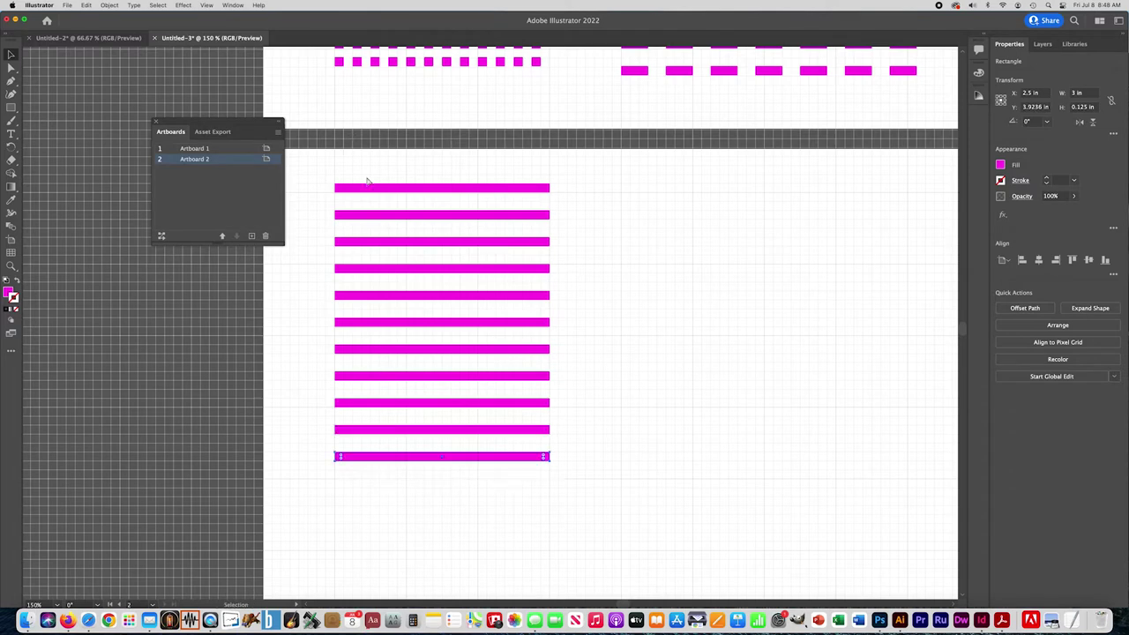
{"action": "scroll", "coordinate": [519, 342], "scroll_direction": "down", "scroll_amount": 5}
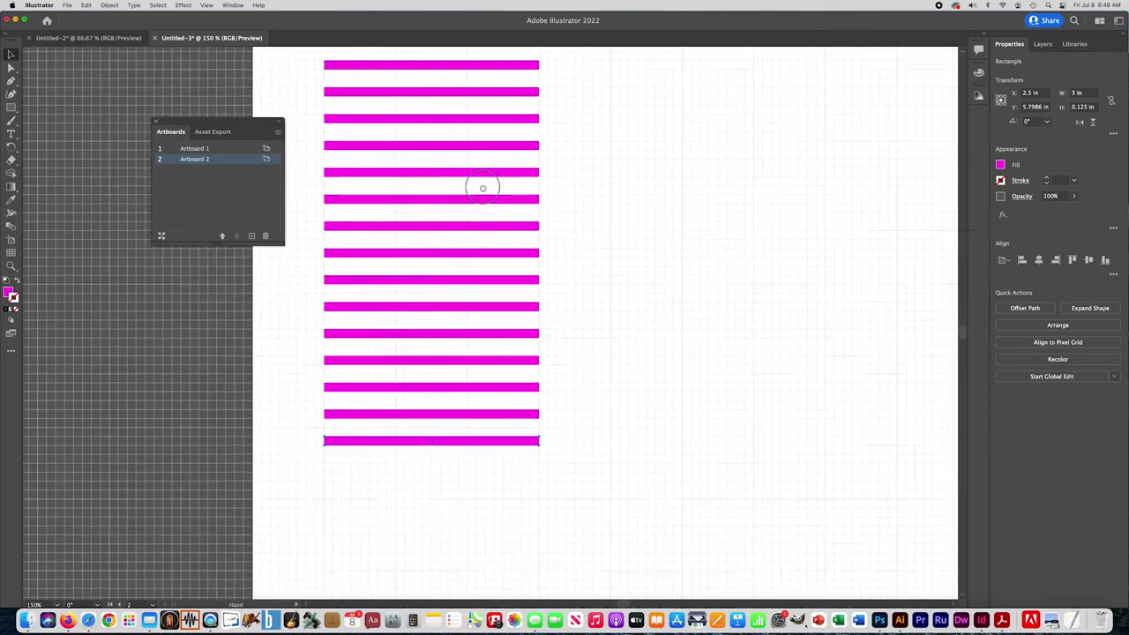
{"action": "key", "text": "super+d"}
{"action": "key", "text": "super+d"}
{"action": "key", "text": "super+d"}
{"action": "key", "text": "super+d"}
{"action": "key", "text": "super+d"}
{"action": "key", "text": "super+d"}
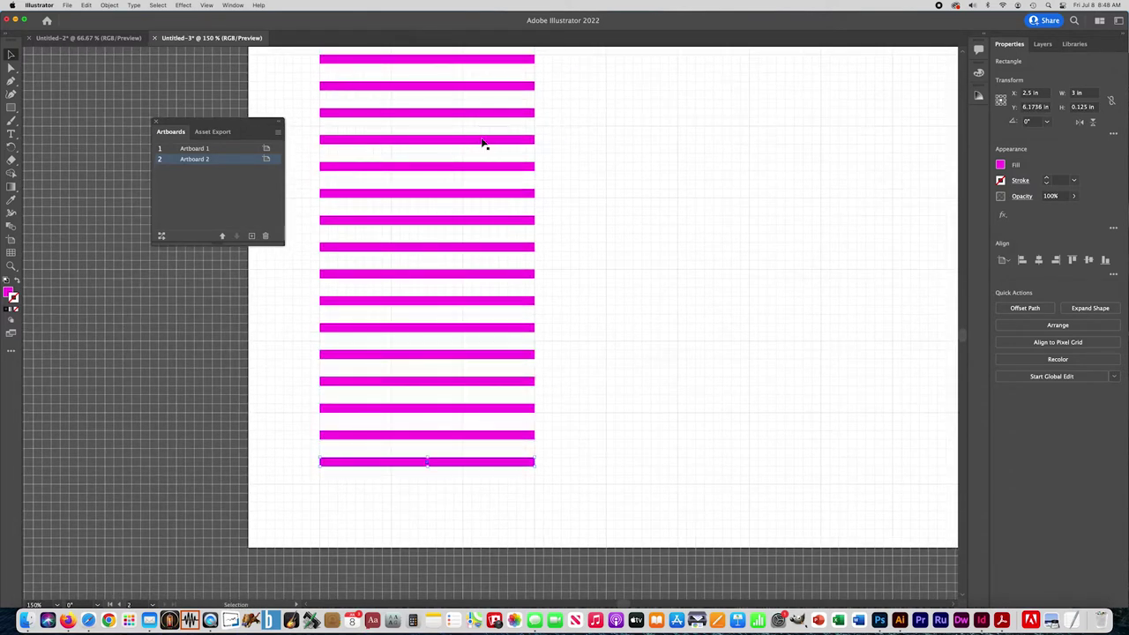
{"action": "key", "text": "space"}
{"action": "left_click_drag", "start_coordinate": [586, 276], "coordinate": [424, 312]}
Draw a 0.125 × 6.125 in magenta bar and repeat it into nine evenly spaced vertical bars.
{"action": "left_click", "coordinate": [11, 107]}
{"action": "left_click_drag", "start_coordinate": [384, 65], "coordinate": [394, 502]}
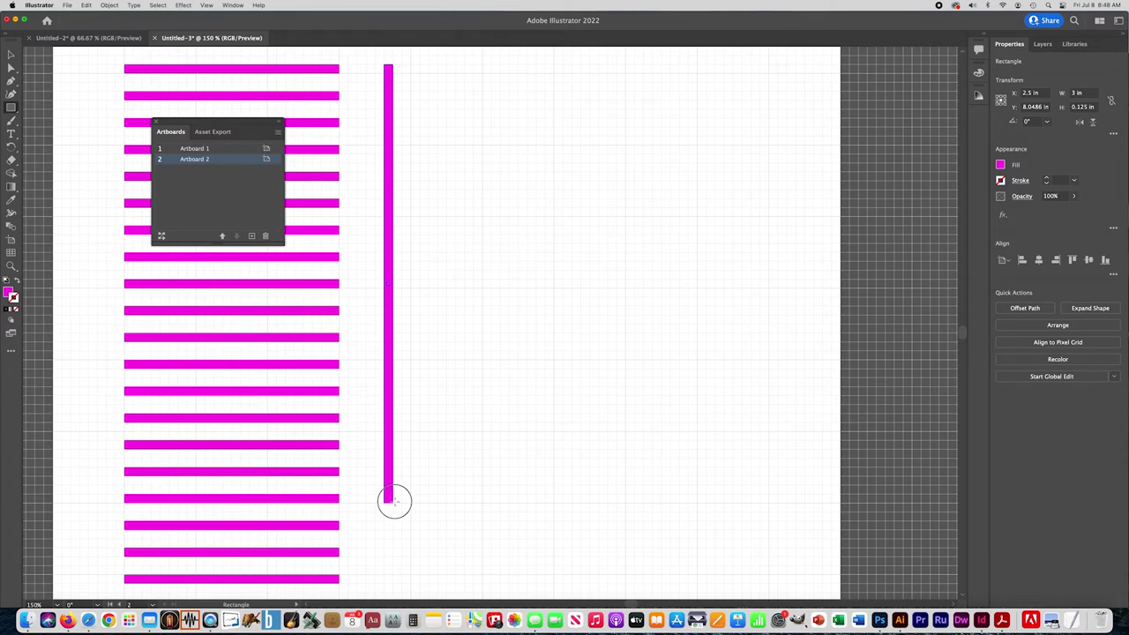
{"action": "left_click", "coordinate": [11, 54]}
{"action": "left_click_drag", "start_coordinate": [390, 97], "coordinate": [415, 96]}
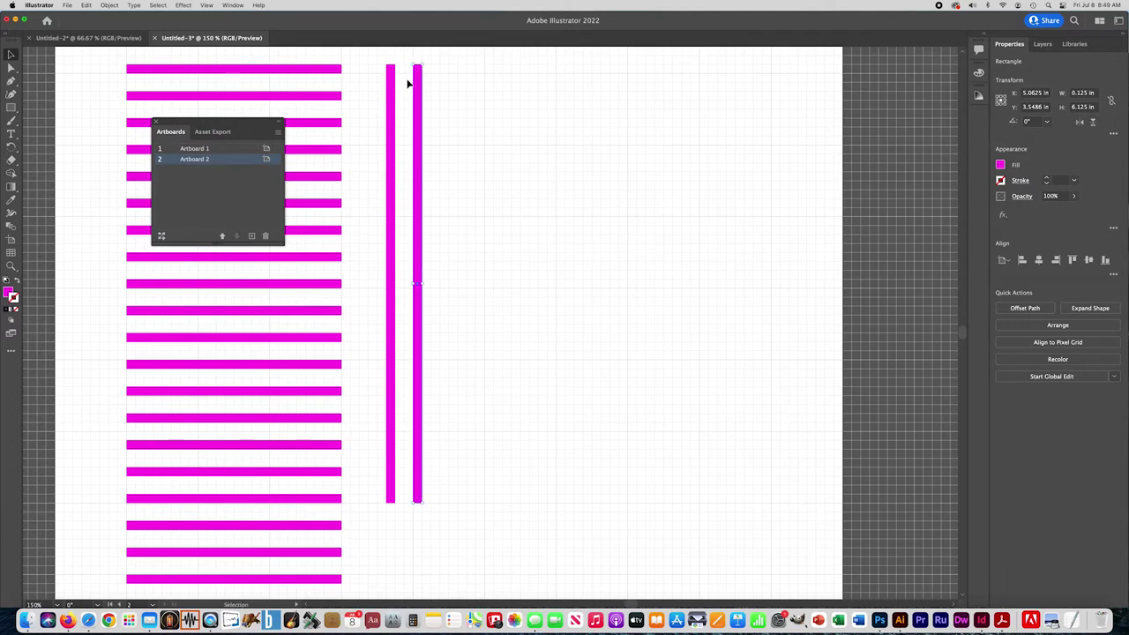
{"action": "key", "text": "super+d"}
{"action": "key", "text": "super+d"}
{"action": "key", "text": "super+d"}
{"action": "key", "text": "super+d"}
{"action": "key", "text": "super+d"}
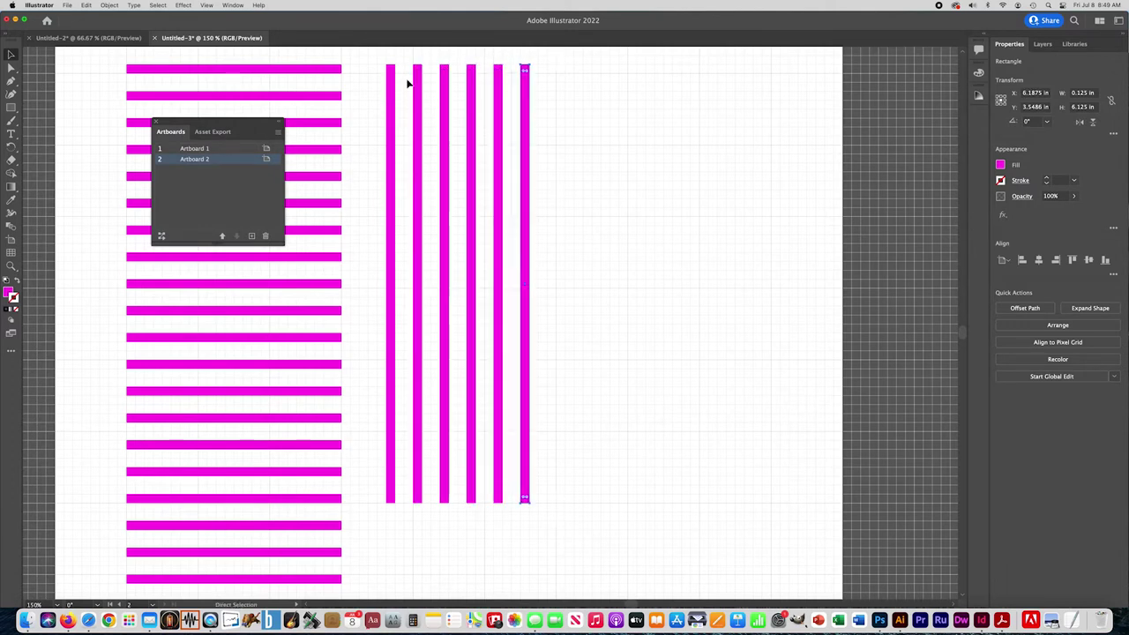
{"action": "key", "text": "super+d"}
{"action": "key", "text": "z"}
{"action": "key", "text": "super+d"}
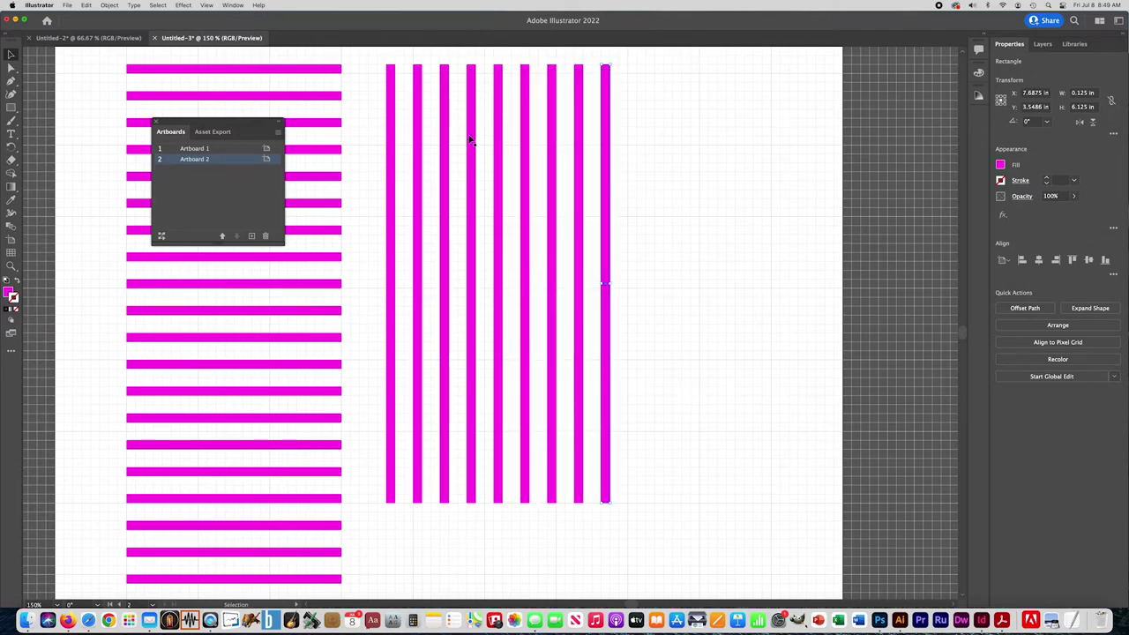
{"action": "key", "text": "super+minus"}
{"action": "key", "text": "super+minus"}
{"action": "scroll", "coordinate": [538, 282], "scroll_direction": "left", "scroll_amount": 3}
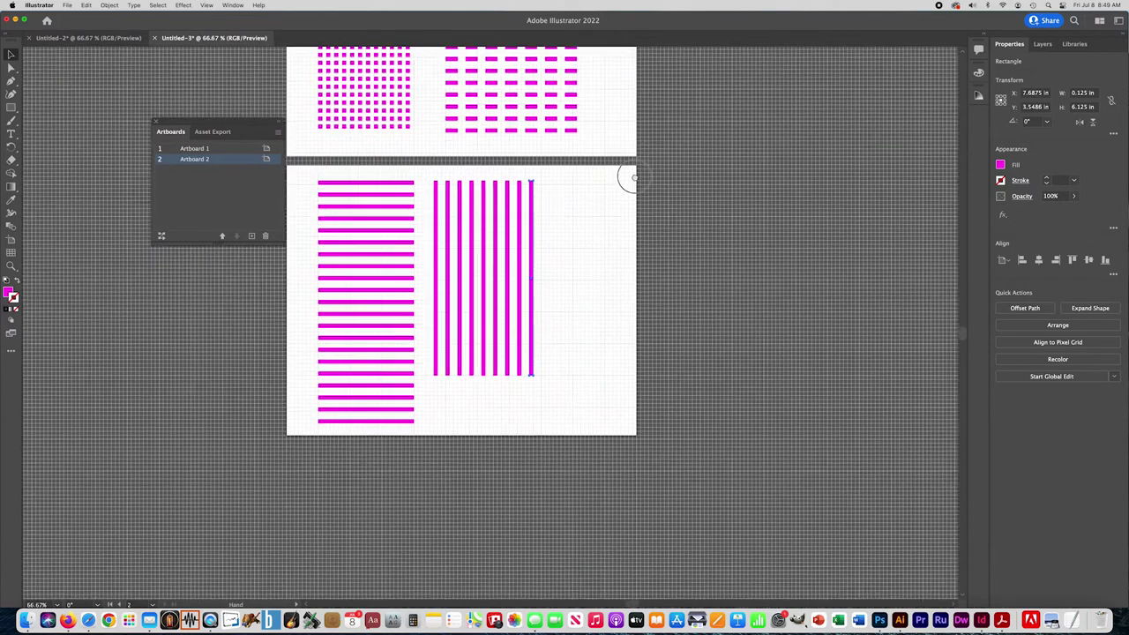
Group the vertical bars into one group and the horizontal bars into another.
{"action": "left_click", "coordinate": [576, 295]}
{"action": "left_click_drag", "start_coordinate": [570, 306], "coordinate": [433, 335]}
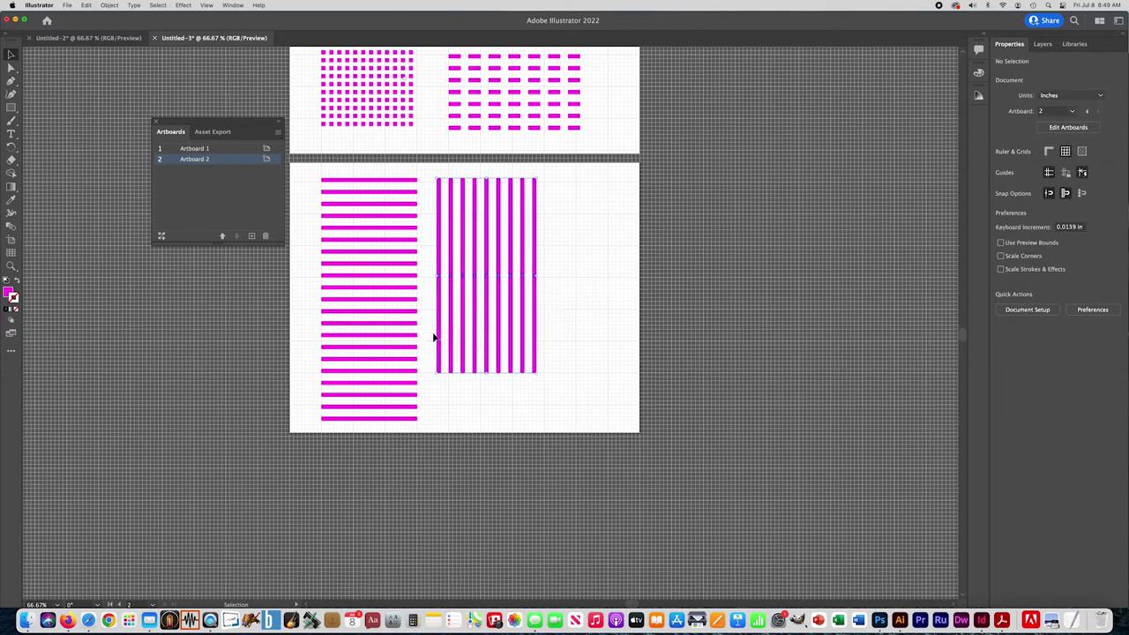
{"action": "key", "text": "super+g"}
{"action": "left_click", "coordinate": [306, 180]}
{"action": "left_click_drag", "start_coordinate": [306, 180], "coordinate": [418, 422]}
{"action": "key", "text": "super+g"}
Nudge the dash pattern on Artboard 1 slightly to the right.
{"action": "scroll", "coordinate": [525, 240], "scroll_direction": "up", "scroll_amount": 5}
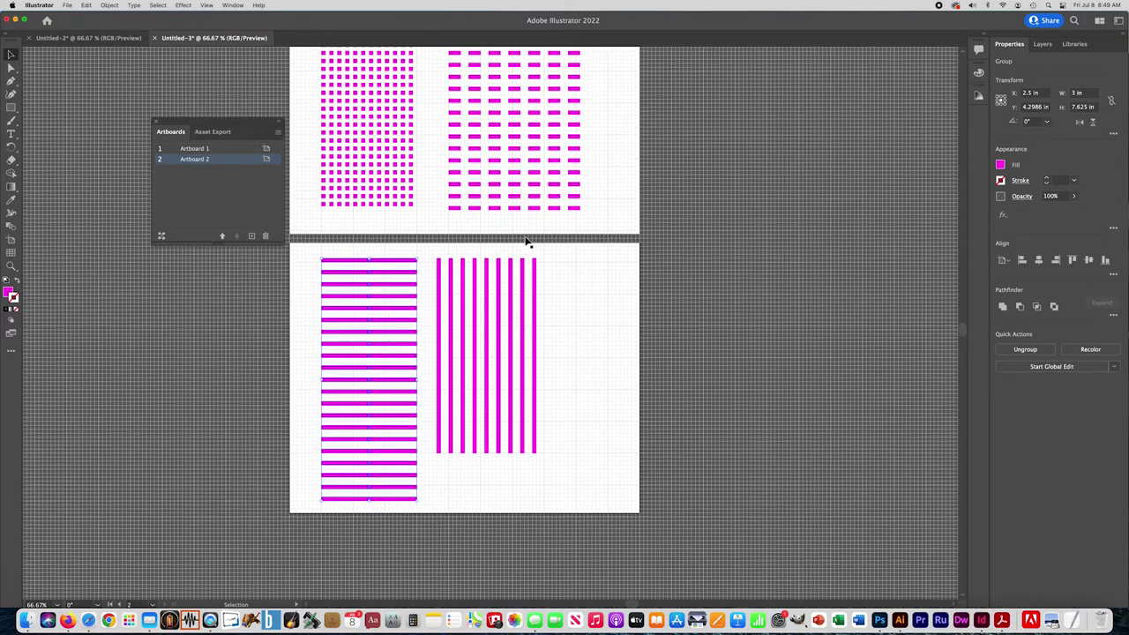
{"action": "scroll", "coordinate": [525, 240], "scroll_direction": "up", "scroll_amount": 4}
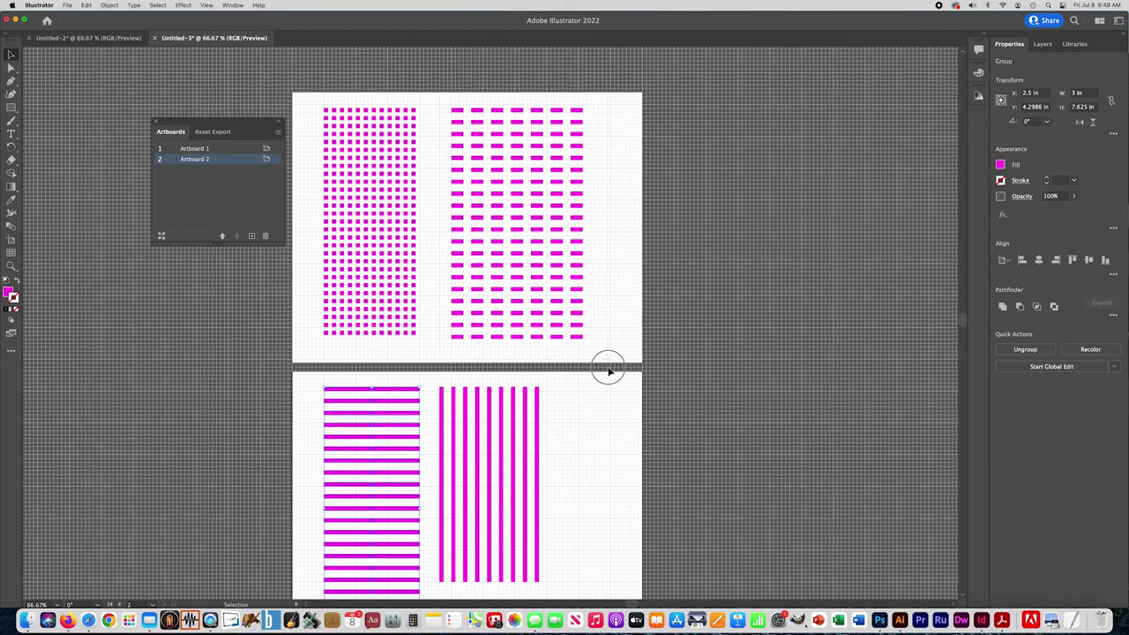
{"action": "left_click_drag", "start_coordinate": [612, 352], "coordinate": [434, 98]}
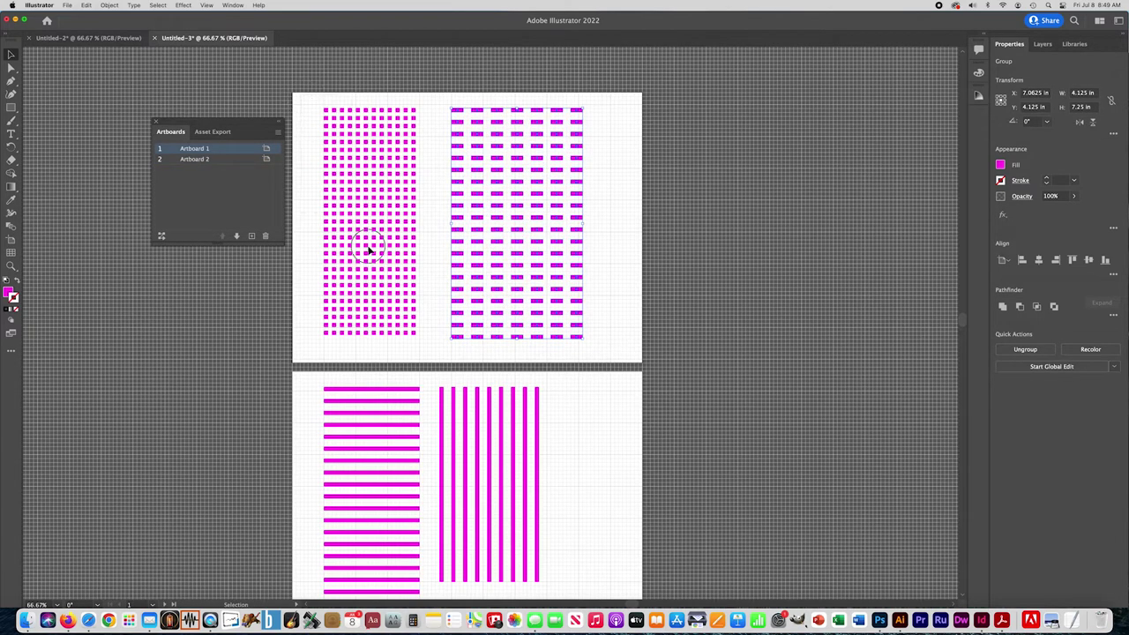
{"action": "left_click", "coordinate": [427, 352]}
{"action": "mouse_move", "coordinate": [464, 255]}
{"action": "left_mouse_down"}
{"action": "mouse_move", "coordinate": [495, 250]}
{"action": "mouse_move", "coordinate": [477, 258]}
{"action": "left_mouse_up"}
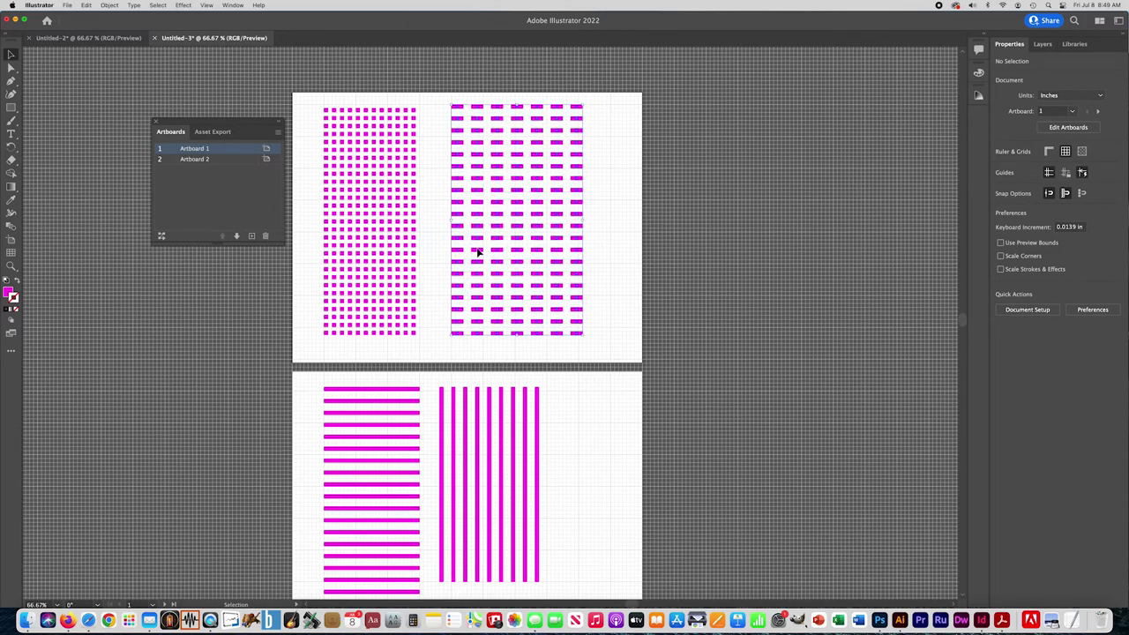
{"action": "left_click", "coordinate": [477, 252]}
{"action": "left_click", "coordinate": [618, 252]}
{"action": "scroll", "coordinate": [618, 251], "scroll_direction": "down", "scroll_amount": 3}
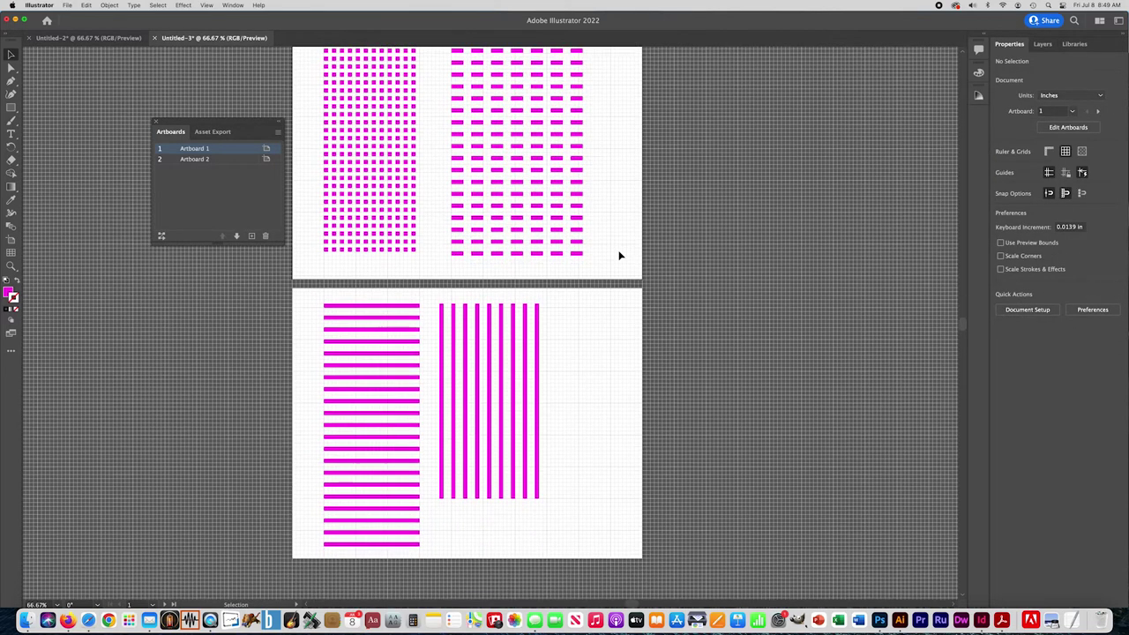
{"action": "scroll", "coordinate": [558, 314], "scroll_direction": "down", "scroll_amount": 6}
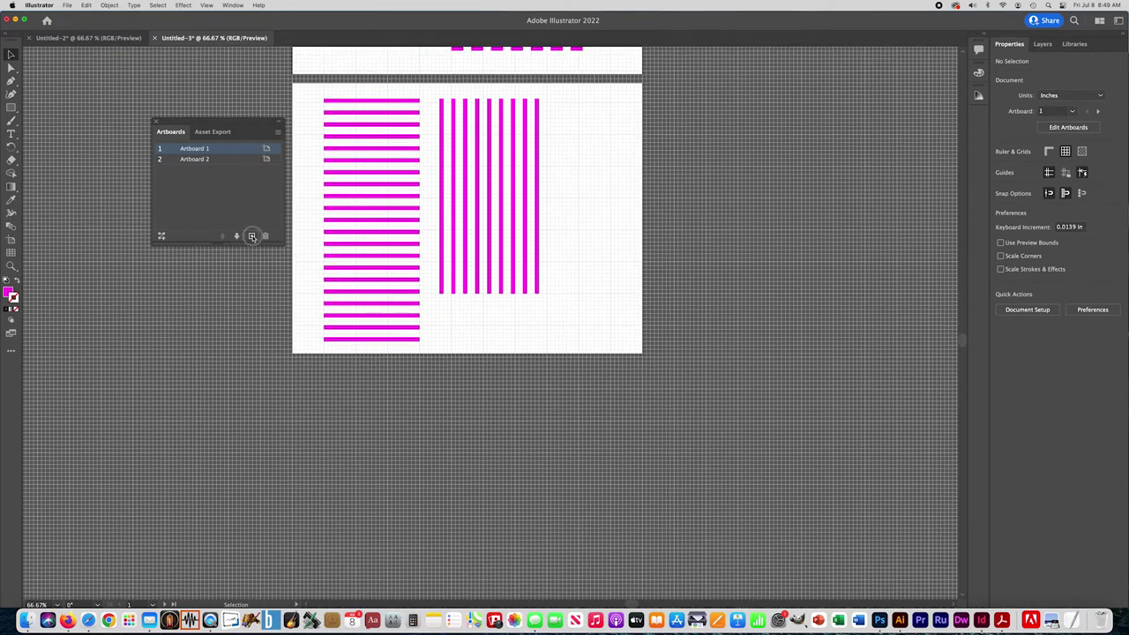
Add a blank third artboard and rearrange all artboards so they are numbered 1 to 3.
{"action": "left_click", "coordinate": [252, 236]}
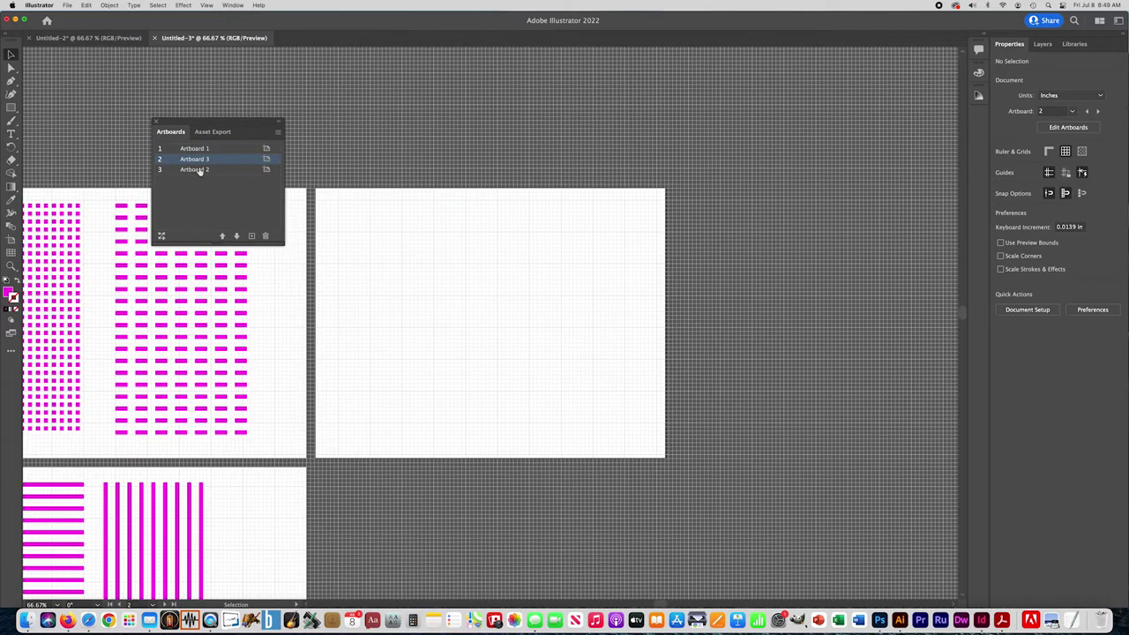
{"action": "left_click", "coordinate": [162, 236]}
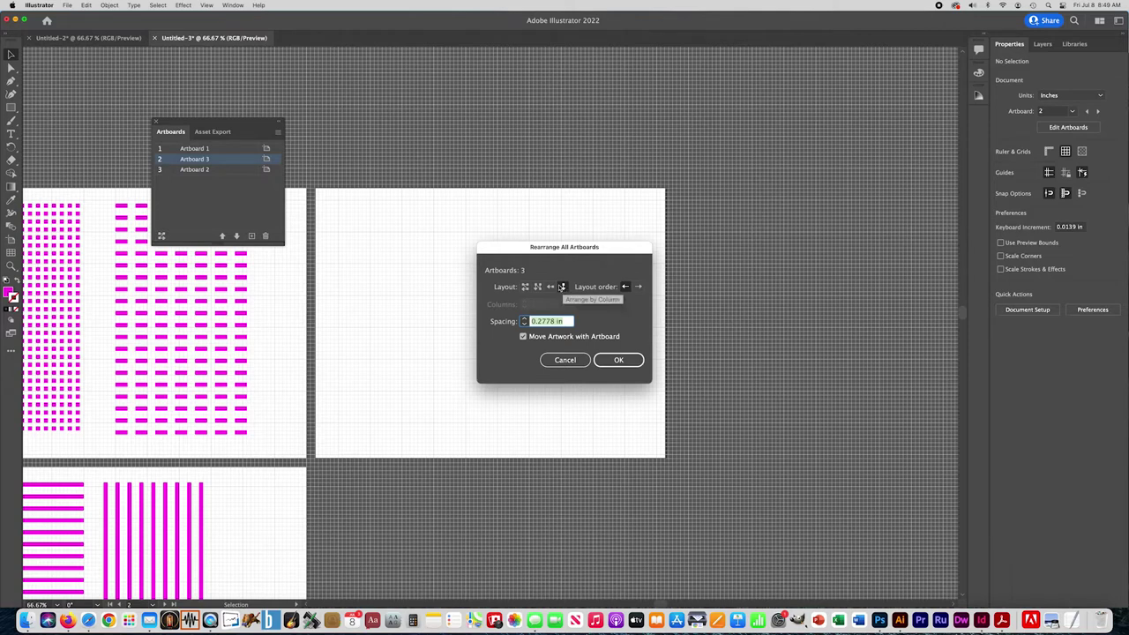
{"action": "left_click", "coordinate": [618, 360]}
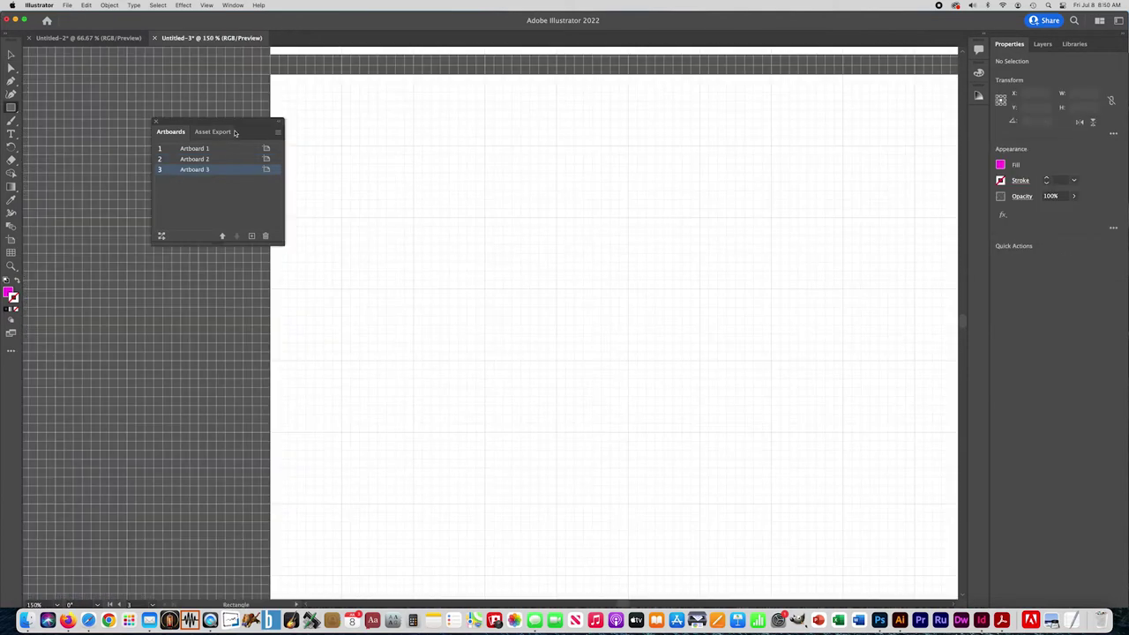
{"action": "left_click_drag", "start_coordinate": [236, 122], "coordinate": [156, 100]}
{"action": "left_click_drag", "start_coordinate": [349, 158], "coordinate": [319, 138]}
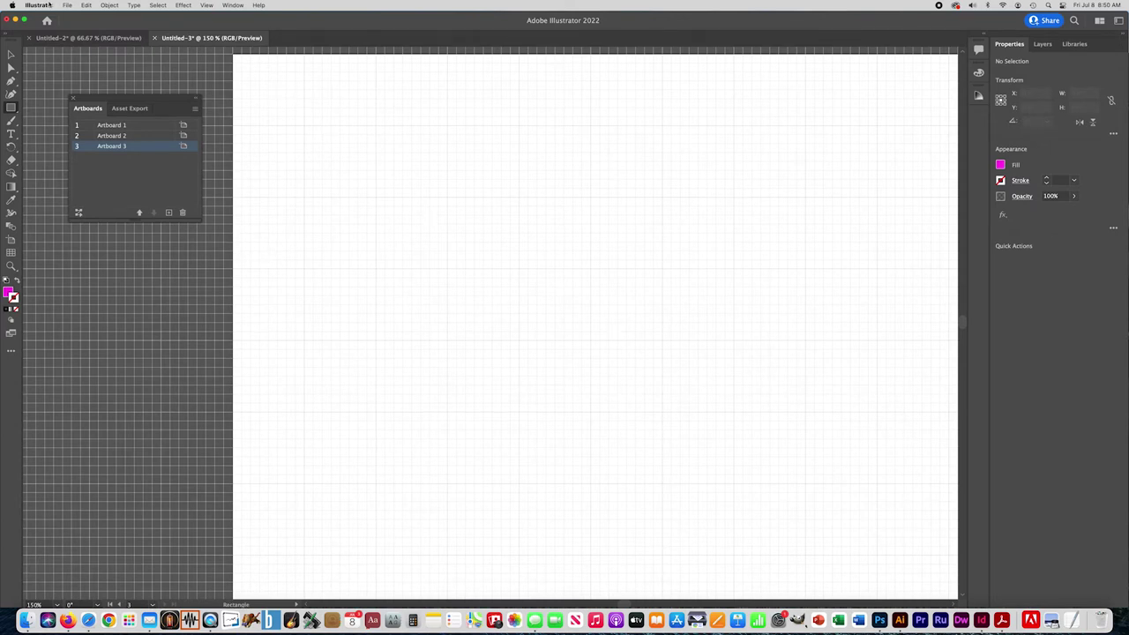
Set Guides & Grid preferences to 16 subdivisions per 1 in gridline.
{"action": "left_click", "coordinate": [39, 6]}
{"action": "mouse_move", "coordinate": [85, 5]}
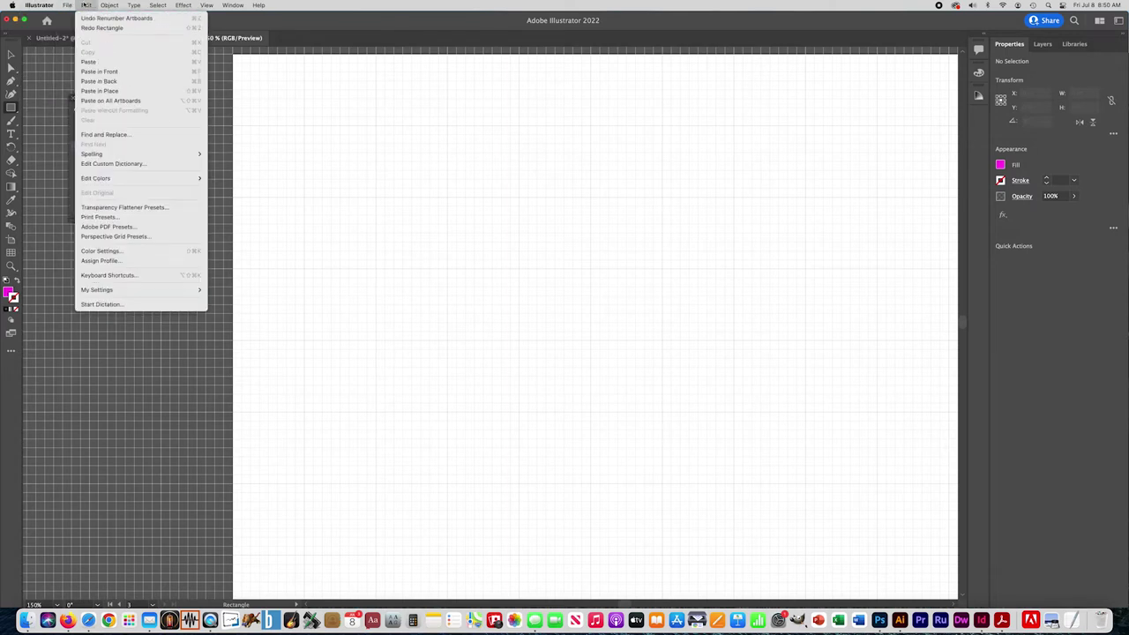
{"action": "mouse_move", "coordinate": [39, 5]}
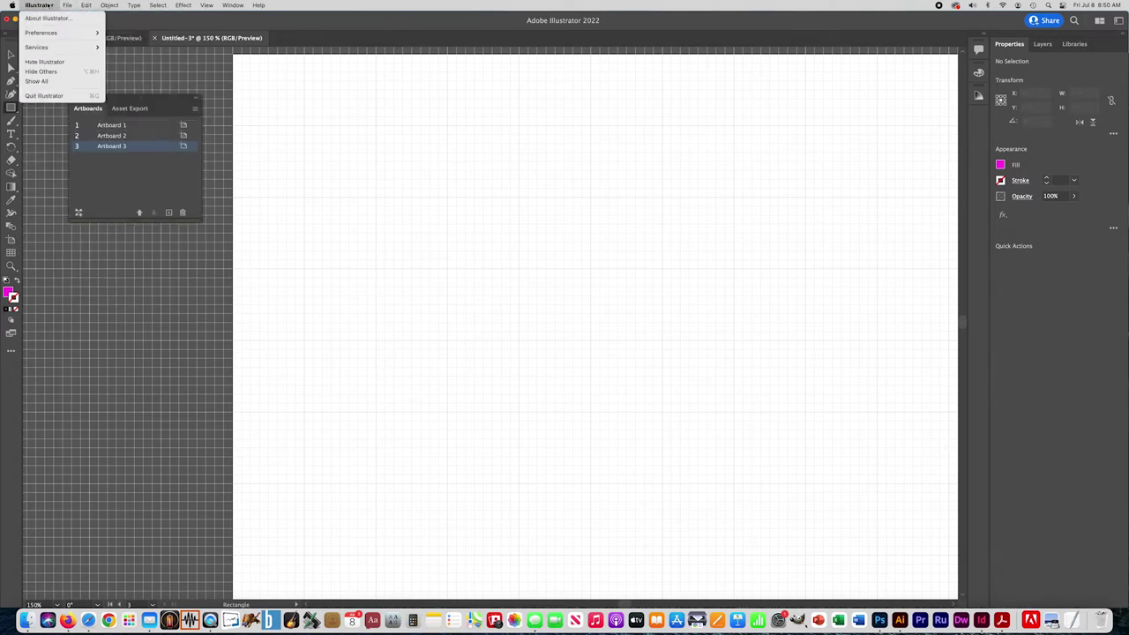
{"action": "mouse_move", "coordinate": [51, 34]}
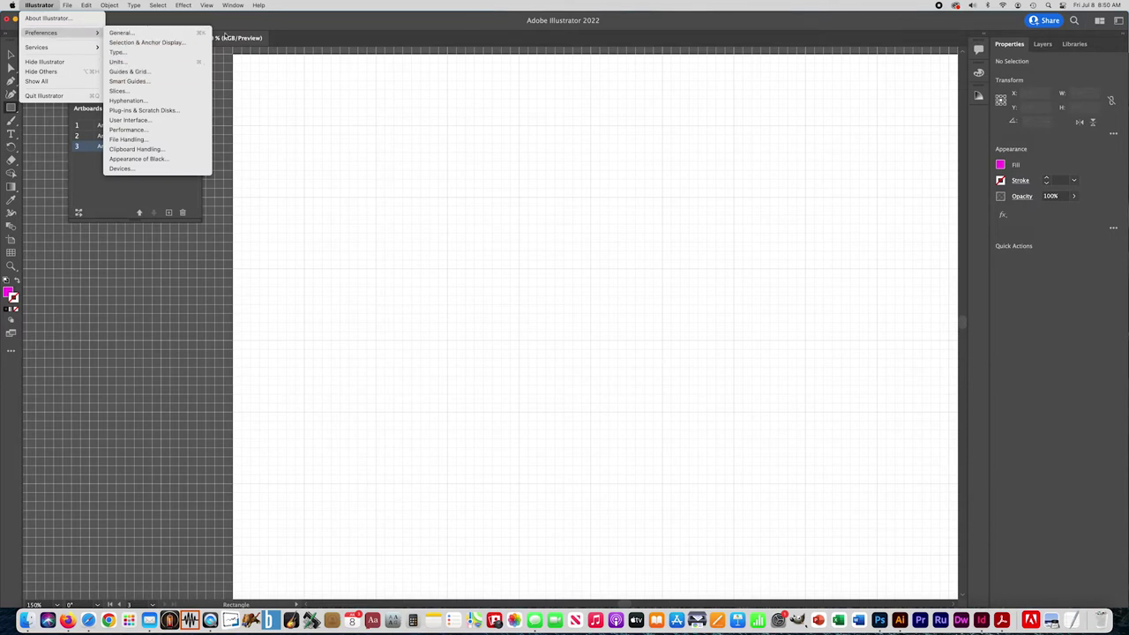
{"action": "left_click", "coordinate": [128, 72]}
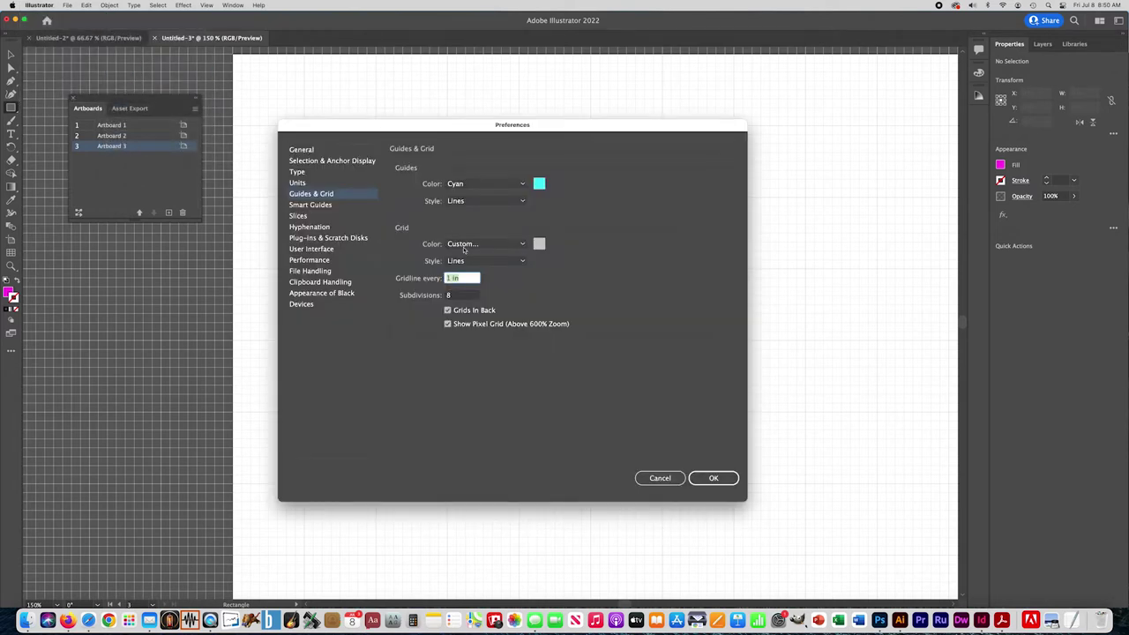
{"action": "left_click", "coordinate": [451, 296]}
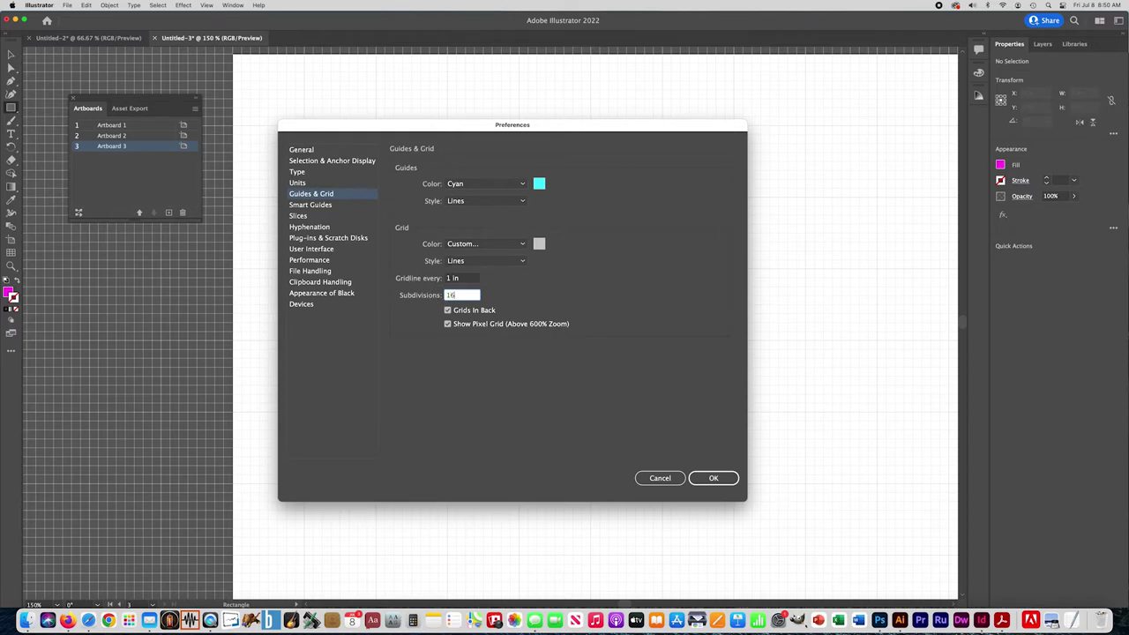
{"action": "left_click", "coordinate": [707, 477]}
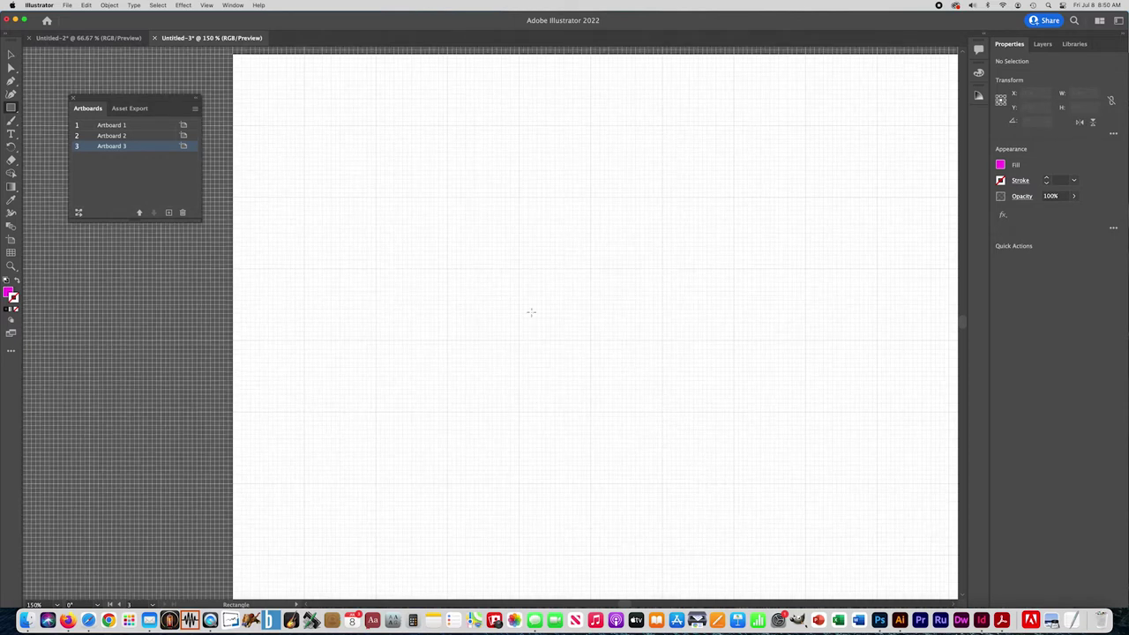
Draw a small magenta rectangle near the top-left of Artboard 3.
{"action": "scroll", "coordinate": [479, 290], "scroll_direction": "up", "scroll_amount": 3}
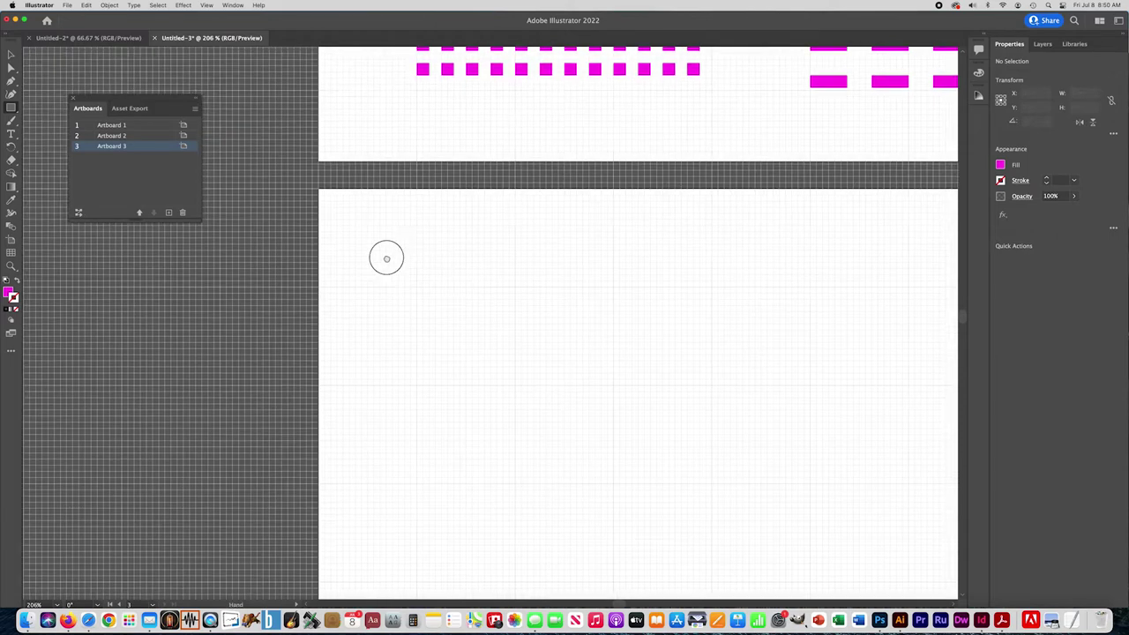
{"action": "scroll", "coordinate": [408, 267], "scroll_direction": "up", "scroll_amount": 2}
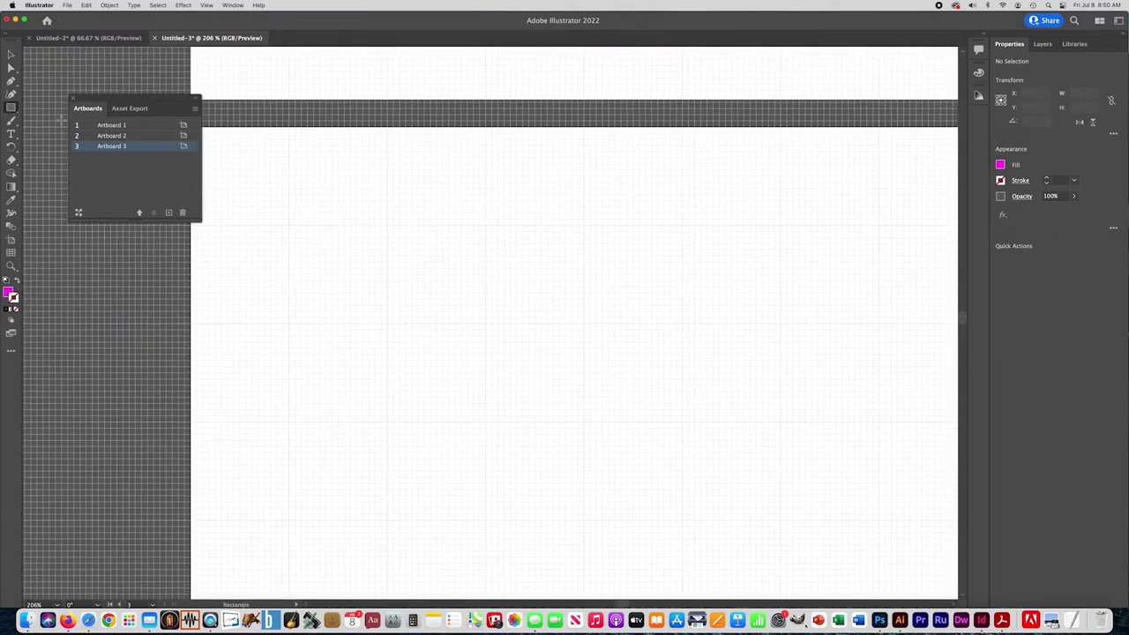
{"action": "scroll", "coordinate": [441, 270], "scroll_direction": "up", "scroll_amount": 4}
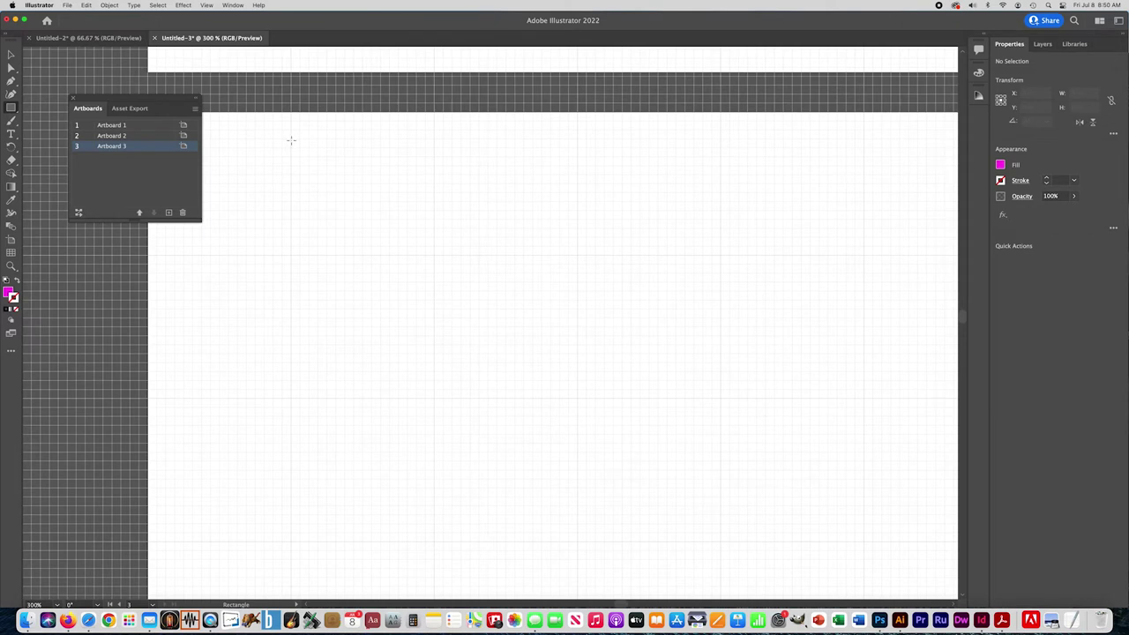
{"action": "left_click_drag", "start_coordinate": [291, 139], "coordinate": [317, 149]}
{"action": "left_click_drag", "start_coordinate": [317, 149], "coordinate": [316, 147]}
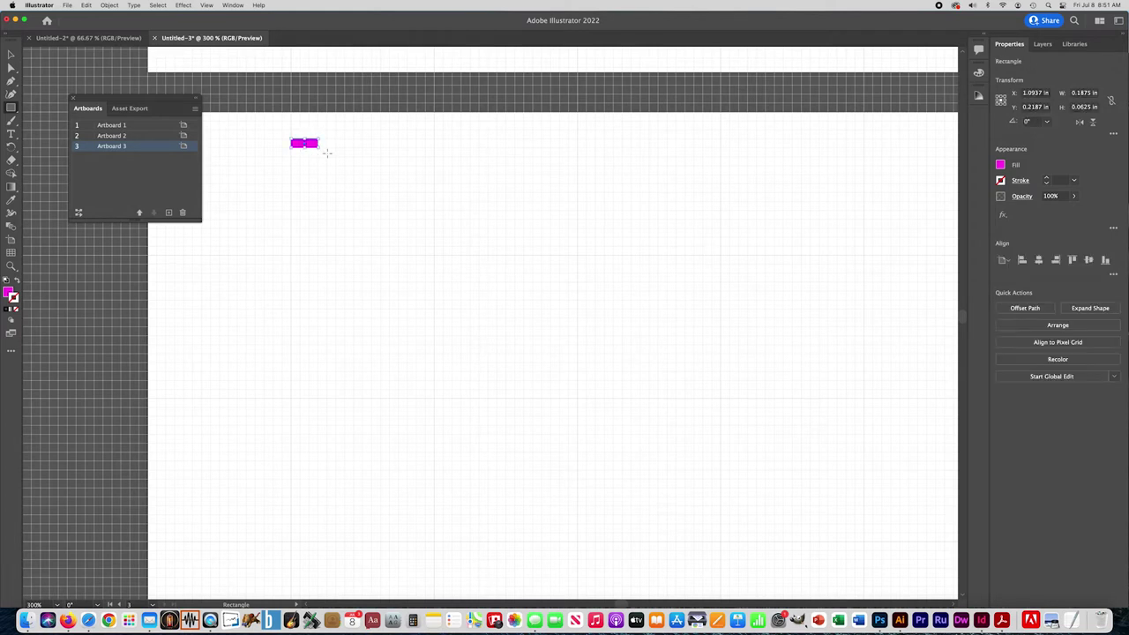
Duplicate the magenta rectangle so a copy sits directly below it.
{"action": "left_click", "coordinate": [10, 55]}
{"action": "left_click", "coordinate": [299, 192]}
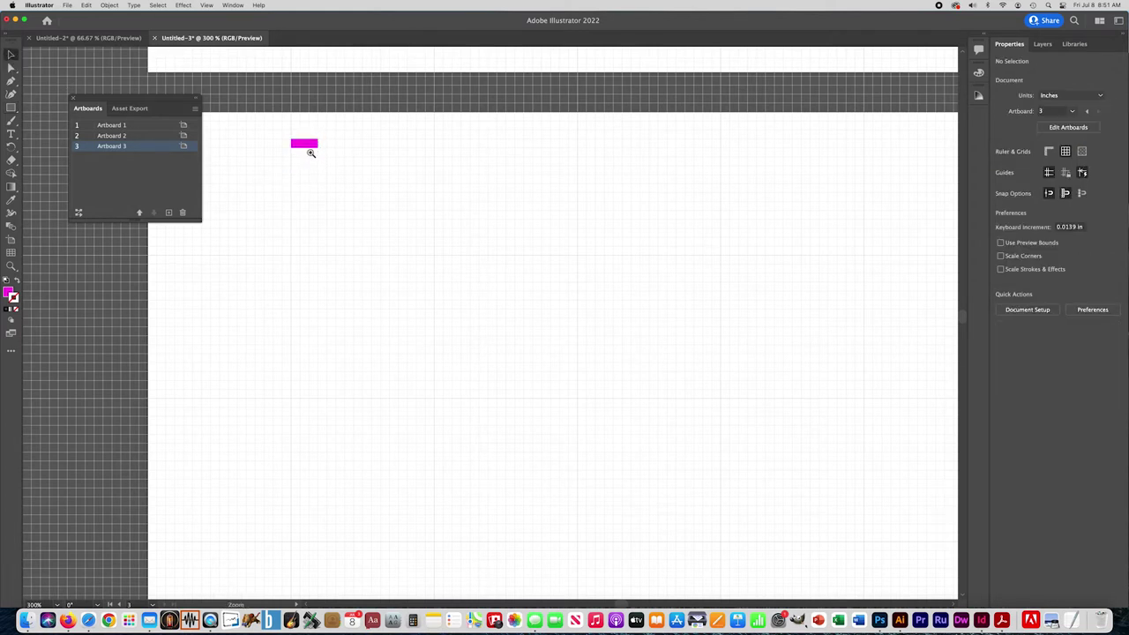
{"action": "key", "text": "super+equal"}
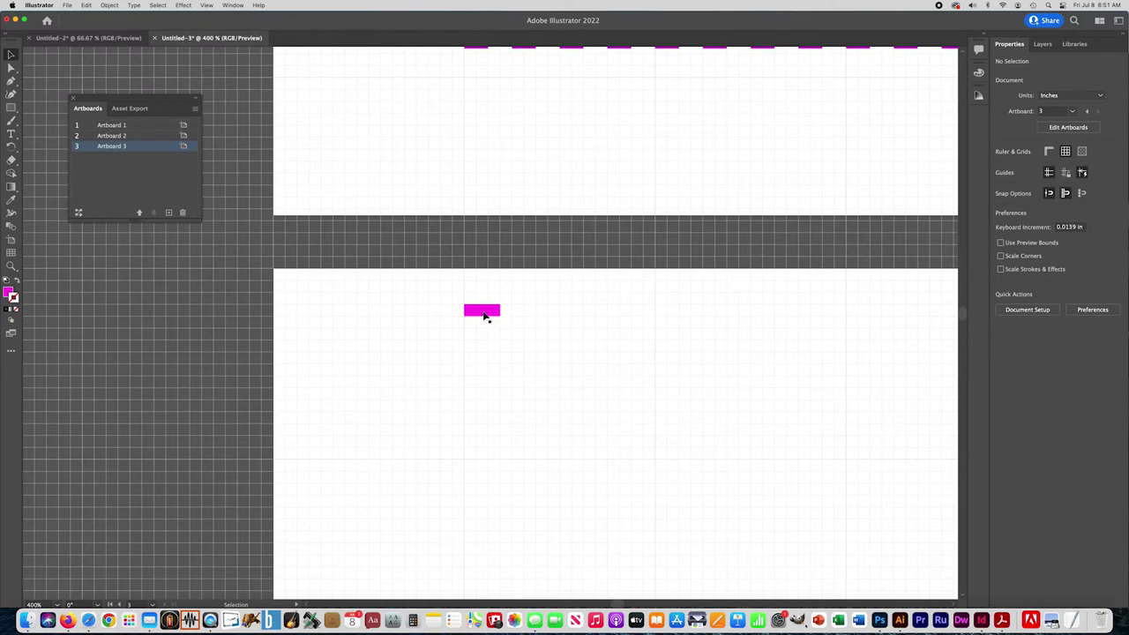
{"action": "left_click_drag", "start_coordinate": [468, 327], "coordinate": [346, 231]}
{"action": "left_click", "coordinate": [348, 228]}
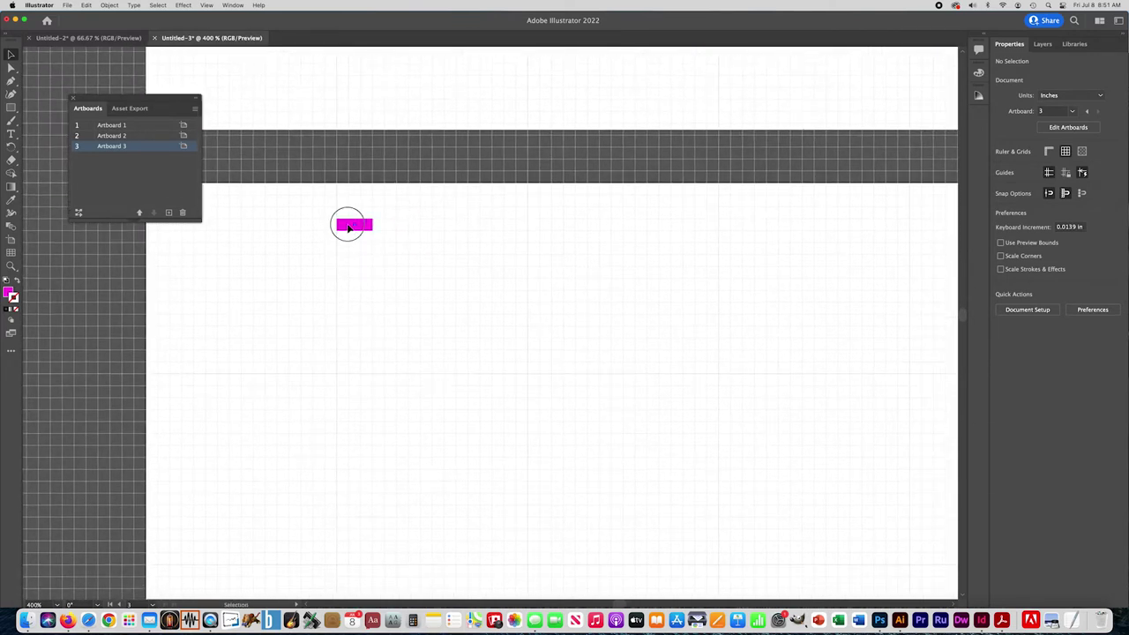
{"action": "left_click", "coordinate": [347, 232]}
{"action": "left_click_drag", "start_coordinate": [348, 232], "coordinate": [355, 253]}
{"action": "left_click", "coordinate": [305, 272]}
Copy the rectangle pair rightward into six columns and group all twelve rectangles.
{"action": "scroll", "coordinate": [322, 268], "scroll_direction": "down", "scroll_amount": 4}
{"action": "left_click_drag", "start_coordinate": [293, 141], "coordinate": [361, 197]}
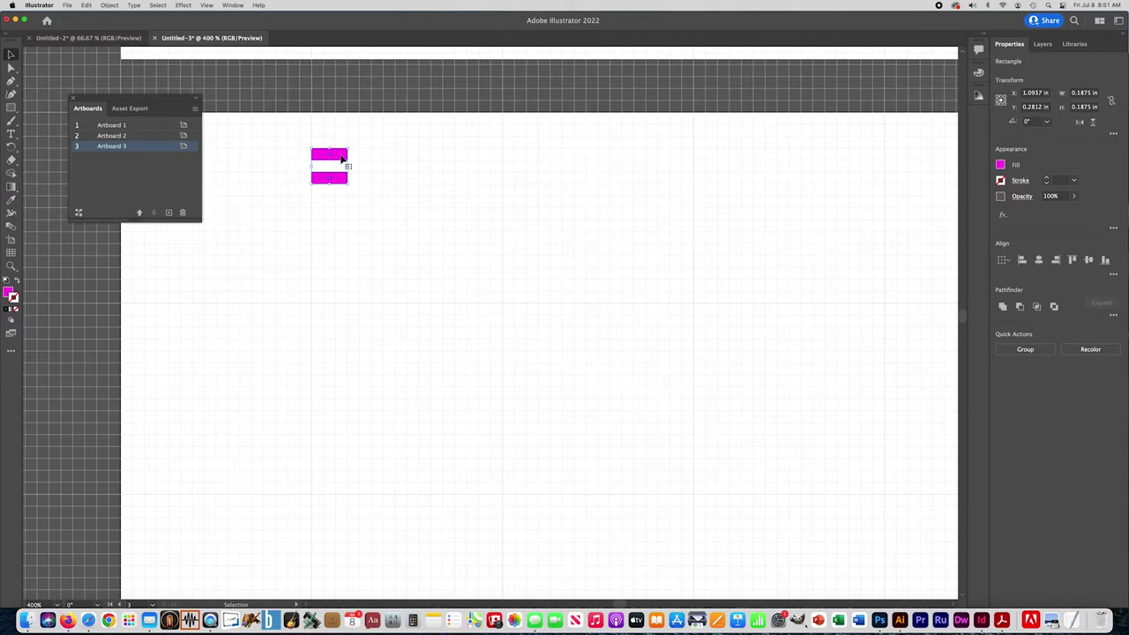
{"action": "left_click_drag", "start_coordinate": [343, 159], "coordinate": [410, 157]}
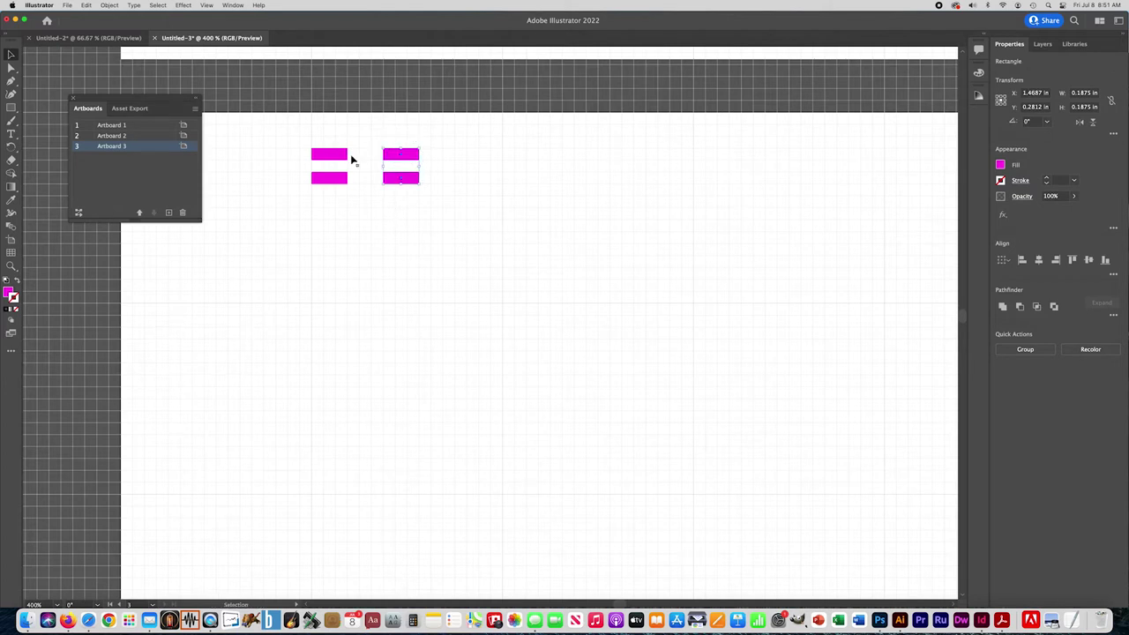
{"action": "key", "text": "super+d"}
{"action": "key", "text": "super+d"}
{"action": "key", "text": "super+d"}
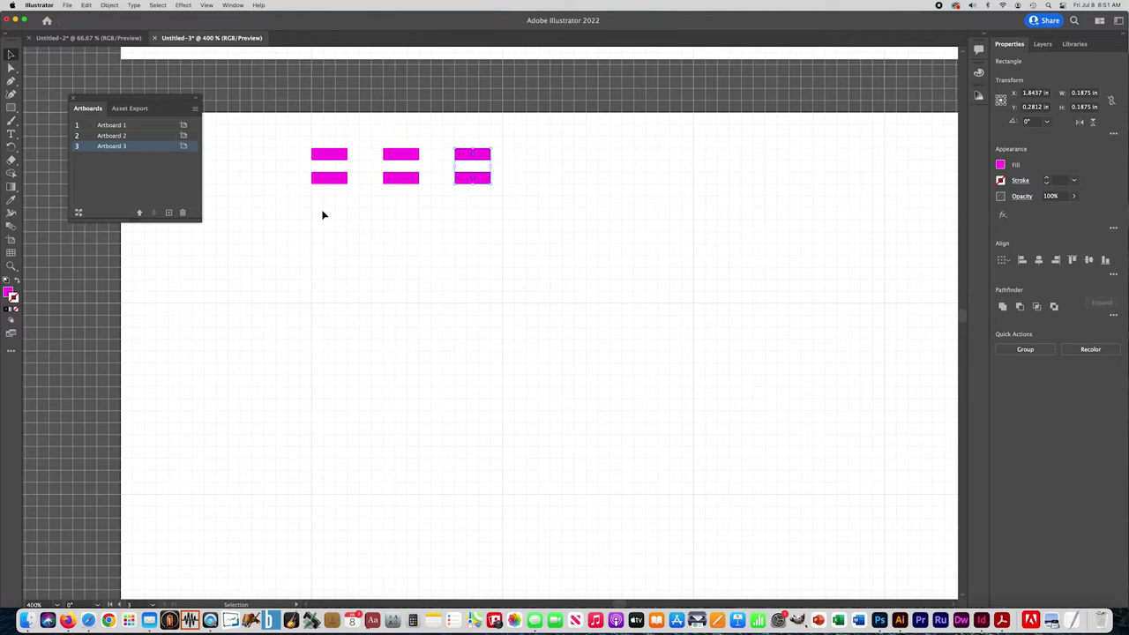
{"action": "key", "text": "super+d"}
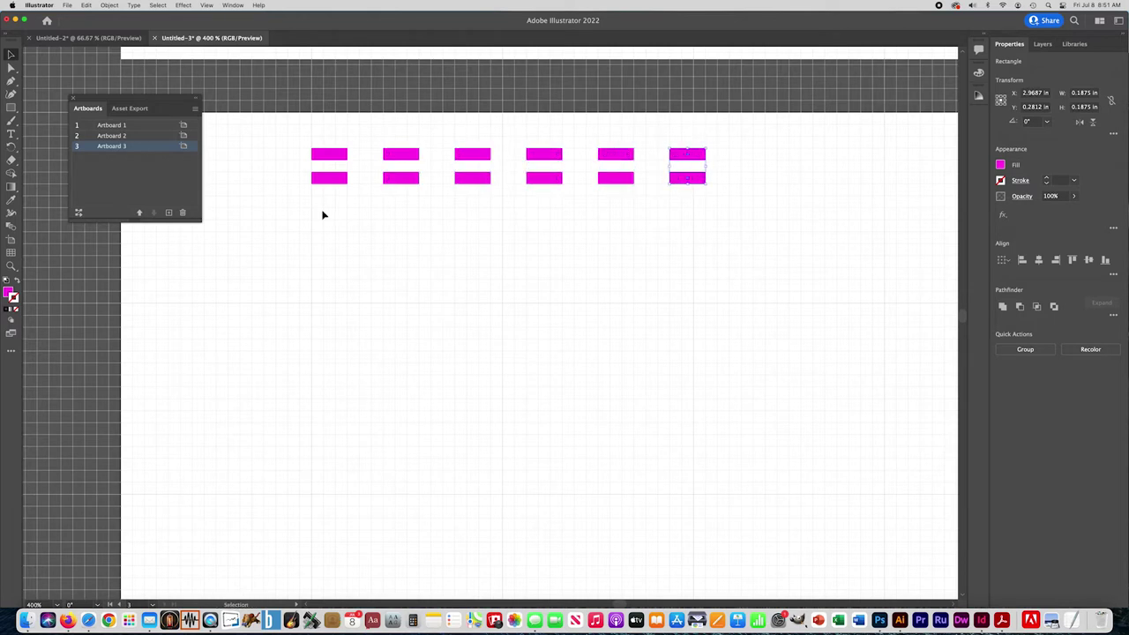
{"action": "left_click", "coordinate": [718, 195]}
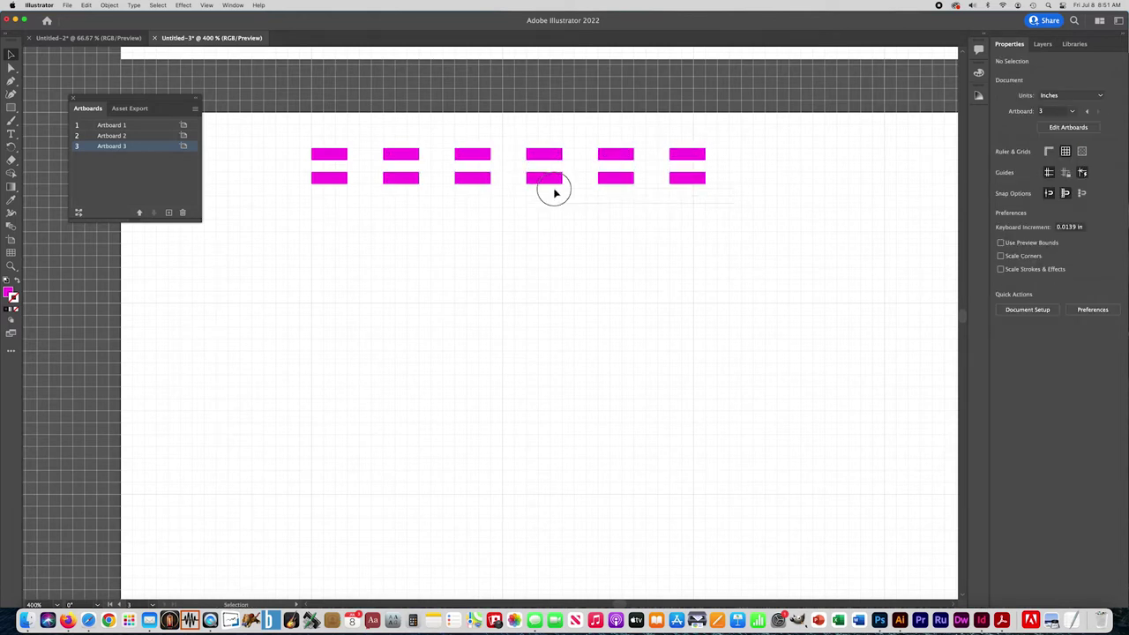
{"action": "key", "text": "super+a"}
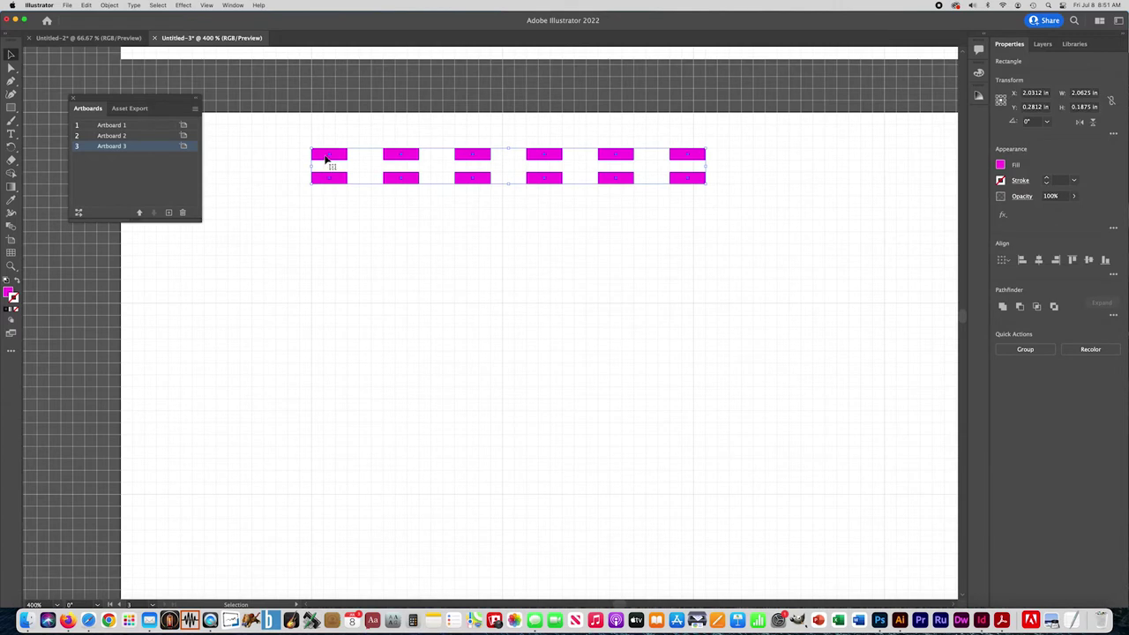
{"action": "key", "text": "super+g"}
Repeat the twelve-rectangle group downward into a tall column of window rows.
{"action": "left_click_drag", "start_coordinate": [339, 157], "coordinate": [342, 230]}
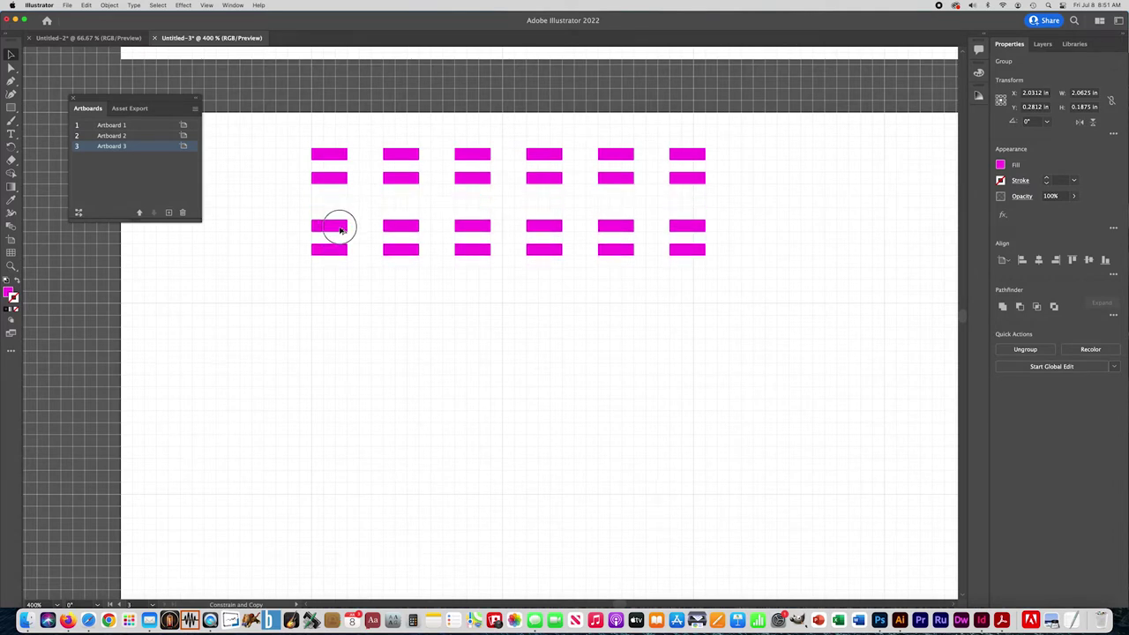
{"action": "left_click_drag", "start_coordinate": [340, 230], "coordinate": [341, 230]}
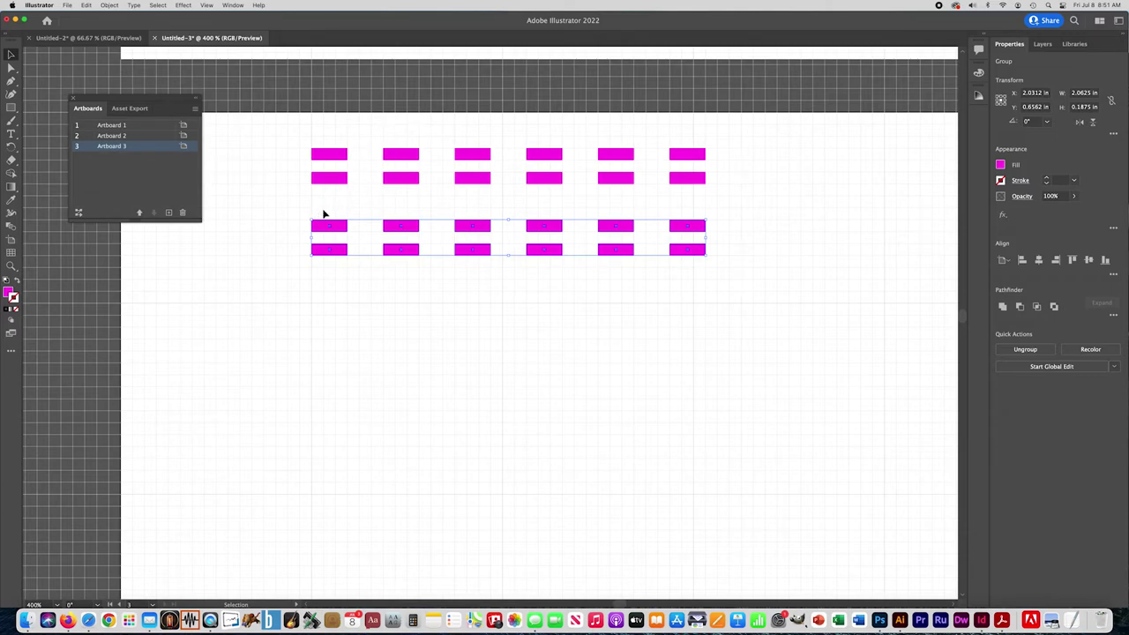
{"action": "left_click", "coordinate": [286, 255]}
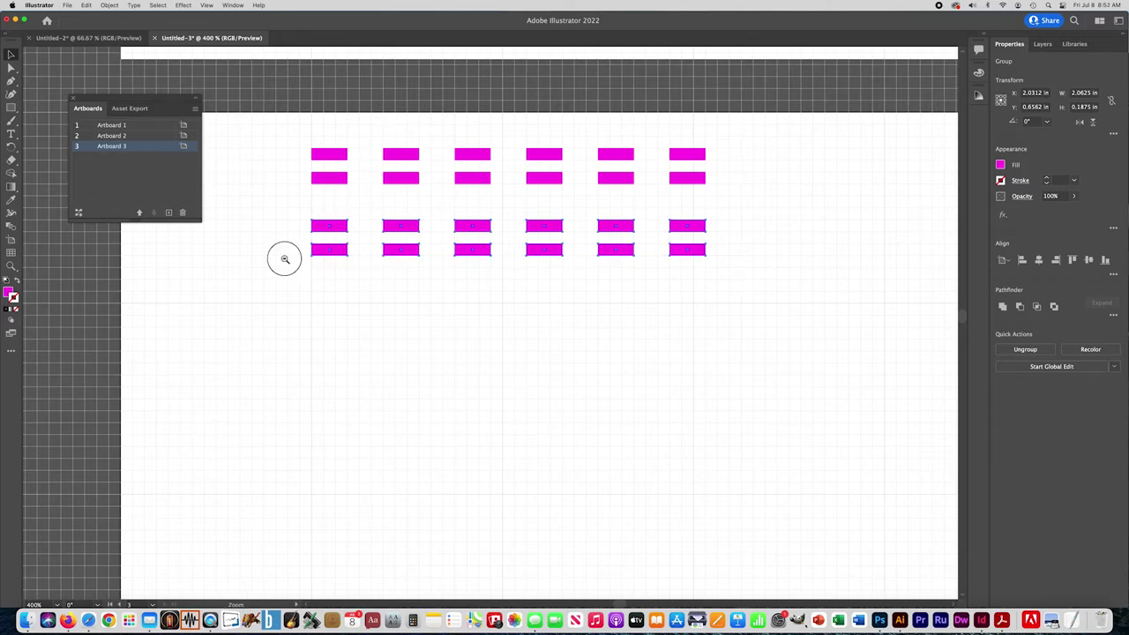
{"action": "scroll", "coordinate": [391, 262], "scroll_direction": "down", "scroll_amount": 3}
{"action": "left_click_drag", "start_coordinate": [391, 262], "coordinate": [287, 139]}
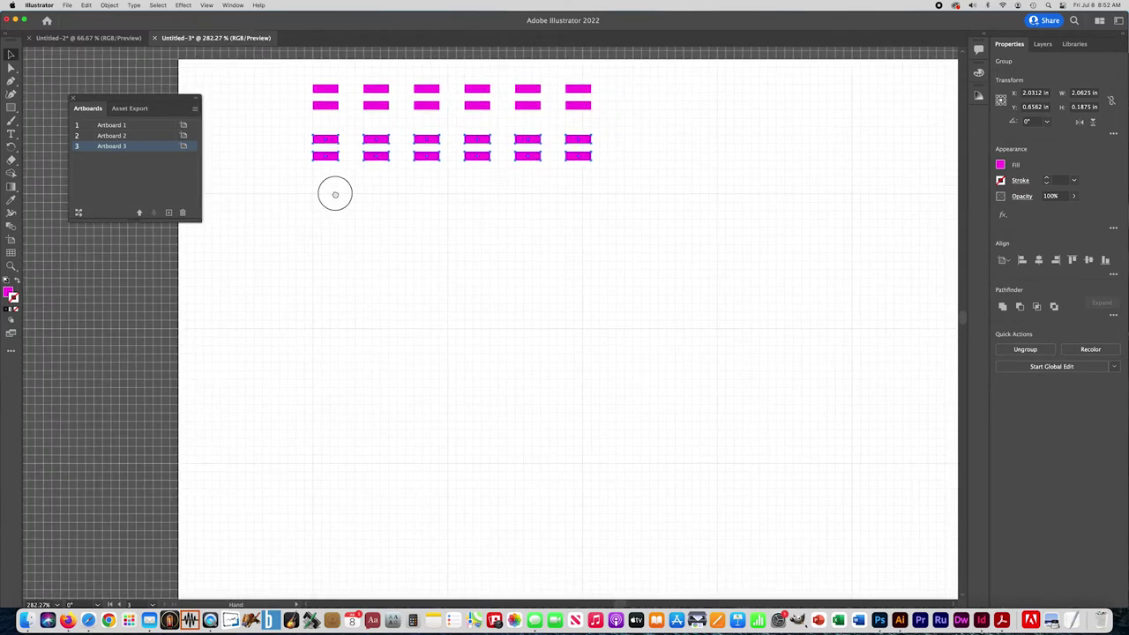
{"action": "key", "text": "super+d"}
{"action": "key", "text": "super+d"}
{"action": "key", "text": "super+d"}
{"action": "key", "text": "super+d"}
{"action": "key", "text": "super+d"}
{"action": "key", "text": "super+d"}
{"action": "key", "text": "super+d"}
{"action": "key", "text": "super+d"}
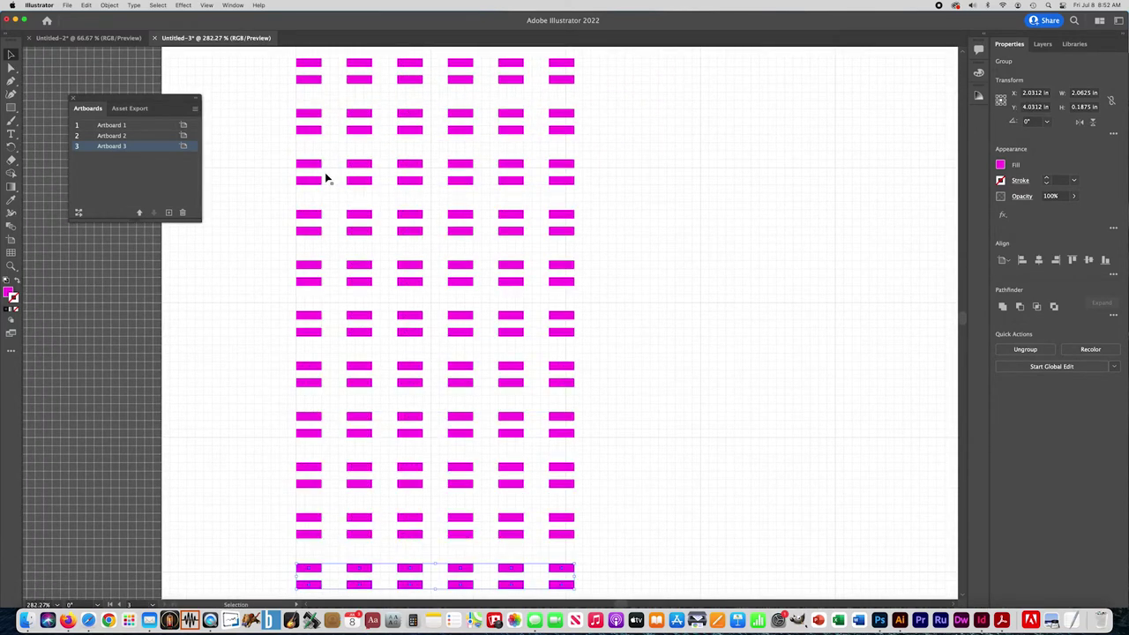
{"action": "key", "text": "super+d"}
{"action": "key", "text": "super+minus"}
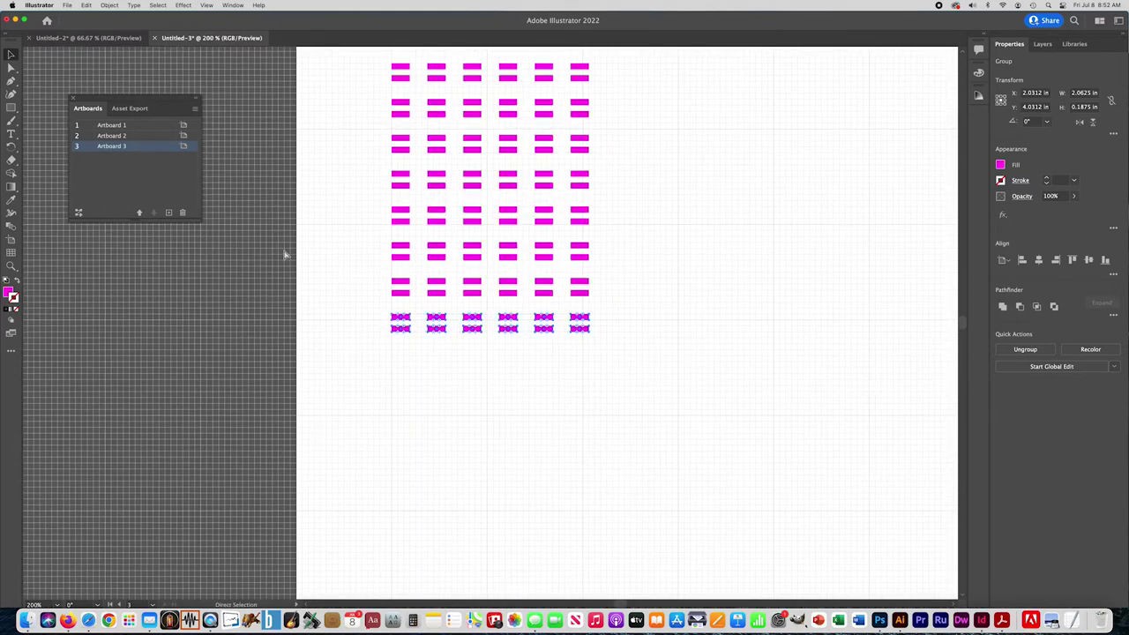
{"action": "key", "text": "super+minus"}
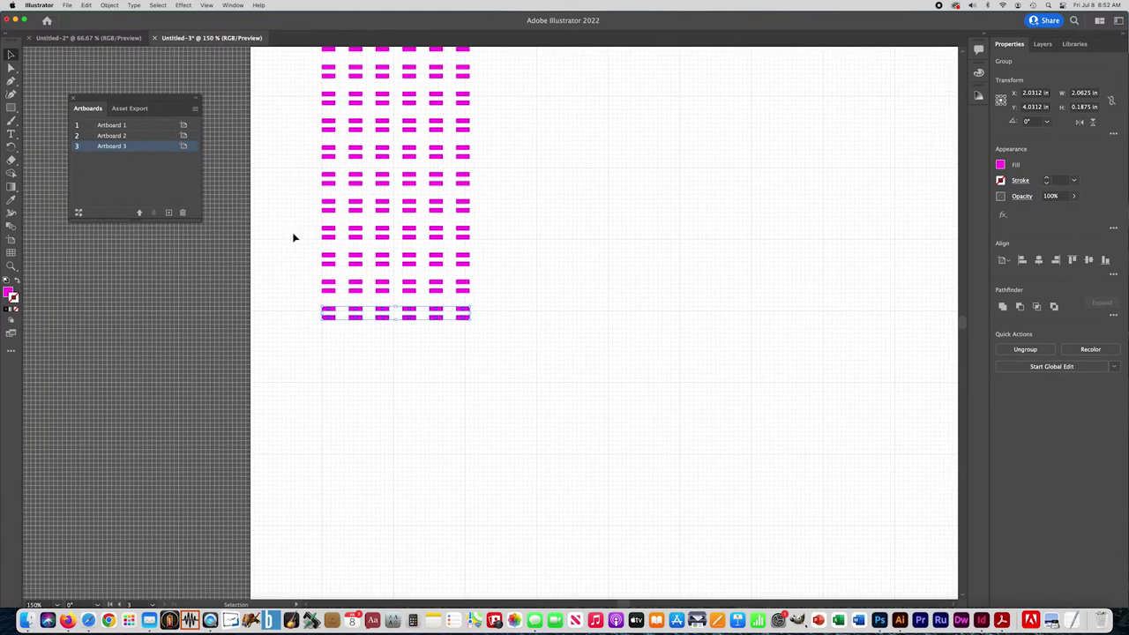
{"action": "key", "text": "super+d"}
{"action": "key", "text": "super+d"}
{"action": "key", "text": "super+d"}
{"action": "key", "text": "super+d"}
{"action": "key", "text": "super+d"}
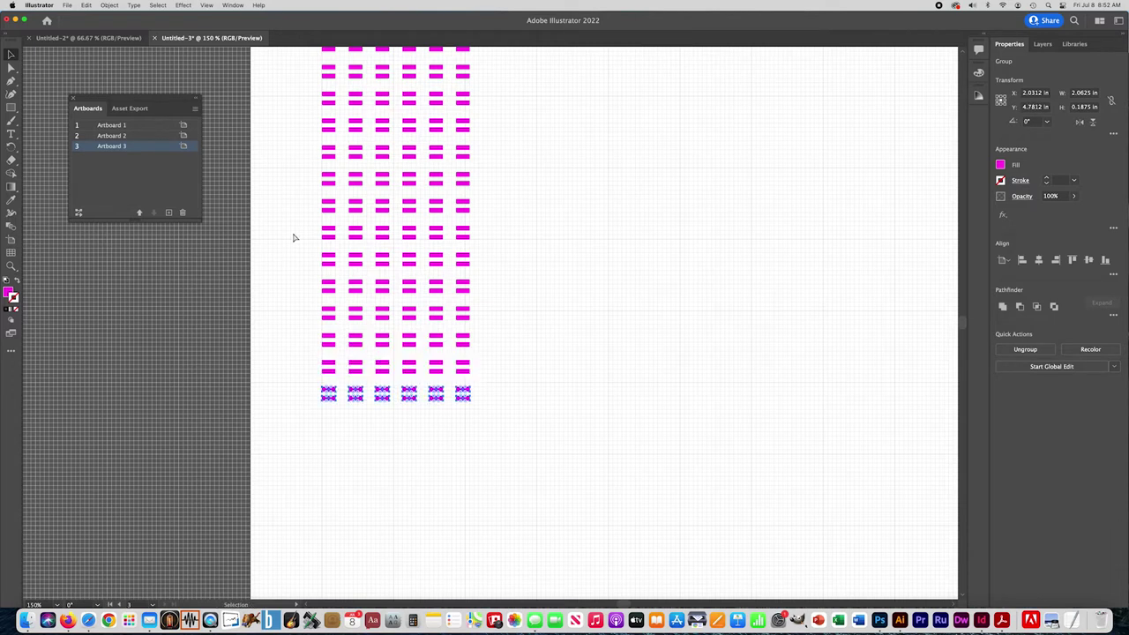
{"action": "key", "text": "super+d"}
{"action": "key", "text": "super+d"}
{"action": "key", "text": "super+d"}
{"action": "key", "text": "super+d"}
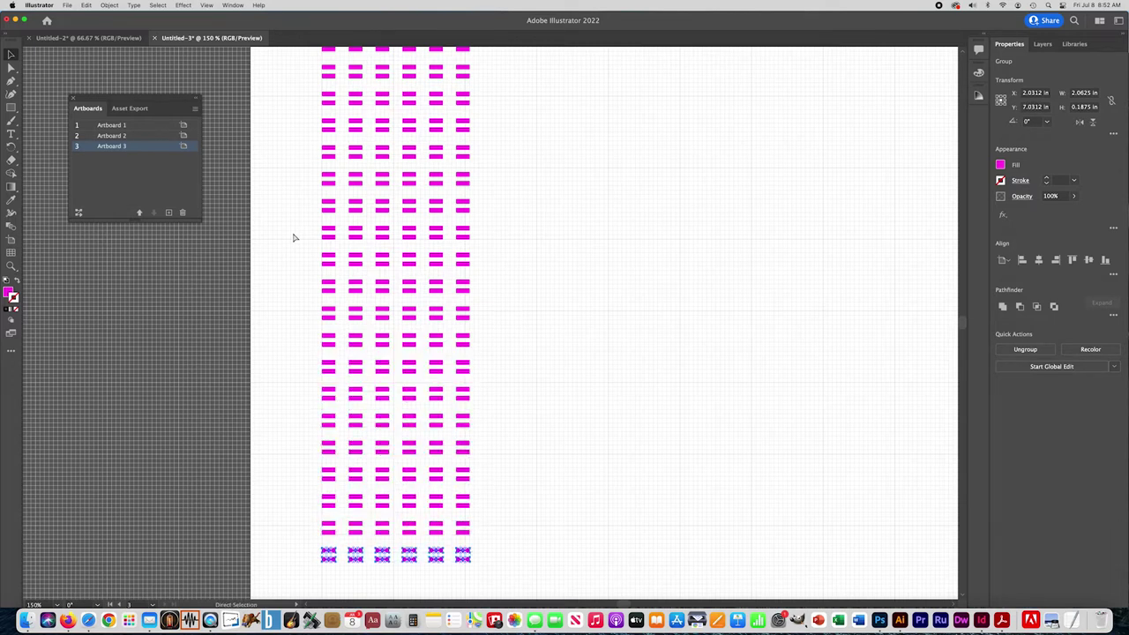
Zoom out and center Artboard 3 to check the complete window grid.
{"action": "left_click", "coordinate": [294, 238]}
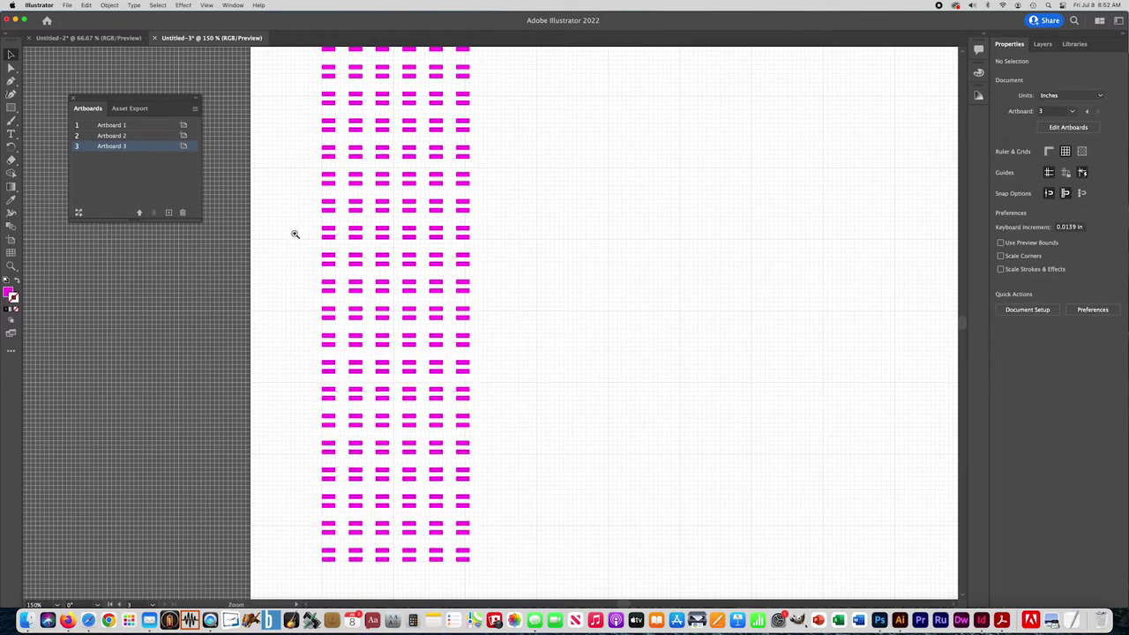
{"action": "key", "text": "super+minus"}
{"action": "left_click_drag", "start_coordinate": [449, 248], "coordinate": [339, 218]}
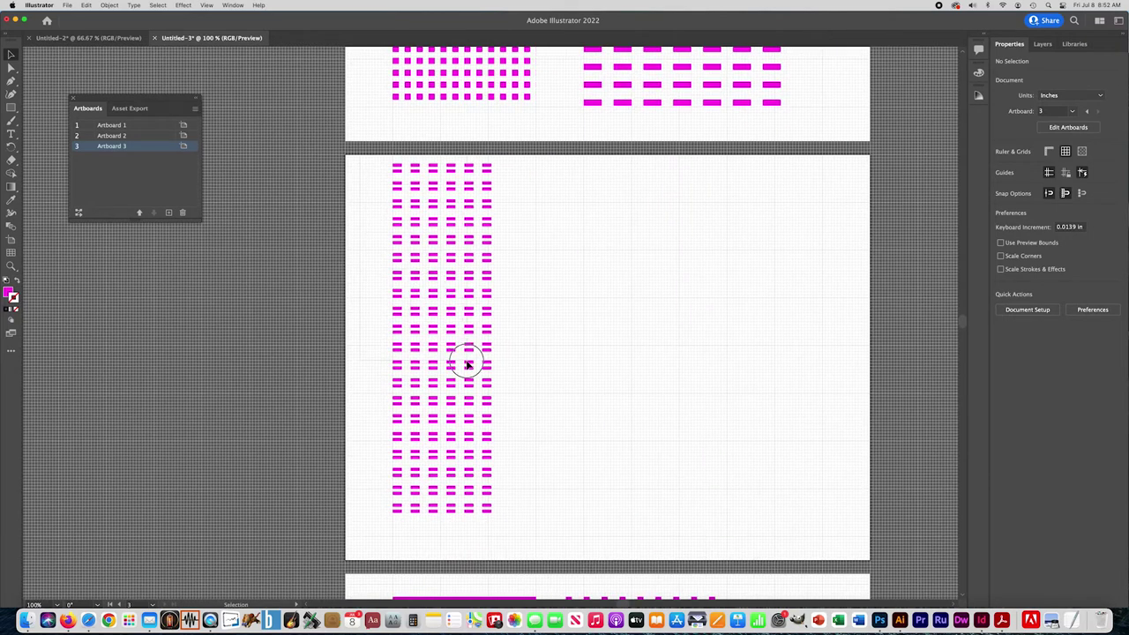
{"action": "key", "text": "super+a"}
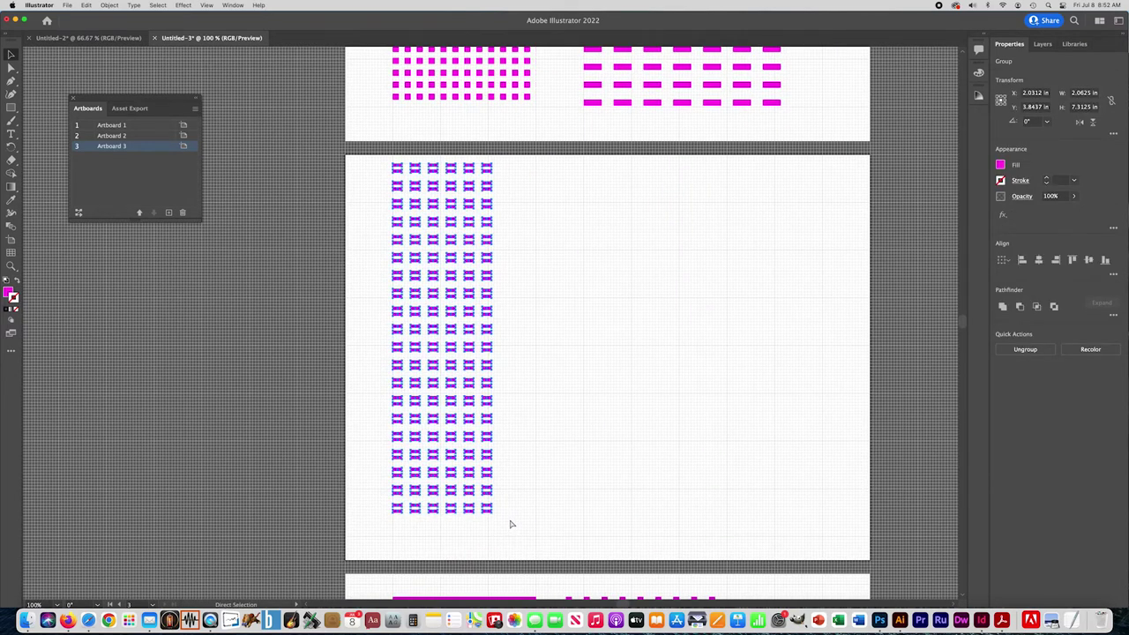
{"action": "left_click", "coordinate": [263, 416]}
{"action": "scroll", "coordinate": [528, 381], "scroll_direction": "up", "scroll_amount": 3}
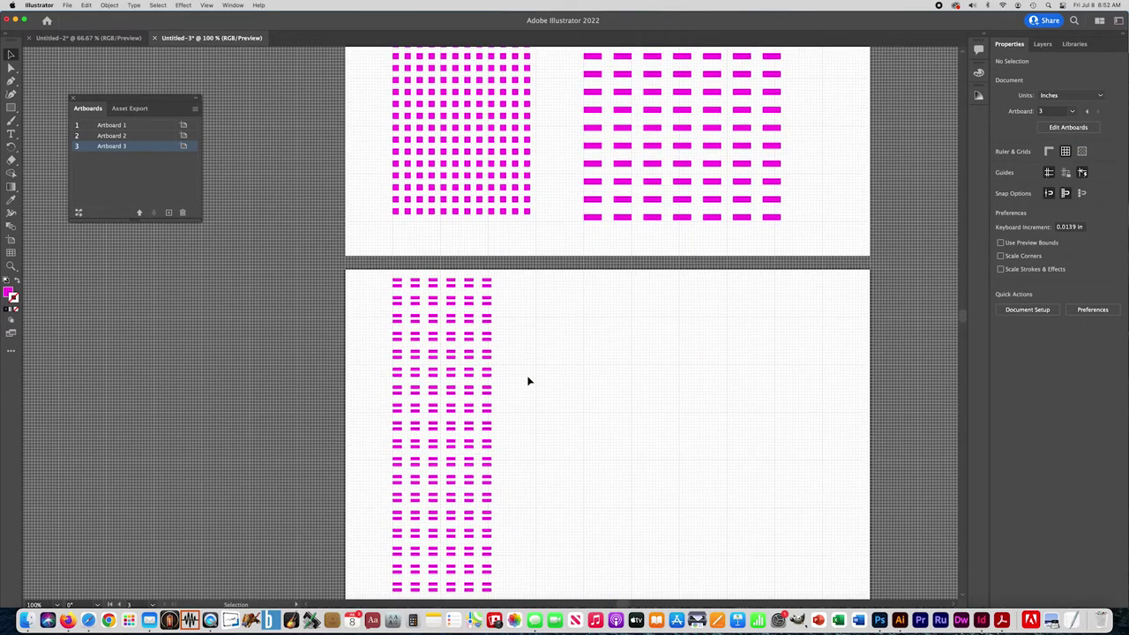
{"action": "scroll", "coordinate": [527, 381], "scroll_direction": "down", "scroll_amount": 3}
{"action": "scroll", "coordinate": [528, 381], "scroll_direction": "right", "scroll_amount": 4}
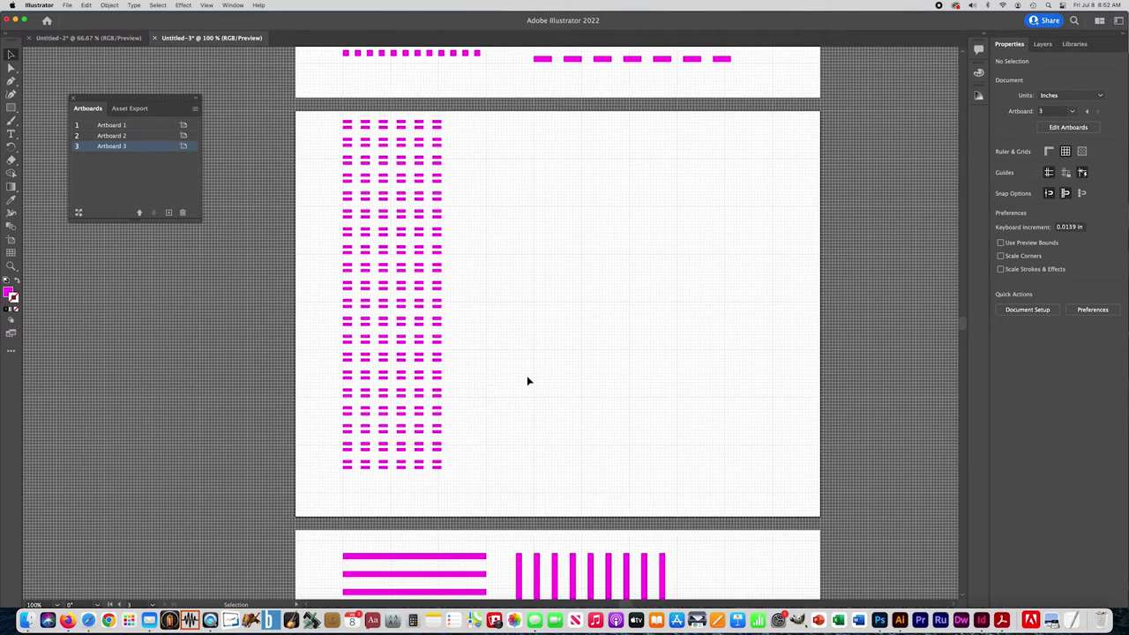
Draw a thin vertical magenta bar to the right of the window grid.
{"action": "left_click", "coordinate": [11, 107]}
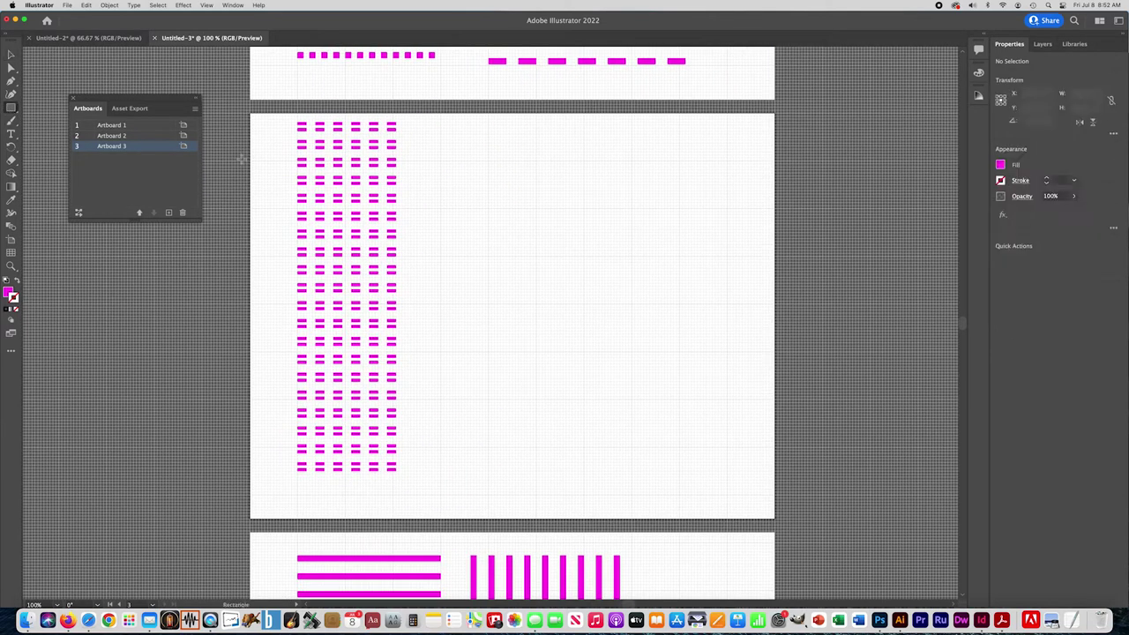
{"action": "left_click", "coordinate": [449, 165]}
{"action": "scroll", "coordinate": [482, 258], "scroll_direction": "up", "scroll_amount": 4}
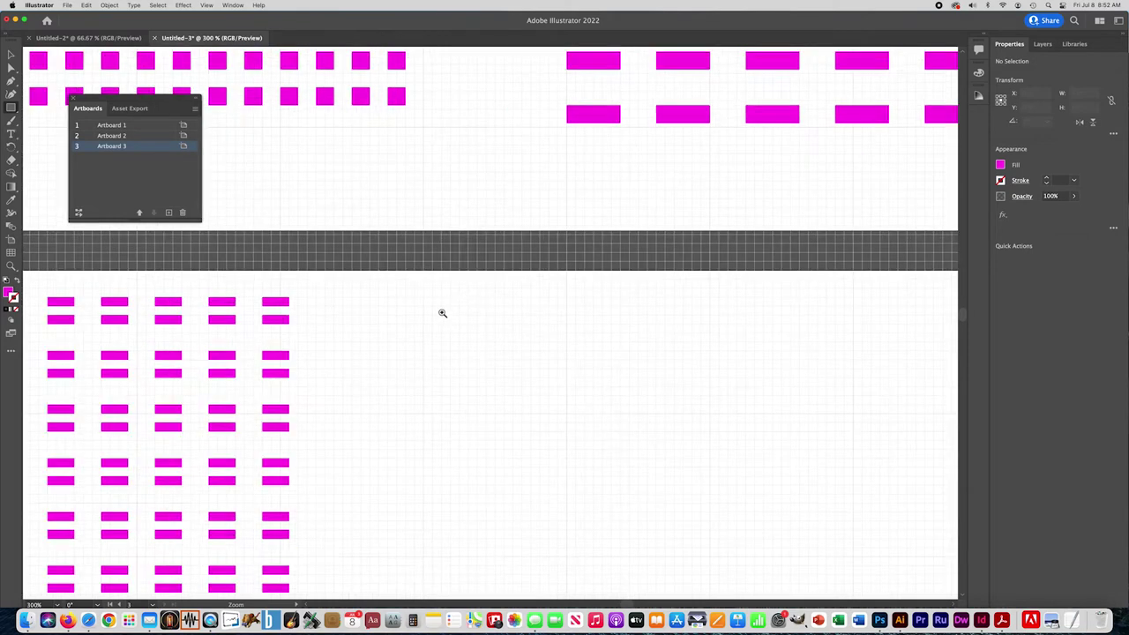
{"action": "left_click_drag", "start_coordinate": [456, 188], "coordinate": [465, 224]}
Duplicate the bar just beside it and select both bars as a pair.
{"action": "left_click", "coordinate": [10, 55]}
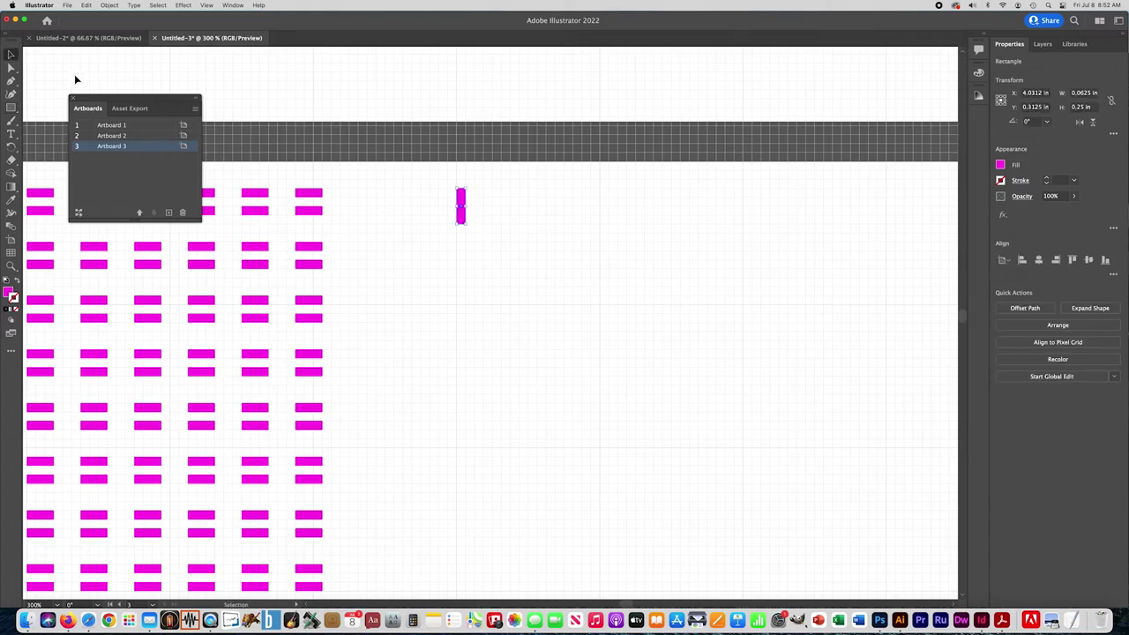
{"action": "left_click", "coordinate": [410, 214]}
{"action": "scroll", "coordinate": [441, 203], "scroll_direction": "up", "scroll_amount": 3}
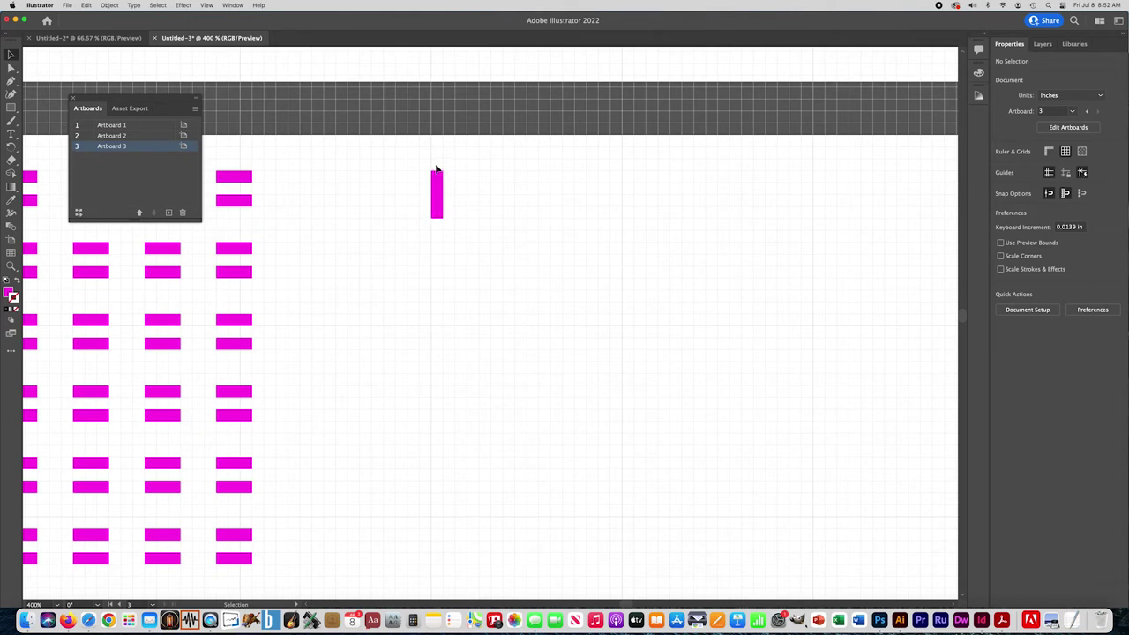
{"action": "left_click", "coordinate": [439, 179]}
{"action": "mouse_move", "coordinate": [438, 179]}
{"action": "left_mouse_down"}
{"action": "mouse_move", "coordinate": [455, 175]}
{"action": "mouse_move", "coordinate": [435, 182]}
{"action": "mouse_move", "coordinate": [456, 185]}
{"action": "left_mouse_up"}
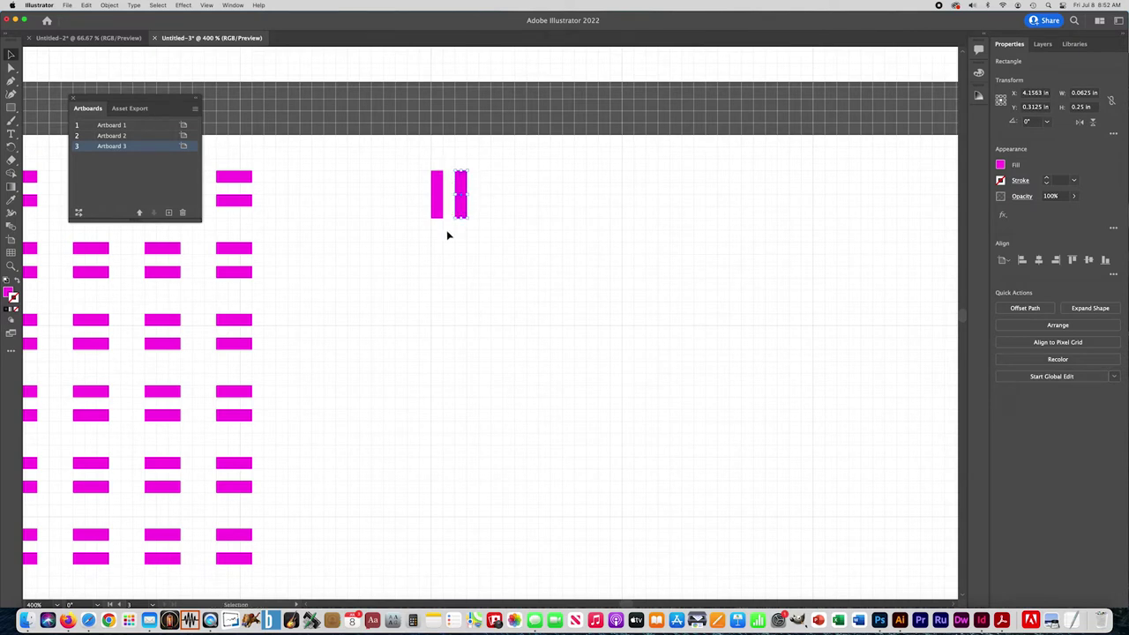
{"action": "left_click", "coordinate": [406, 176]}
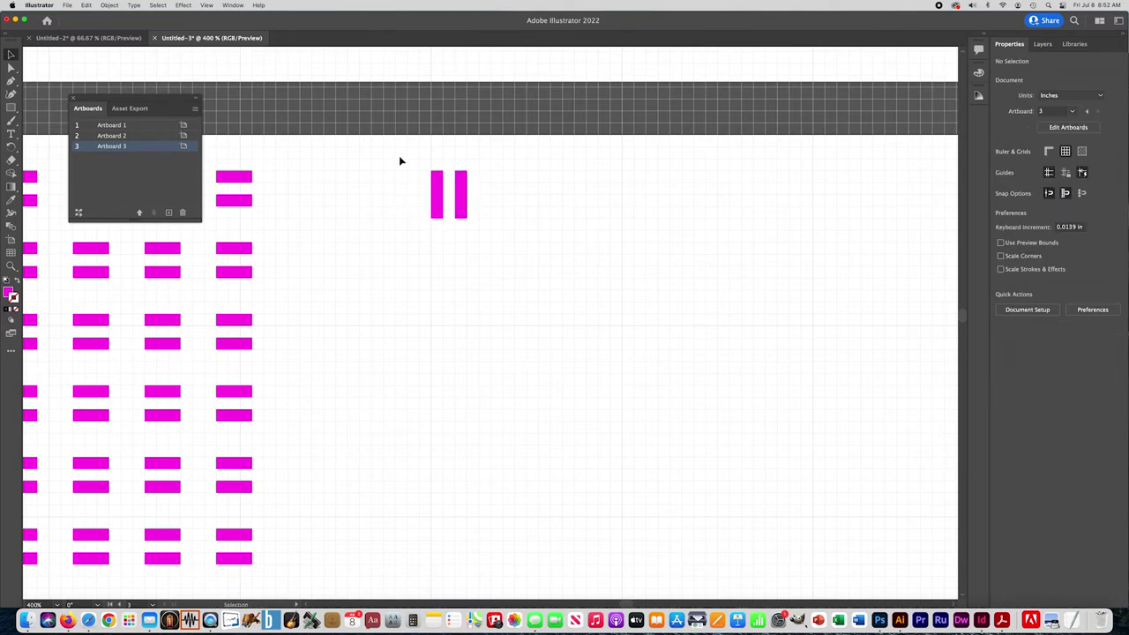
{"action": "left_click_drag", "start_coordinate": [399, 162], "coordinate": [461, 217]}
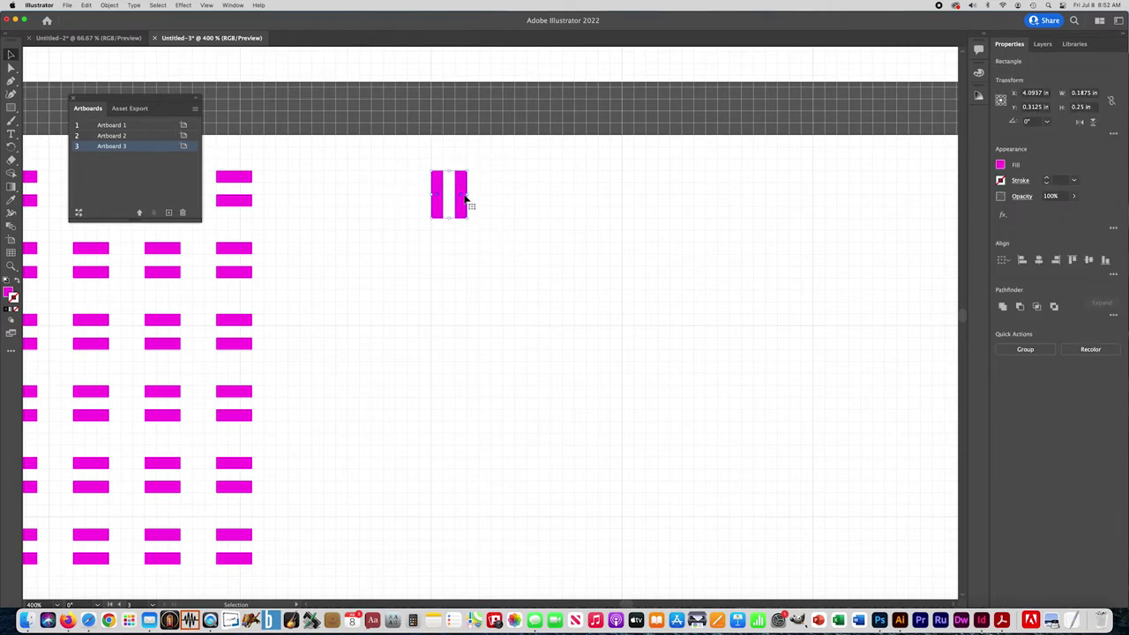
Extend the bar pair rightward into a 2.375 in row of eight pairs and group it.
{"action": "left_click_drag", "start_coordinate": [461, 214], "coordinate": [513, 213]}
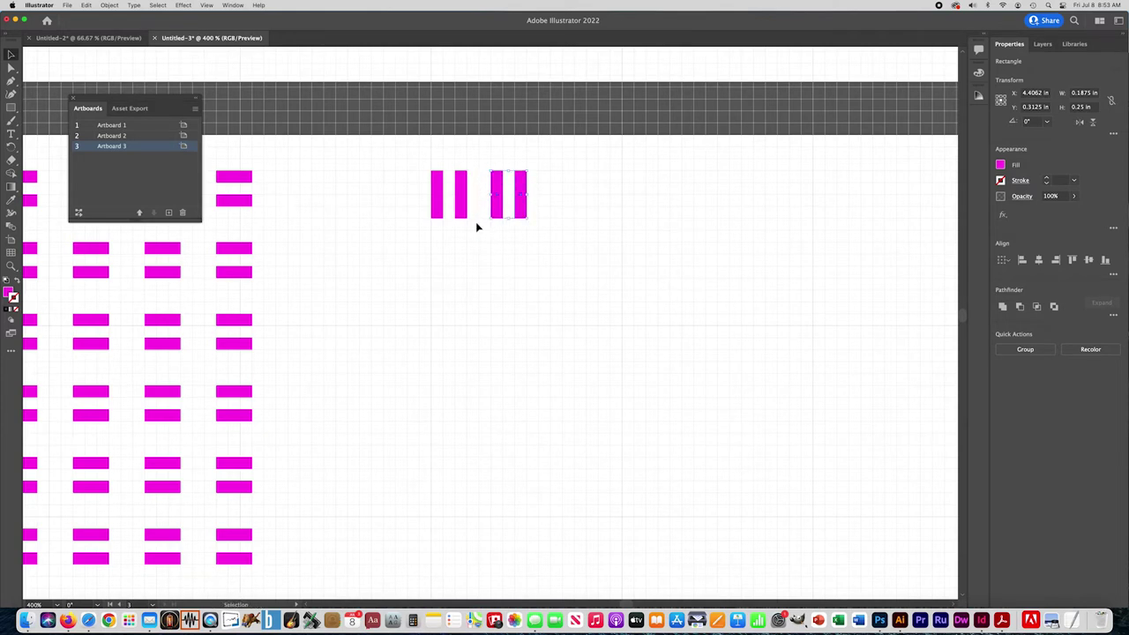
{"action": "key", "text": "super+d"}
{"action": "key", "text": "super+d"}
{"action": "key", "text": "super+d"}
{"action": "key", "text": "super+d"}
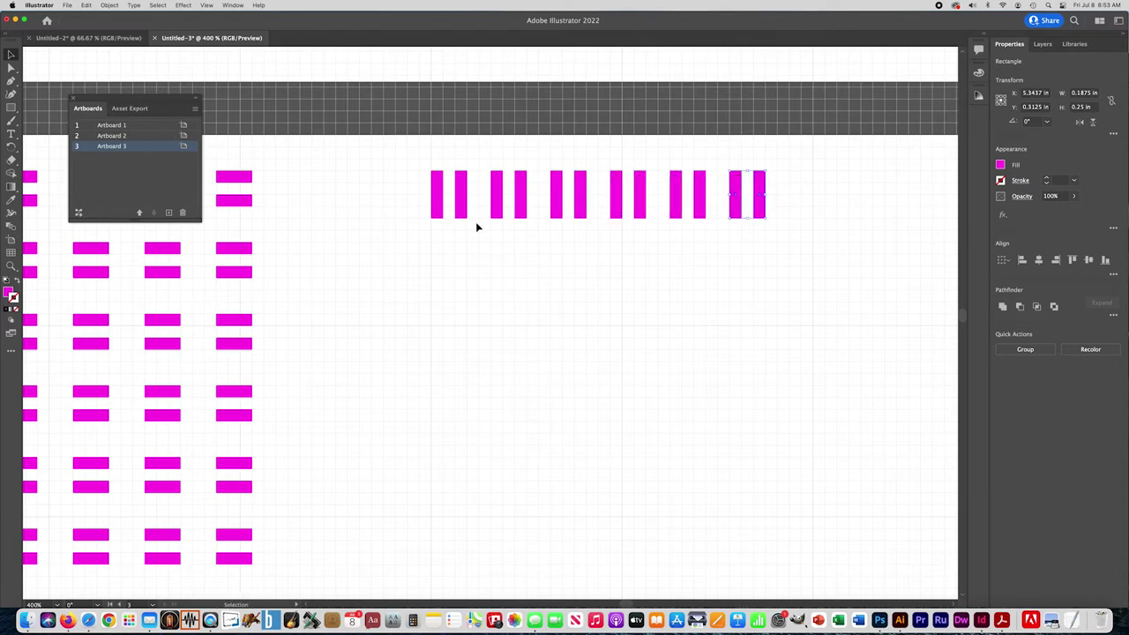
{"action": "key", "text": "super+d"}
{"action": "key", "text": "super+d"}
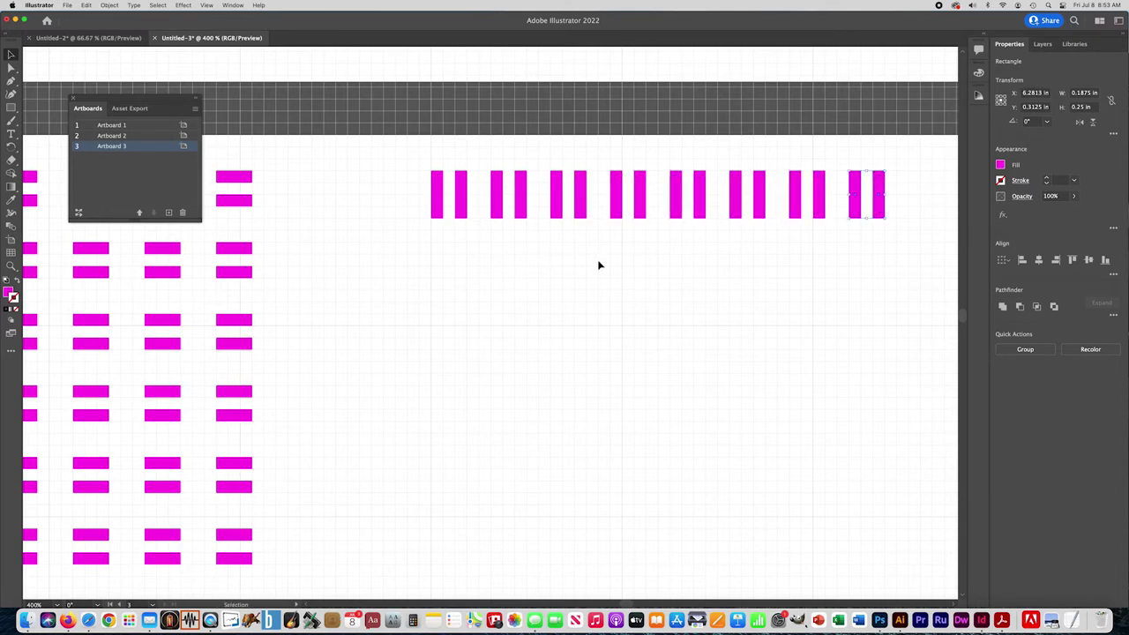
{"action": "scroll", "coordinate": [537, 255], "scroll_direction": "right", "scroll_amount": 3}
{"action": "scroll", "coordinate": [537, 255], "scroll_direction": "down", "scroll_amount": 1}
{"action": "left_click_drag", "start_coordinate": [814, 203], "coordinate": [321, 144]}
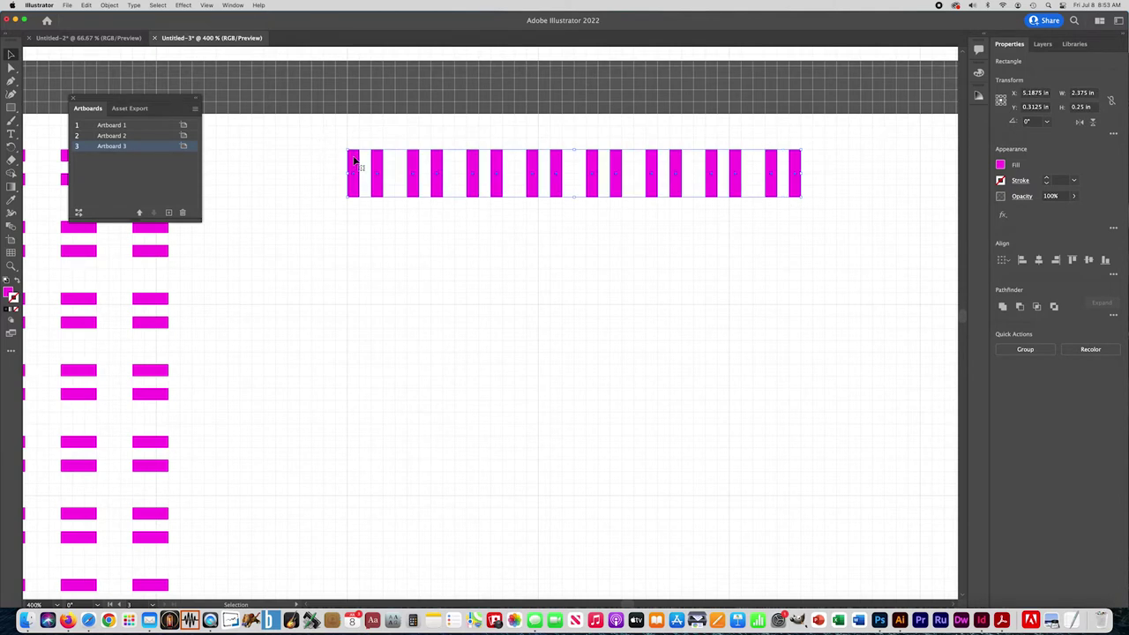
{"action": "left_click_drag", "start_coordinate": [326, 146], "coordinate": [827, 257]}
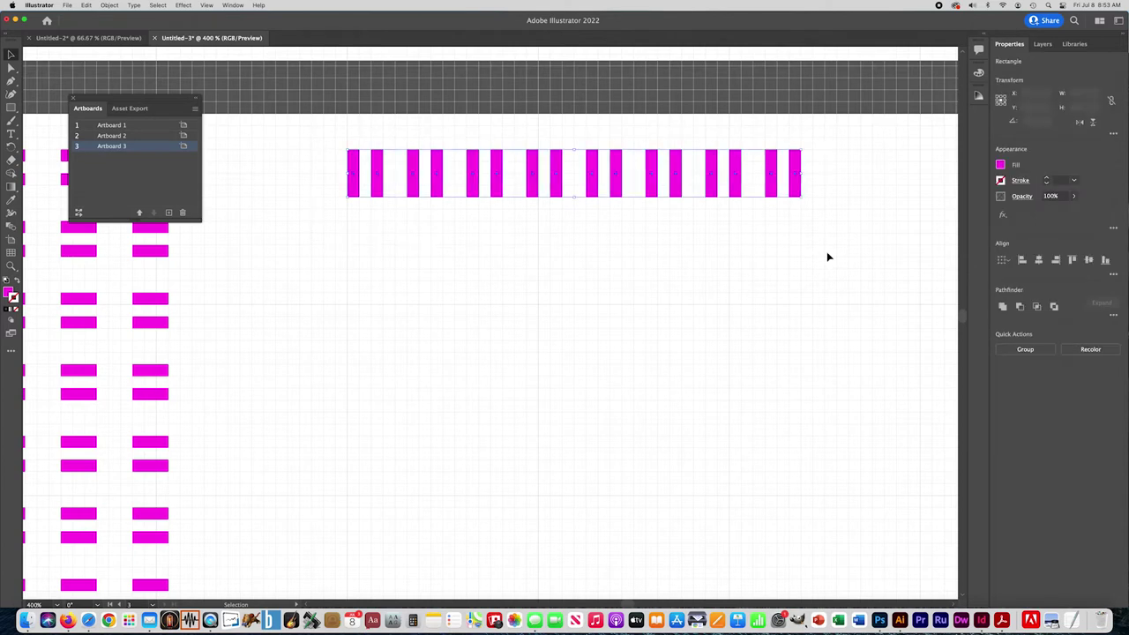
{"action": "key", "text": "super+g"}
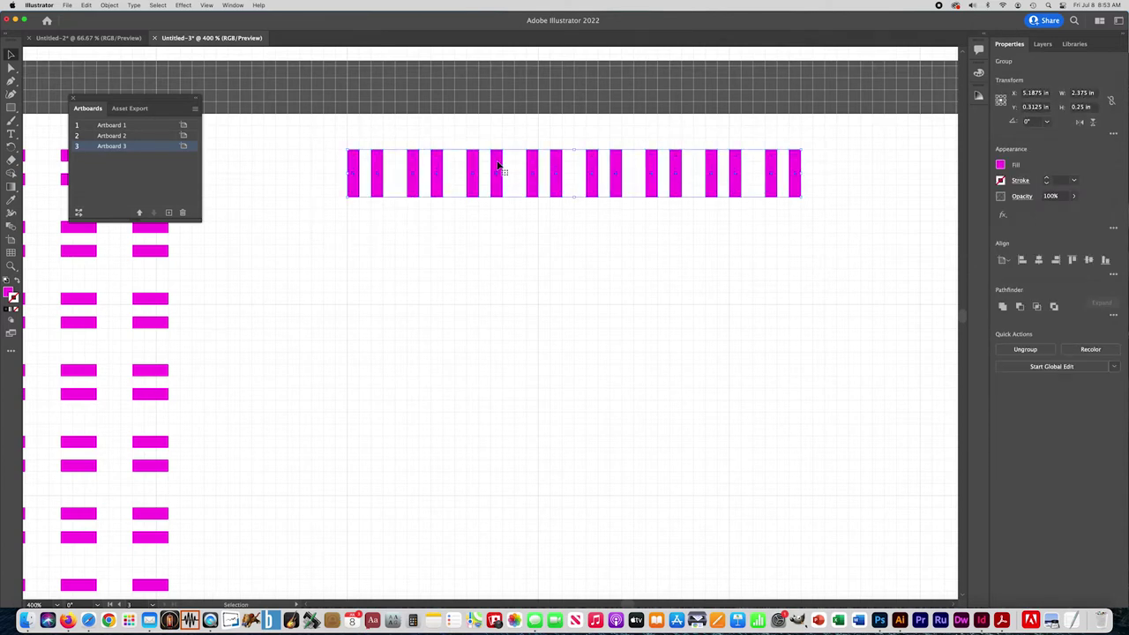
Repeat the grouped row downward into a tall grid of bar rows.
{"action": "left_click_drag", "start_coordinate": [499, 166], "coordinate": [504, 250]}
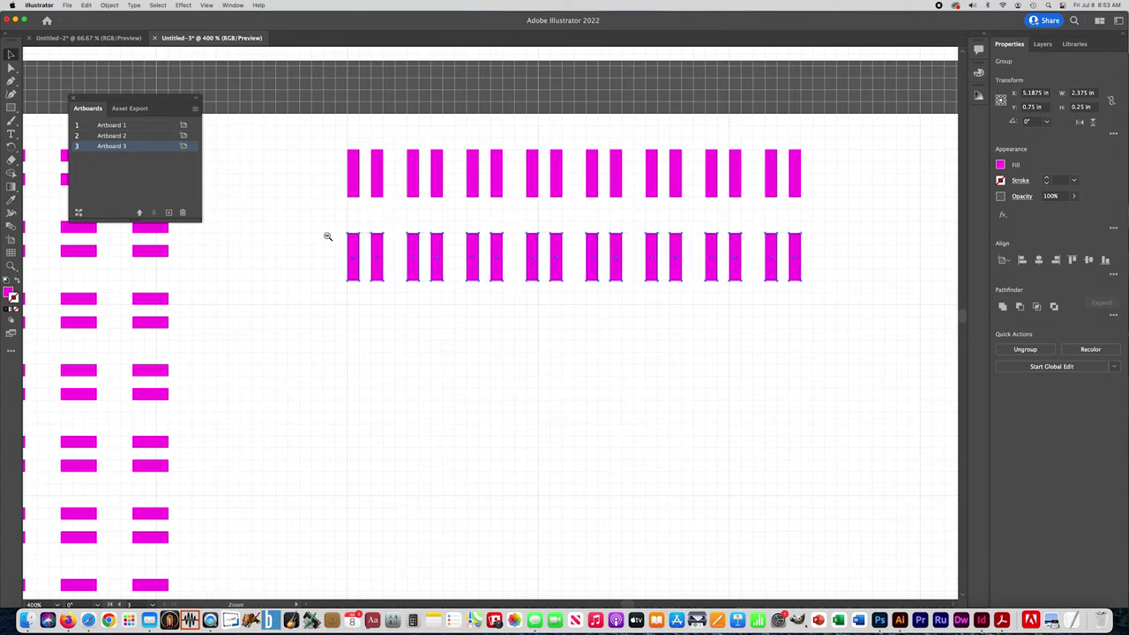
{"action": "scroll", "coordinate": [327, 239], "scroll_direction": "down", "scroll_amount": 5}
{"action": "scroll", "coordinate": [514, 312], "scroll_direction": "up", "scroll_amount": 3}
{"action": "scroll", "coordinate": [362, 128], "scroll_direction": "down", "scroll_amount": 1}
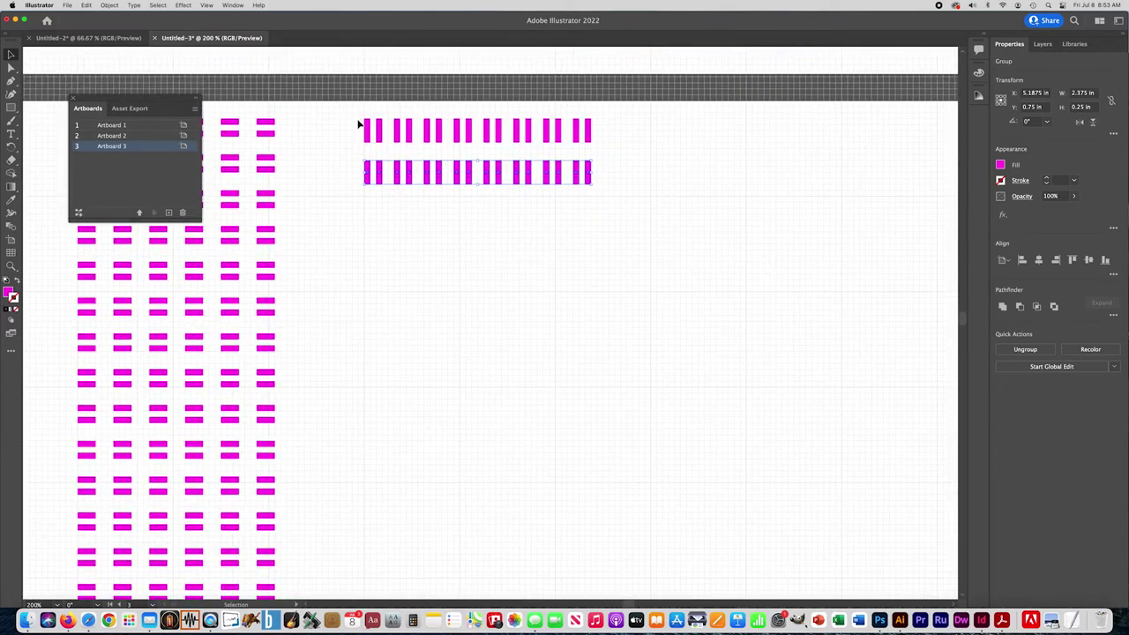
{"action": "key", "text": "super+d"}
{"action": "key", "text": "super+d"}
{"action": "key", "text": "super+d"}
{"action": "key", "text": "super+d"}
{"action": "key", "text": "super+d"}
{"action": "key", "text": "super+d"}
{"action": "key", "text": "super+d"}
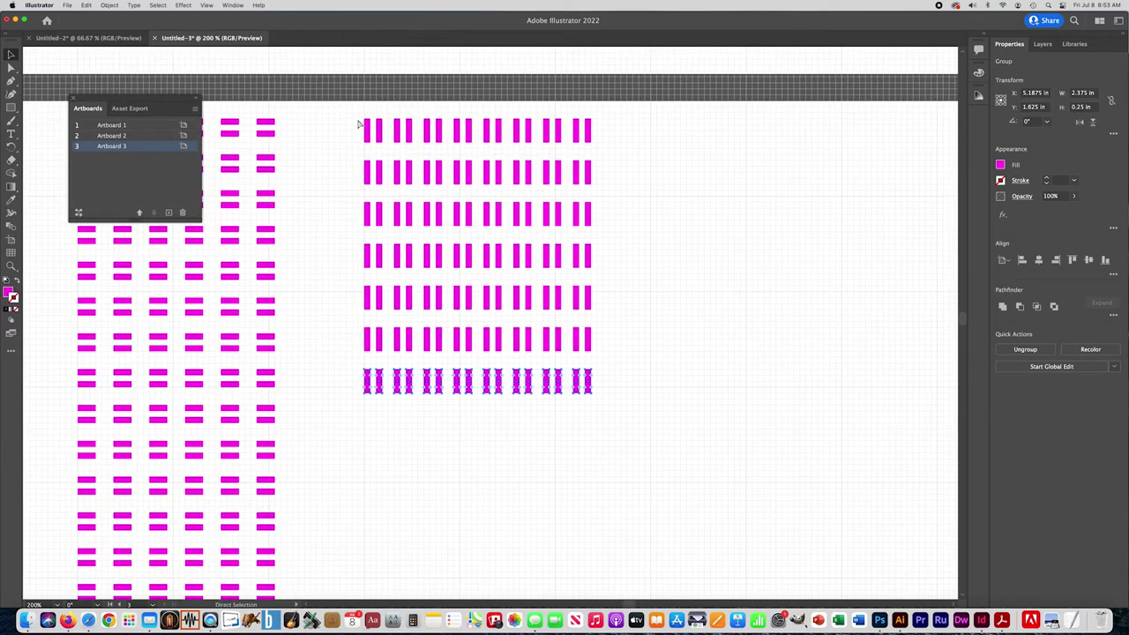
{"action": "key", "text": "super+d"}
{"action": "key", "text": "super+d"}
{"action": "key", "text": "super+d"}
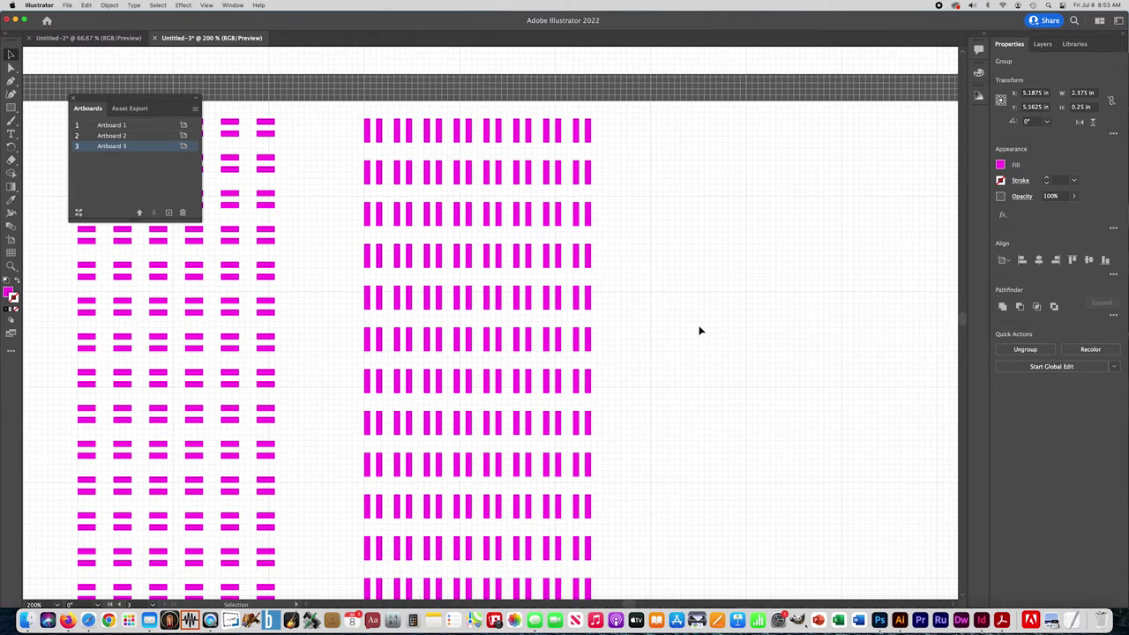
{"action": "scroll", "coordinate": [700, 331], "scroll_direction": "down", "scroll_amount": 2}
{"action": "key", "text": "super+d"}
{"action": "key", "text": "super+d"}
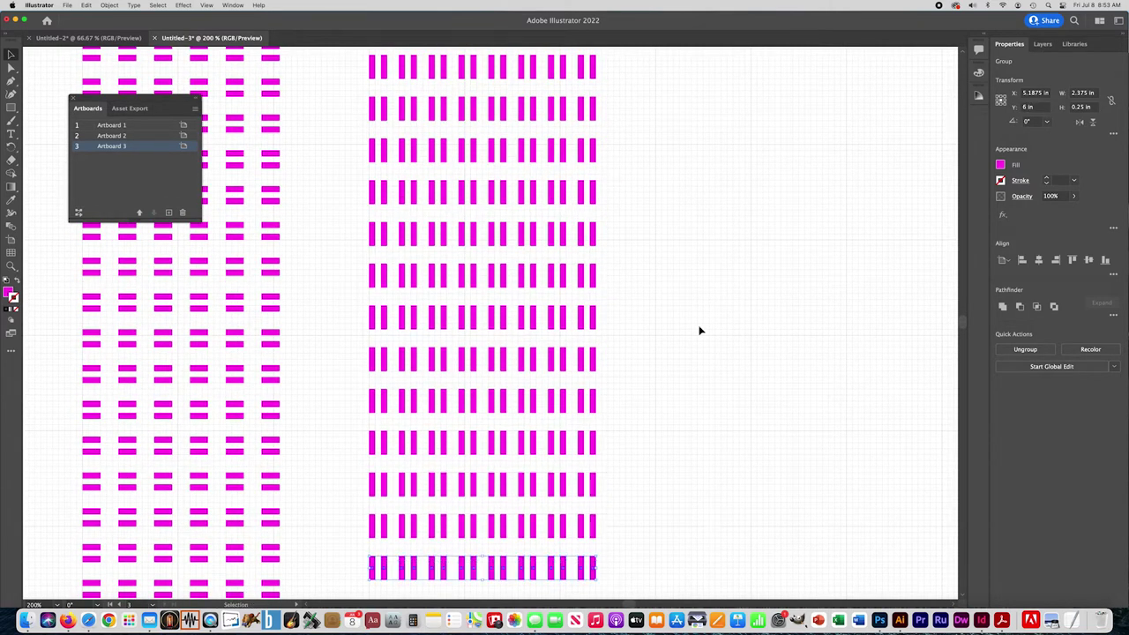
{"action": "left_click", "coordinate": [699, 329]}
{"action": "left_click", "coordinate": [686, 329], "text": "alt"}
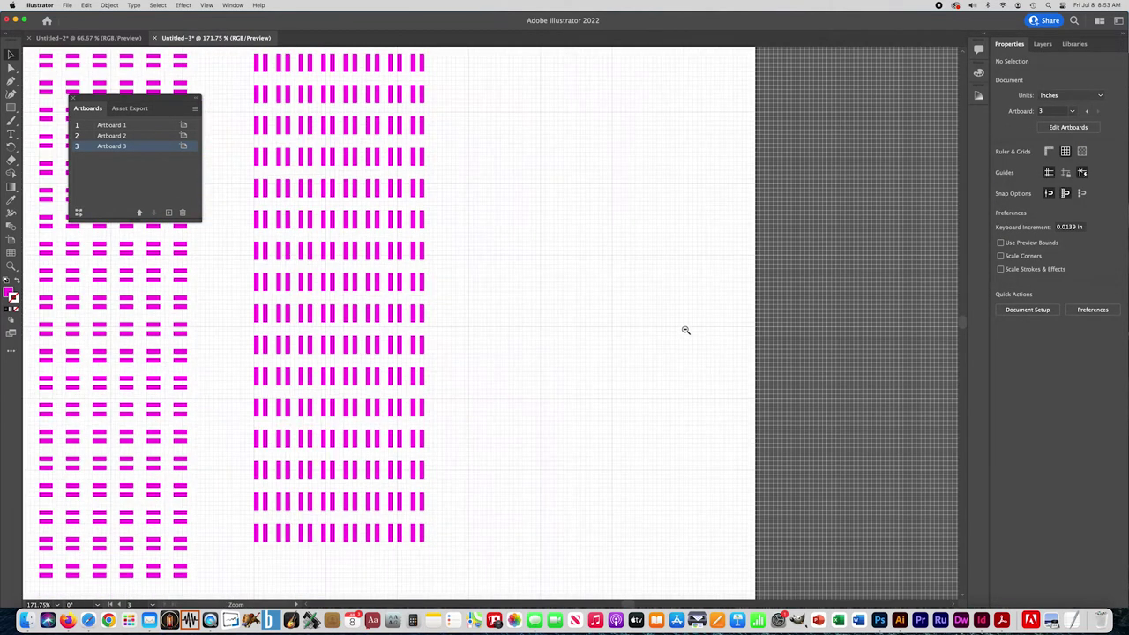
Zoom out to see all three artboards, then bring up the Untitled-2 document.
{"action": "left_click", "coordinate": [685, 330], "text": "alt"}
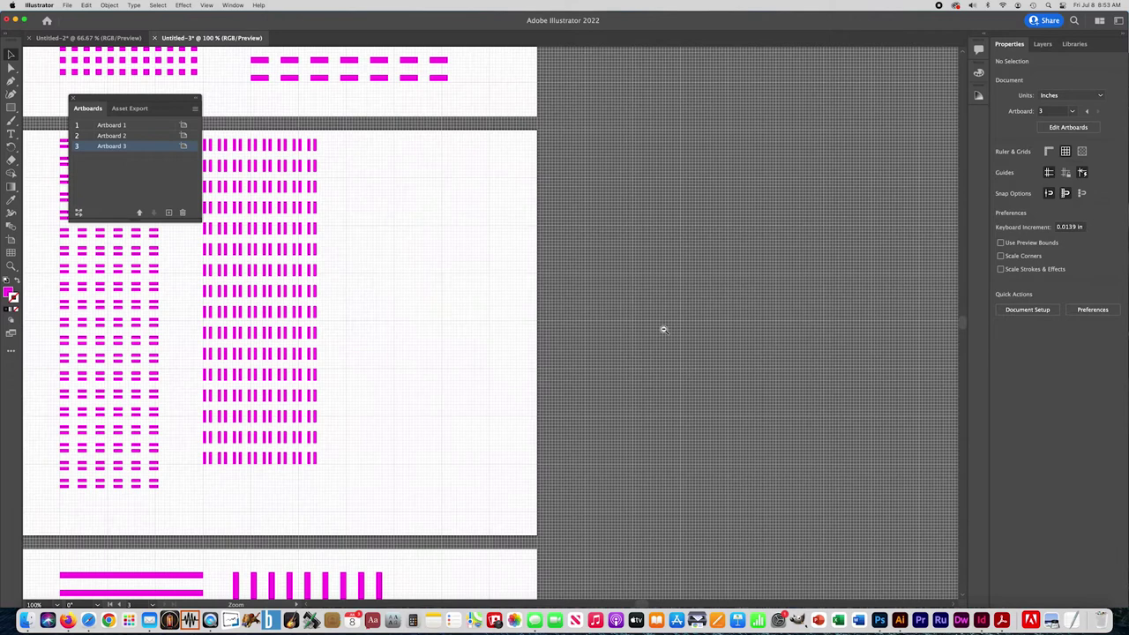
{"action": "left_click", "coordinate": [411, 326], "text": "alt"}
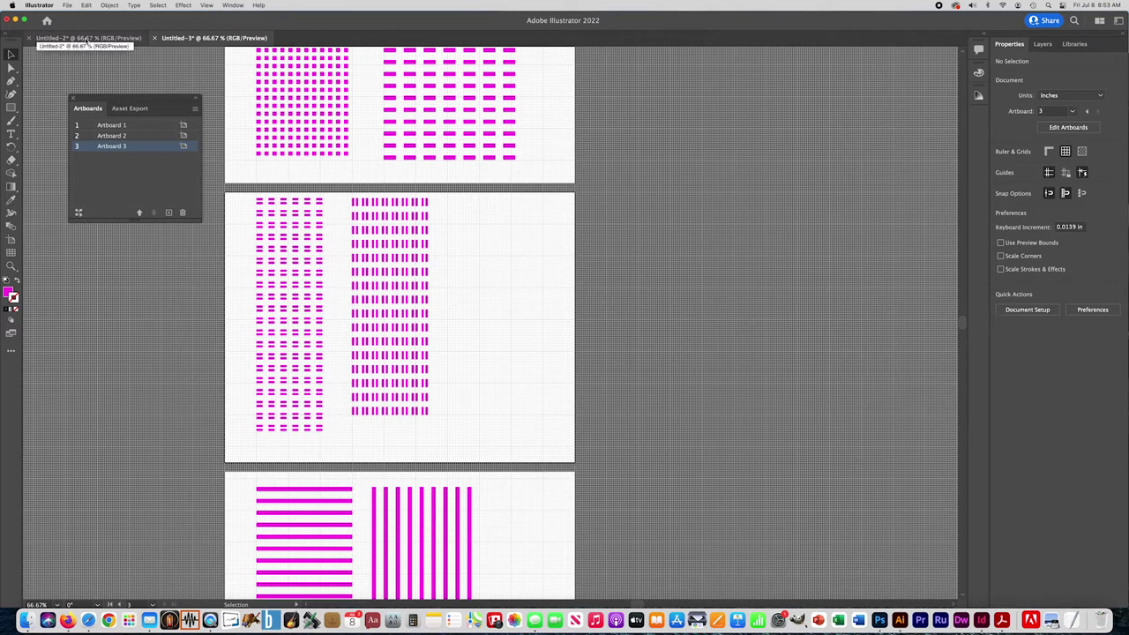
{"action": "left_click", "coordinate": [85, 39]}
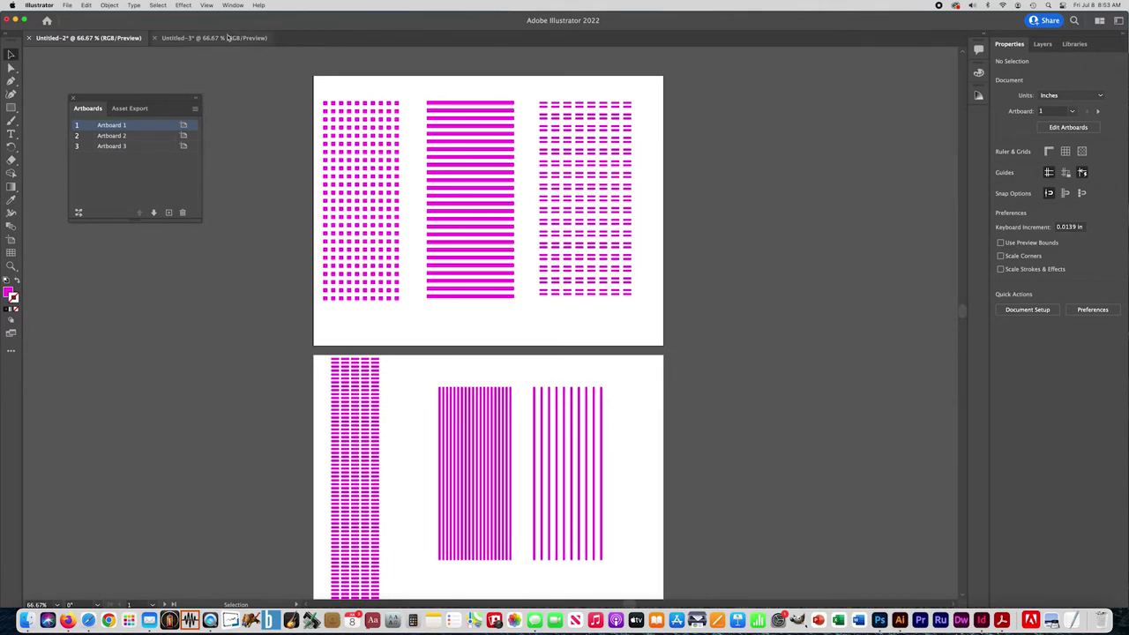
{"action": "left_click", "coordinate": [424, 434], "text": "super"}
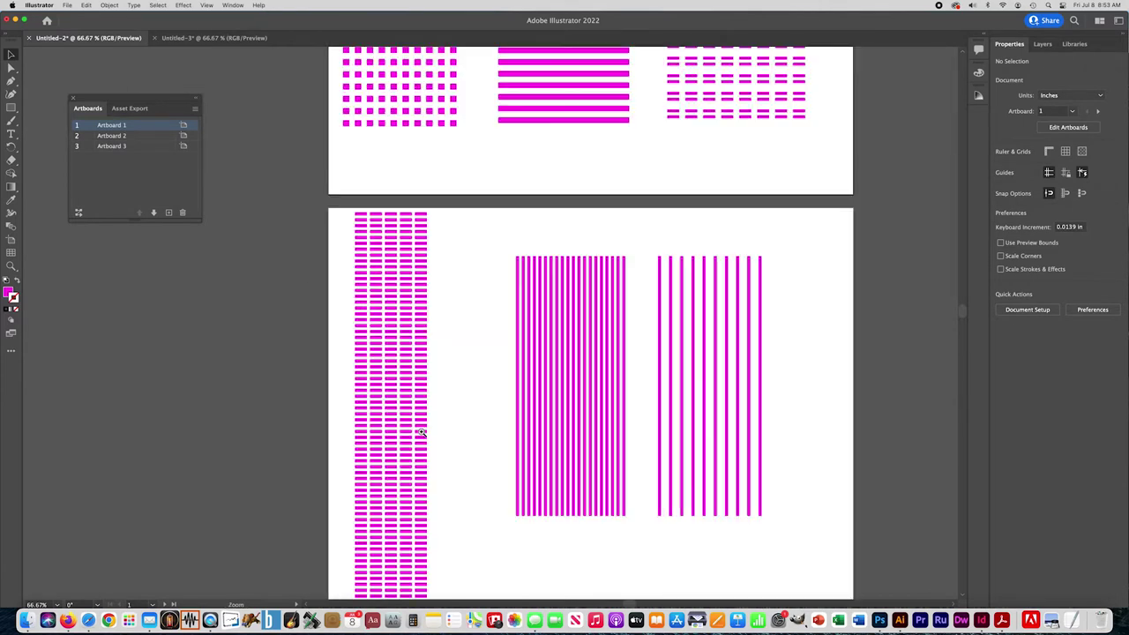
Scale both vertical-stripe patterns on Artboard 2 down into small swatches, then return to Untitled-3.
{"action": "scroll", "coordinate": [438, 383], "scroll_direction": "down", "scroll_amount": 2}
{"action": "scroll", "coordinate": [438, 382], "scroll_direction": "right", "scroll_amount": 2}
{"action": "left_click", "coordinate": [527, 430]}
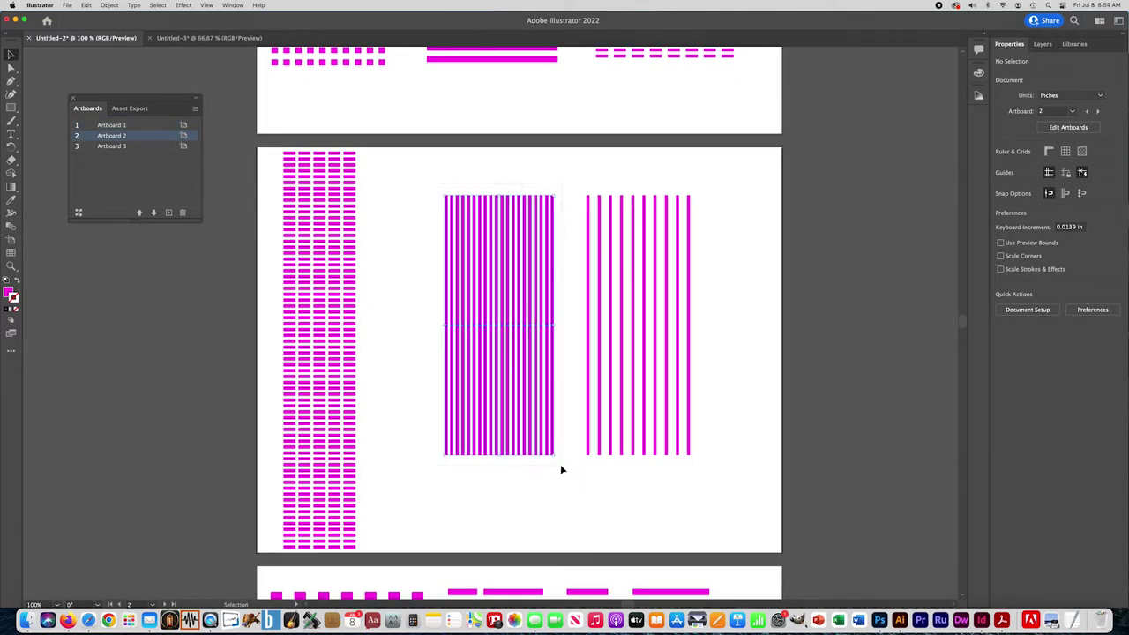
{"action": "left_click", "coordinate": [554, 456]}
{"action": "left_click_drag", "start_coordinate": [554, 455], "coordinate": [473, 365]}
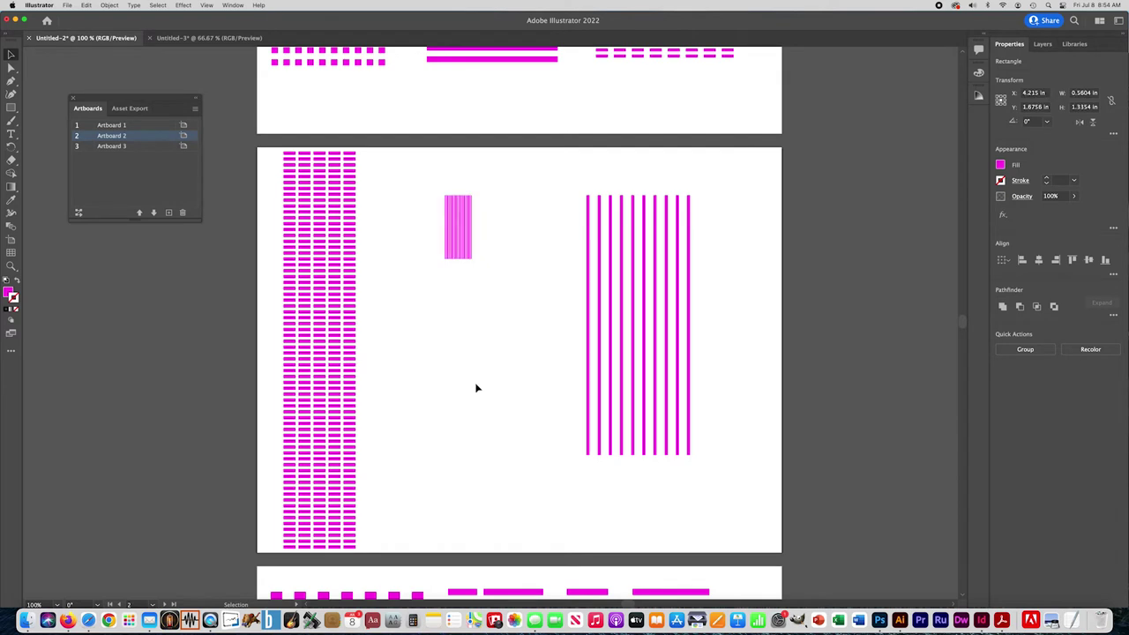
{"action": "left_click", "coordinate": [476, 385]}
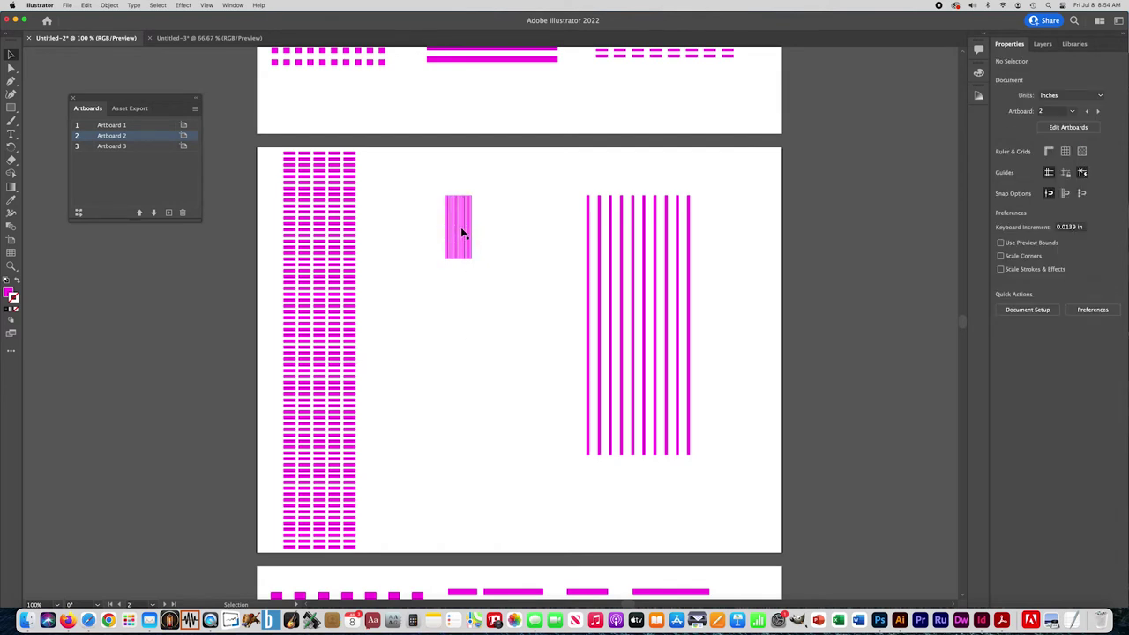
{"action": "left_click_drag", "start_coordinate": [549, 179], "coordinate": [605, 332]}
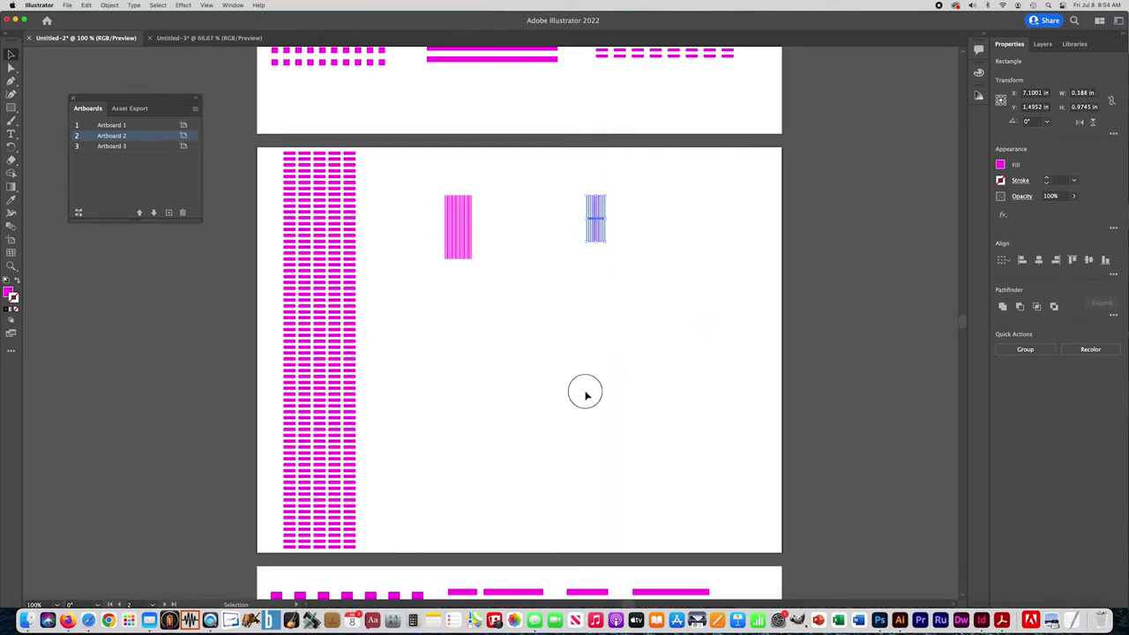
{"action": "left_click", "coordinate": [586, 396]}
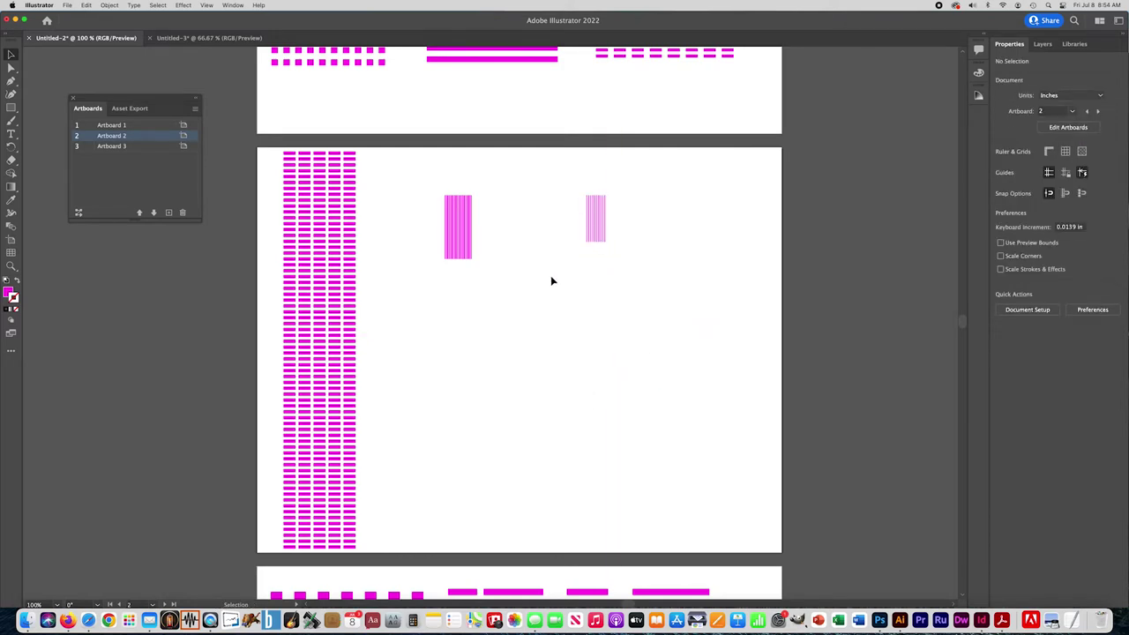
{"action": "left_click", "coordinate": [236, 39]}
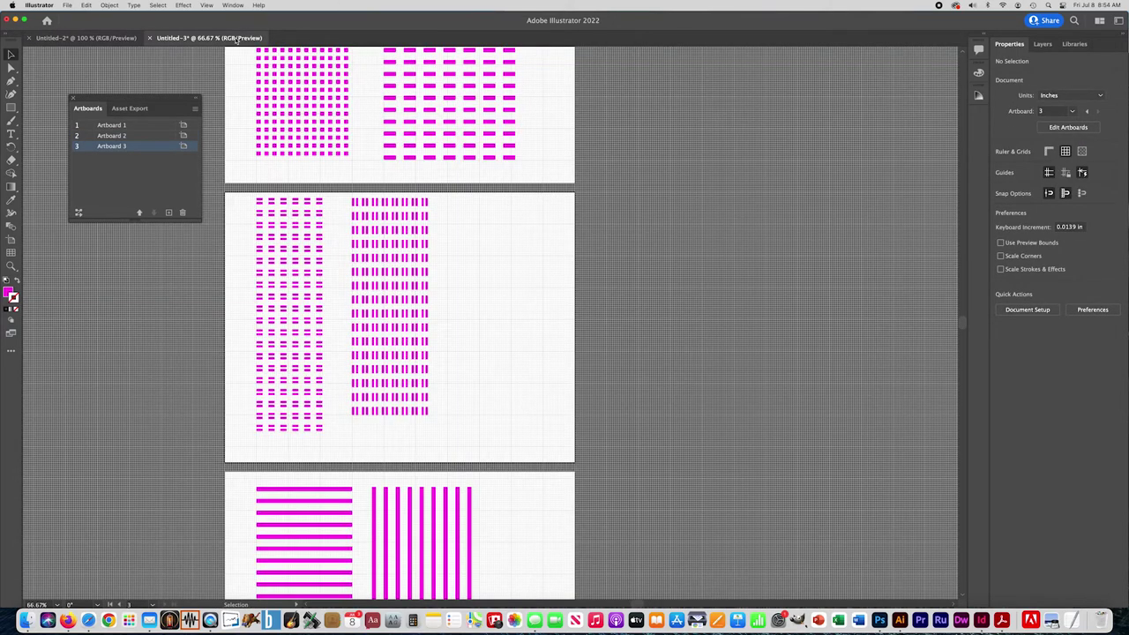
Copy the vertical stripe group onto artboard 2's right side, lined up with the neighbouring patterns.
{"action": "scroll", "coordinate": [522, 330], "scroll_direction": "down", "scroll_amount": 4}
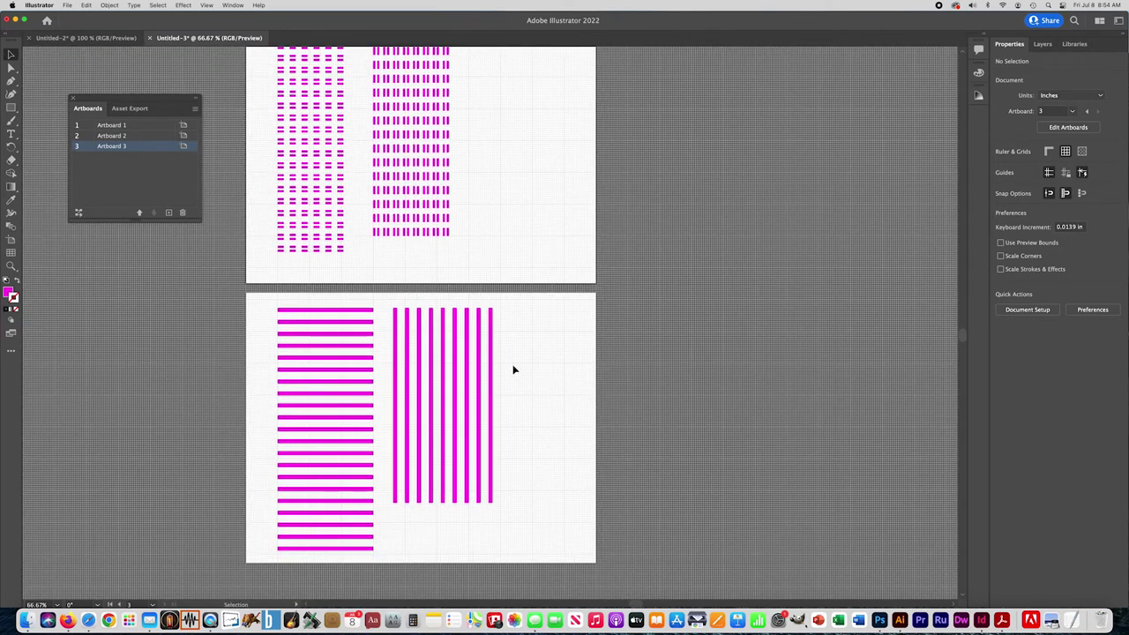
{"action": "left_click", "coordinate": [397, 330]}
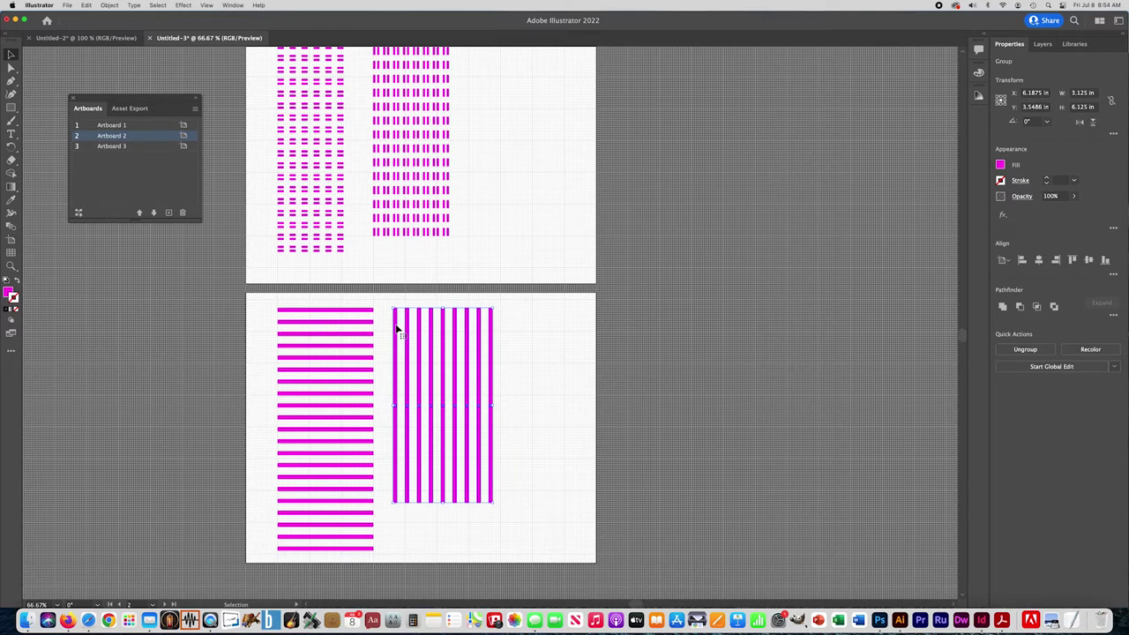
{"action": "left_click_drag", "start_coordinate": [397, 330], "coordinate": [472, 74]}
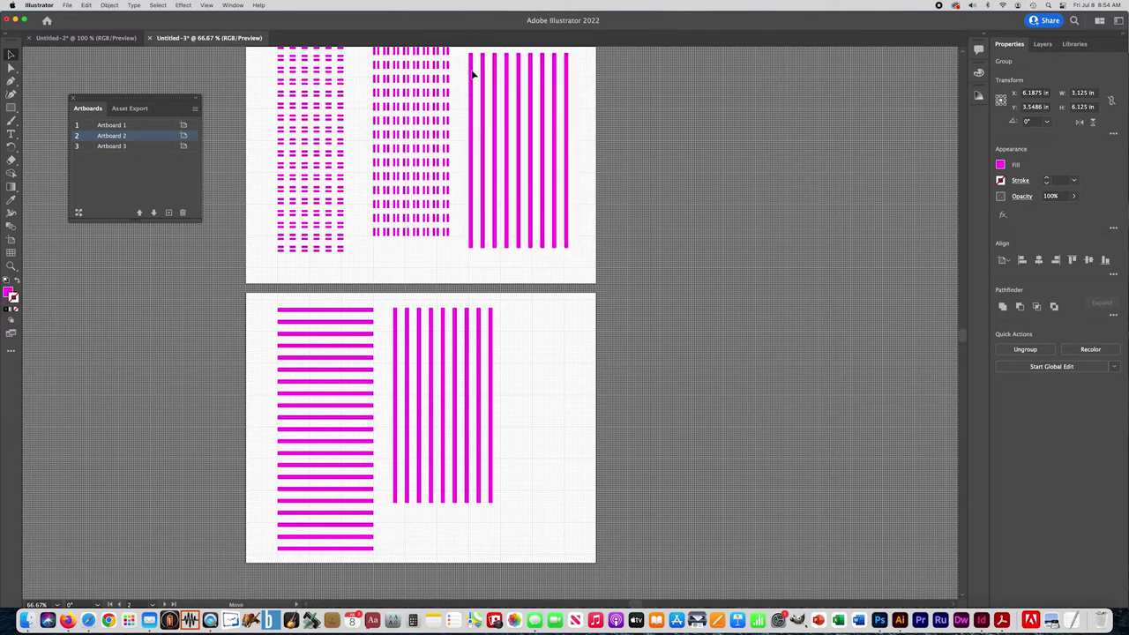
{"action": "scroll", "coordinate": [468, 287], "scroll_direction": "up", "scroll_amount": 5}
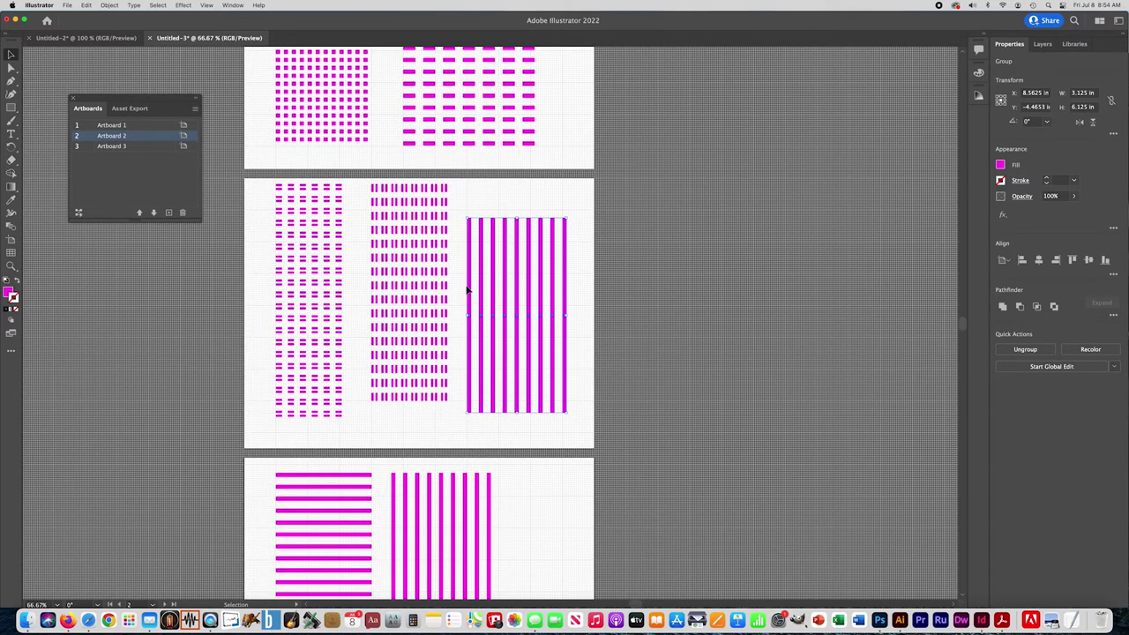
{"action": "left_click_drag", "start_coordinate": [468, 288], "coordinate": [469, 256]}
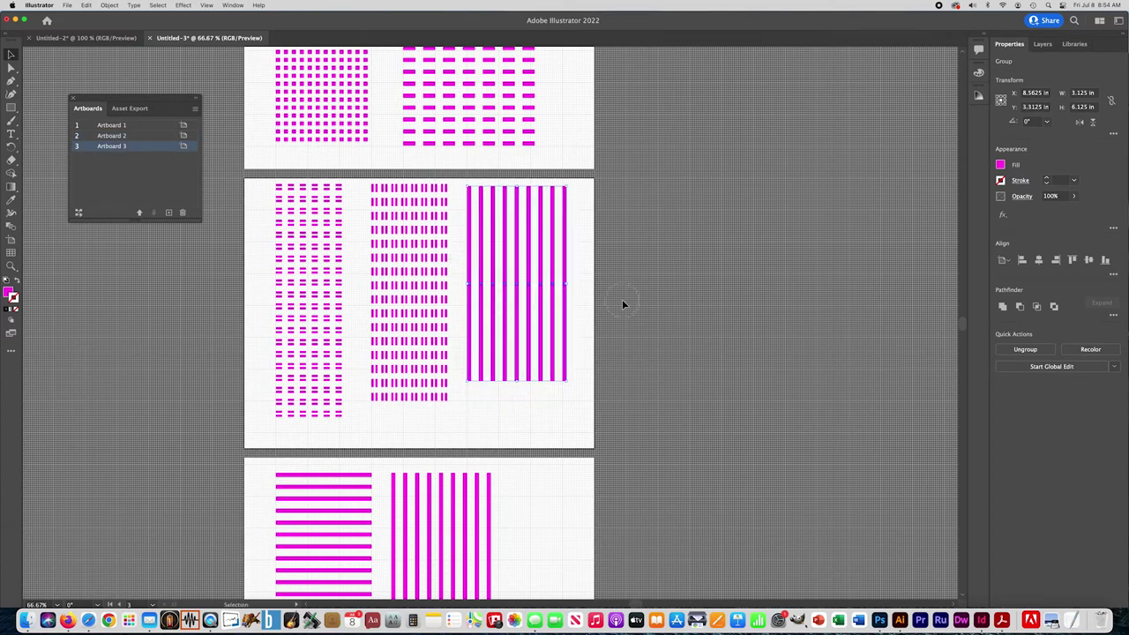
{"action": "left_click", "coordinate": [621, 299]}
Delete four alternate stripes from the copied group using Direct Selection.
{"action": "left_click", "coordinate": [11, 67]}
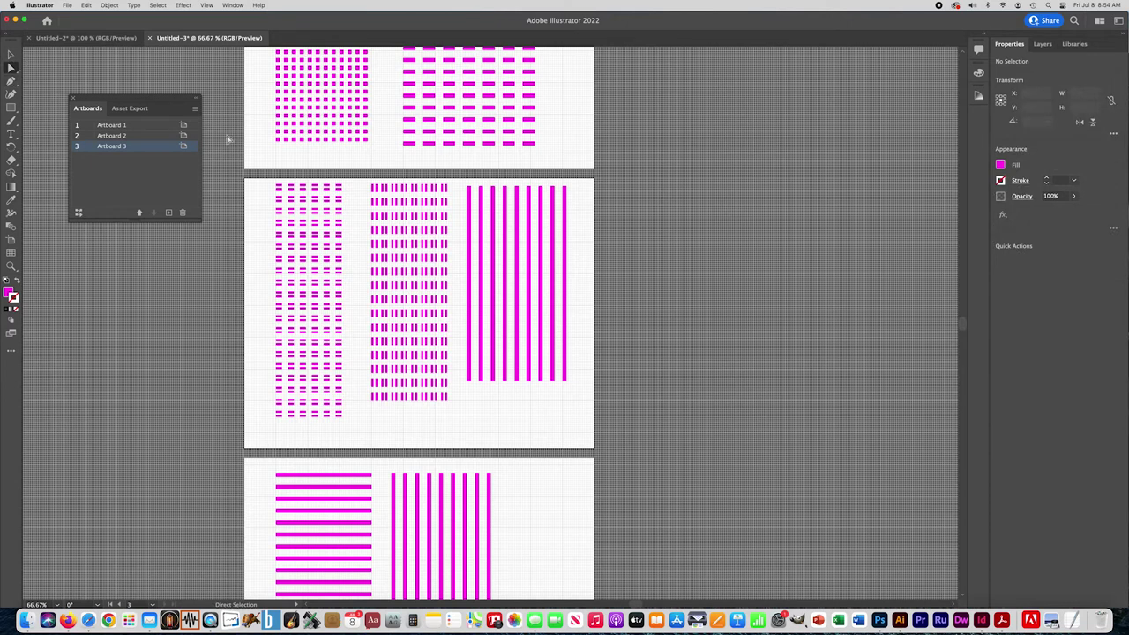
{"action": "left_click", "coordinate": [481, 203]}
{"action": "key", "text": "Delete"}
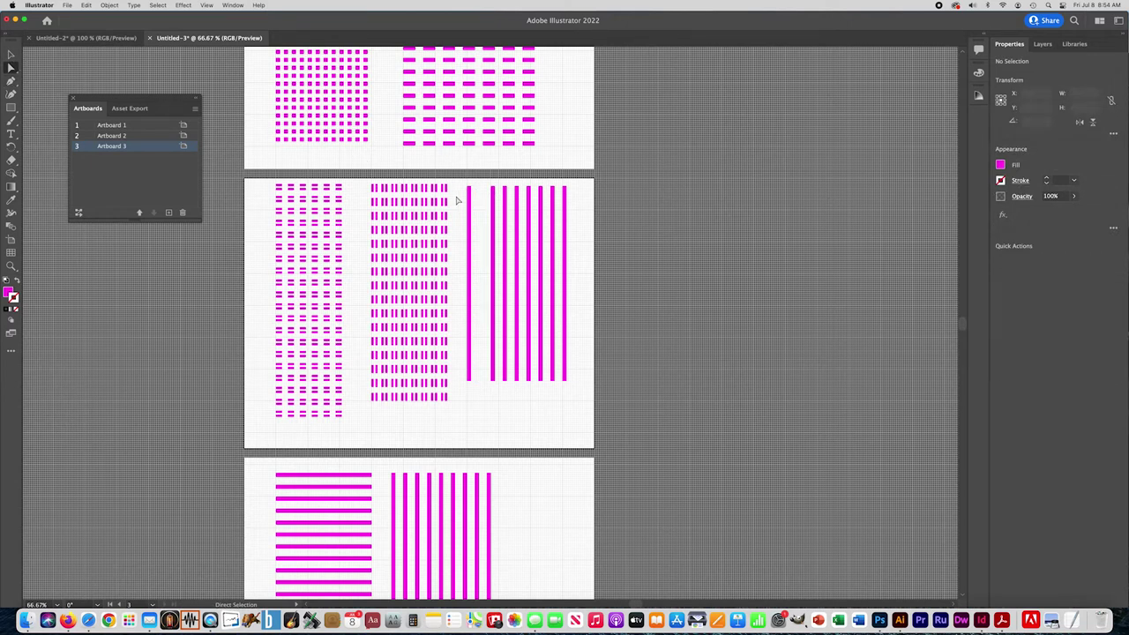
{"action": "left_click", "coordinate": [504, 198]}
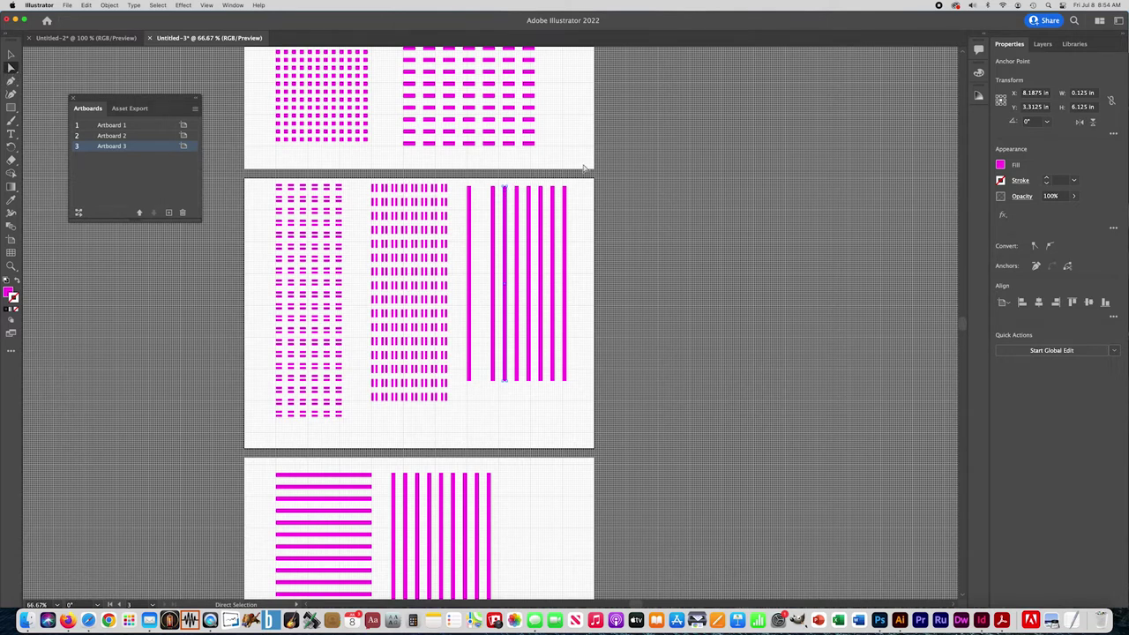
{"action": "key", "text": "Delete"}
{"action": "left_click", "coordinate": [529, 203]}
{"action": "key", "text": "Delete"}
{"action": "left_click", "coordinate": [553, 208]}
{"action": "key", "text": "Delete"}
Scale the thinned stripe group down to a small block, then enlarge it slightly.
{"action": "left_click", "coordinate": [10, 55]}
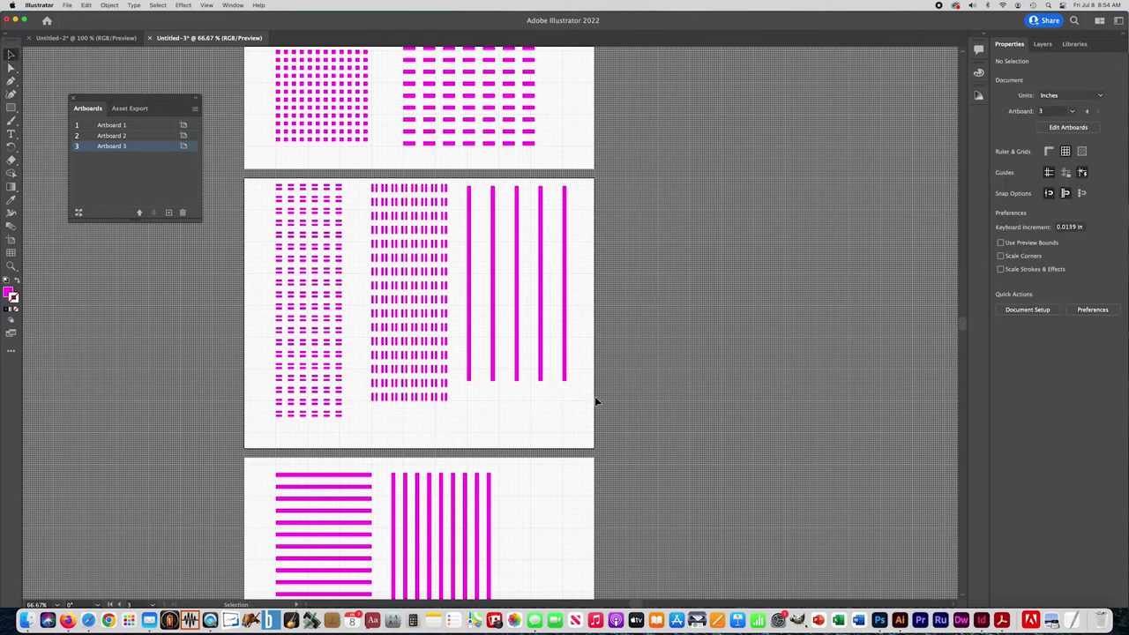
{"action": "left_click", "coordinate": [517, 375]}
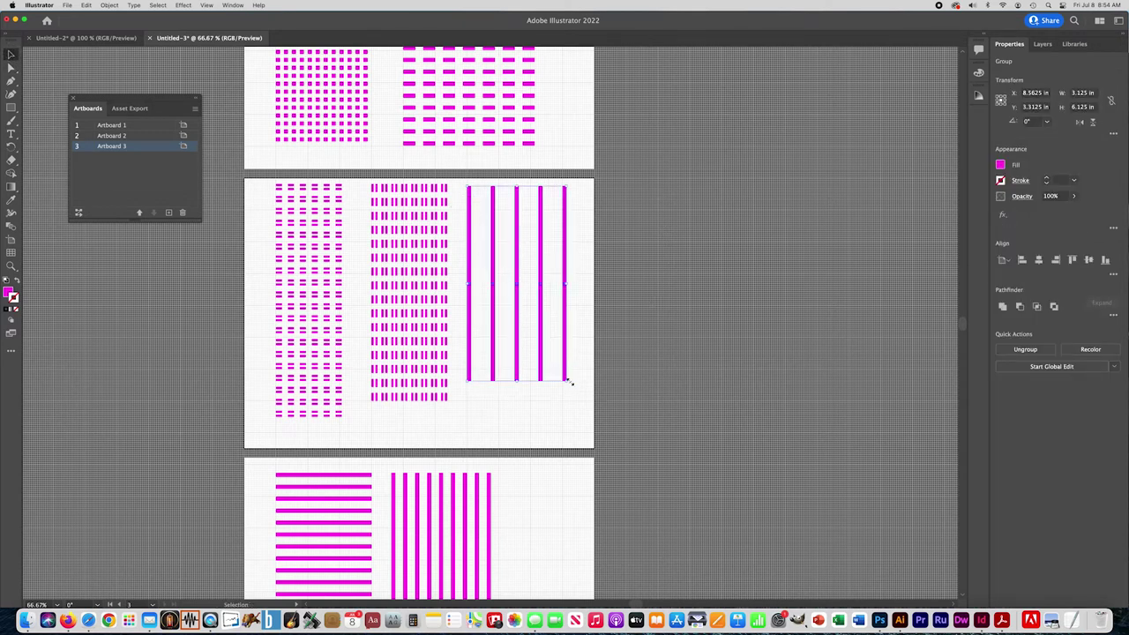
{"action": "left_click_drag", "start_coordinate": [568, 383], "coordinate": [492, 243]}
{"action": "left_click", "coordinate": [495, 268]}
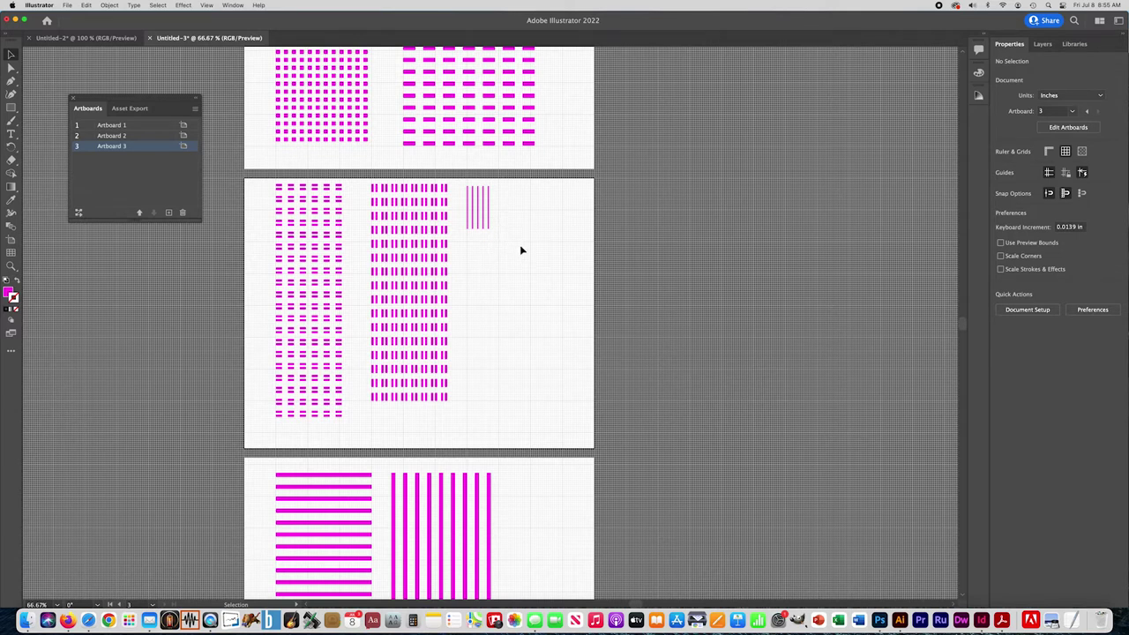
{"action": "left_click_drag", "start_coordinate": [461, 194], "coordinate": [550, 320]}
{"action": "left_click", "coordinate": [576, 329]}
{"action": "key", "text": "super+minus"}
Save the document to the Desktop as skyline.ai with the default Illustrator options.
{"action": "left_click_drag", "start_coordinate": [430, 340], "coordinate": [381, 267]}
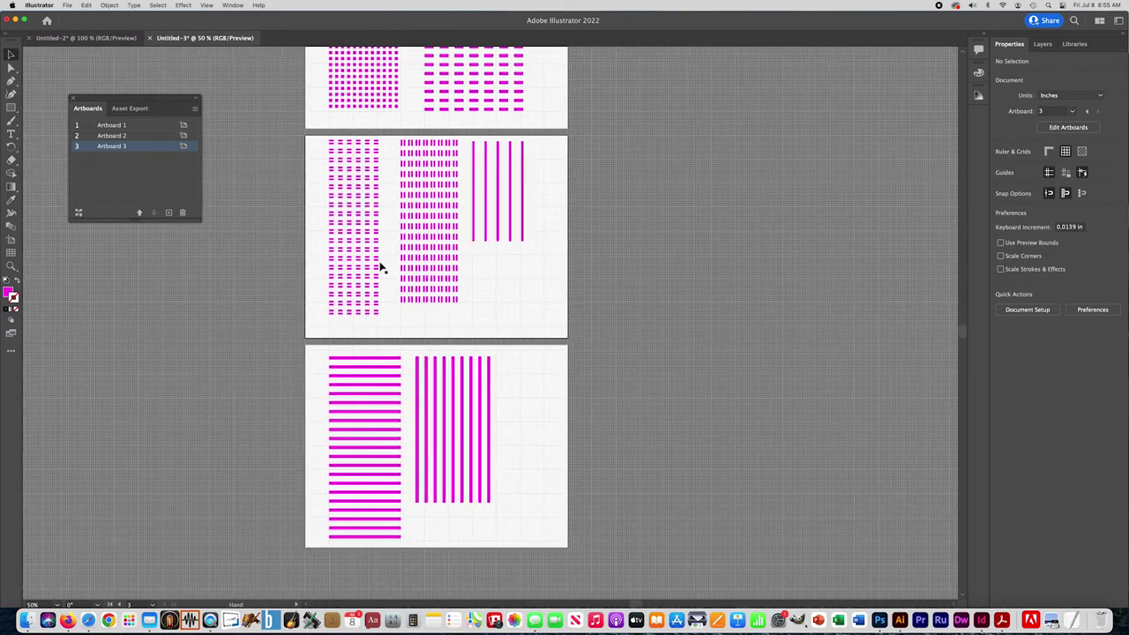
{"action": "left_click", "coordinate": [67, 5]}
{"action": "left_click", "coordinate": [76, 92]}
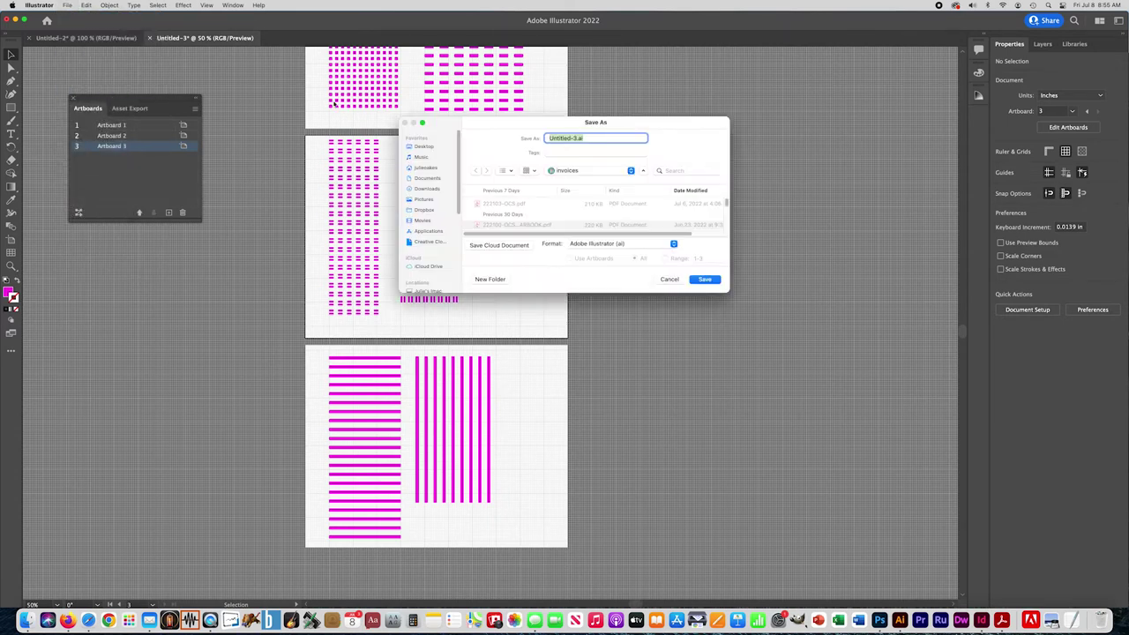
{"action": "type", "text": "skyline"}
{"action": "left_click", "coordinate": [421, 148]}
{"action": "key", "text": "Return"}
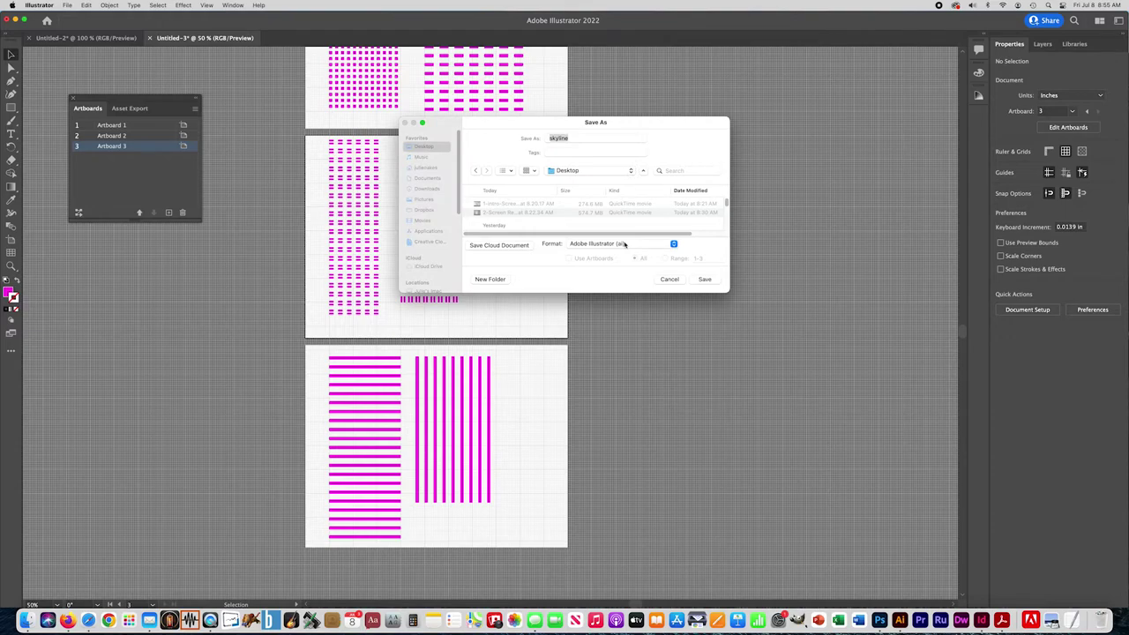
{"action": "left_click", "coordinate": [685, 471]}
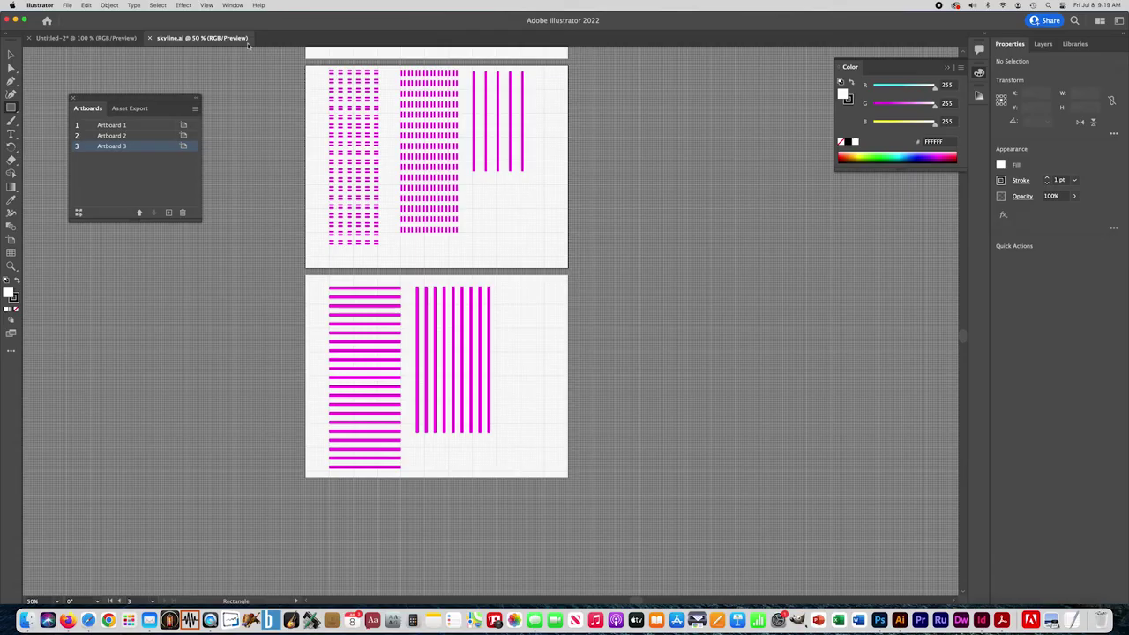
Add a new blank artboard and rearrange all artboards into a single column.
{"action": "left_click", "coordinate": [168, 212]}
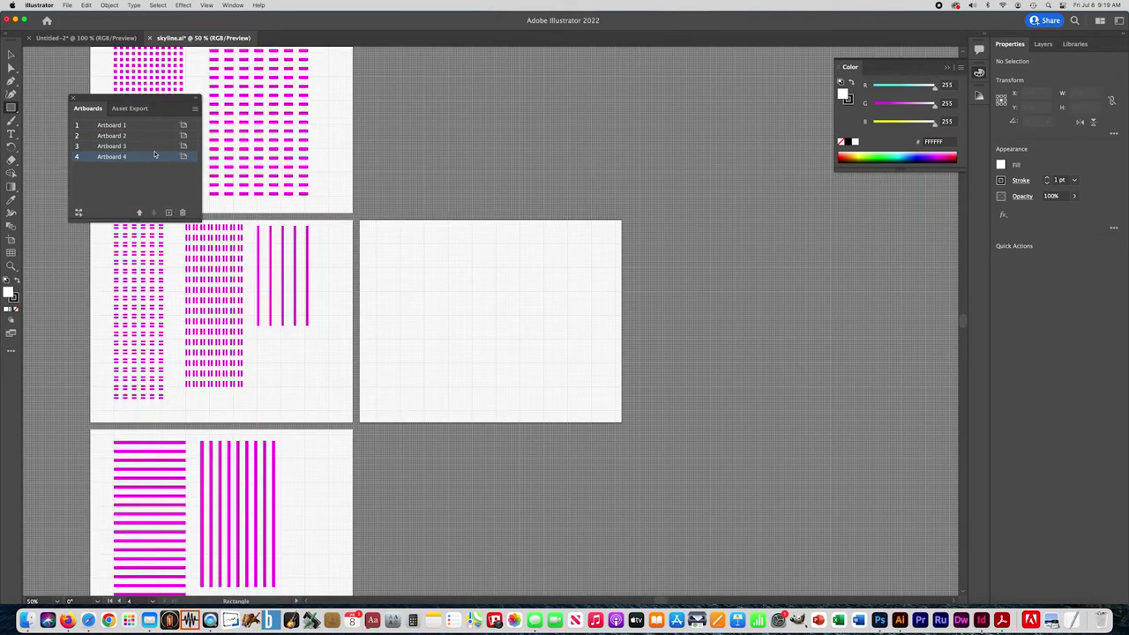
{"action": "left_click", "coordinate": [78, 212]}
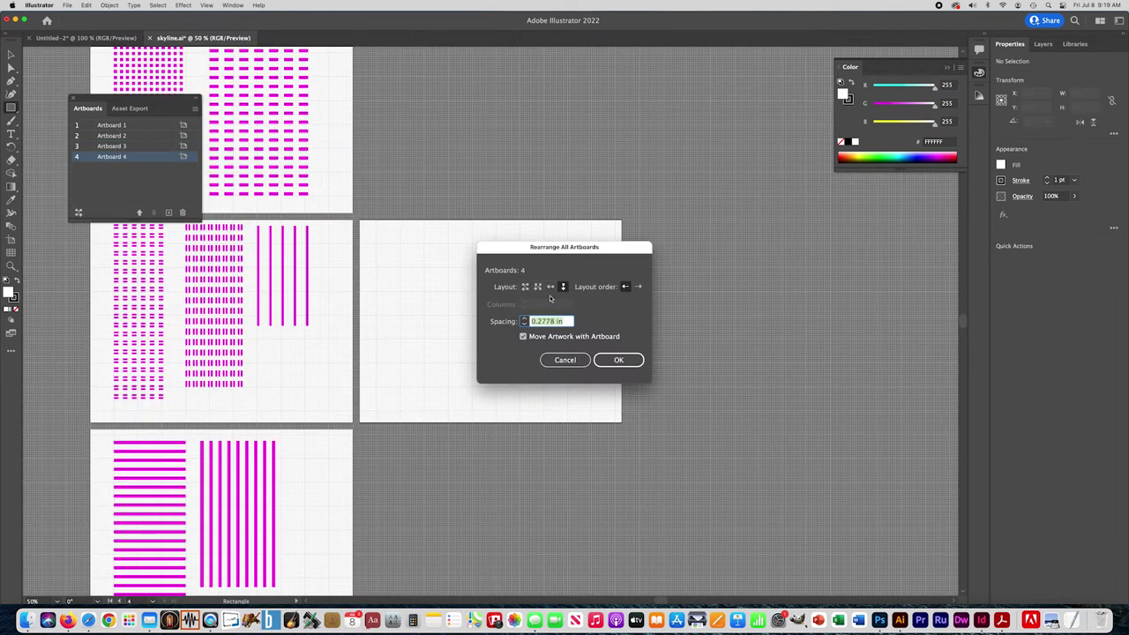
{"action": "left_click", "coordinate": [563, 288]}
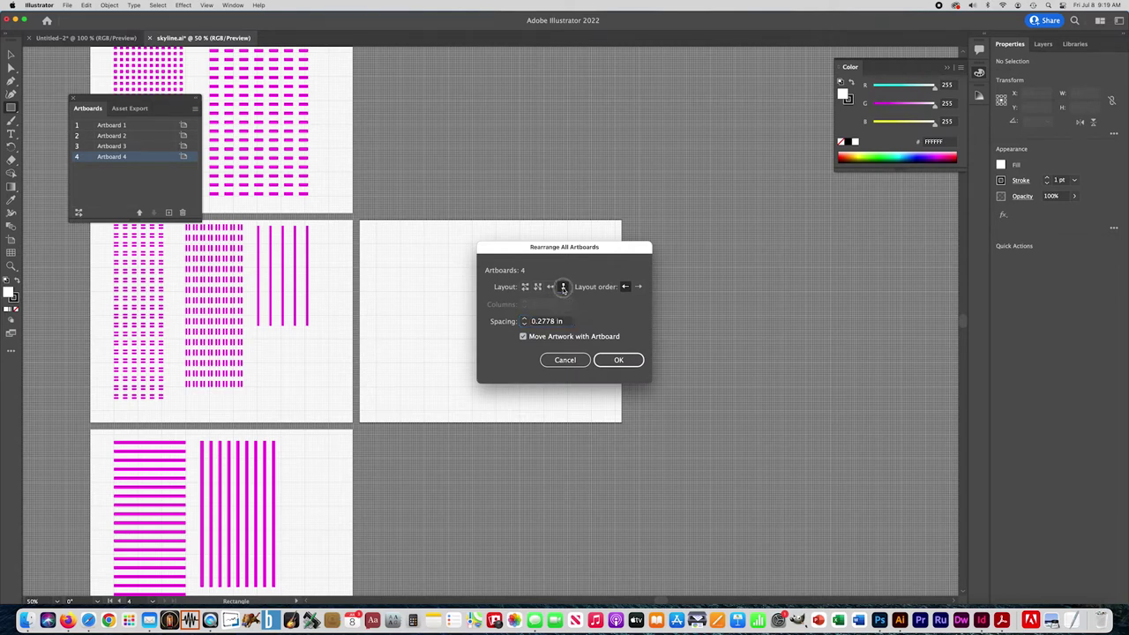
{"action": "left_click", "coordinate": [622, 359]}
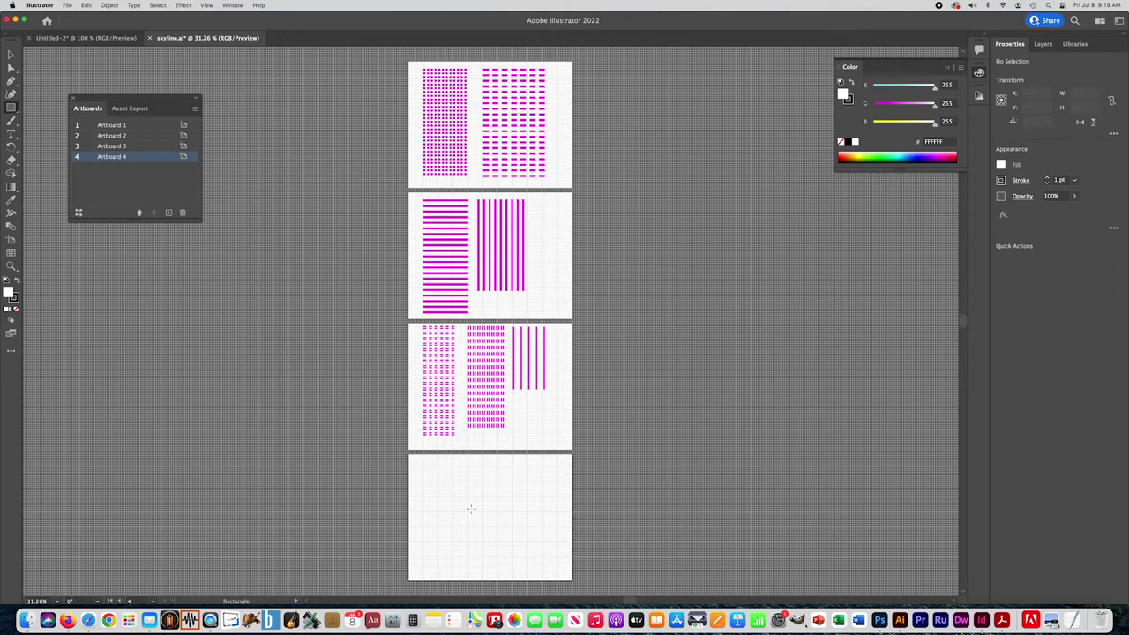
Zoom in and scroll down until the empty Artboard 4 fills the window.
{"action": "key", "text": "super+equal"}
{"action": "key", "text": "super+equal"}
{"action": "key", "text": "super+equal"}
{"action": "key", "text": "super+equal"}
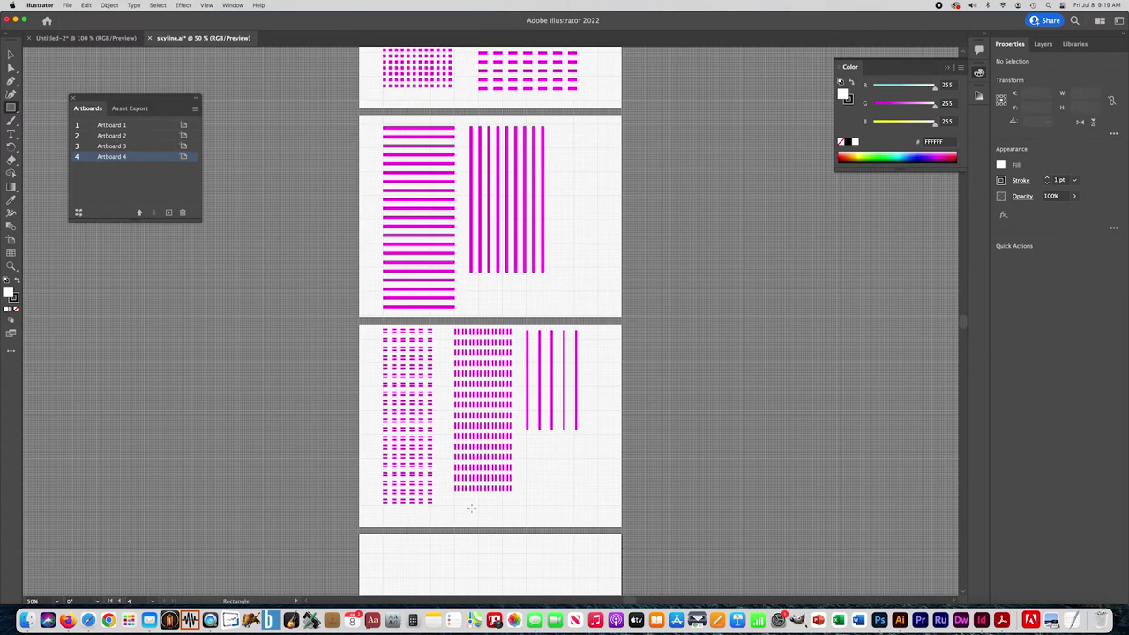
{"action": "scroll", "coordinate": [476, 488], "scroll_direction": "down", "scroll_amount": 10}
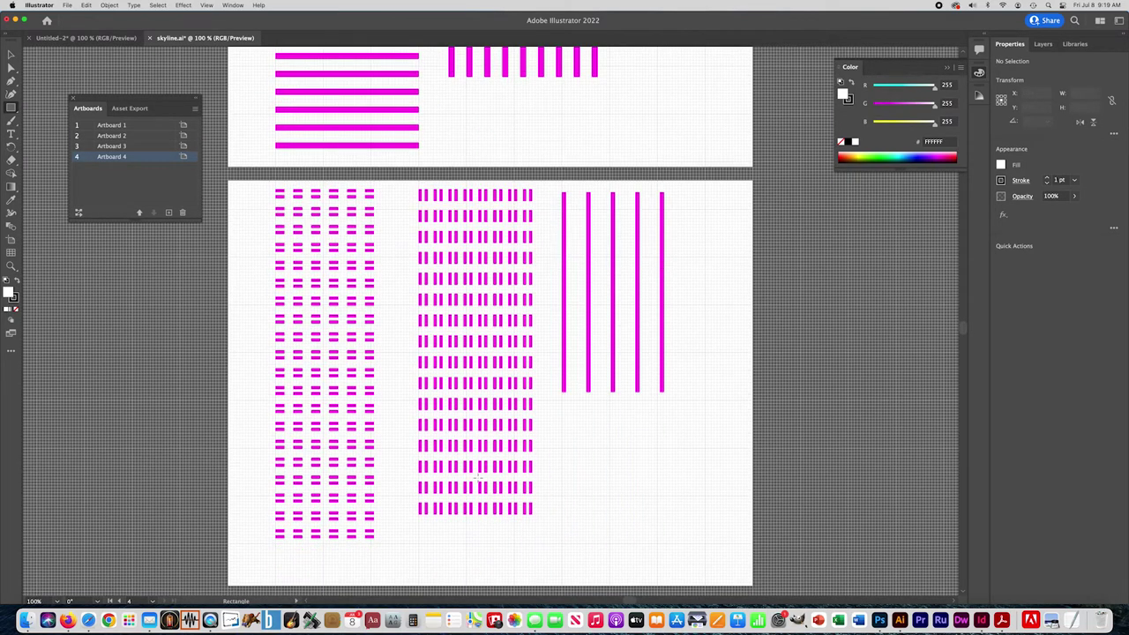
{"action": "scroll", "coordinate": [464, 305], "scroll_direction": "down", "scroll_amount": 6}
{"action": "scroll", "coordinate": [454, 290], "scroll_direction": "down", "scroll_amount": 1}
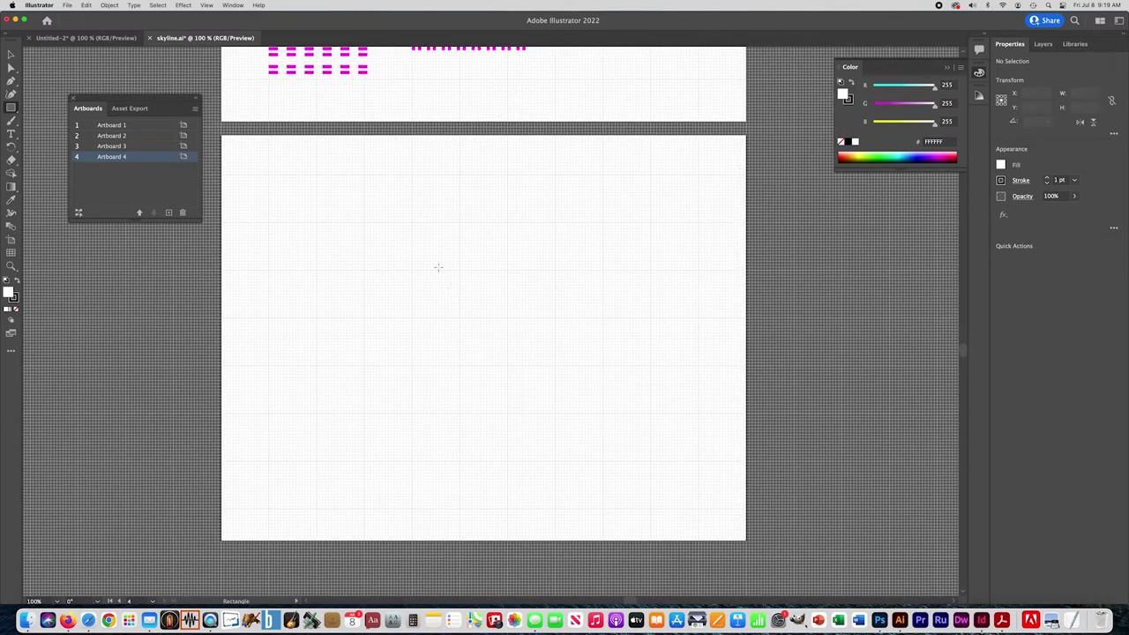
{"action": "left_click", "coordinate": [206, 6]}
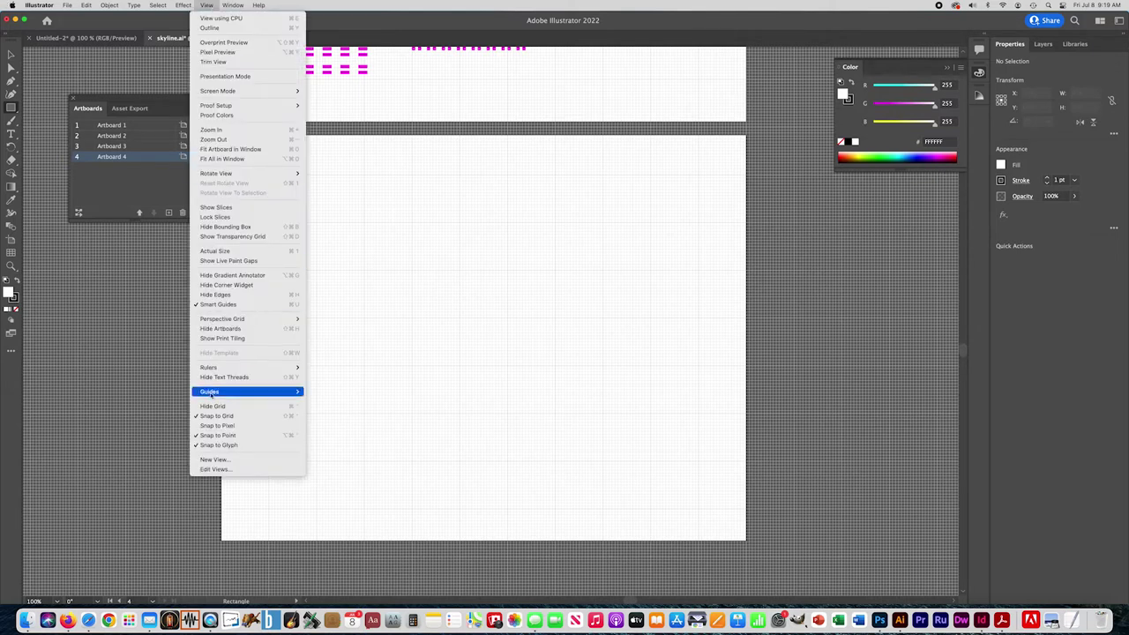
Hide the grid, set the stroke to None and the fill to near-black 020002.
{"action": "left_click", "coordinate": [269, 408]}
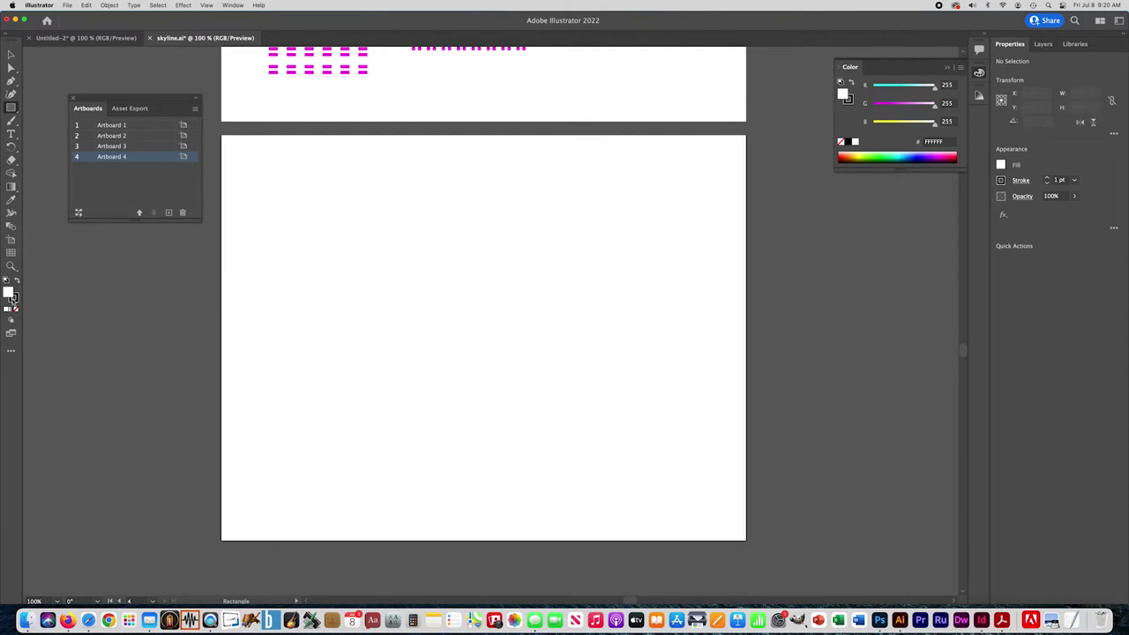
{"action": "left_click", "coordinate": [14, 299]}
{"action": "left_click", "coordinate": [16, 310]}
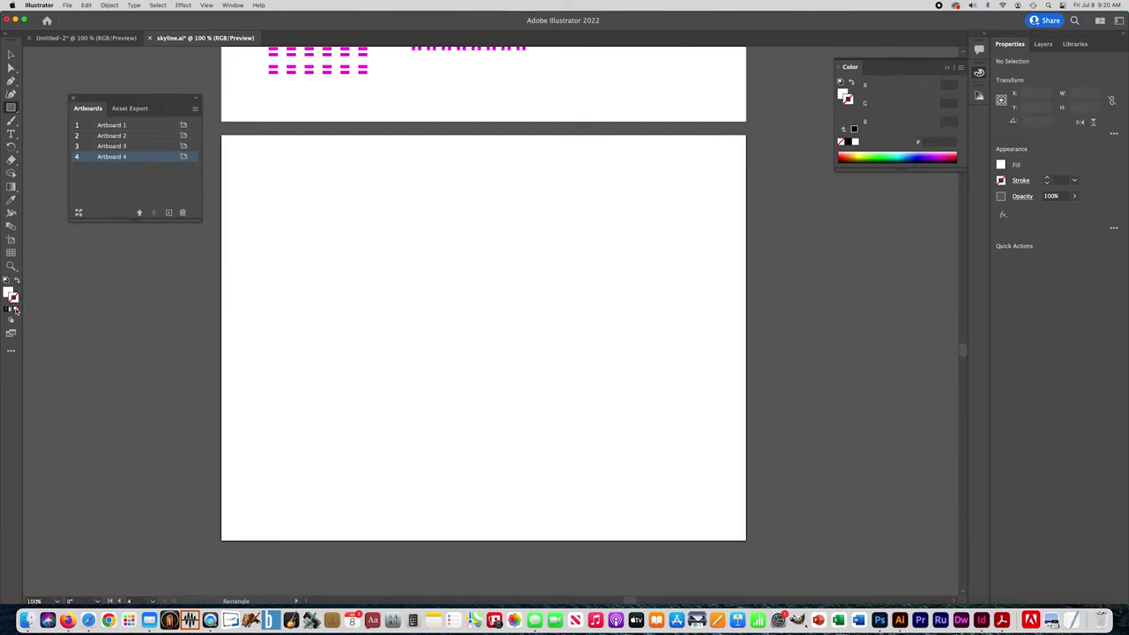
{"action": "key", "text": "x"}
{"action": "double_click", "coordinate": [10, 293]}
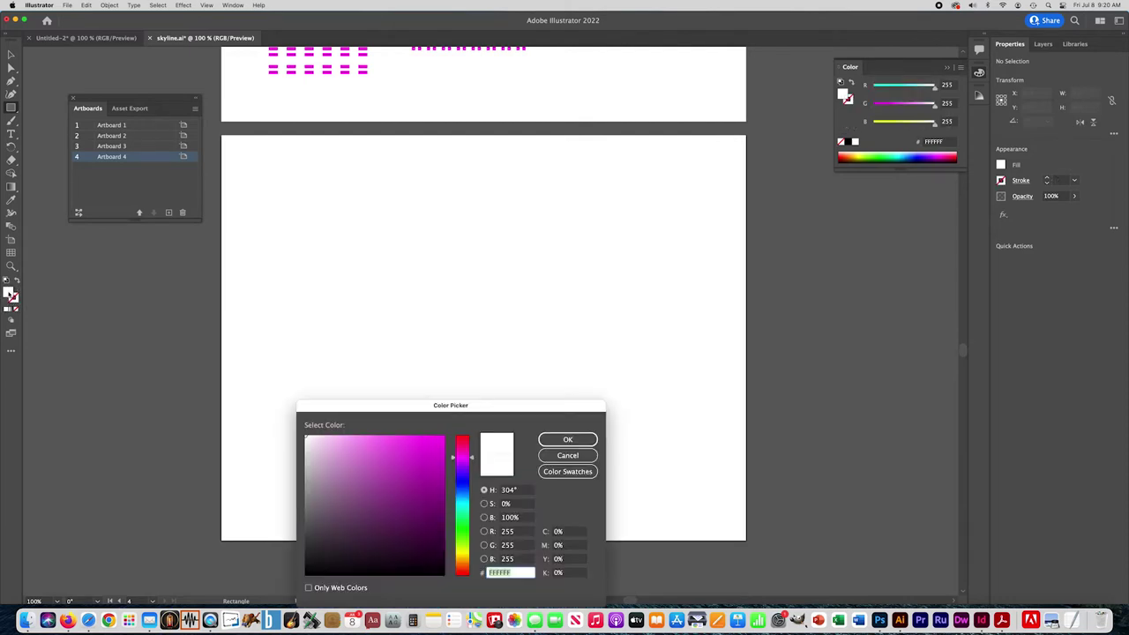
{"action": "left_click_drag", "start_coordinate": [440, 563], "coordinate": [445, 574]}
{"action": "left_click", "coordinate": [567, 439]}
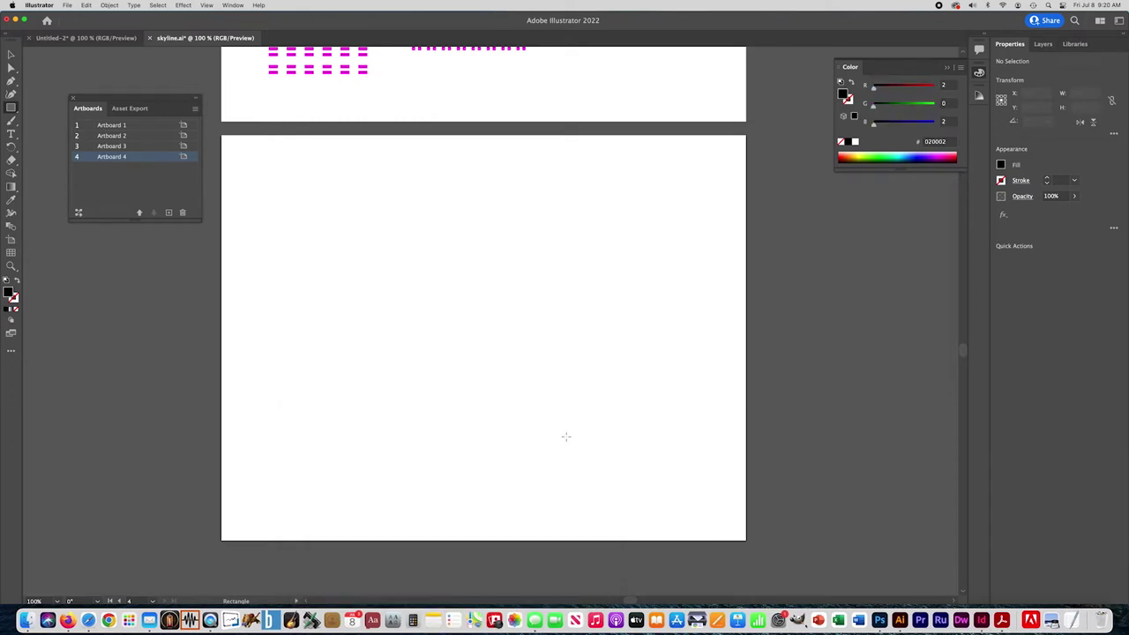
Draw seven black rectangle buildings along the artboard bottom, with lower stepped sections on the right.
{"action": "left_click", "coordinate": [12, 108]}
{"action": "left_click_drag", "start_coordinate": [249, 357], "coordinate": [295, 538]}
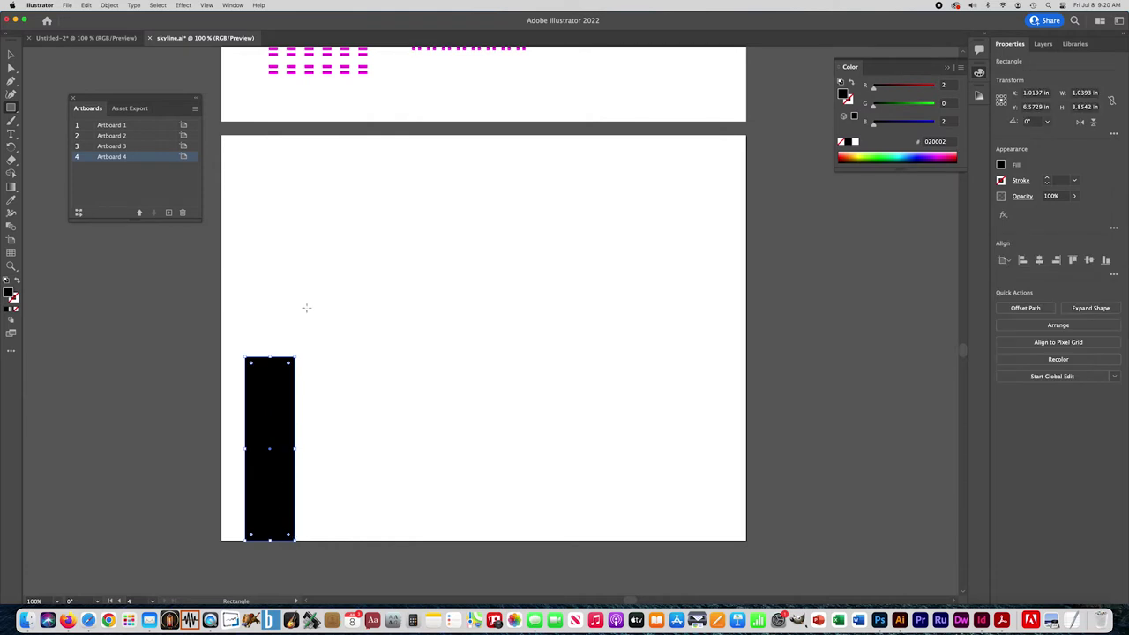
{"action": "left_click_drag", "start_coordinate": [298, 283], "coordinate": [332, 538]}
{"action": "left_click_drag", "start_coordinate": [337, 416], "coordinate": [429, 539]}
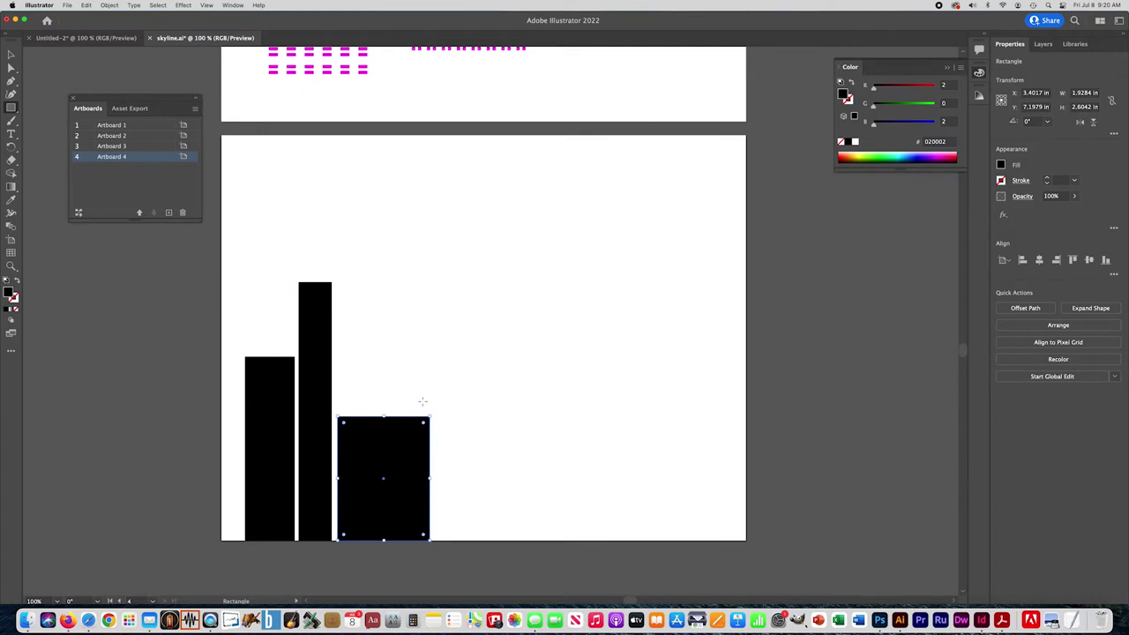
{"action": "left_click_drag", "start_coordinate": [433, 346], "coordinate": [506, 540]}
{"action": "left_click_drag", "start_coordinate": [513, 395], "coordinate": [558, 538]}
{"action": "left_click_drag", "start_coordinate": [581, 427], "coordinate": [558, 538]}
{"action": "left_click_drag", "start_coordinate": [598, 446], "coordinate": [576, 540]}
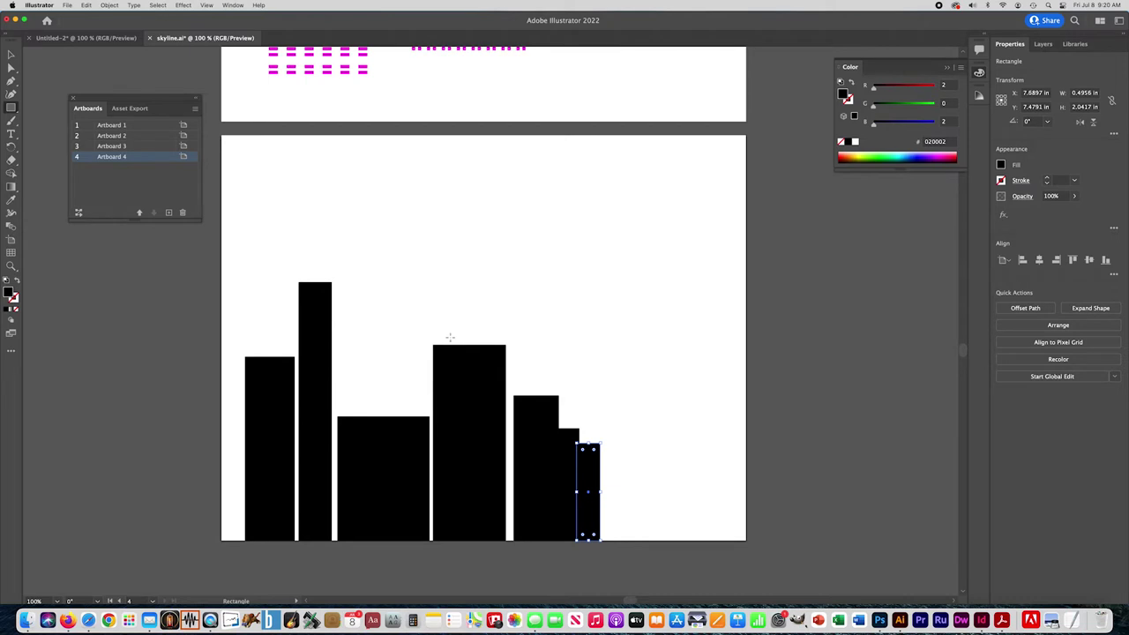
Stack three narrowing tiers on the tall middle building and top it with a thin antenna.
{"action": "left_click_drag", "start_coordinate": [442, 319], "coordinate": [458, 338]}
{"action": "left_click_drag", "start_coordinate": [487, 347], "coordinate": [496, 348]}
{"action": "left_click_drag", "start_coordinate": [444, 291], "coordinate": [491, 317]}
{"action": "left_click_drag", "start_coordinate": [454, 279], "coordinate": [484, 294]}
{"action": "left_click_drag", "start_coordinate": [466, 237], "coordinate": [470, 282]}
{"action": "key", "text": "Right"}
{"action": "key", "text": "Right"}
{"action": "key", "text": "Right"}
{"action": "key", "text": "Right"}
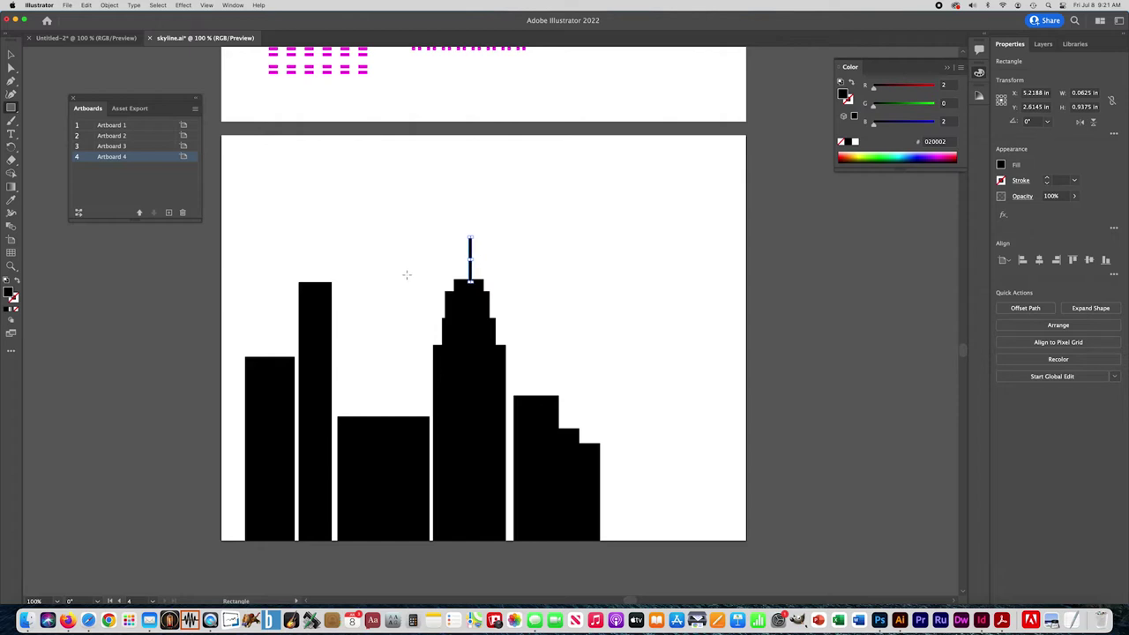
{"action": "left_click", "coordinate": [10, 53]}
{"action": "left_click", "coordinate": [396, 291]}
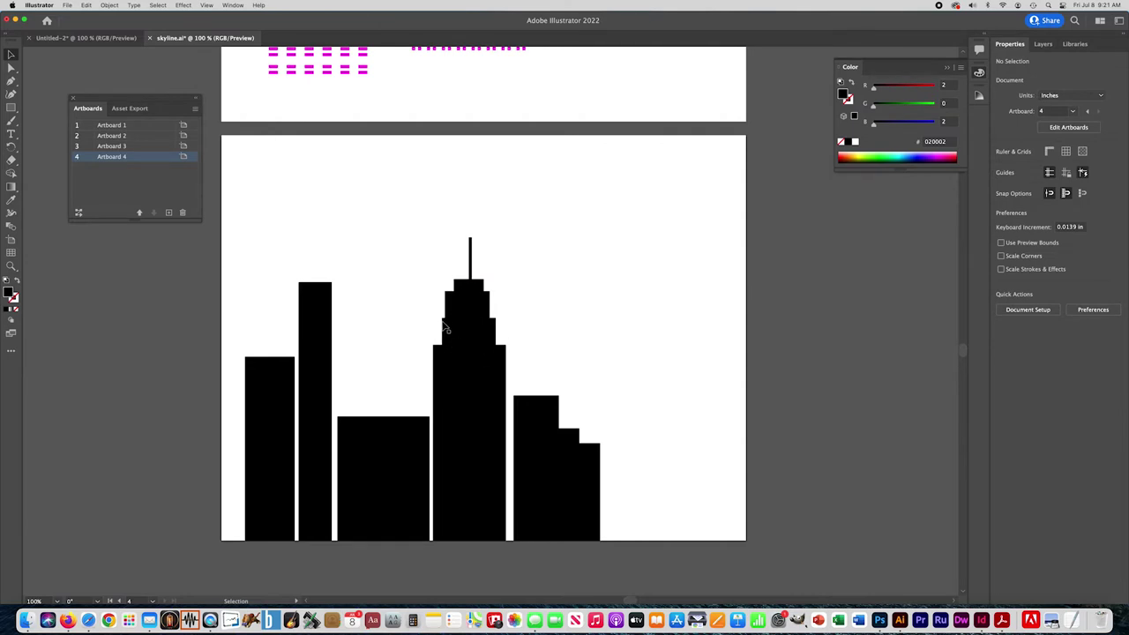
Select the tower body, tiers and antenna, centre them horizontally, then nudge the tower slightly.
{"action": "left_click_drag", "start_coordinate": [502, 356], "coordinate": [522, 371]}
{"action": "left_click_drag", "start_coordinate": [406, 233], "coordinate": [522, 365]}
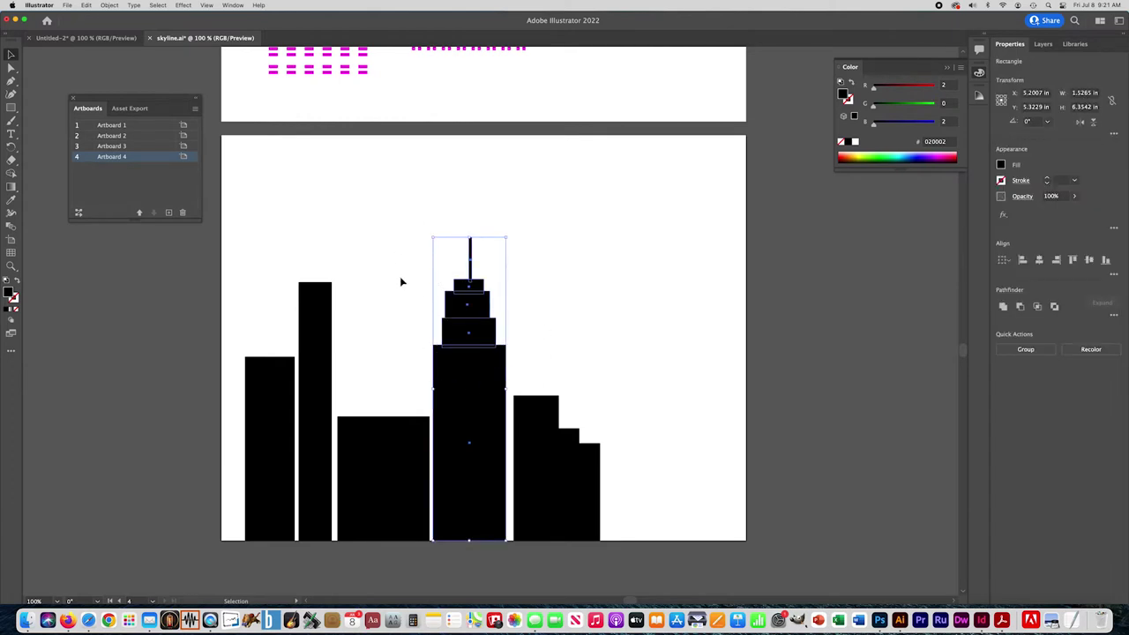
{"action": "left_click", "coordinate": [1039, 261]}
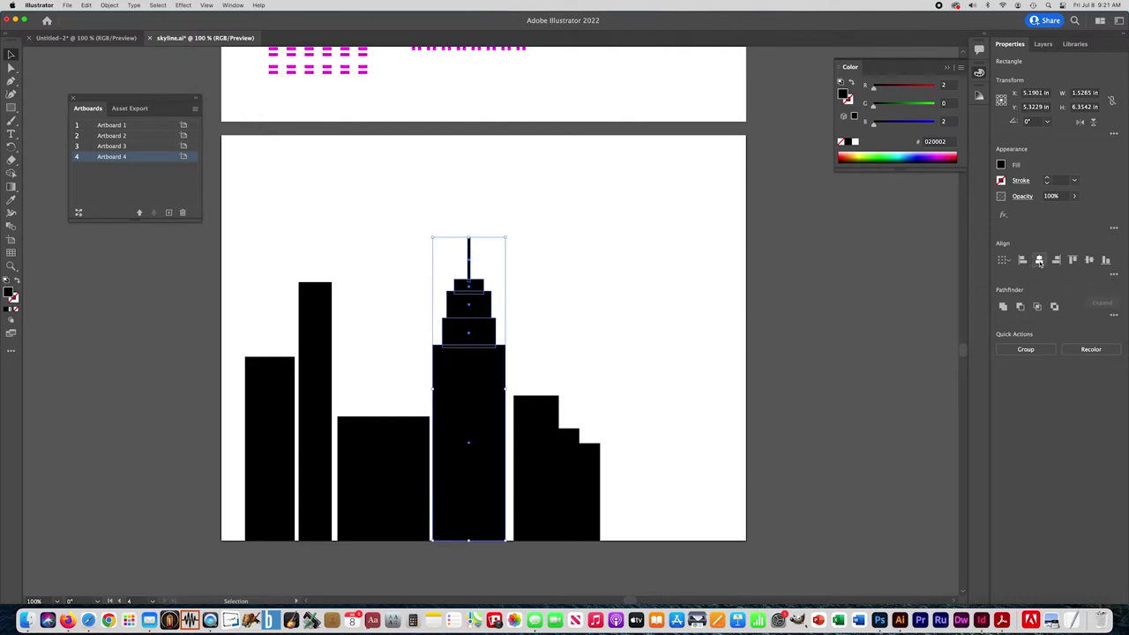
{"action": "left_click", "coordinate": [620, 277]}
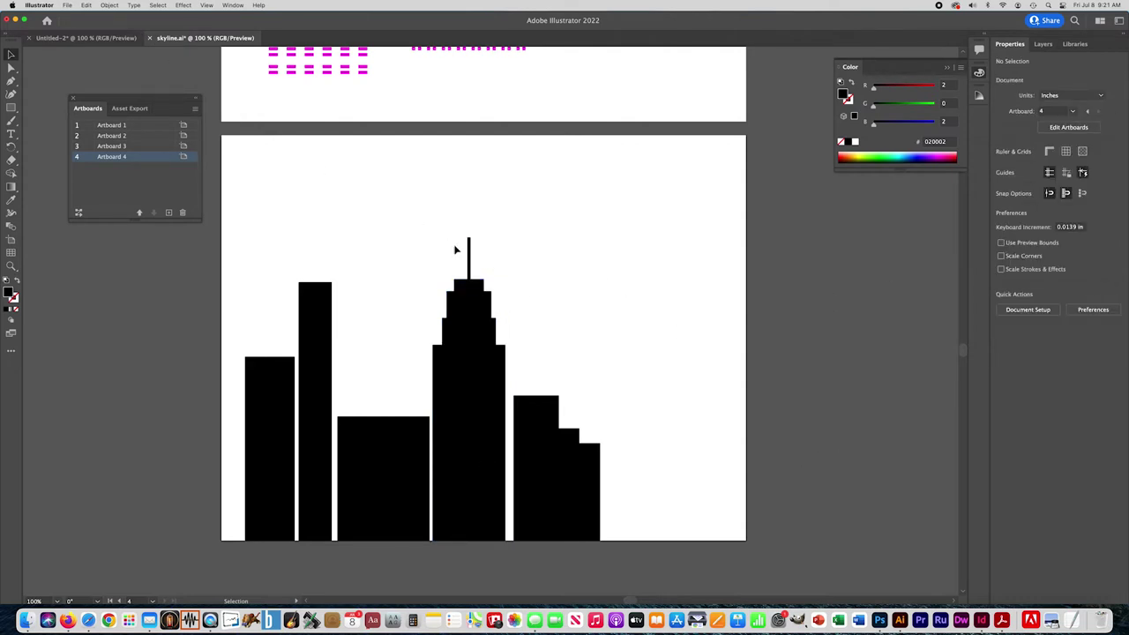
{"action": "left_click", "coordinate": [499, 321]}
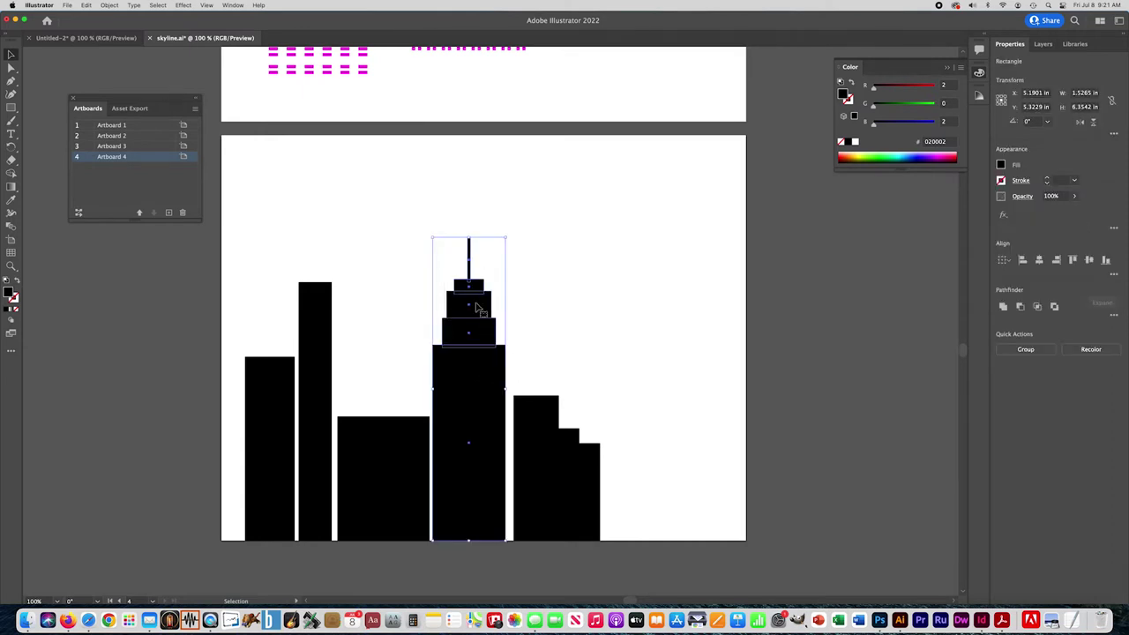
{"action": "mouse_move", "coordinate": [456, 378]}
{"action": "left_mouse_down"}
{"action": "mouse_move", "coordinate": [444, 342]}
{"action": "mouse_move", "coordinate": [459, 367]}
{"action": "left_mouse_up"}
{"action": "left_click", "coordinate": [398, 336]}
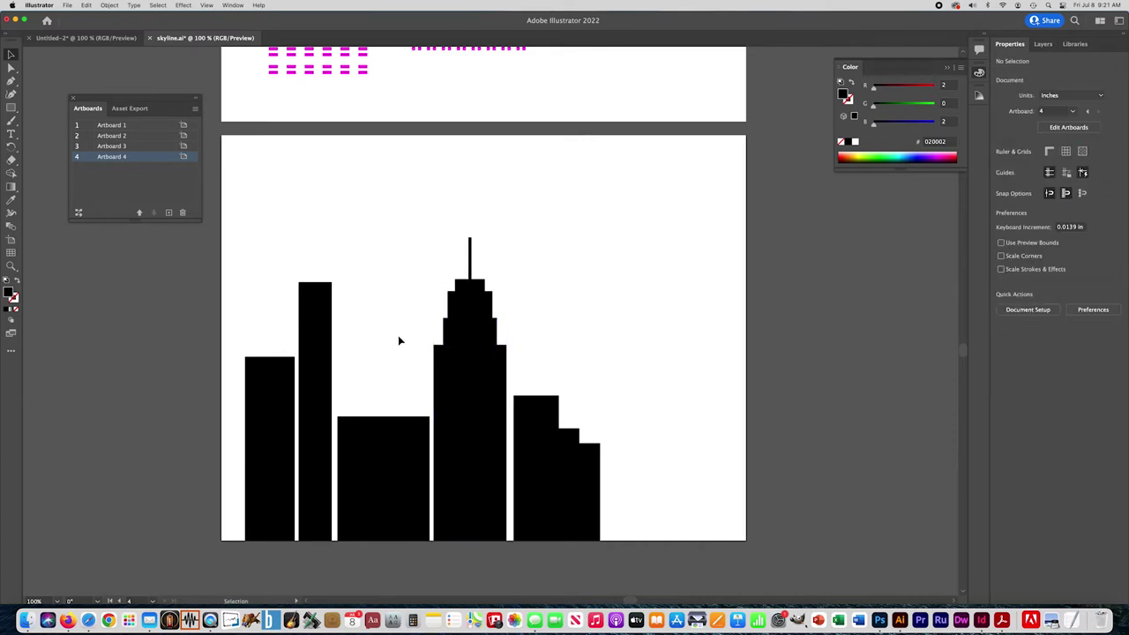
{"action": "left_click", "coordinate": [590, 480]}
Draw two more rectangle buildings at the right end of the skyline, the far one taller.
{"action": "left_click", "coordinate": [625, 416]}
{"action": "left_click", "coordinate": [10, 107]}
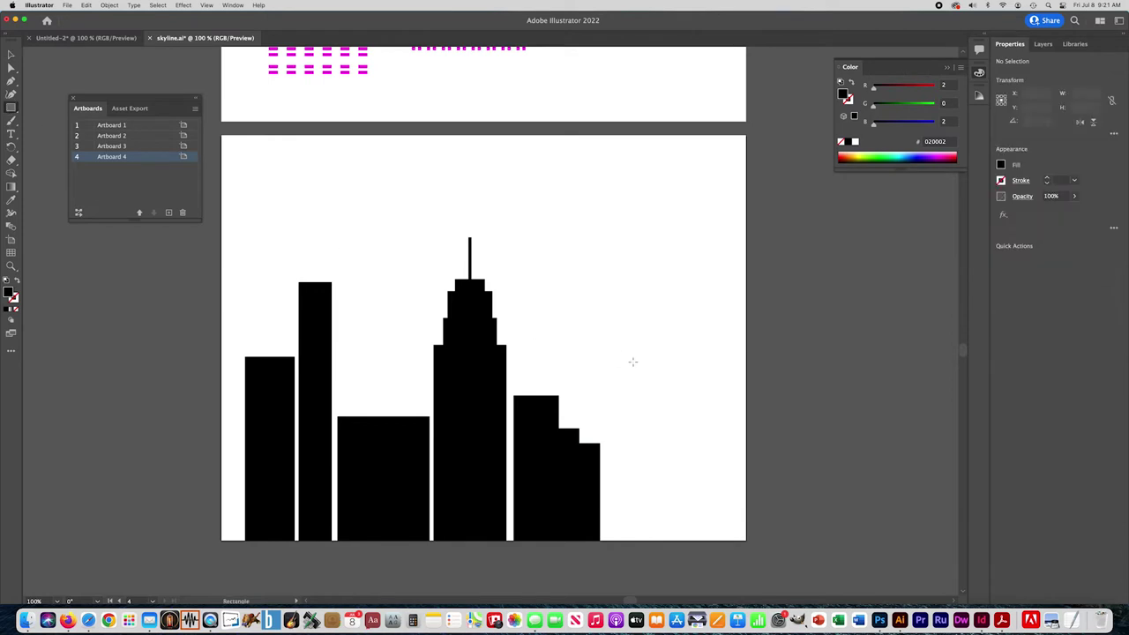
{"action": "left_click_drag", "start_coordinate": [603, 321], "coordinate": [668, 540]}
{"action": "left_click_drag", "start_coordinate": [675, 240], "coordinate": [739, 540]}
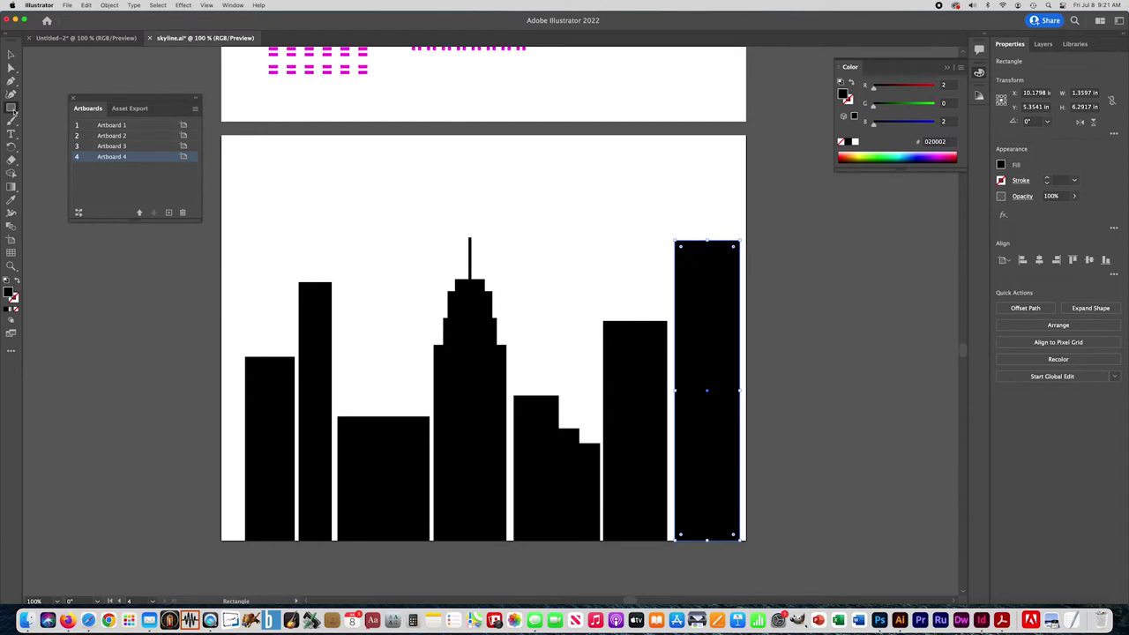
Add a pointed triangular roof on top of the new building with the Pen tool.
{"action": "left_click", "coordinate": [11, 81]}
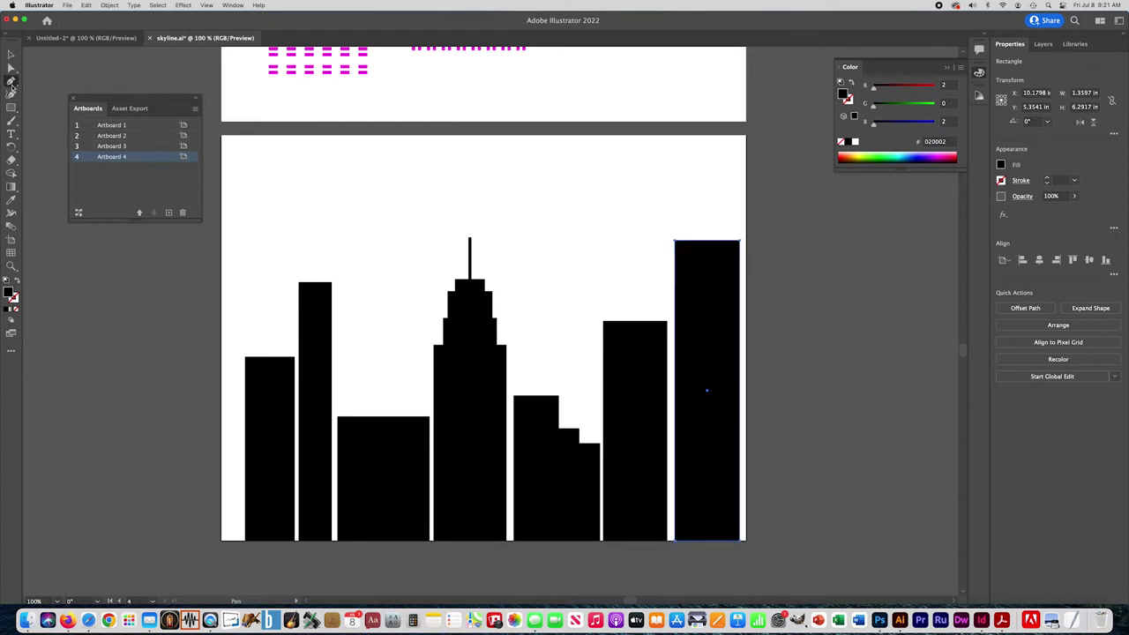
{"action": "left_click", "coordinate": [604, 322]}
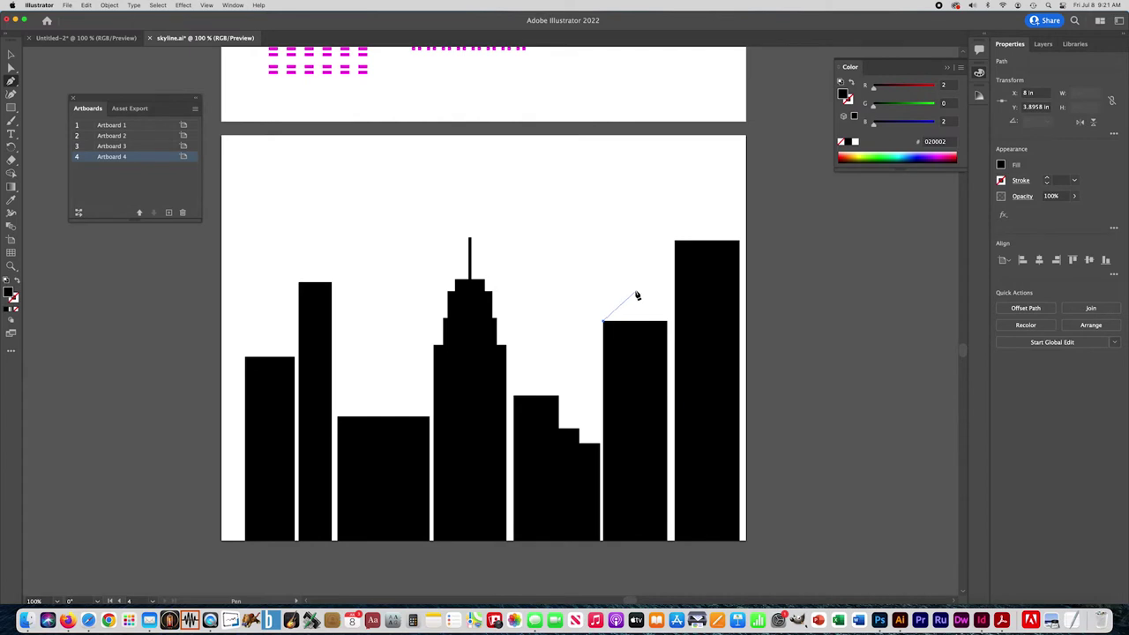
{"action": "left_click", "coordinate": [635, 292]}
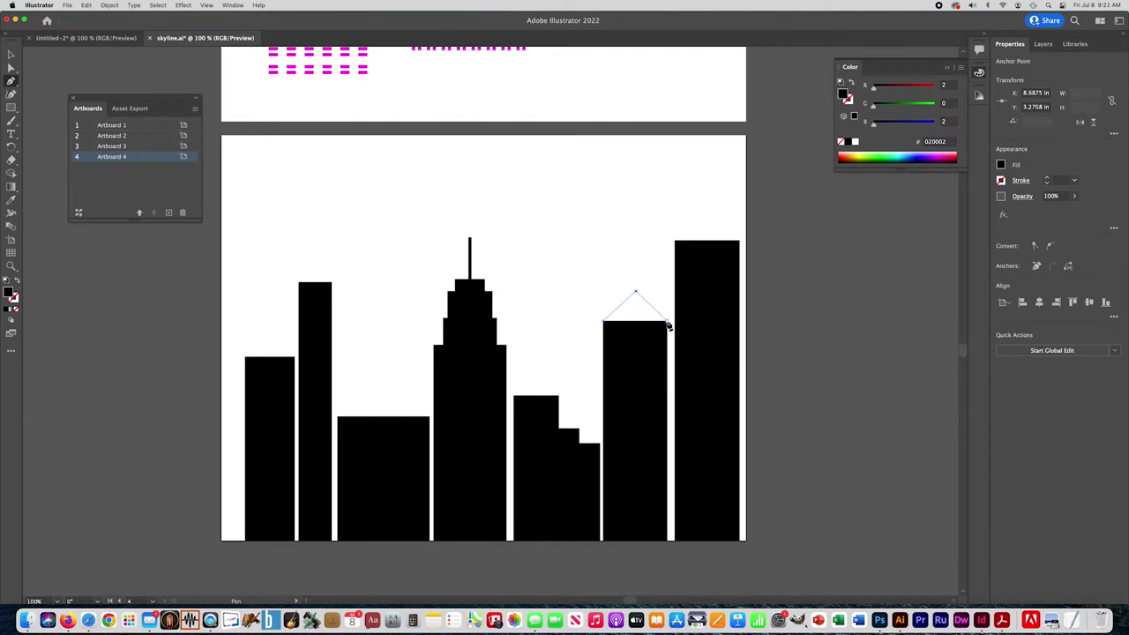
{"action": "left_click", "coordinate": [668, 323]}
{"action": "left_click", "coordinate": [604, 323]}
{"action": "left_click", "coordinate": [10, 55]}
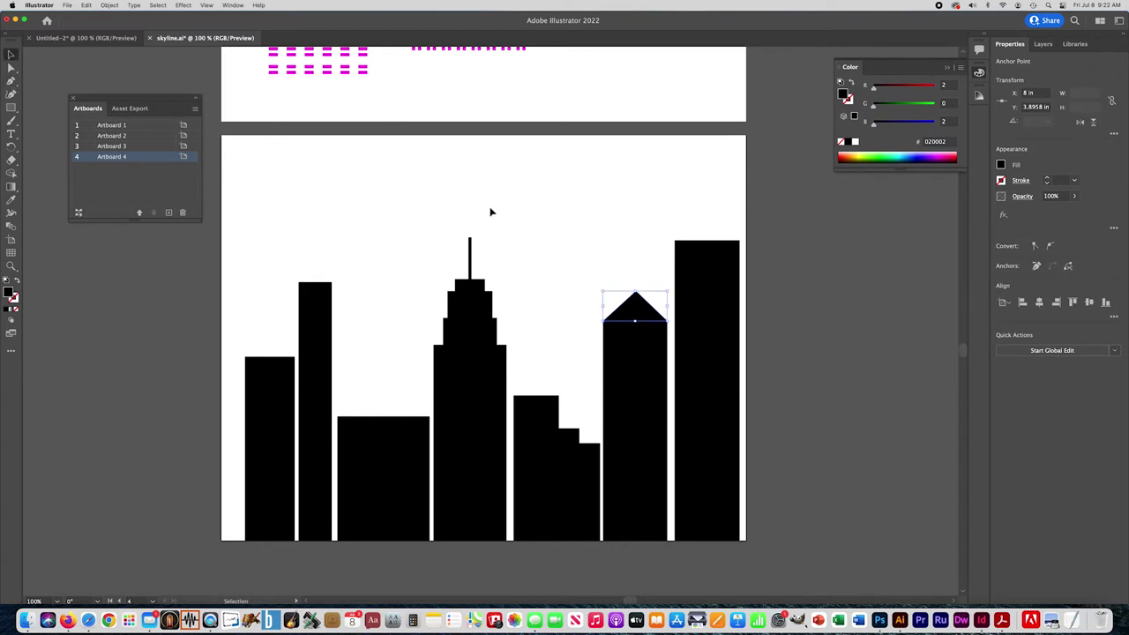
{"action": "left_click", "coordinate": [490, 212]}
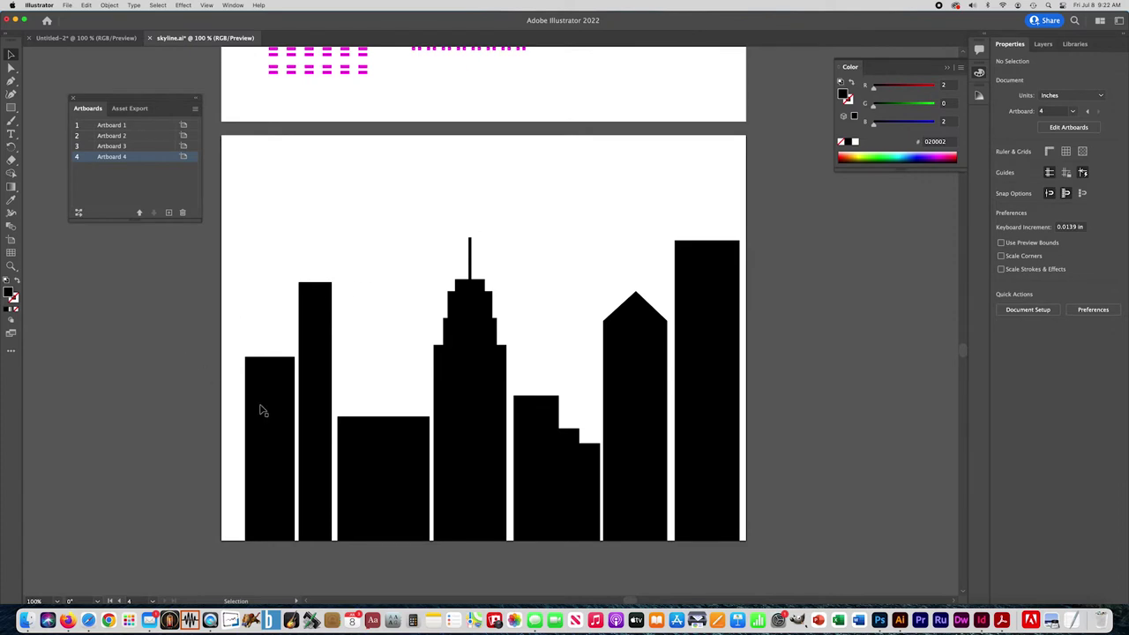
Select all the buildings and nudge the whole skyline slightly left.
{"action": "left_click", "coordinate": [511, 466]}
{"action": "left_click", "coordinate": [872, 536]}
{"action": "key", "text": "super+a"}
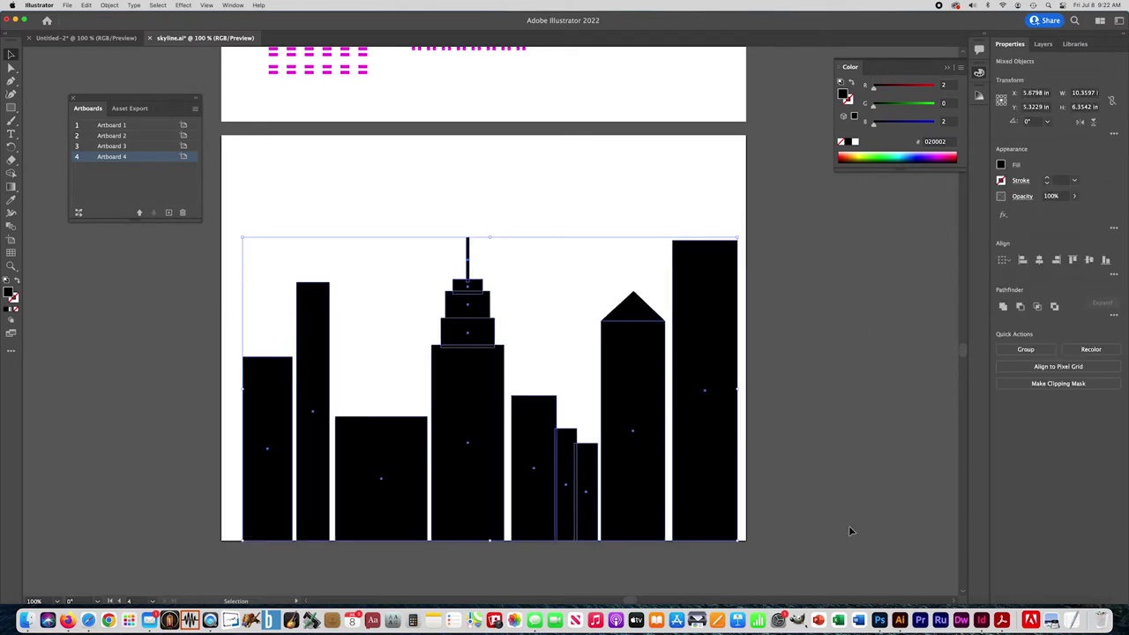
{"action": "key", "text": "Left"}
{"action": "key", "text": "Left"}
{"action": "key", "text": "Left"}
{"action": "key", "text": "Left"}
{"action": "key", "text": "Left"}
{"action": "key", "text": "Left"}
{"action": "key", "text": "Left"}
{"action": "key", "text": "Left"}
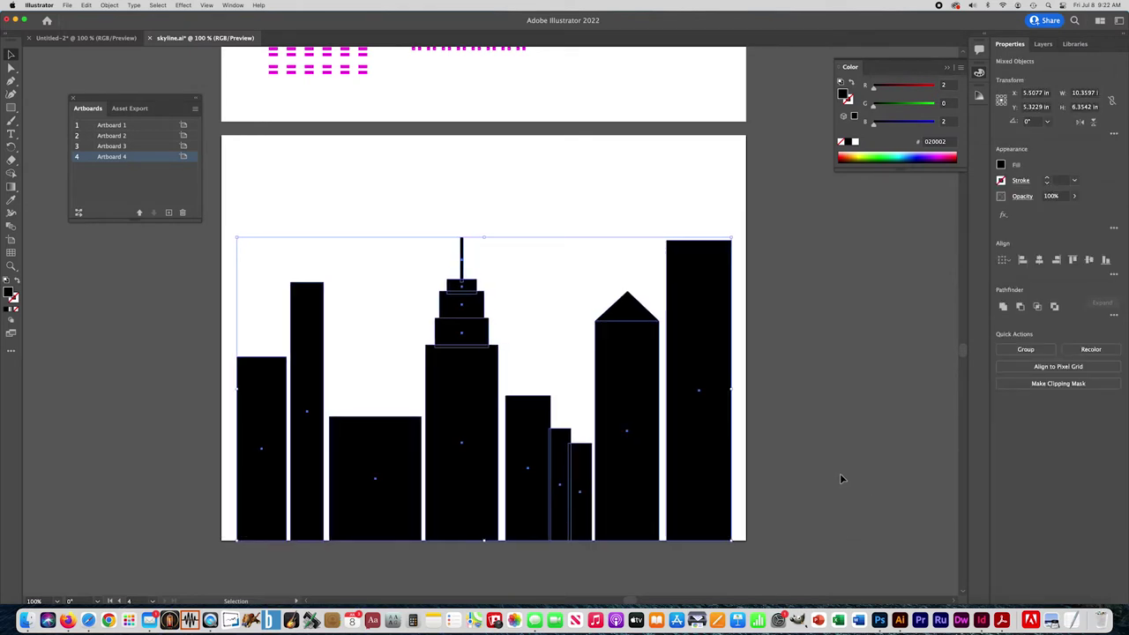
{"action": "left_click", "coordinate": [841, 475]}
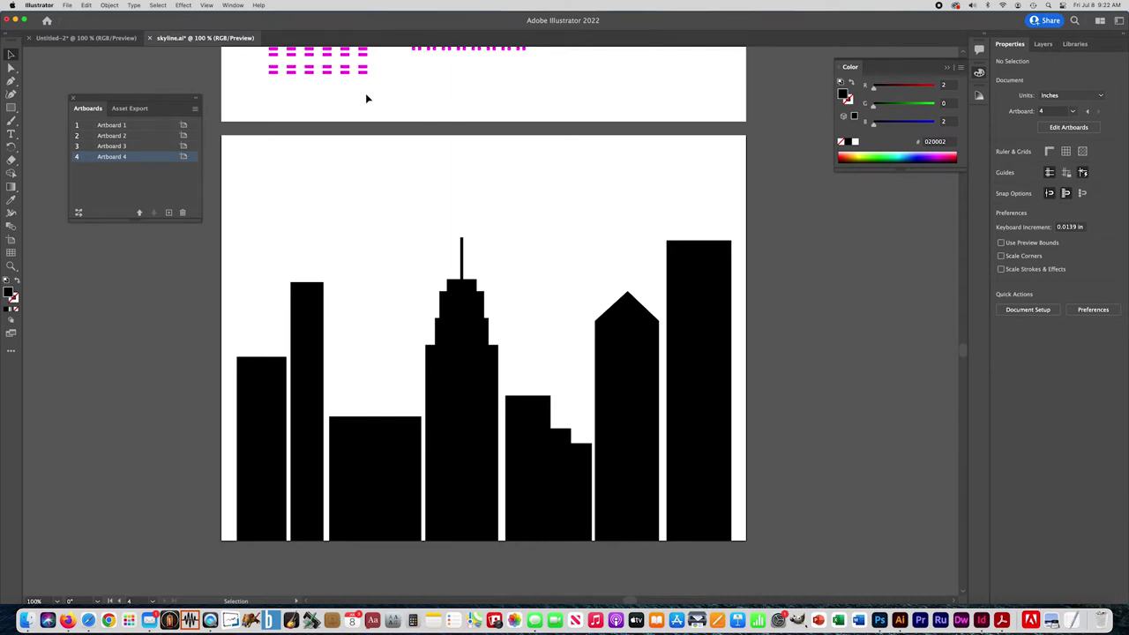
{"action": "key", "text": "super+minus"}
{"action": "key", "text": "super+minus"}
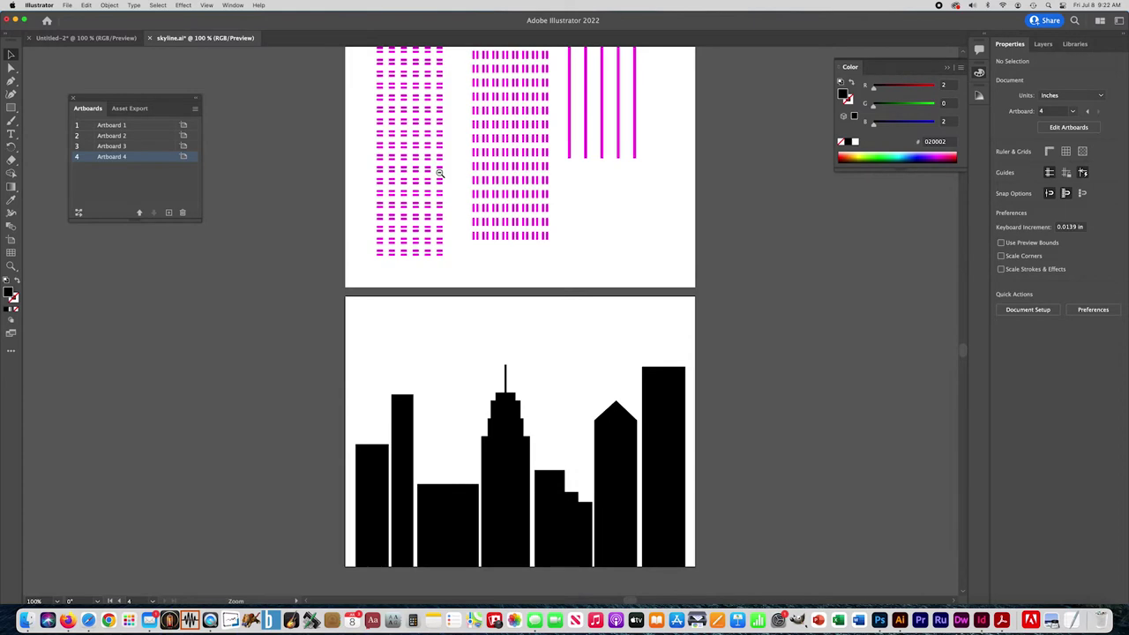
Paste a copy of the horizontal stripe pattern and shrink it over the tall right-hand building.
{"action": "left_click_drag", "start_coordinate": [431, 200], "coordinate": [309, 186]}
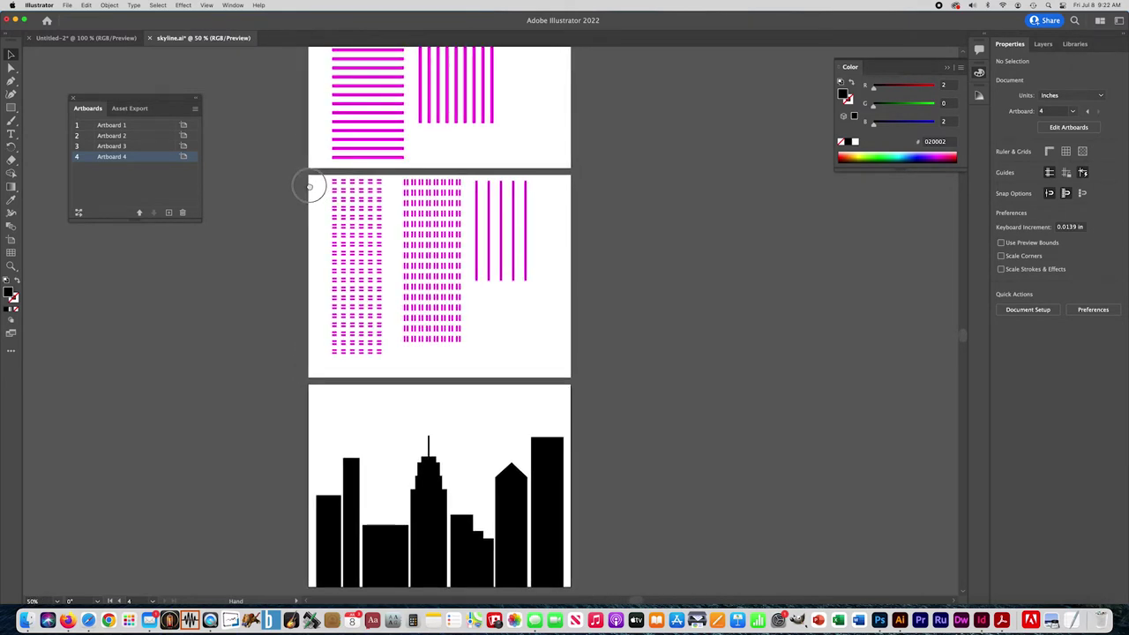
{"action": "left_click", "coordinate": [348, 108]}
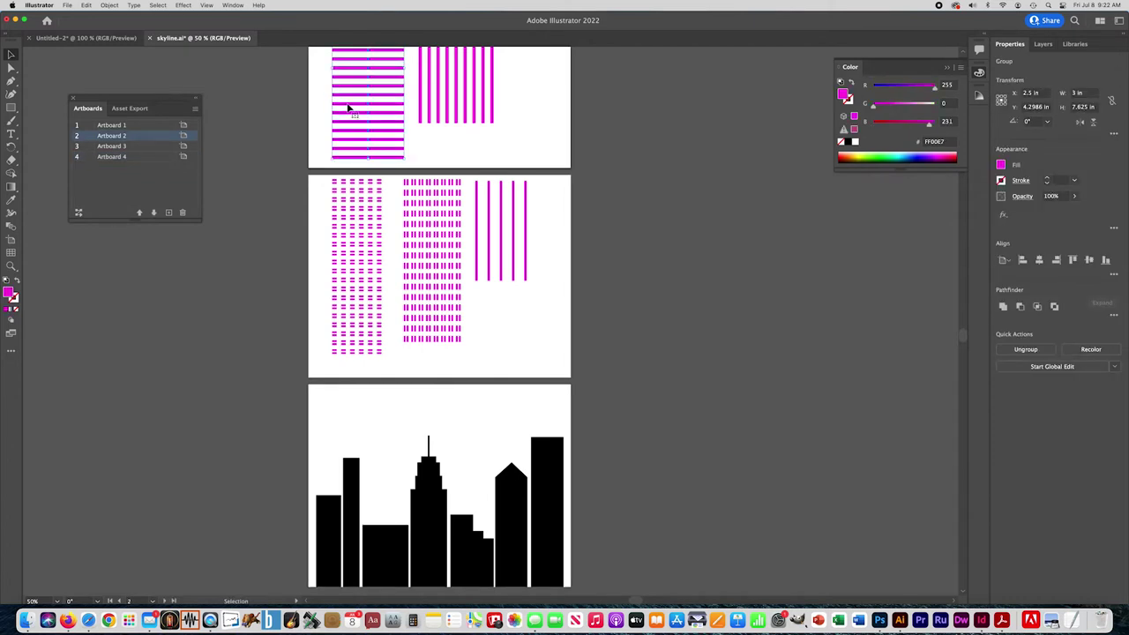
{"action": "key", "text": "super+v"}
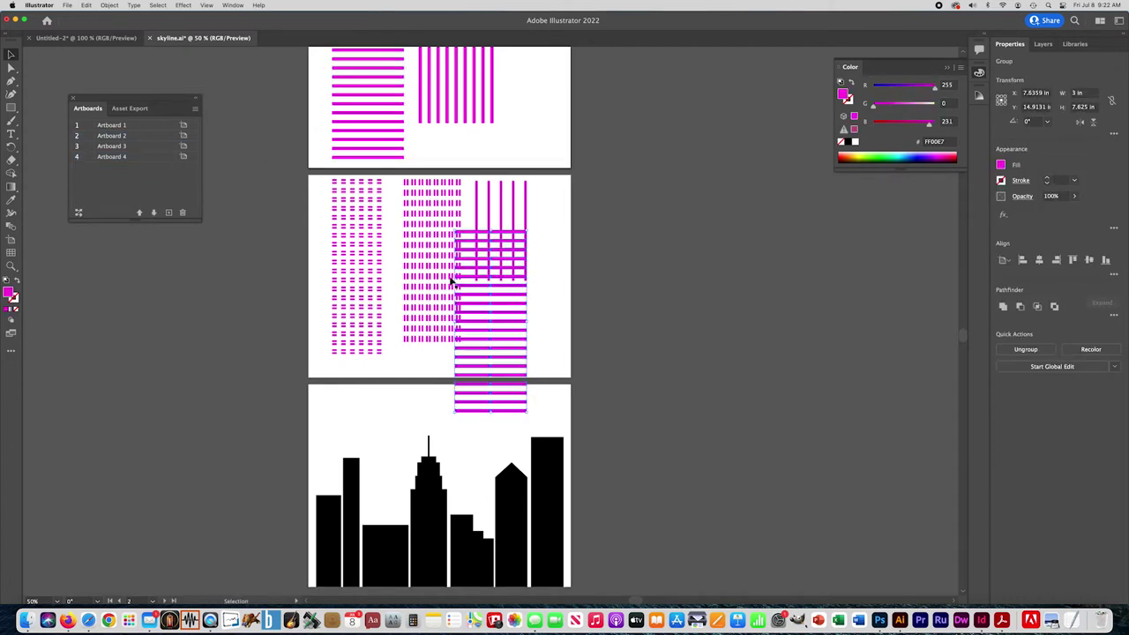
{"action": "left_click_drag", "start_coordinate": [473, 300], "coordinate": [546, 427]}
{"action": "left_click_drag", "start_coordinate": [728, 408], "coordinate": [736, 192]}
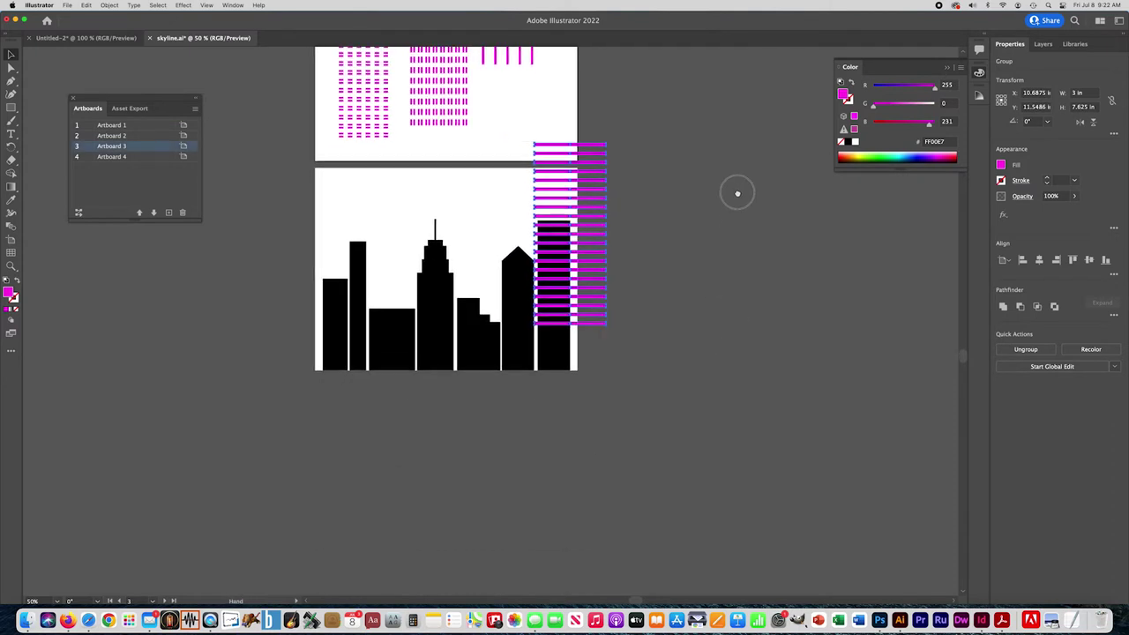
{"action": "key", "text": "super+equal"}
{"action": "left_click_drag", "start_coordinate": [486, 156], "coordinate": [490, 257]}
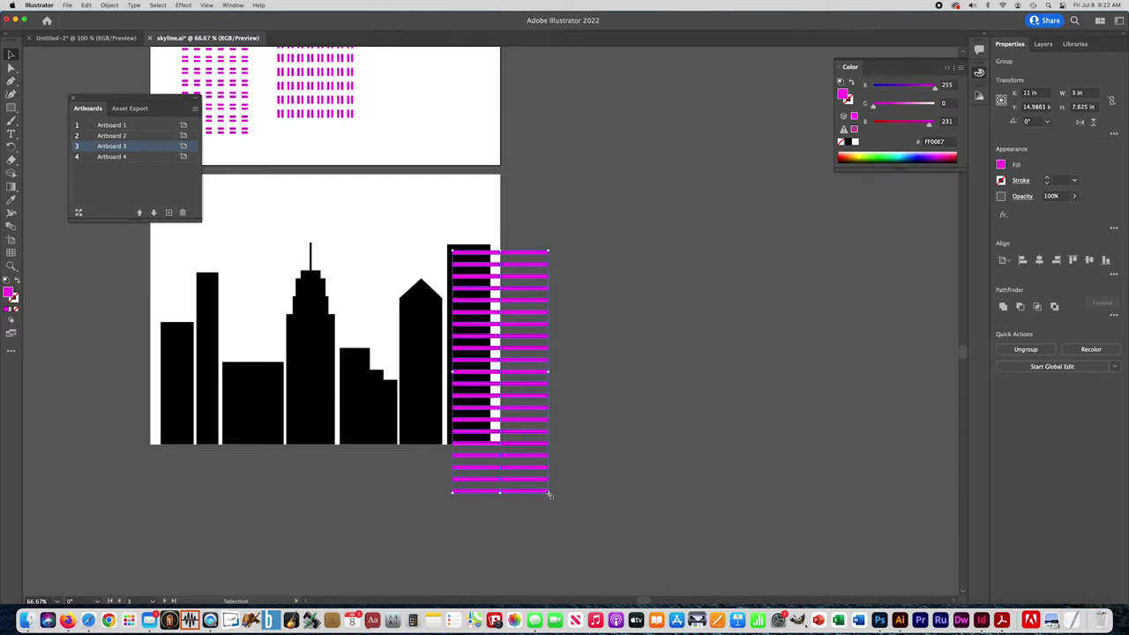
{"action": "left_click_drag", "start_coordinate": [549, 495], "coordinate": [477, 289]}
{"action": "key", "text": "z"}
Centre the stripe group horizontally on the black building.
{"action": "key", "text": "v"}
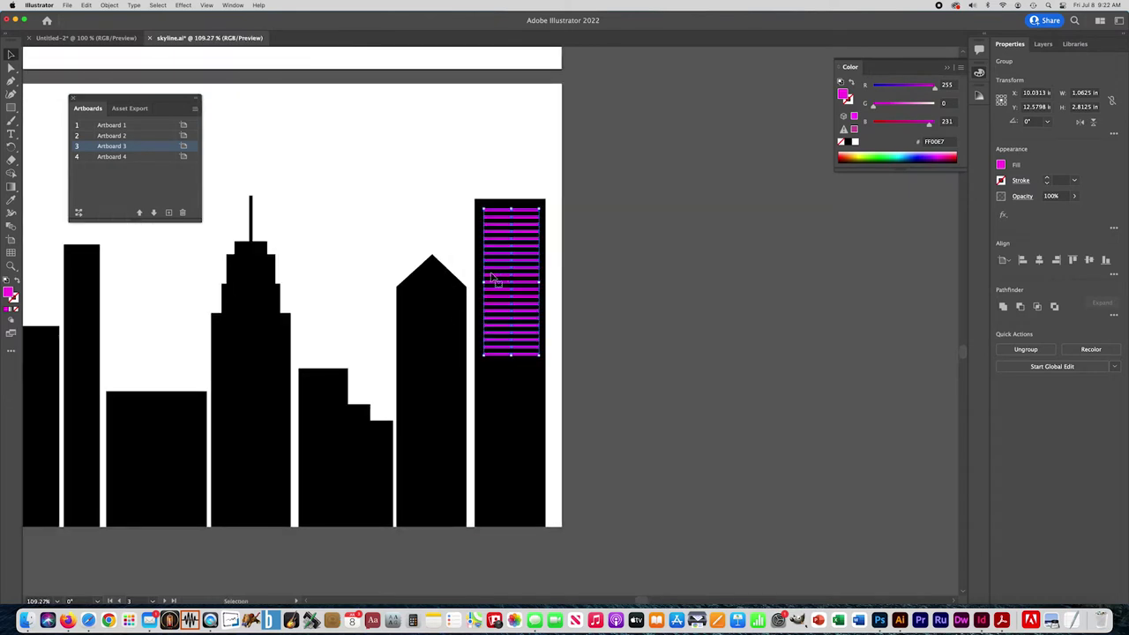
{"action": "left_click", "coordinate": [480, 280]}
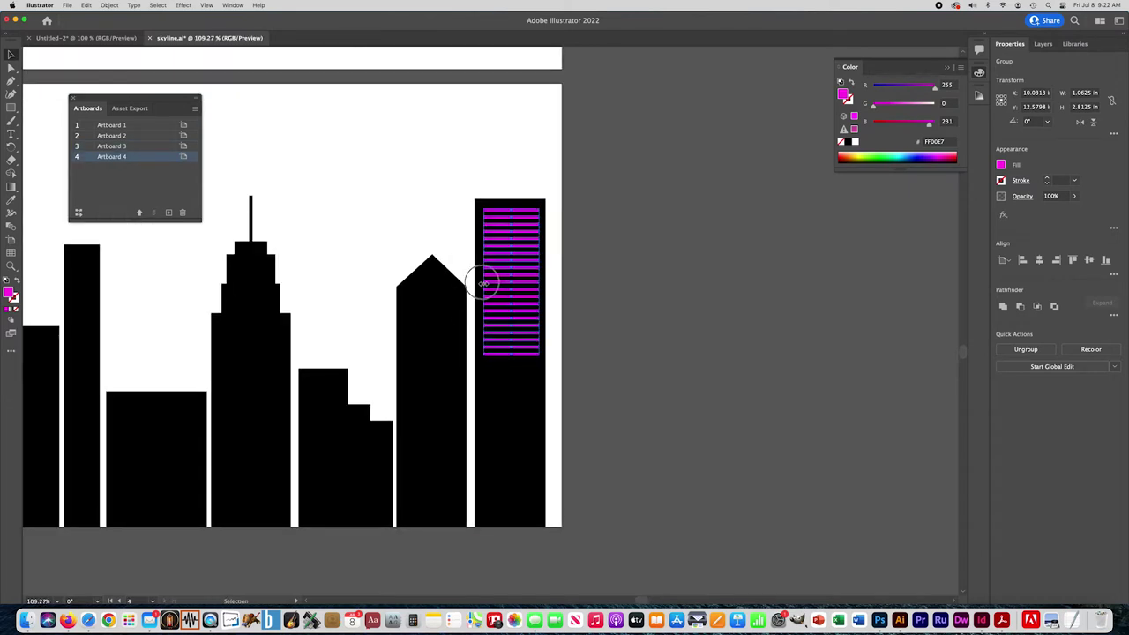
{"action": "left_click", "coordinate": [479, 274]}
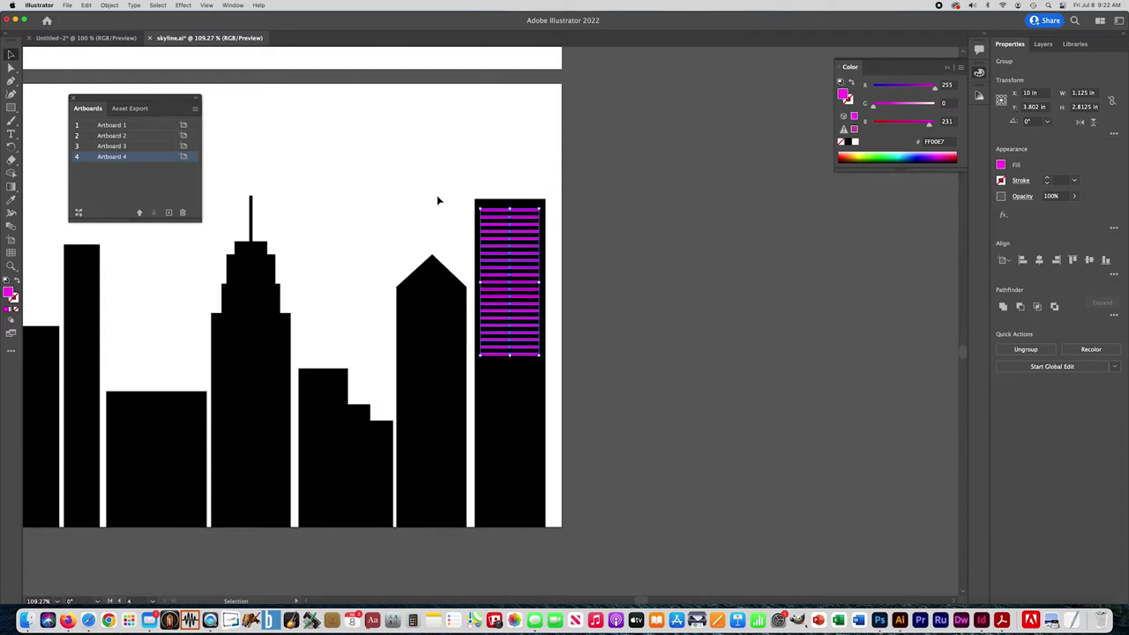
{"action": "left_click", "coordinate": [544, 254], "text": "shift"}
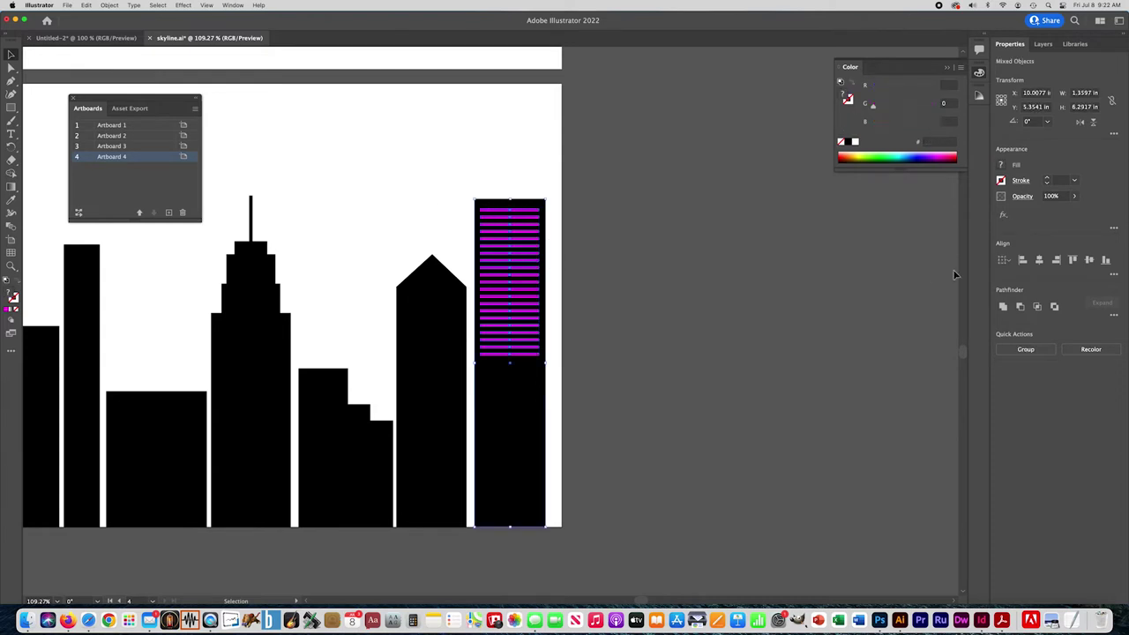
{"action": "left_click", "coordinate": [1039, 261]}
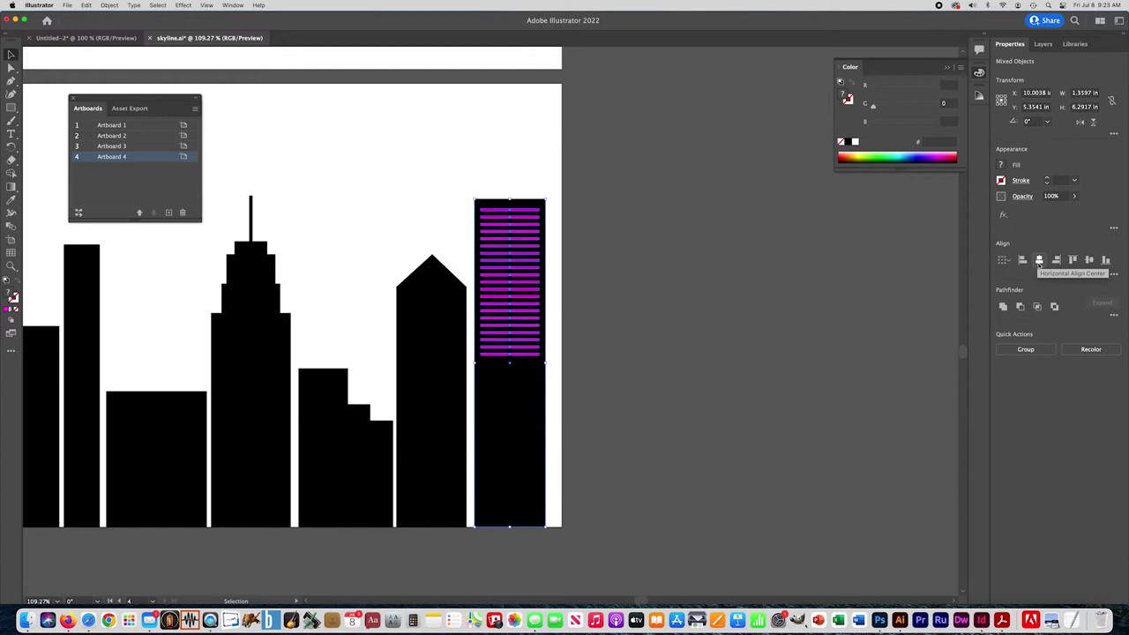
{"action": "left_click", "coordinate": [480, 113]}
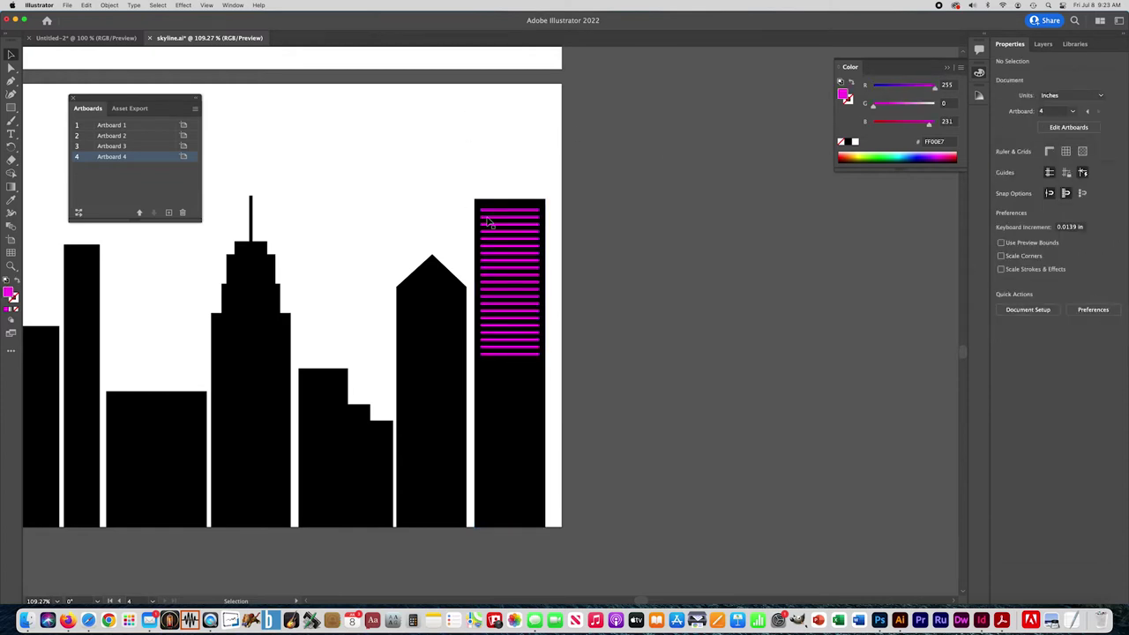
Duplicate the stripe group straight down the building below the first copy.
{"action": "left_click", "coordinate": [500, 216]}
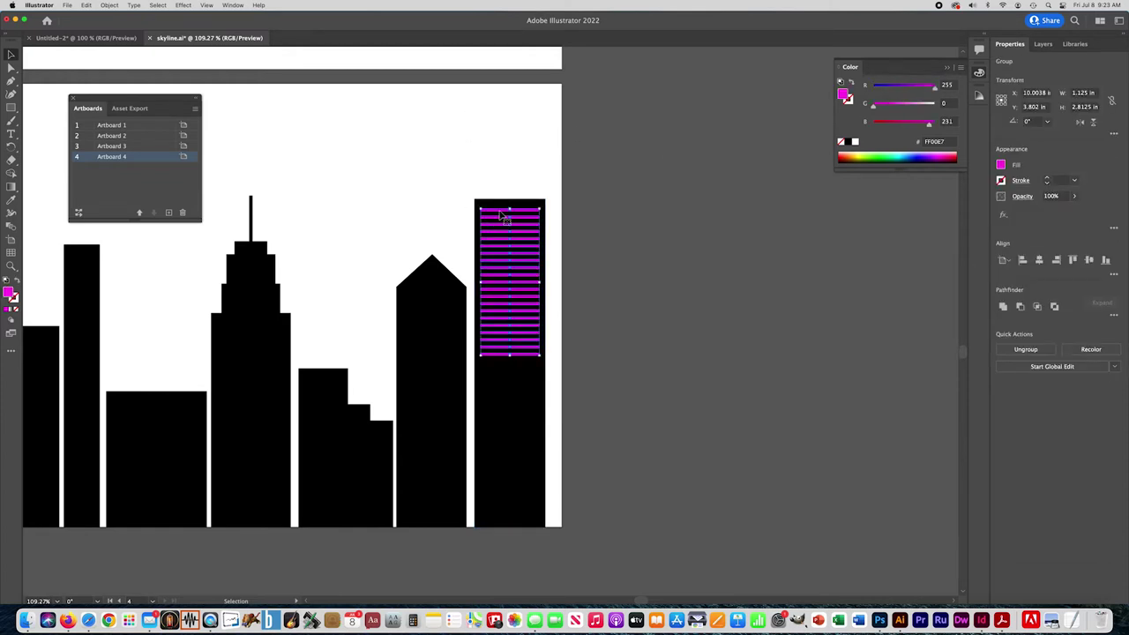
{"action": "left_click_drag", "start_coordinate": [500, 214], "coordinate": [510, 367]}
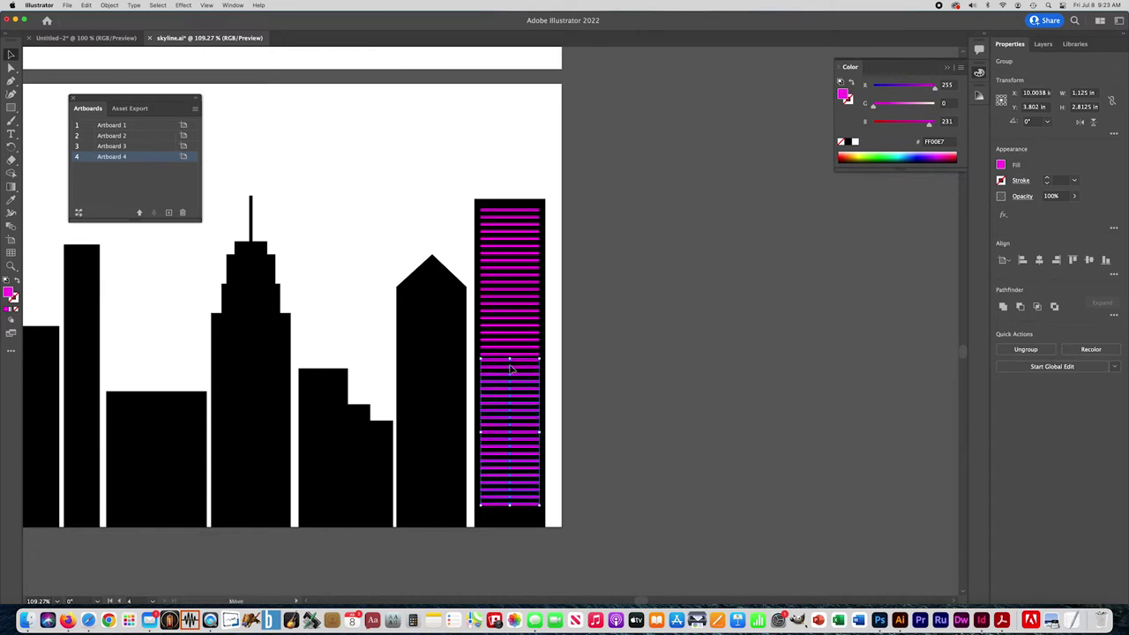
{"action": "left_click", "coordinate": [658, 302]}
{"action": "key", "text": "z"}
{"action": "left_click", "coordinate": [532, 389]}
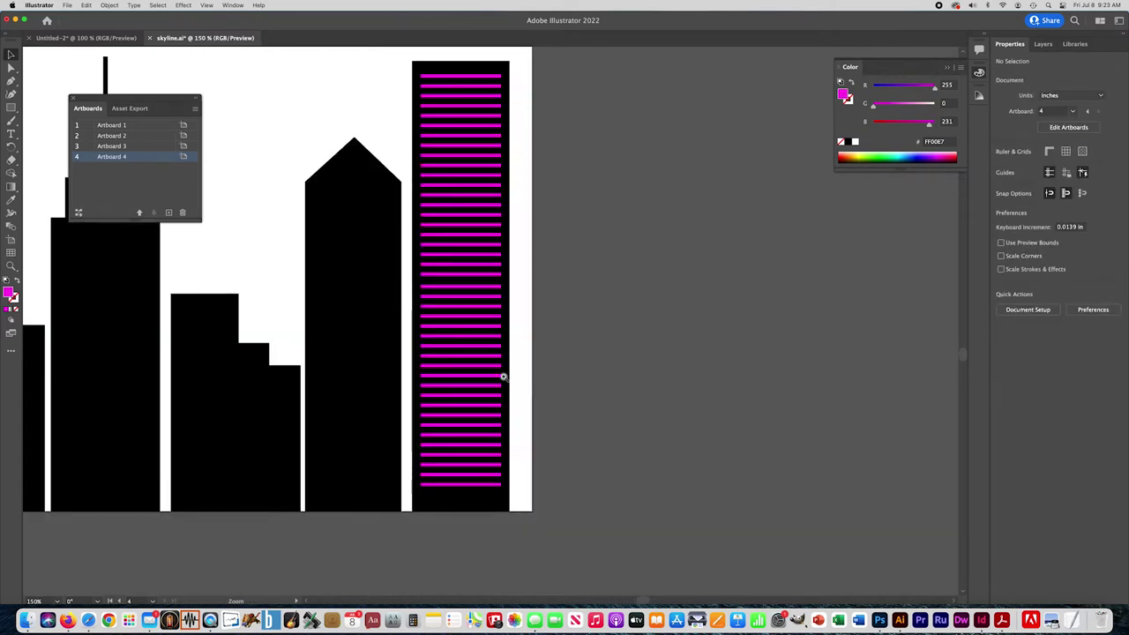
Nudge the lower stripe group up into place and turn off Snap to Grid.
{"action": "left_click", "coordinate": [448, 325]}
{"action": "key", "text": "v"}
{"action": "left_click_drag", "start_coordinate": [474, 298], "coordinate": [472, 297]}
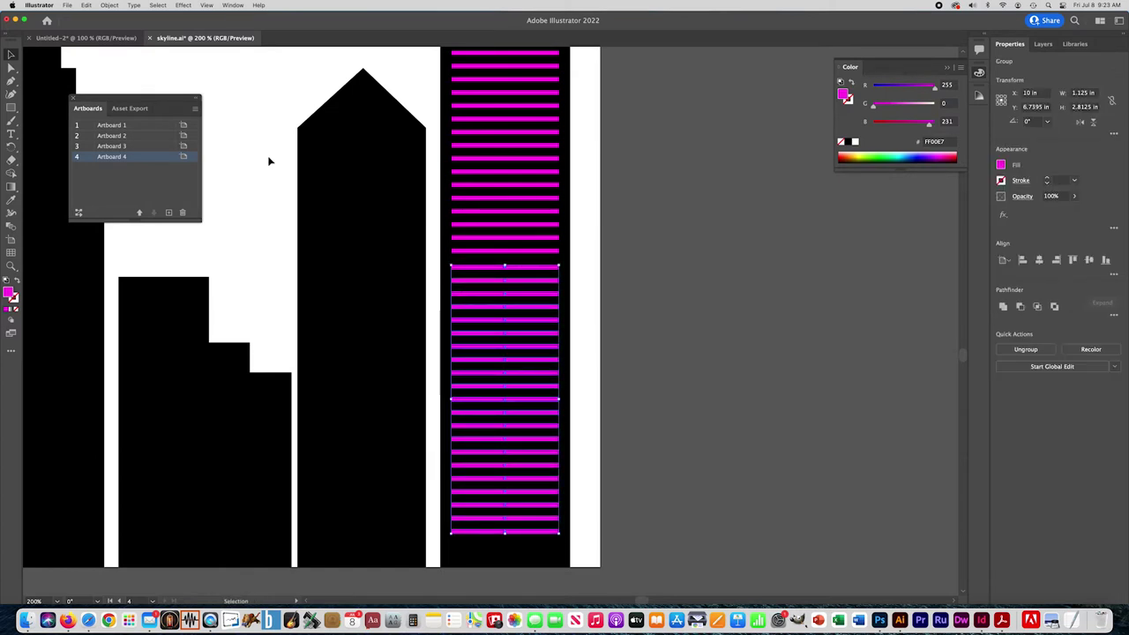
{"action": "left_click", "coordinate": [210, 5]}
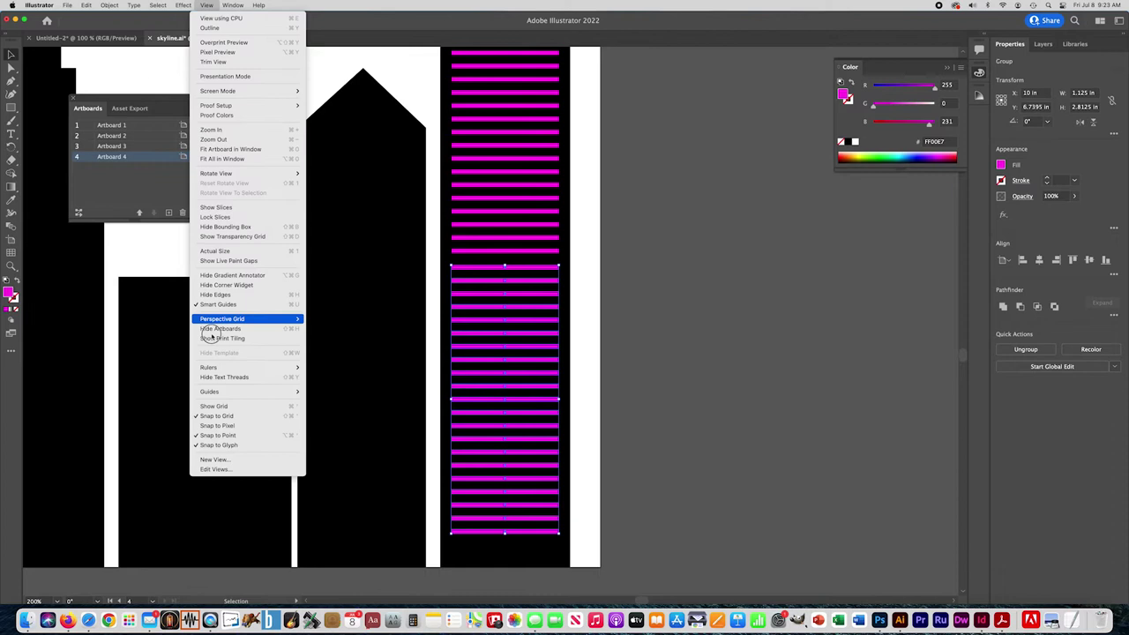
{"action": "left_click", "coordinate": [221, 415]}
{"action": "left_click_drag", "start_coordinate": [477, 298], "coordinate": [476, 295]}
{"action": "left_click", "coordinate": [711, 288]}
Select both stripe groups and stretch them down to the building's base.
{"action": "key", "text": "z"}
{"action": "left_click", "coordinate": [676, 287], "text": "alt"}
{"action": "scroll", "coordinate": [617, 244], "scroll_direction": "left", "scroll_amount": 3}
{"action": "scroll", "coordinate": [618, 244], "scroll_direction": "down", "scroll_amount": 2}
{"action": "key", "text": "v"}
{"action": "left_click_drag", "start_coordinate": [376, 298], "coordinate": [466, 398]}
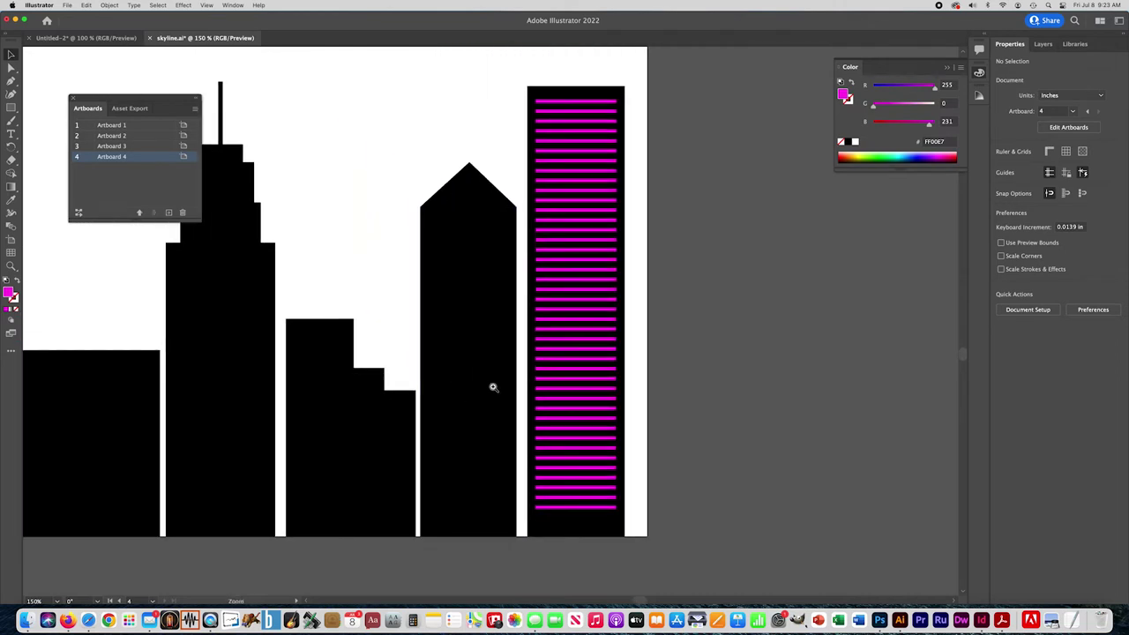
{"action": "left_click", "coordinate": [574, 515]}
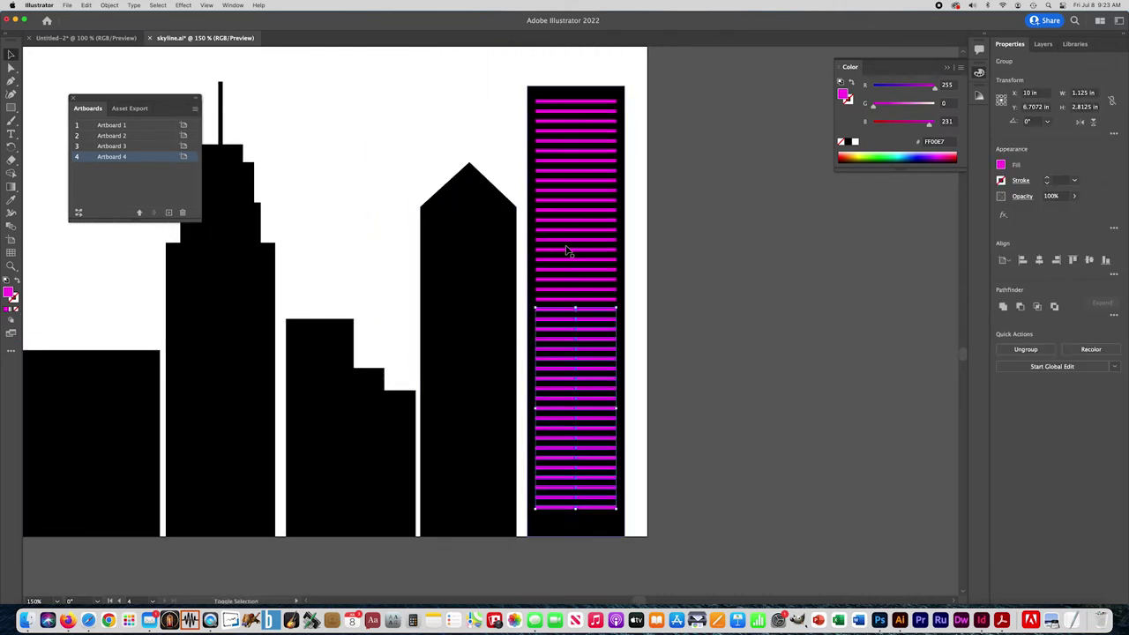
{"action": "left_click", "coordinate": [573, 291]}
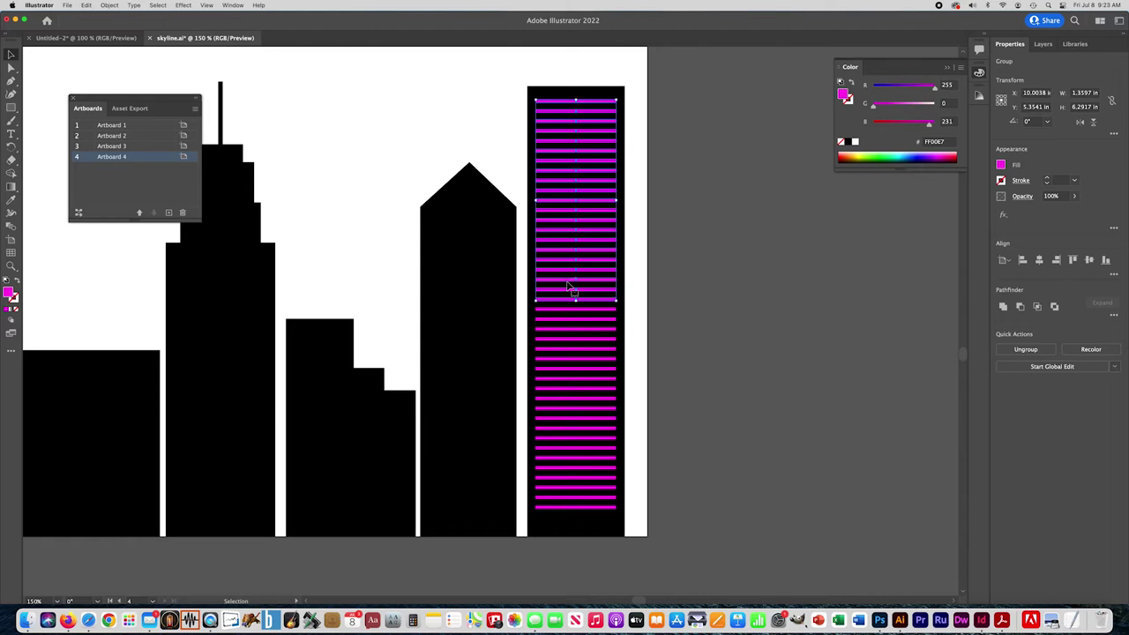
{"action": "left_click", "coordinate": [568, 316], "text": "shift"}
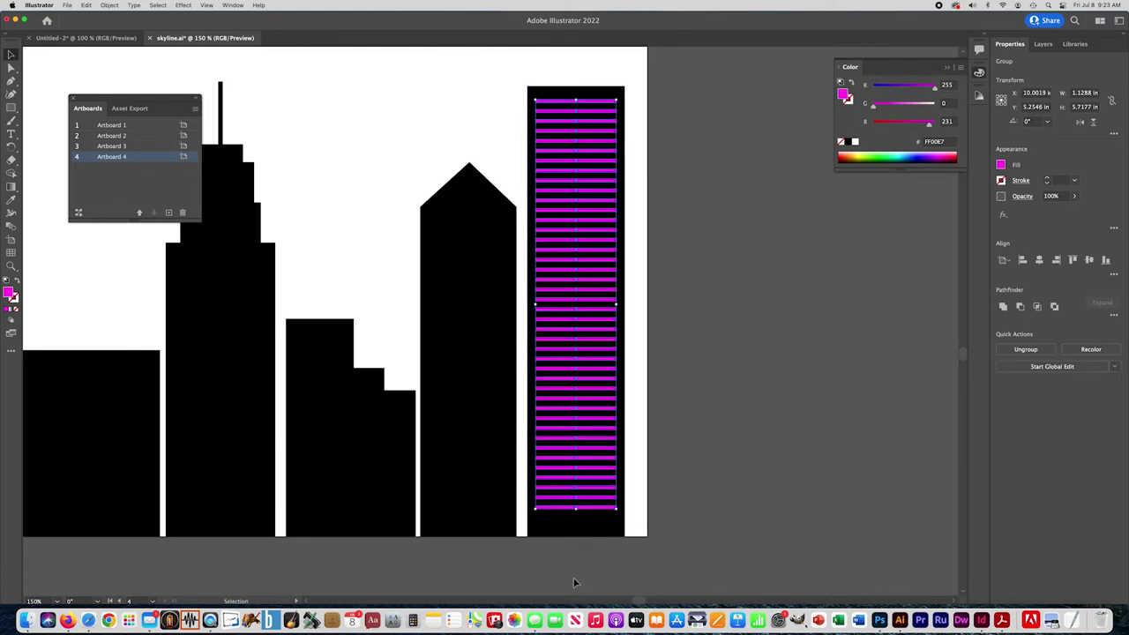
{"action": "left_click_drag", "start_coordinate": [576, 509], "coordinate": [578, 529]}
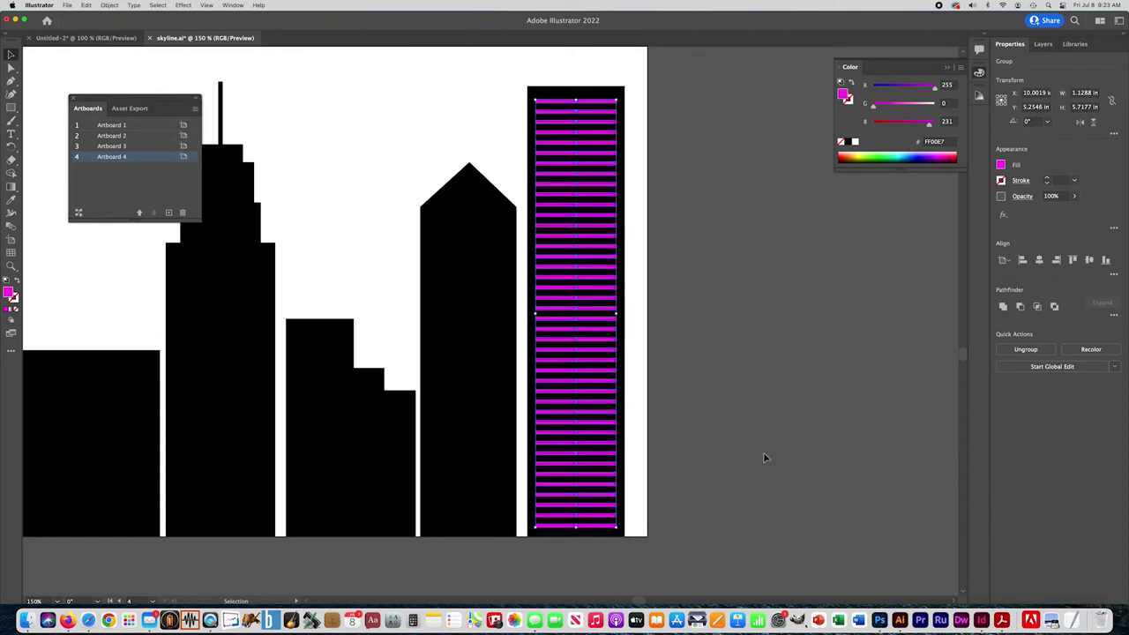
{"action": "left_click", "coordinate": [768, 456]}
{"action": "key", "text": "space"}
{"action": "key", "text": "super+minus"}
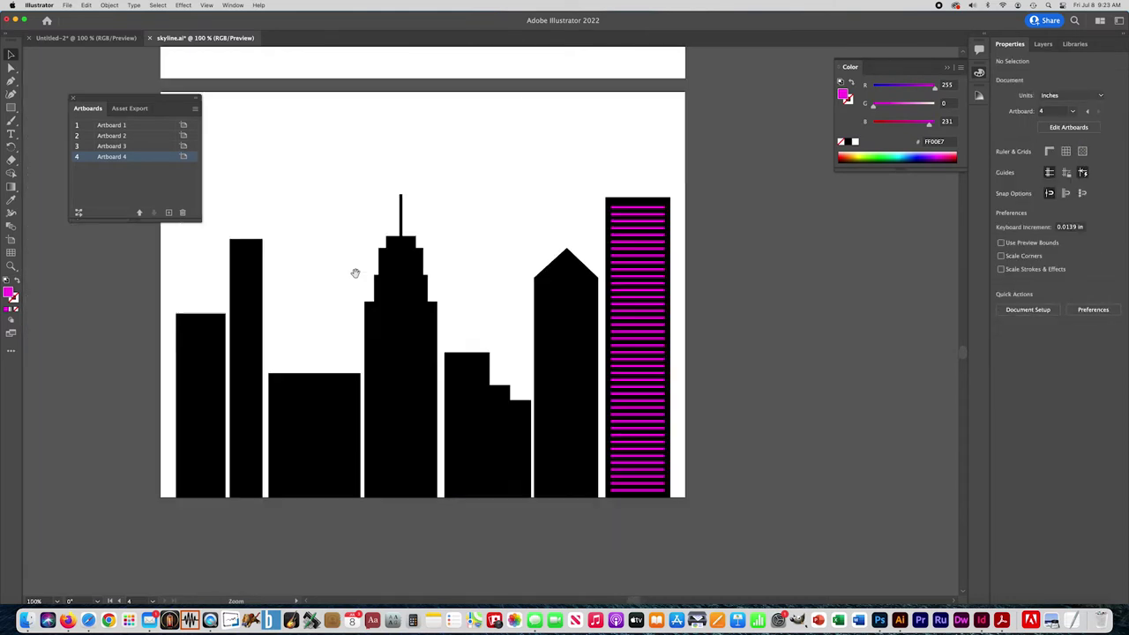
Copy the dashed window grid from Artboard 3 and place it onto the pointed-roof building.
{"action": "key", "text": "super+minus"}
{"action": "left_click_drag", "start_coordinate": [413, 258], "coordinate": [358, 310]}
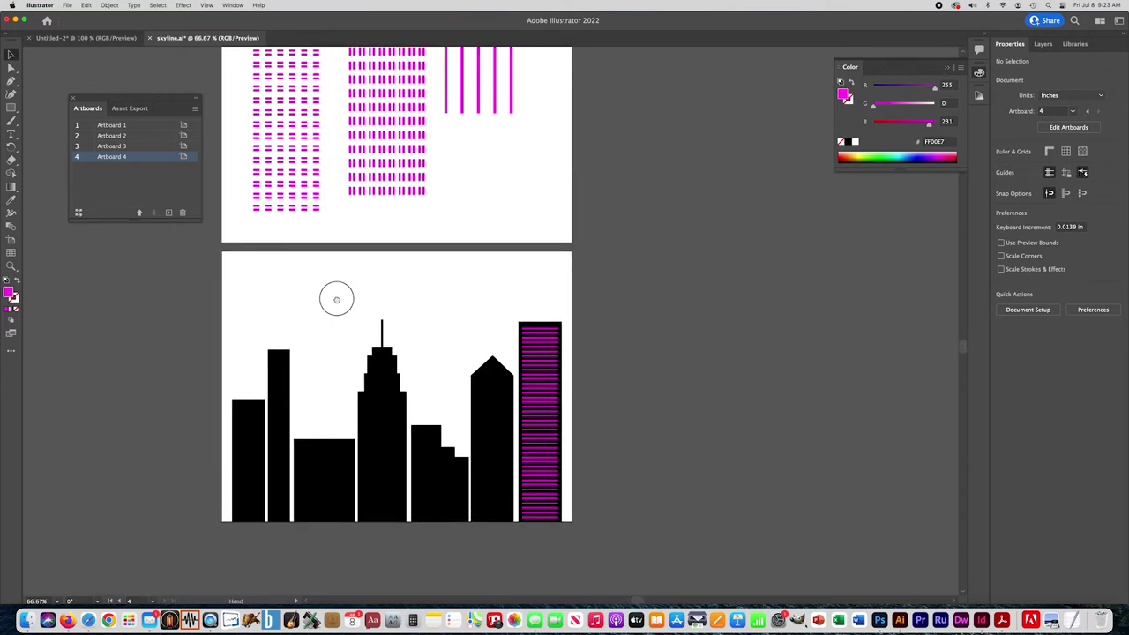
{"action": "left_click", "coordinate": [317, 212]}
{"action": "key", "text": "super+c"}
{"action": "key", "text": "super+v"}
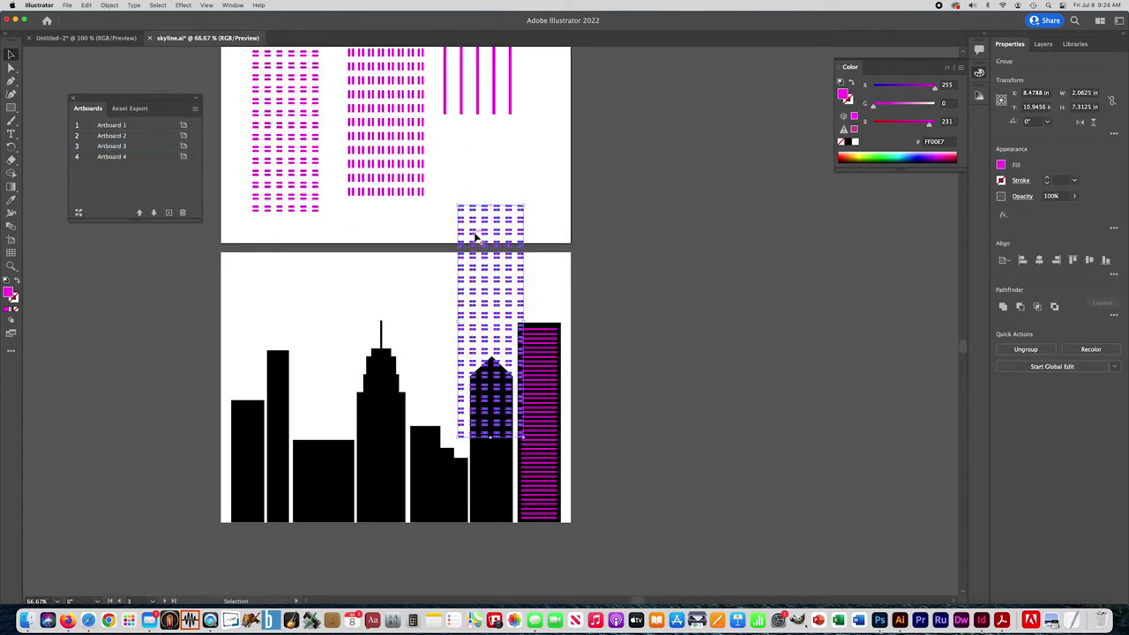
{"action": "left_click_drag", "start_coordinate": [467, 249], "coordinate": [484, 426]}
Scale and nudge the dashed grid so it fills the pointed-roof building down to near its base.
{"action": "scroll", "coordinate": [436, 308], "scroll_direction": "down", "scroll_amount": 5}
{"action": "left_click_drag", "start_coordinate": [549, 520], "coordinate": [517, 415]}
{"action": "left_click", "coordinate": [675, 411]}
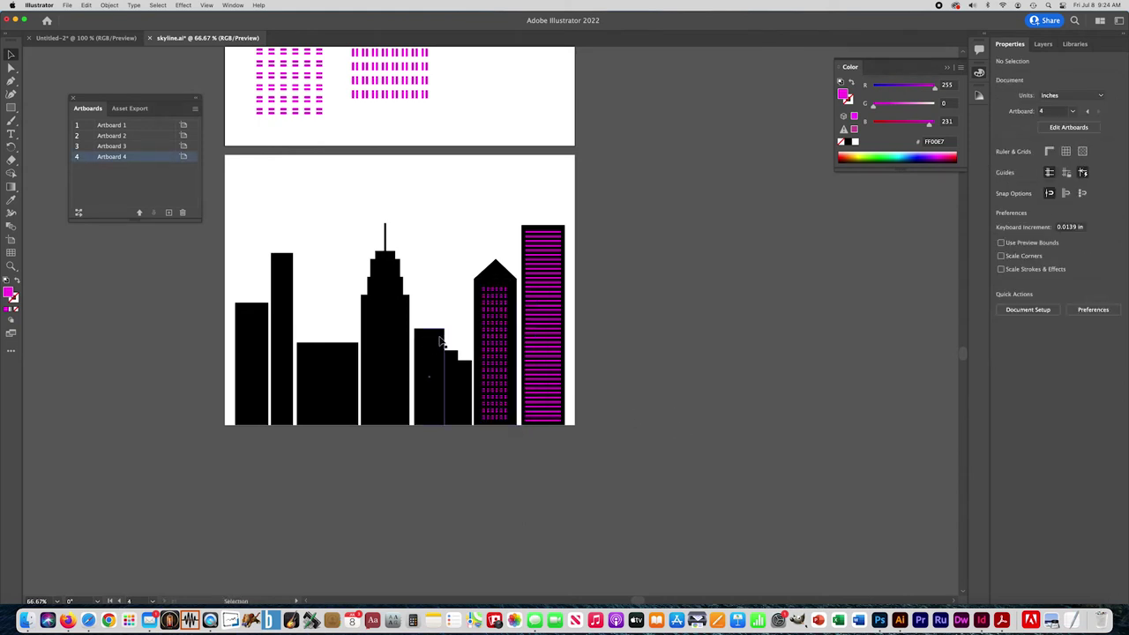
{"action": "left_click", "coordinate": [499, 351]}
{"action": "left_click", "coordinate": [456, 324]}
{"action": "left_click_drag", "start_coordinate": [435, 186], "coordinate": [434, 160]}
{"action": "left_click_drag", "start_coordinate": [483, 430], "coordinate": [497, 433]}
{"action": "left_click", "coordinate": [366, 209]}
Zoom out to bring the pattern artboards above back into view.
{"action": "left_click", "coordinate": [366, 208], "text": "alt"}
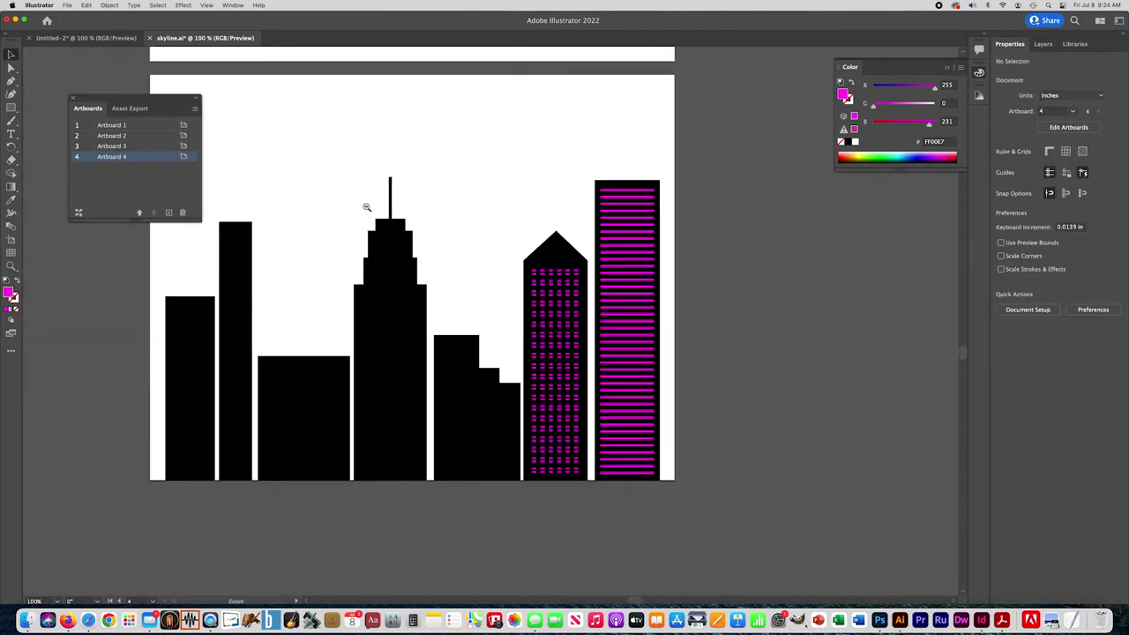
{"action": "scroll", "coordinate": [380, 234], "scroll_direction": "left", "scroll_amount": 3}
{"action": "key", "text": "super+minus"}
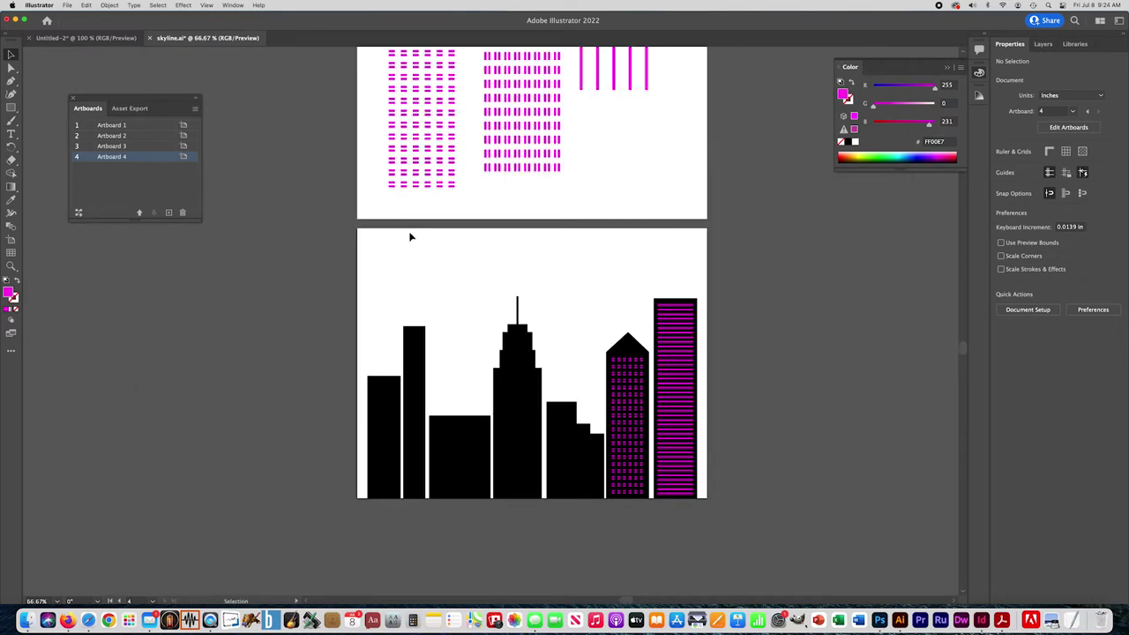
{"action": "scroll", "coordinate": [414, 232], "scroll_direction": "up", "scroll_amount": 10}
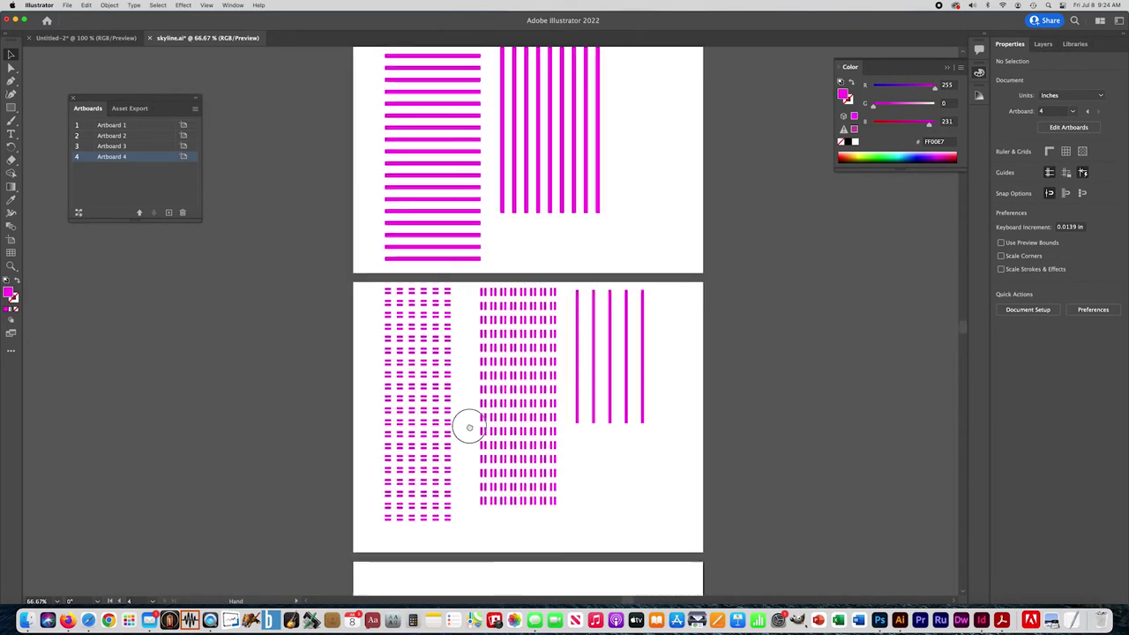
Paste the square-dot window pattern from the upper artboard onto the stepped building.
{"action": "left_click", "coordinate": [441, 77]}
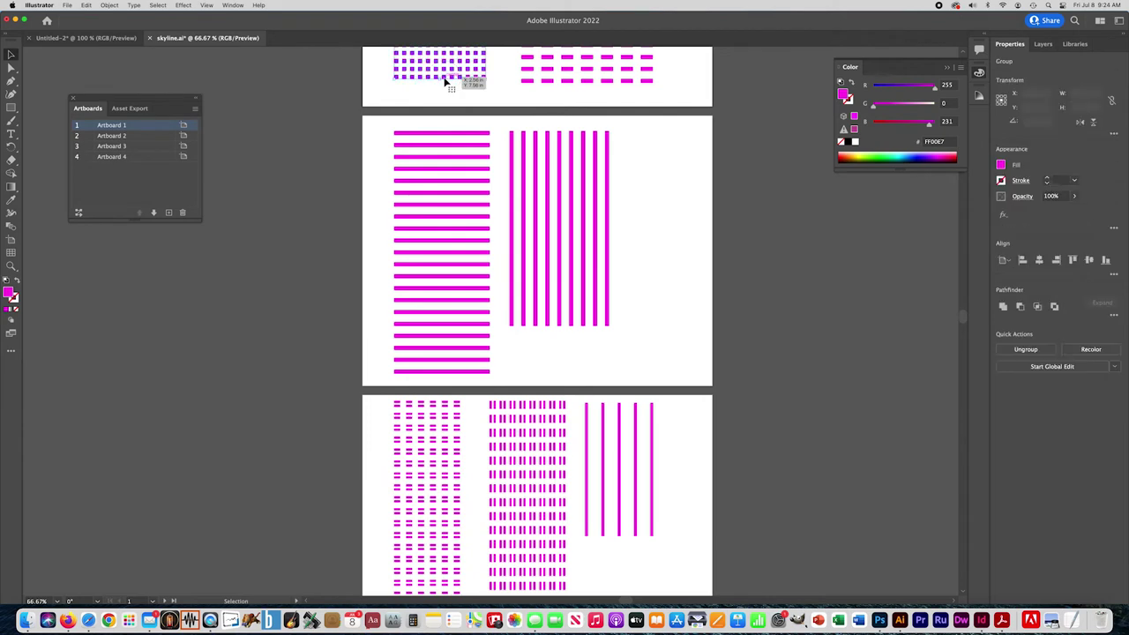
{"action": "left_click", "coordinate": [333, 334]}
{"action": "scroll", "coordinate": [333, 333], "scroll_direction": "down", "scroll_amount": 12}
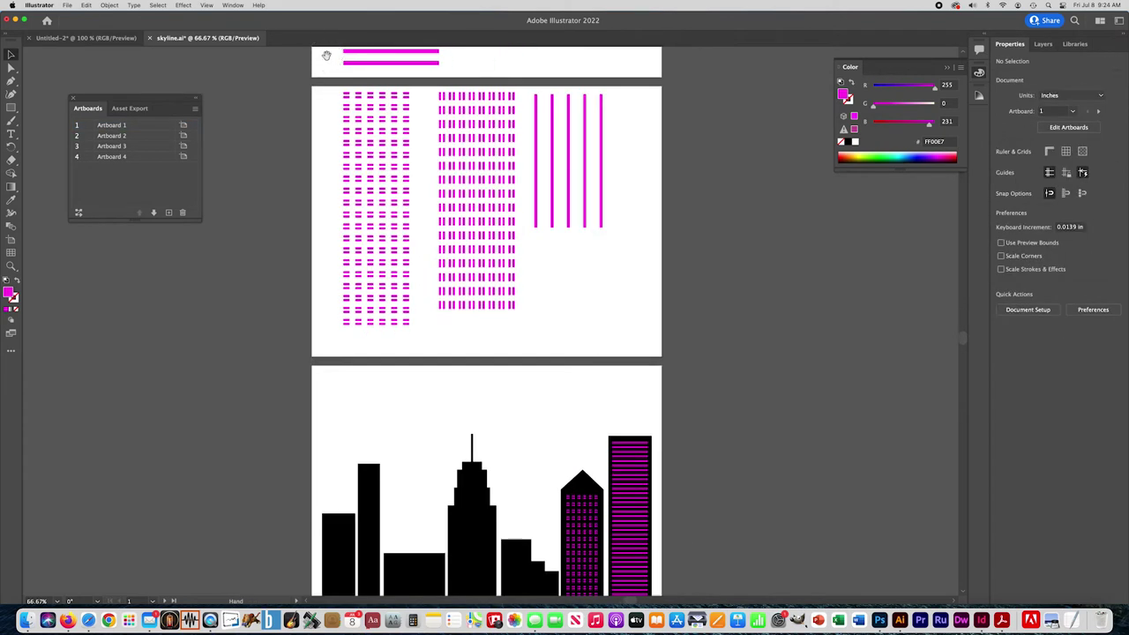
{"action": "key", "text": "super+v"}
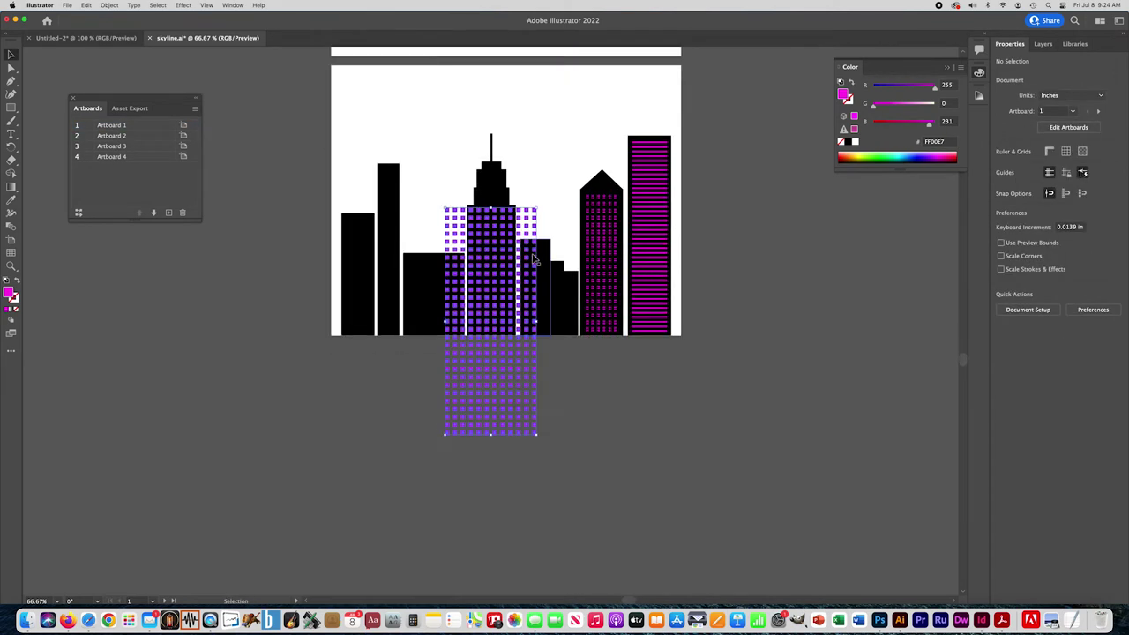
{"action": "left_click_drag", "start_coordinate": [478, 276], "coordinate": [556, 311]}
Resize the square-dot pattern to fit the stepped building's width and reach its base.
{"action": "left_click", "coordinate": [561, 319]}
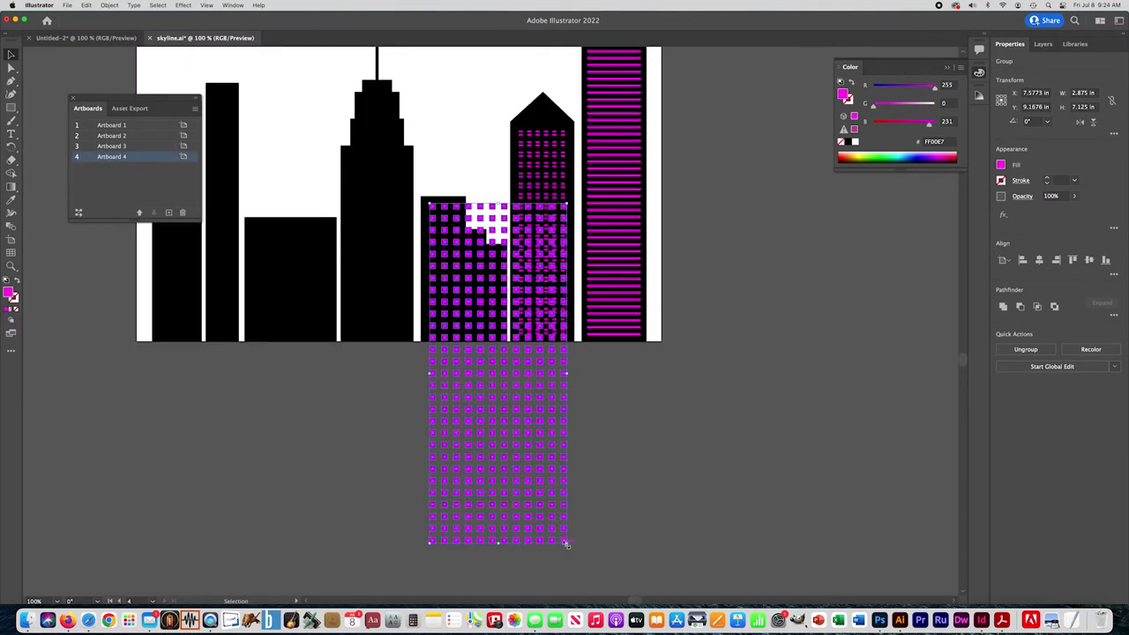
{"action": "left_click_drag", "start_coordinate": [566, 543], "coordinate": [464, 321]}
{"action": "key", "text": "super+equal"}
{"action": "key", "text": "super+equal"}
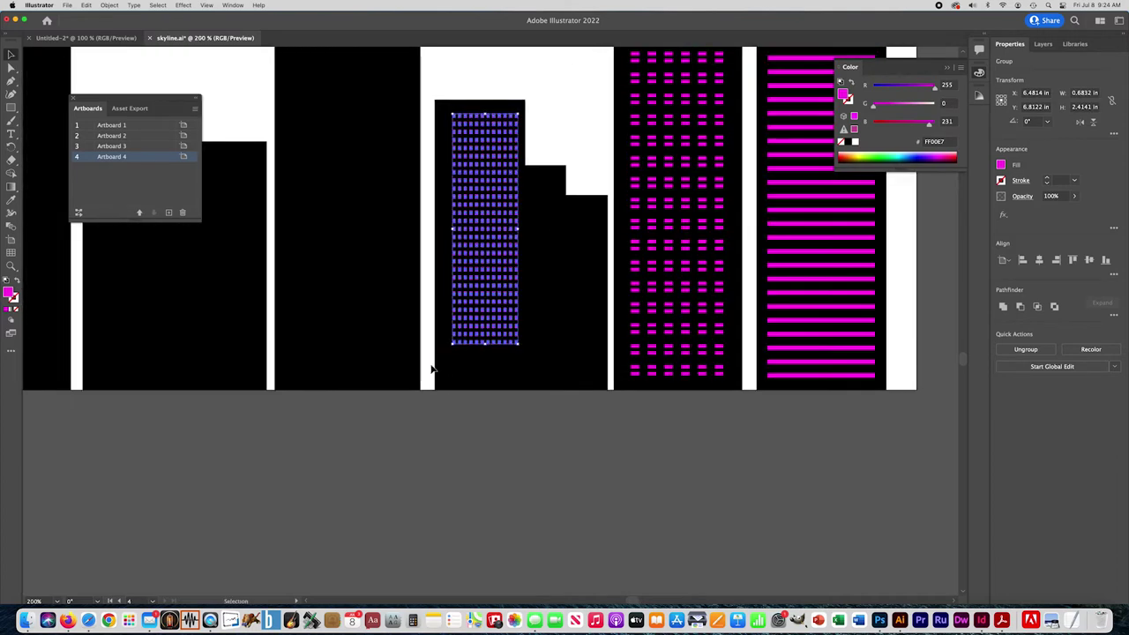
{"action": "left_click_drag", "start_coordinate": [450, 347], "coordinate": [442, 383]}
{"action": "left_click", "coordinate": [421, 445]}
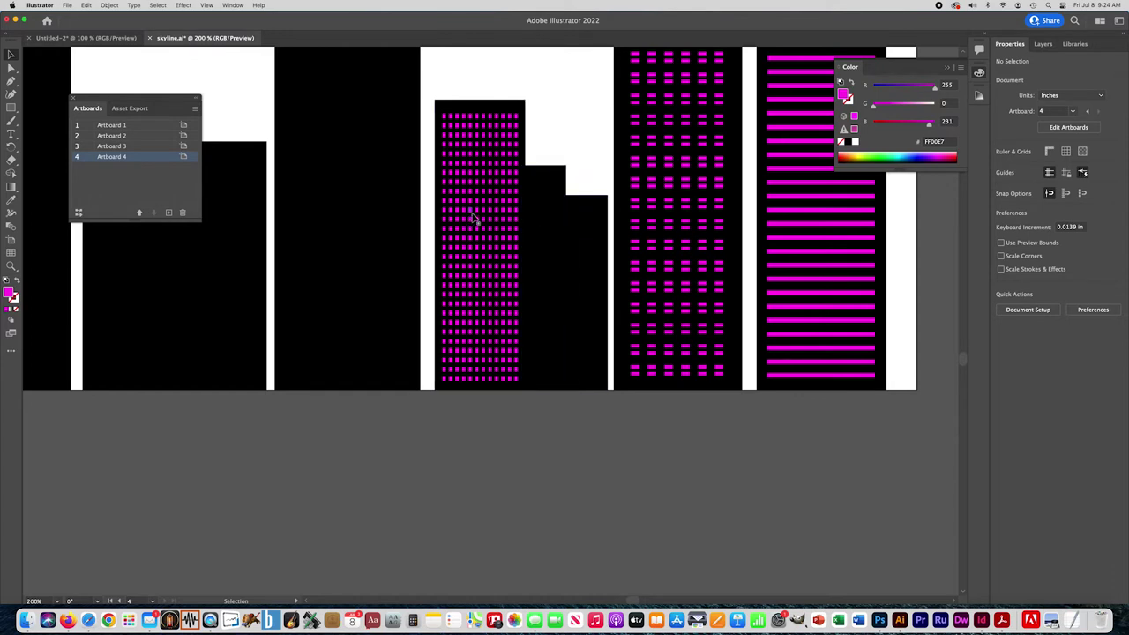
Alt-drag a copy of the magenta window grid onto the stepped building's middle block.
{"action": "left_click", "coordinate": [478, 216]}
{"action": "left_click_drag", "start_coordinate": [478, 217], "coordinate": [566, 221]}
{"action": "left_click", "coordinate": [457, 431]}
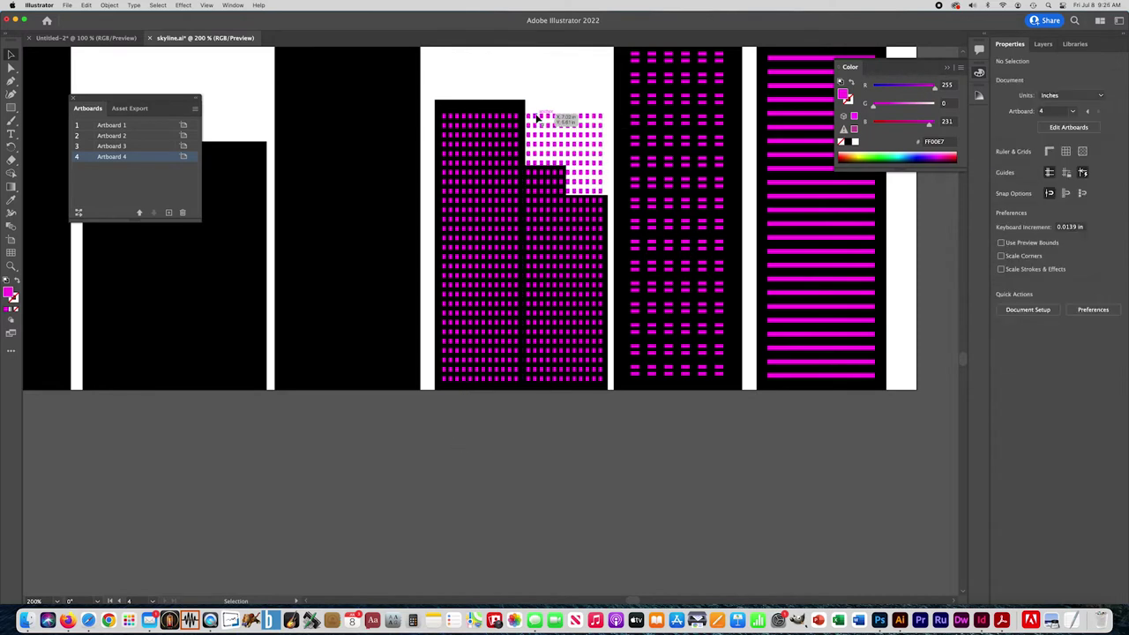
Delete the window squares spilling above the stepped building's outline.
{"action": "left_click", "coordinate": [10, 68]}
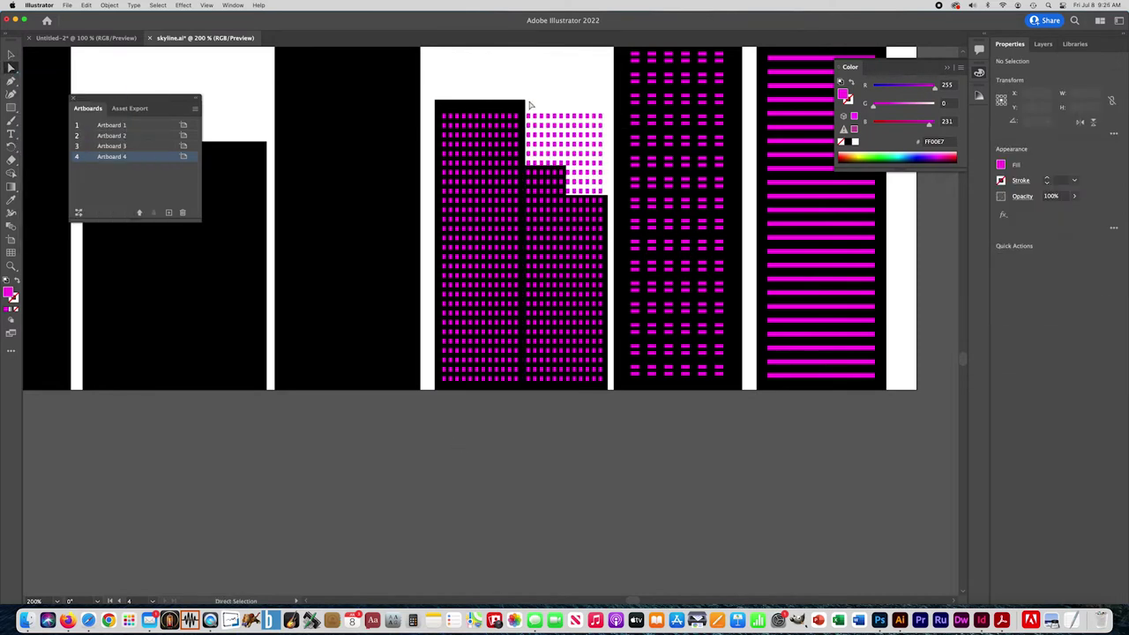
{"action": "left_click_drag", "start_coordinate": [530, 106], "coordinate": [603, 168]}
{"action": "key", "text": "Delete"}
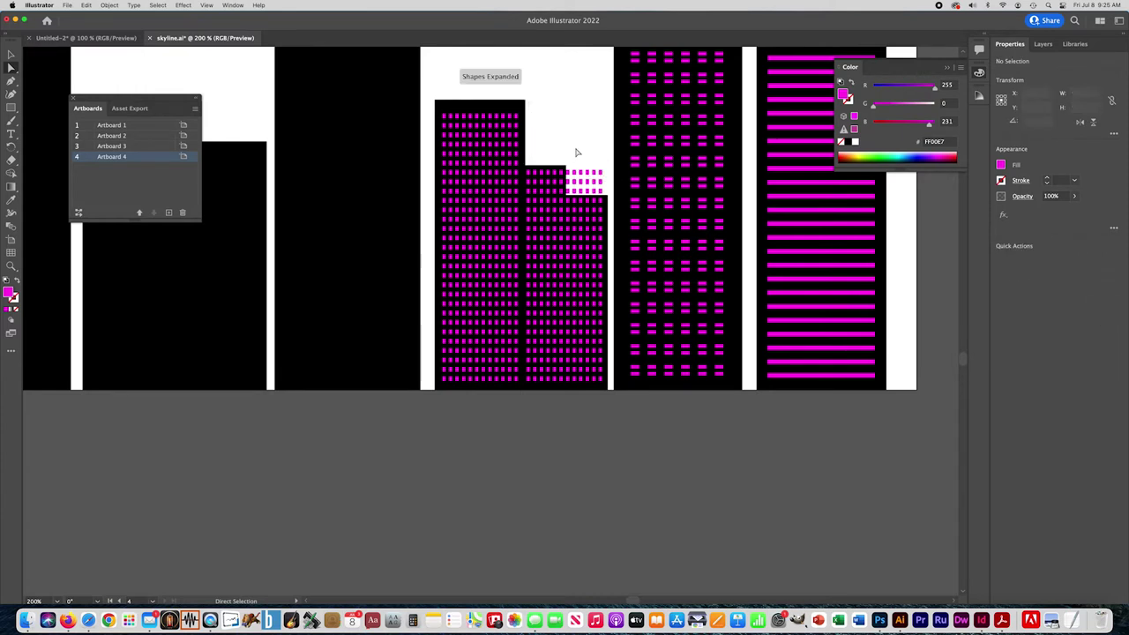
{"action": "left_click", "coordinate": [582, 181]}
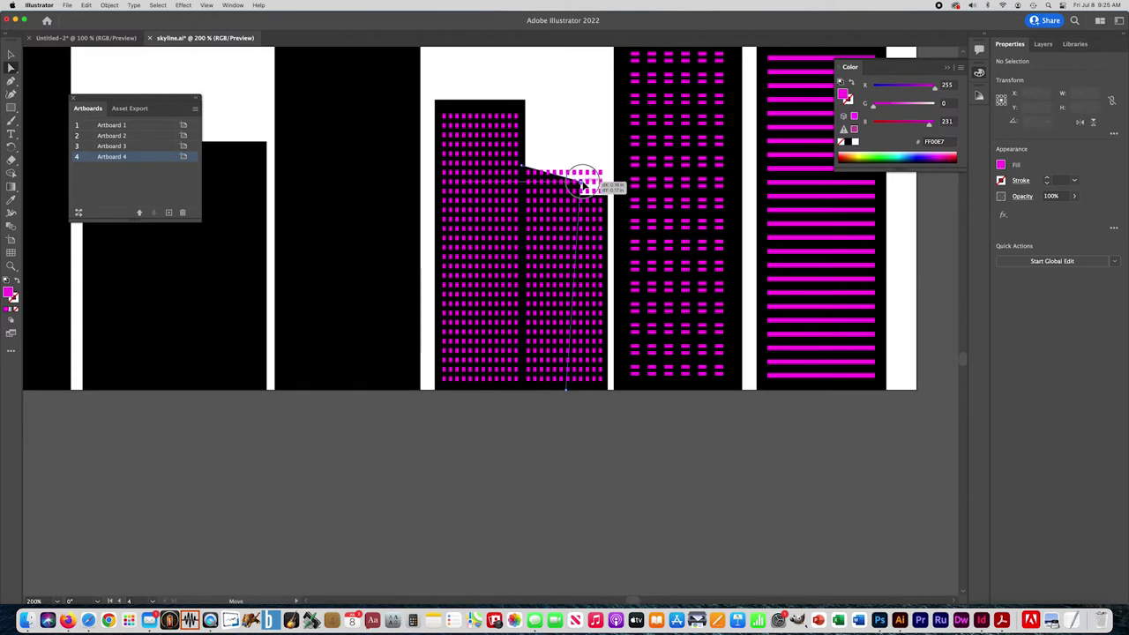
{"action": "left_click", "coordinate": [591, 152]}
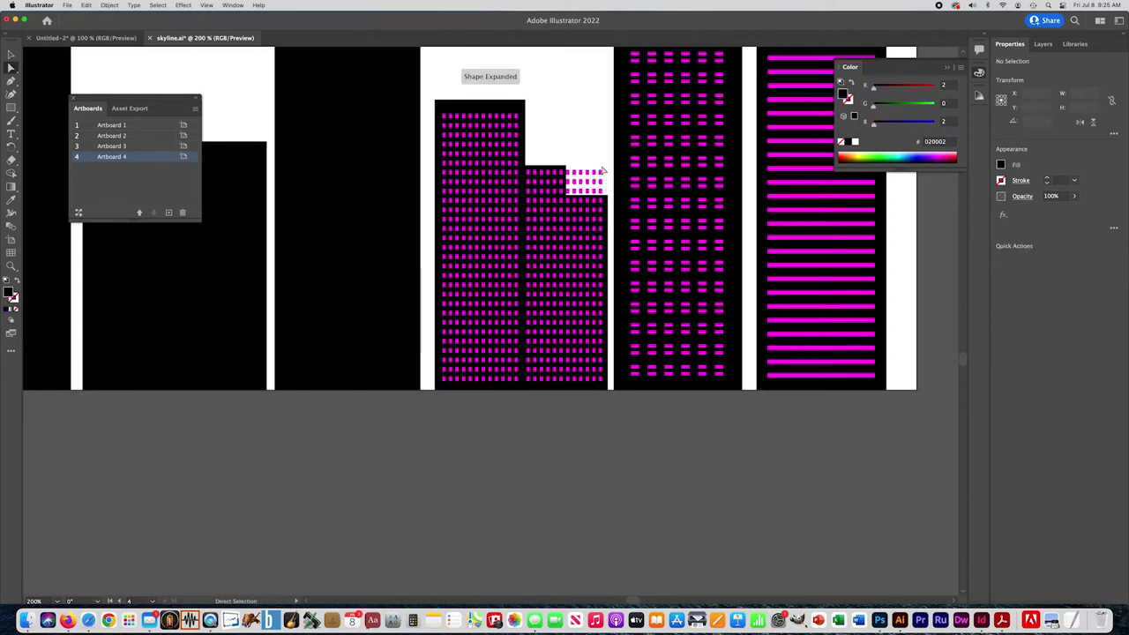
{"action": "left_click_drag", "start_coordinate": [569, 192], "coordinate": [584, 146]}
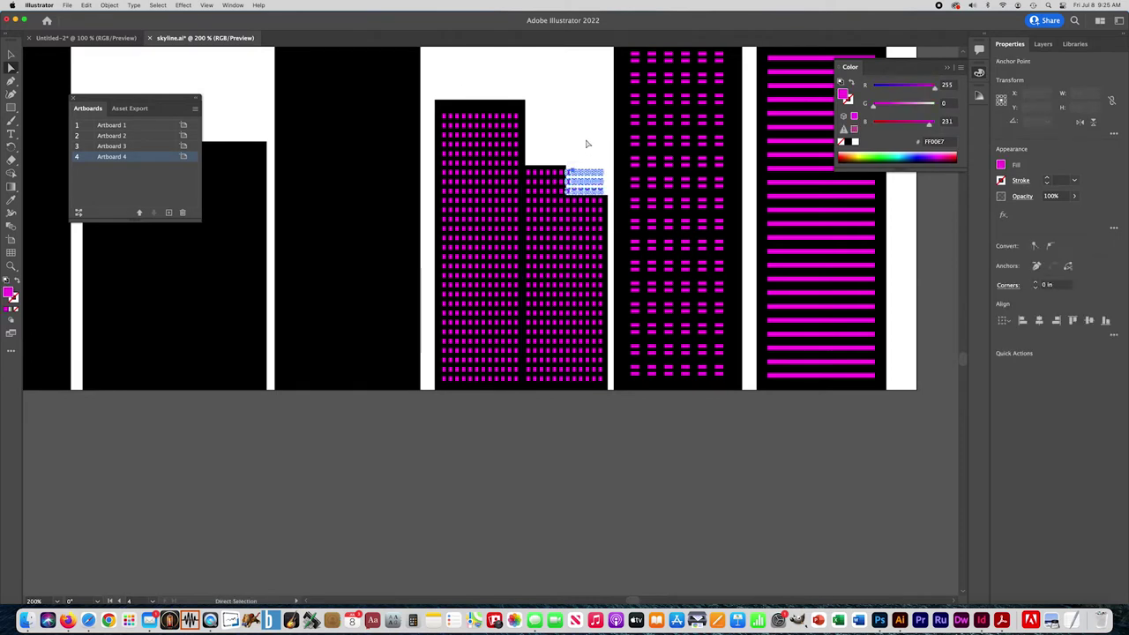
{"action": "key", "text": "Delete"}
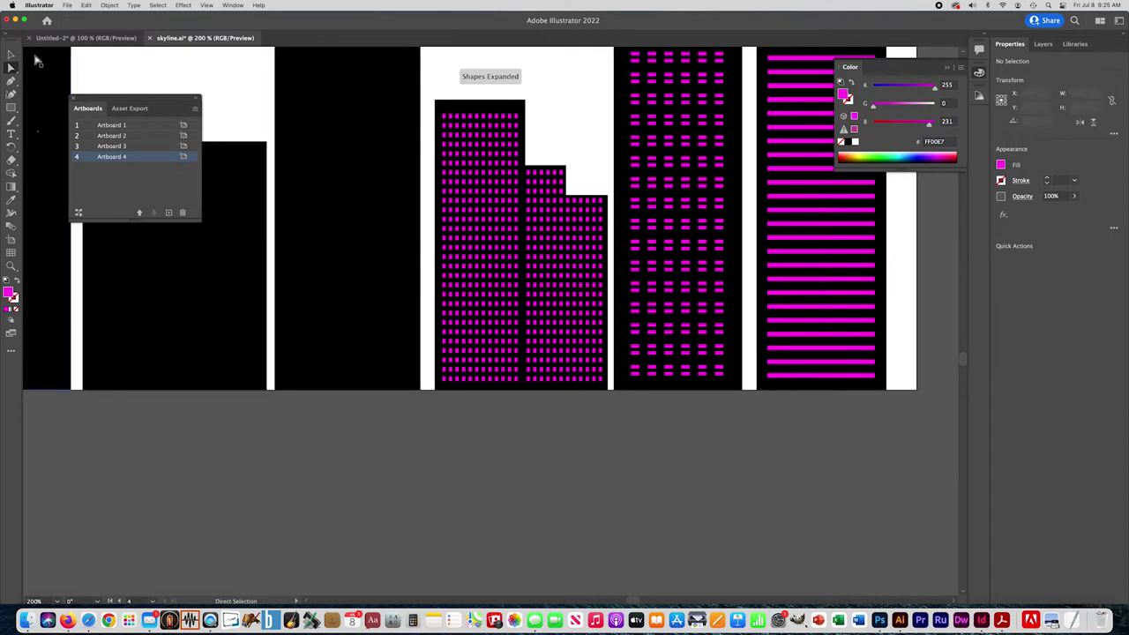
{"action": "left_click", "coordinate": [11, 55]}
Widen the middle block's black rectangle to 0.4824 in so it covers its edge.
{"action": "key", "text": "super+minus"}
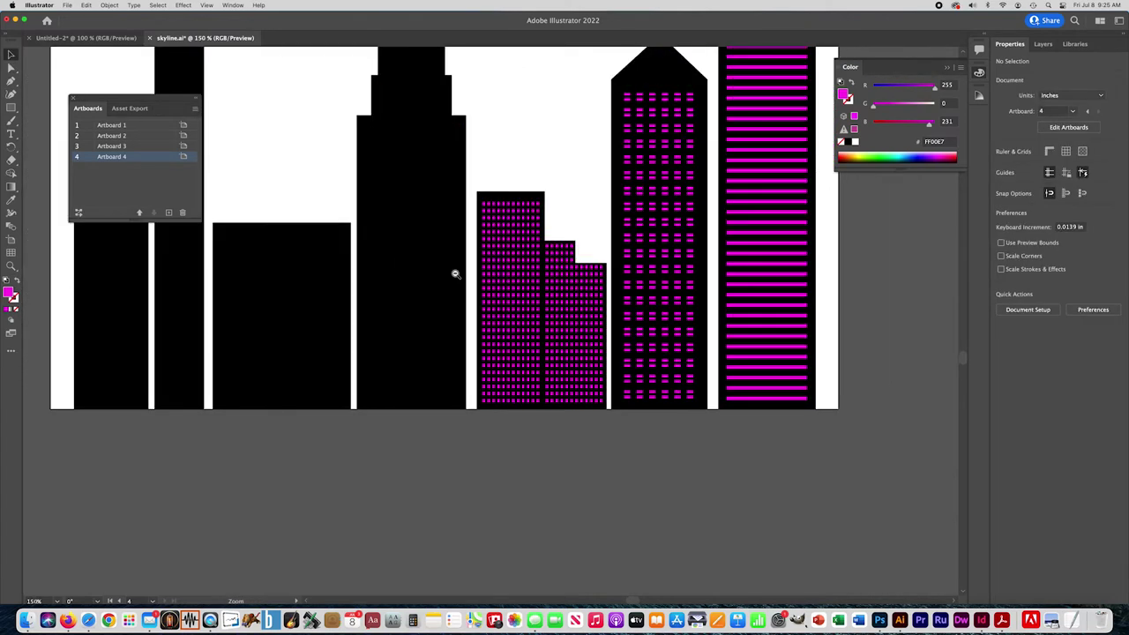
{"action": "scroll", "coordinate": [455, 274], "scroll_direction": "down", "scroll_amount": 1}
{"action": "key", "text": "super+plus"}
{"action": "key", "text": "super+plus"}
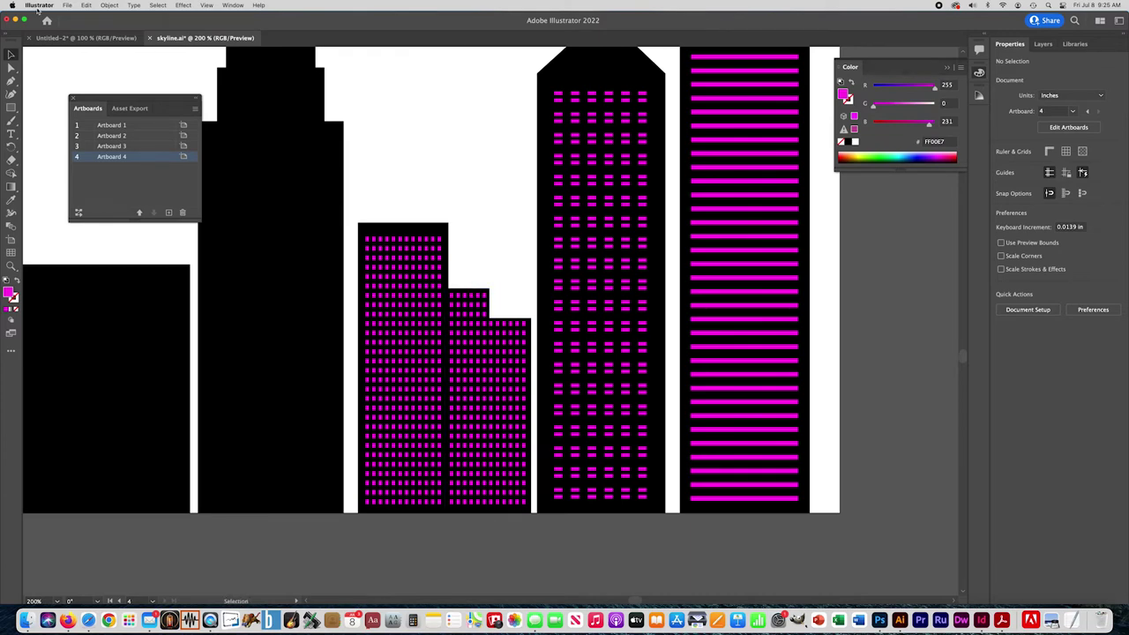
{"action": "left_click", "coordinate": [471, 292]}
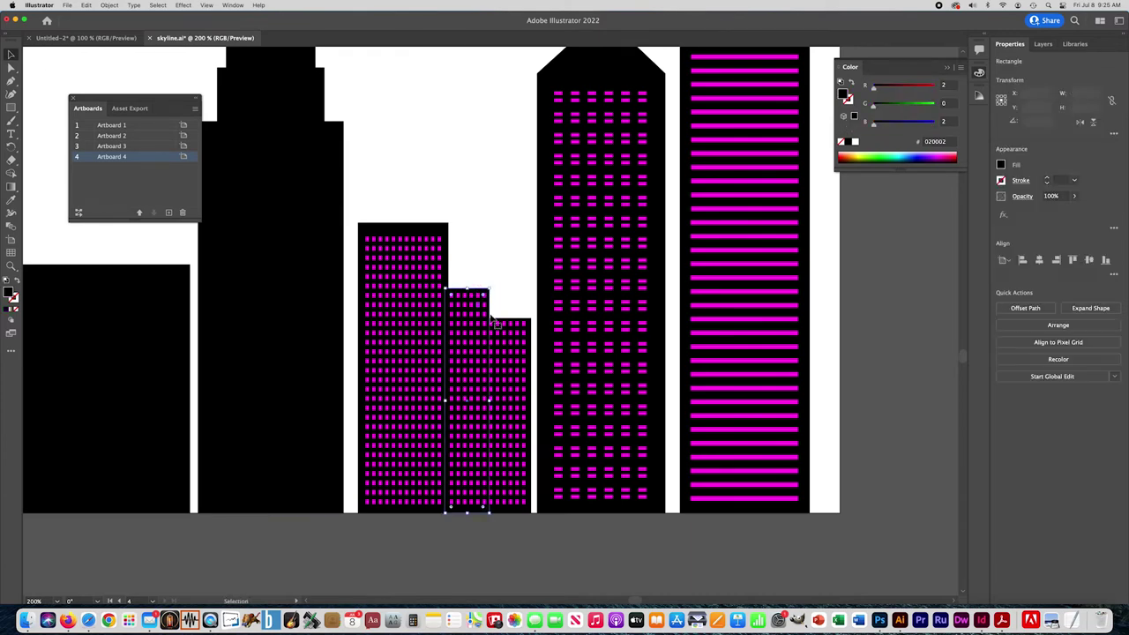
{"action": "key", "text": "super+plus"}
{"action": "key", "text": "super+plus"}
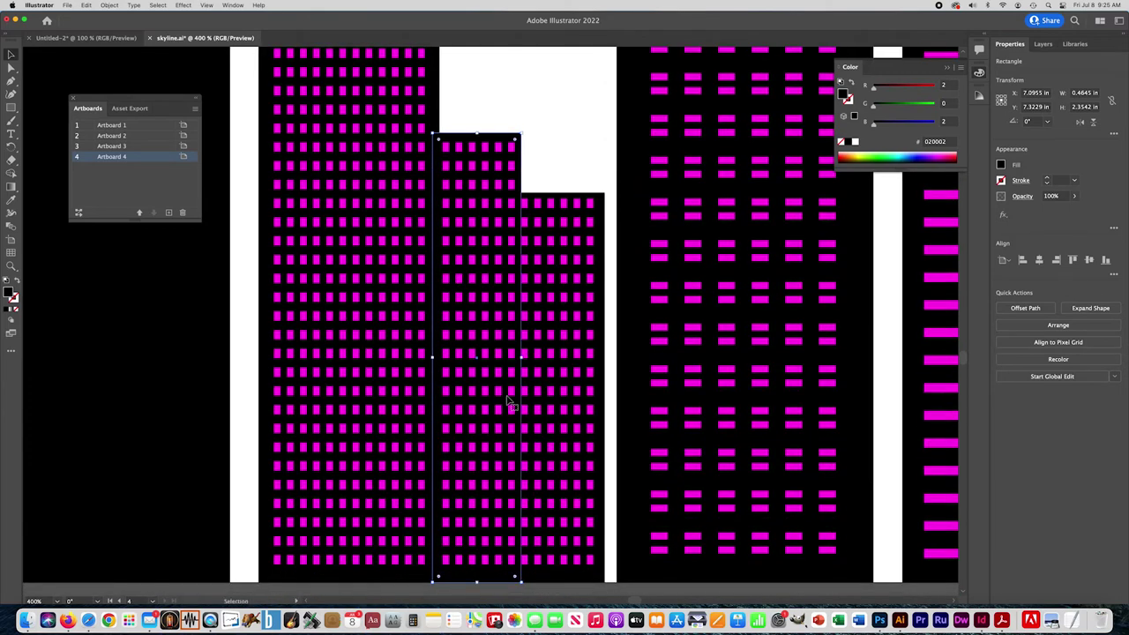
{"action": "left_click_drag", "start_coordinate": [523, 357], "coordinate": [525, 355]}
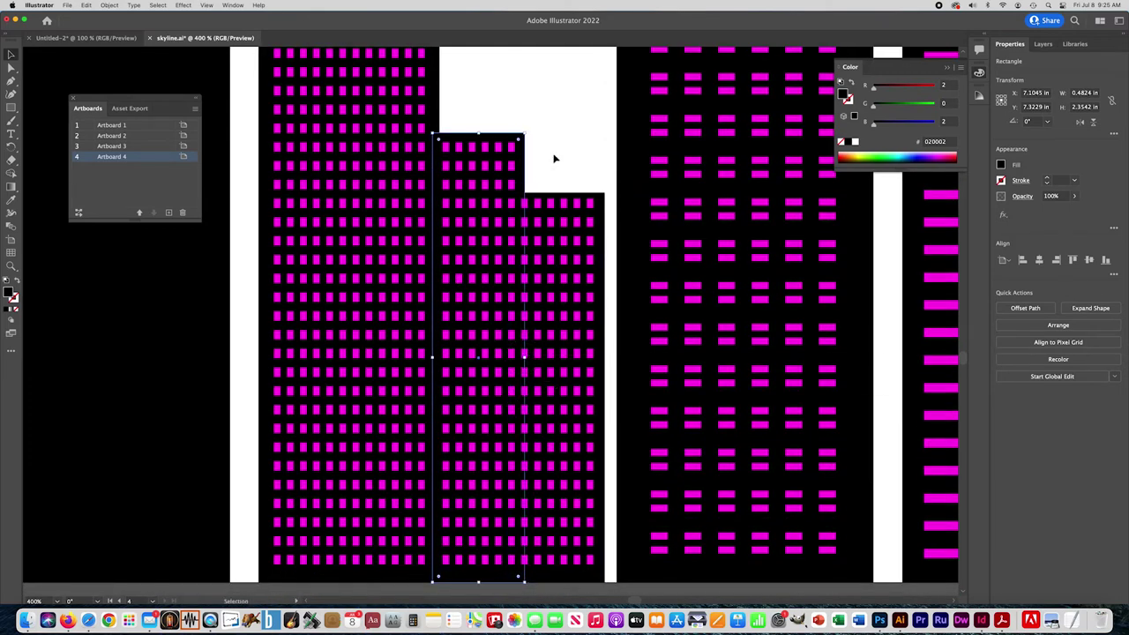
{"action": "left_click", "coordinate": [545, 162]}
{"action": "key", "text": "z"}
{"action": "left_click", "coordinate": [422, 208]}
{"action": "left_click", "coordinate": [423, 208], "text": "alt"}
{"action": "left_click", "coordinate": [423, 207], "text": "alt"}
{"action": "left_click", "coordinate": [422, 207], "text": "alt"}
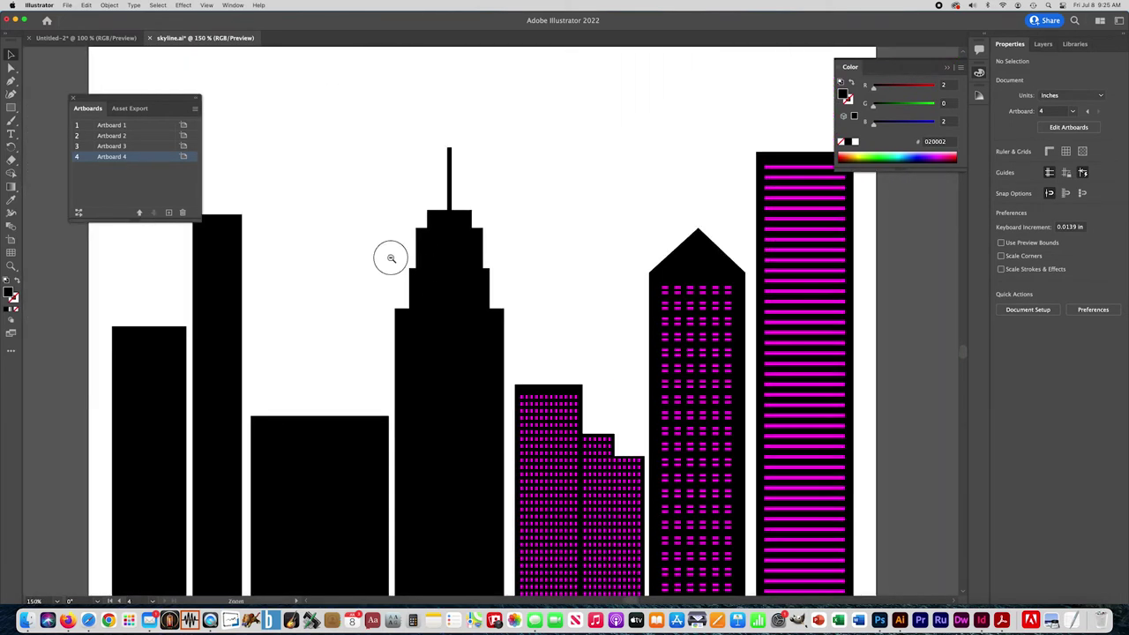
Move the magenta vertical stripes group from the pattern artboard onto the central tower.
{"action": "left_click", "coordinate": [391, 258], "text": "alt"}
{"action": "left_click", "coordinate": [456, 288], "text": "alt"}
{"action": "left_click_drag", "start_coordinate": [456, 287], "coordinate": [405, 270]}
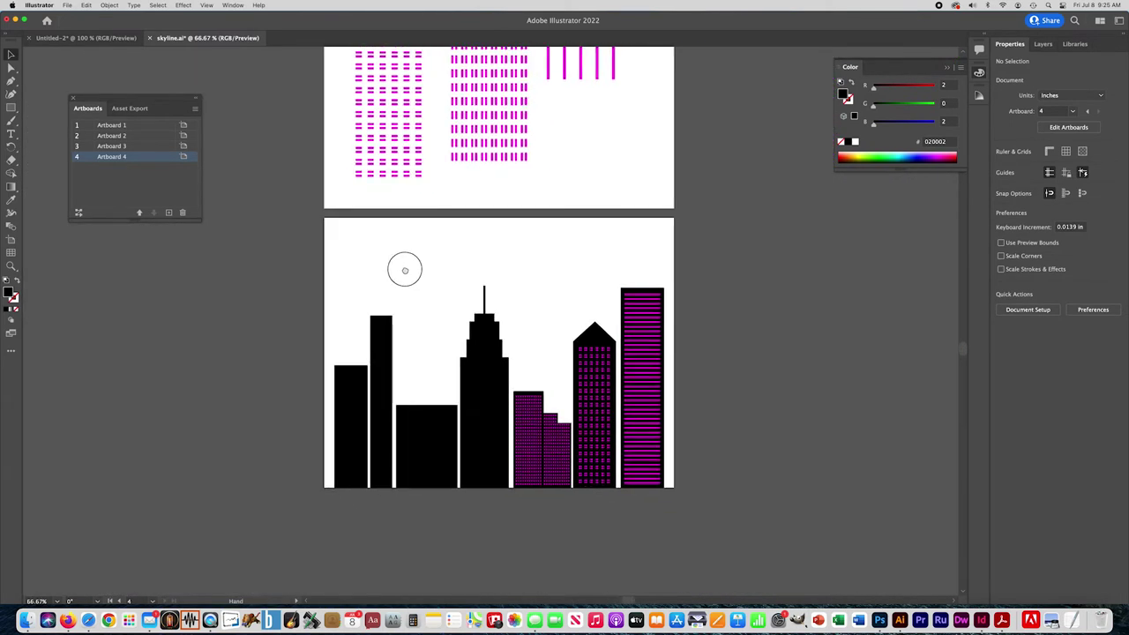
{"action": "left_click_drag", "start_coordinate": [472, 195], "coordinate": [493, 294]}
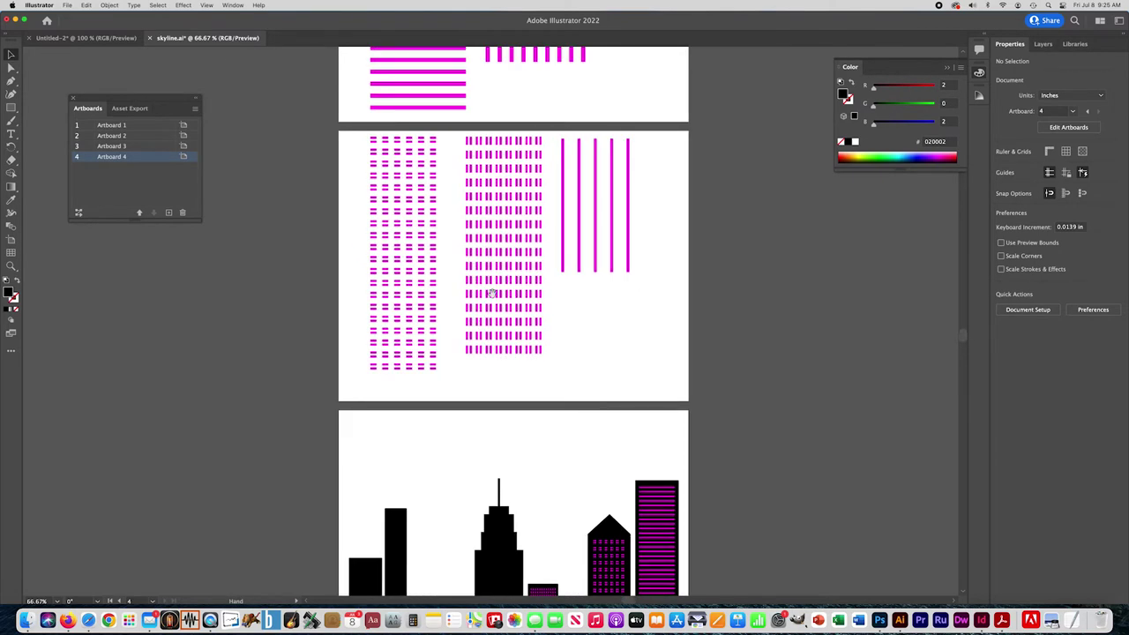
{"action": "left_click", "coordinate": [492, 56]}
{"action": "key", "text": "a"}
{"action": "left_click_drag", "start_coordinate": [492, 56], "coordinate": [405, 175]}
{"action": "left_click_drag", "start_coordinate": [438, 222], "coordinate": [470, 450]}
Scale and stretch the stripes to 1.2437 in wide, filling the tower's width.
{"action": "left_click_drag", "start_coordinate": [567, 487], "coordinate": [502, 405]}
{"action": "key", "text": "z"}
{"action": "left_click", "coordinate": [481, 375]}
{"action": "left_click", "coordinate": [474, 362]}
{"action": "scroll", "coordinate": [475, 361], "scroll_direction": "up", "scroll_amount": 5}
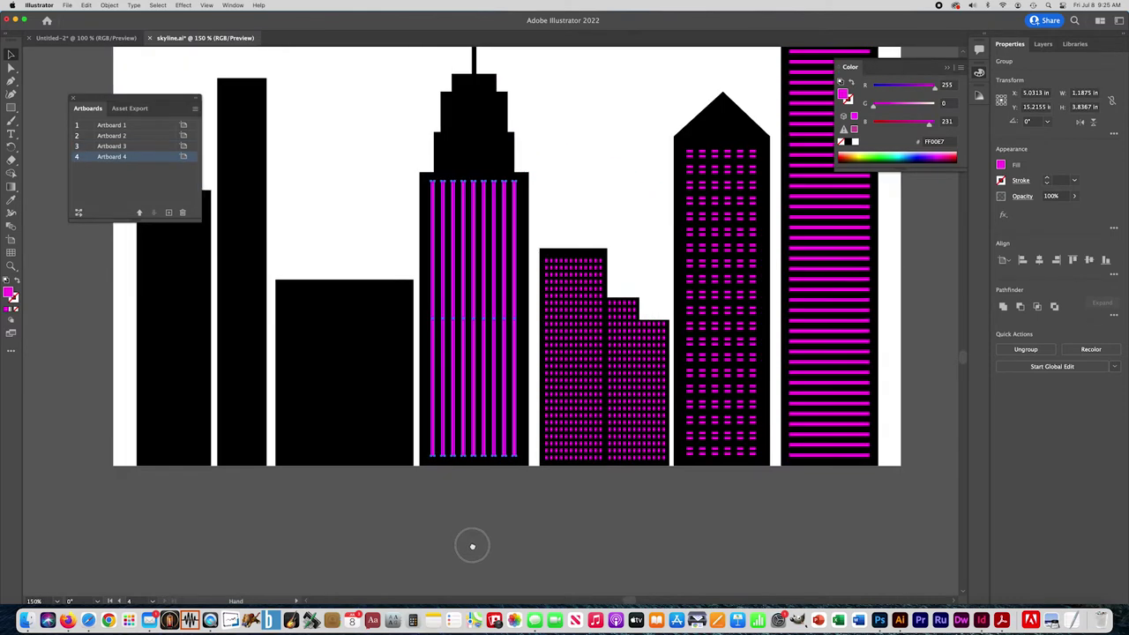
{"action": "left_click_drag", "start_coordinate": [440, 373], "coordinate": [435, 373]}
{"action": "left_click_drag", "start_coordinate": [526, 373], "coordinate": [529, 373]}
{"action": "left_click", "coordinate": [376, 267]}
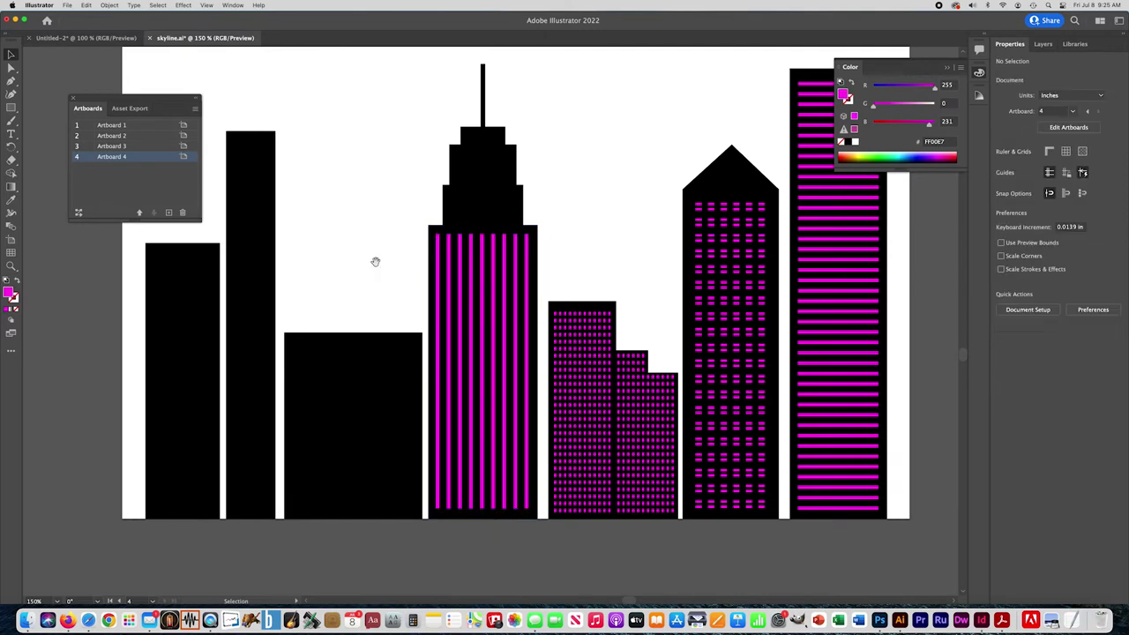
{"action": "key", "text": "super+minus"}
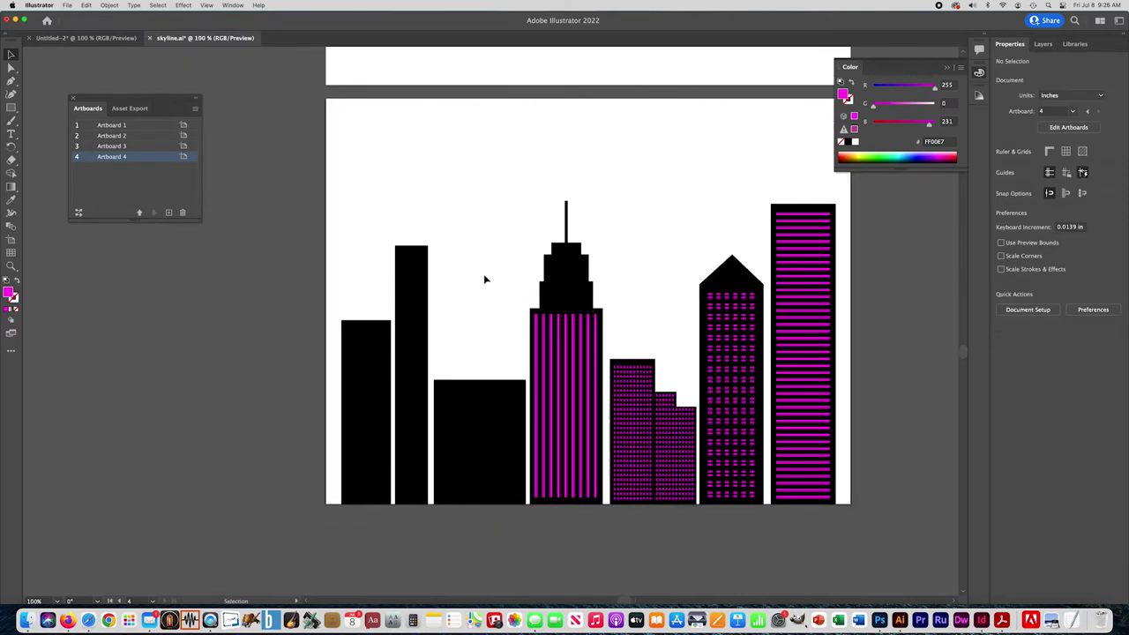
{"action": "scroll", "coordinate": [532, 291], "scroll_direction": "up", "scroll_amount": 10}
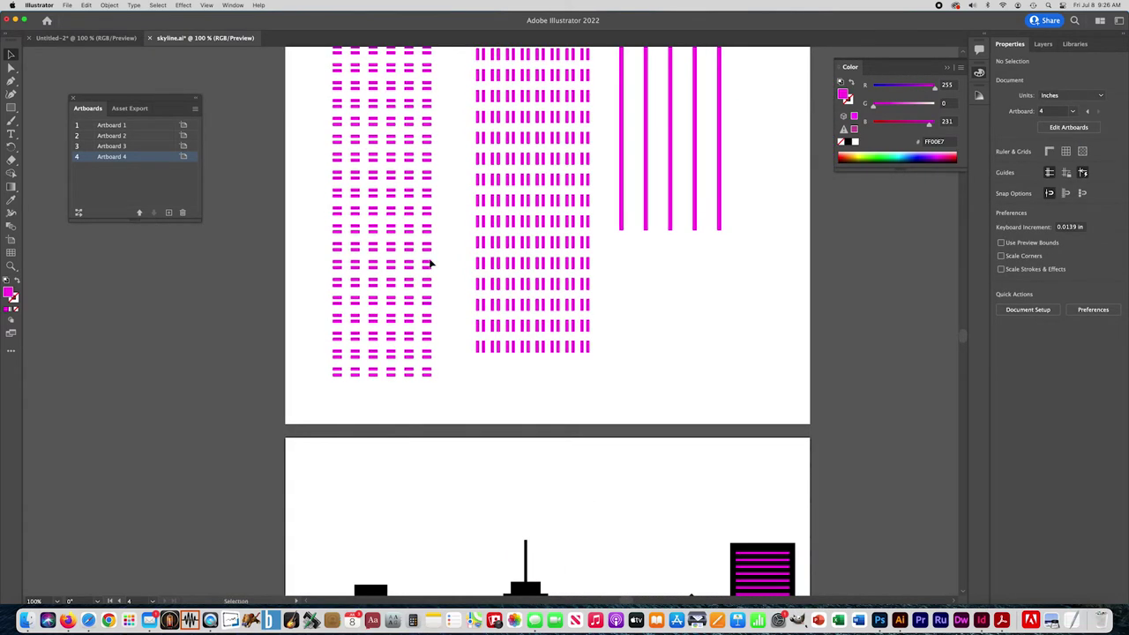
{"action": "scroll", "coordinate": [423, 288], "scroll_direction": "up", "scroll_amount": 18}
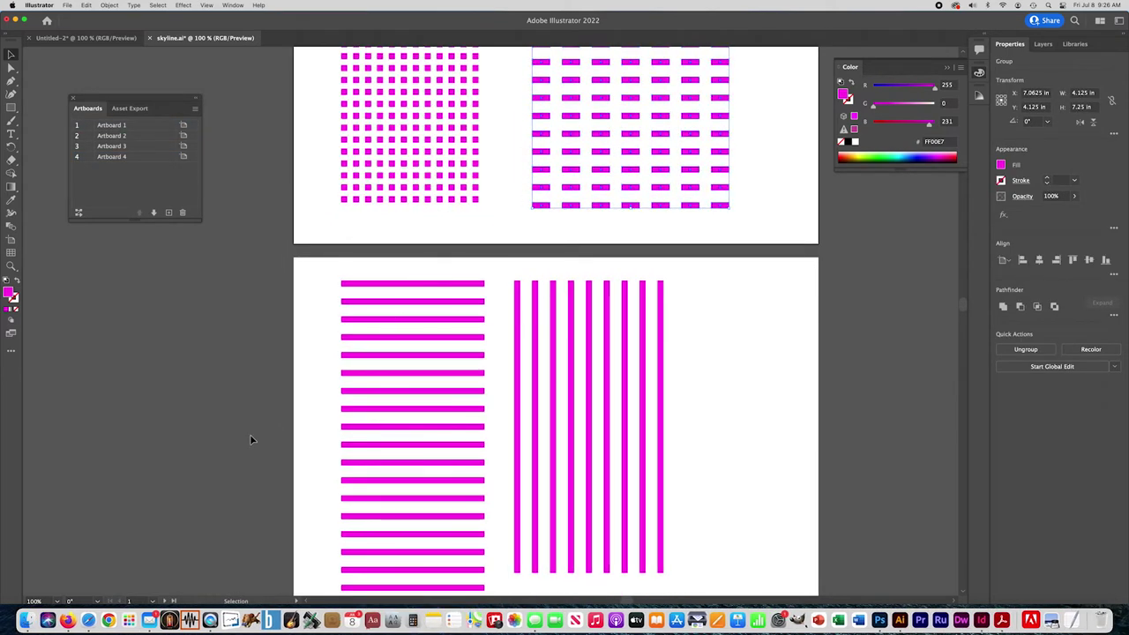
{"action": "scroll", "coordinate": [350, 462], "scroll_direction": "down", "scroll_amount": 20}
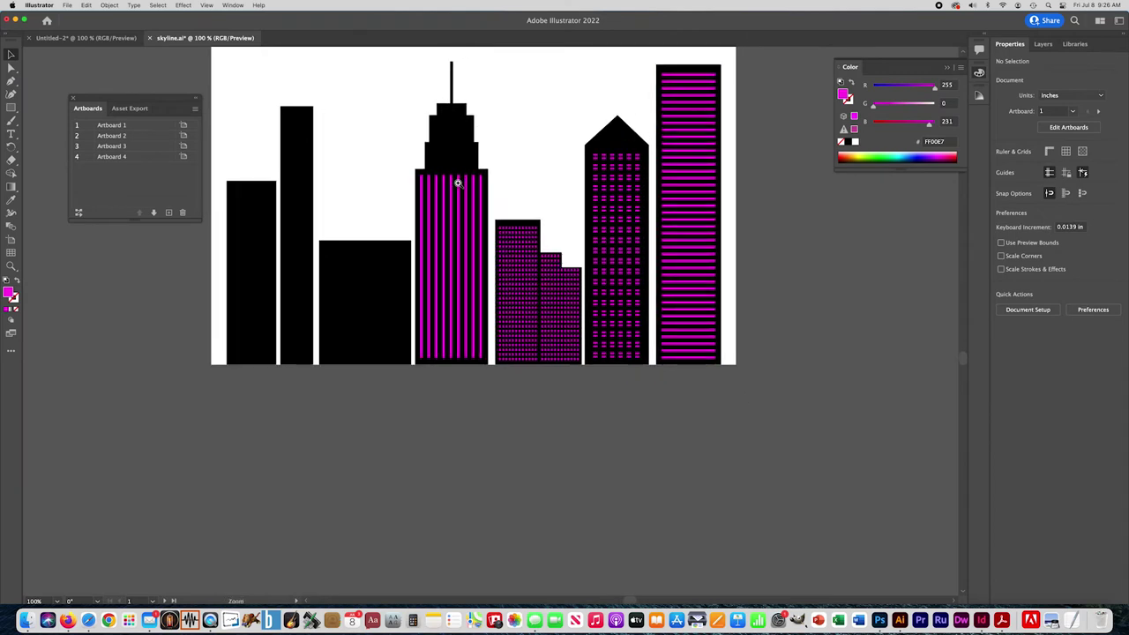
Paste the dash pattern and scale it onto the central tower's upper block.
{"action": "left_click", "coordinate": [458, 183]}
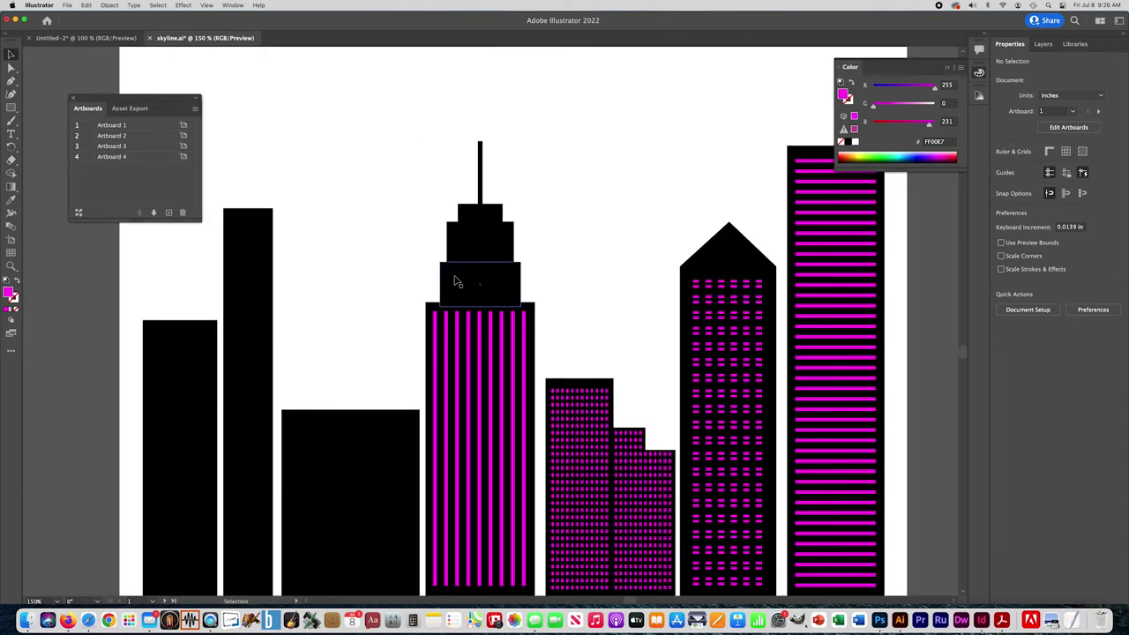
{"action": "key", "text": "super+v"}
{"action": "left_click_drag", "start_coordinate": [343, 66], "coordinate": [548, 402]}
{"action": "left_click_drag", "start_coordinate": [591, 437], "coordinate": [493, 167]}
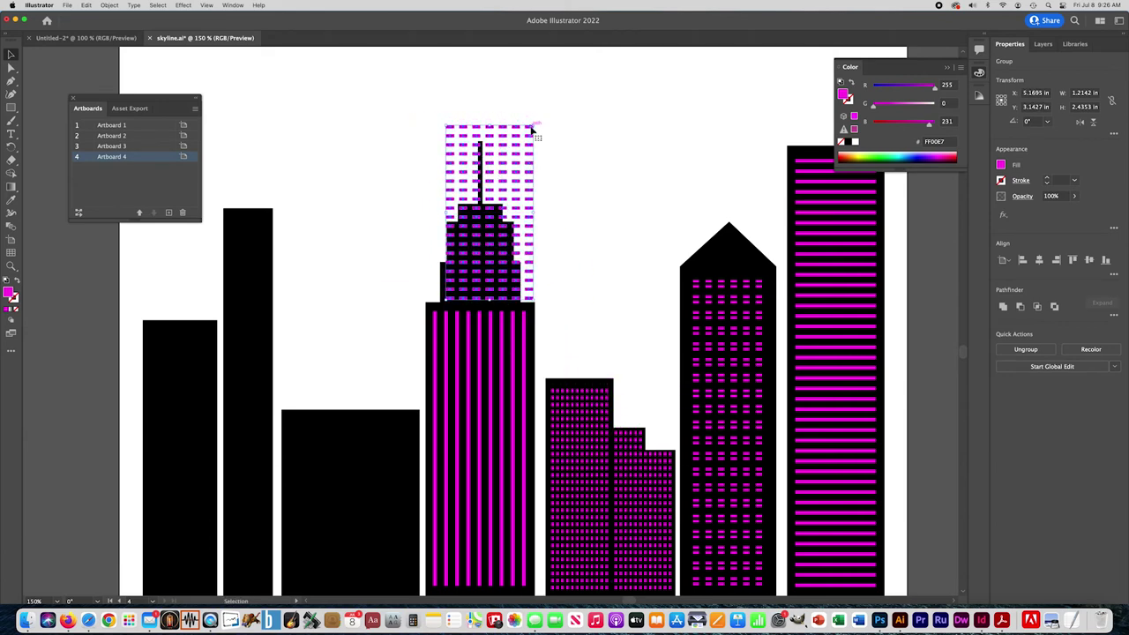
{"action": "left_click_drag", "start_coordinate": [533, 125], "coordinate": [516, 256]}
{"action": "left_click", "coordinate": [391, 289]}
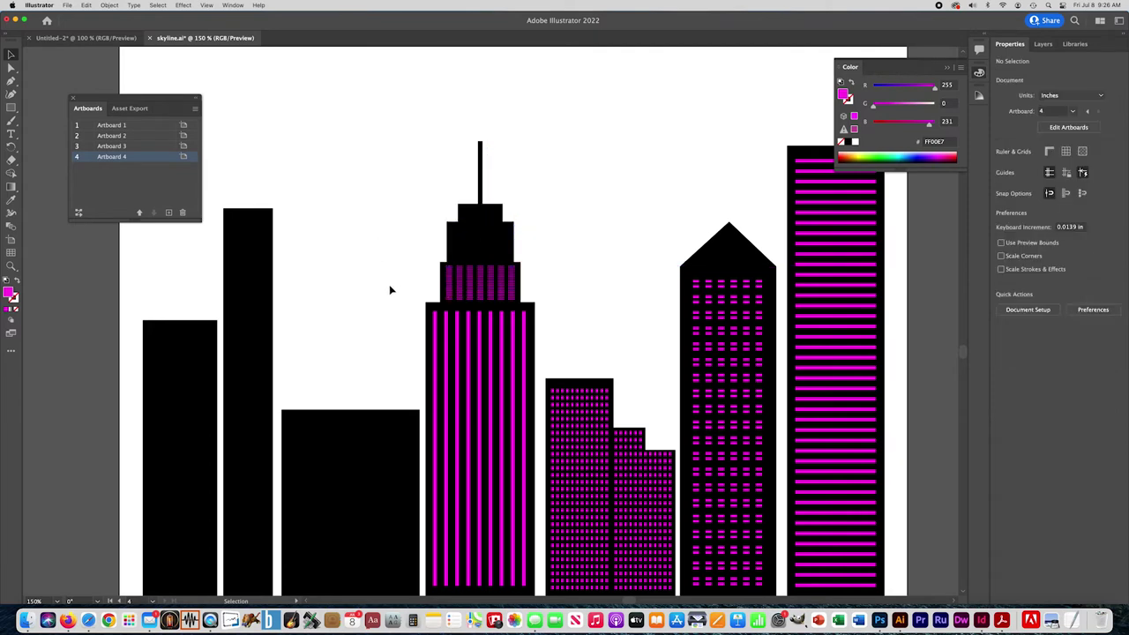
Alt-drag a copy of the dashes onto the tier above.
{"action": "left_click", "coordinate": [488, 294]}
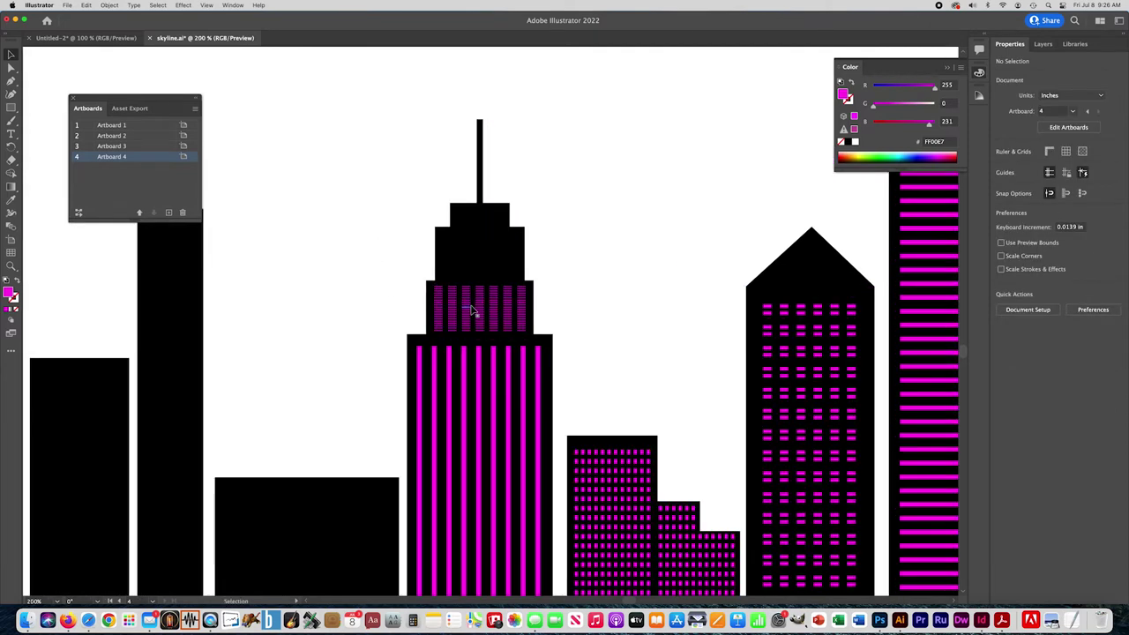
{"action": "left_click", "coordinate": [468, 310]}
{"action": "left_click_drag", "start_coordinate": [468, 311], "coordinate": [474, 256], "text": "alt"}
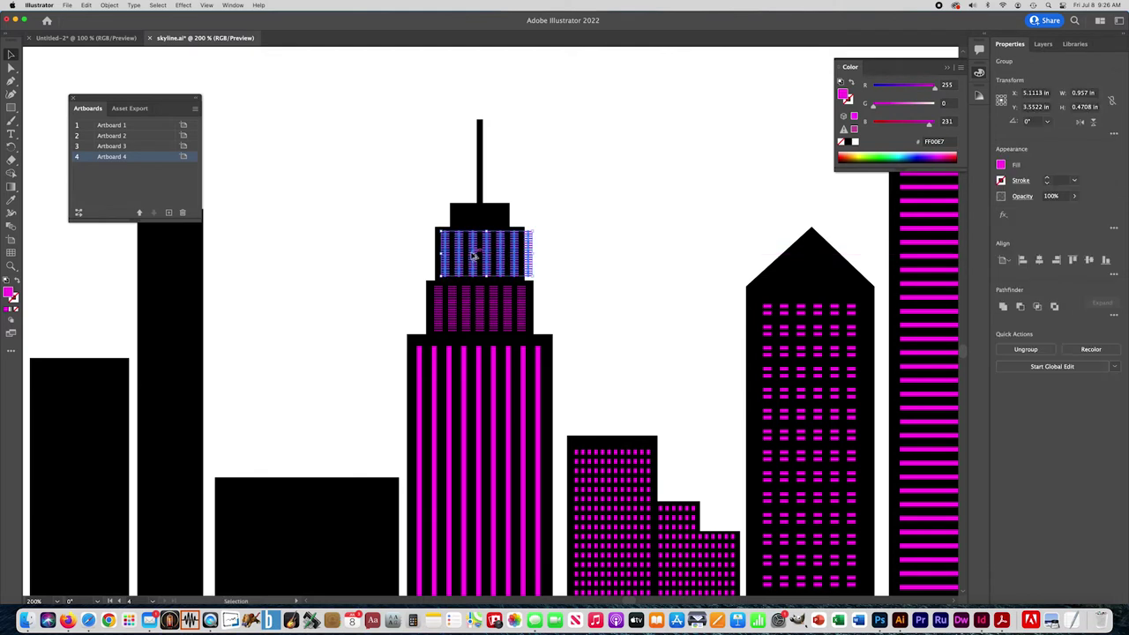
{"action": "left_click", "coordinate": [357, 213]}
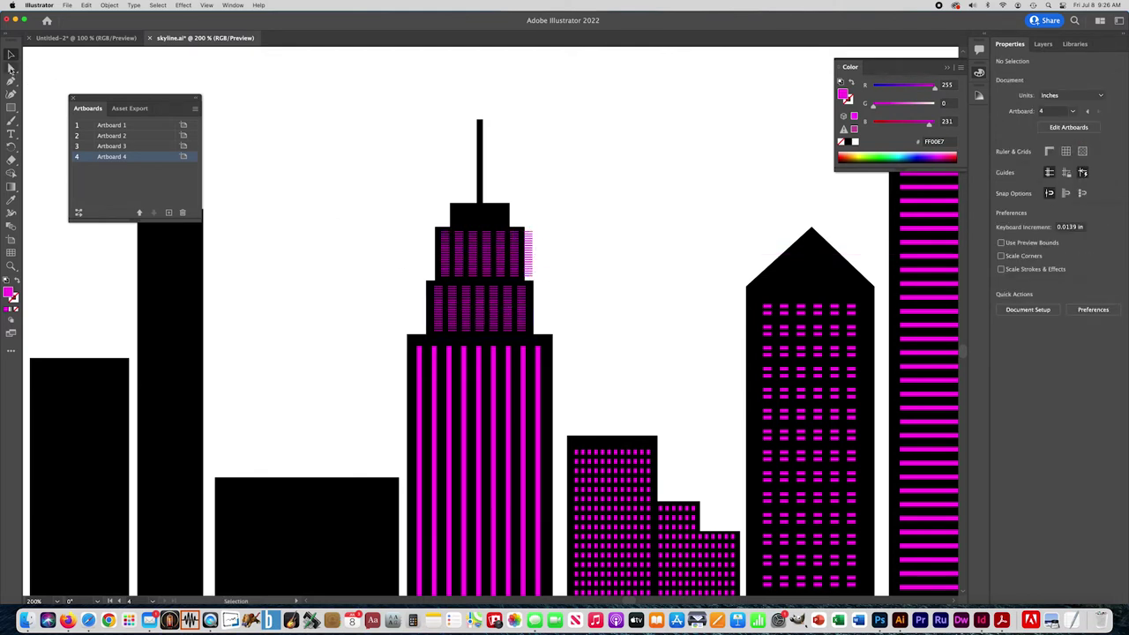
Delete the dash column overhanging the block's right edge.
{"action": "left_click", "coordinate": [11, 68]}
{"action": "left_click_drag", "start_coordinate": [546, 224], "coordinate": [530, 282]}
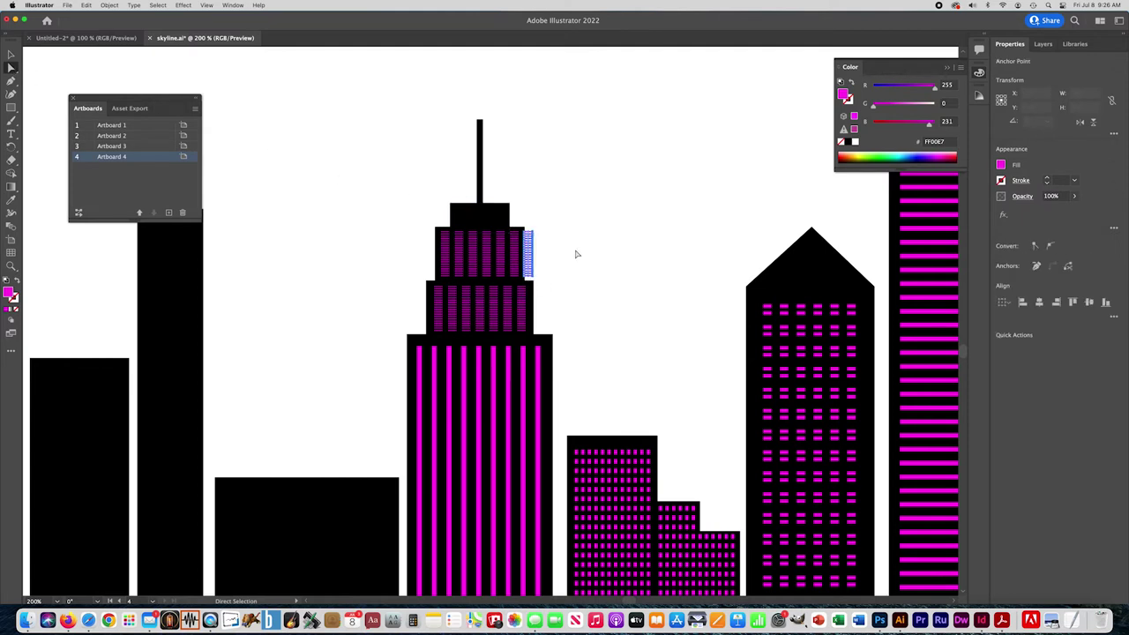
{"action": "key", "text": "Delete"}
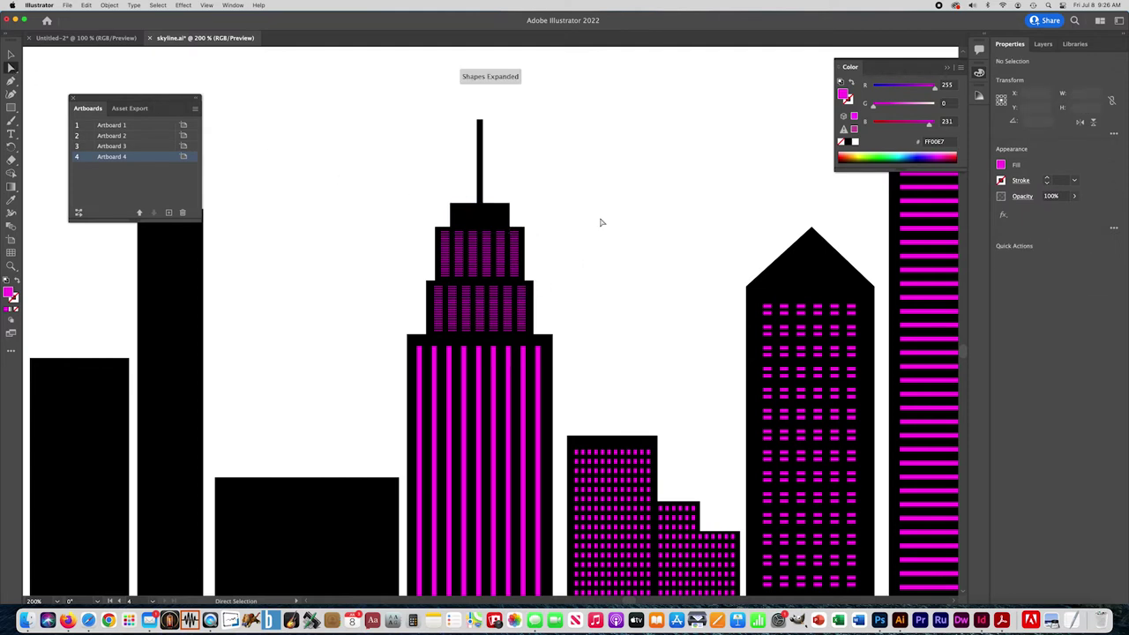
Select and cut the middle vertical-dash pattern from the pattern artboard.
{"action": "key", "text": "z"}
{"action": "left_click", "coordinate": [373, 247], "text": "alt"}
{"action": "left_click", "coordinate": [422, 269], "text": "alt"}
{"action": "scroll", "coordinate": [410, 220], "scroll_direction": "down", "scroll_amount": 3}
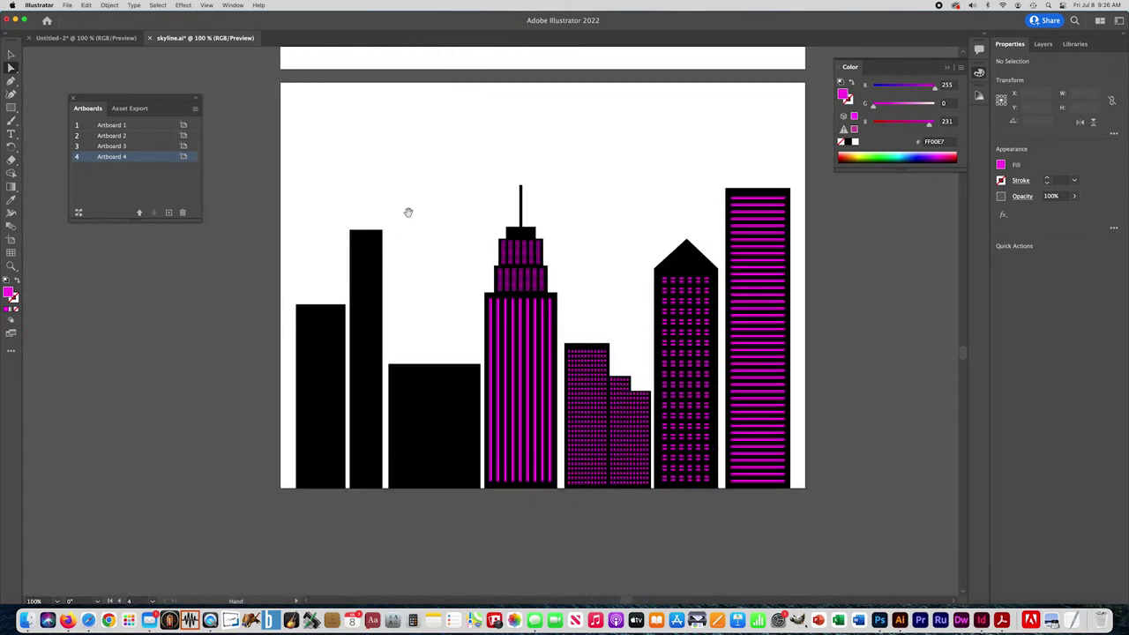
{"action": "scroll", "coordinate": [418, 388], "scroll_direction": "up", "scroll_amount": 8}
{"action": "scroll", "coordinate": [426, 240], "scroll_direction": "up", "scroll_amount": 8}
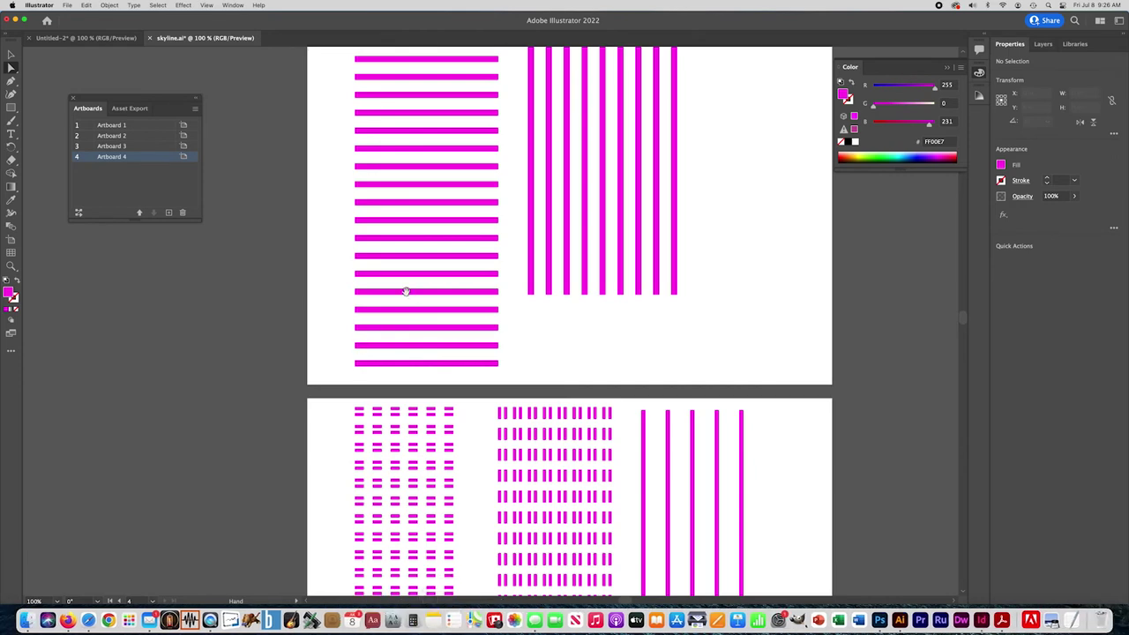
{"action": "scroll", "coordinate": [406, 292], "scroll_direction": "up", "scroll_amount": 8}
{"action": "left_click", "coordinate": [9, 67]}
{"action": "left_click", "coordinate": [11, 55]}
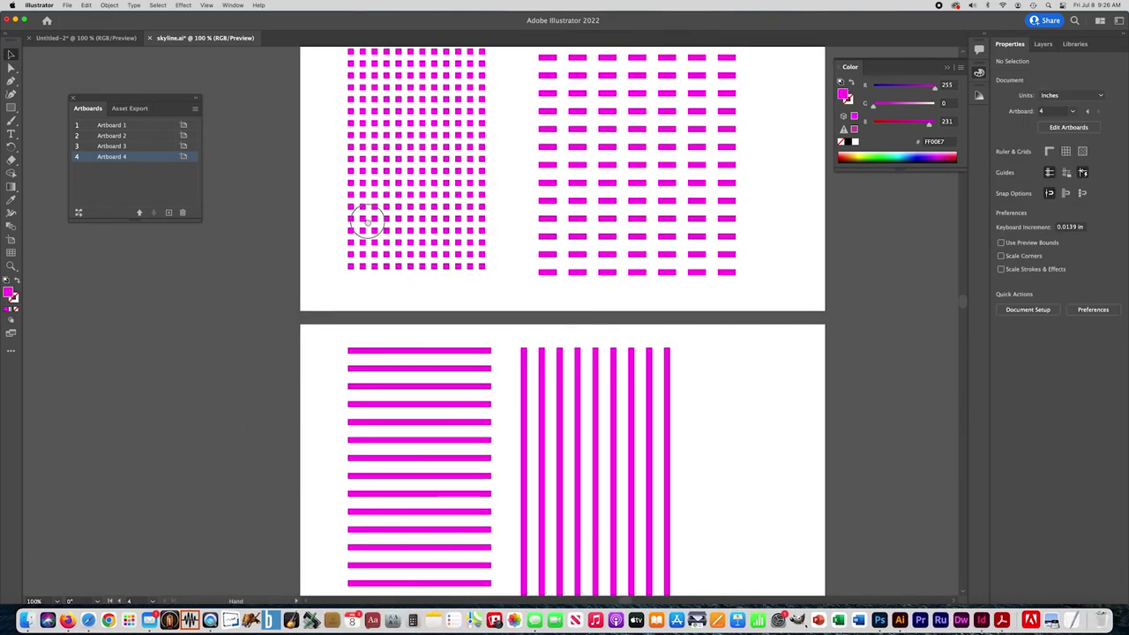
{"action": "scroll", "coordinate": [369, 223], "scroll_direction": "down", "scroll_amount": 10}
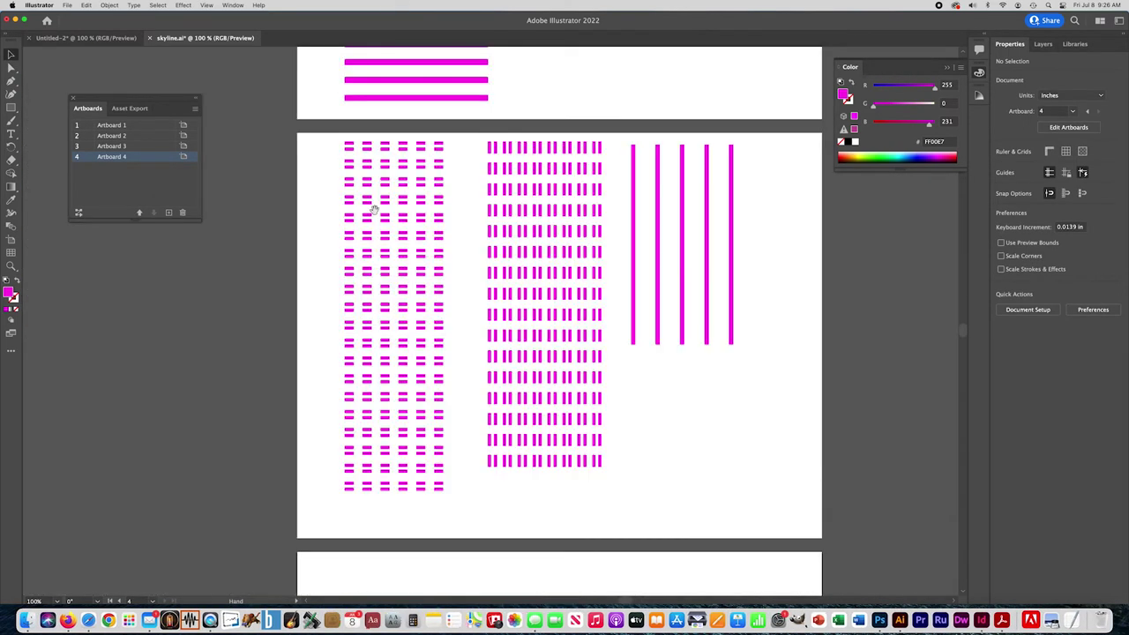
{"action": "left_click", "coordinate": [510, 318]}
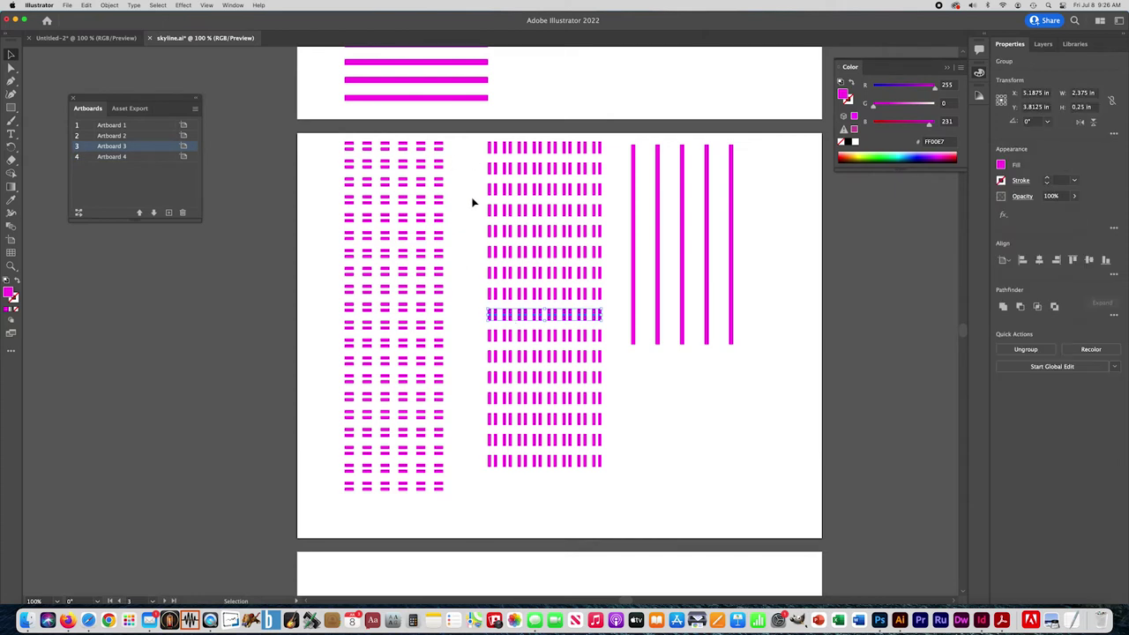
{"action": "left_click_drag", "start_coordinate": [481, 142], "coordinate": [609, 484]}
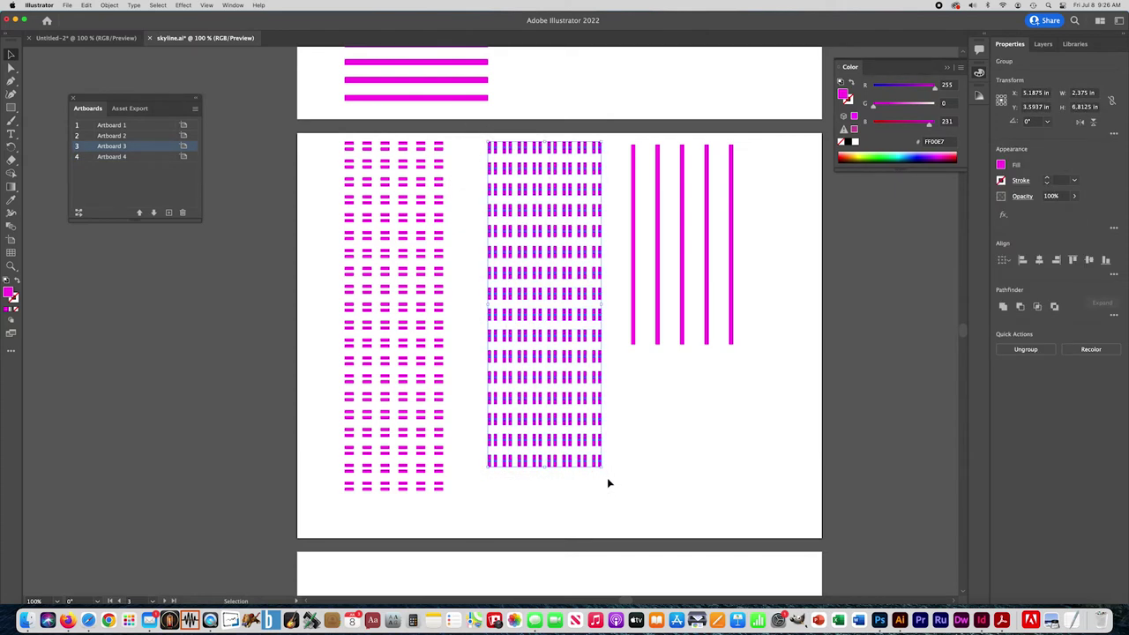
{"action": "left_click", "coordinate": [525, 489]}
{"action": "left_click_drag", "start_coordinate": [526, 490], "coordinate": [479, 227]}
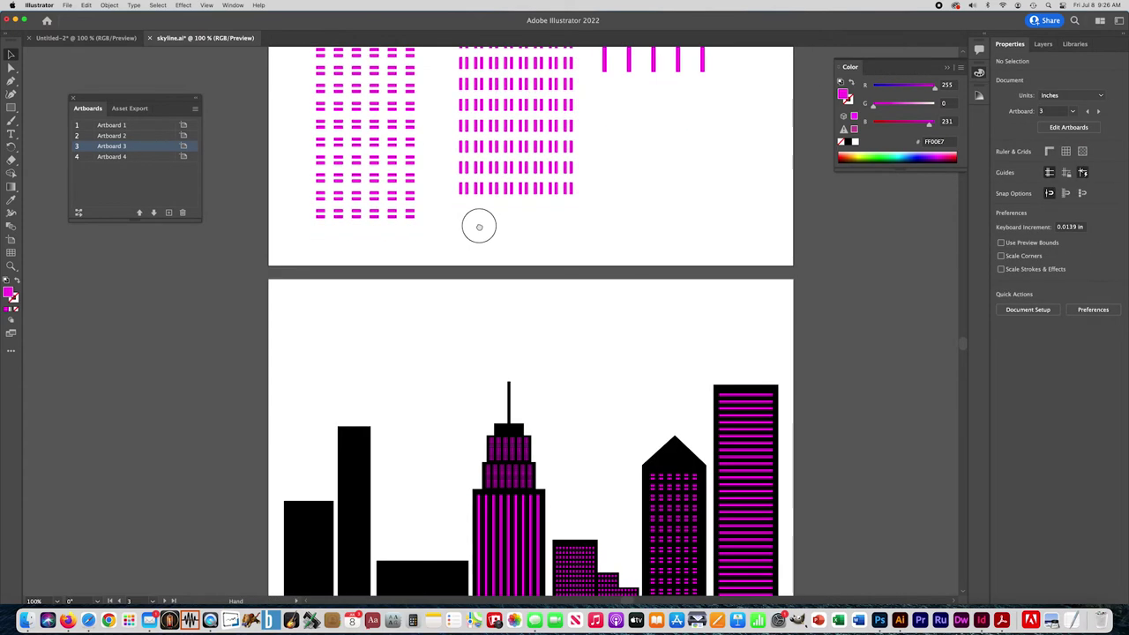
{"action": "left_click", "coordinate": [483, 167]}
{"action": "key", "text": "super+x"}
Paste the dash pattern onto the low, wide black building and shrink it to fit.
{"action": "left_click_drag", "start_coordinate": [423, 371], "coordinate": [421, 48]}
{"action": "key", "text": "super+v"}
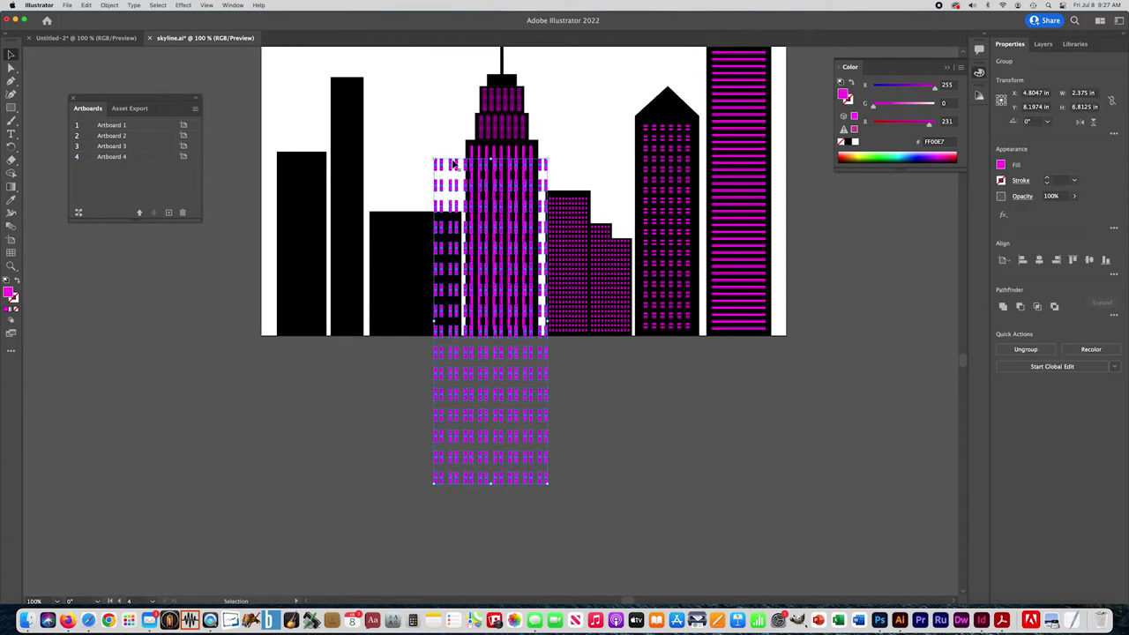
{"action": "left_click_drag", "start_coordinate": [442, 271], "coordinate": [381, 329]}
{"action": "left_click_drag", "start_coordinate": [490, 541], "coordinate": [454, 332]}
{"action": "left_click", "coordinate": [407, 412]}
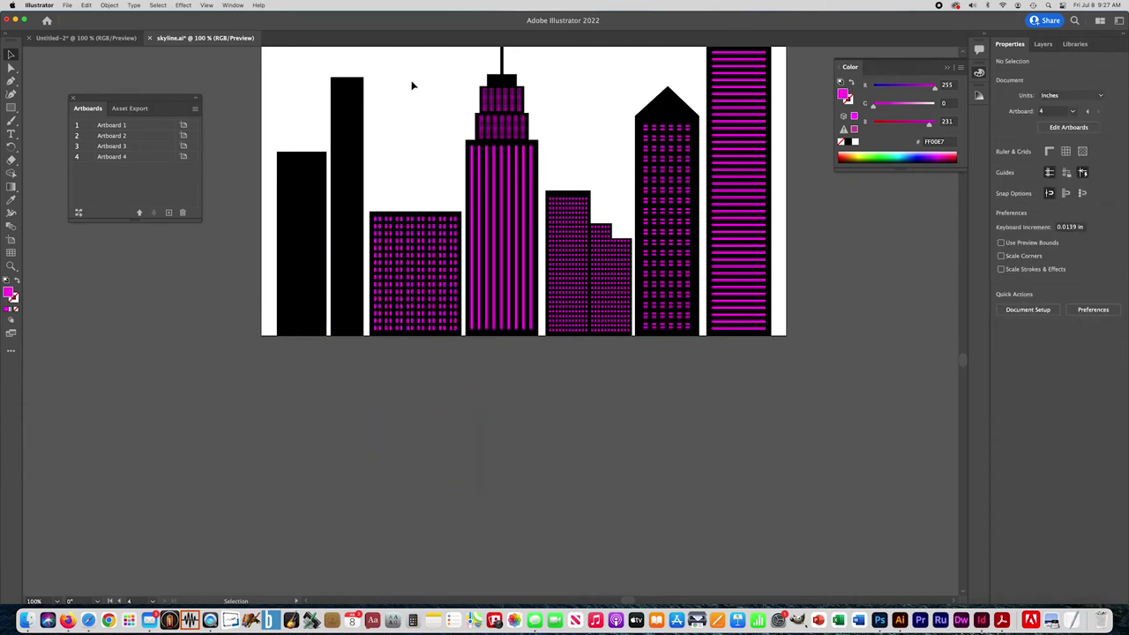
Cut and paste the left dash pattern, shrinking it to about 1.5 by 4.25 in.
{"action": "left_click_drag", "start_coordinate": [407, 99], "coordinate": [475, 479]}
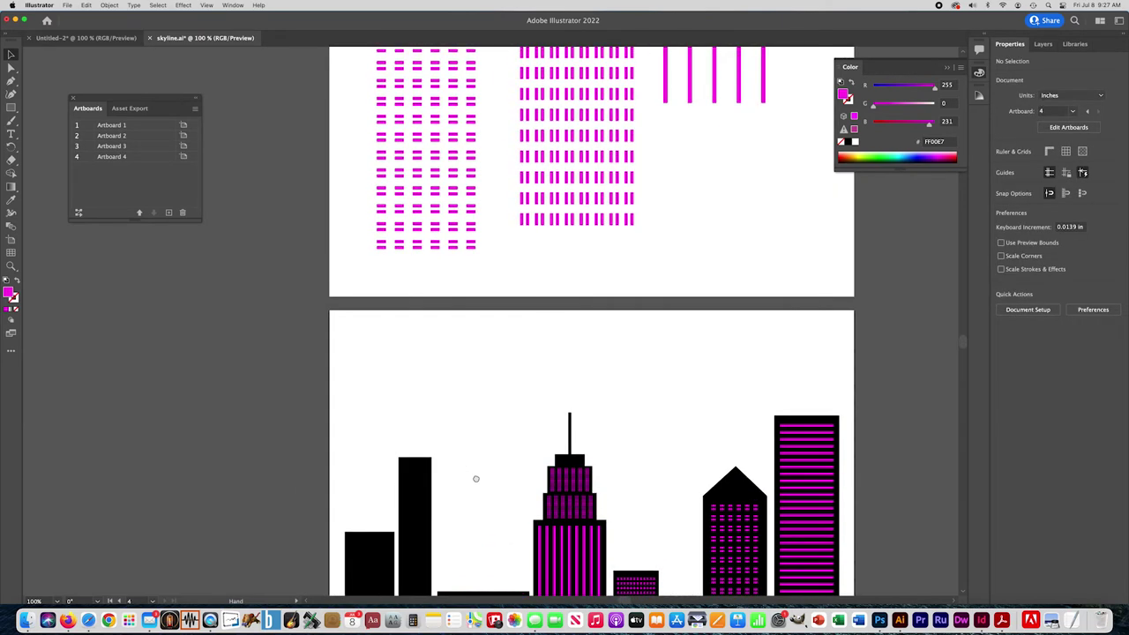
{"action": "left_click", "coordinate": [455, 252]}
{"action": "key", "text": "super+x"}
{"action": "scroll", "coordinate": [385, 121], "scroll_direction": "down", "scroll_amount": 10}
{"action": "scroll", "coordinate": [386, 121], "scroll_direction": "right", "scroll_amount": 3}
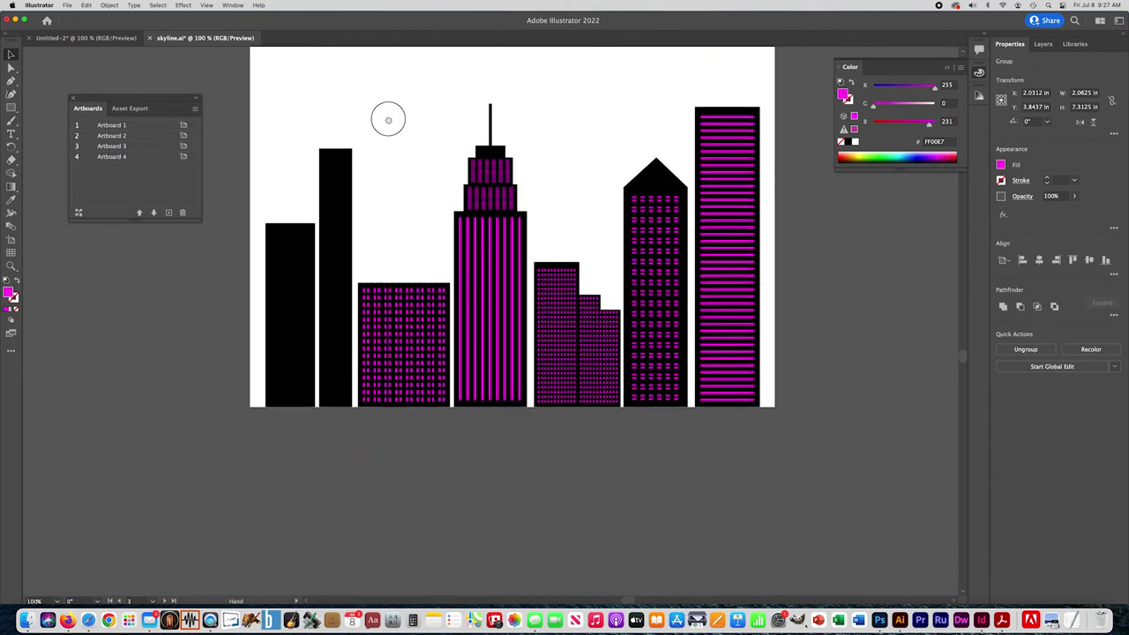
{"action": "key", "text": "super+v"}
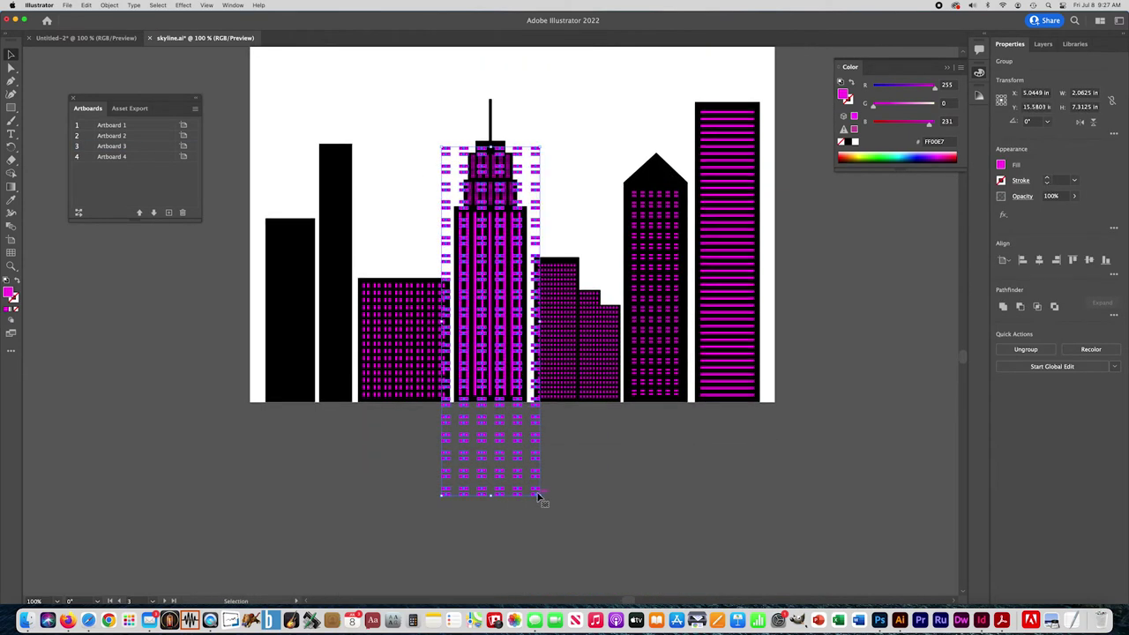
{"action": "left_click_drag", "start_coordinate": [535, 492], "coordinate": [512, 349]}
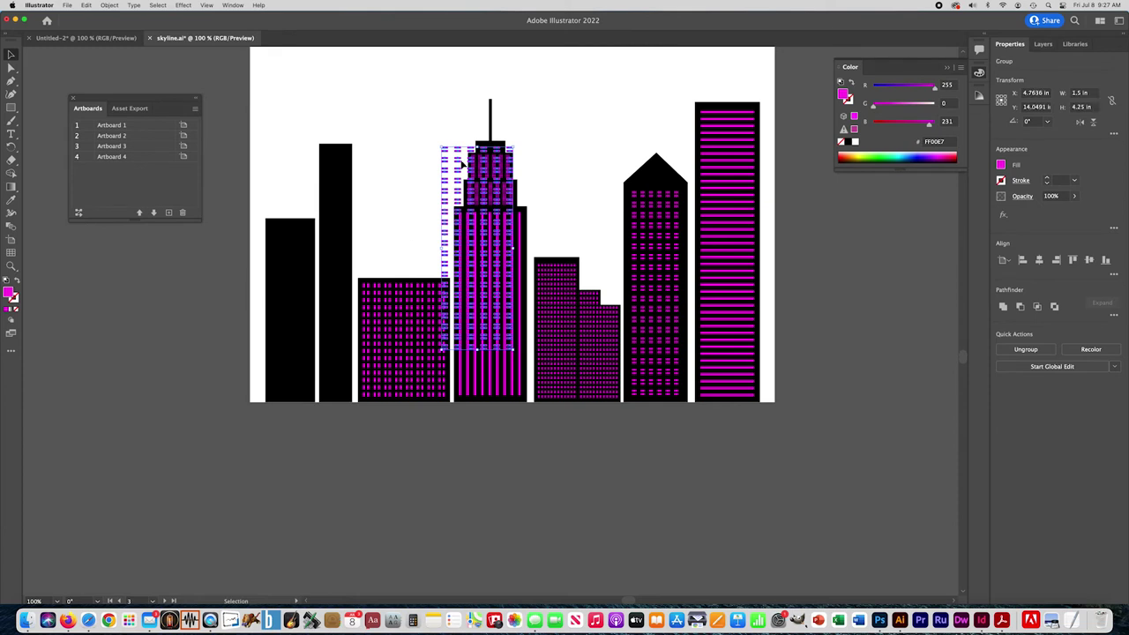
{"action": "left_click_drag", "start_coordinate": [448, 173], "coordinate": [329, 174]}
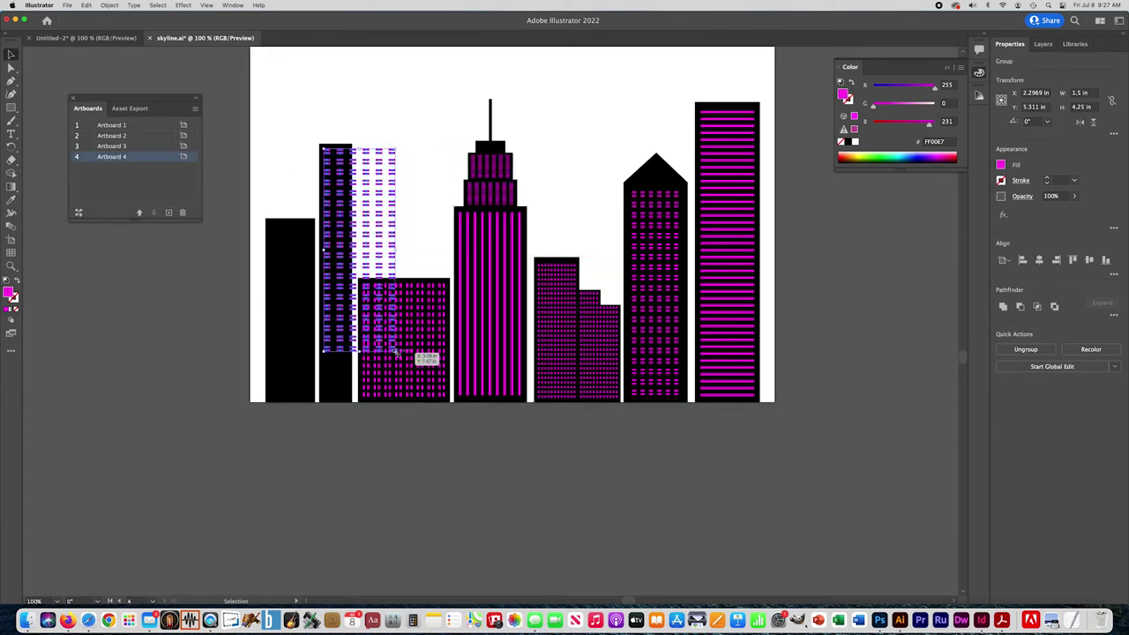
{"action": "left_click_drag", "start_coordinate": [397, 351], "coordinate": [374, 342]}
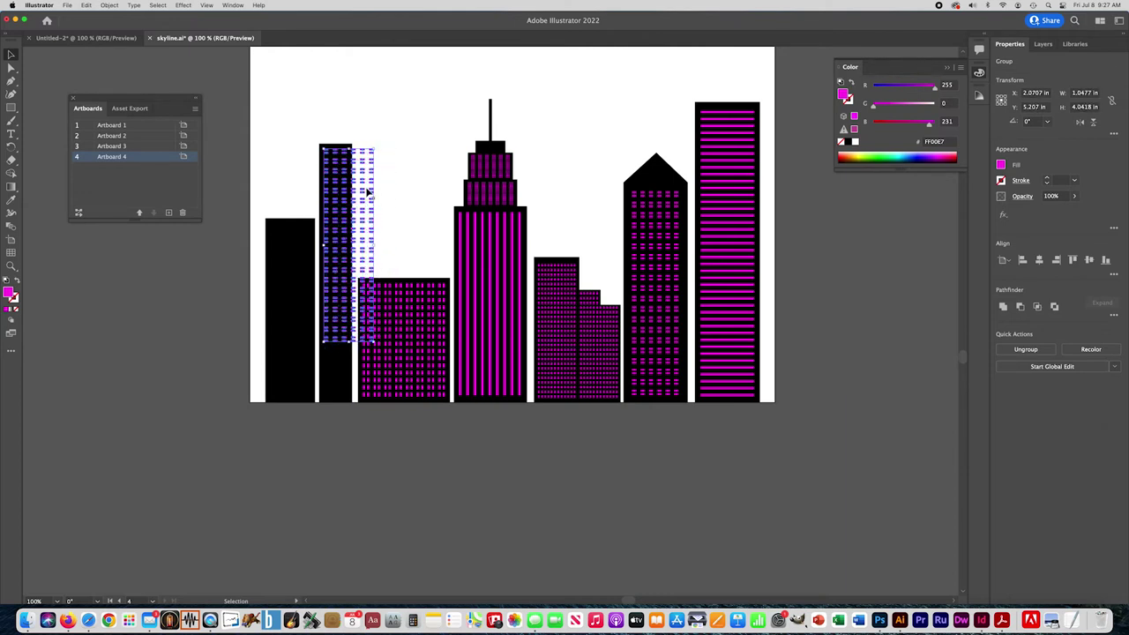
Delete the pattern's rightmost column of dashes off the artboard.
{"action": "left_click_drag", "start_coordinate": [364, 201], "coordinate": [221, 297]}
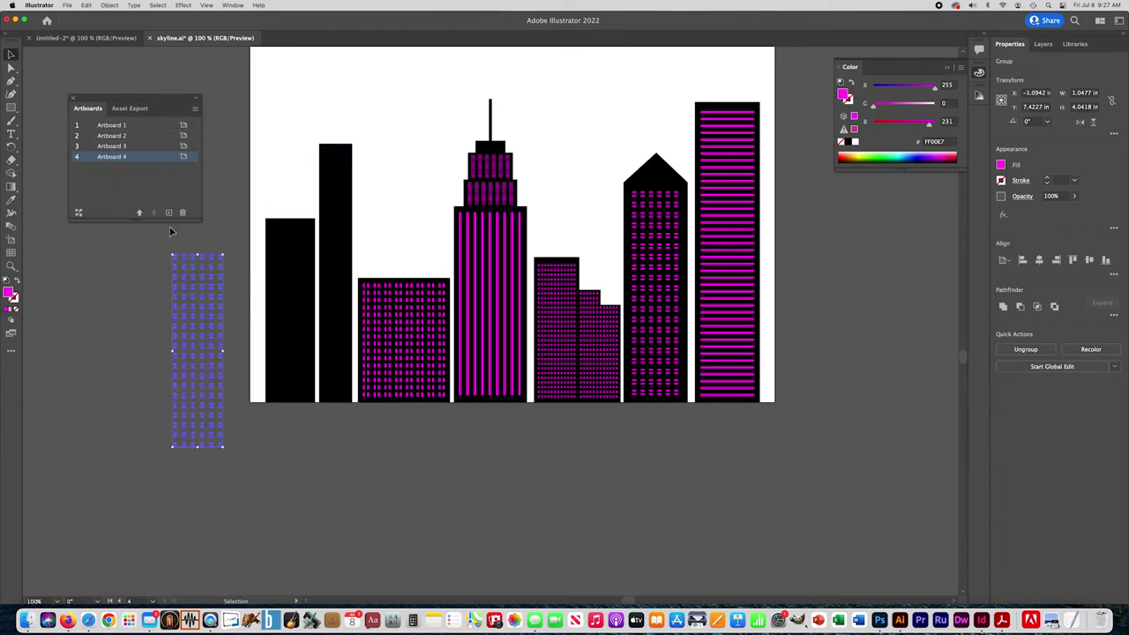
{"action": "left_click", "coordinate": [11, 69]}
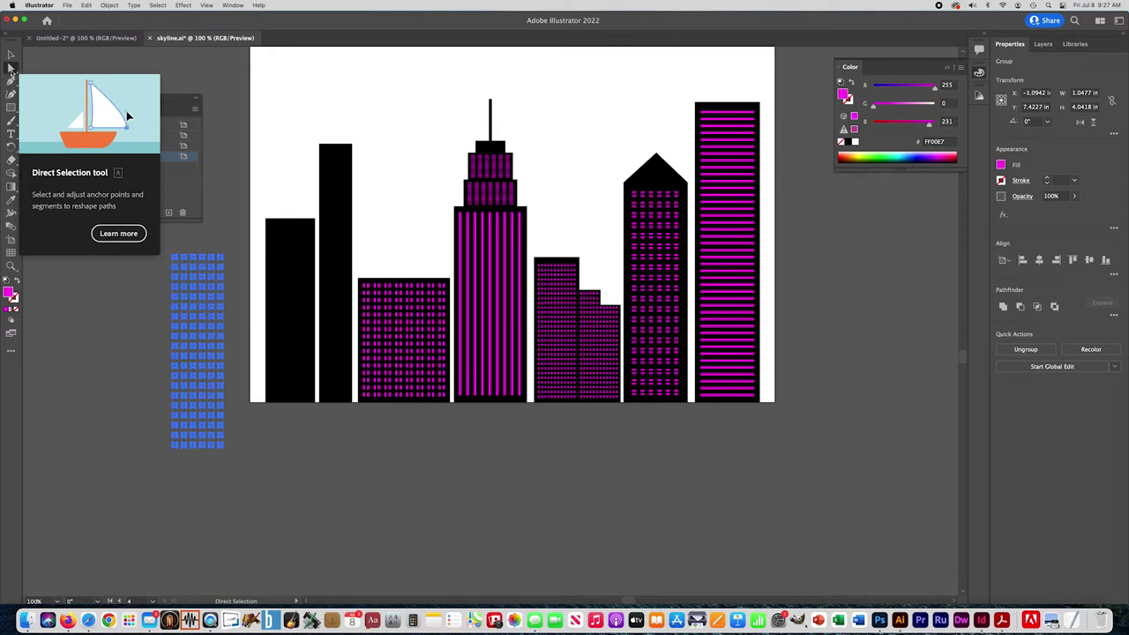
{"action": "left_click", "coordinate": [112, 267]}
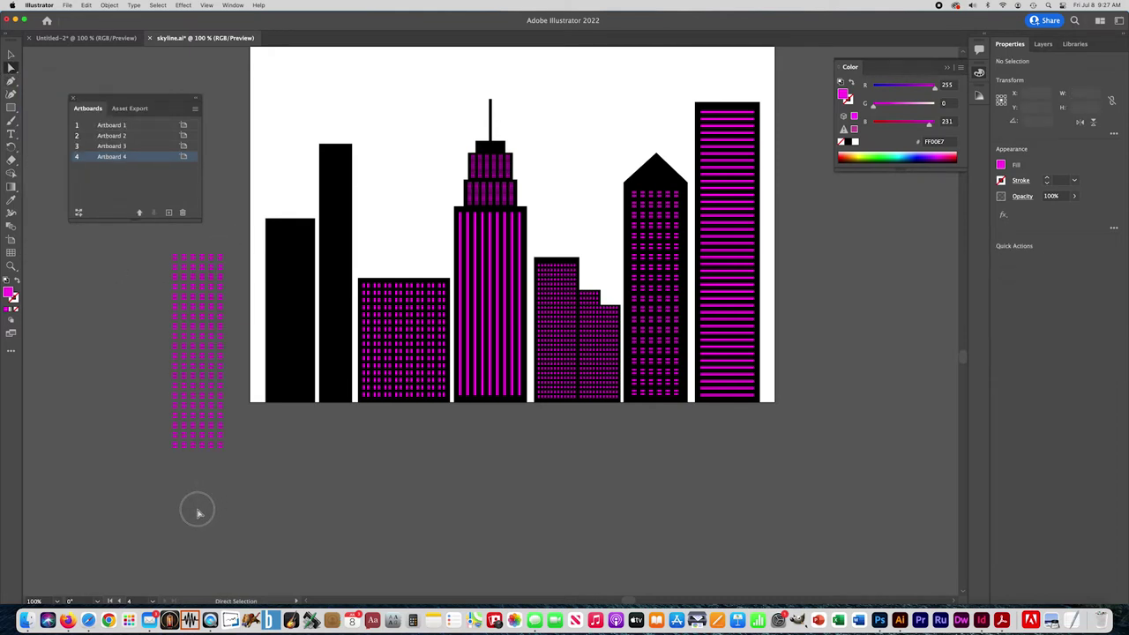
{"action": "left_click_drag", "start_coordinate": [209, 515], "coordinate": [227, 248]}
{"action": "key", "text": "Delete"}
{"action": "left_click", "coordinate": [9, 53]}
Place the narrowed windows on the tall building, stretch to its base, and centre horizontally.
{"action": "left_click_drag", "start_coordinate": [183, 323], "coordinate": [335, 221]}
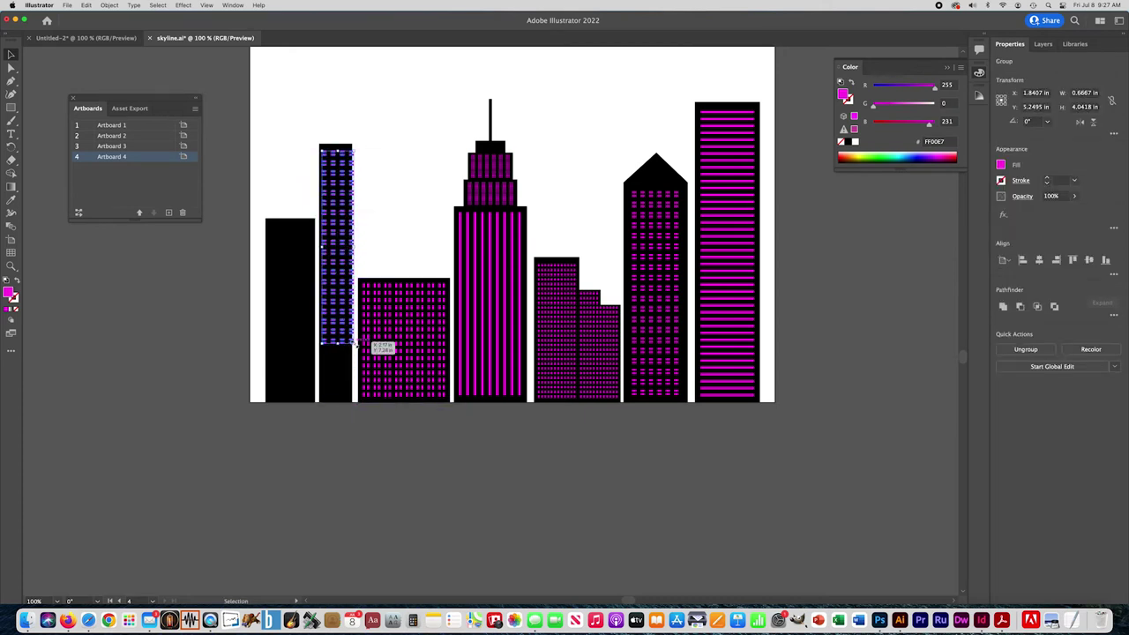
{"action": "left_click_drag", "start_coordinate": [353, 345], "coordinate": [349, 395]}
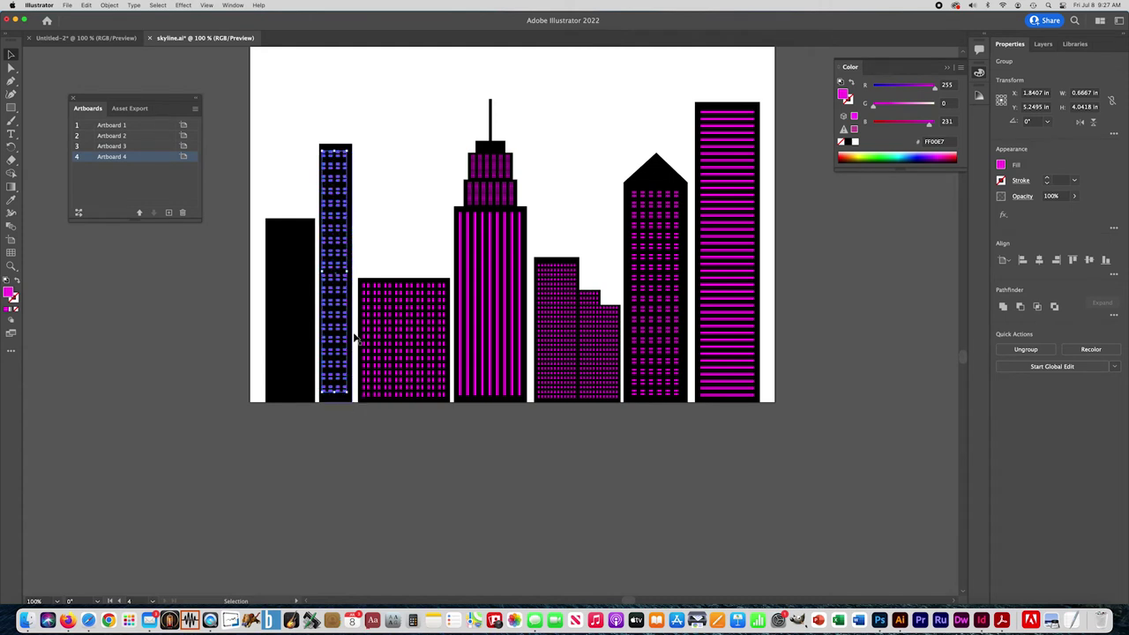
{"action": "left_click", "coordinate": [395, 192]}
{"action": "left_click_drag", "start_coordinate": [296, 113], "coordinate": [364, 169]}
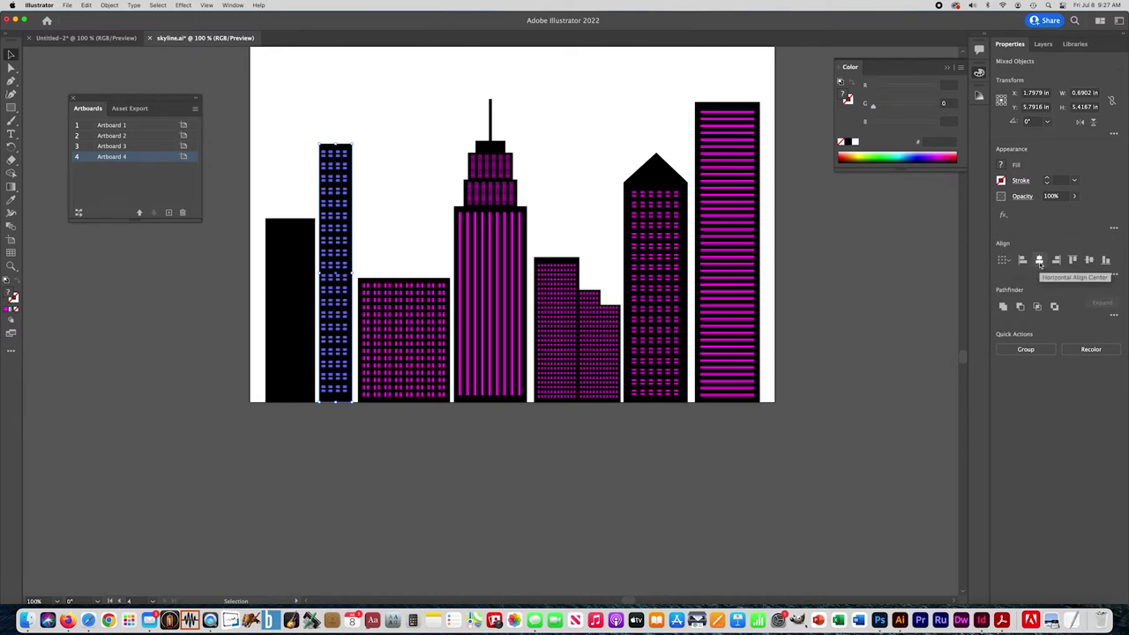
{"action": "left_click", "coordinate": [1039, 260]}
{"action": "left_click", "coordinate": [393, 136]}
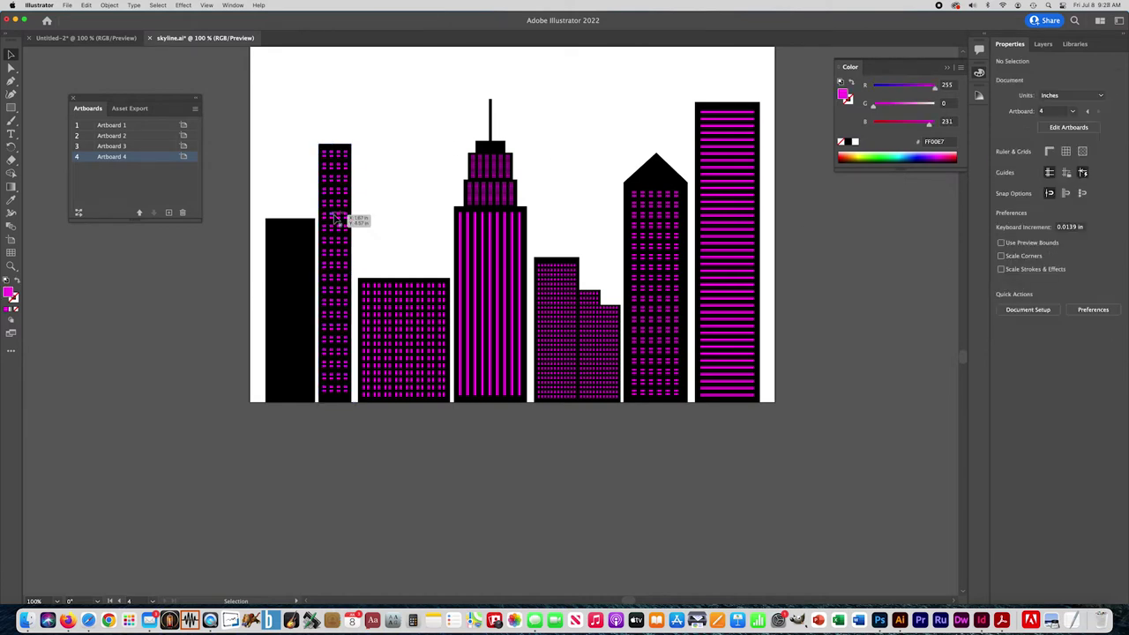
Bring the small square dot grid onto the skyline artboard and resize it.
{"action": "left_click", "coordinate": [412, 182], "text": "alt"}
{"action": "scroll", "coordinate": [398, 111], "scroll_direction": "up", "scroll_amount": 15}
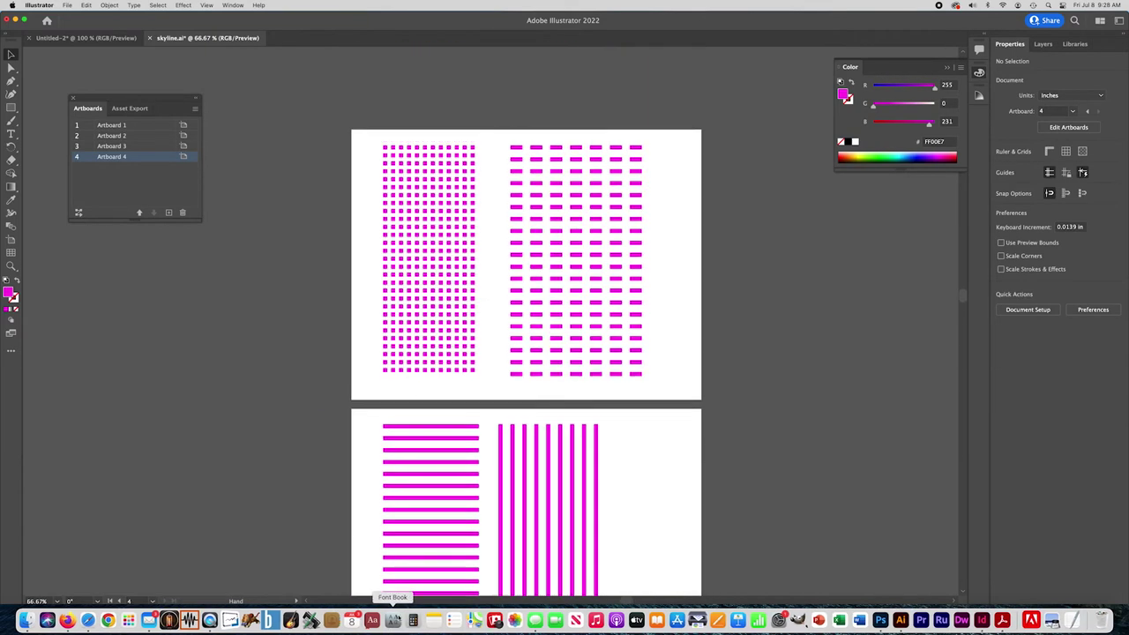
{"action": "left_click", "coordinate": [426, 353]}
{"action": "left_click", "coordinate": [317, 459]}
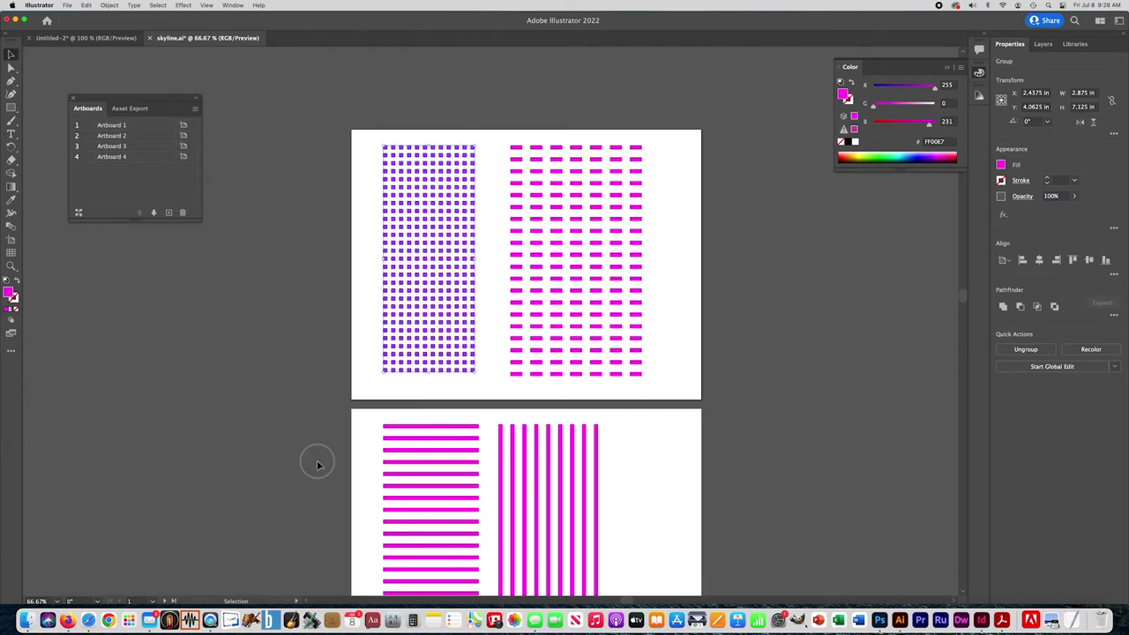
{"action": "scroll", "coordinate": [335, 305], "scroll_direction": "down", "scroll_amount": 10}
{"action": "scroll", "coordinate": [452, 430], "scroll_direction": "down", "scroll_amount": 10}
{"action": "scroll", "coordinate": [452, 430], "scroll_direction": "right", "scroll_amount": 10}
{"action": "left_click_drag", "start_coordinate": [415, 226], "coordinate": [787, 276]}
{"action": "left_click", "coordinate": [463, 234]}
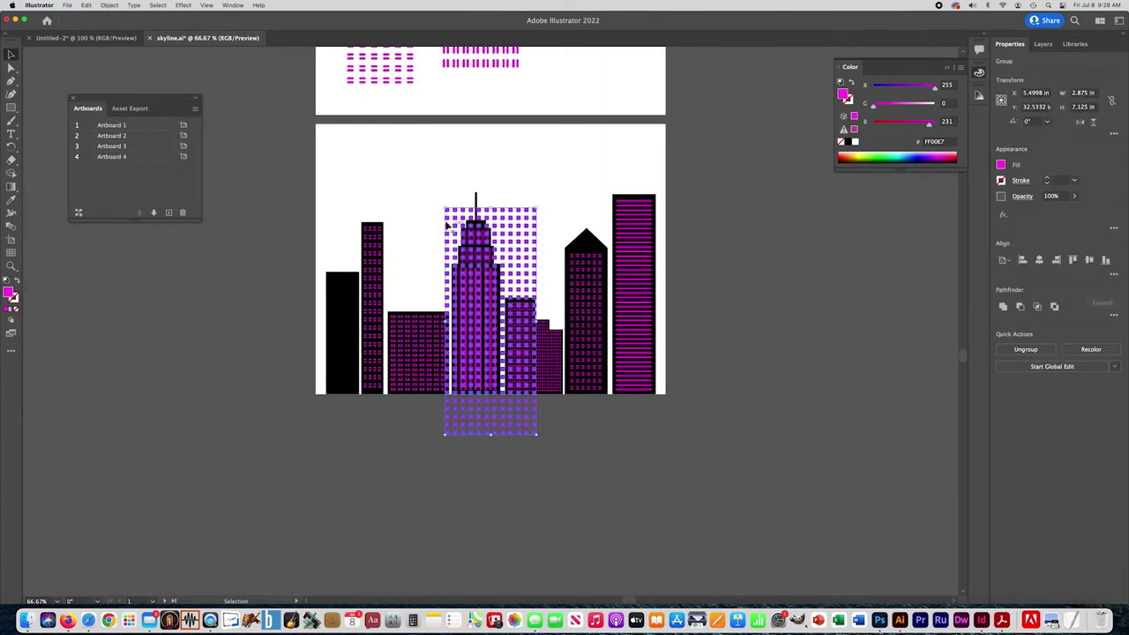
{"action": "left_click_drag", "start_coordinate": [449, 214], "coordinate": [269, 283]}
{"action": "left_click_drag", "start_coordinate": [262, 502], "coordinate": [297, 391]}
{"action": "left_click", "coordinate": [209, 417]}
Delete the grid's left half and bottom rows, then place it on the leftmost building.
{"action": "key", "text": "z"}
{"action": "left_click", "coordinate": [339, 379]}
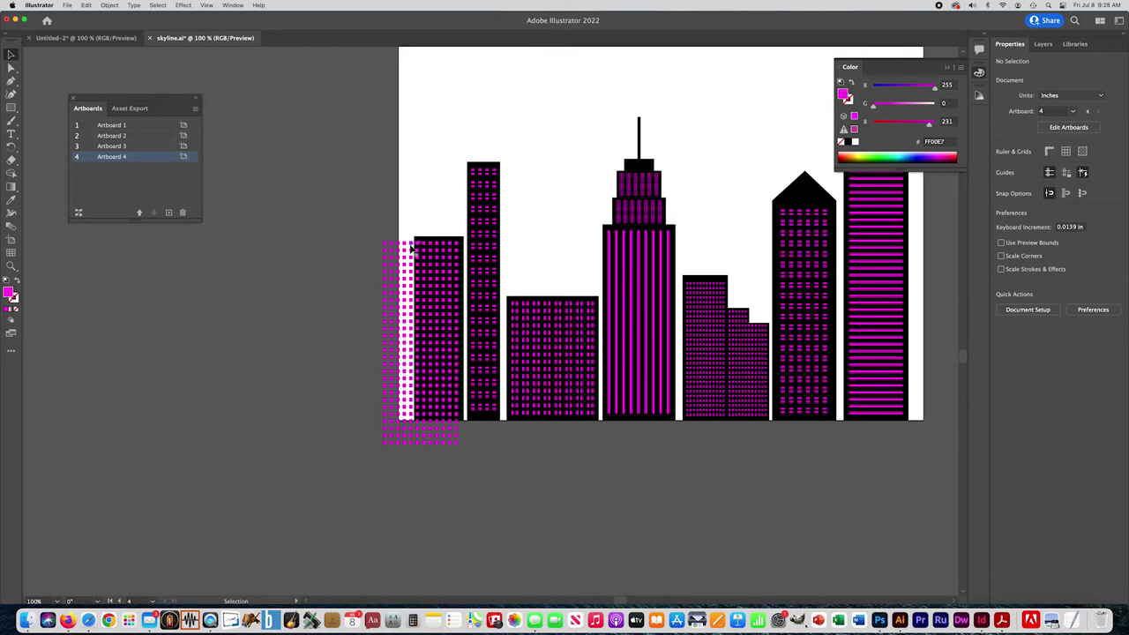
{"action": "left_click_drag", "start_coordinate": [399, 250], "coordinate": [273, 257]}
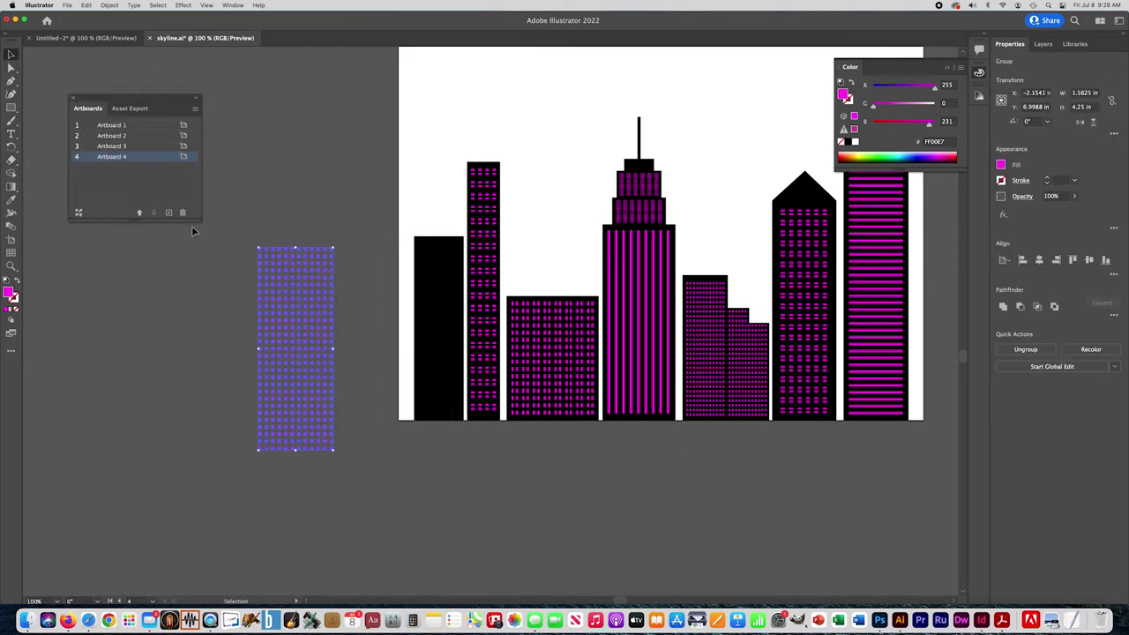
{"action": "left_click", "coordinate": [11, 71]}
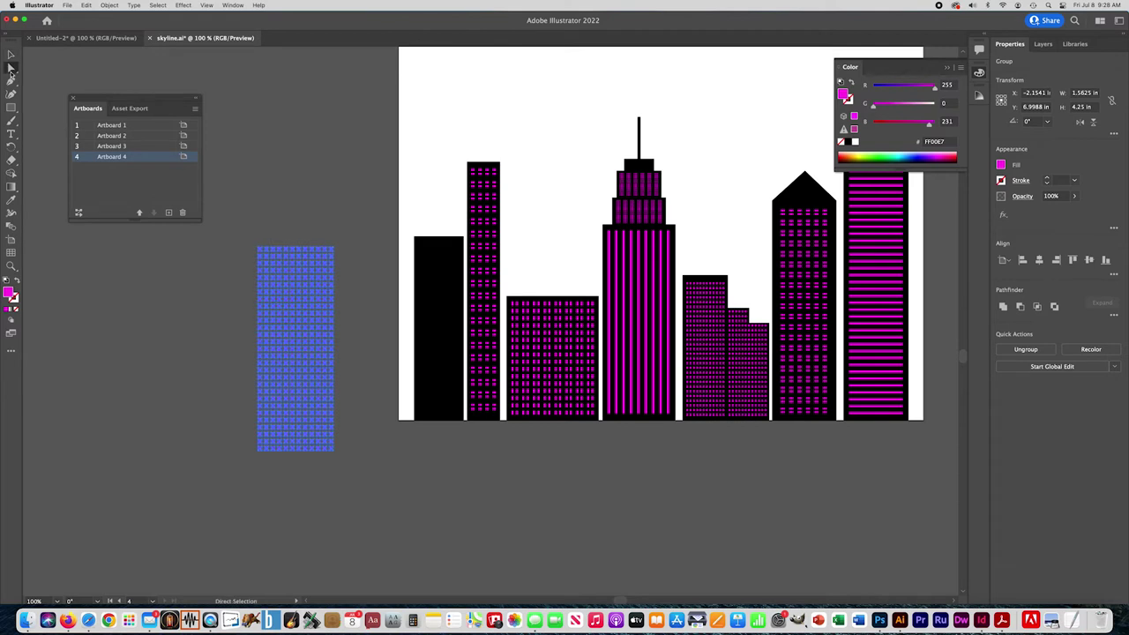
{"action": "left_click", "coordinate": [252, 244]}
{"action": "left_click_drag", "start_coordinate": [289, 521], "coordinate": [289, 520]}
{"action": "key", "text": "Delete"}
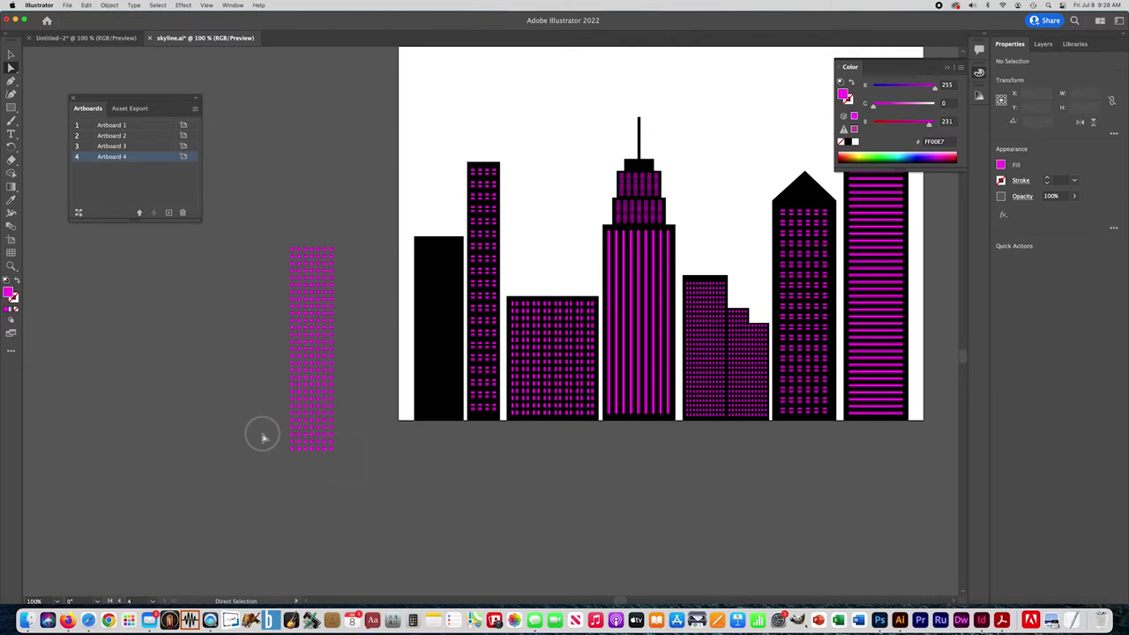
{"action": "left_click_drag", "start_coordinate": [340, 428], "coordinate": [259, 458]}
{"action": "key", "text": "Delete"}
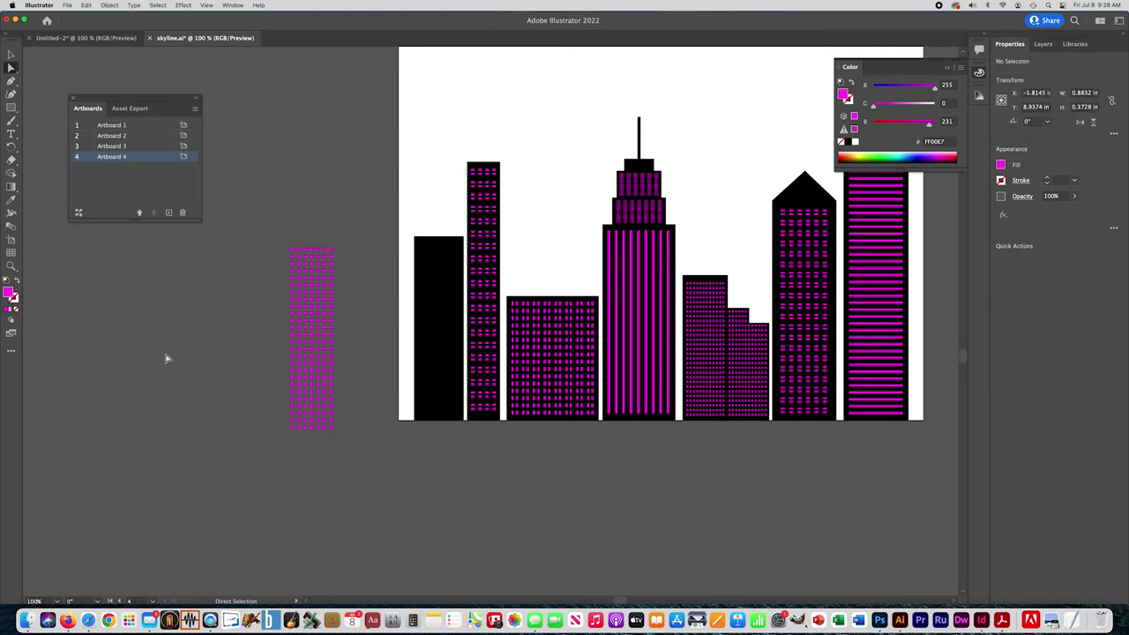
{"action": "left_click", "coordinate": [11, 55]}
{"action": "left_click_drag", "start_coordinate": [315, 345], "coordinate": [443, 334]}
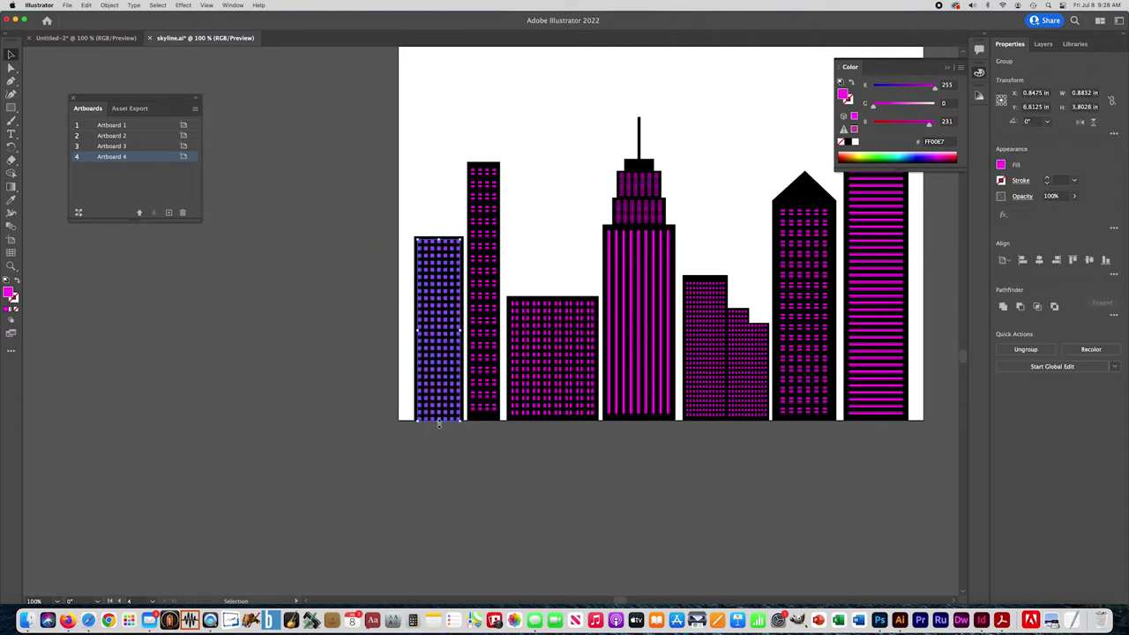
{"action": "left_click", "coordinate": [359, 297]}
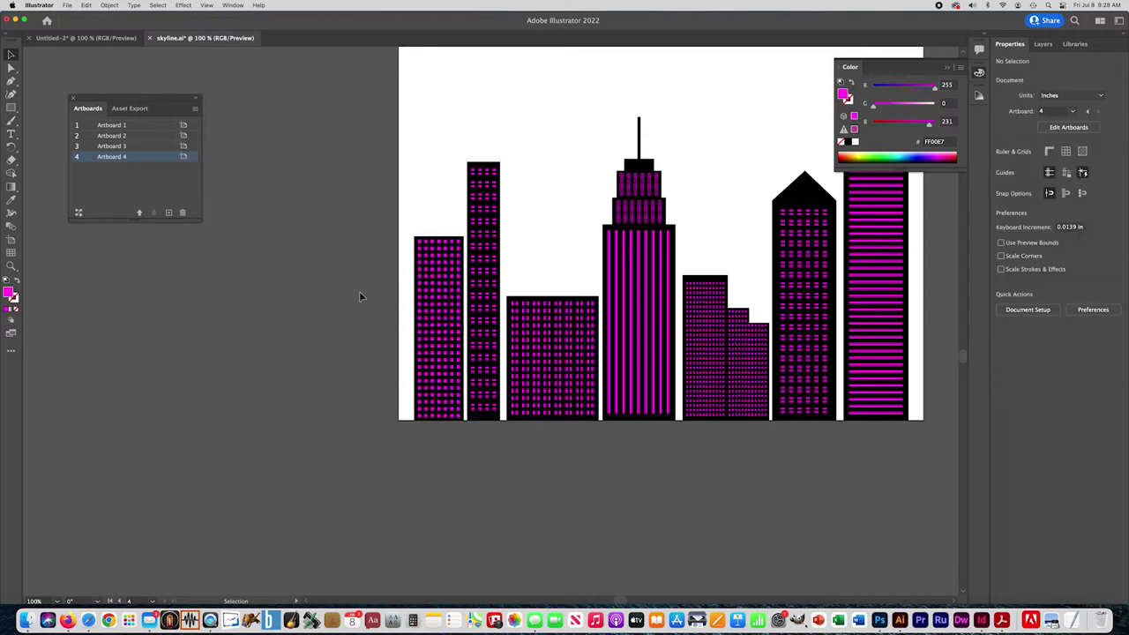
Raise the top of the stepped building's middle section slightly.
{"action": "key", "text": "super+minus"}
{"action": "key", "text": "super+minus"}
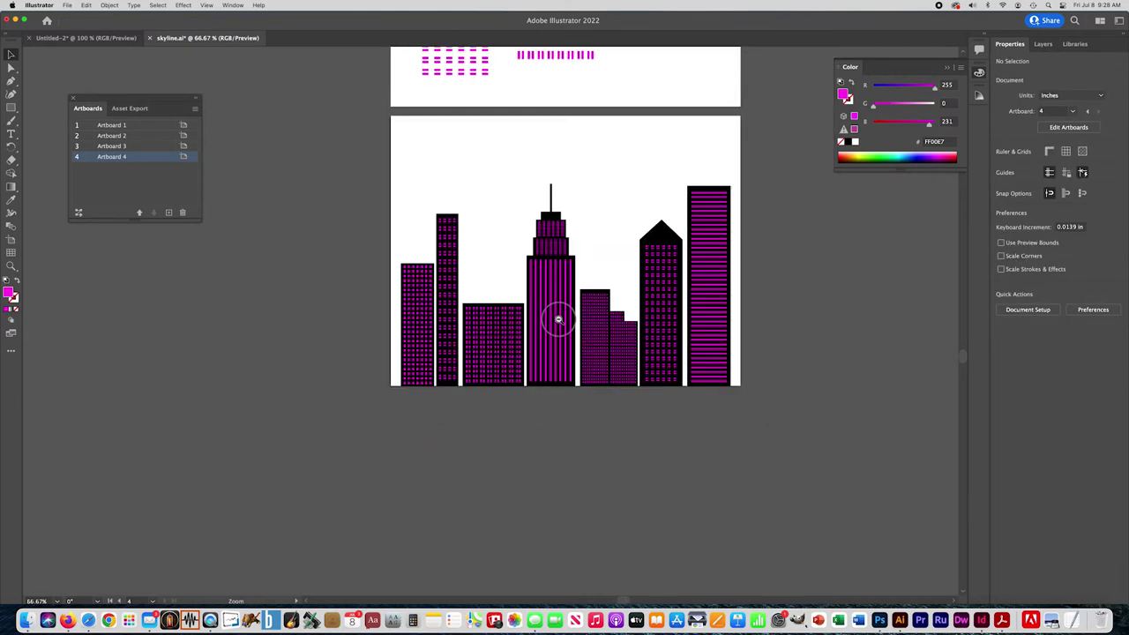
{"action": "left_click_drag", "start_coordinate": [628, 295], "coordinate": [606, 401]}
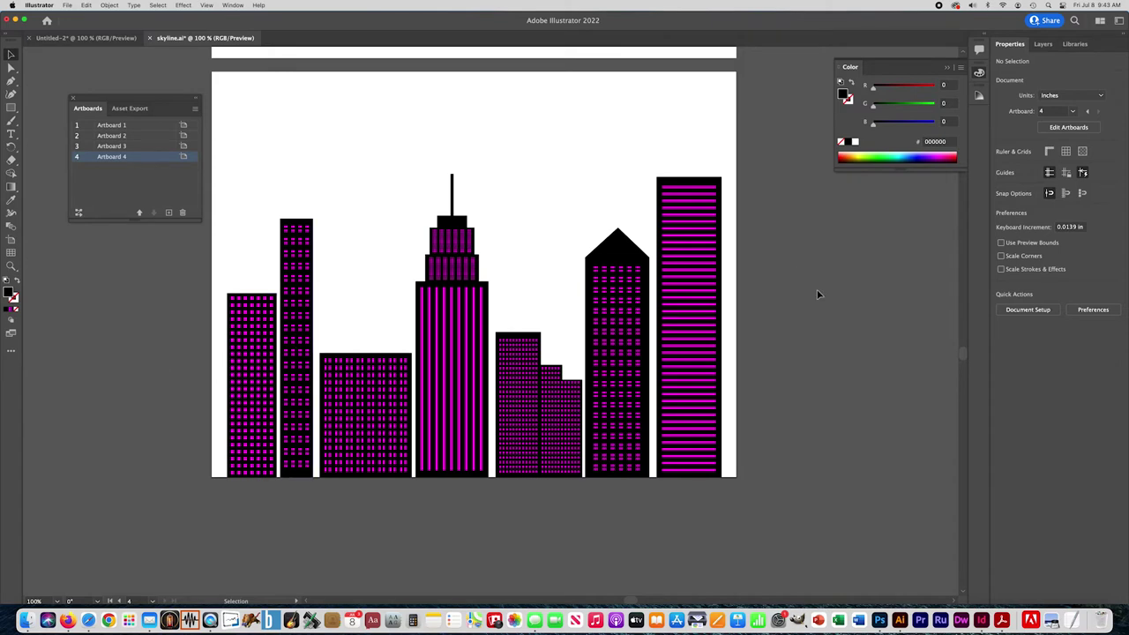
{"action": "left_click", "coordinate": [544, 397]}
{"action": "left_click", "coordinate": [503, 365]}
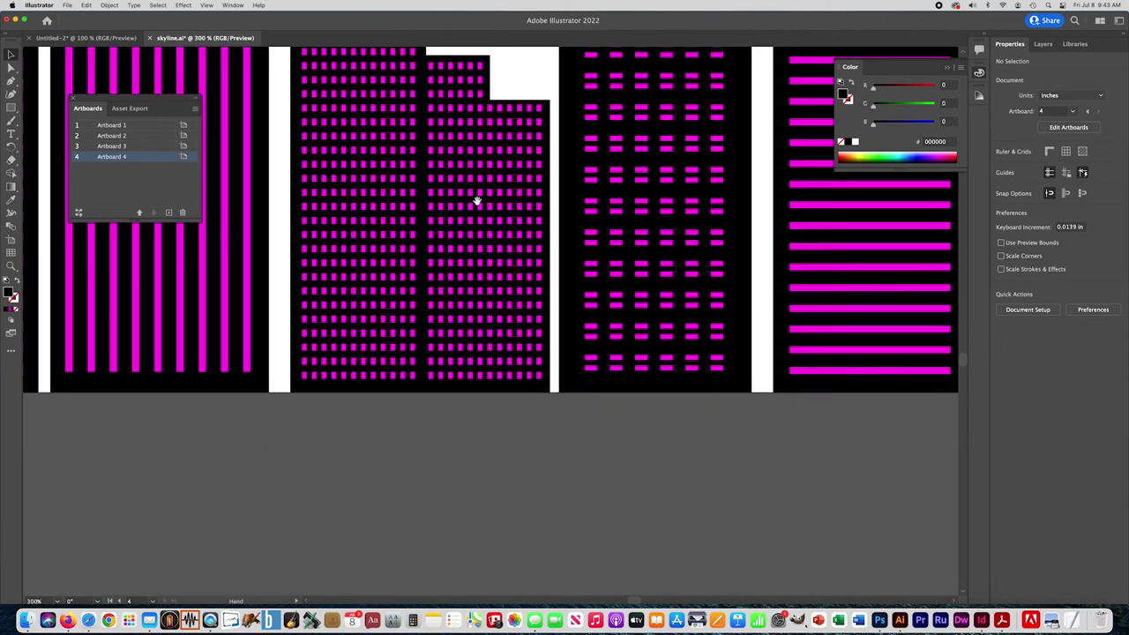
{"action": "scroll", "coordinate": [476, 202], "scroll_direction": "up", "scroll_amount": 4}
{"action": "left_click", "coordinate": [538, 213]}
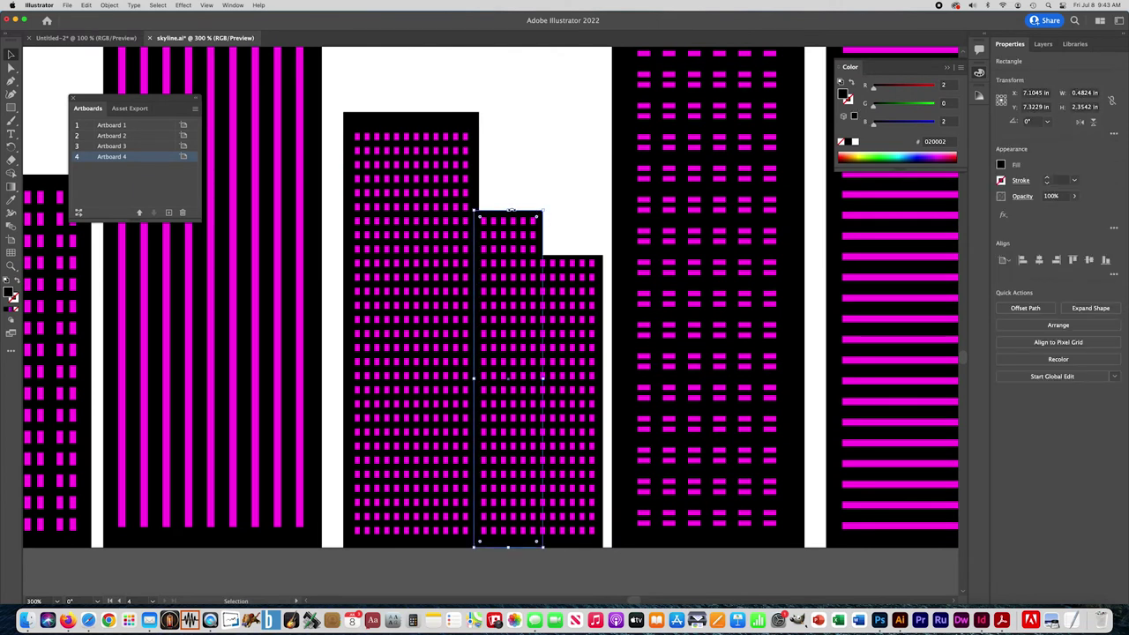
{"action": "left_click_drag", "start_coordinate": [508, 212], "coordinate": [507, 204]}
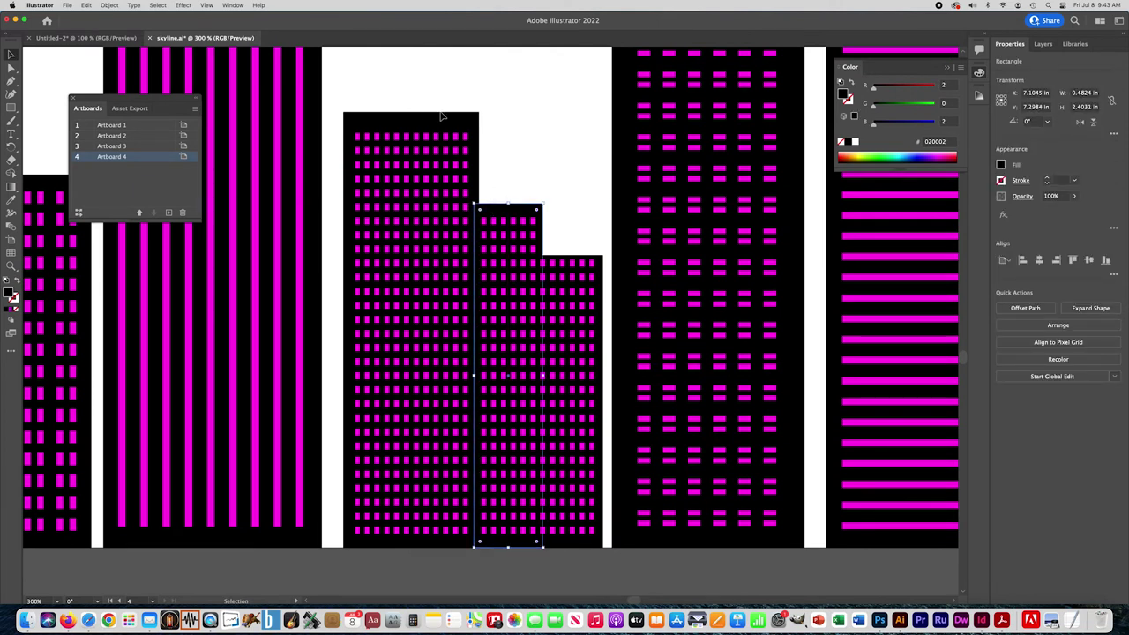
Raise the top of the stepped building's shortest section slightly.
{"action": "left_click", "coordinate": [601, 263]}
{"action": "left_click_drag", "start_coordinate": [567, 256], "coordinate": [567, 250]}
{"action": "left_click", "coordinate": [524, 164]}
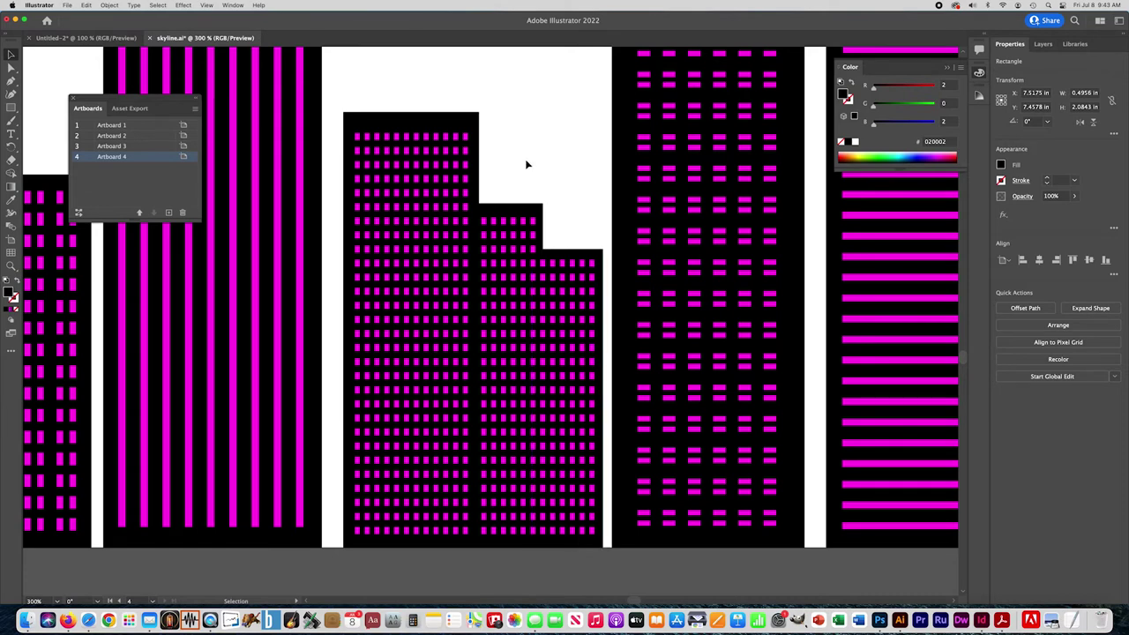
{"action": "key", "text": "z"}
{"action": "left_click", "coordinate": [523, 165], "text": "alt"}
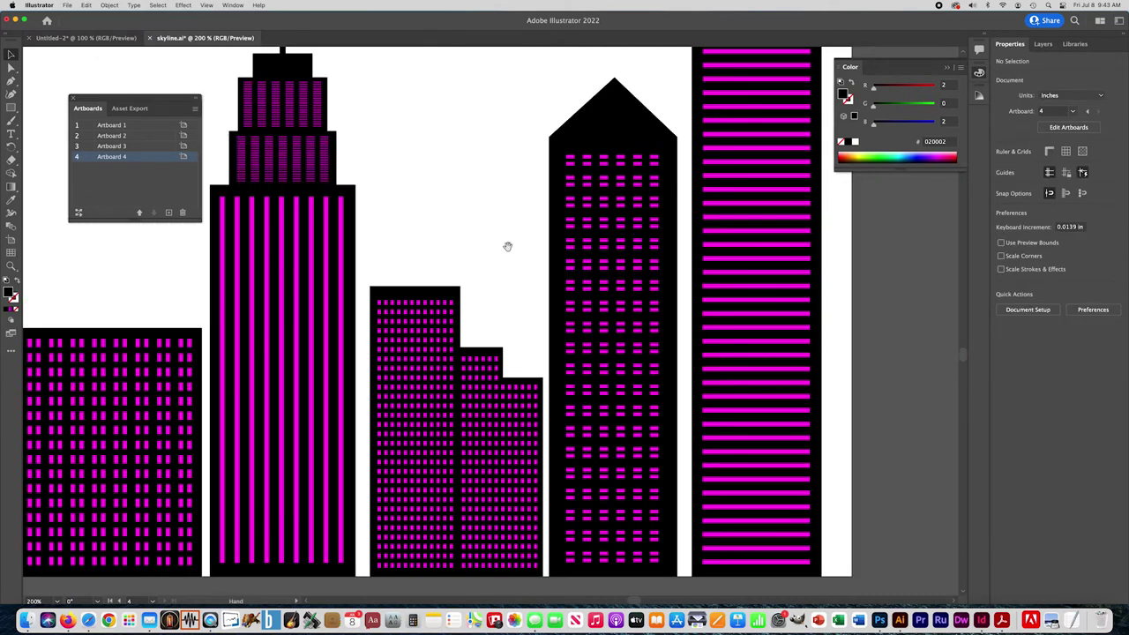
{"action": "scroll", "coordinate": [499, 305], "scroll_direction": "down", "scroll_amount": 5}
{"action": "left_click", "coordinate": [513, 304]}
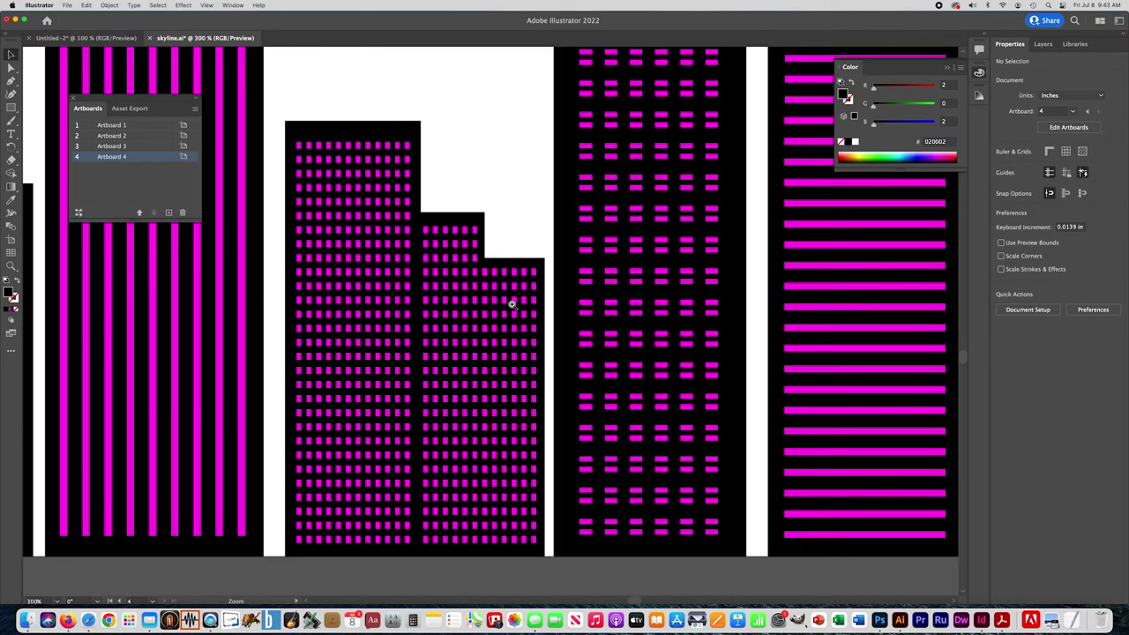
{"action": "left_click_drag", "start_coordinate": [483, 306], "coordinate": [486, 227]}
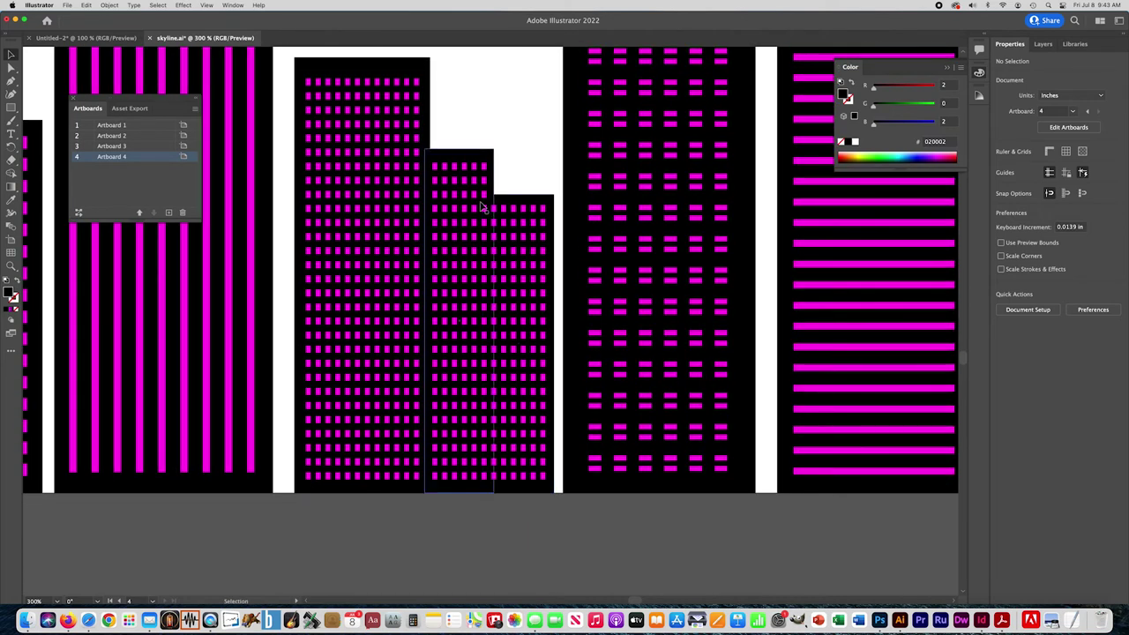
{"action": "left_click", "coordinate": [11, 67]}
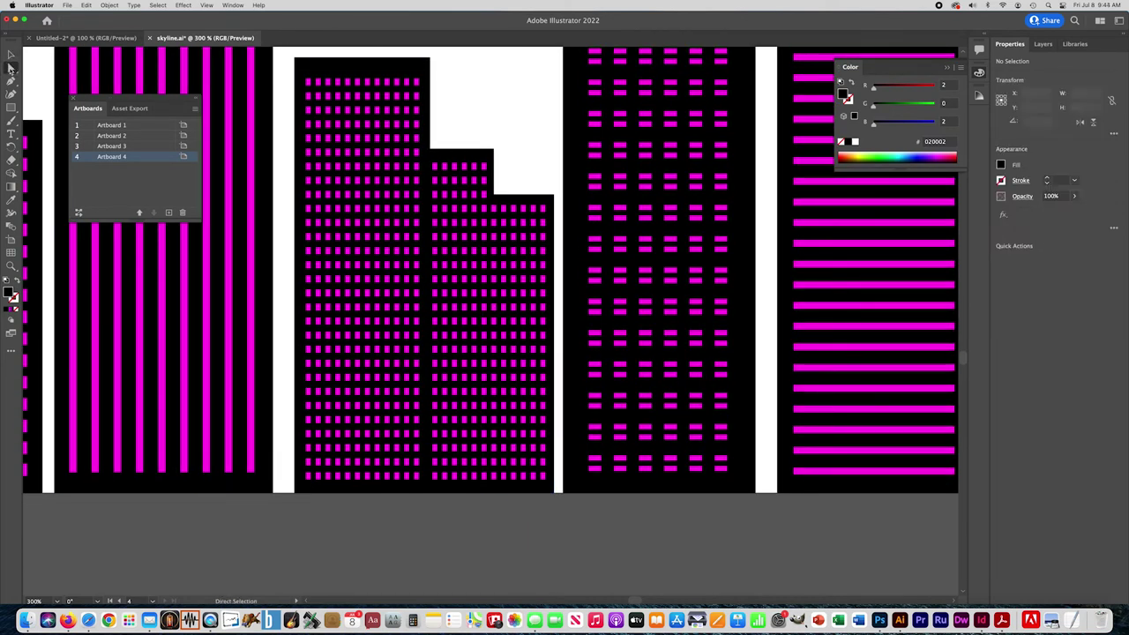
{"action": "left_click", "coordinate": [494, 211]}
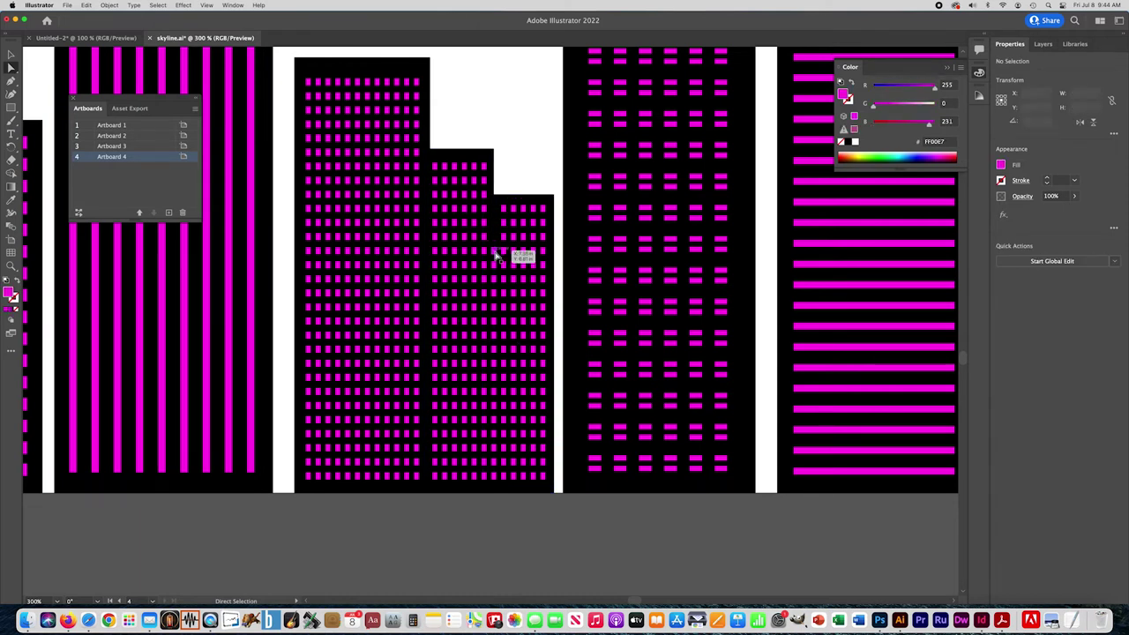
{"action": "left_click", "coordinate": [495, 254]}
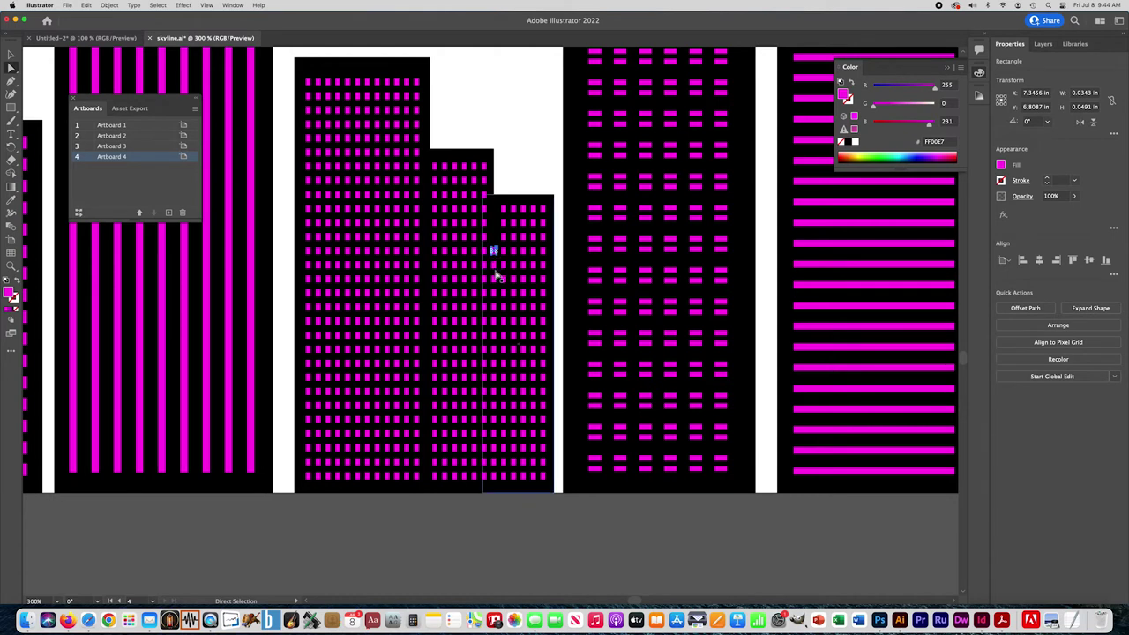
{"action": "left_click", "coordinate": [496, 284]}
{"action": "left_click", "coordinate": [495, 284]}
{"action": "left_click", "coordinate": [494, 308]}
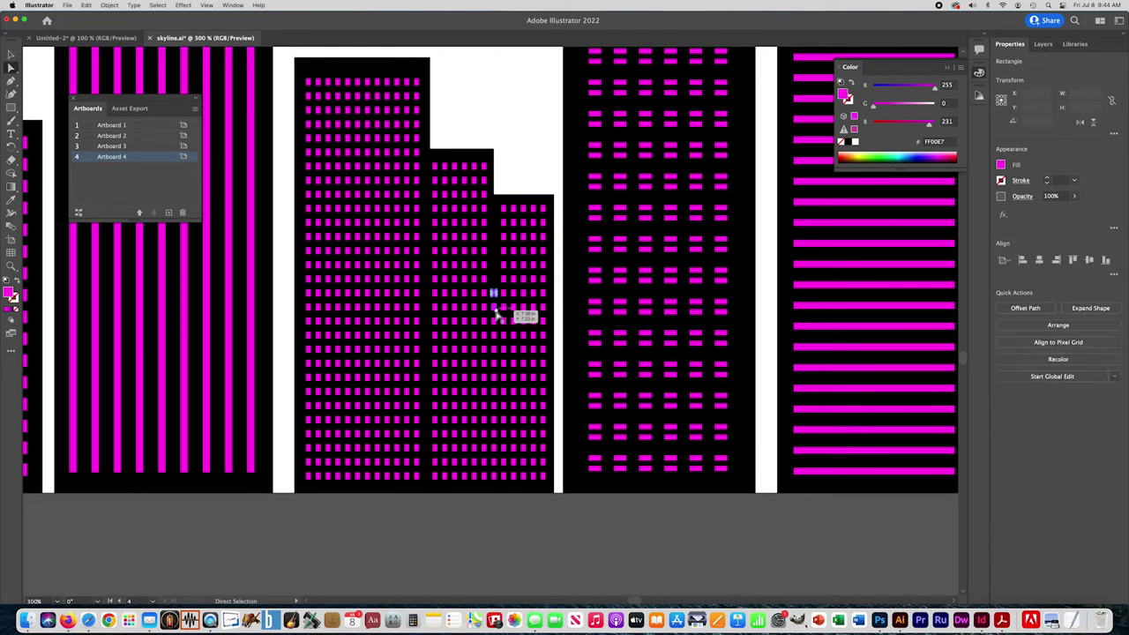
{"action": "left_click", "coordinate": [496, 321]}
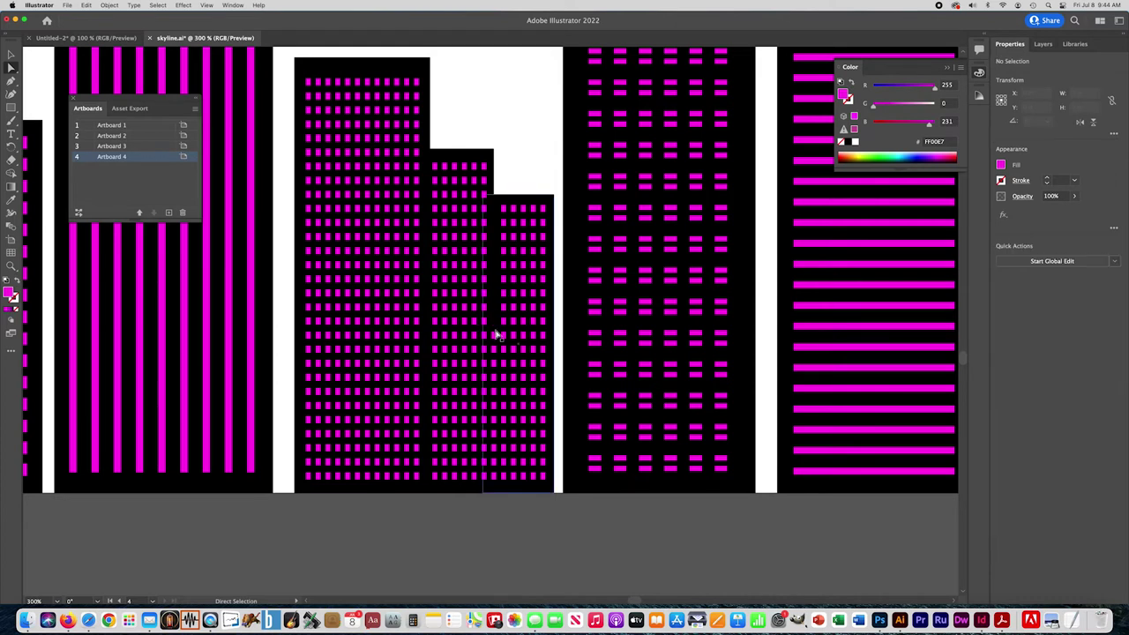
{"action": "left_click", "coordinate": [494, 353]}
{"action": "left_click", "coordinate": [495, 377]}
{"action": "left_click", "coordinate": [494, 379]}
{"action": "left_click", "coordinate": [495, 392]}
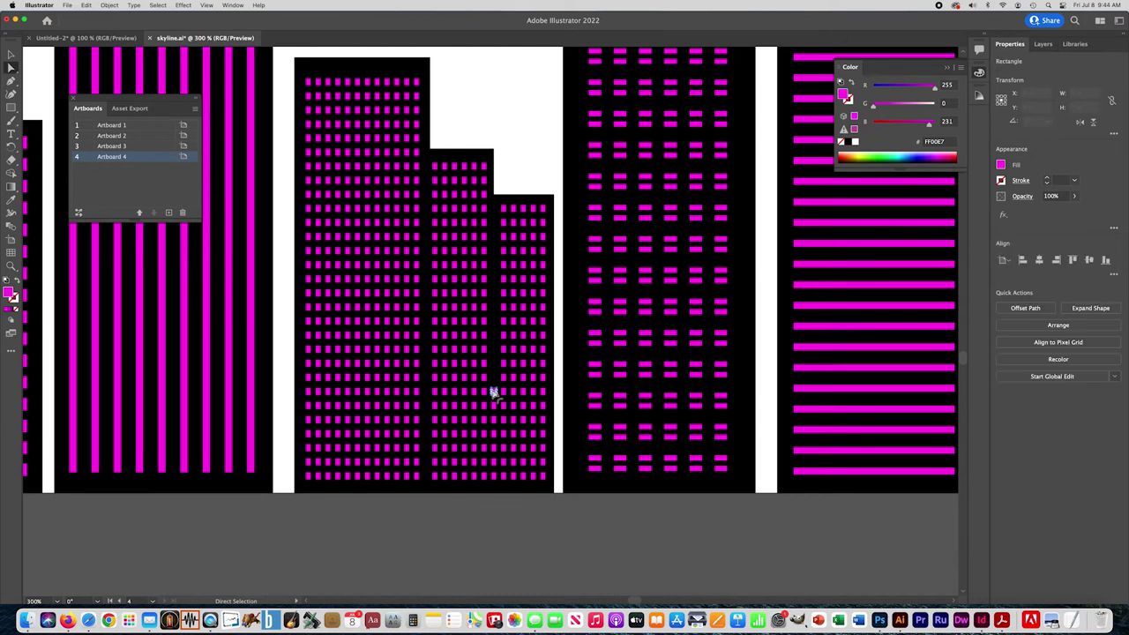
{"action": "left_click", "coordinate": [495, 408]}
{"action": "left_click", "coordinate": [494, 427]}
{"action": "left_click", "coordinate": [493, 451]}
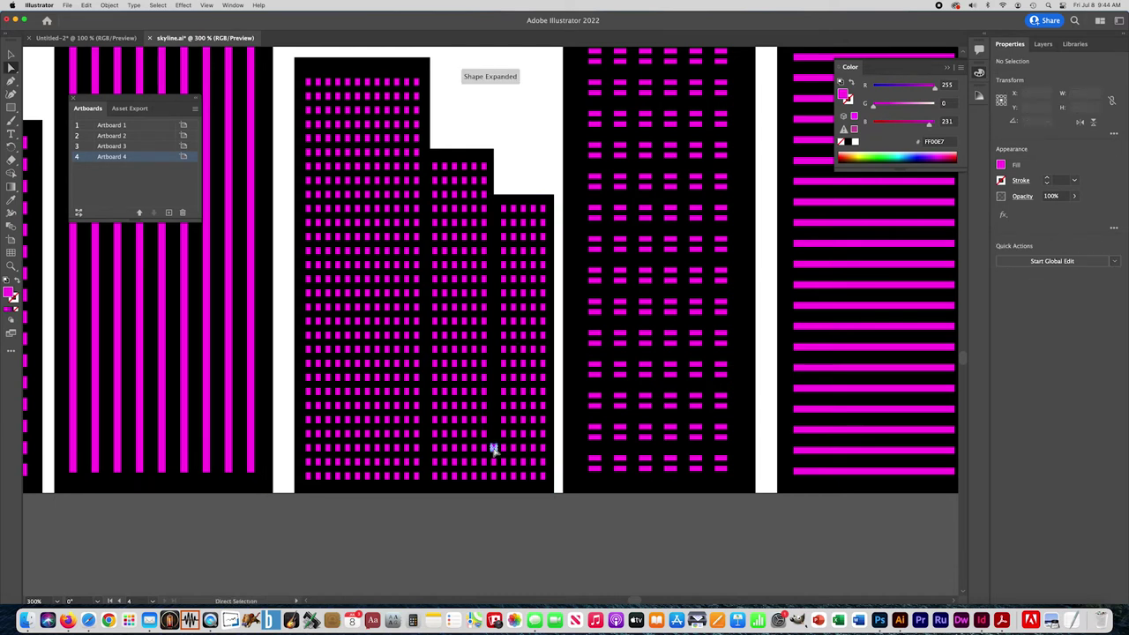
{"action": "left_click", "coordinate": [499, 476]}
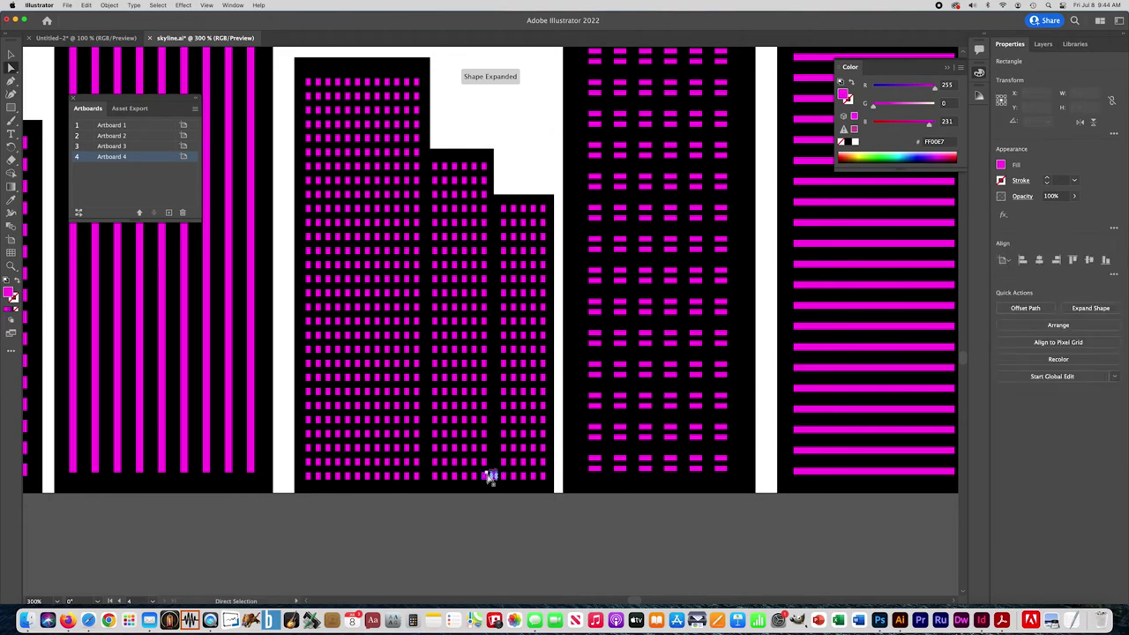
{"action": "left_click", "coordinate": [471, 500]}
{"action": "scroll", "coordinate": [471, 373], "scroll_direction": "down", "scroll_amount": 4}
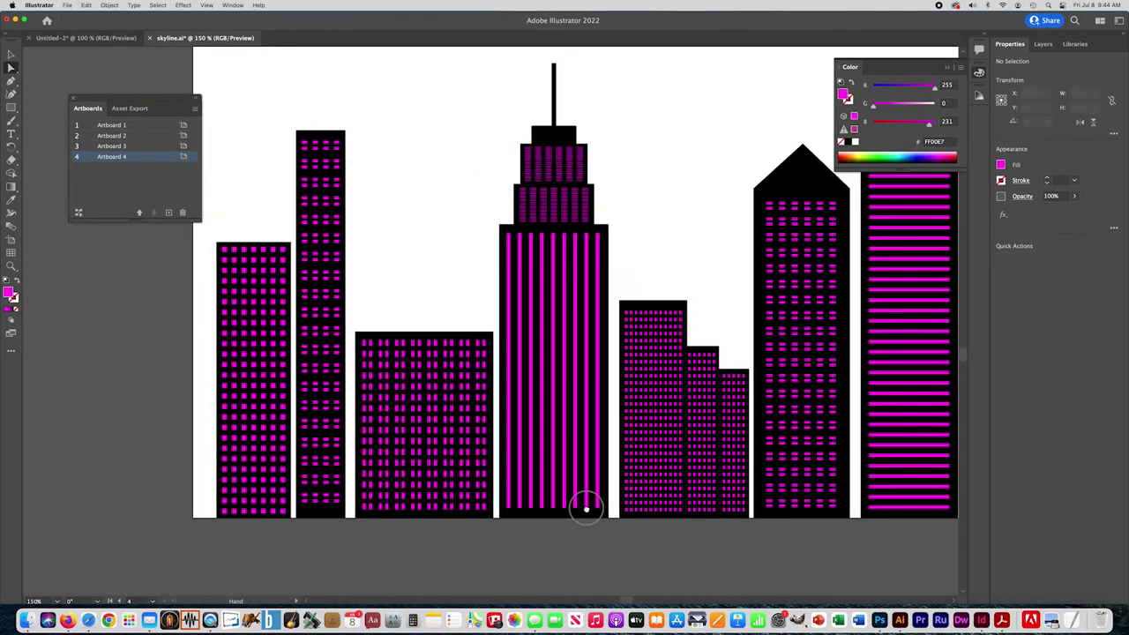
Delete six scattered windows from the leftmost building so some lights look switched off.
{"action": "left_click_drag", "start_coordinate": [585, 508], "coordinate": [496, 527]}
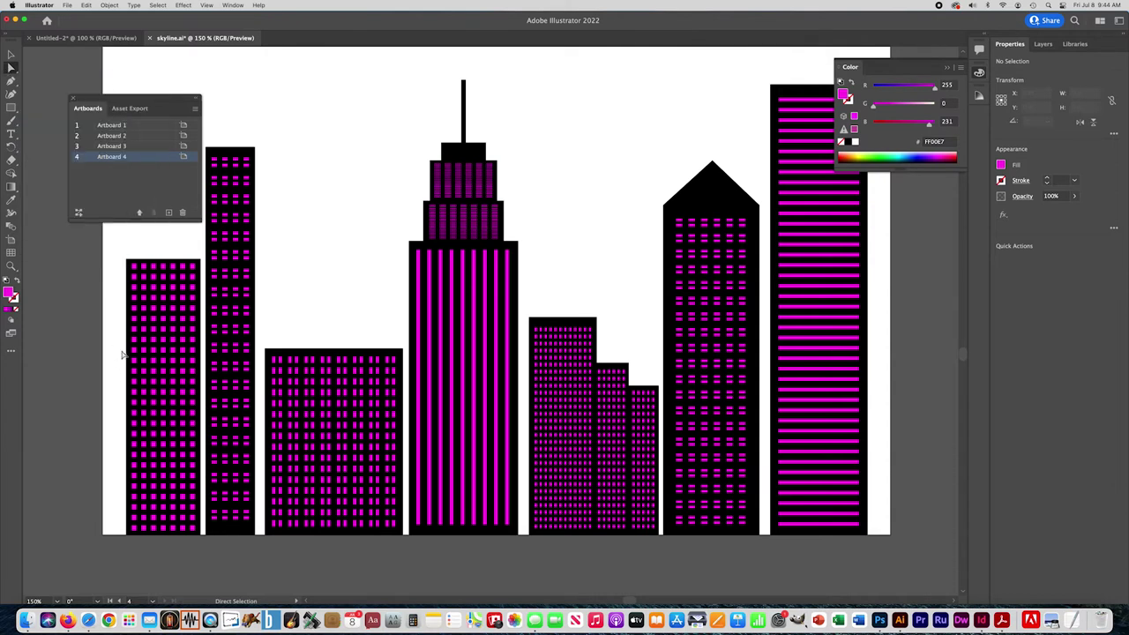
{"action": "left_click", "coordinate": [144, 279]}
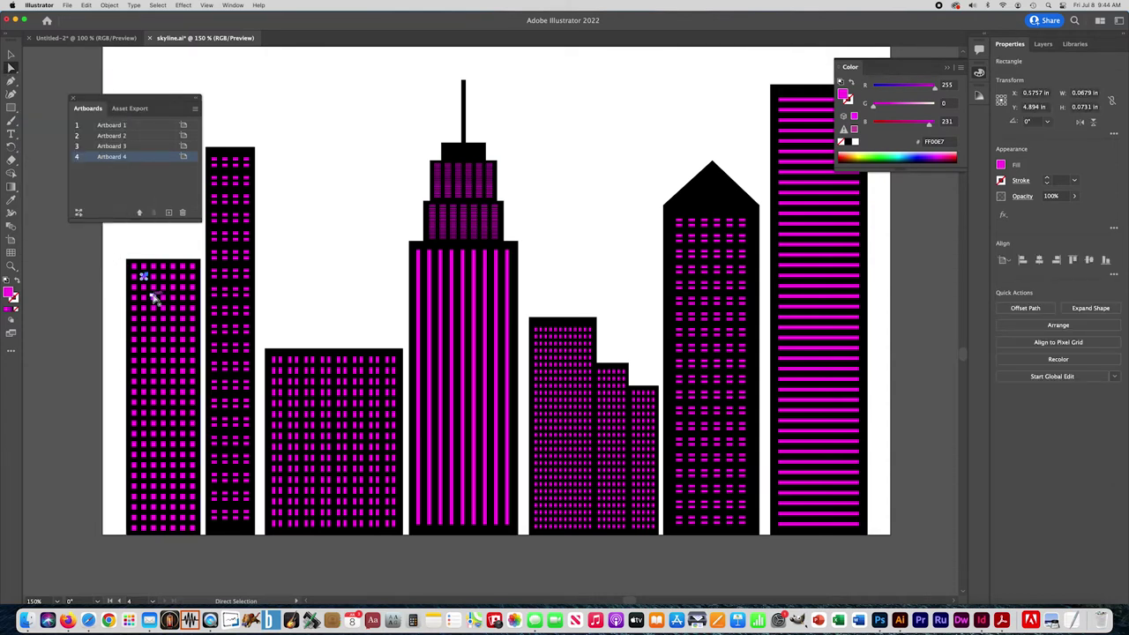
{"action": "key", "text": "super+shift+a"}
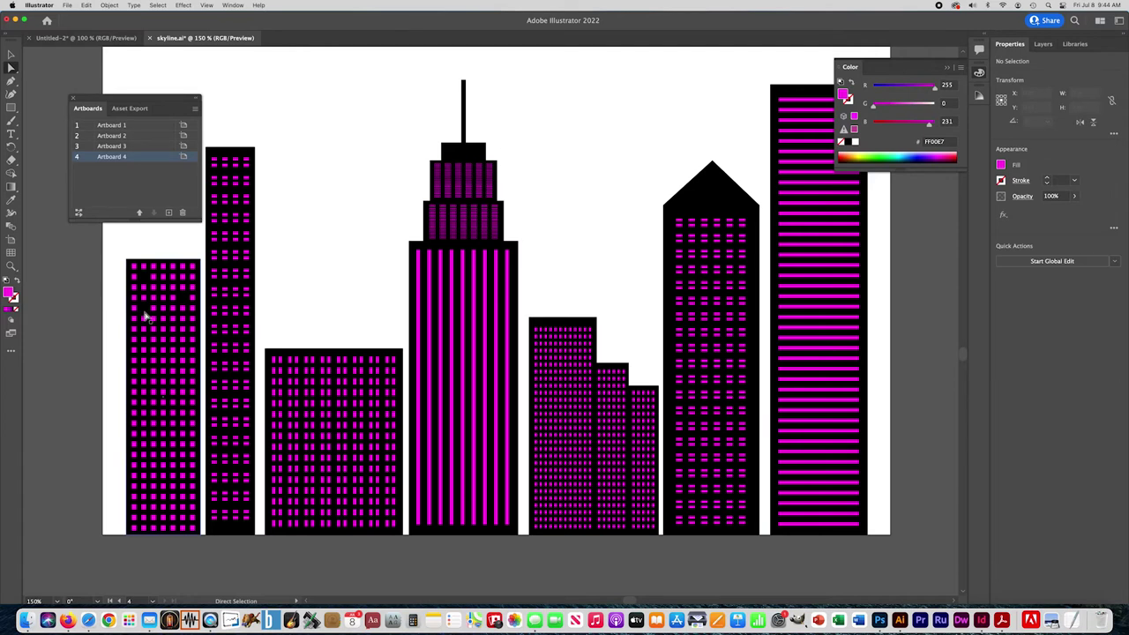
{"action": "left_click", "coordinate": [154, 316]}
{"action": "key", "text": "super+shift+a"}
{"action": "left_click", "coordinate": [182, 340]}
{"action": "left_click", "coordinate": [144, 365]}
{"action": "key", "text": "Delete"}
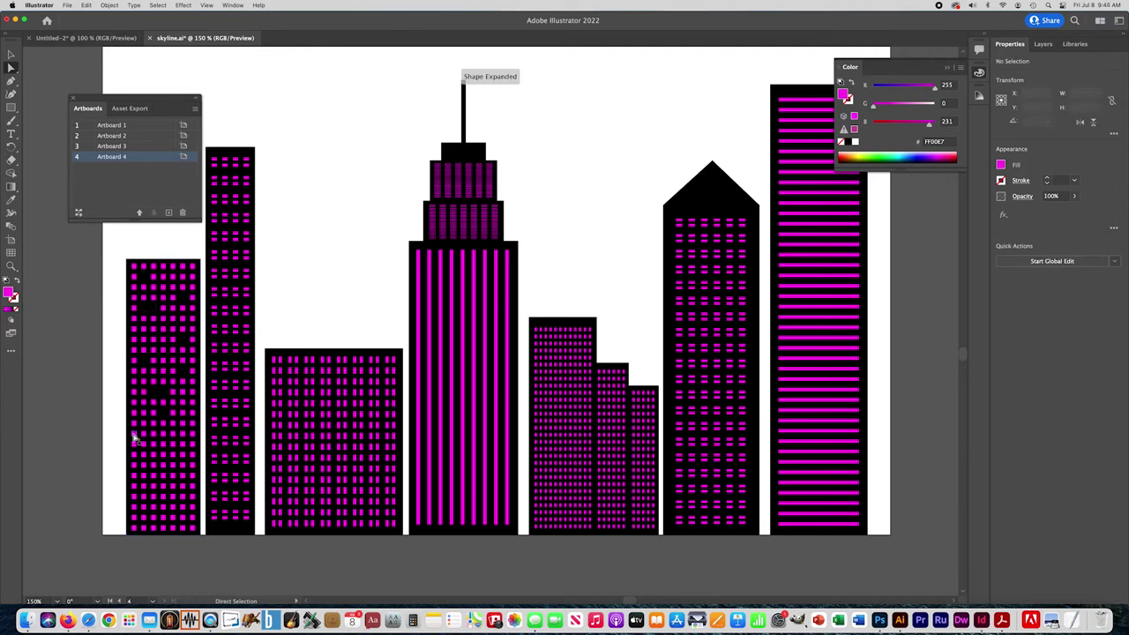
{"action": "left_click", "coordinate": [137, 434]}
{"action": "left_click", "coordinate": [173, 477]}
{"action": "key", "text": "Delete"}
Delete three windows from the tall second building and one from the wide low building.
{"action": "left_click", "coordinate": [225, 282]}
{"action": "key", "text": "Delete"}
{"action": "left_click", "coordinate": [215, 308]}
{"action": "key", "text": "Delete"}
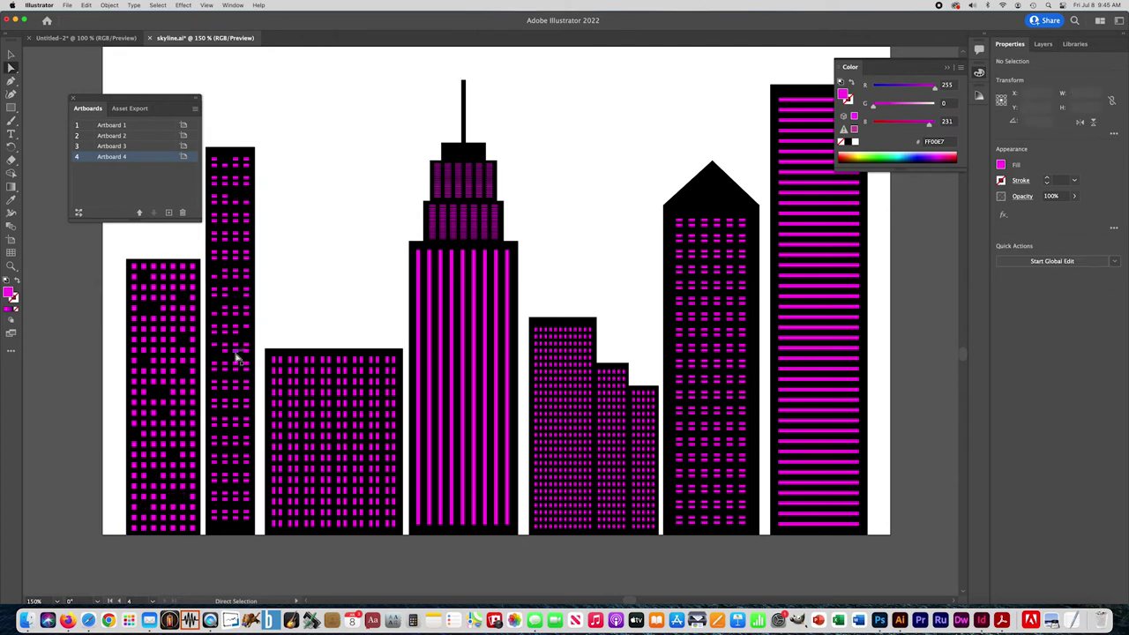
{"action": "left_click", "coordinate": [226, 411]}
{"action": "key", "text": "Delete"}
{"action": "left_click", "coordinate": [329, 384]}
{"action": "key", "text": "Delete"}
Draw a small 0.139 × 0.2244 in rectangle on the central striped tower's upper left edge.
{"action": "left_click_drag", "start_coordinate": [466, 274], "coordinate": [407, 258]}
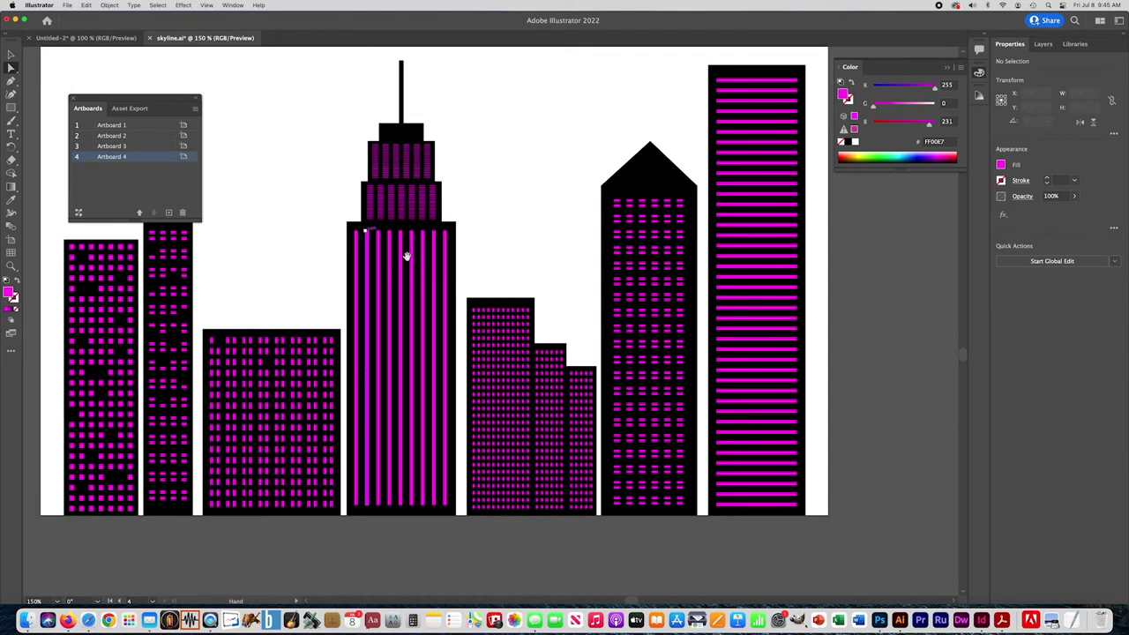
{"action": "left_click", "coordinate": [11, 108]}
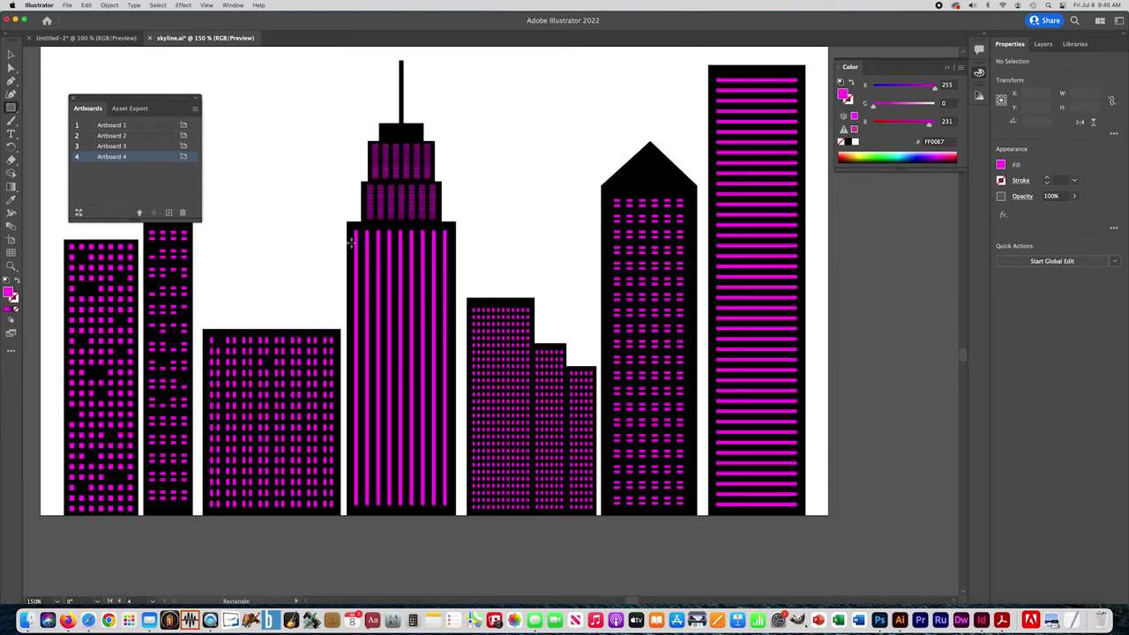
{"action": "left_click_drag", "start_coordinate": [352, 246], "coordinate": [361, 258]}
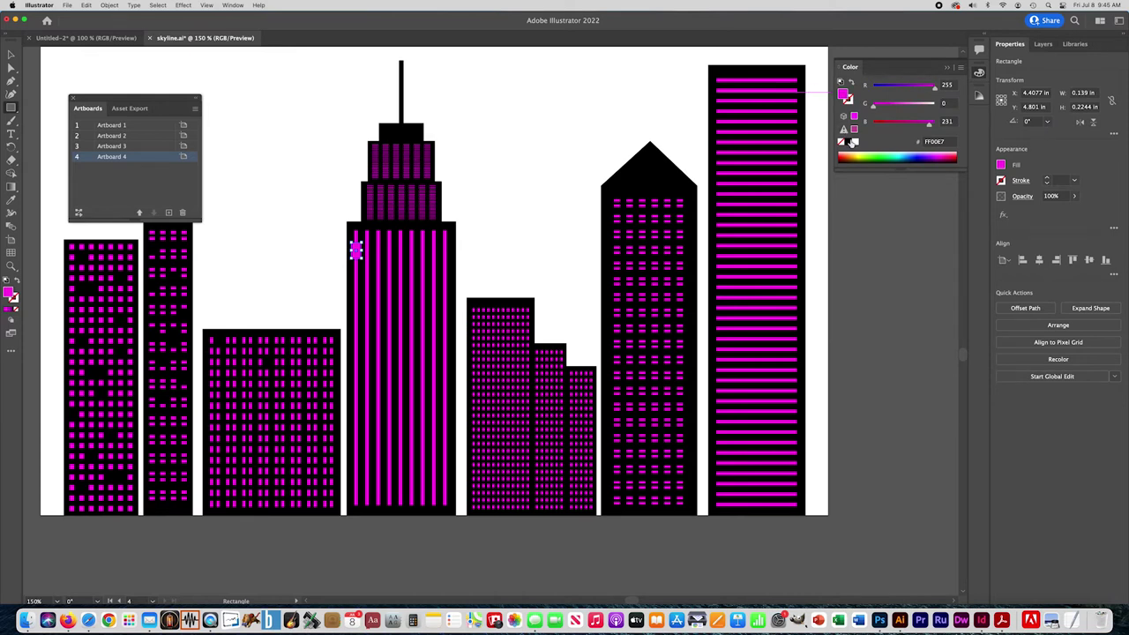
Fill the small rectangle with black and zoom in on the central tower.
{"action": "left_click", "coordinate": [852, 142]}
{"action": "key", "text": "v"}
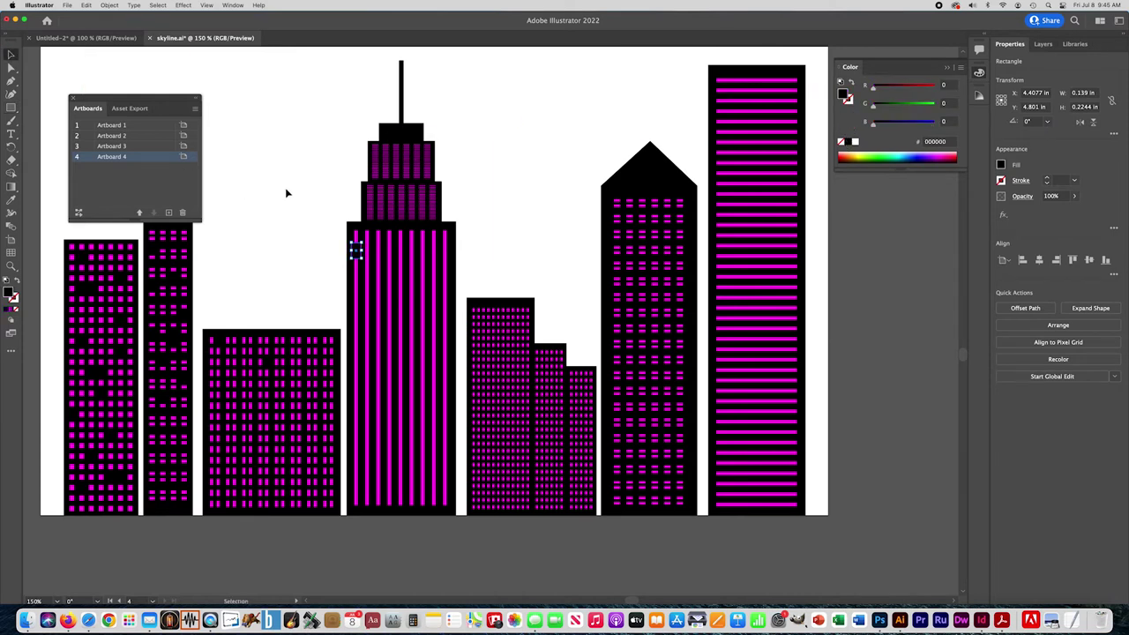
{"action": "left_click", "coordinate": [327, 230]}
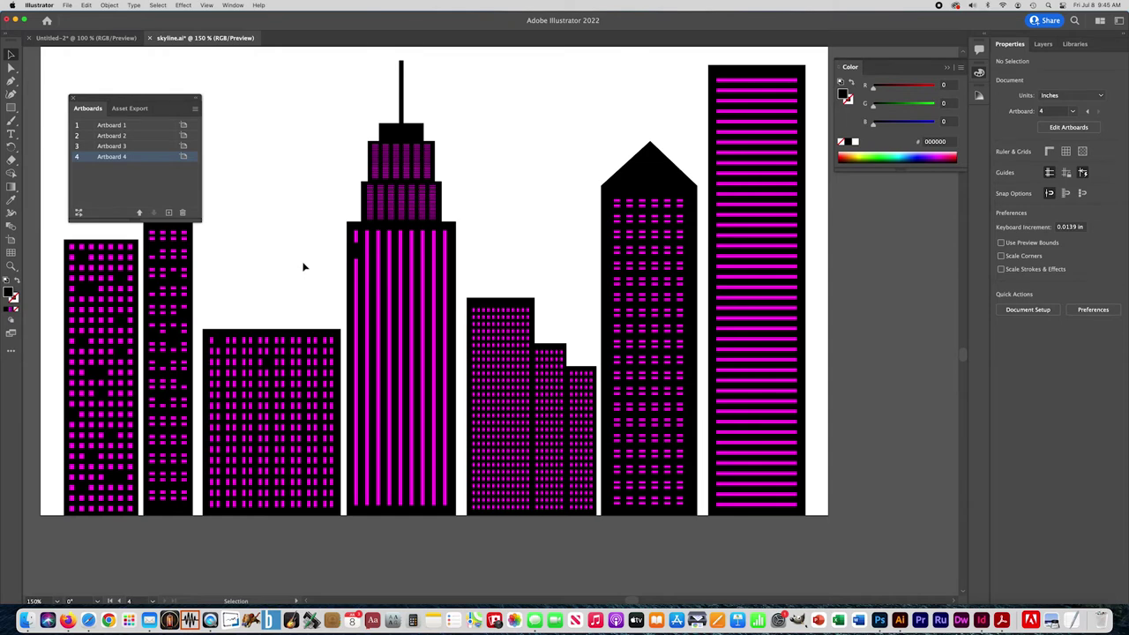
{"action": "left_click", "coordinate": [328, 259]}
{"action": "scroll", "coordinate": [353, 176], "scroll_direction": "down", "scroll_amount": 3}
{"action": "scroll", "coordinate": [352, 177], "scroll_direction": "right", "scroll_amount": 2}
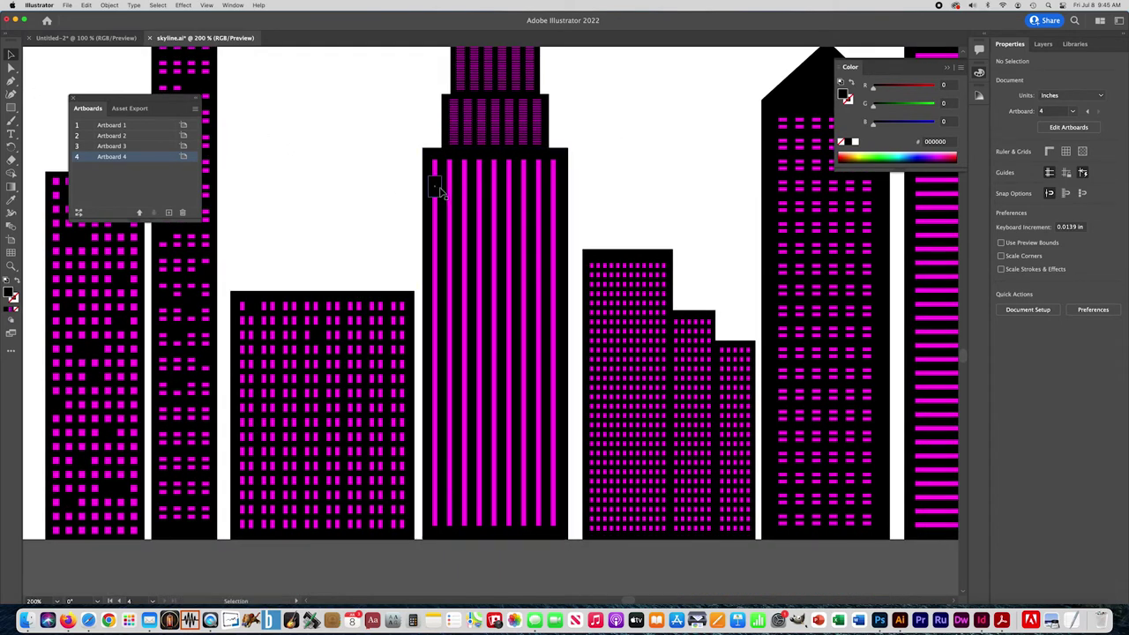
Move the black block and Alt-drag copies onto several of the tower's magenta stripes.
{"action": "mouse_move", "coordinate": [442, 200]}
{"action": "left_mouse_down"}
{"action": "mouse_move", "coordinate": [458, 221]}
{"action": "mouse_move", "coordinate": [461, 176]}
{"action": "mouse_move", "coordinate": [486, 176]}
{"action": "mouse_move", "coordinate": [484, 185]}
{"action": "left_mouse_up"}
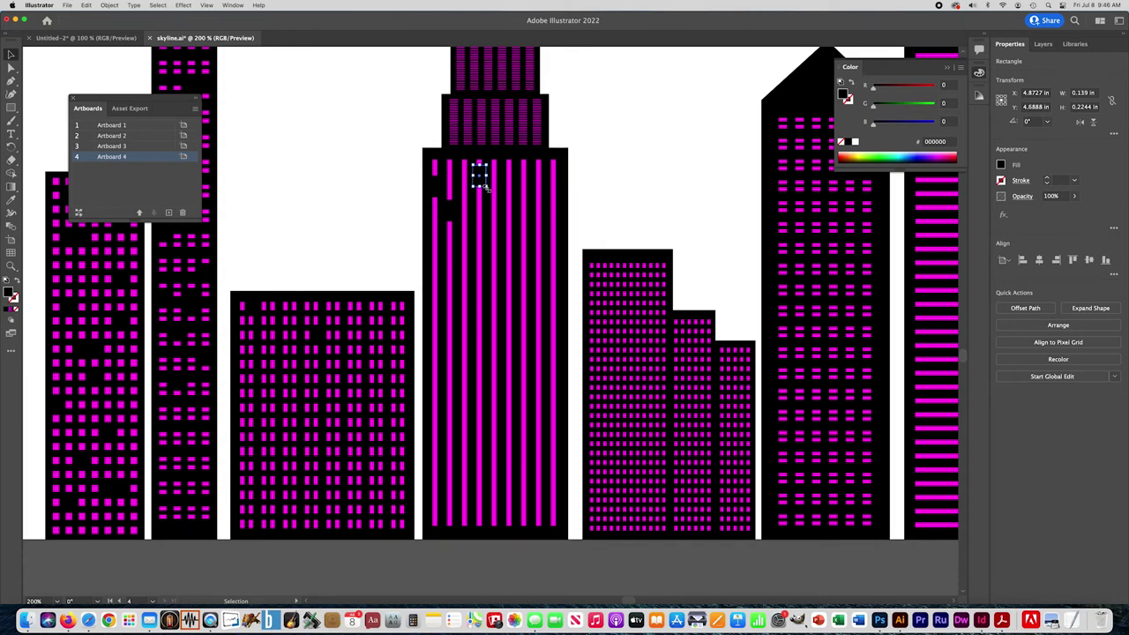
{"action": "mouse_move", "coordinate": [484, 187]}
{"action": "left_mouse_down"}
{"action": "mouse_move", "coordinate": [511, 194]}
{"action": "mouse_move", "coordinate": [490, 196]}
{"action": "left_mouse_up"}
{"action": "left_click_drag", "start_coordinate": [479, 172], "coordinate": [479, 230]}
{"action": "left_click_drag", "start_coordinate": [435, 188], "coordinate": [450, 275]}
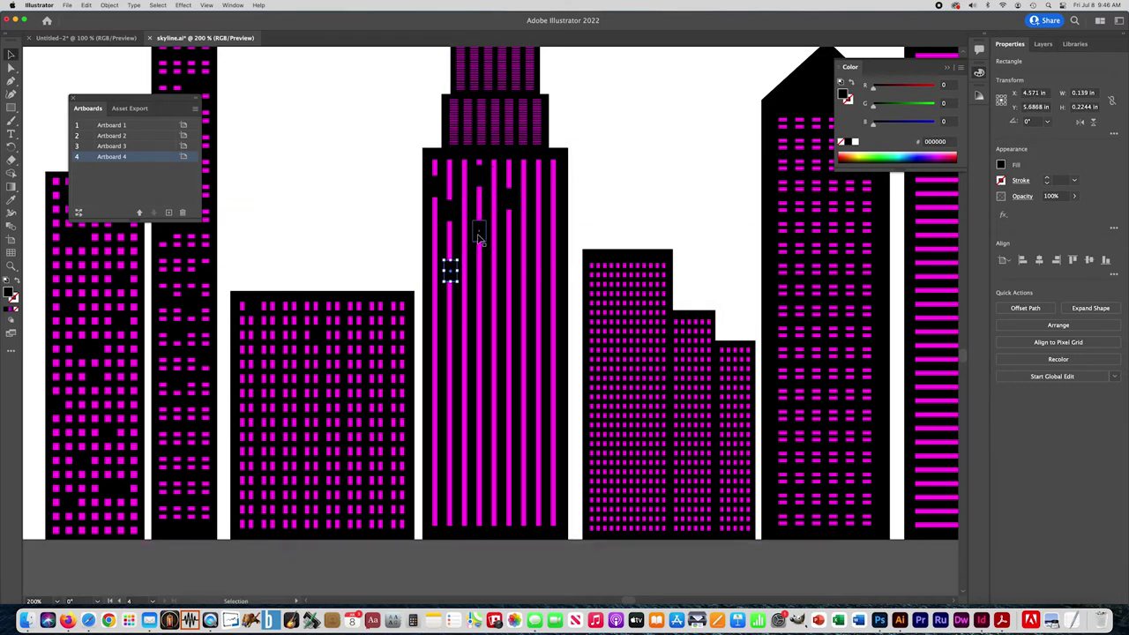
{"action": "left_click_drag", "start_coordinate": [481, 238], "coordinate": [539, 294]}
{"action": "left_click_drag", "start_coordinate": [449, 264], "coordinate": [539, 195]}
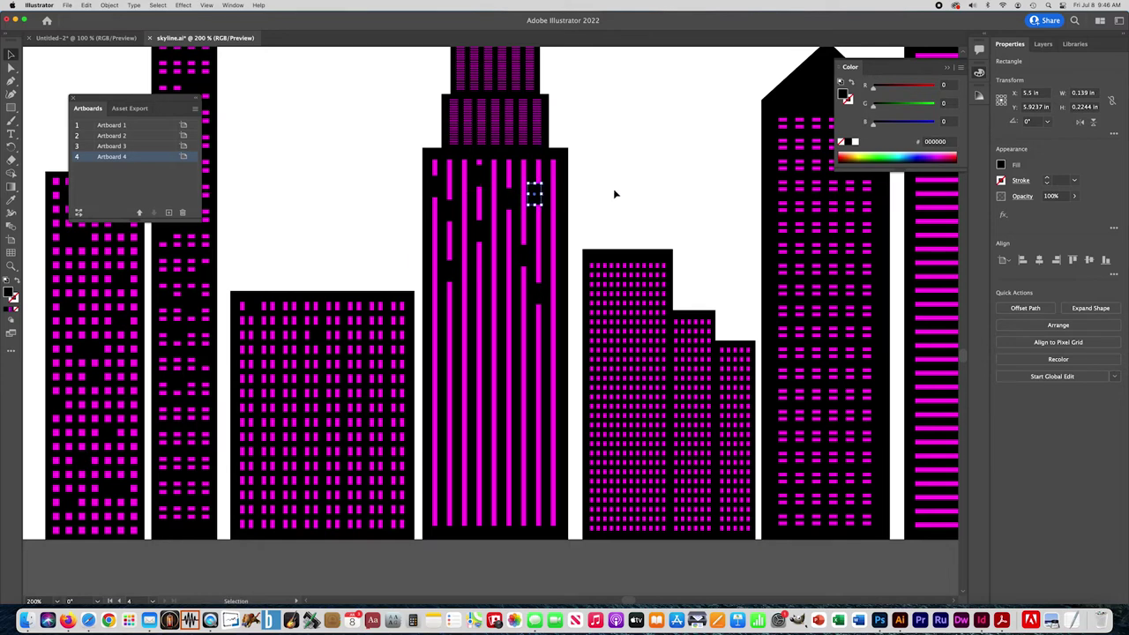
{"action": "left_click", "coordinate": [615, 192]}
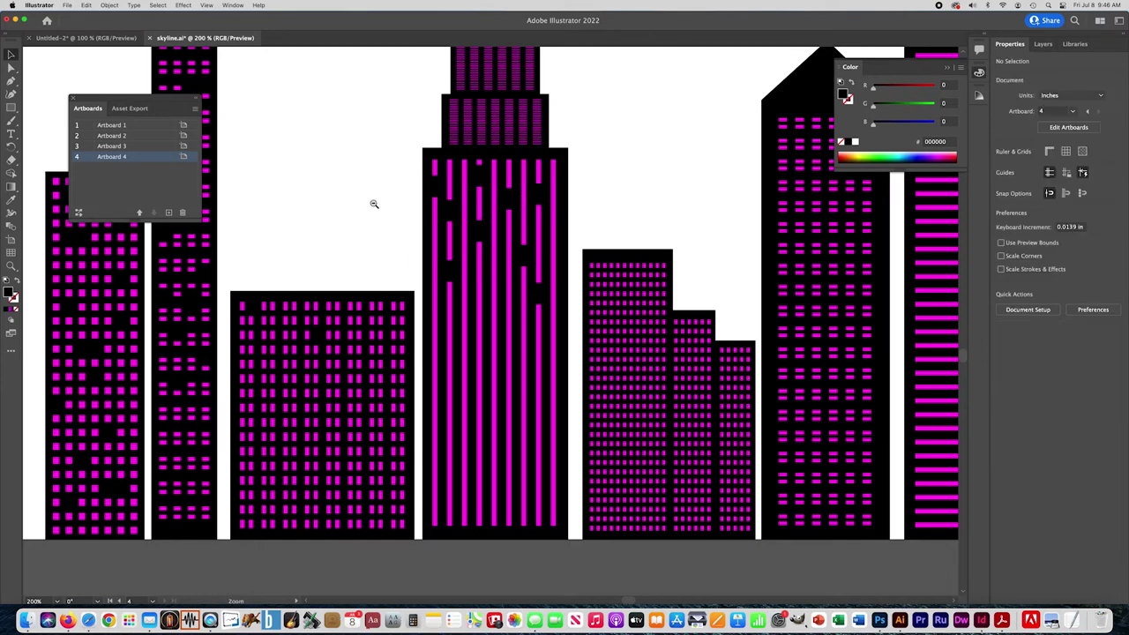
{"action": "left_click", "coordinate": [371, 204], "text": "alt"}
{"action": "left_click_drag", "start_coordinate": [482, 294], "coordinate": [335, 261]}
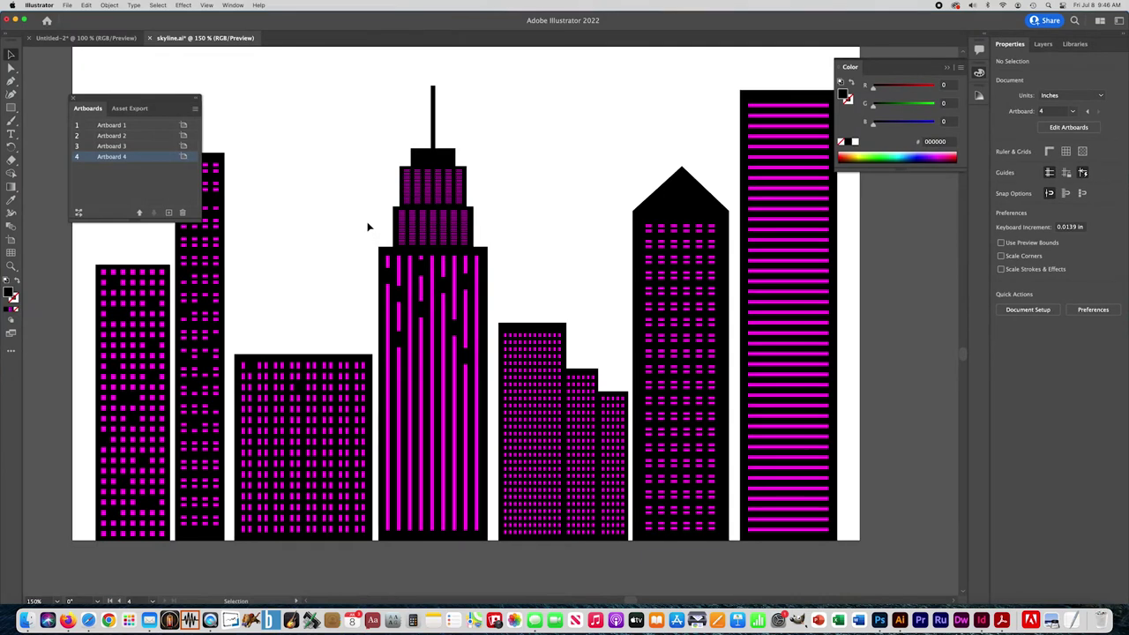
{"action": "scroll", "coordinate": [360, 227], "scroll_direction": "left", "scroll_amount": 1}
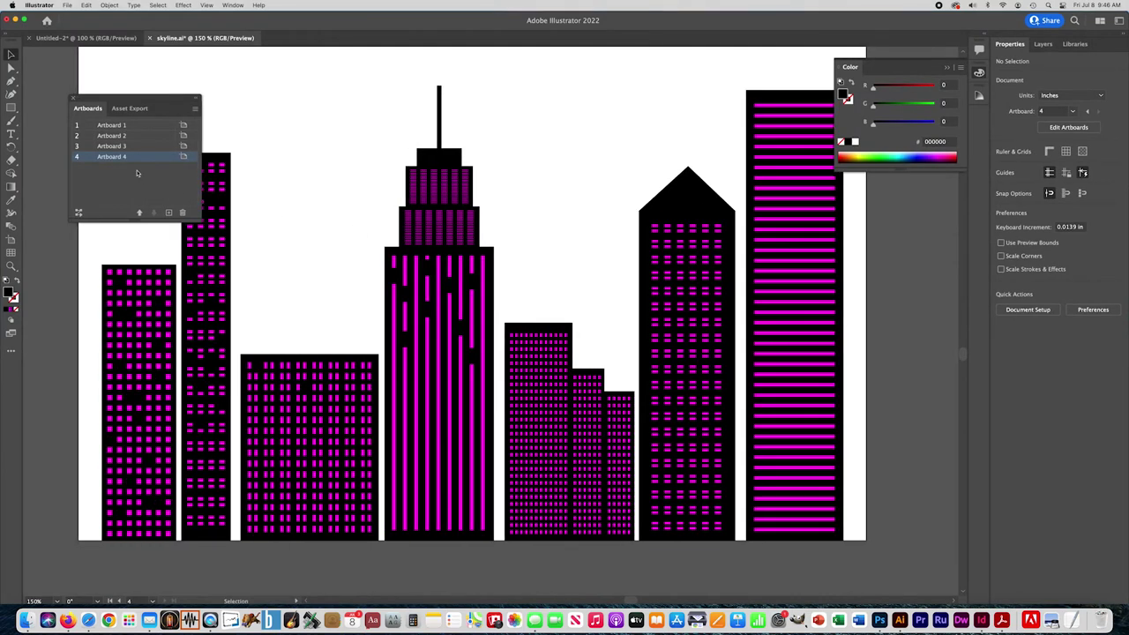
Add a blank artboard, arrange all five artboards in one vertical column, and zoom to artboard 5.
{"action": "left_click", "coordinate": [168, 214]}
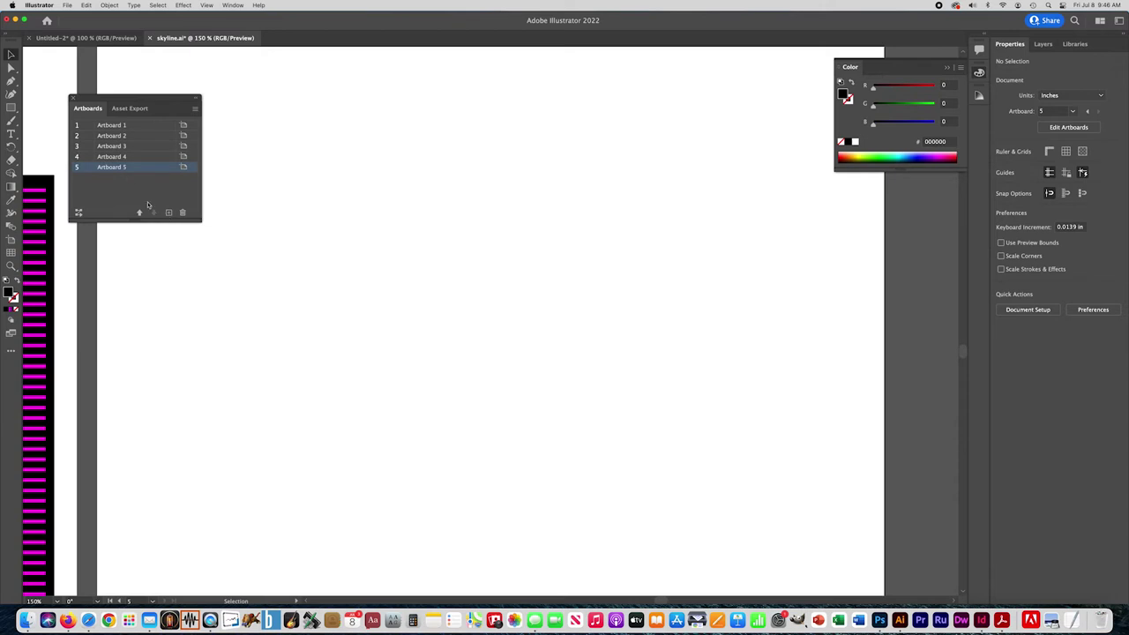
{"action": "left_click", "coordinate": [78, 213]}
{"action": "left_click", "coordinate": [564, 289]}
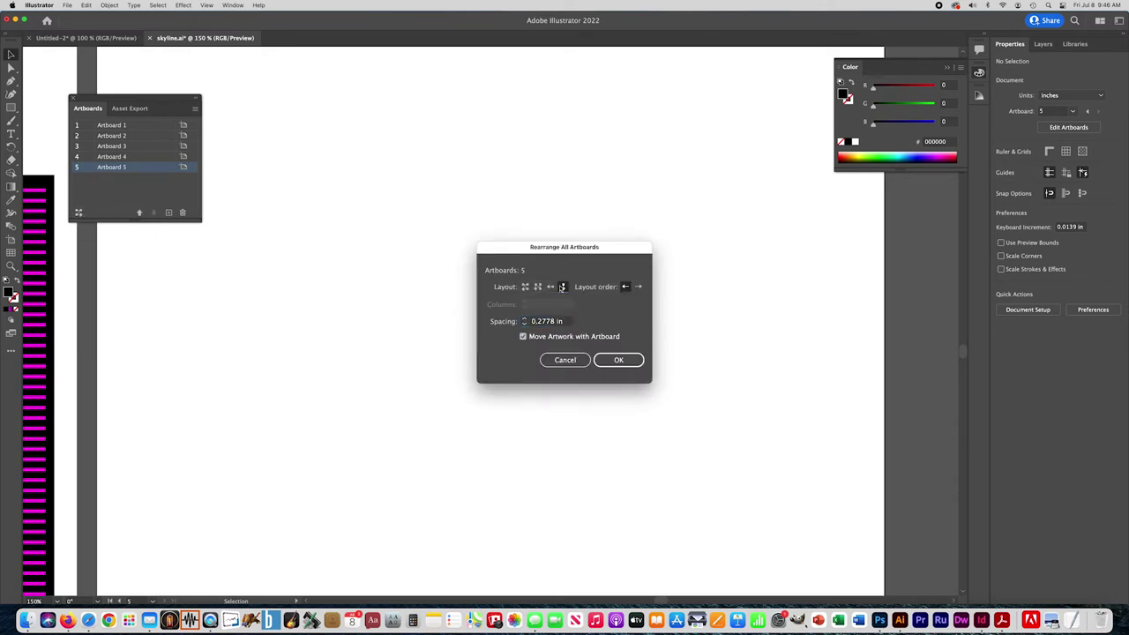
{"action": "left_click", "coordinate": [620, 361]}
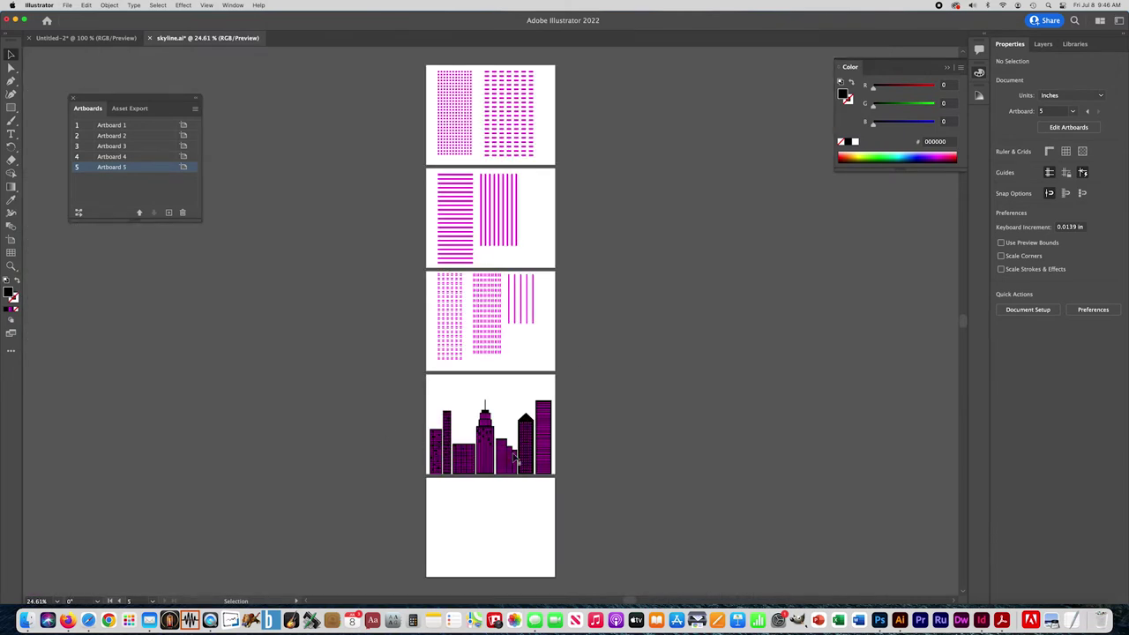
{"action": "key", "text": "z"}
{"action": "left_click", "coordinate": [489, 513]}
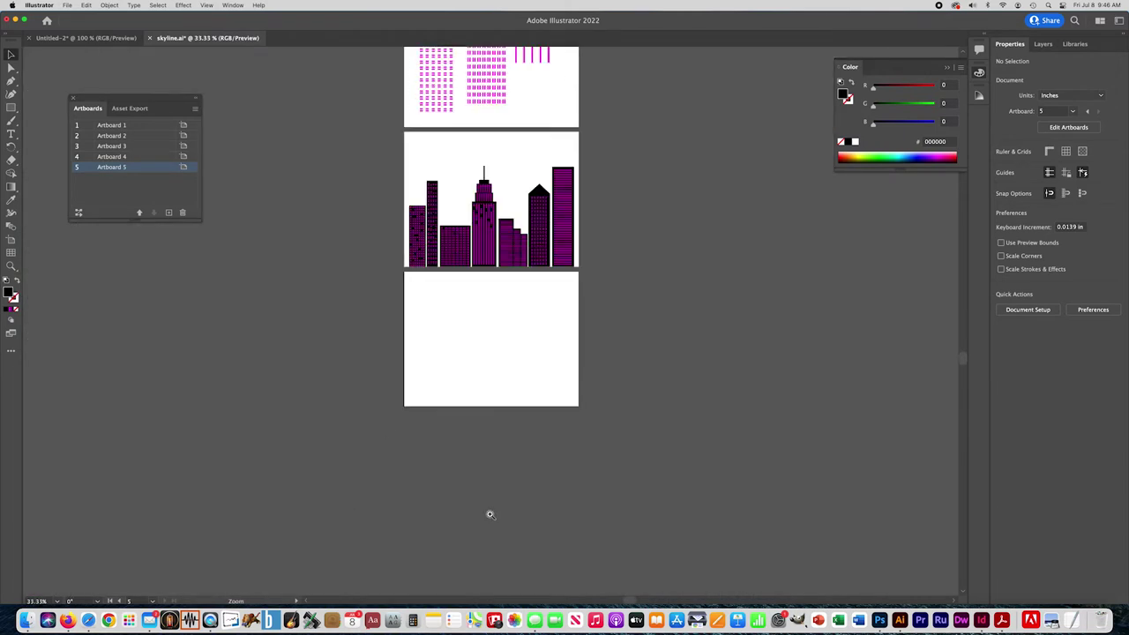
{"action": "left_click", "coordinate": [482, 336]}
{"action": "left_click_drag", "start_coordinate": [484, 338], "coordinate": [446, 373]}
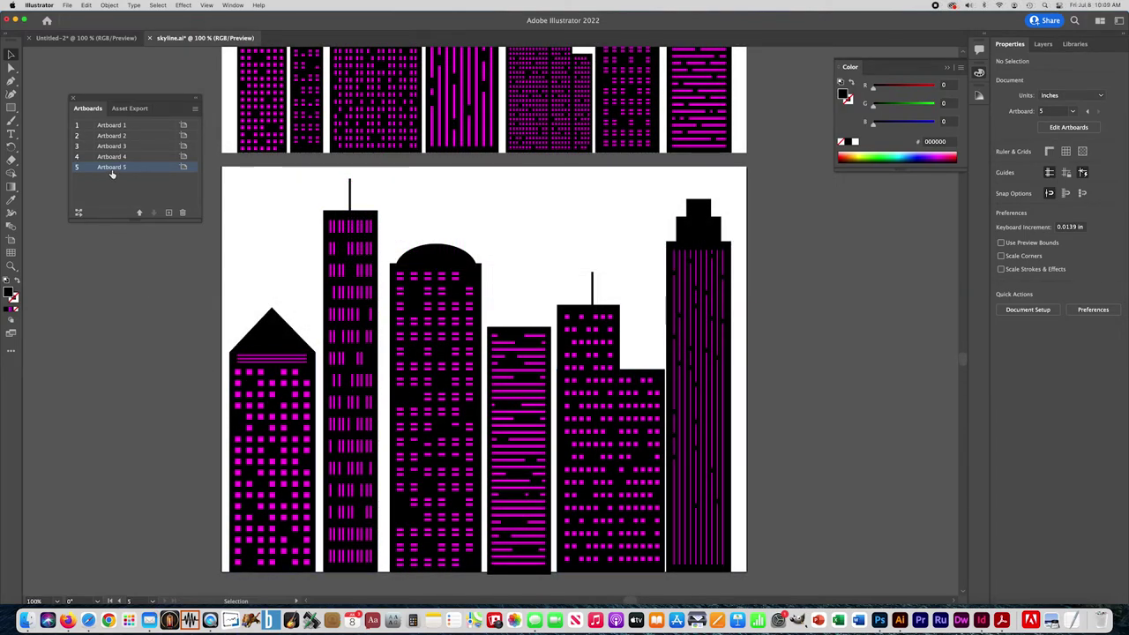
Pan between the two skyline artboards and zoom in on the tall right building.
{"action": "left_click_drag", "start_coordinate": [294, 252], "coordinate": [277, 478]}
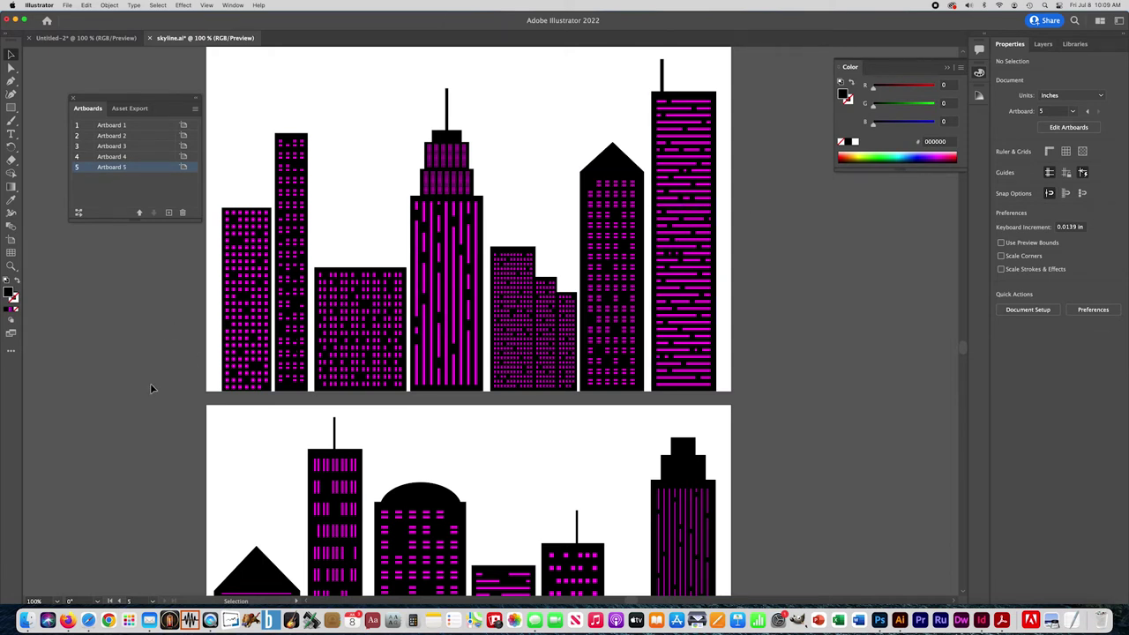
{"action": "scroll", "coordinate": [151, 388], "scroll_direction": "down", "scroll_amount": 10}
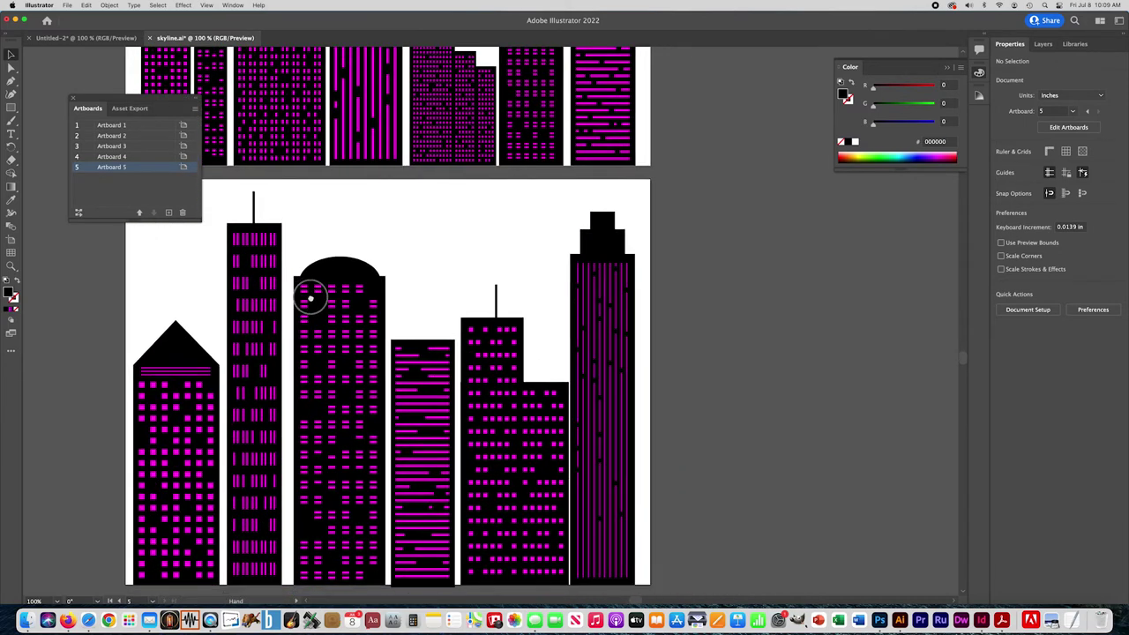
{"action": "scroll", "coordinate": [446, 323], "scroll_direction": "down", "scroll_amount": 2}
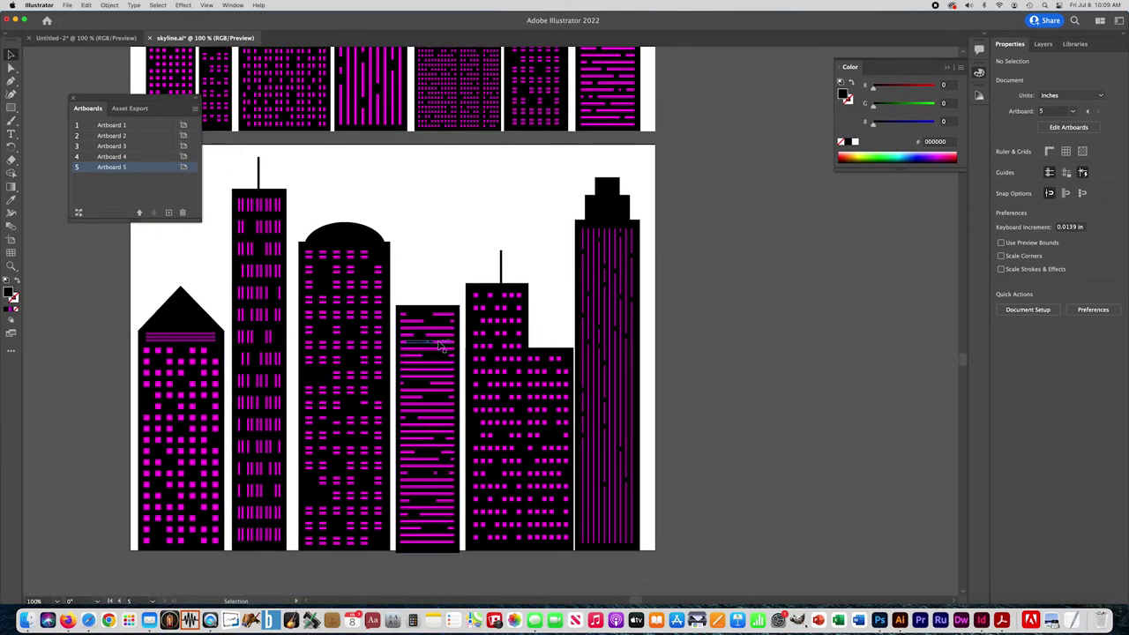
{"action": "key", "text": "z"}
{"action": "left_click", "coordinate": [615, 363]}
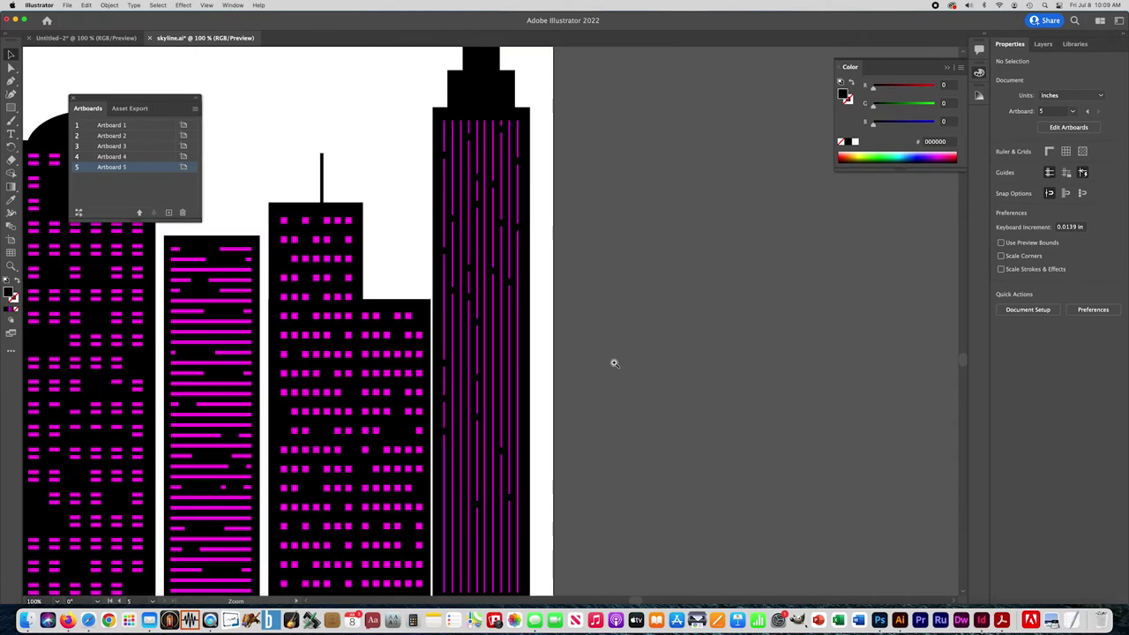
Place a small black square and an Alt-dragged copy over the tall building's magenta stripes.
{"action": "key", "text": "super+equal"}
{"action": "key", "text": "v"}
{"action": "left_click_drag", "start_coordinate": [516, 282], "coordinate": [544, 313]}
{"action": "left_click_drag", "start_coordinate": [554, 223], "coordinate": [570, 351]}
{"action": "left_click_drag", "start_coordinate": [499, 249], "coordinate": [505, 270]}
{"action": "left_click_drag", "start_coordinate": [502, 202], "coordinate": [521, 259]}
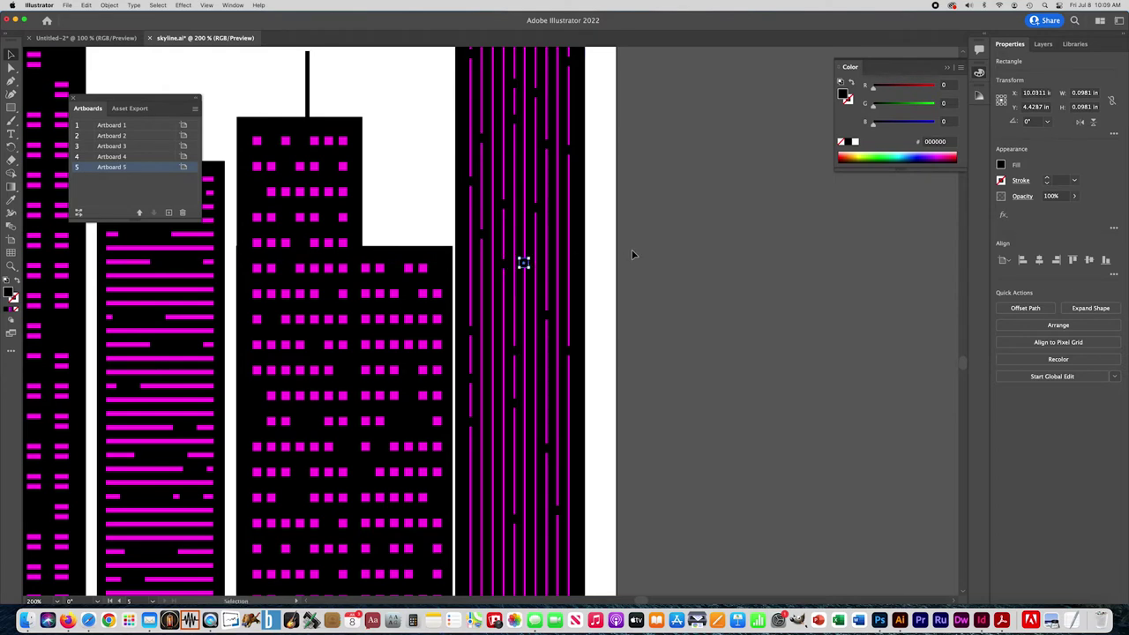
{"action": "left_click", "coordinate": [614, 256]}
Zoom out and set the dome ellipse back onto the middle building.
{"action": "left_click", "coordinate": [342, 314], "text": "alt"}
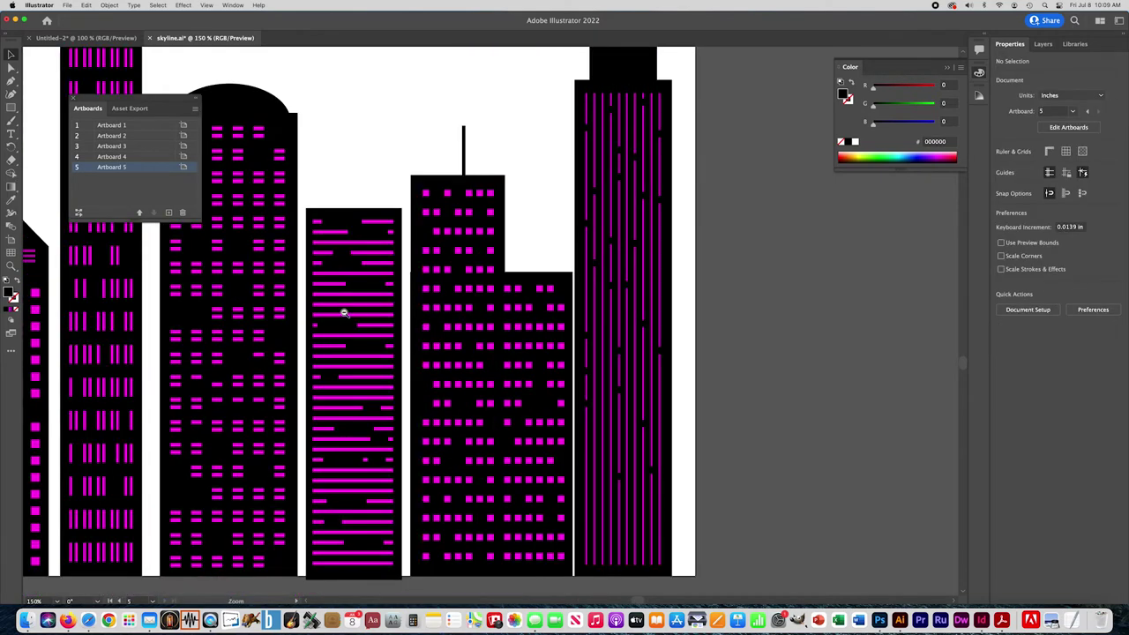
{"action": "left_click", "coordinate": [336, 300], "text": "alt"}
{"action": "left_click_drag", "start_coordinate": [406, 190], "coordinate": [405, 111]}
{"action": "left_click", "coordinate": [10, 108]}
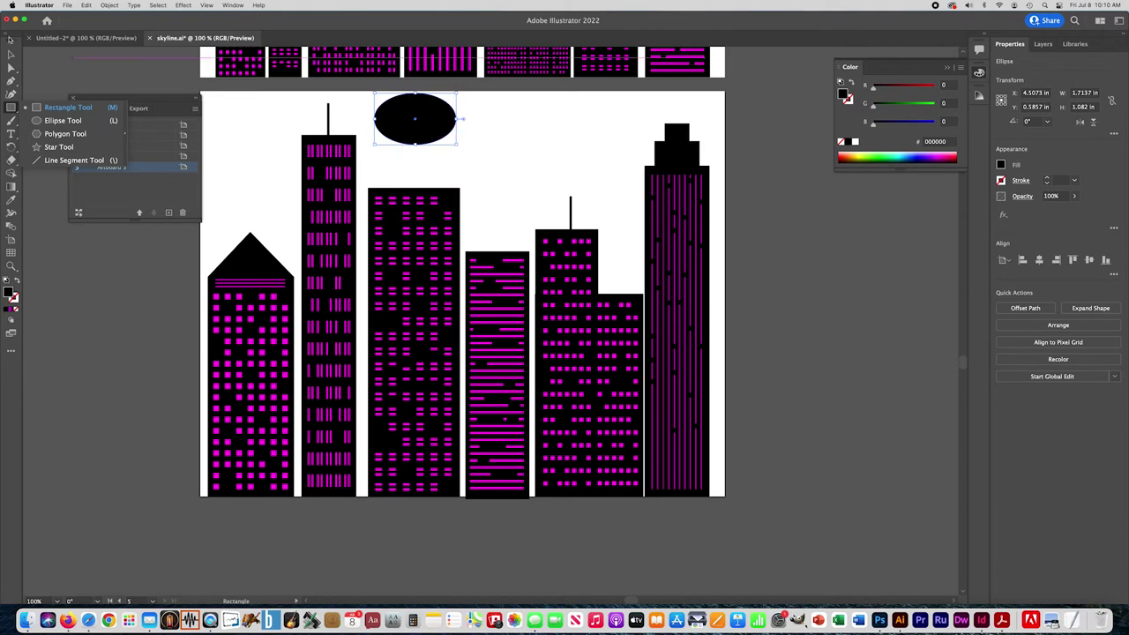
{"action": "left_click", "coordinate": [10, 55]}
{"action": "left_click_drag", "start_coordinate": [392, 120], "coordinate": [390, 188]}
{"action": "left_click", "coordinate": [503, 202]}
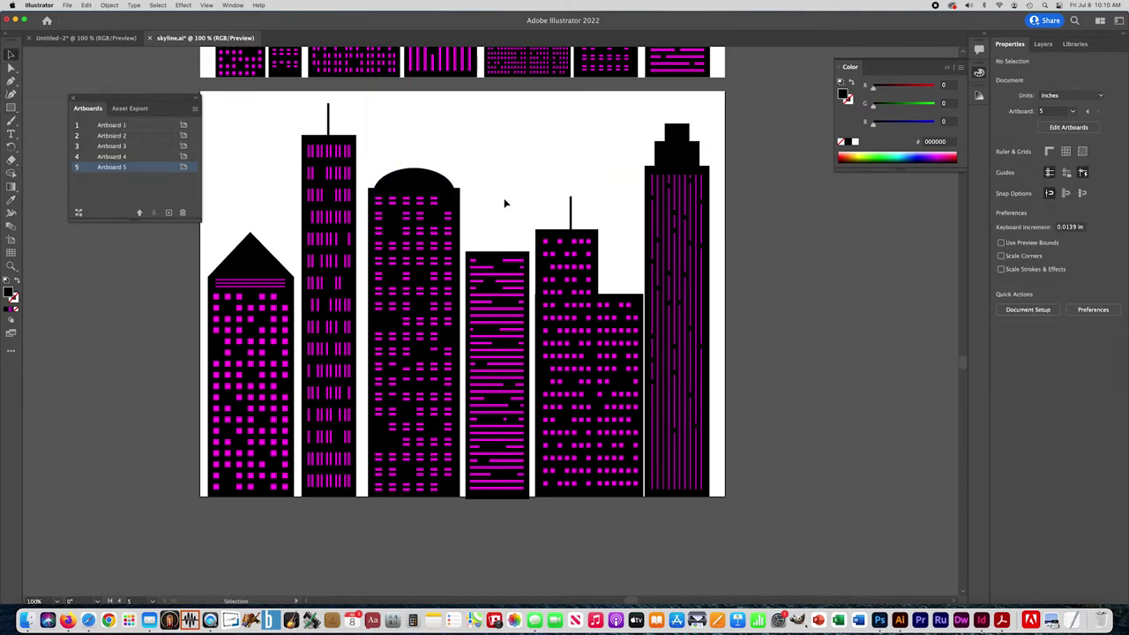
Zoom out to show both skylines and marquee-select the leftmost lower building's parts.
{"action": "key", "text": "super+minus"}
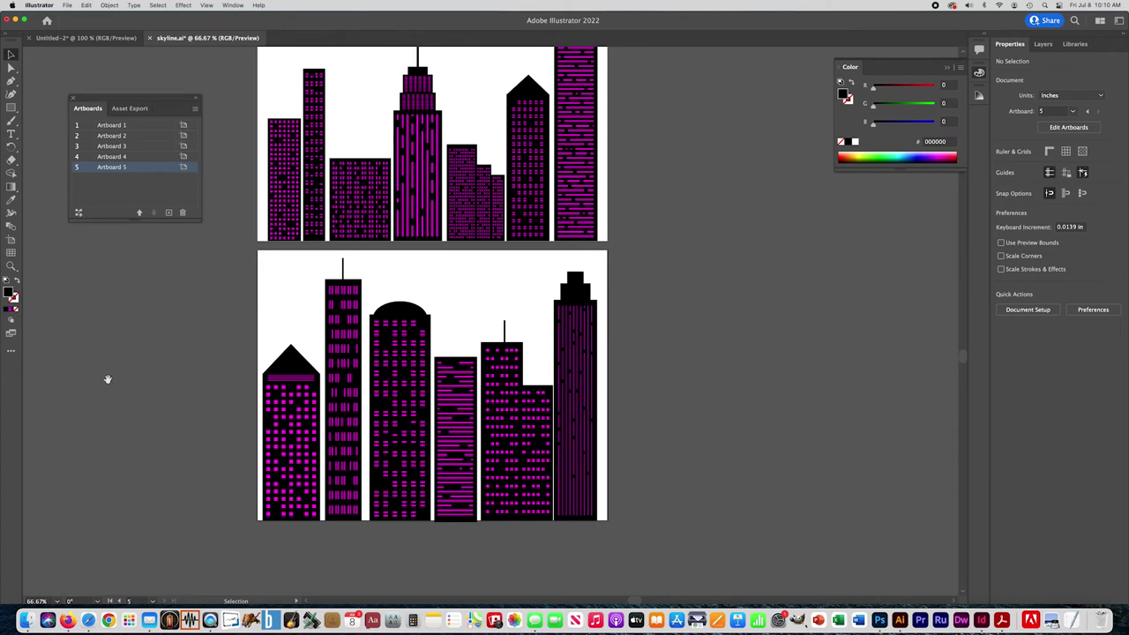
{"action": "left_click_drag", "start_coordinate": [138, 383], "coordinate": [172, 411]}
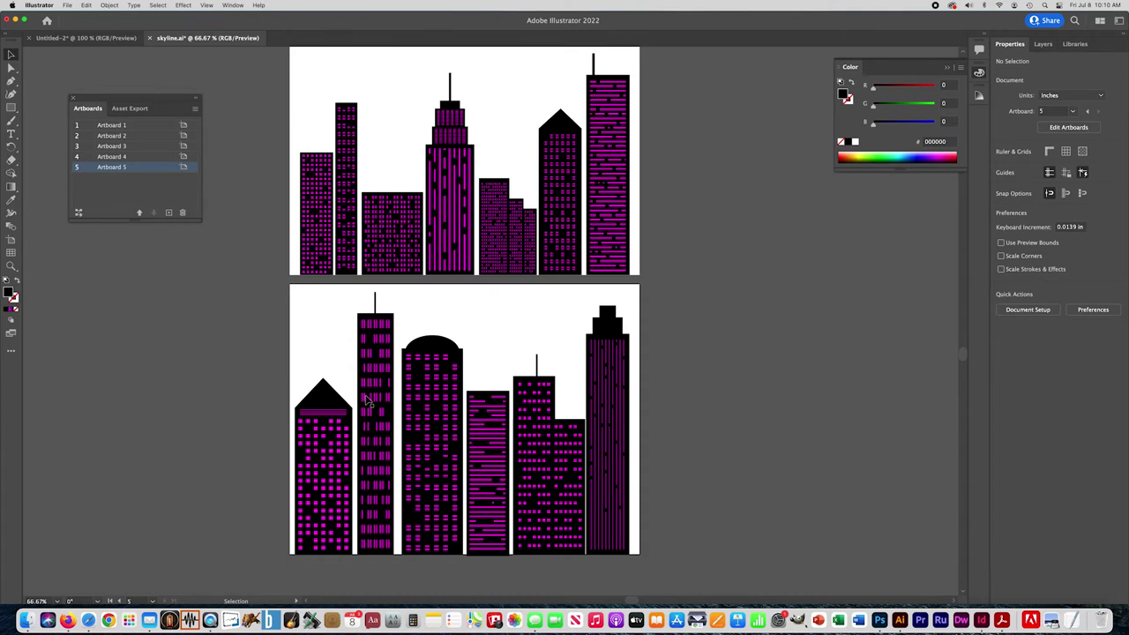
{"action": "scroll", "coordinate": [296, 375], "scroll_direction": "down", "scroll_amount": 1}
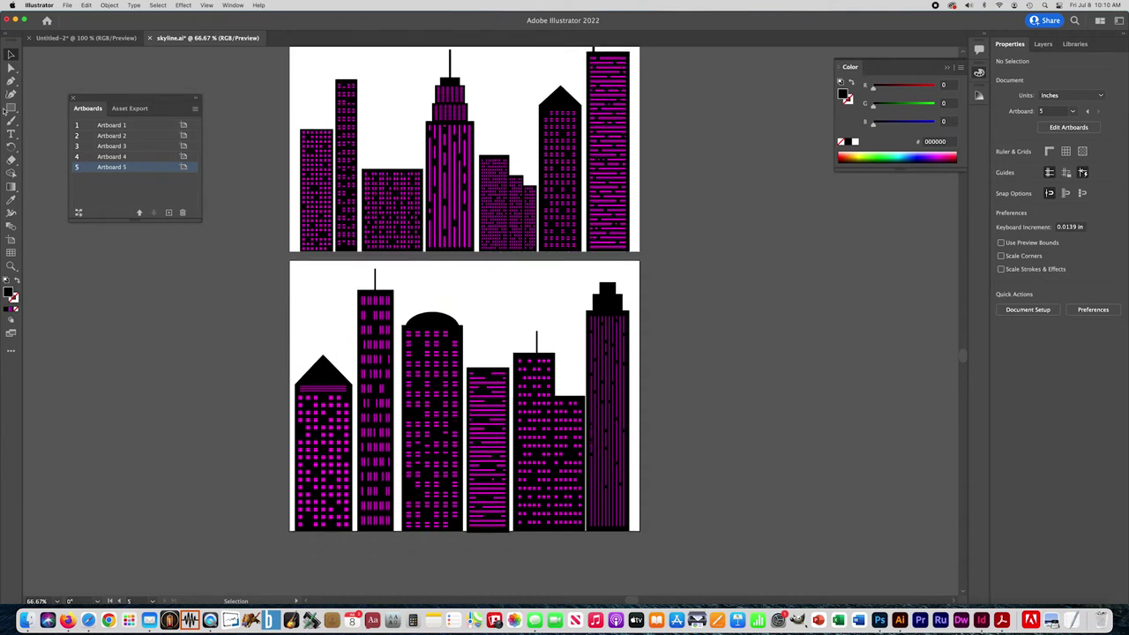
{"action": "left_click_drag", "start_coordinate": [274, 349], "coordinate": [350, 537]}
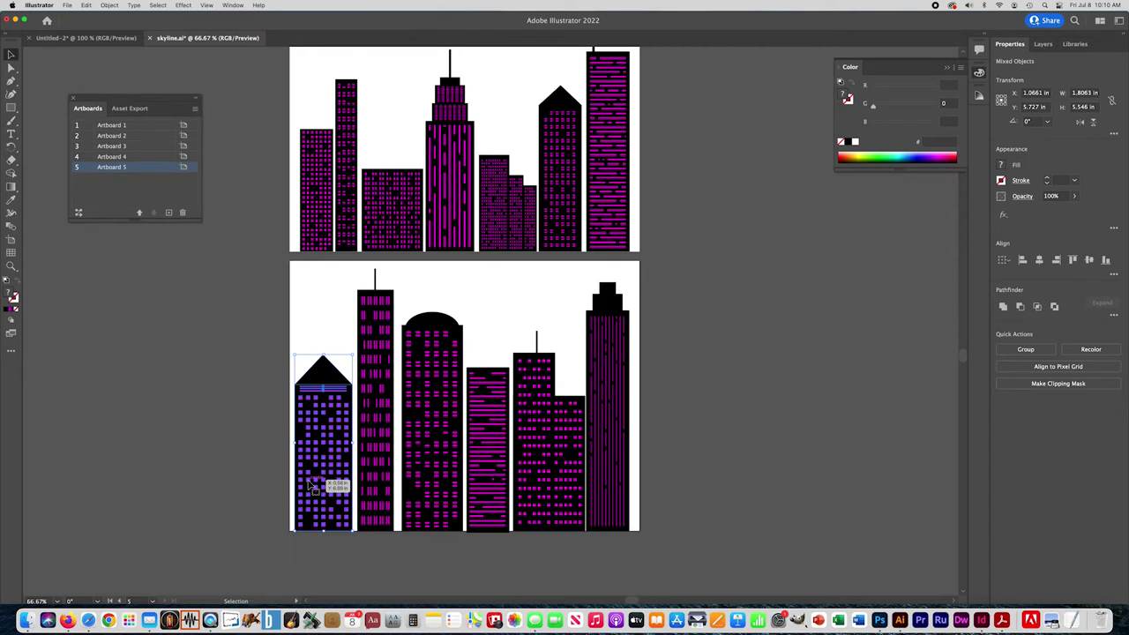
Group the leftmost lower building with Cmd+G and select the other lower buildings in turn.
{"action": "key", "text": "super+g"}
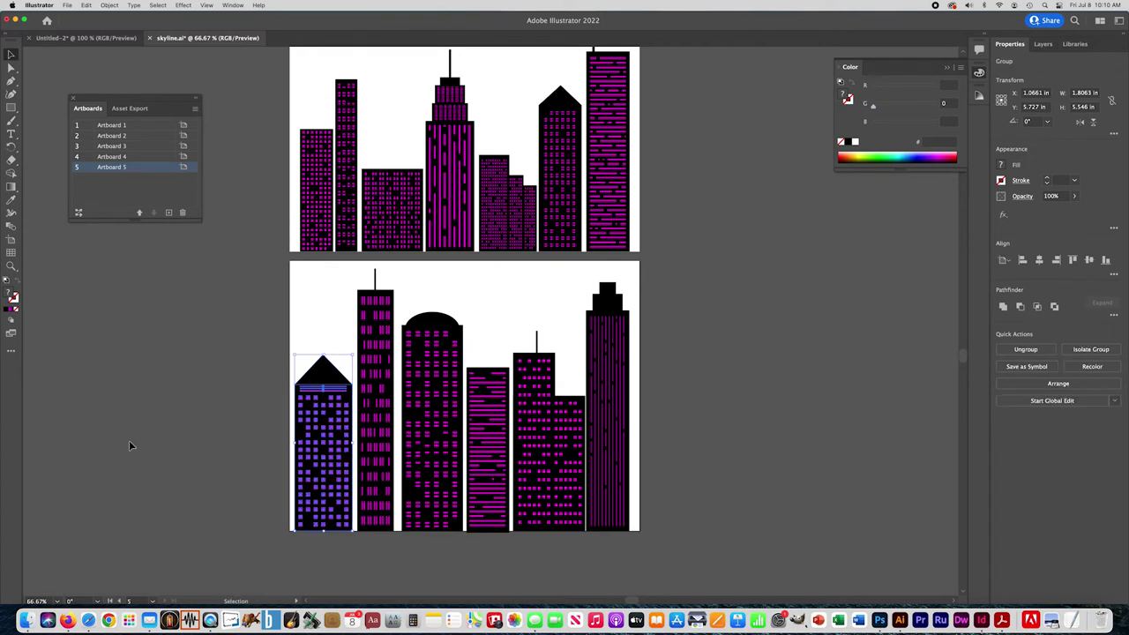
{"action": "left_click", "coordinate": [362, 276]}
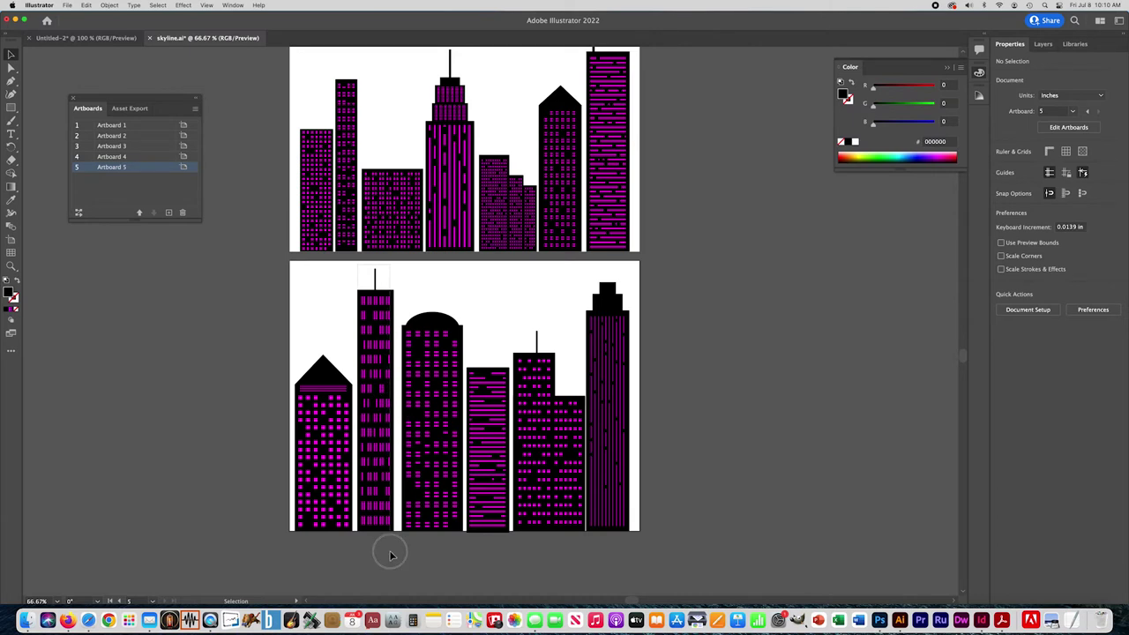
{"action": "left_click_drag", "start_coordinate": [392, 551], "coordinate": [379, 522]}
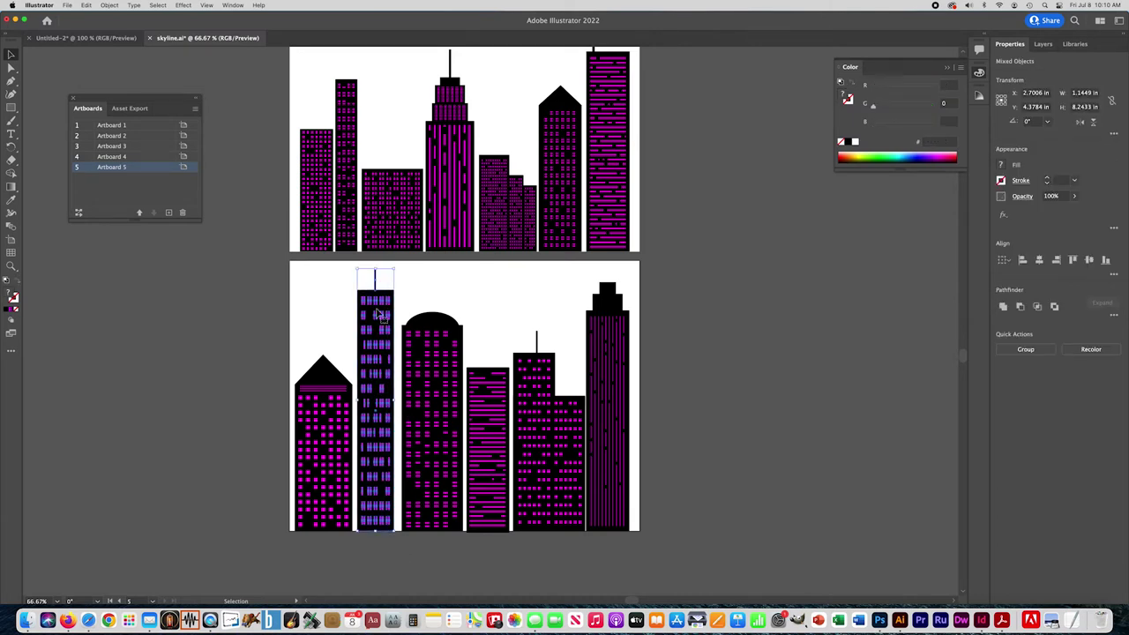
{"action": "left_click", "coordinate": [406, 304]}
{"action": "key", "text": "a"}
{"action": "left_click_drag", "start_coordinate": [474, 545], "coordinate": [446, 516]}
{"action": "key", "text": "v"}
{"action": "left_click_drag", "start_coordinate": [506, 542], "coordinate": [509, 547]}
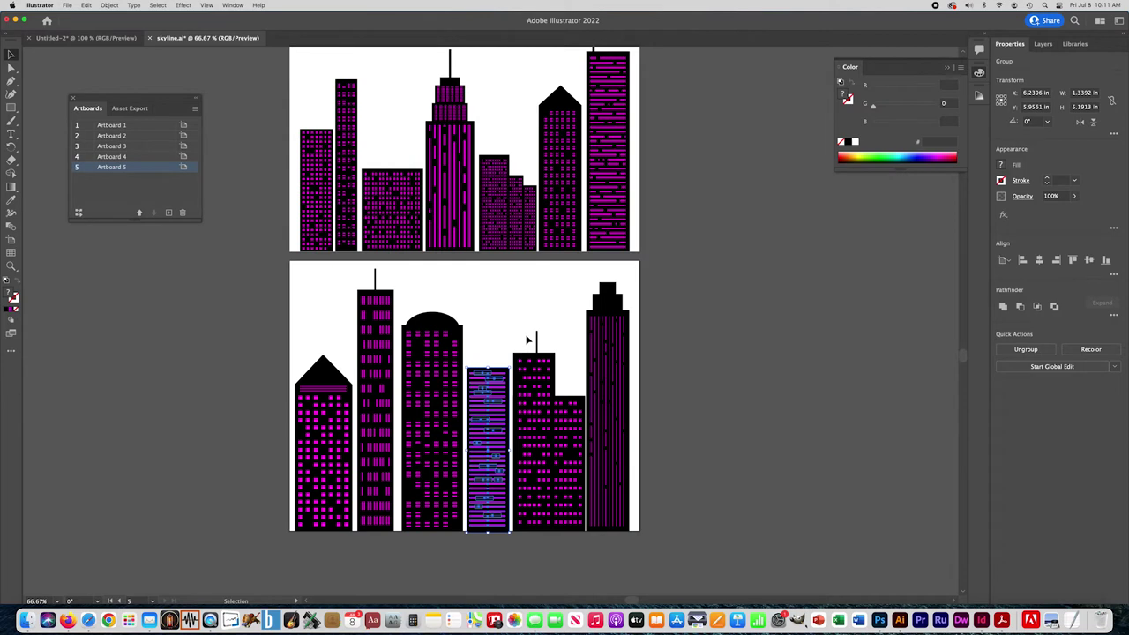
{"action": "left_click_drag", "start_coordinate": [516, 316], "coordinate": [579, 544]}
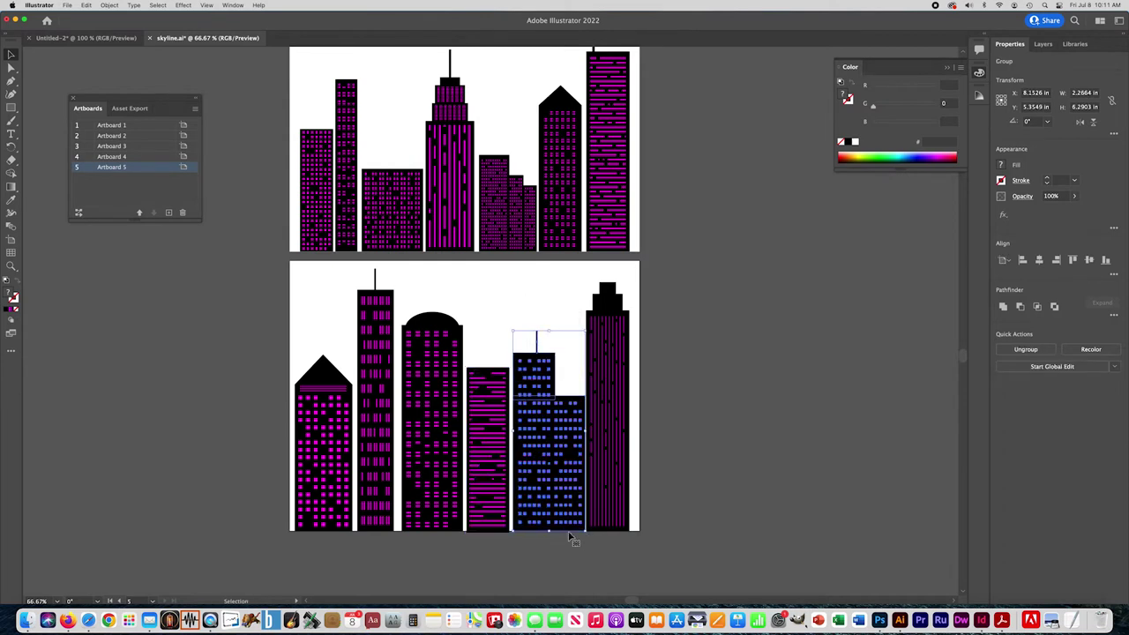
{"action": "left_click_drag", "start_coordinate": [595, 271], "coordinate": [638, 555]}
{"action": "left_click", "coordinate": [667, 545]}
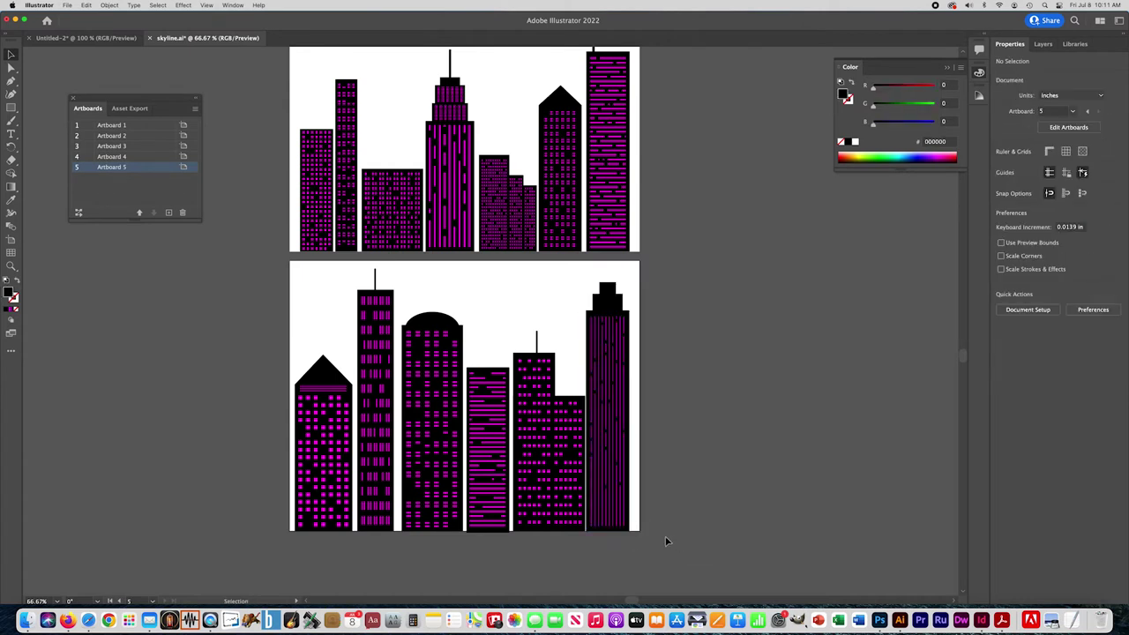
Group the upper skyline's leftmost building and select its second, low wide, central and stepped buildings.
{"action": "left_click_drag", "start_coordinate": [287, 216], "coordinate": [322, 259]}
{"action": "key", "text": "super+g"}
{"action": "key", "text": "a"}
{"action": "left_click_drag", "start_coordinate": [338, 71], "coordinate": [352, 255]}
{"action": "left_click", "coordinate": [367, 159]}
{"action": "key", "text": "v"}
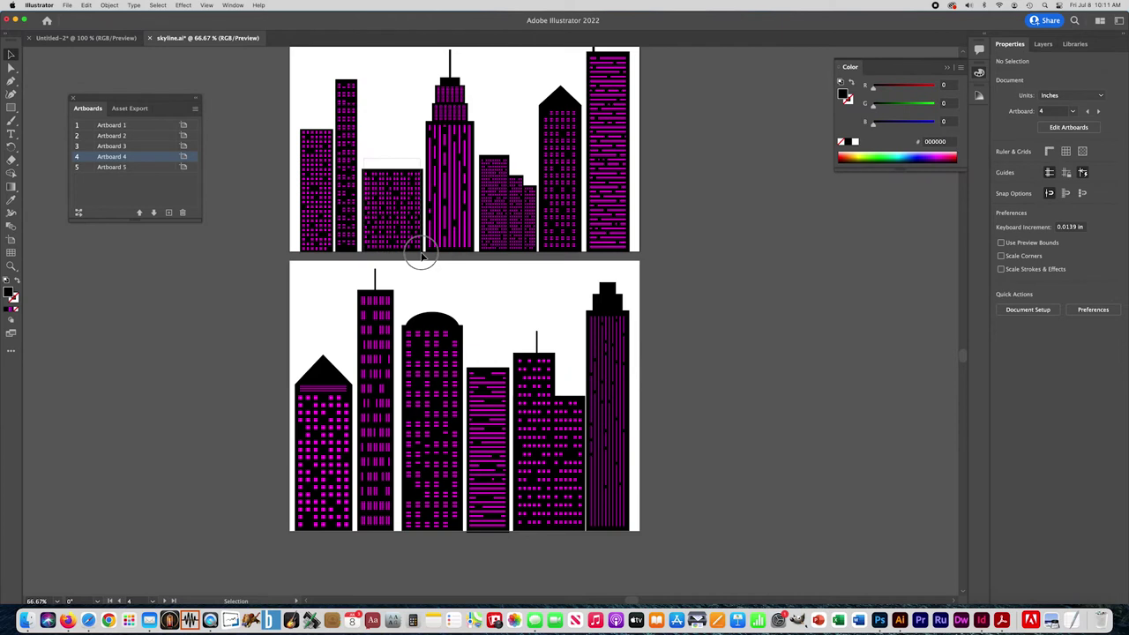
{"action": "left_click_drag", "start_coordinate": [422, 256], "coordinate": [371, 239]}
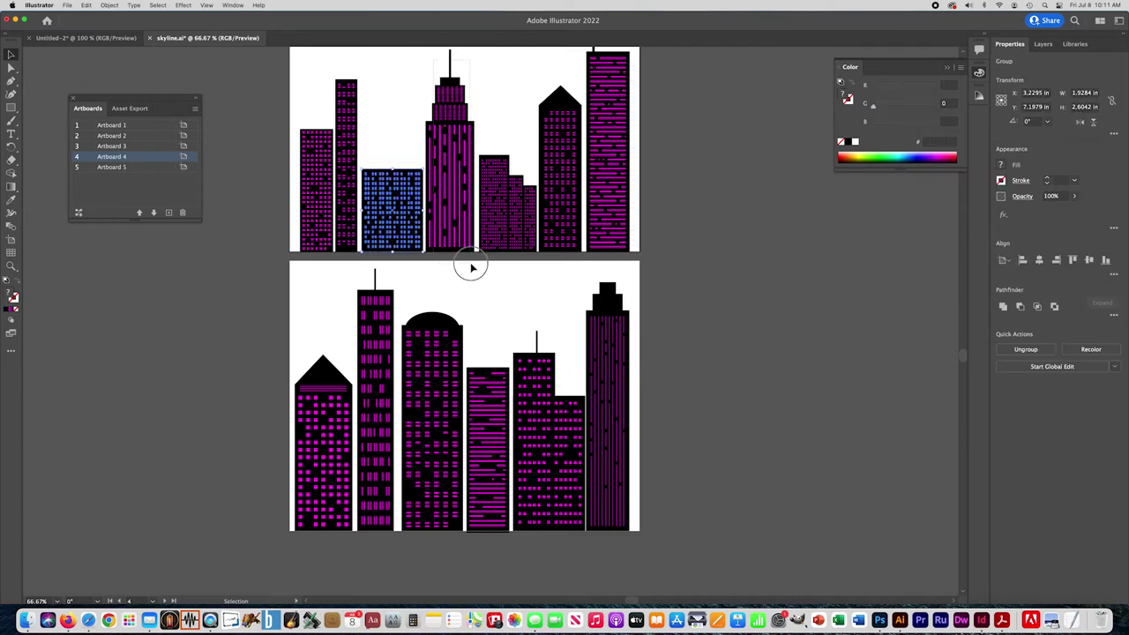
{"action": "left_click", "coordinate": [461, 212]}
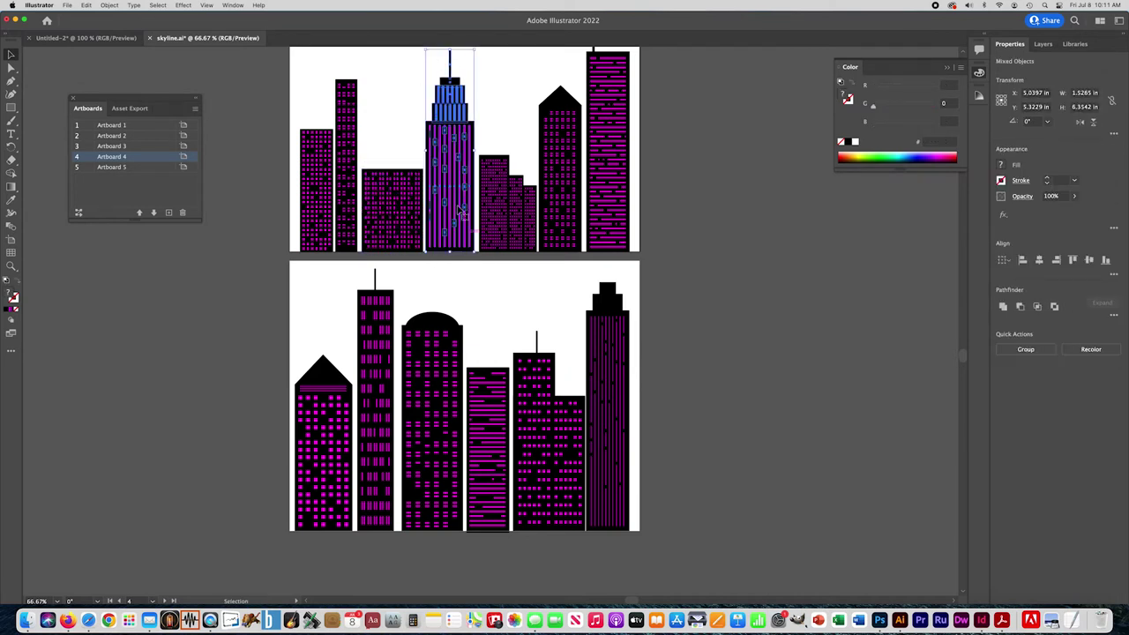
{"action": "left_click", "coordinate": [494, 143]}
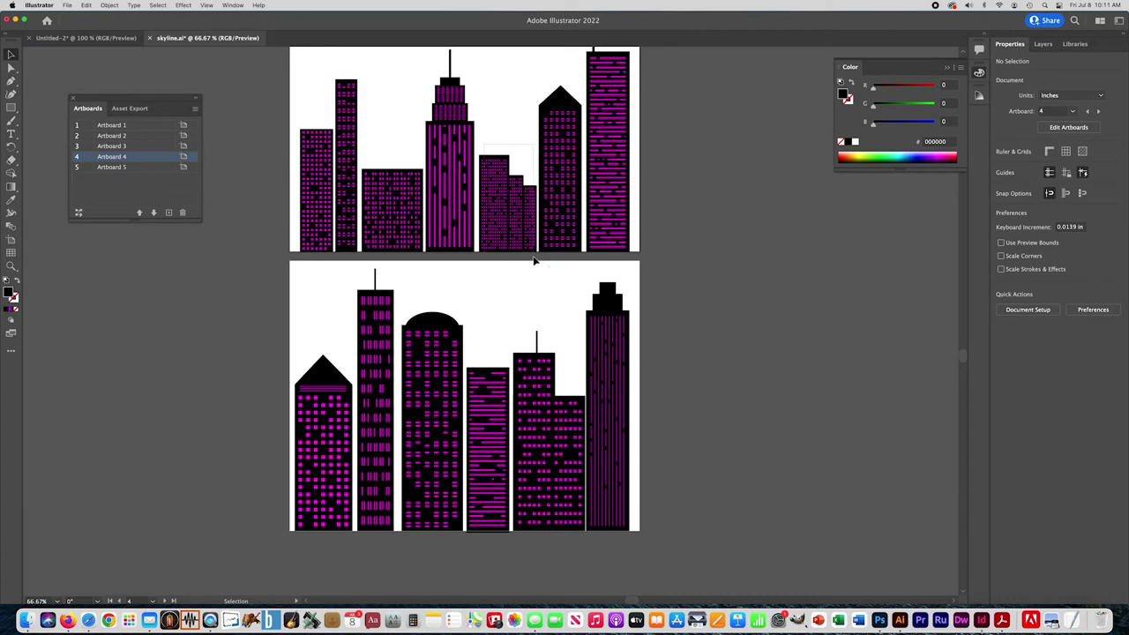
{"action": "left_click_drag", "start_coordinate": [534, 260], "coordinate": [537, 76]}
Select the triangle-roof and antenna buildings, then group all parts of the central tower.
{"action": "key", "text": "a"}
{"action": "left_click_drag", "start_coordinate": [580, 260], "coordinate": [615, 243]}
{"action": "key", "text": "v"}
{"action": "scroll", "coordinate": [673, 236], "scroll_direction": "up", "scroll_amount": 2}
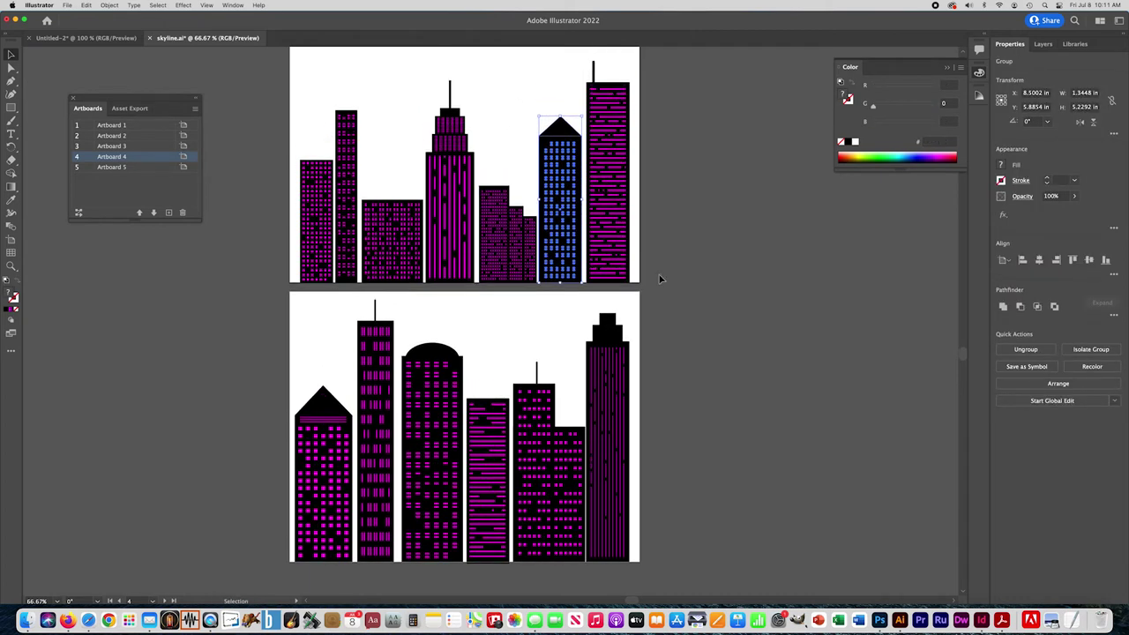
{"action": "left_click", "coordinate": [591, 66]}
{"action": "mouse_move", "coordinate": [450, 198]}
{"action": "left_mouse_down"}
{"action": "mouse_move", "coordinate": [432, 159]}
{"action": "mouse_move", "coordinate": [477, 162]}
{"action": "mouse_move", "coordinate": [450, 198]}
{"action": "left_mouse_up"}
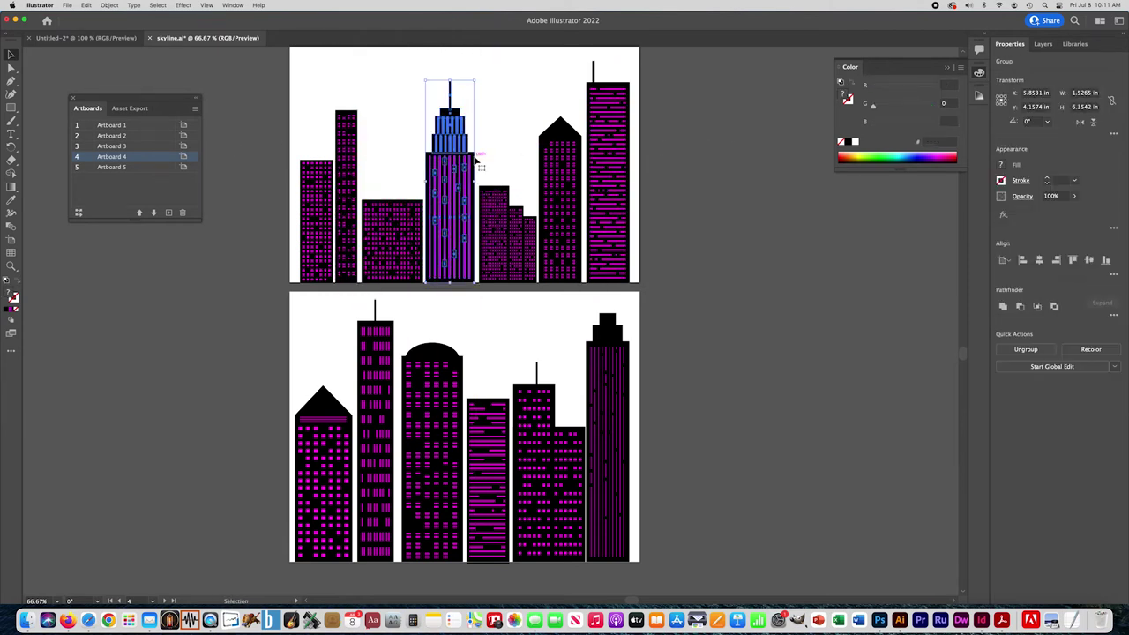
{"action": "left_click", "coordinate": [402, 132]}
{"action": "left_click_drag", "start_coordinate": [430, 82], "coordinate": [476, 296]}
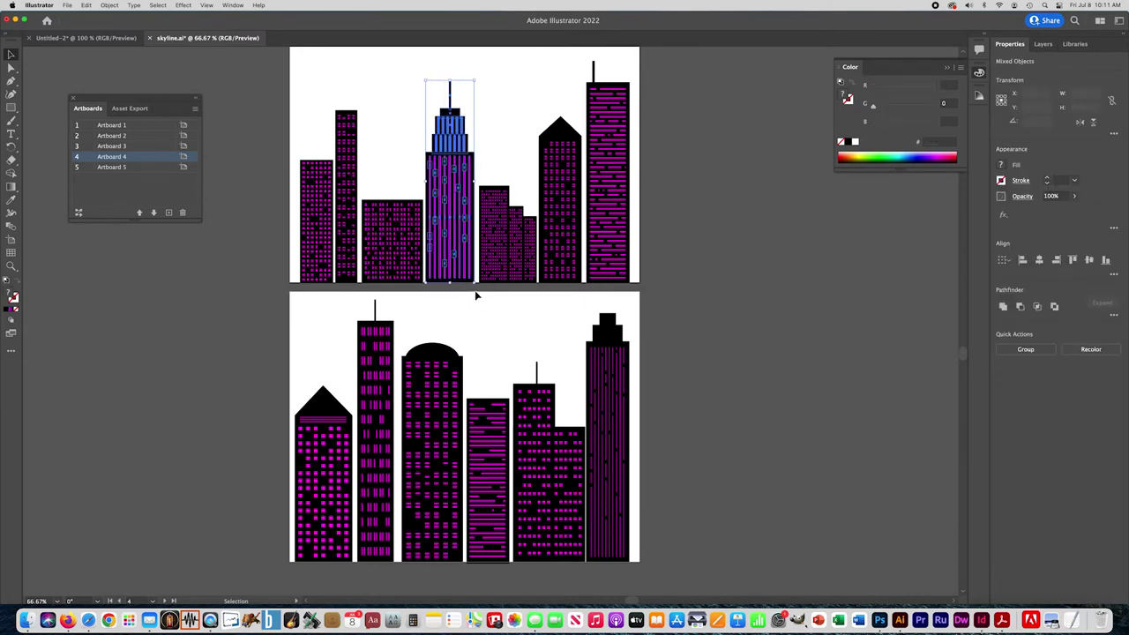
{"action": "key", "text": "super+g"}
Reposition the central tower and nudge the triangle-roof building slightly right.
{"action": "mouse_move", "coordinate": [451, 201]}
{"action": "left_mouse_down"}
{"action": "mouse_move", "coordinate": [574, 185]}
{"action": "mouse_move", "coordinate": [449, 202]}
{"action": "left_mouse_up"}
{"action": "mouse_move", "coordinate": [550, 203]}
{"action": "left_mouse_down"}
{"action": "mouse_move", "coordinate": [695, 189]}
{"action": "mouse_move", "coordinate": [546, 206]}
{"action": "left_mouse_up"}
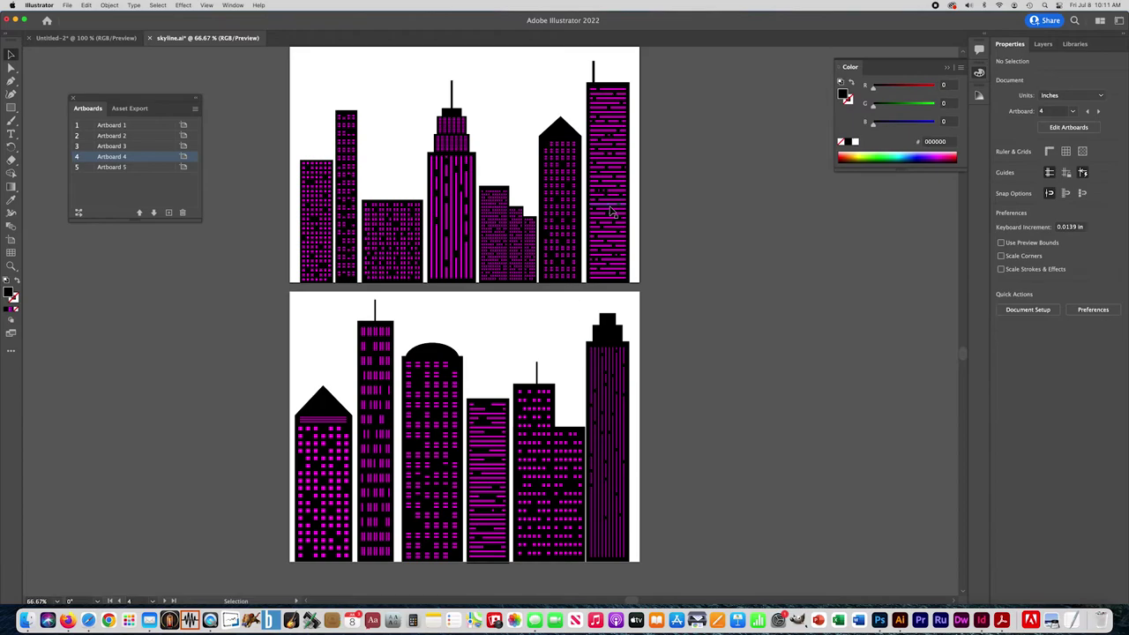
{"action": "key", "text": "Right"}
{"action": "key", "text": "Right"}
{"action": "key", "text": "Right"}
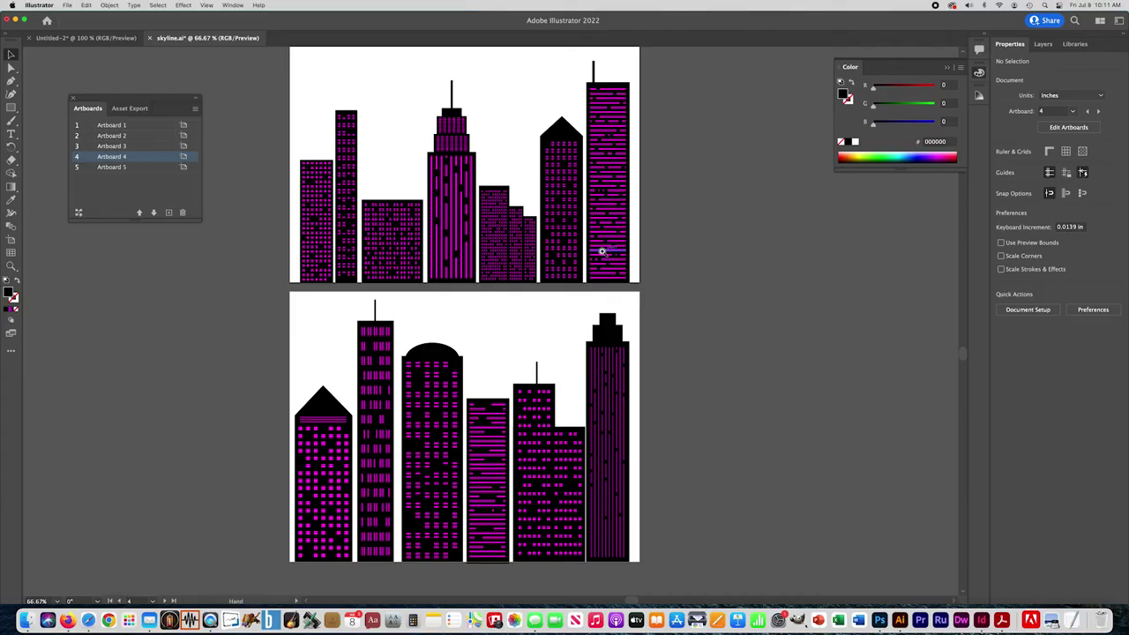
{"action": "key", "text": "ctrl+minus"}
{"action": "scroll", "coordinate": [597, 242], "scroll_direction": "down", "scroll_amount": 5}
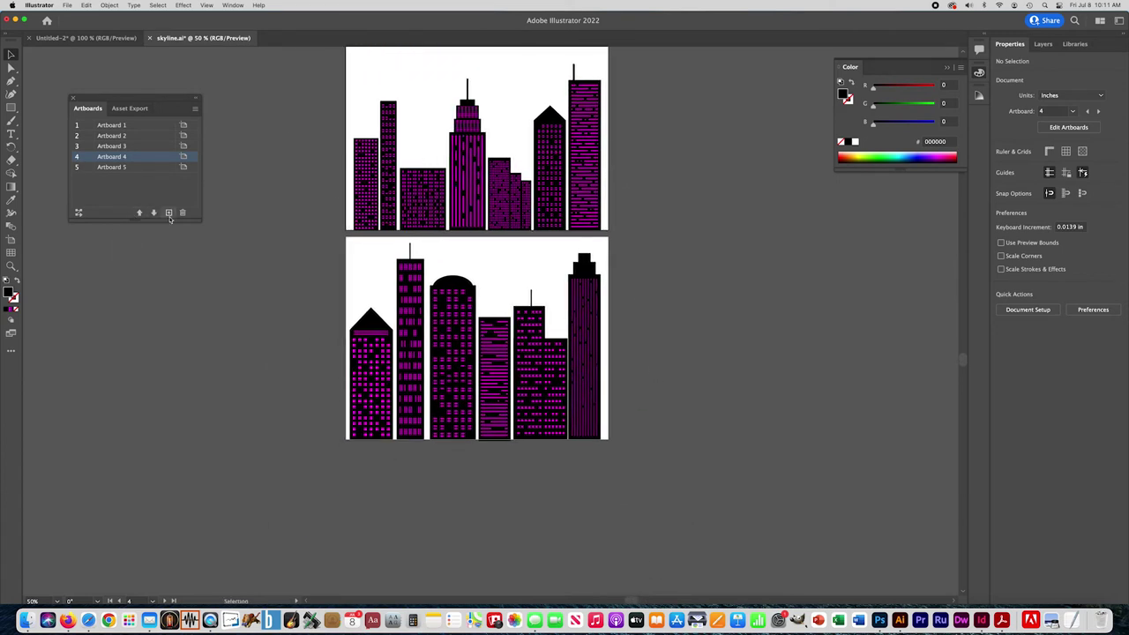
Add a blank sixth artboard after Artboard 5, arrange all six in one column, and zoom to it.
{"action": "left_click", "coordinate": [119, 167]}
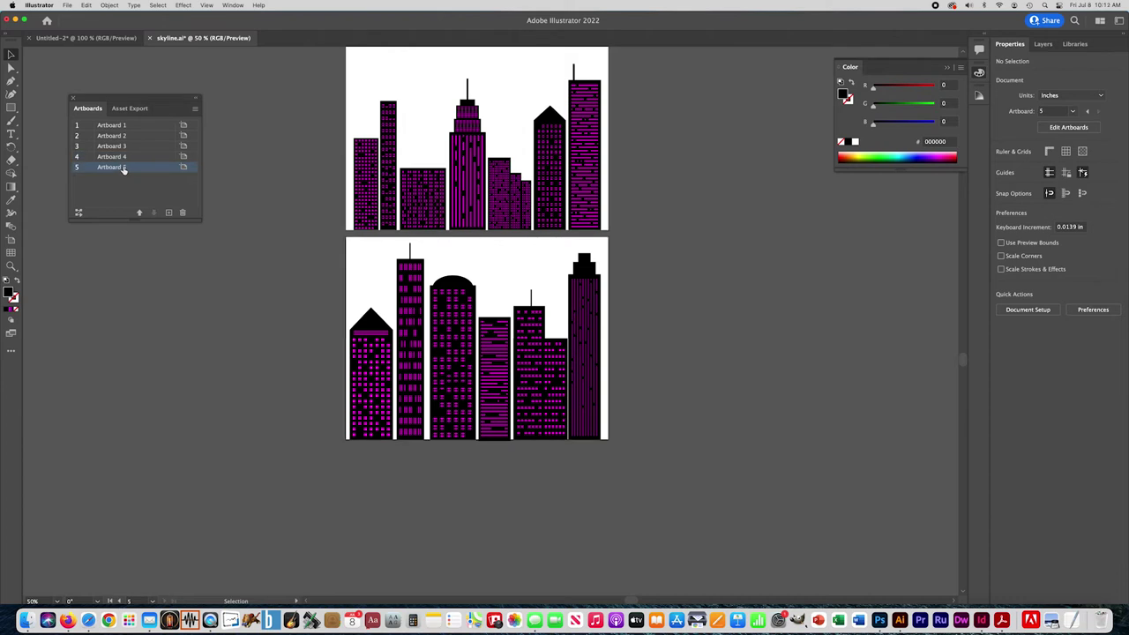
{"action": "left_click", "coordinate": [169, 214]}
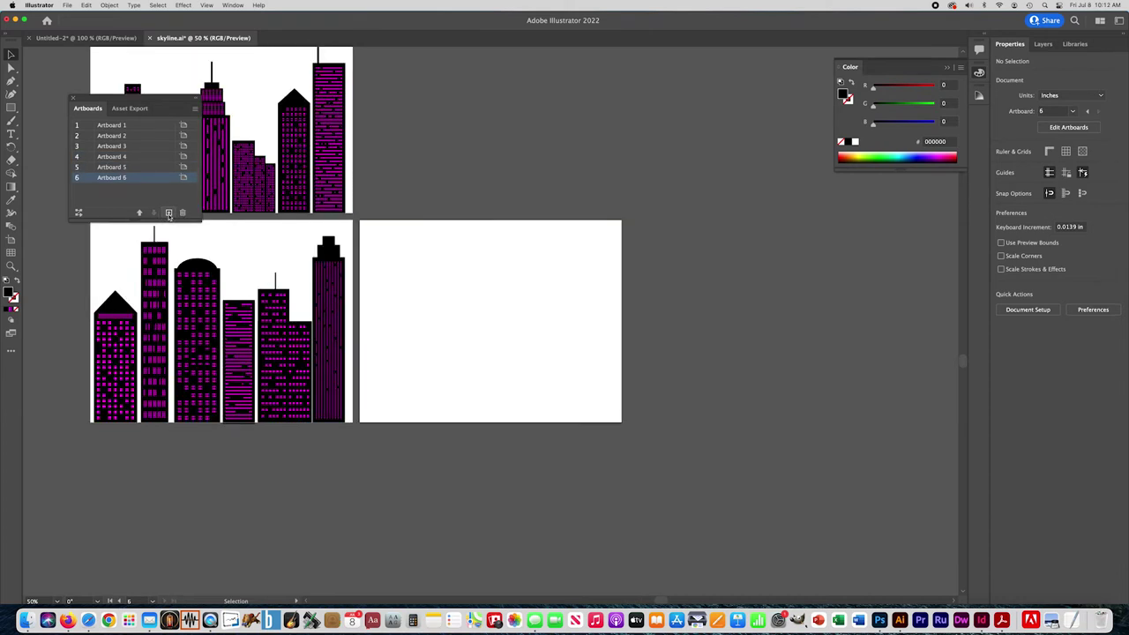
{"action": "left_click", "coordinate": [79, 214]}
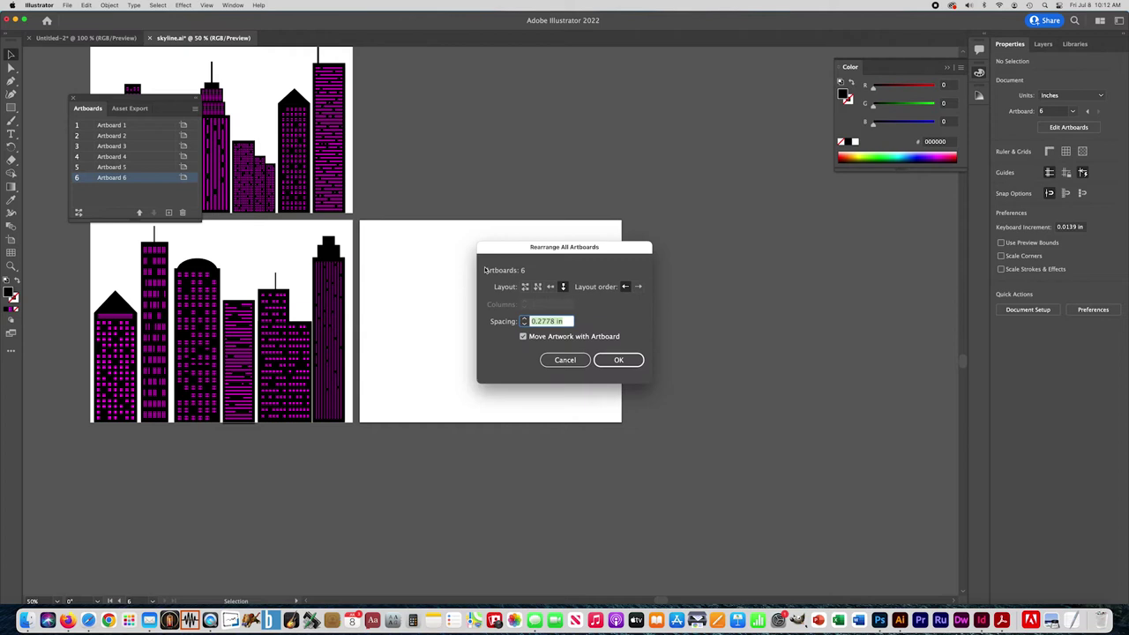
{"action": "left_click", "coordinate": [564, 287]}
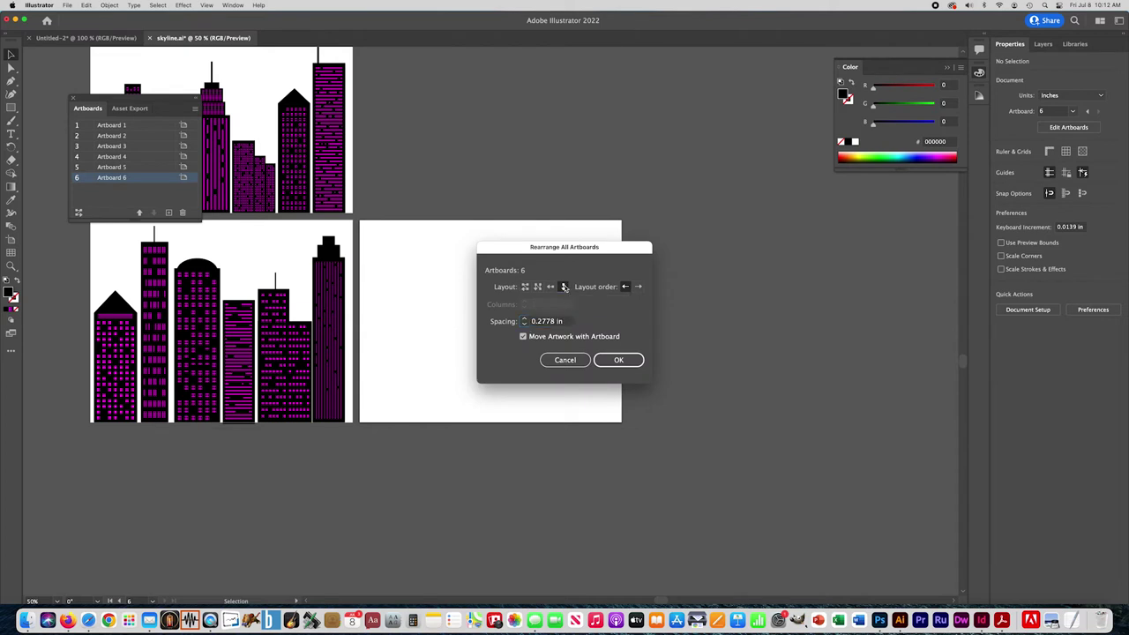
{"action": "left_click", "coordinate": [619, 361]}
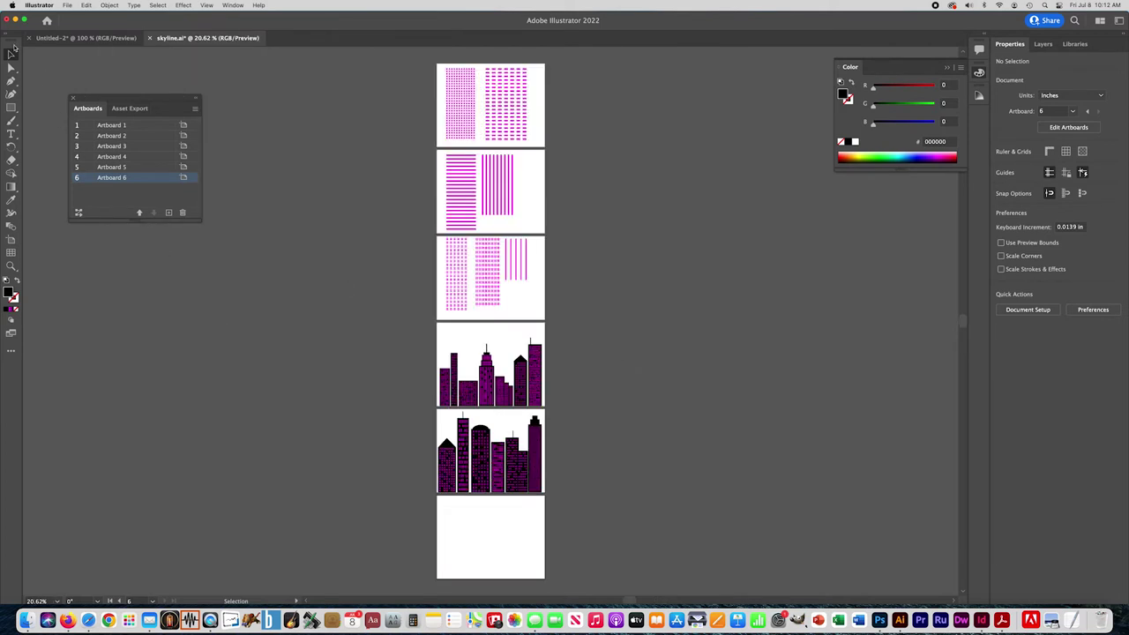
{"action": "left_click_drag", "start_coordinate": [337, 429], "coordinate": [237, 252]}
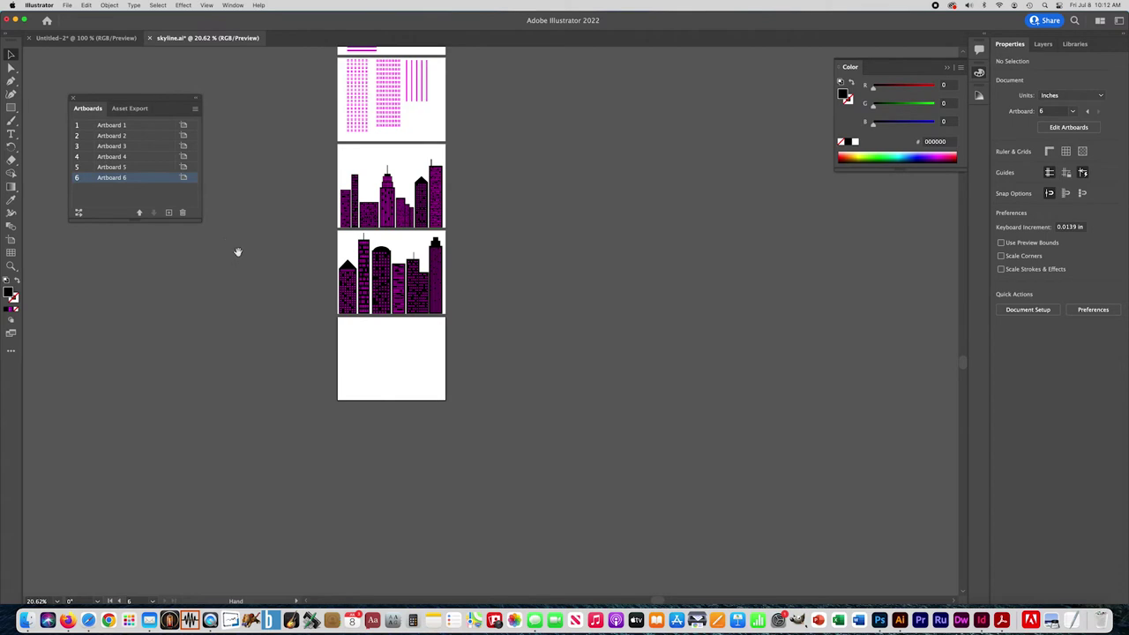
{"action": "left_click", "coordinate": [386, 357], "text": "super"}
{"action": "left_click", "coordinate": [470, 325], "text": "super"}
{"action": "left_click", "coordinate": [489, 343], "text": "super"}
{"action": "left_click_drag", "start_coordinate": [488, 343], "coordinate": [396, 385]}
{"action": "left_click", "coordinate": [449, 361], "text": "super"}
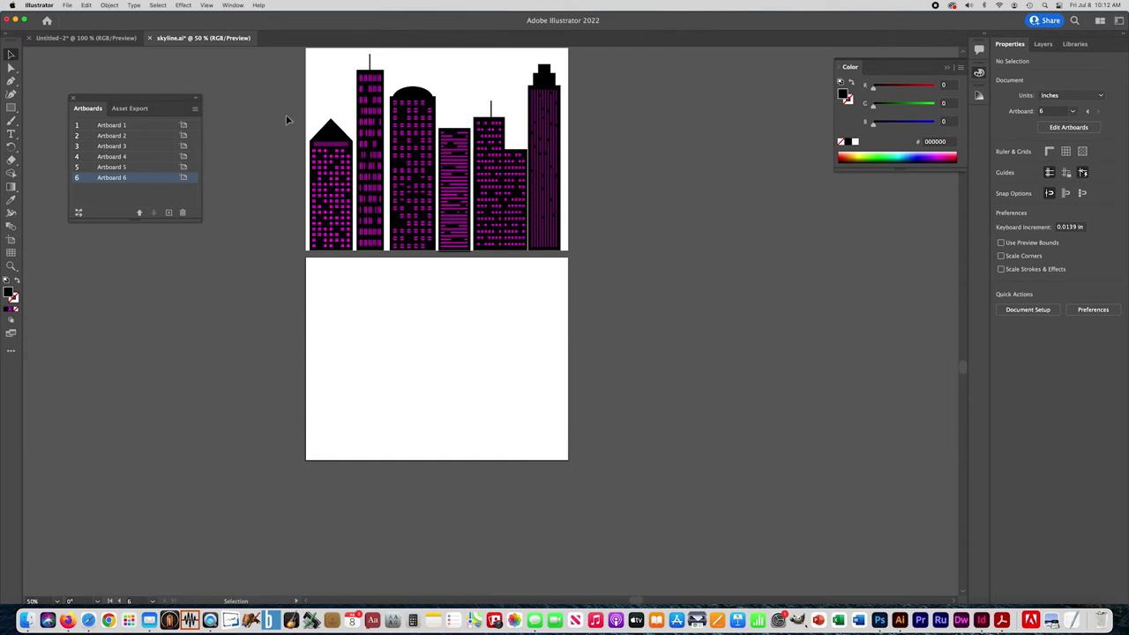
Alt-drag a copy of the second skyline onto artboard 6 and shrink it to about 5.73 × 5.14 in.
{"action": "left_click_drag", "start_coordinate": [283, 103], "coordinate": [608, 237]}
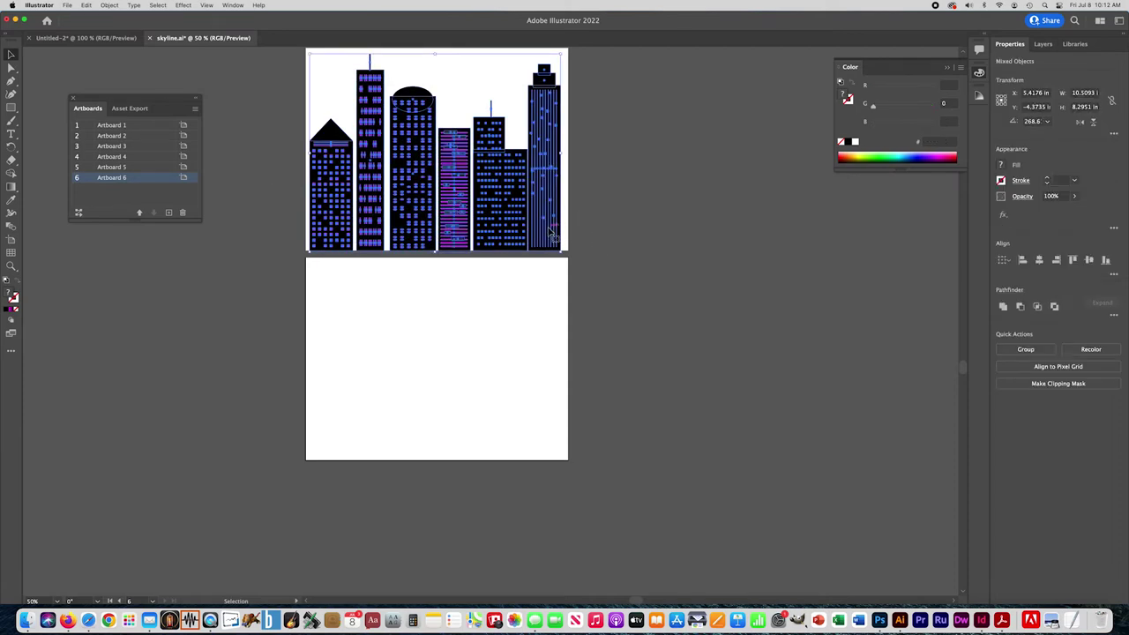
{"action": "left_click_drag", "start_coordinate": [550, 231], "coordinate": [537, 397]}
{"action": "left_click_drag", "start_coordinate": [554, 264], "coordinate": [441, 344]}
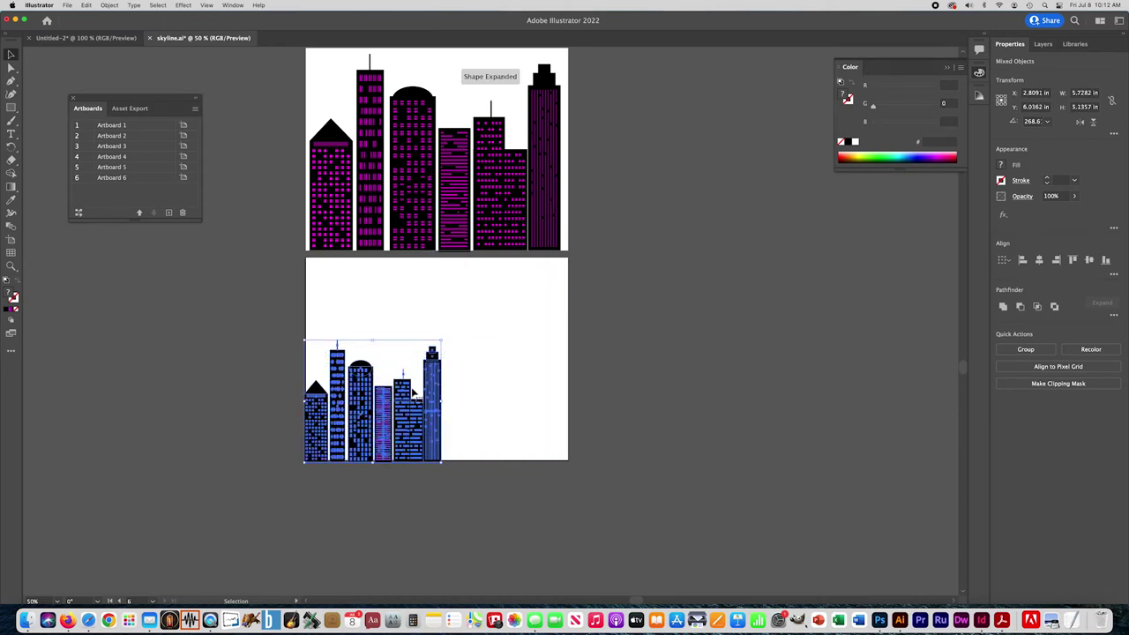
{"action": "left_click", "coordinate": [230, 371]}
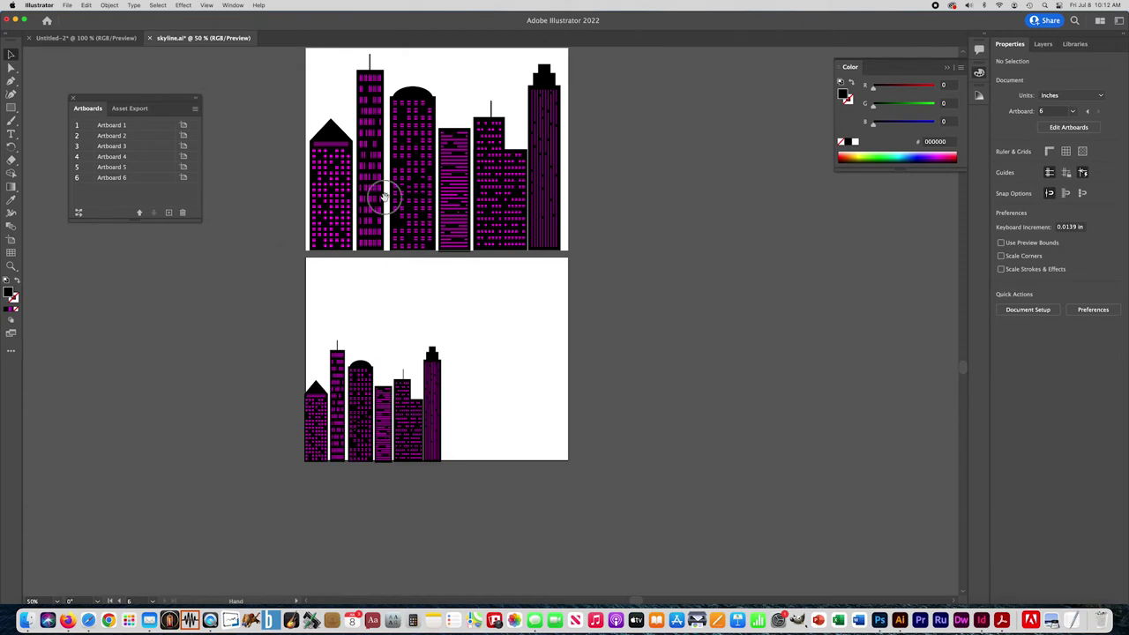
{"action": "scroll", "coordinate": [366, 58], "scroll_direction": "up", "scroll_amount": 5}
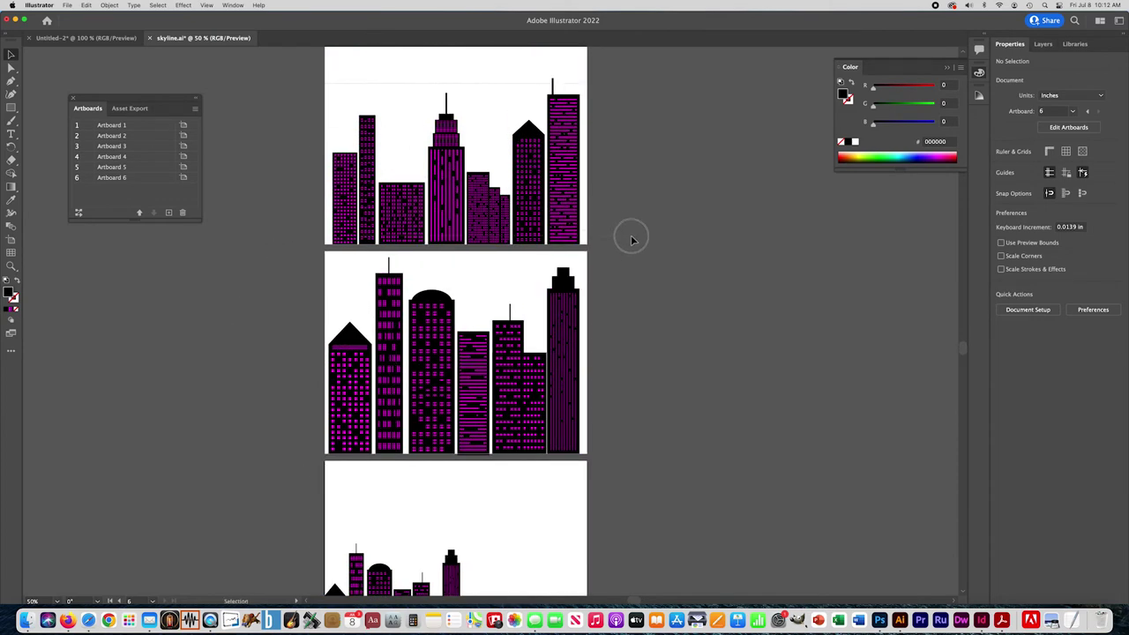
Paste the first skyline beside the small copy and scale it into one 10.99-in-wide continuous skyline.
{"action": "key", "text": "super+alt+a"}
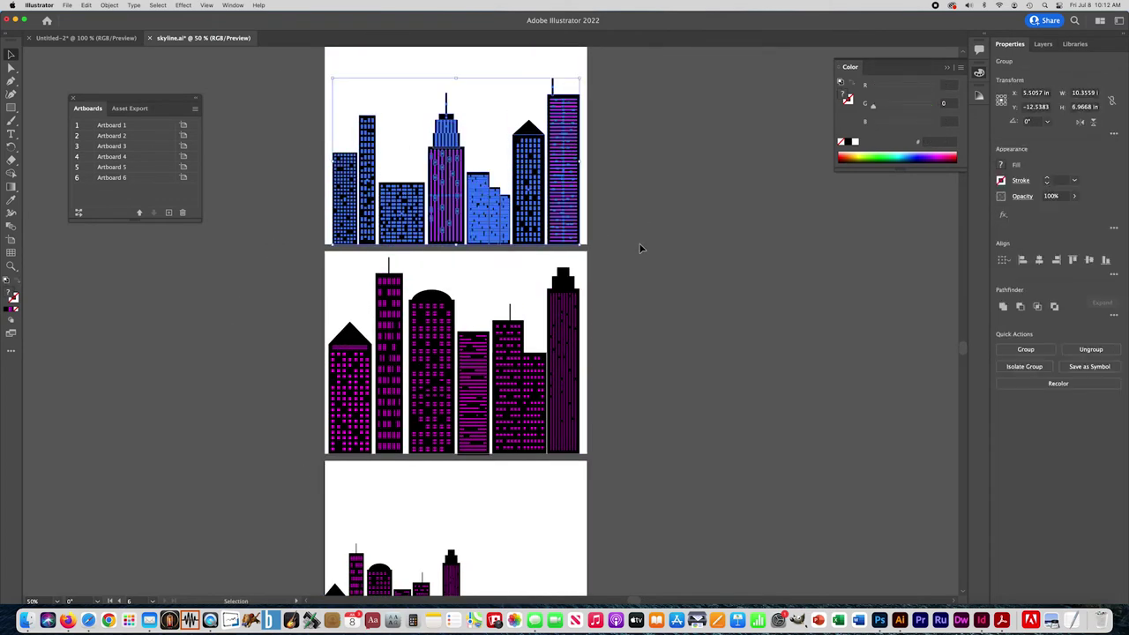
{"action": "scroll", "coordinate": [640, 247], "scroll_direction": "down", "scroll_amount": 5}
{"action": "scroll", "coordinate": [640, 244], "scroll_direction": "down", "scroll_amount": 1}
{"action": "key", "text": "super+v"}
{"action": "left_click_drag", "start_coordinate": [499, 304], "coordinate": [577, 341]}
{"action": "left_click_drag", "start_coordinate": [708, 257], "coordinate": [578, 307]}
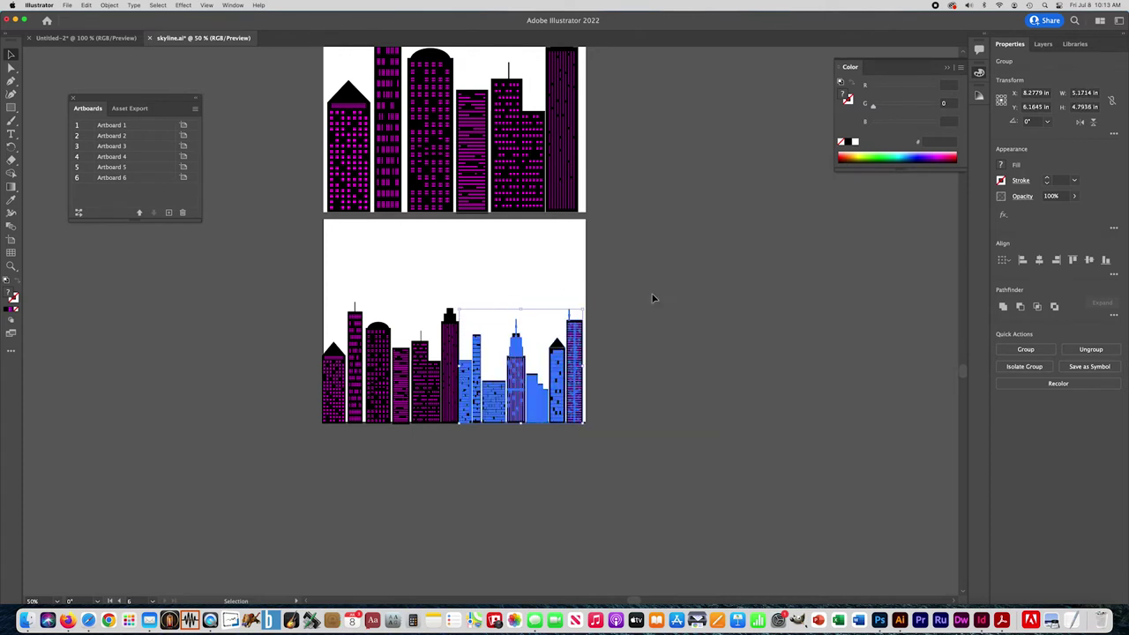
{"action": "left_click", "coordinate": [653, 299]}
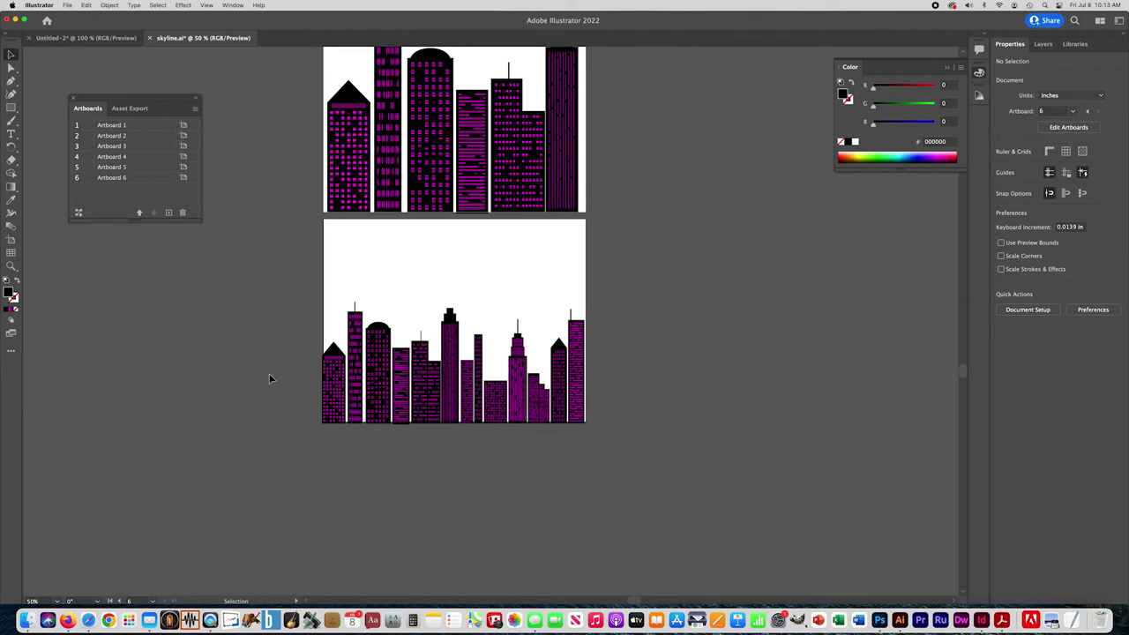
{"action": "scroll", "coordinate": [477, 385], "scroll_direction": "up", "scroll_amount": 1}
{"action": "scroll", "coordinate": [396, 371], "scroll_direction": "up", "scroll_amount": 3}
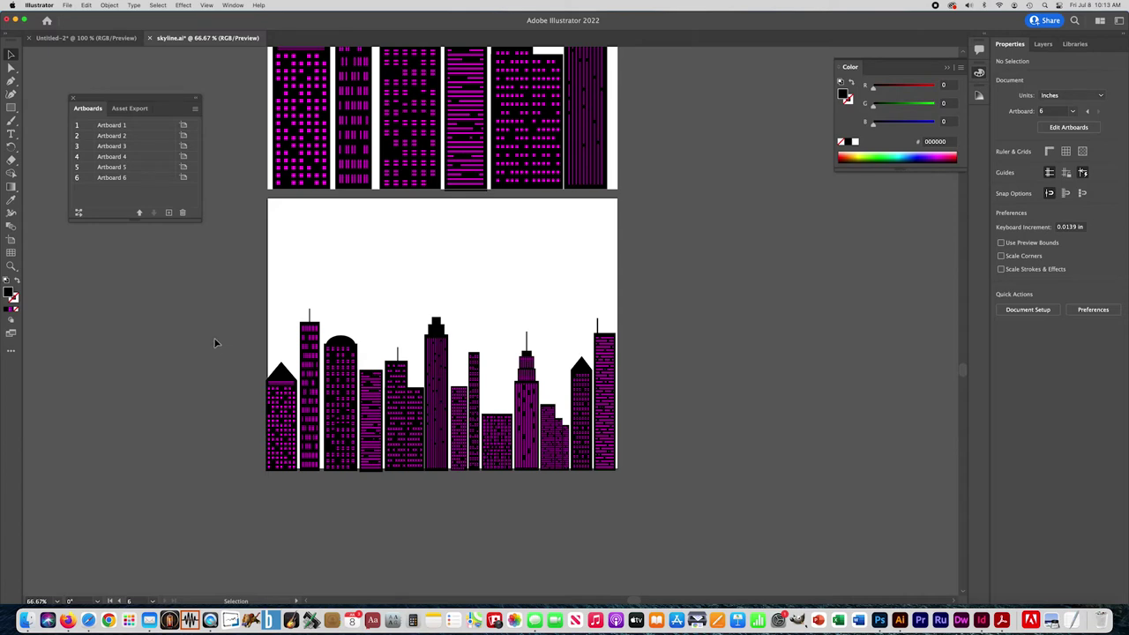
{"action": "left_click_drag", "start_coordinate": [217, 291], "coordinate": [617, 459]}
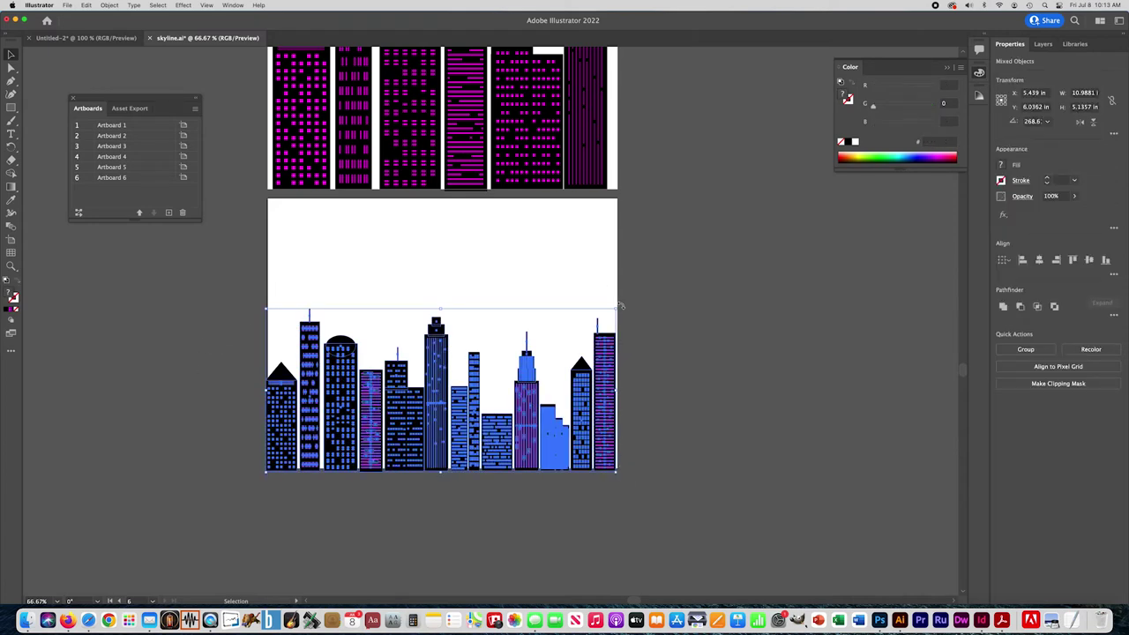
Scale the combined skyline narrower and Alt-drag a building and the domed building to its right end.
{"action": "left_click_drag", "start_coordinate": [611, 309], "coordinate": [517, 316]}
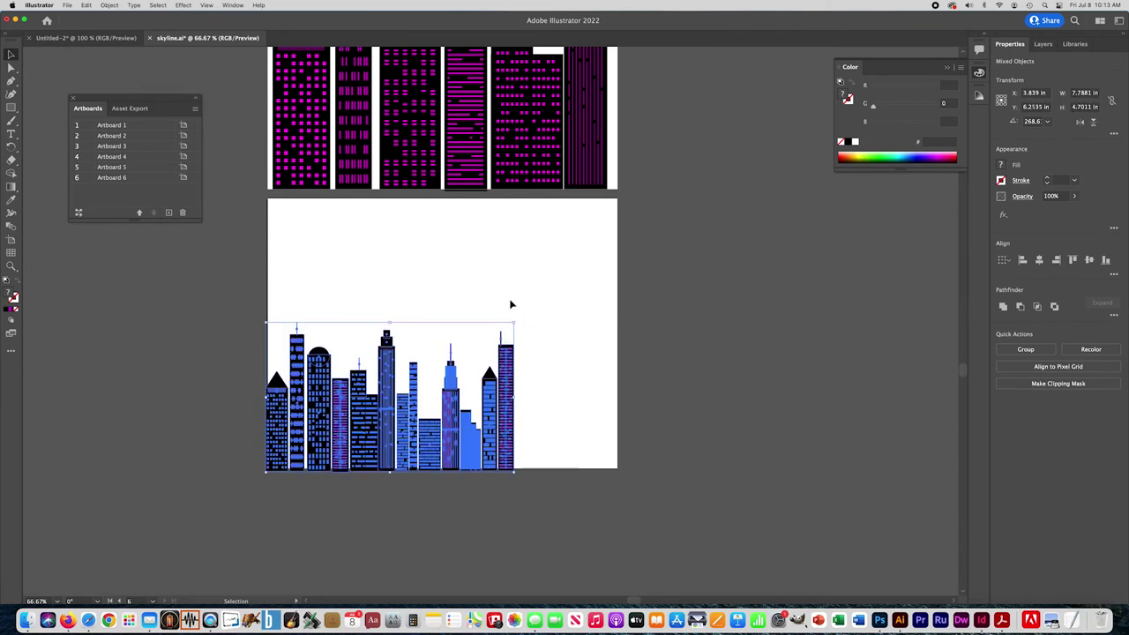
{"action": "left_click", "coordinate": [418, 337]}
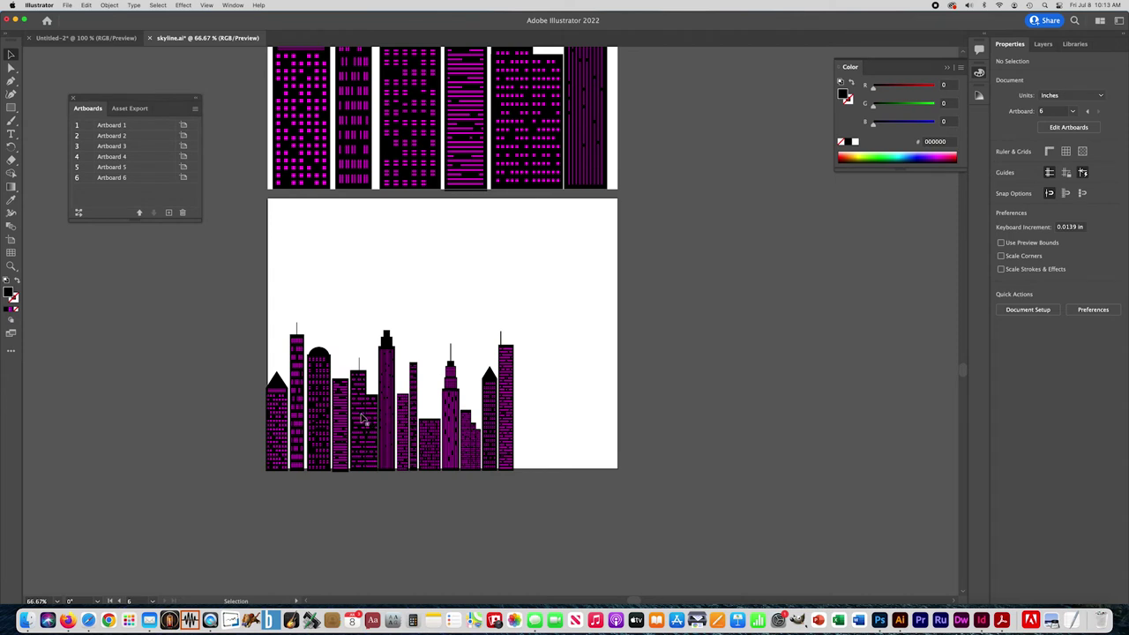
{"action": "left_click_drag", "start_coordinate": [362, 415], "coordinate": [529, 416]}
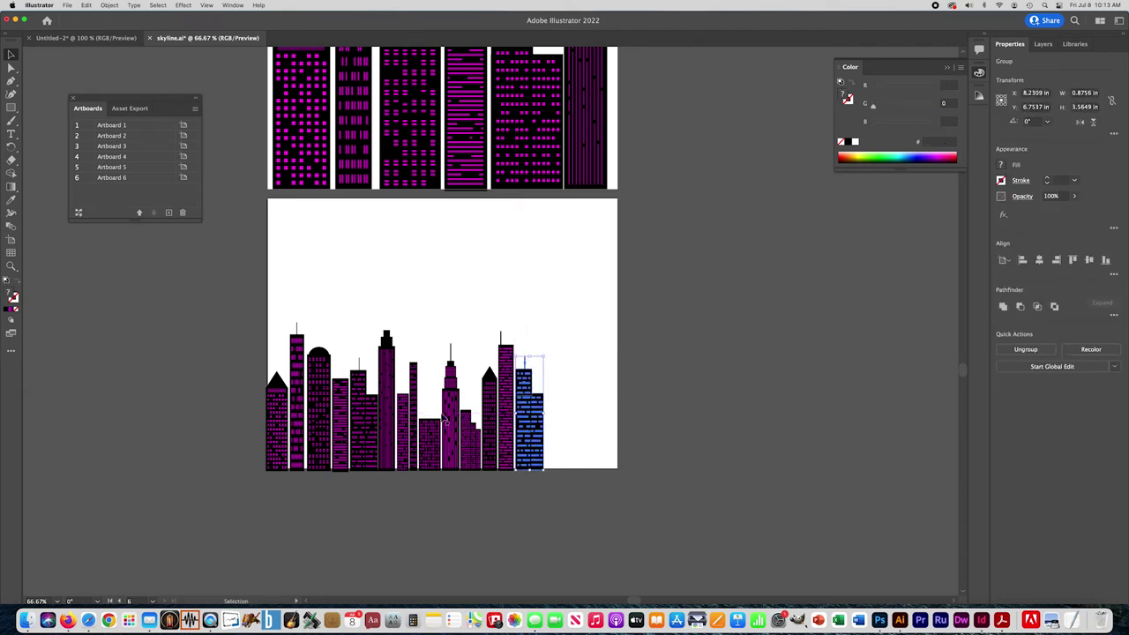
{"action": "left_click_drag", "start_coordinate": [319, 372], "coordinate": [559, 398]}
{"action": "left_click", "coordinate": [542, 340]}
Copy the thin building to the right end, then nudge the whole skyline right twice.
{"action": "left_click_drag", "start_coordinate": [414, 390], "coordinate": [605, 416]}
{"action": "left_click", "coordinate": [557, 335]}
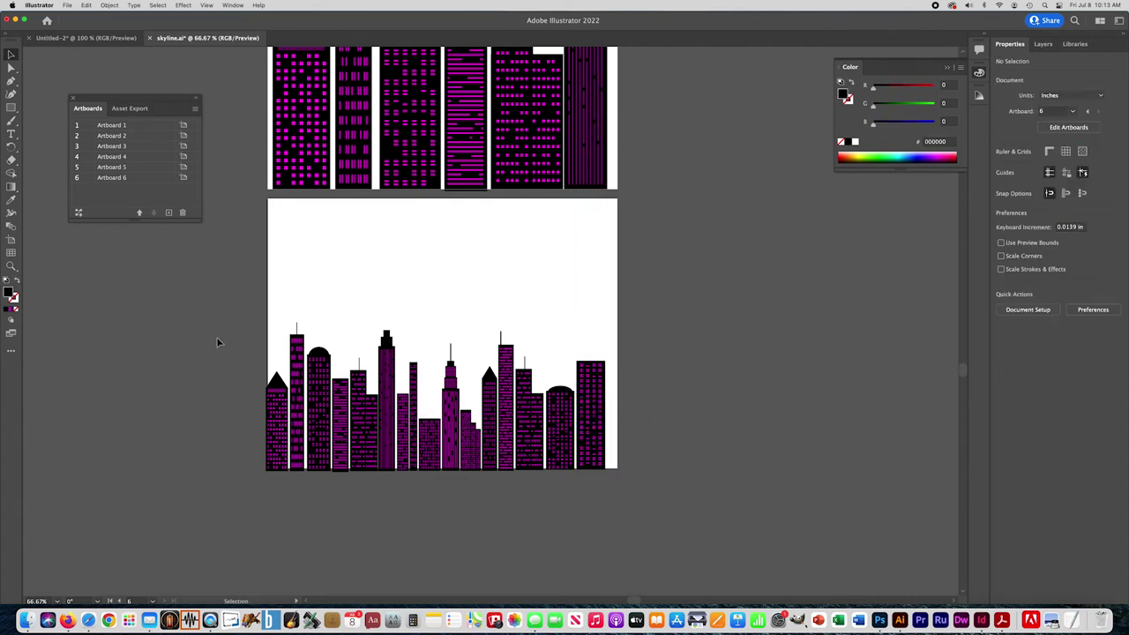
{"action": "left_click_drag", "start_coordinate": [182, 330], "coordinate": [638, 504]}
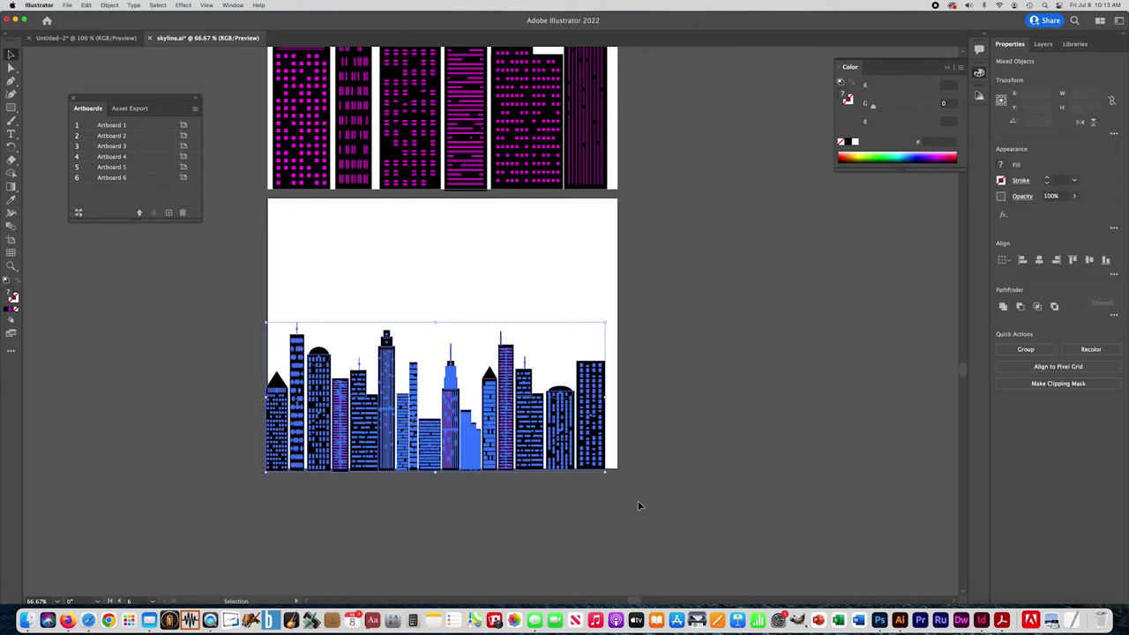
{"action": "key", "text": "Right"}
{"action": "key", "text": "Right"}
{"action": "key", "text": "Right"}
{"action": "key", "text": "Right"}
{"action": "key", "text": "Right"}
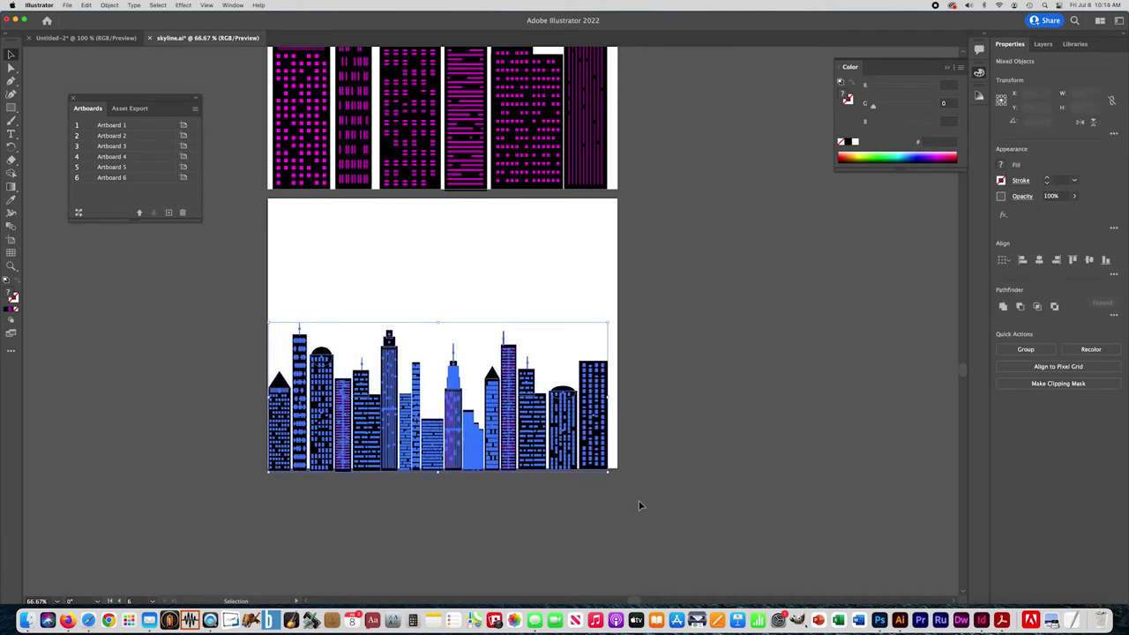
{"action": "key", "text": "Right"}
{"action": "key", "text": "Right"}
{"action": "key", "text": "Right"}
{"action": "key", "text": "Right"}
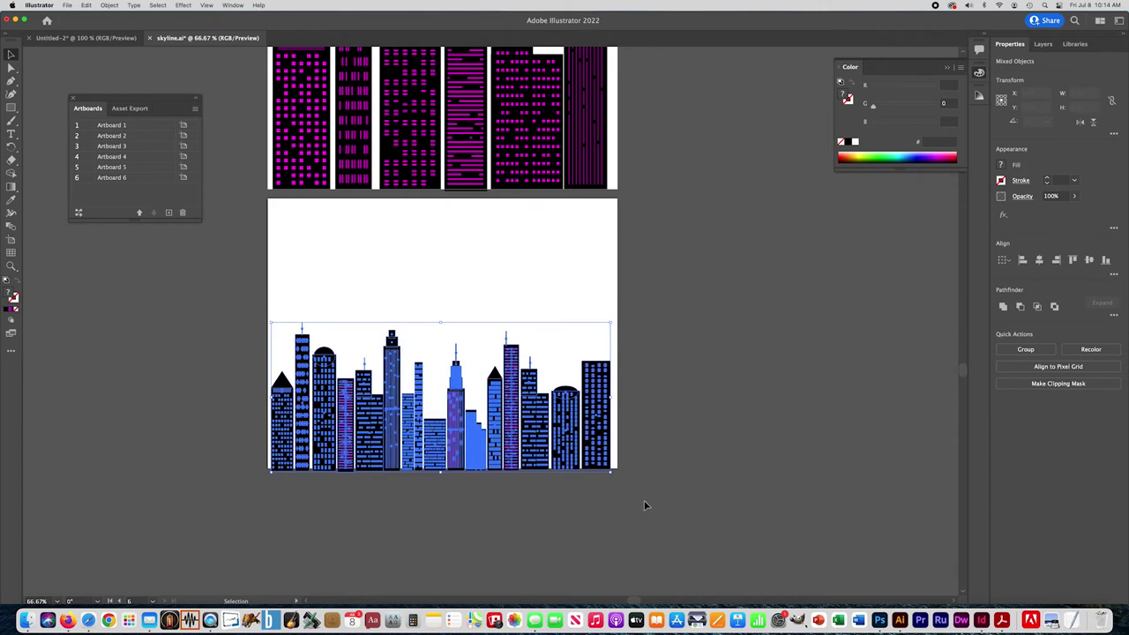
{"action": "left_click", "coordinate": [644, 505]}
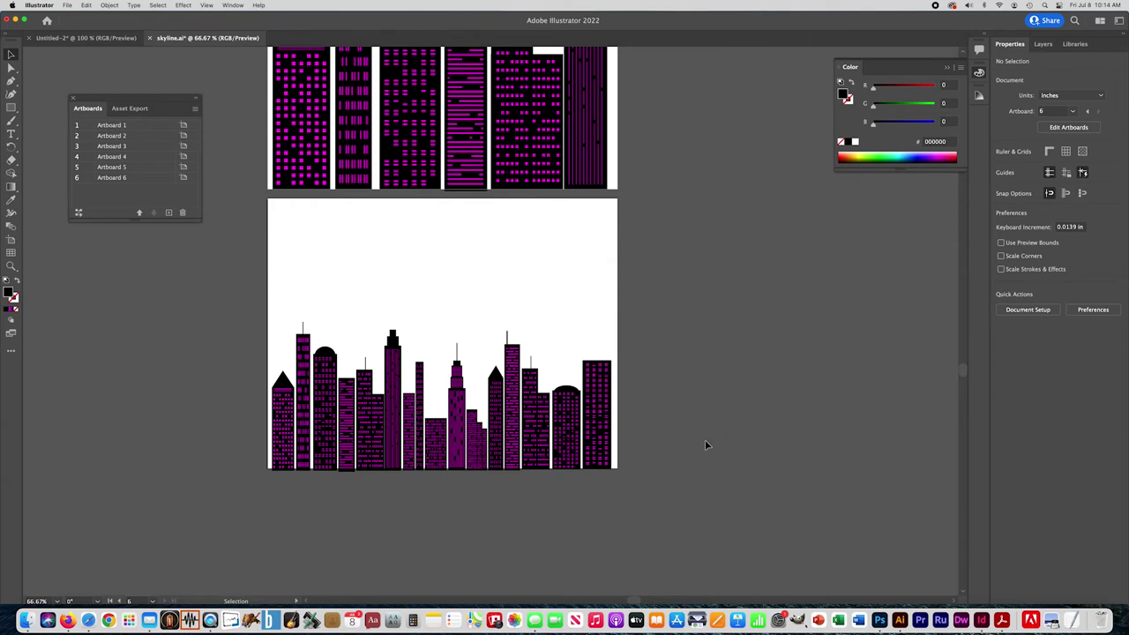
{"action": "key", "text": "super+a"}
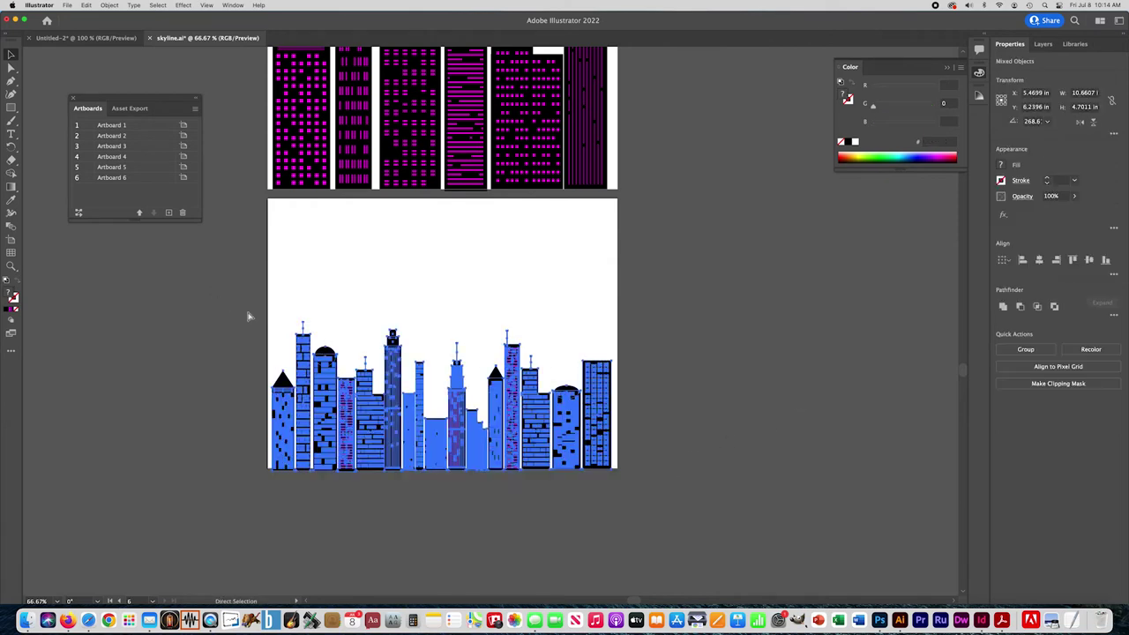
{"action": "key", "text": "super+minus"}
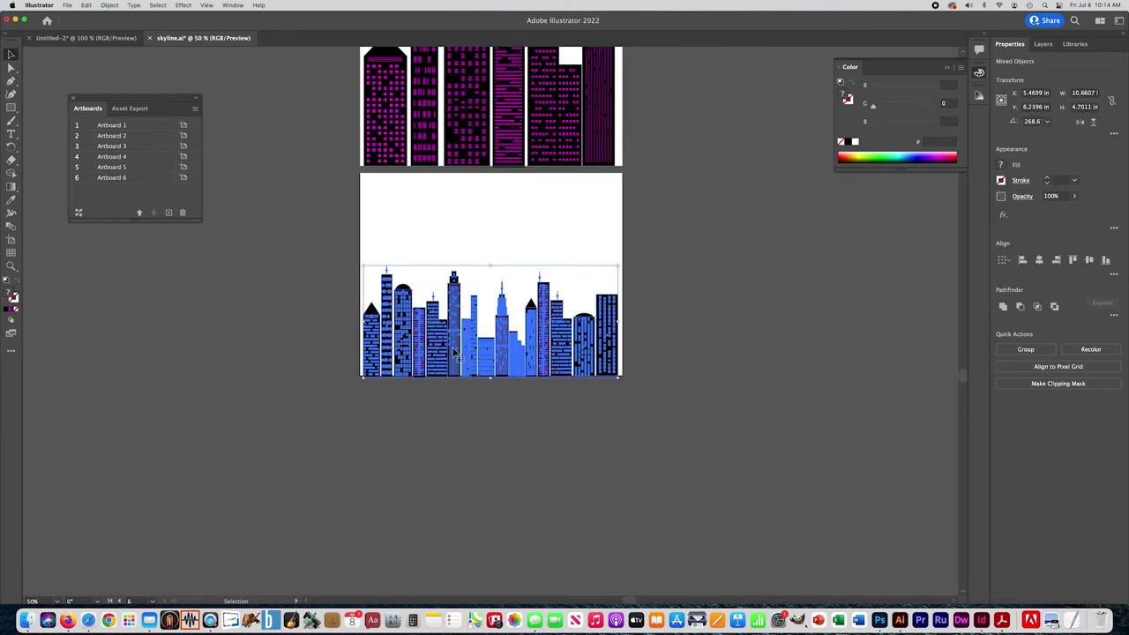
{"action": "left_click_drag", "start_coordinate": [454, 352], "coordinate": [708, 346]}
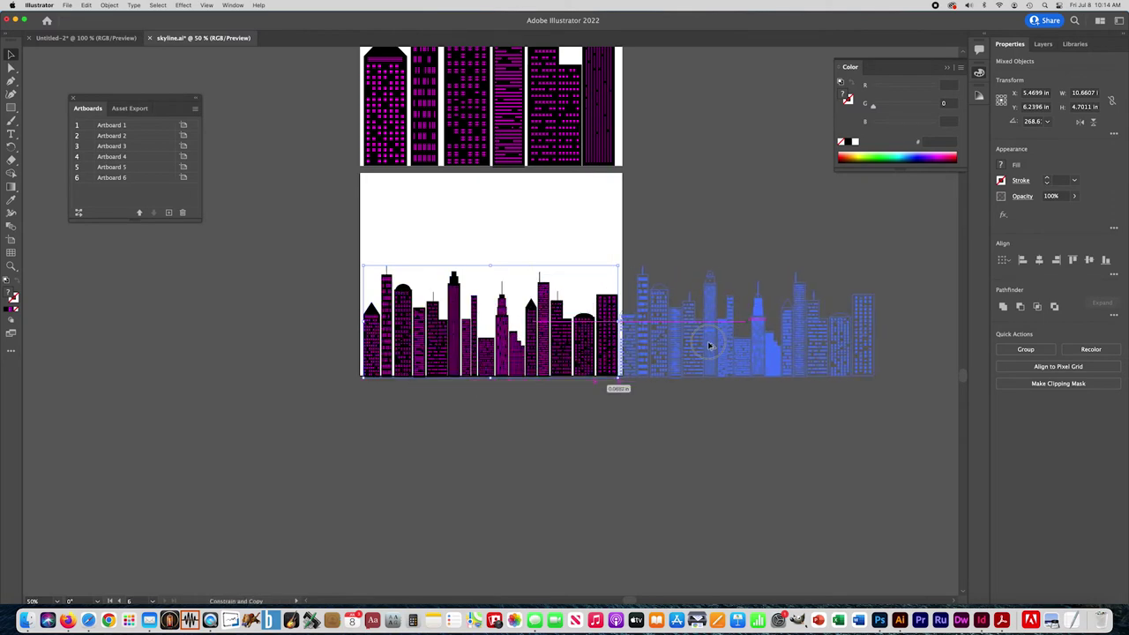
{"action": "left_click_drag", "start_coordinate": [686, 413], "coordinate": [685, 423]}
{"action": "left_click", "coordinate": [686, 426]}
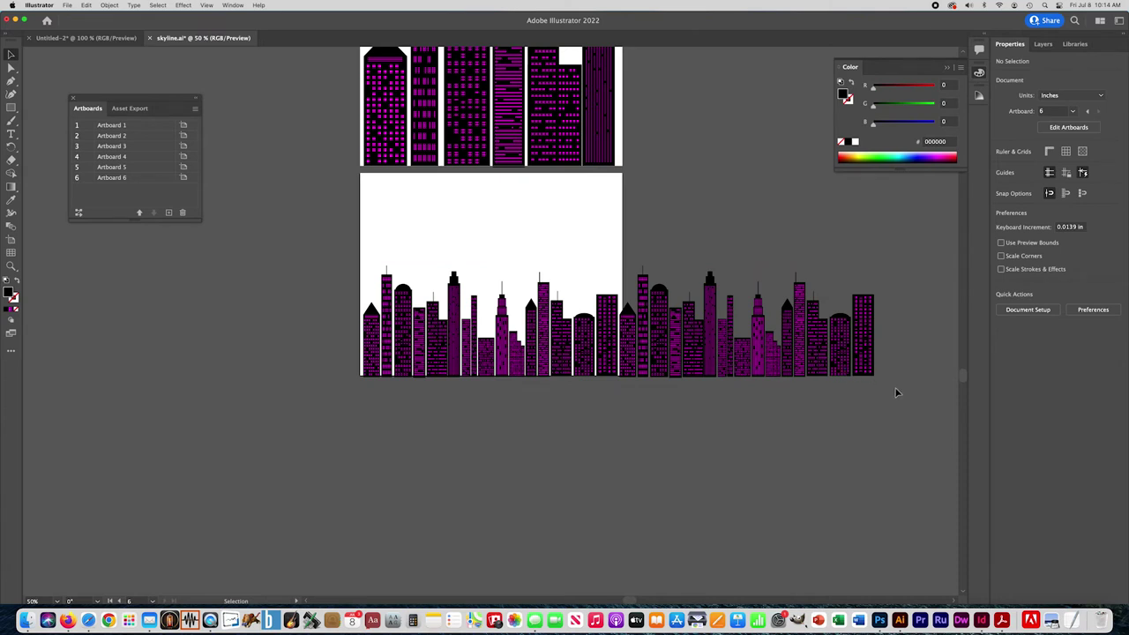
{"action": "left_click_drag", "start_coordinate": [275, 251], "coordinate": [336, 429]}
{"action": "left_click", "coordinate": [335, 429]}
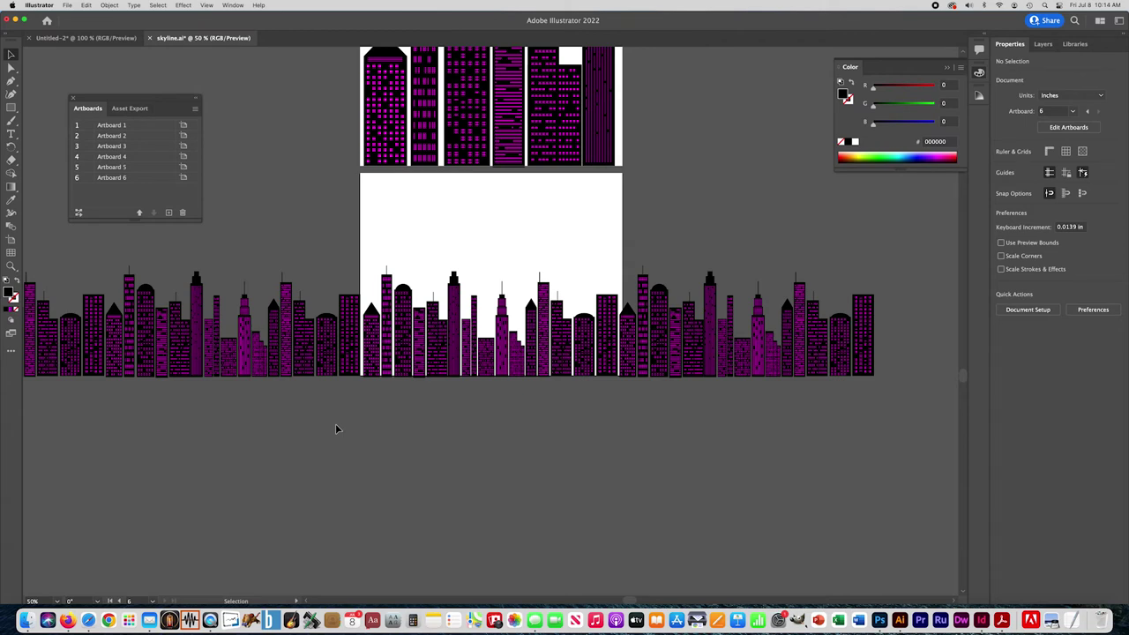
{"action": "key", "text": "super+z"}
{"action": "key", "text": "super+z"}
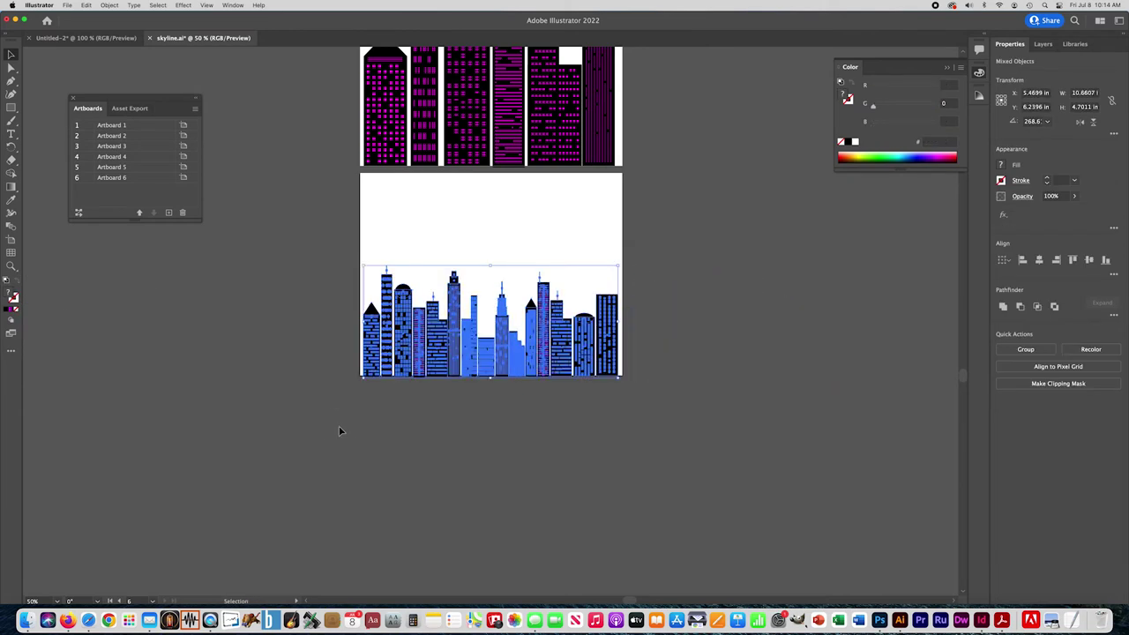
{"action": "left_click", "coordinate": [339, 430]}
{"action": "key", "text": "super+equal"}
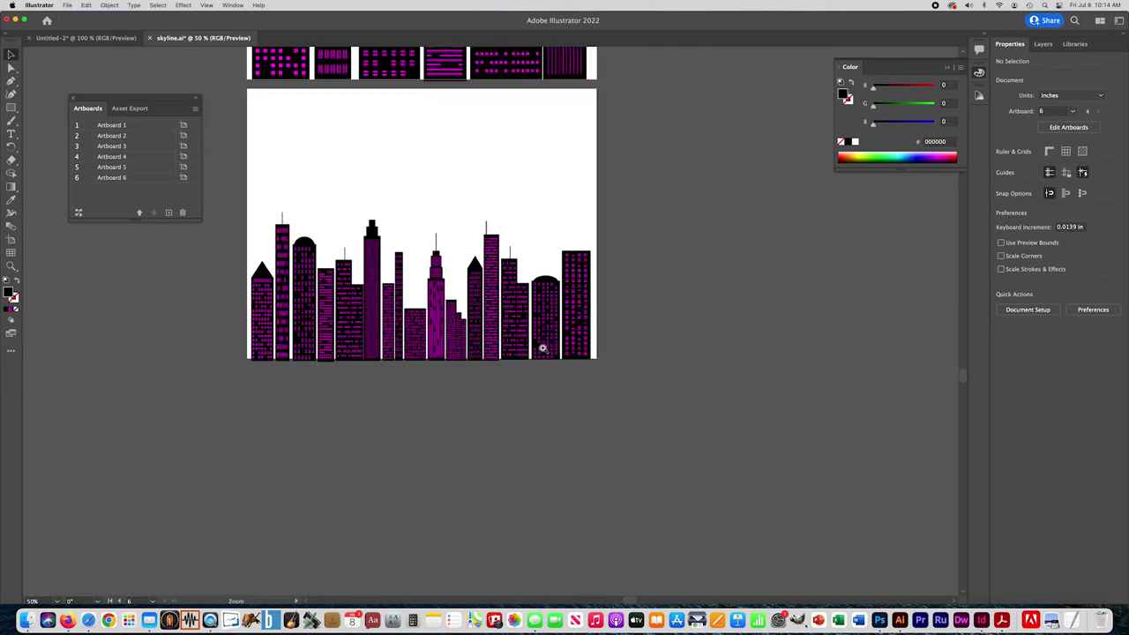
{"action": "scroll", "coordinate": [461, 337], "scroll_direction": "up", "scroll_amount": 2}
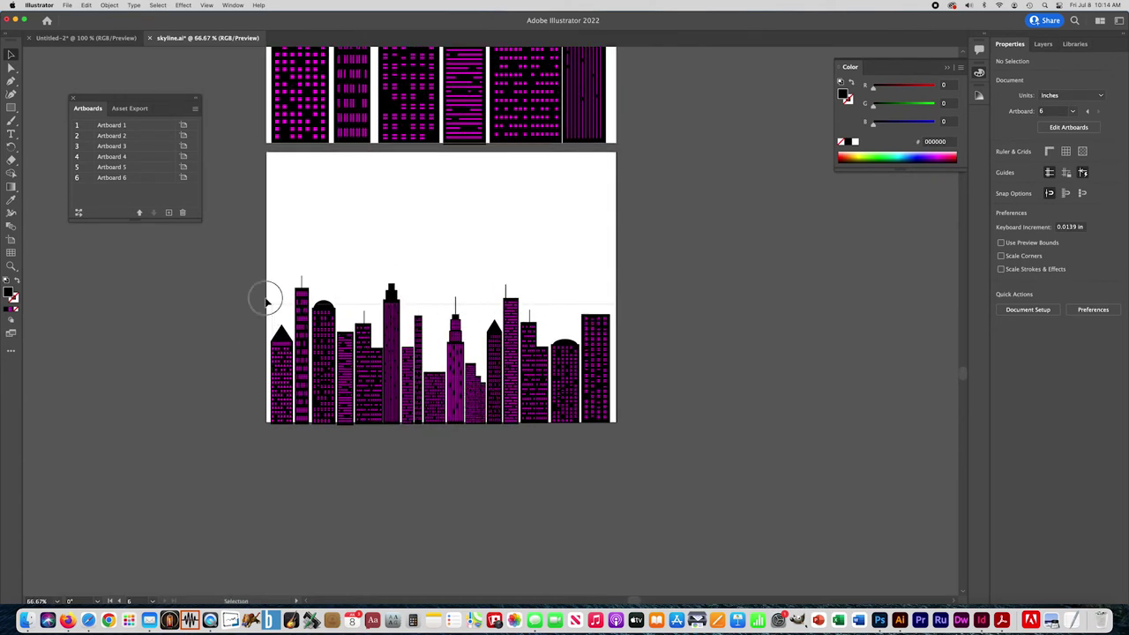
Alt-Shift-drag a copy of the left three-building group to the skyline's right end.
{"action": "left_click_drag", "start_coordinate": [247, 270], "coordinate": [547, 381]}
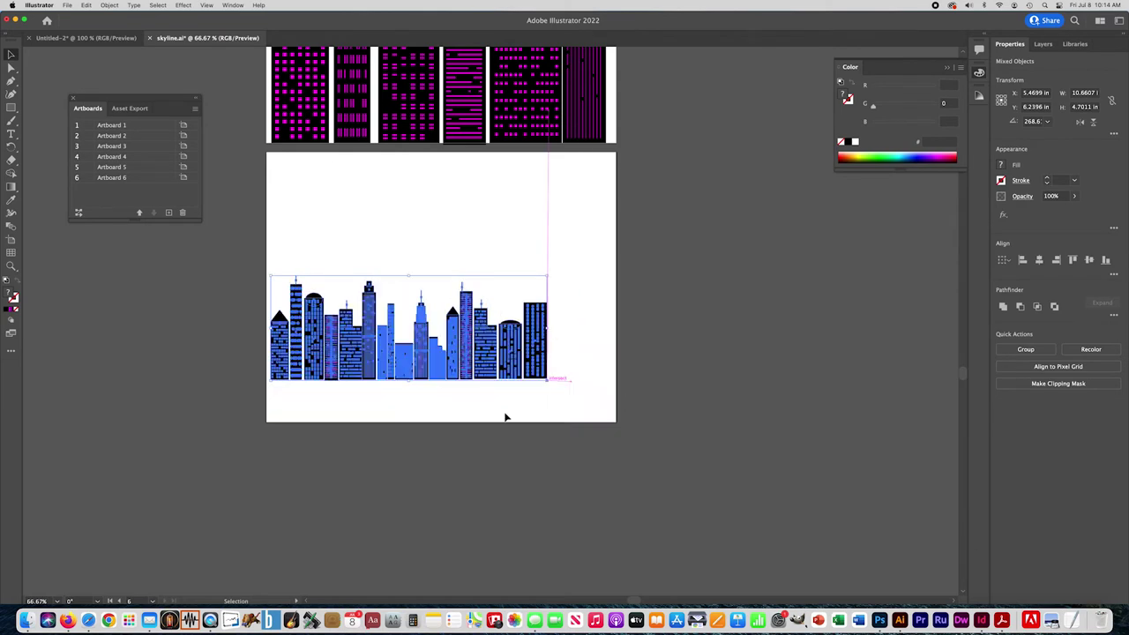
{"action": "left_click", "coordinate": [233, 323]}
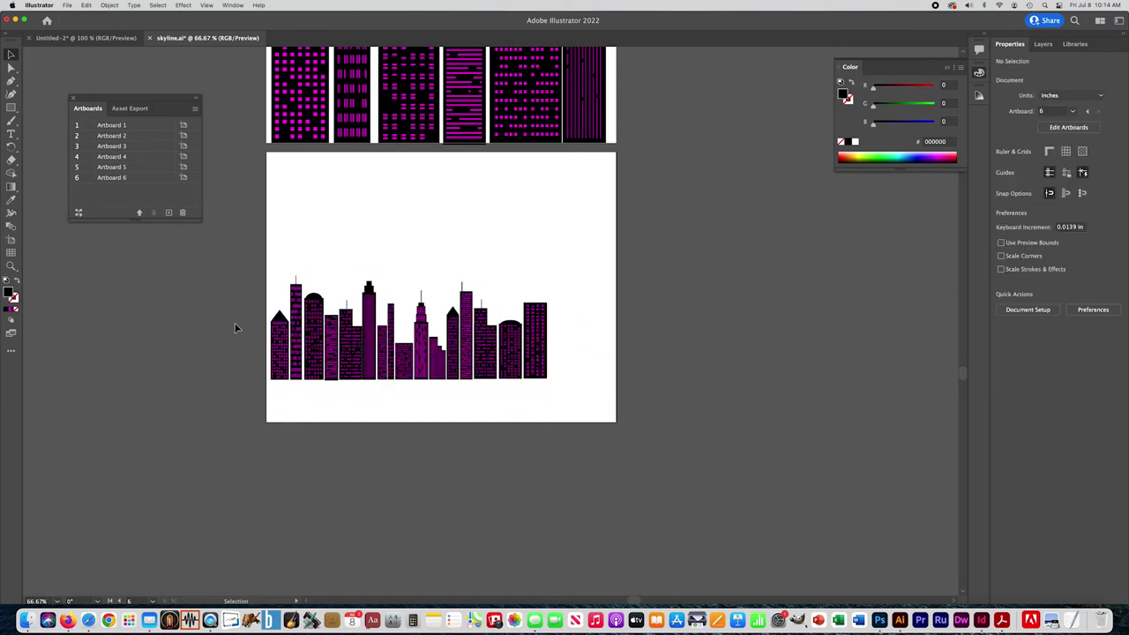
{"action": "left_click", "coordinate": [309, 366]}
{"action": "left_click_drag", "start_coordinate": [313, 370], "coordinate": [589, 359]}
{"action": "left_click", "coordinate": [301, 247]}
{"action": "left_click_drag", "start_coordinate": [251, 270], "coordinate": [591, 415]}
{"action": "left_click", "coordinate": [274, 468]}
Scale the whole skyline by its corner handles to span the artboard's left and right edges.
{"action": "key", "text": "super+equal"}
{"action": "key", "text": "super+equal"}
{"action": "scroll", "coordinate": [514, 325], "scroll_direction": "right", "scroll_amount": 2}
{"action": "scroll", "coordinate": [495, 337], "scroll_direction": "right", "scroll_amount": 5}
{"action": "key", "text": "z"}
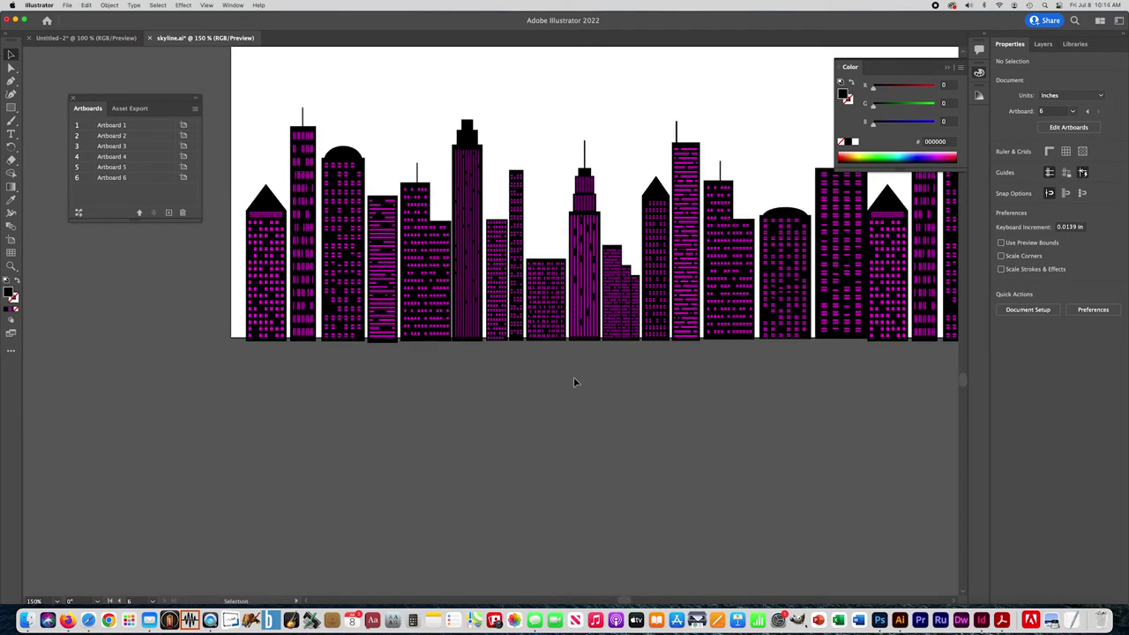
{"action": "left_click", "coordinate": [635, 372], "text": "alt"}
{"action": "scroll", "coordinate": [625, 398], "scroll_direction": "up", "scroll_amount": 2}
{"action": "key", "text": "v"}
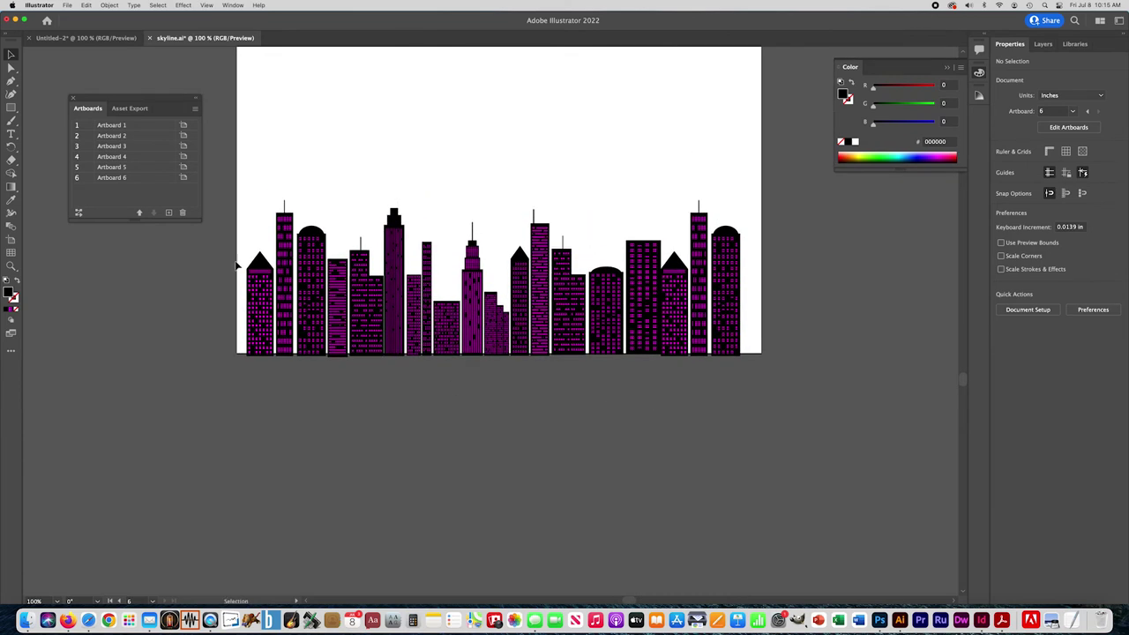
{"action": "left_click_drag", "start_coordinate": [249, 200], "coordinate": [754, 404]}
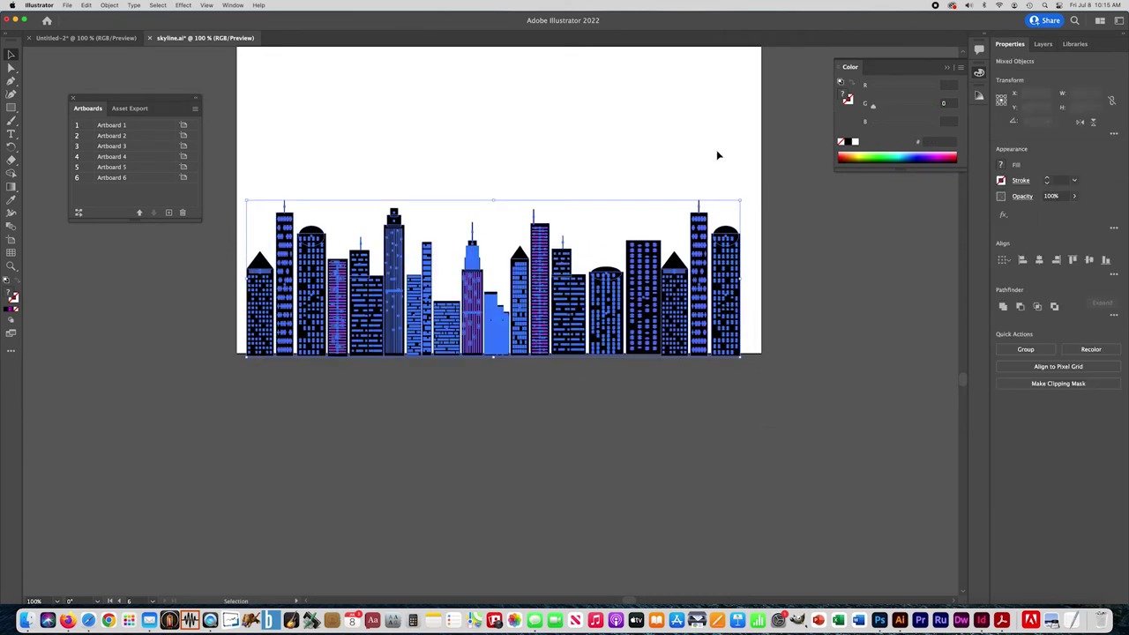
{"action": "left_click_drag", "start_coordinate": [741, 202], "coordinate": [755, 202]}
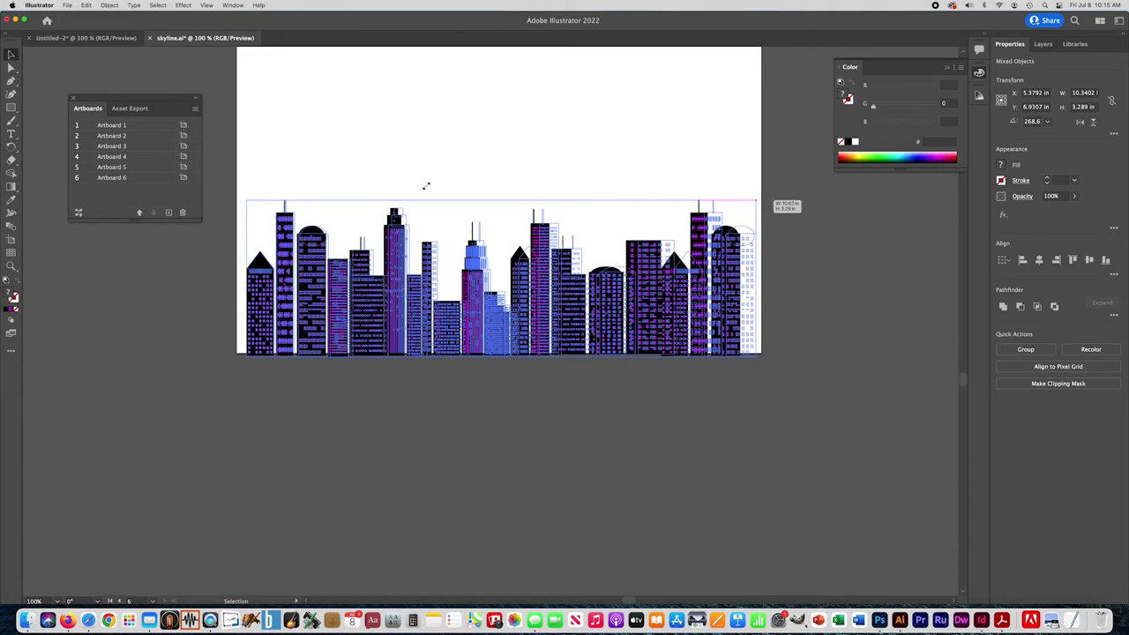
{"action": "left_click_drag", "start_coordinate": [245, 197], "coordinate": [242, 199]}
{"action": "left_click", "coordinate": [143, 348]}
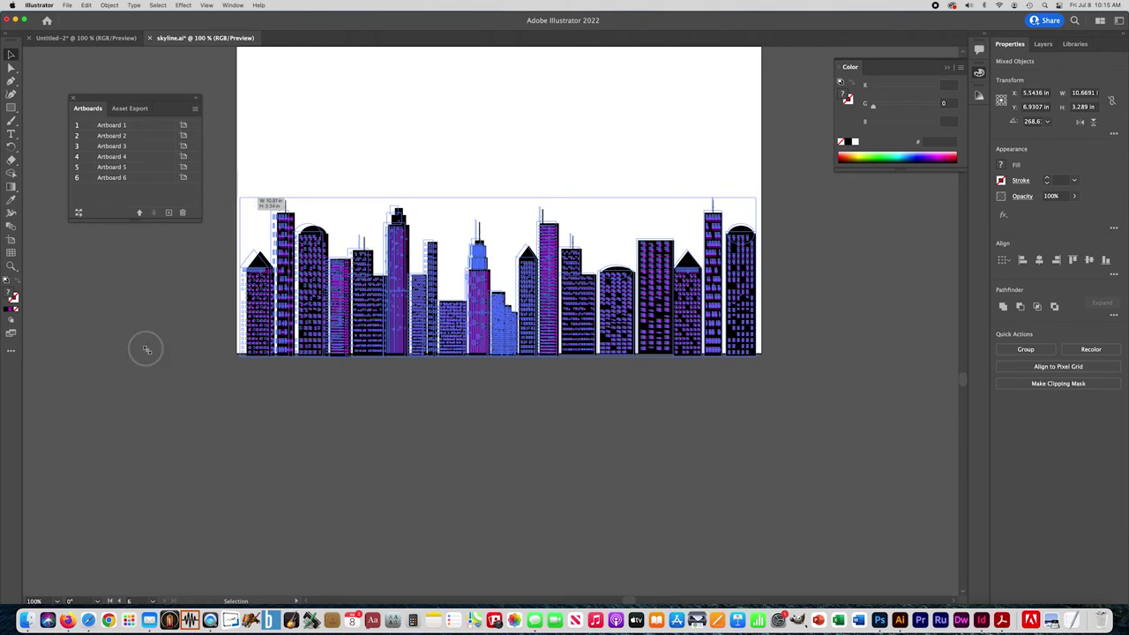
{"action": "left_click", "coordinate": [141, 350]}
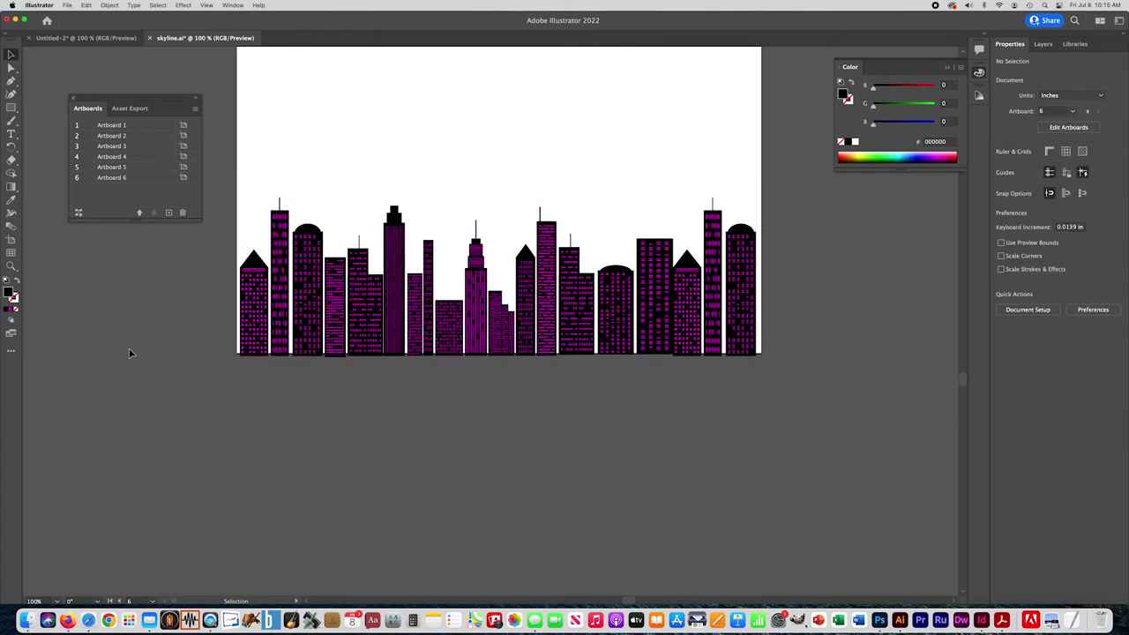
Delete the narrow middle tower and stretch its neighbouring building taller to fill the gap.
{"action": "left_click", "coordinate": [429, 273]}
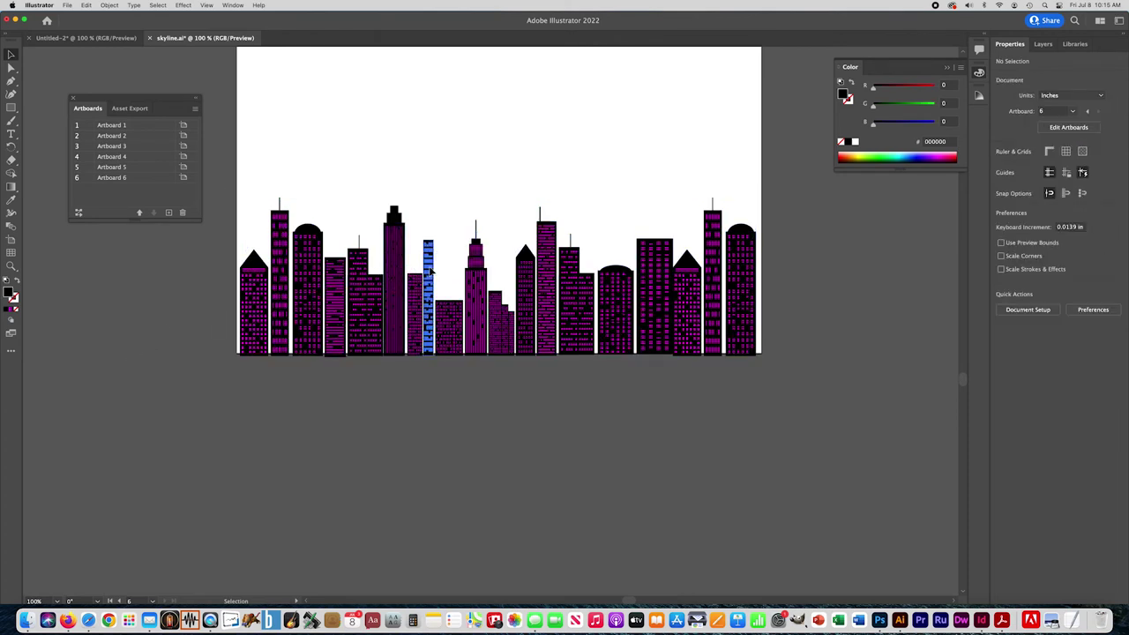
{"action": "key", "text": "Delete"}
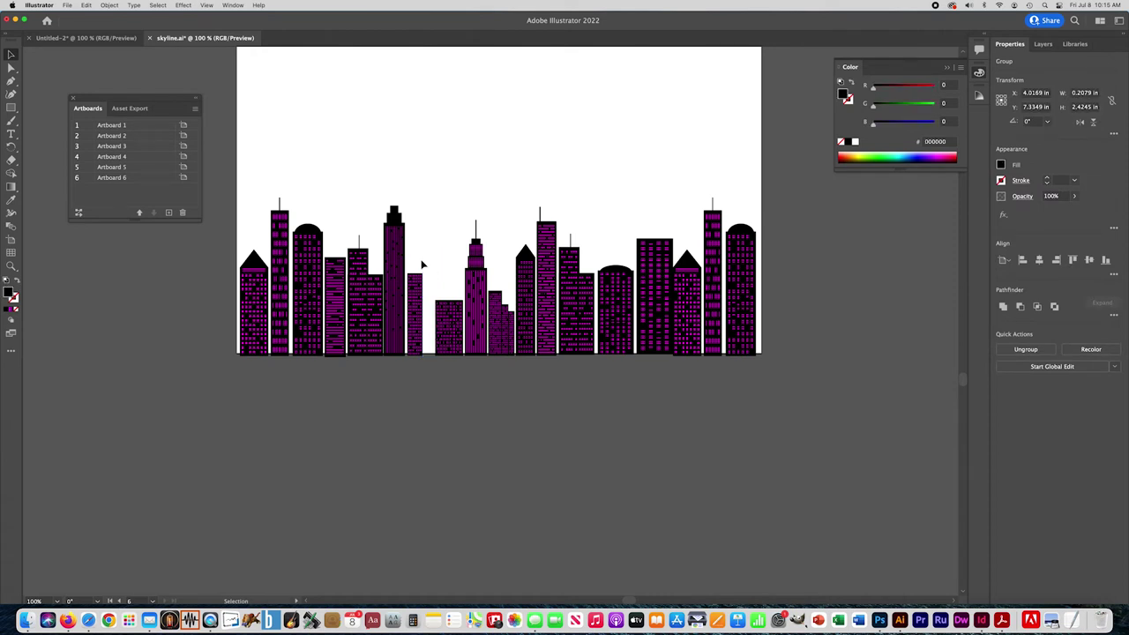
{"action": "left_click", "coordinate": [446, 333]}
{"action": "left_click_drag", "start_coordinate": [435, 301], "coordinate": [423, 254]}
{"action": "left_click", "coordinate": [410, 412]}
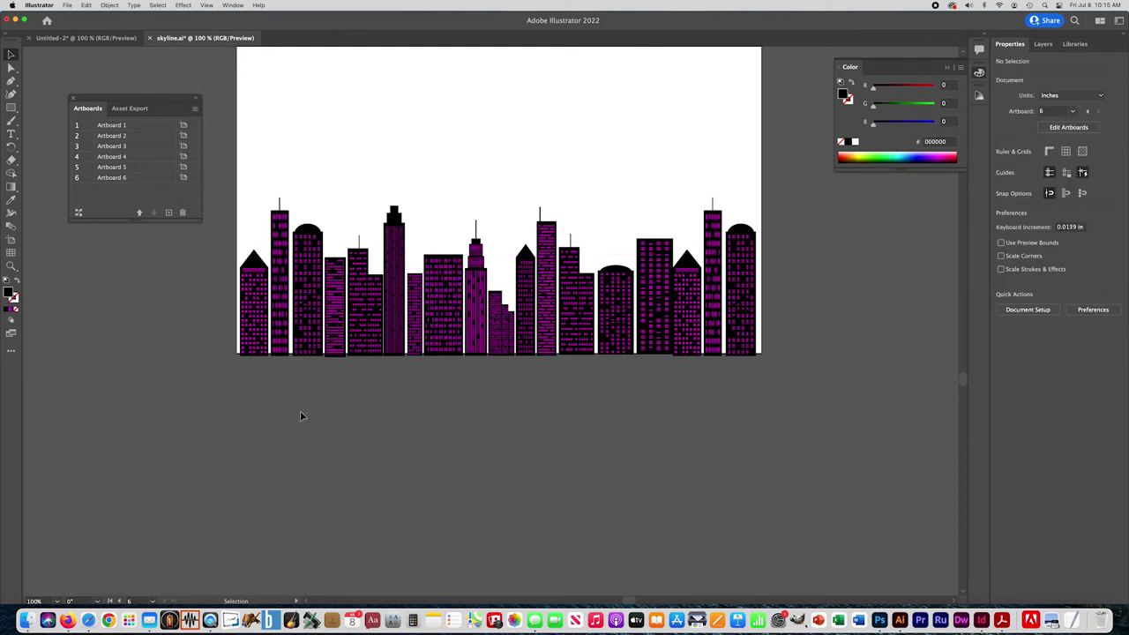
{"action": "left_click_drag", "start_coordinate": [370, 375], "coordinate": [366, 493]}
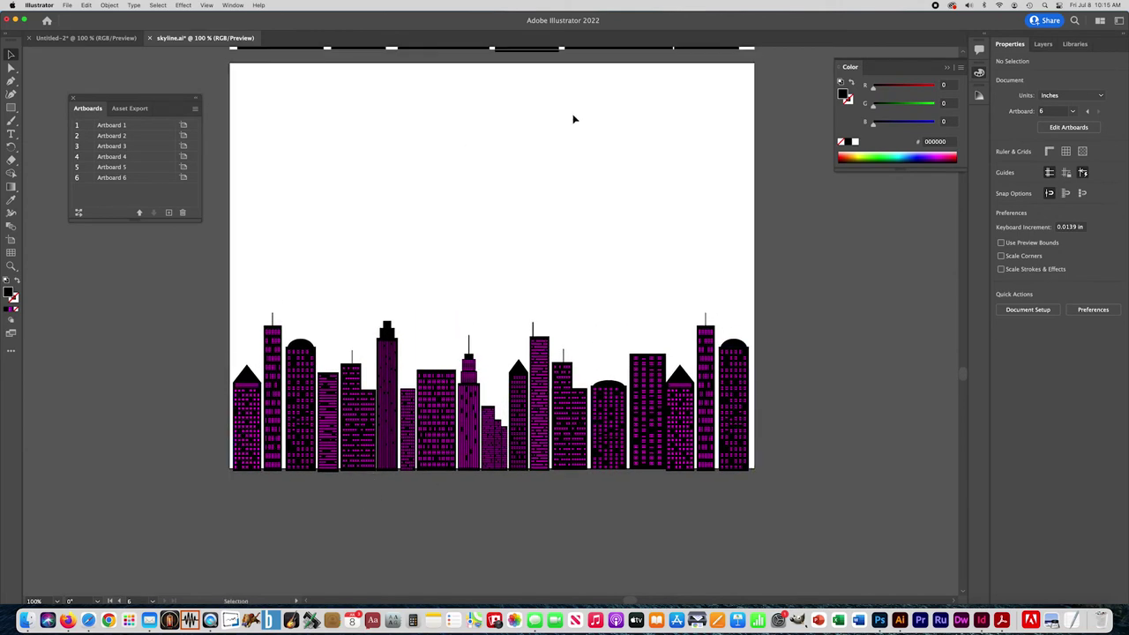
{"action": "left_click", "coordinate": [1044, 45]}
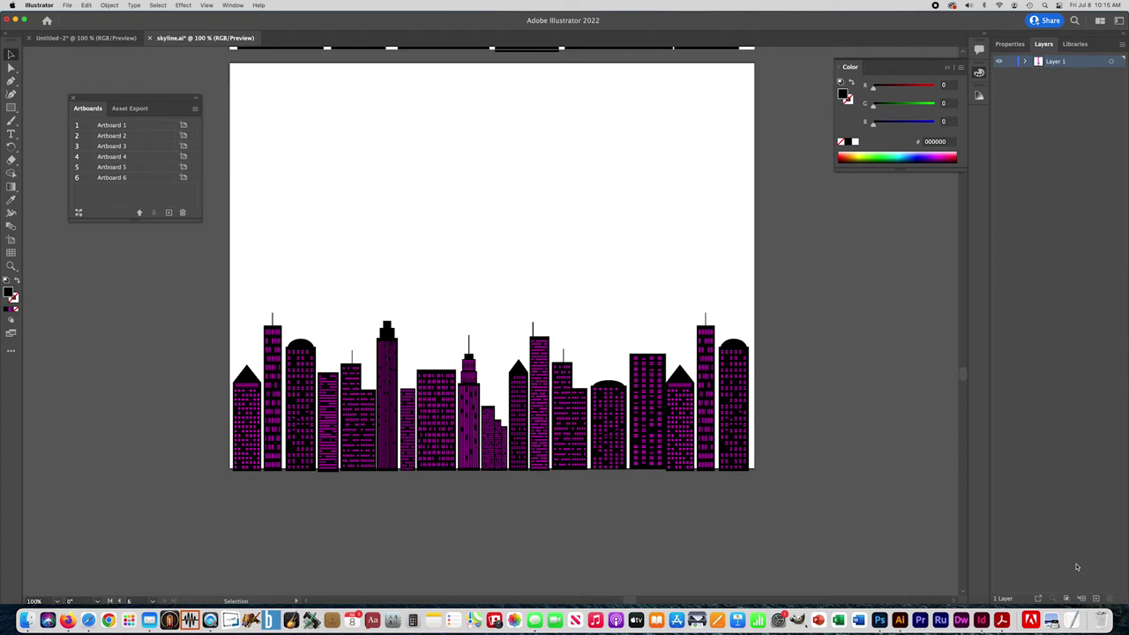
Add Layer 2 beneath Layer 1 and draw a rectangle covering the whole artboard.
{"action": "left_click", "coordinate": [1097, 598]}
{"action": "left_click_drag", "start_coordinate": [1054, 64], "coordinate": [1059, 81]}
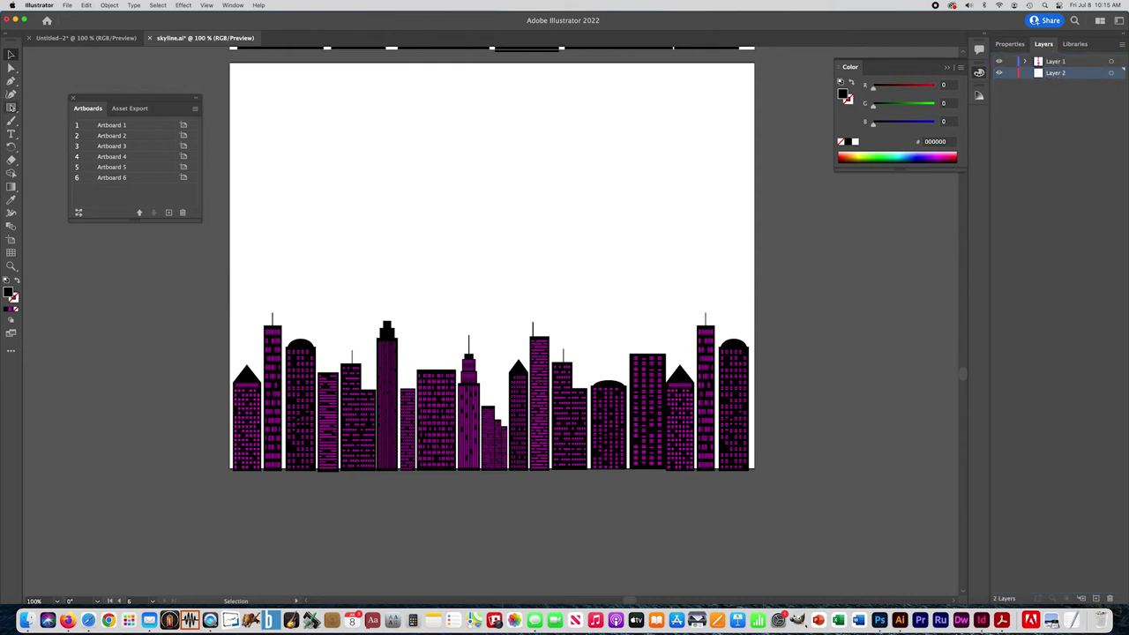
{"action": "left_click", "coordinate": [11, 106]}
{"action": "mouse_move", "coordinate": [228, 62]}
{"action": "left_mouse_down"}
{"action": "mouse_move", "coordinate": [582, 379]}
{"action": "mouse_move", "coordinate": [755, 470]}
{"action": "left_mouse_up"}
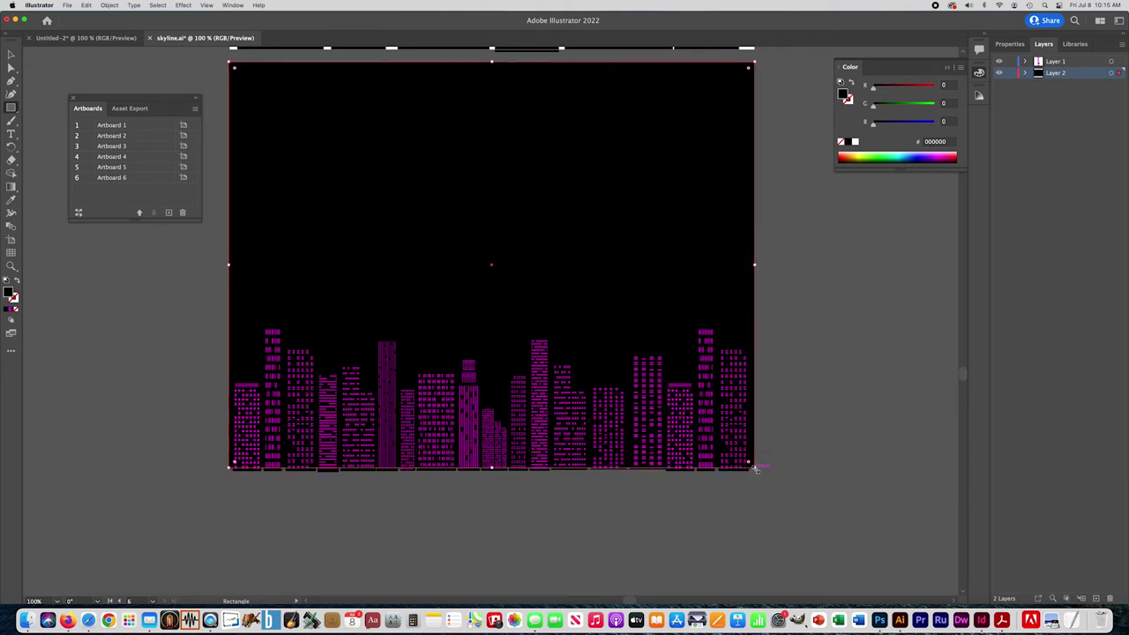
Give the rectangle a gradient fill at 0° with a white left stop.
{"action": "left_click", "coordinate": [11, 313]}
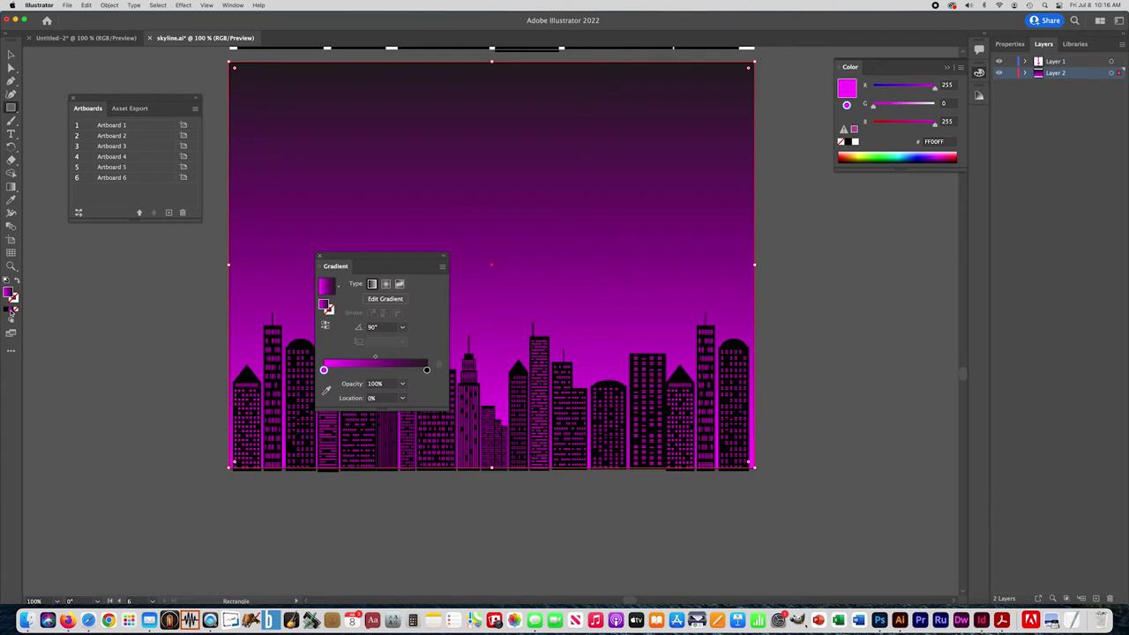
{"action": "left_click", "coordinate": [382, 329]}
{"action": "type", "text": "0"}
{"action": "key", "text": "Return"}
{"action": "double_click", "coordinate": [324, 369]}
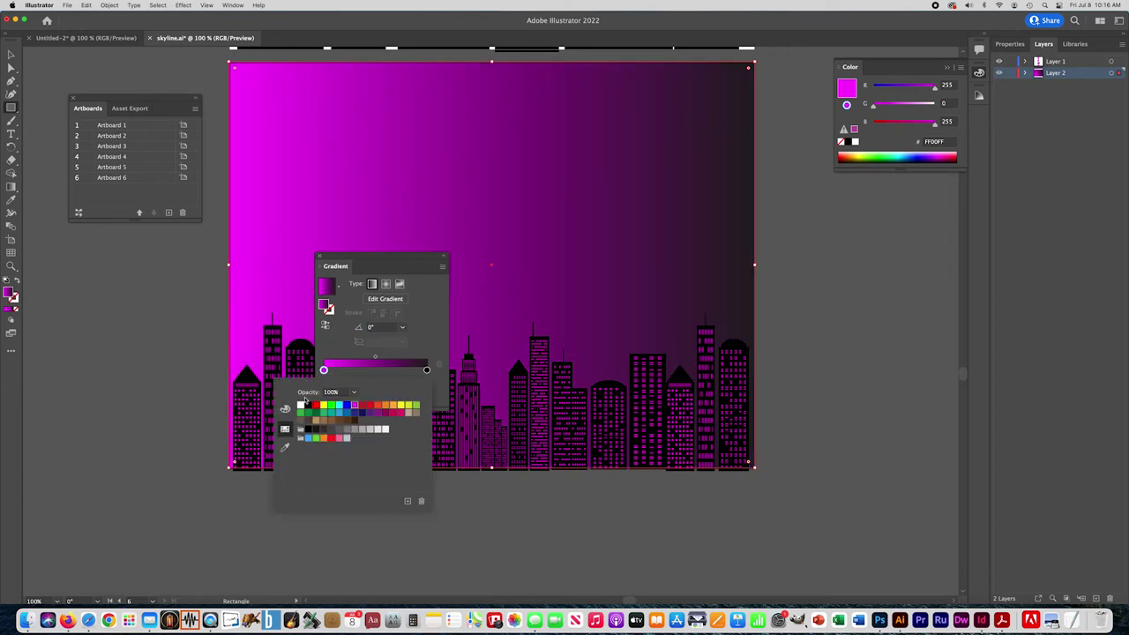
{"action": "left_click", "coordinate": [301, 406]}
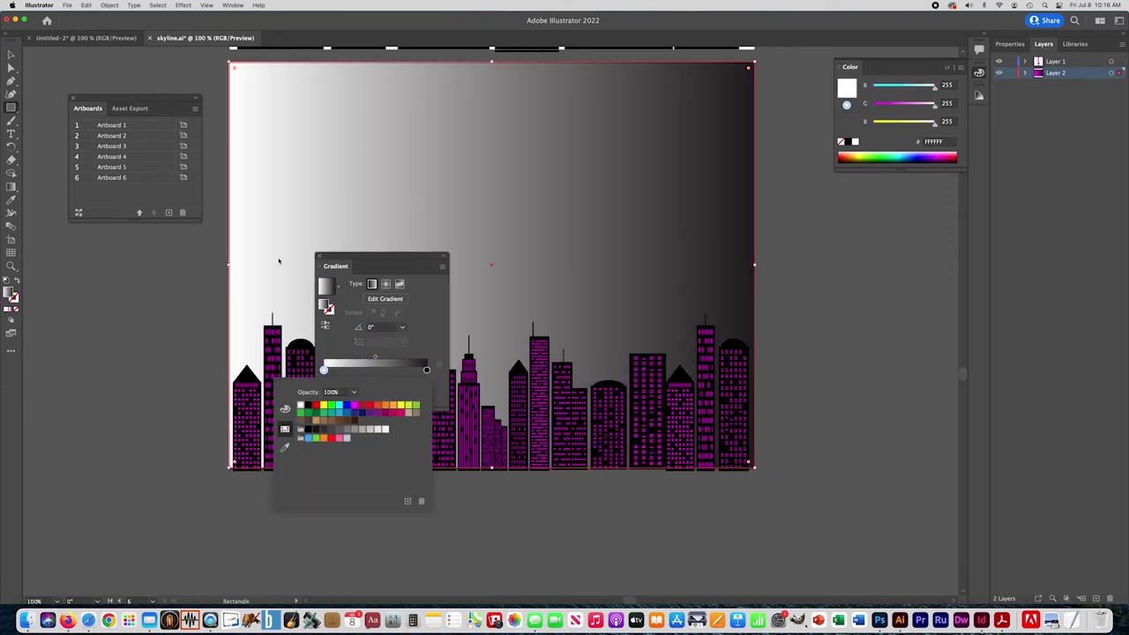
{"action": "left_click", "coordinate": [320, 258]}
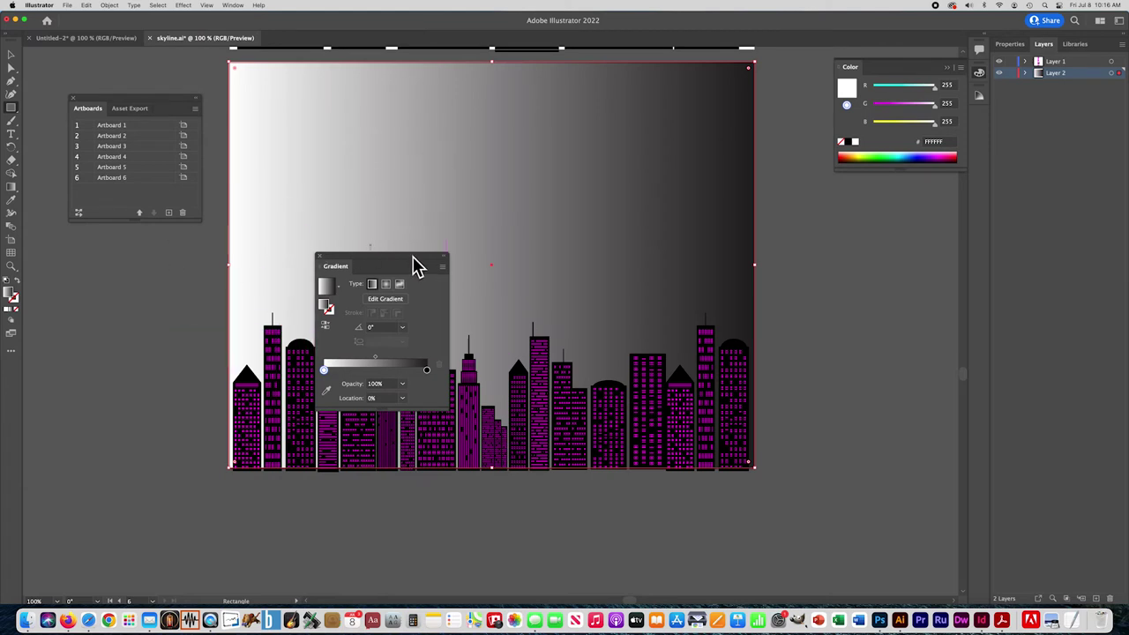
{"action": "left_click", "coordinate": [319, 256]}
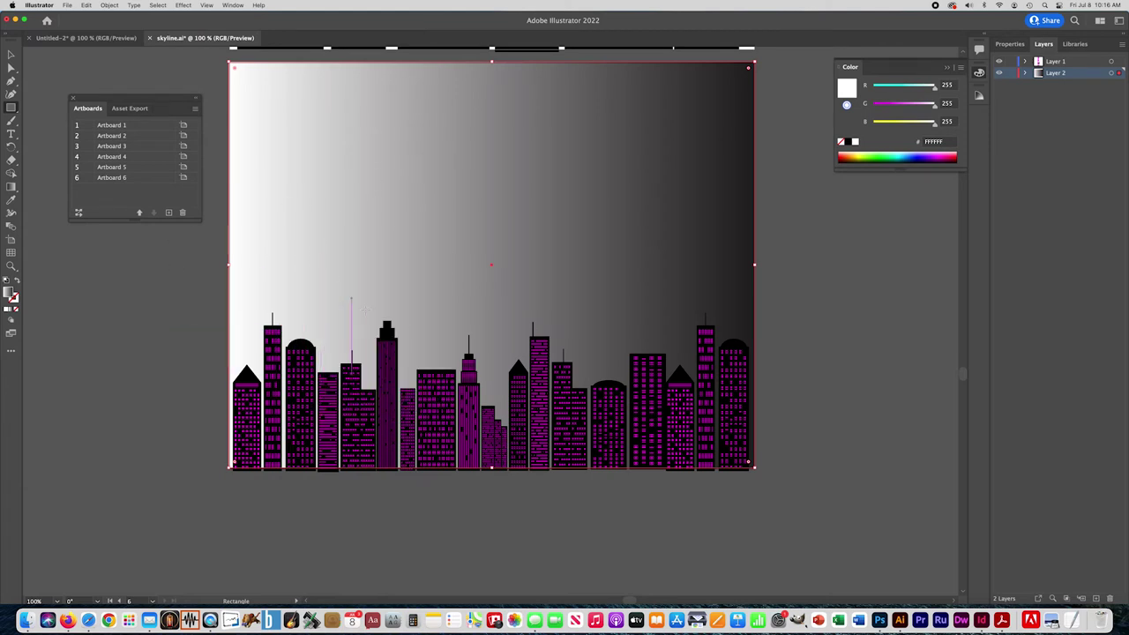
{"action": "left_click", "coordinate": [11, 188]}
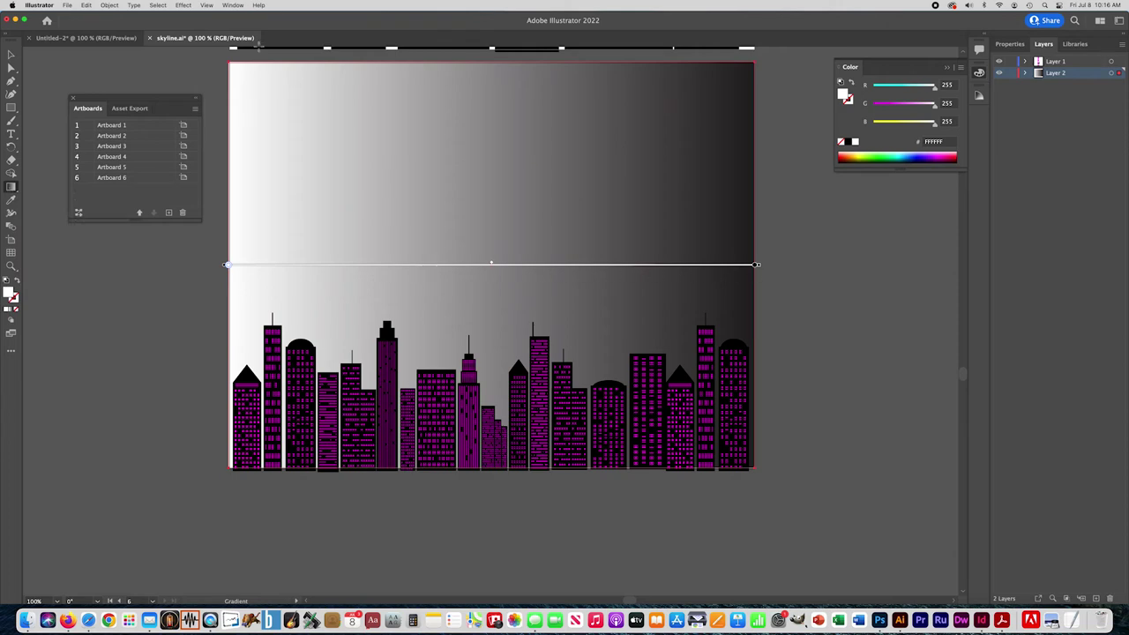
{"action": "left_click", "coordinate": [234, 4]}
{"action": "left_click", "coordinate": [236, 261]}
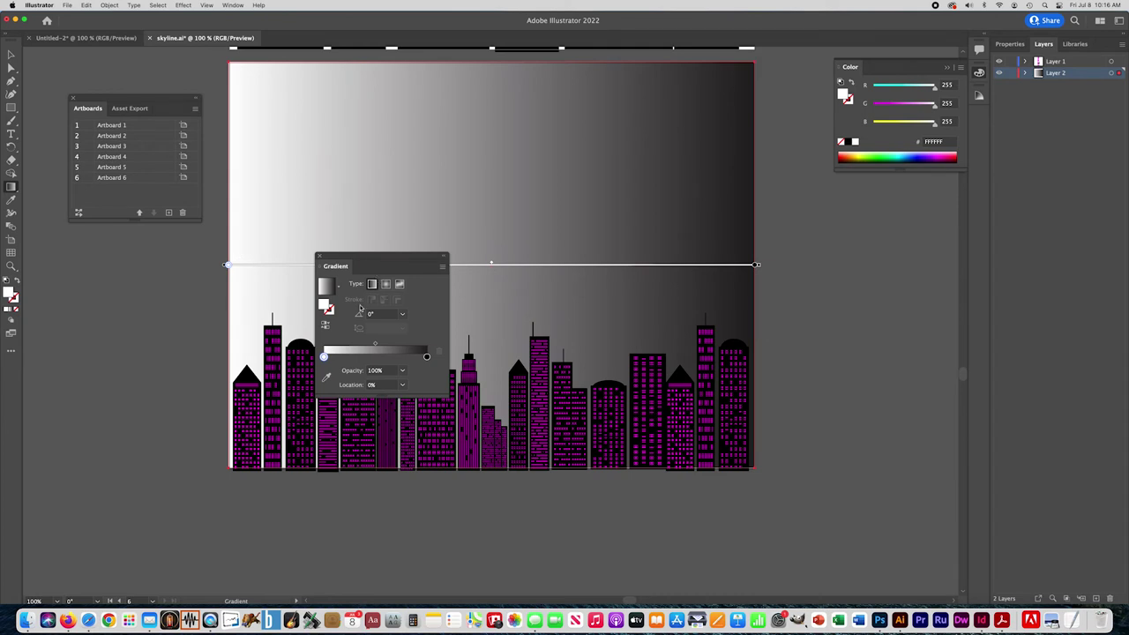
Change the gradient angle to 90°, make the first stop RGB Magenta, and dock the Gradient panel.
{"action": "left_click", "coordinate": [377, 315]}
{"action": "type", "text": "90"}
{"action": "key", "text": "Return"}
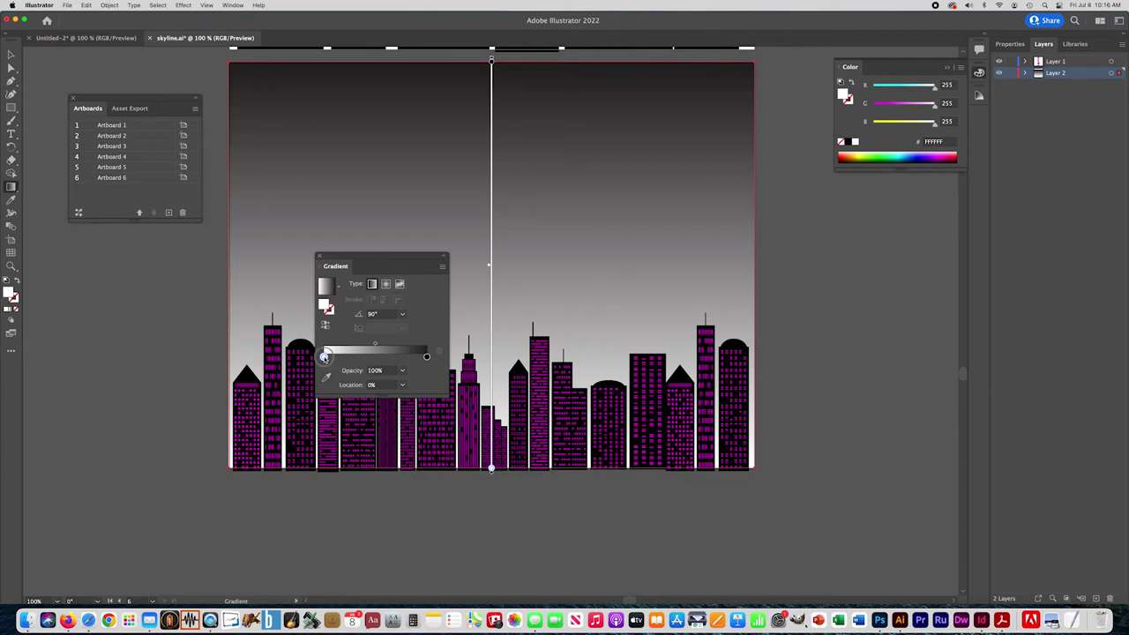
{"action": "double_click", "coordinate": [325, 356]}
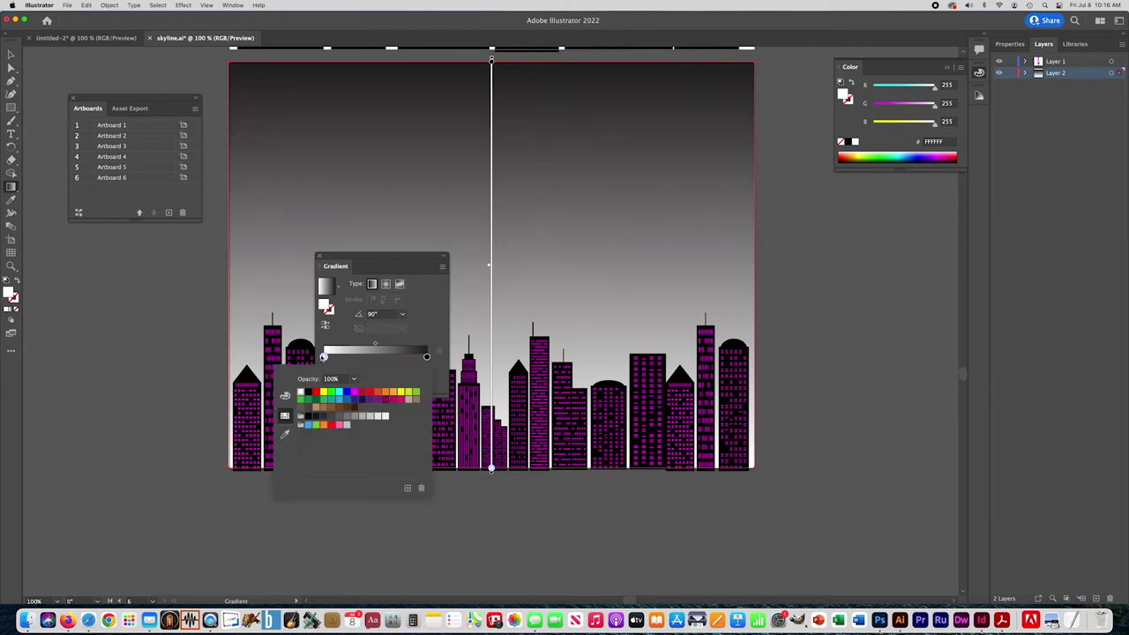
{"action": "left_click", "coordinate": [353, 394]}
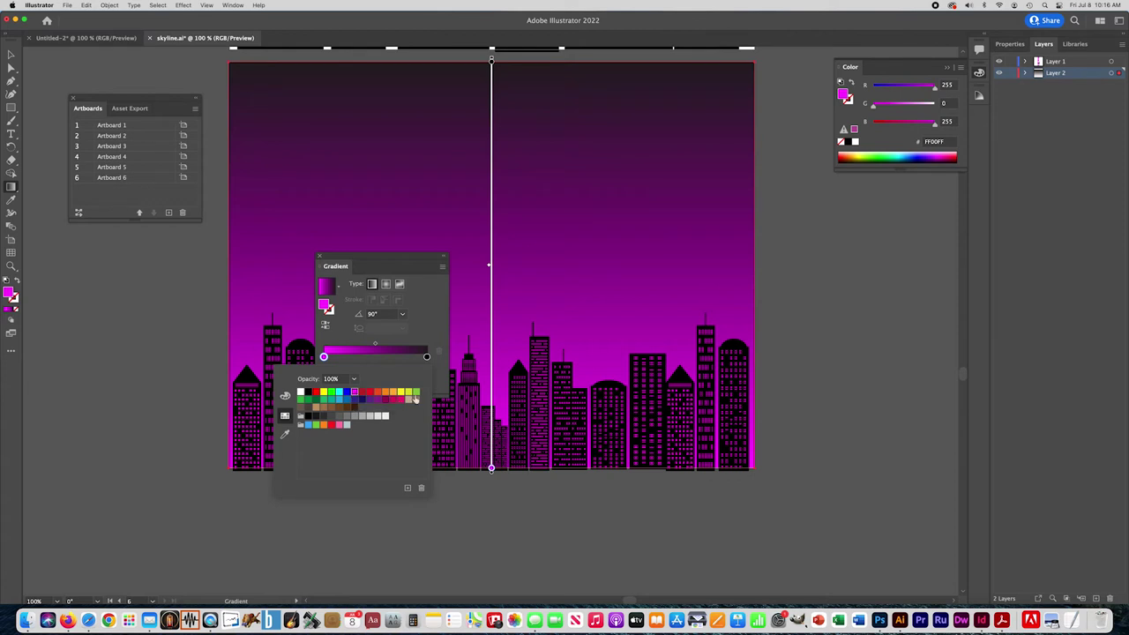
{"action": "left_click", "coordinate": [337, 264]}
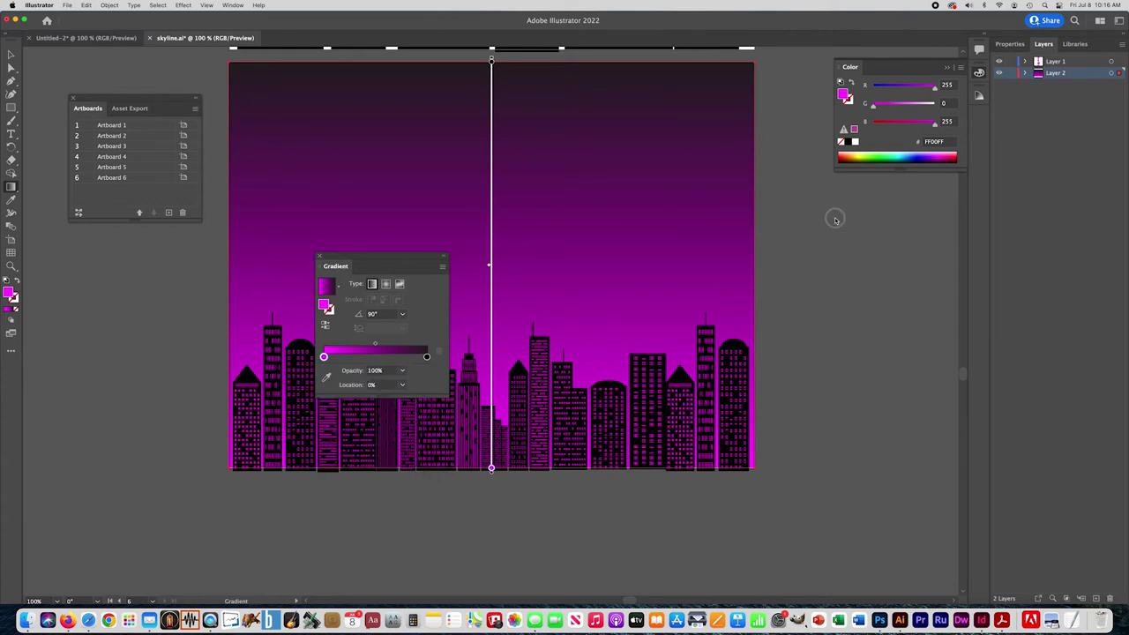
{"action": "left_click_drag", "start_coordinate": [350, 267], "coordinate": [967, 209]}
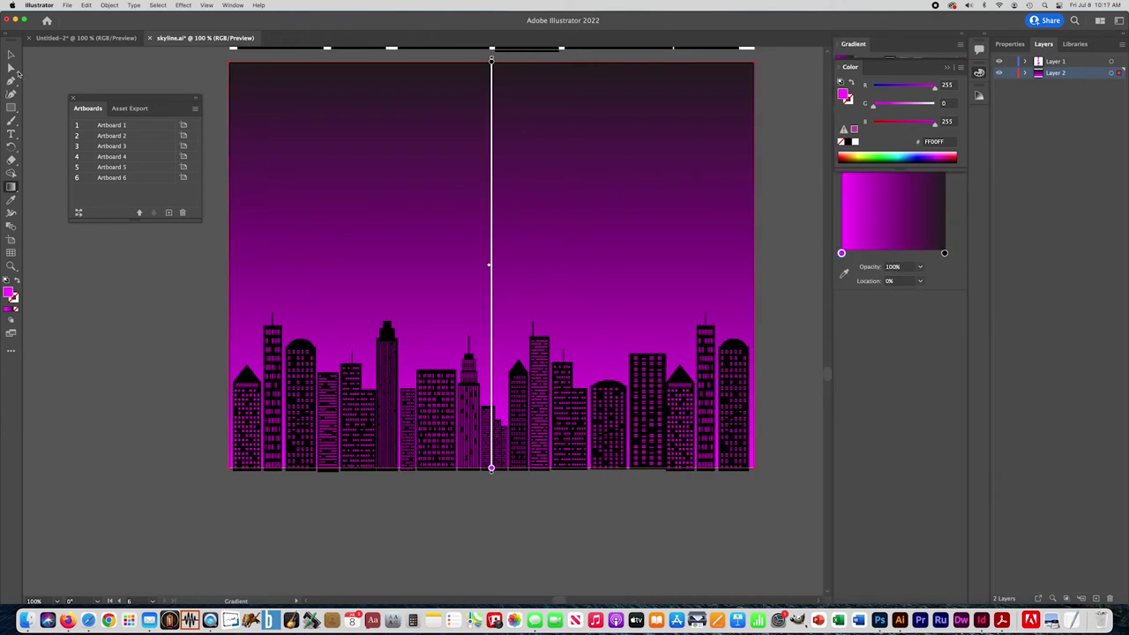
Switch to the Selection tool and deselect the background rectangle.
{"action": "left_click", "coordinate": [10, 55]}
{"action": "left_click", "coordinate": [184, 329]}
{"action": "scroll", "coordinate": [423, 341], "scroll_direction": "up", "scroll_amount": 3}
{"action": "scroll", "coordinate": [423, 341], "scroll_direction": "right", "scroll_amount": 2}
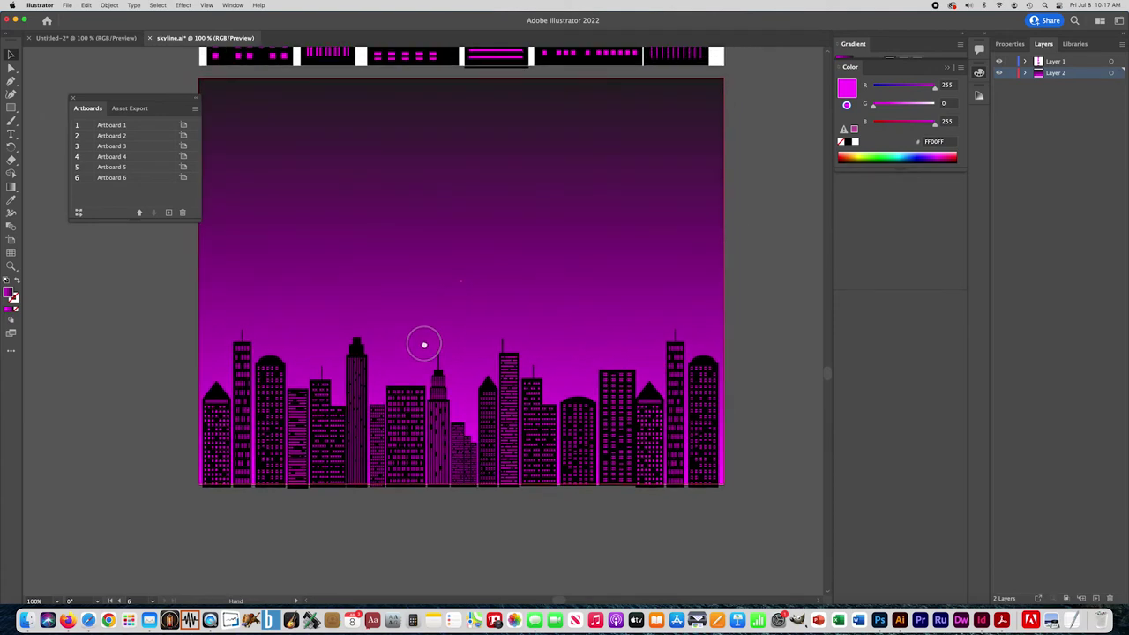
{"action": "left_click", "coordinate": [49, 441]}
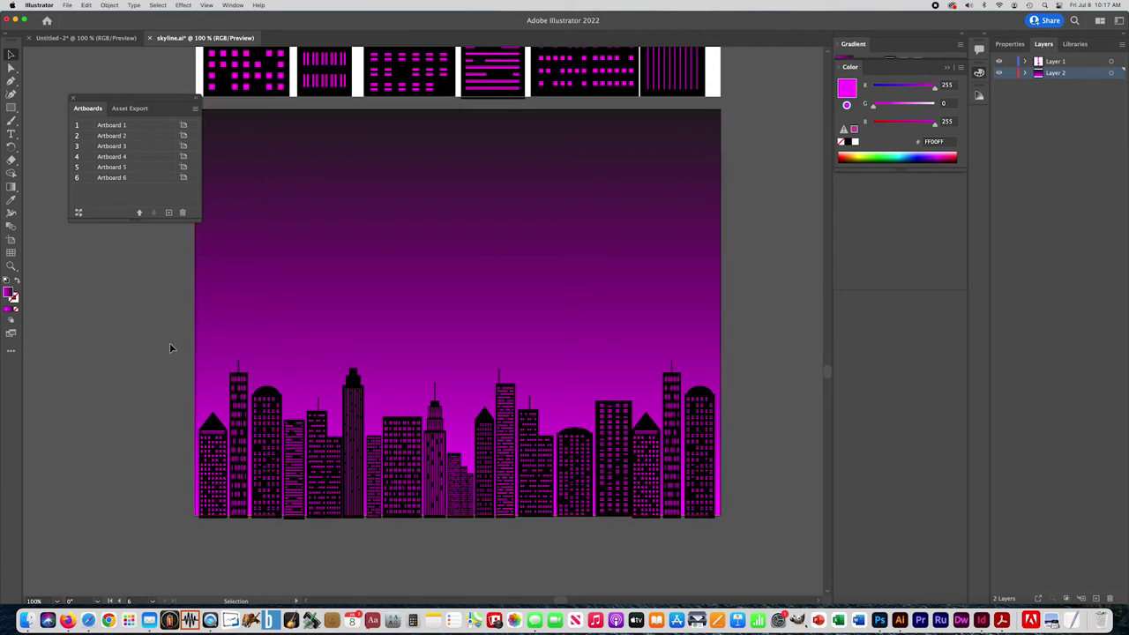
Lock Layer 2 and Layer 1, and rename Layer 2 to 'sky'.
{"action": "left_click", "coordinate": [1012, 74]}
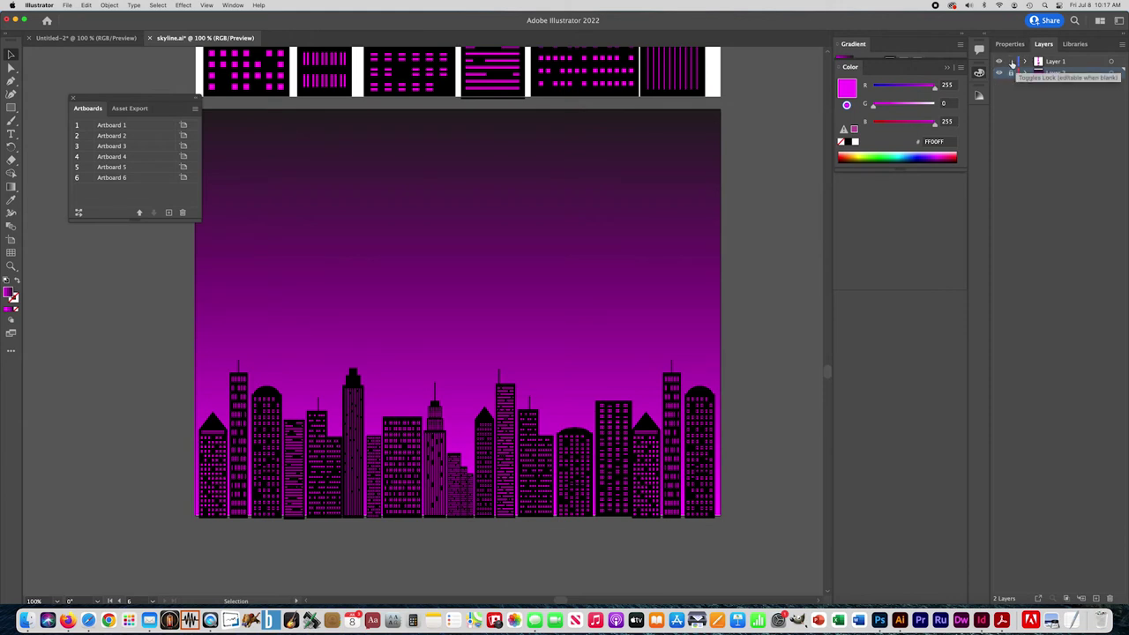
{"action": "left_click", "coordinate": [1012, 63]}
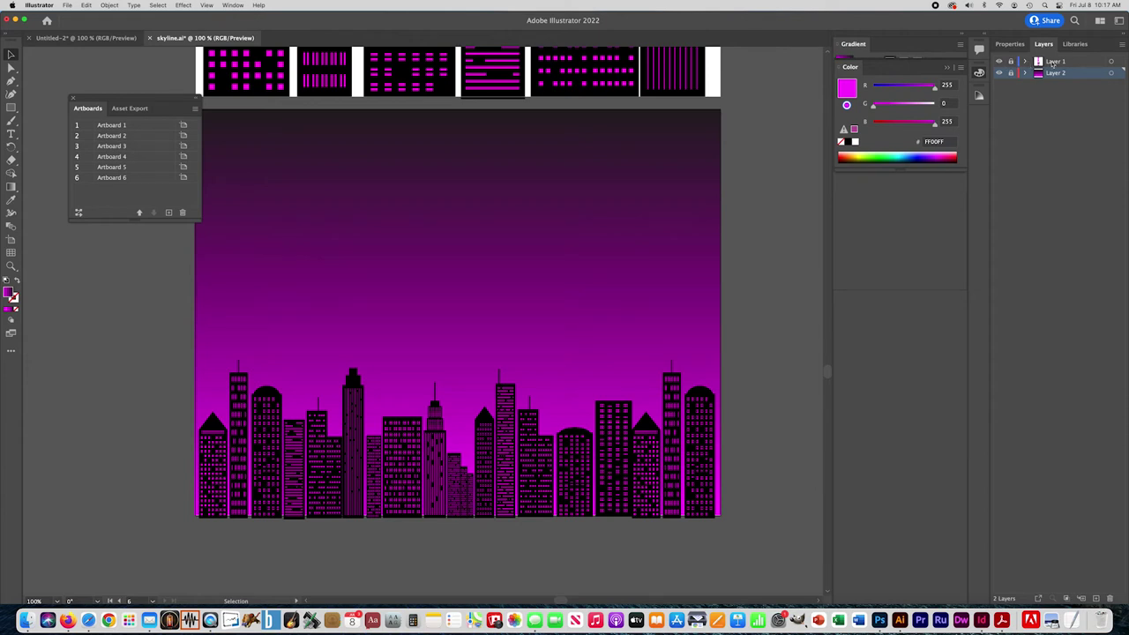
{"action": "double_click", "coordinate": [1051, 74]}
{"action": "type", "text": "sky"}
{"action": "key", "text": "Return"}
Rename Layer 1 to 'buildings'.
{"action": "double_click", "coordinate": [1053, 62]}
{"action": "type", "text": "buildings"}
{"action": "key", "text": "Return"}
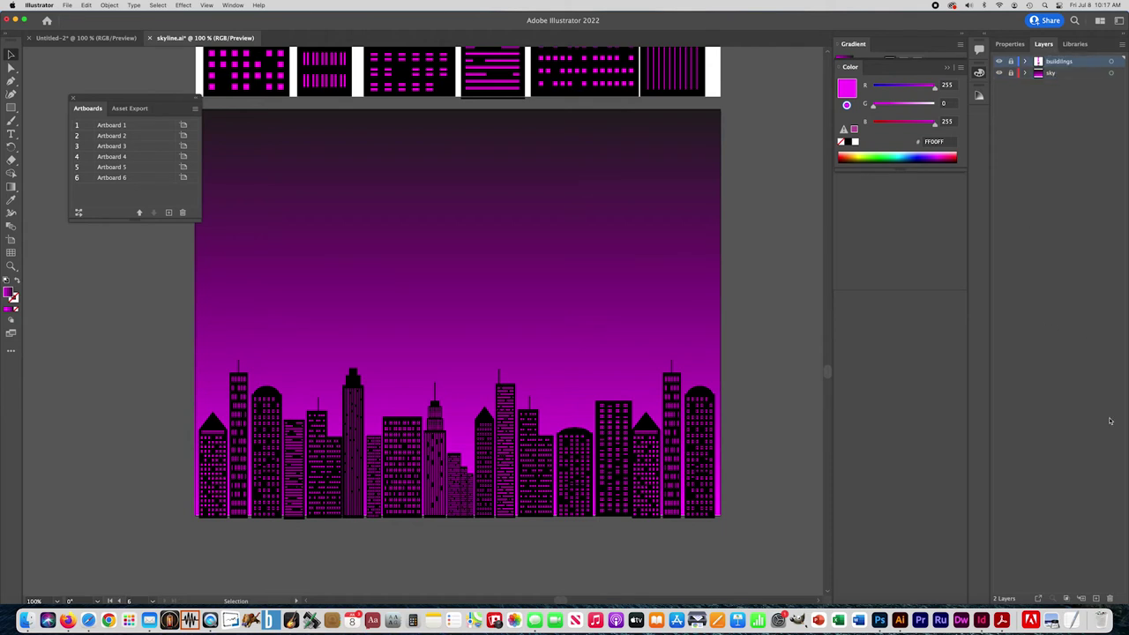
Add a 'faded buildings' layer below 'buildings' and apply Overlay blending.
{"action": "left_click", "coordinate": [1096, 598]}
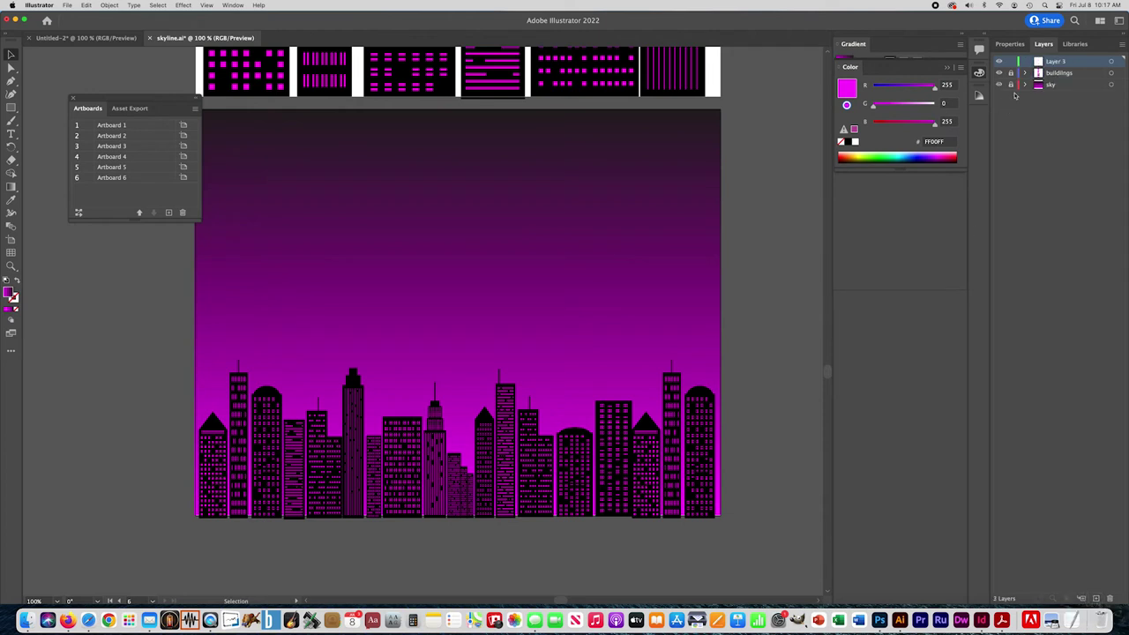
{"action": "double_click", "coordinate": [1051, 60]}
{"action": "type", "text": "fad"}
{"action": "type", "text": "ed buildings"}
{"action": "key", "text": "Return"}
{"action": "left_click_drag", "start_coordinate": [1081, 62], "coordinate": [1065, 79]}
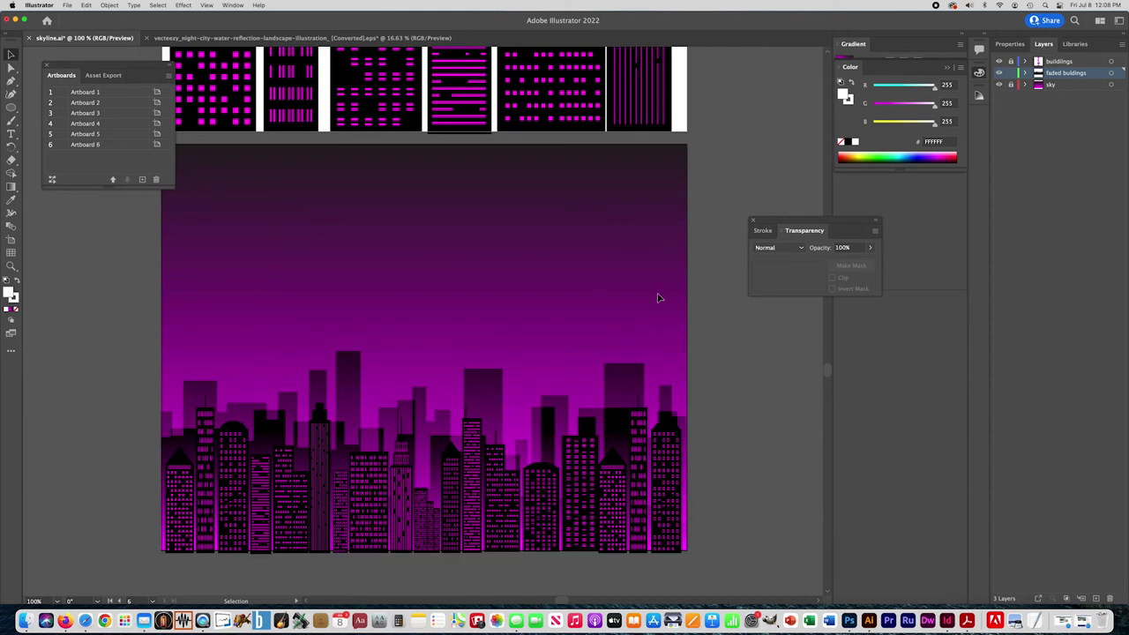
{"action": "left_click", "coordinate": [348, 377]}
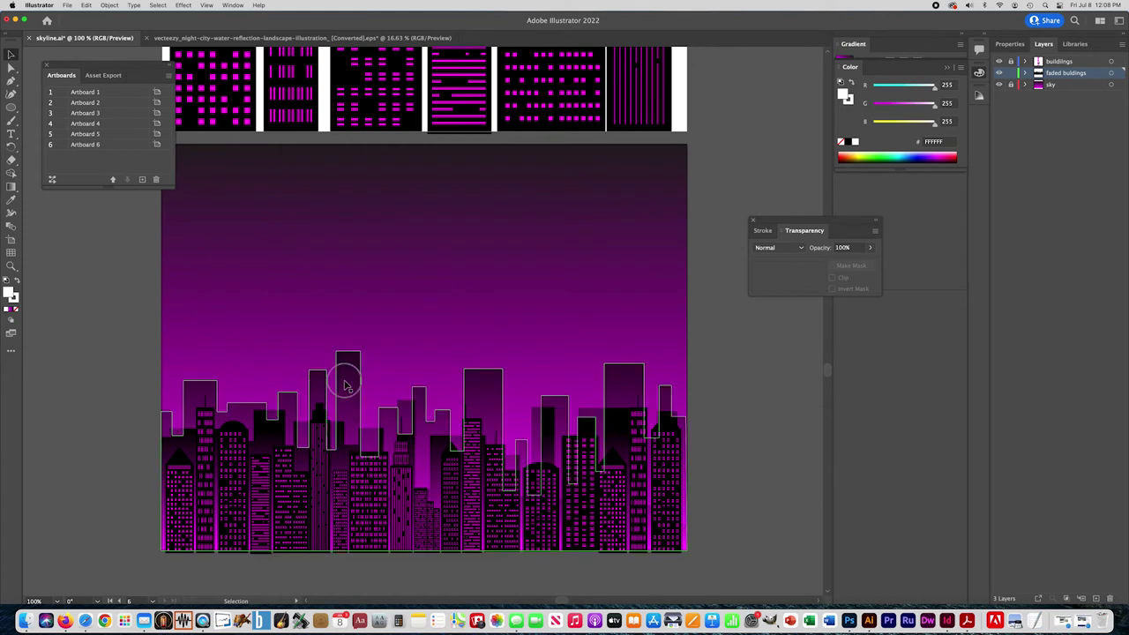
With the Pen tool, trace blocky background rooftops from the left edge up to the tallest block.
{"action": "left_click", "coordinate": [408, 408]}
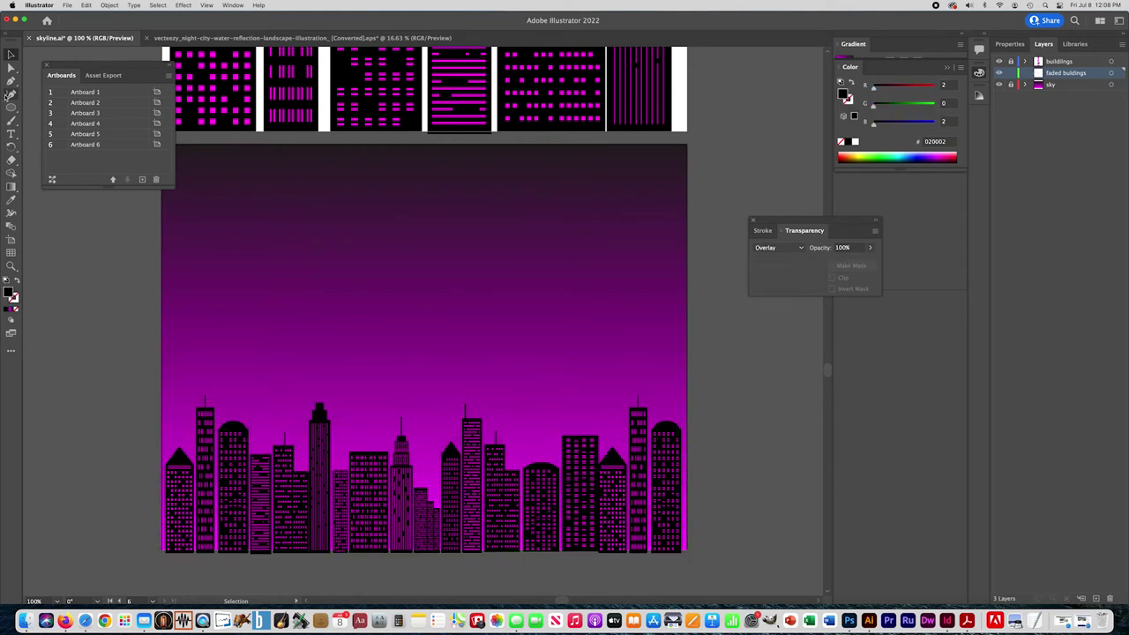
{"action": "left_click", "coordinate": [11, 81]}
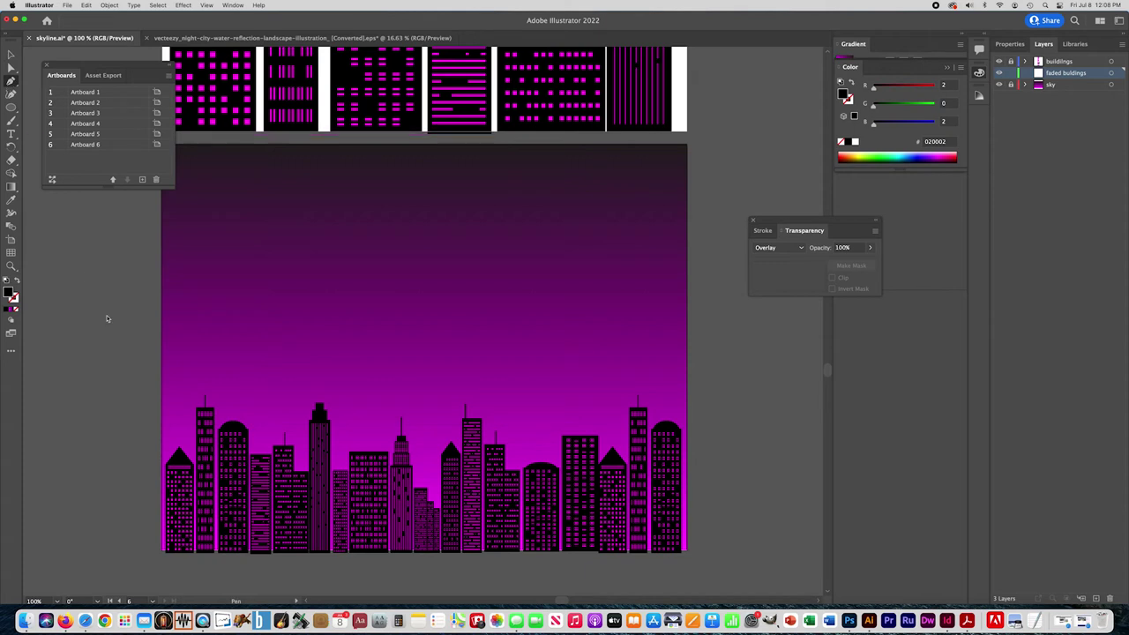
{"action": "left_click", "coordinate": [162, 433]}
{"action": "left_click", "coordinate": [179, 434]}
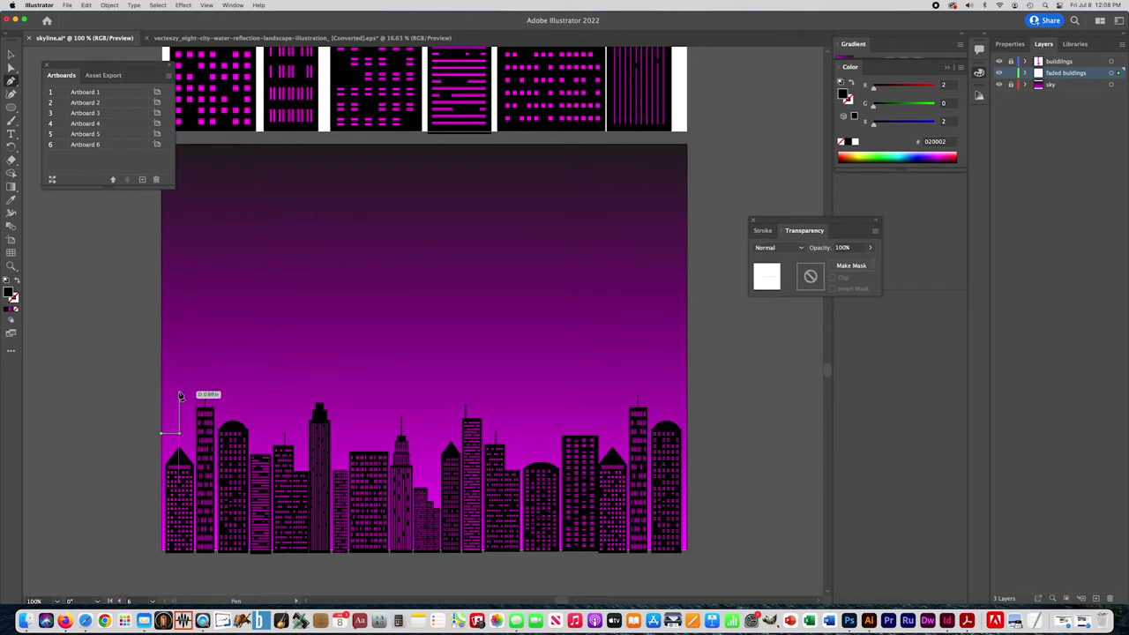
{"action": "left_click", "coordinate": [179, 392]}
{"action": "left_click", "coordinate": [223, 392]}
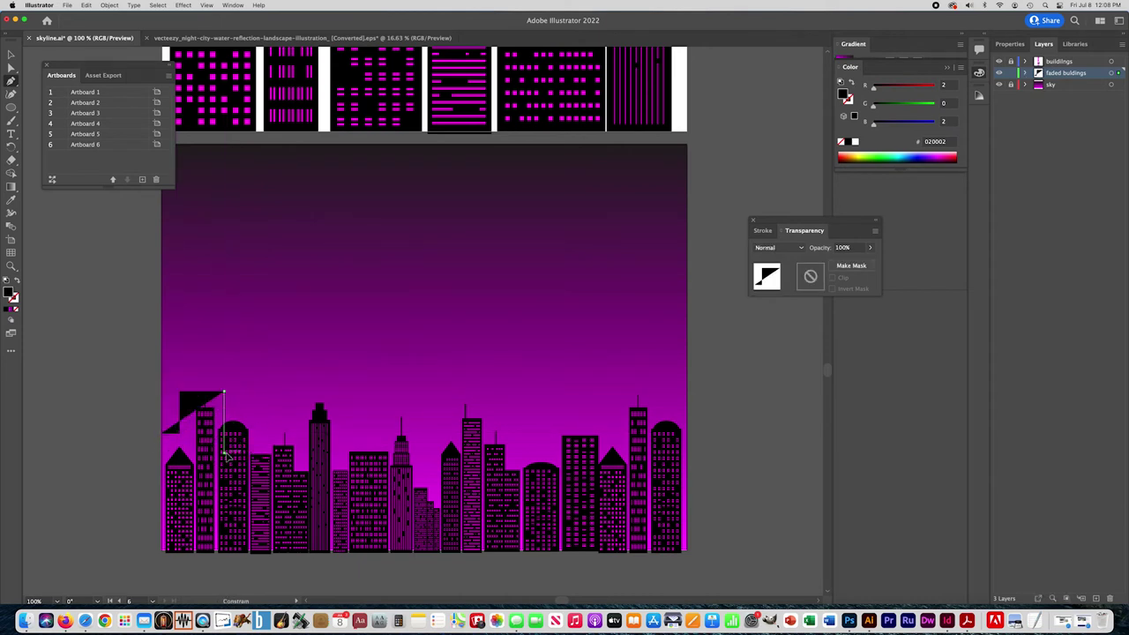
{"action": "left_click", "coordinate": [223, 452]}
{"action": "left_click", "coordinate": [235, 452]}
{"action": "left_click", "coordinate": [236, 366]}
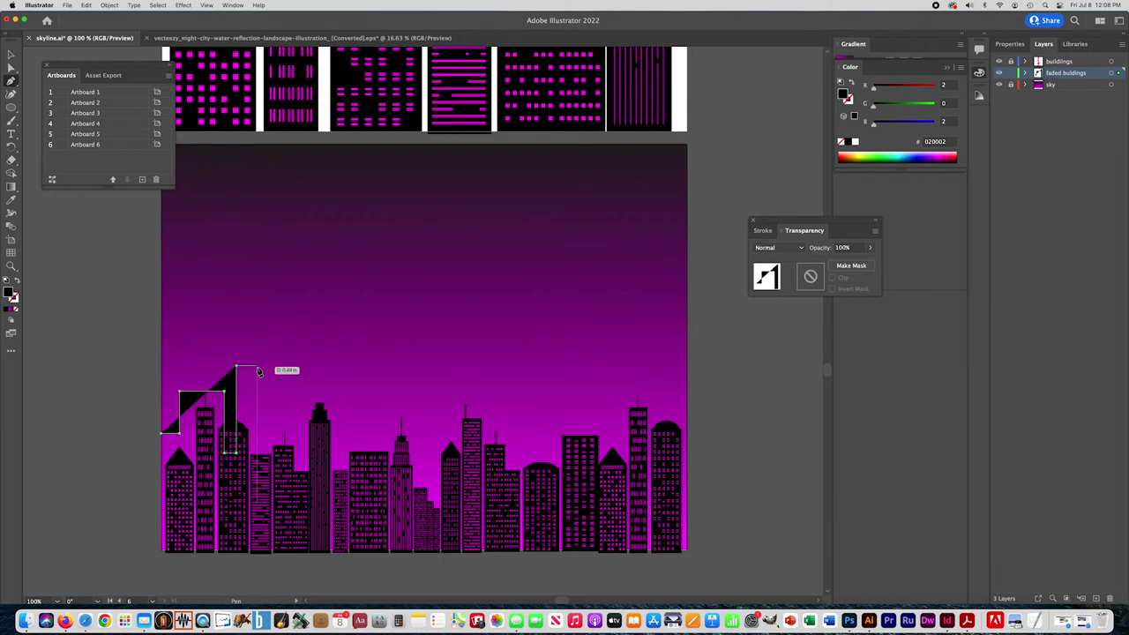
{"action": "left_click", "coordinate": [257, 366]}
{"action": "left_click", "coordinate": [256, 438]}
{"action": "left_click", "coordinate": [274, 439]}
{"action": "left_click", "coordinate": [274, 374]}
{"action": "left_click", "coordinate": [325, 374]}
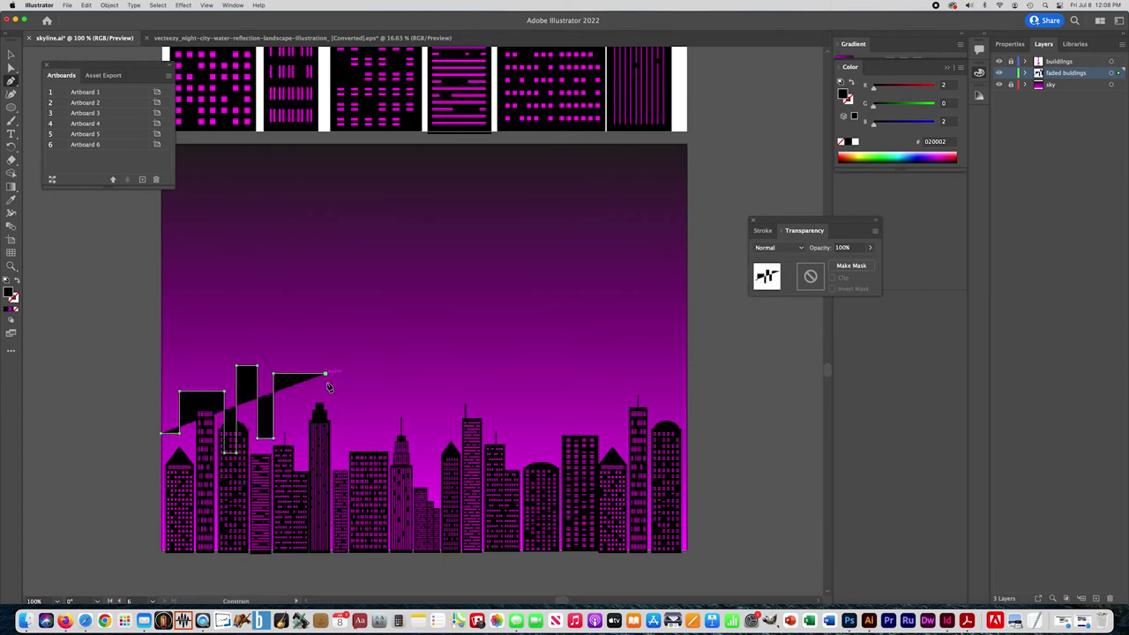
{"action": "left_click", "coordinate": [325, 458]}
{"action": "left_click", "coordinate": [337, 459]}
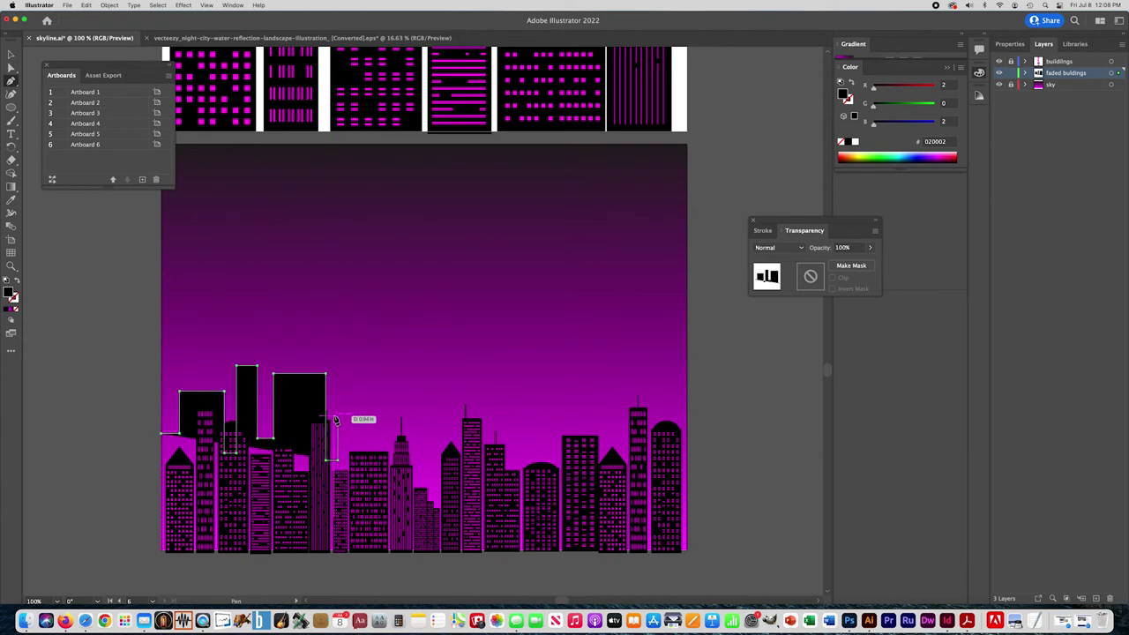
{"action": "left_click", "coordinate": [337, 416]}
{"action": "left_click", "coordinate": [359, 415]}
{"action": "left_click", "coordinate": [359, 476]}
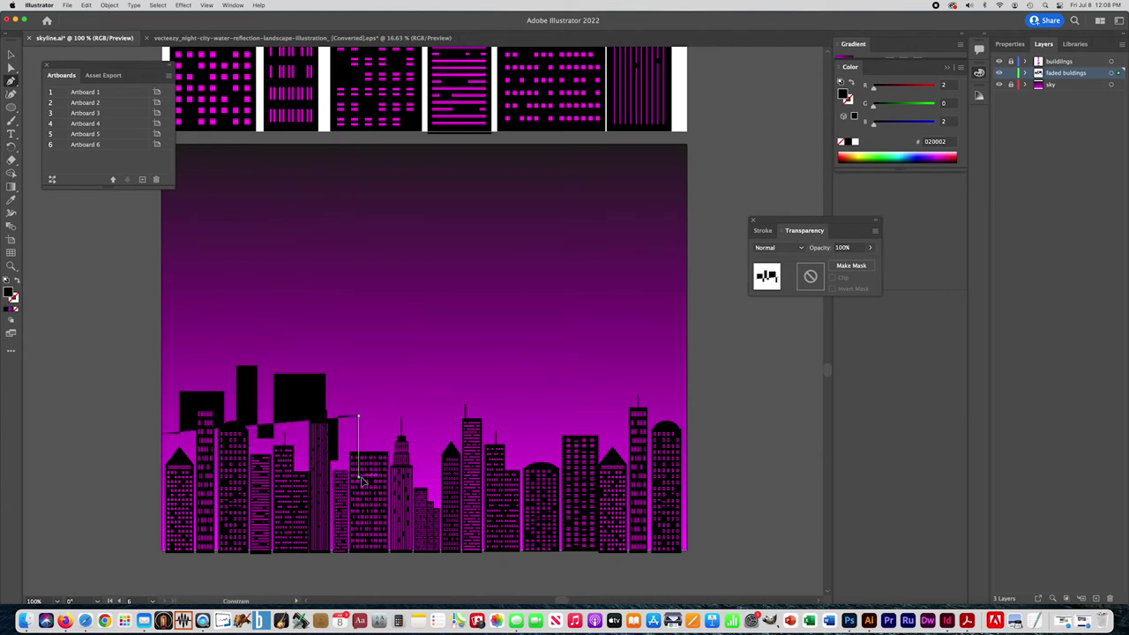
{"action": "left_click", "coordinate": [376, 476]}
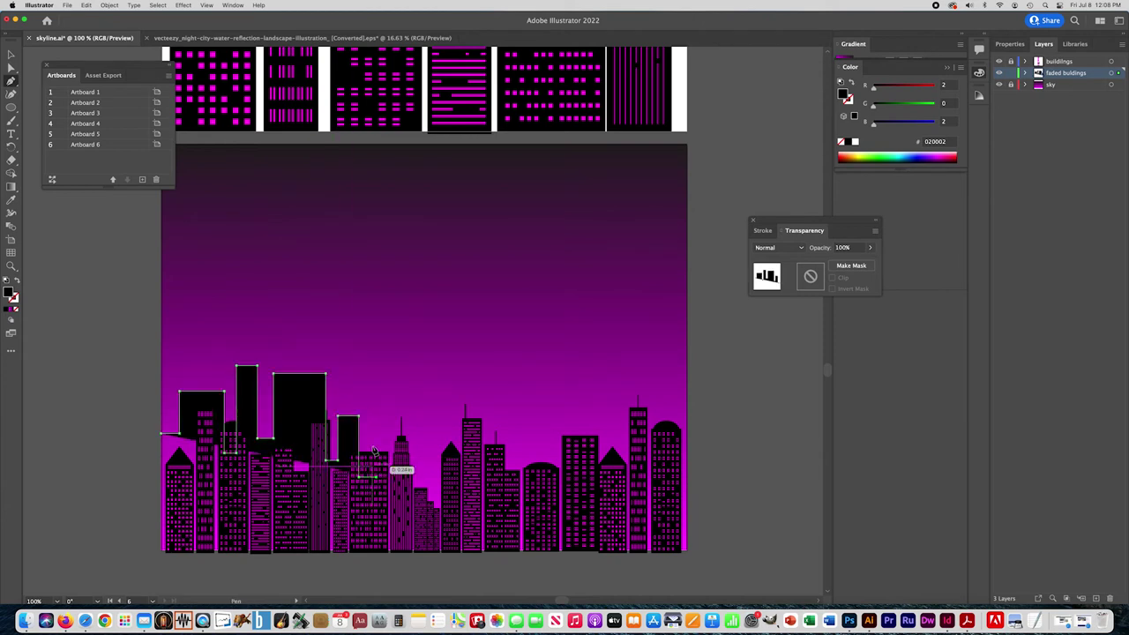
{"action": "left_click", "coordinate": [376, 354]}
{"action": "left_click", "coordinate": [431, 354]}
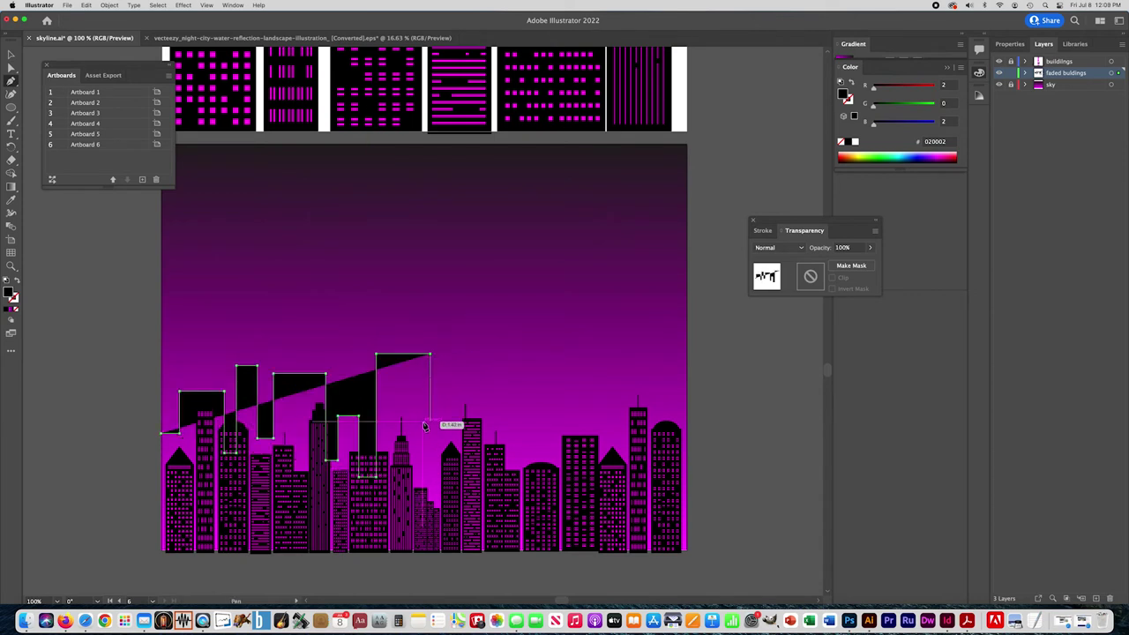
Continue the stepped rooftop outline across the remaining blocks to the right side.
{"action": "left_click", "coordinate": [431, 477]}
{"action": "left_click", "coordinate": [441, 476]}
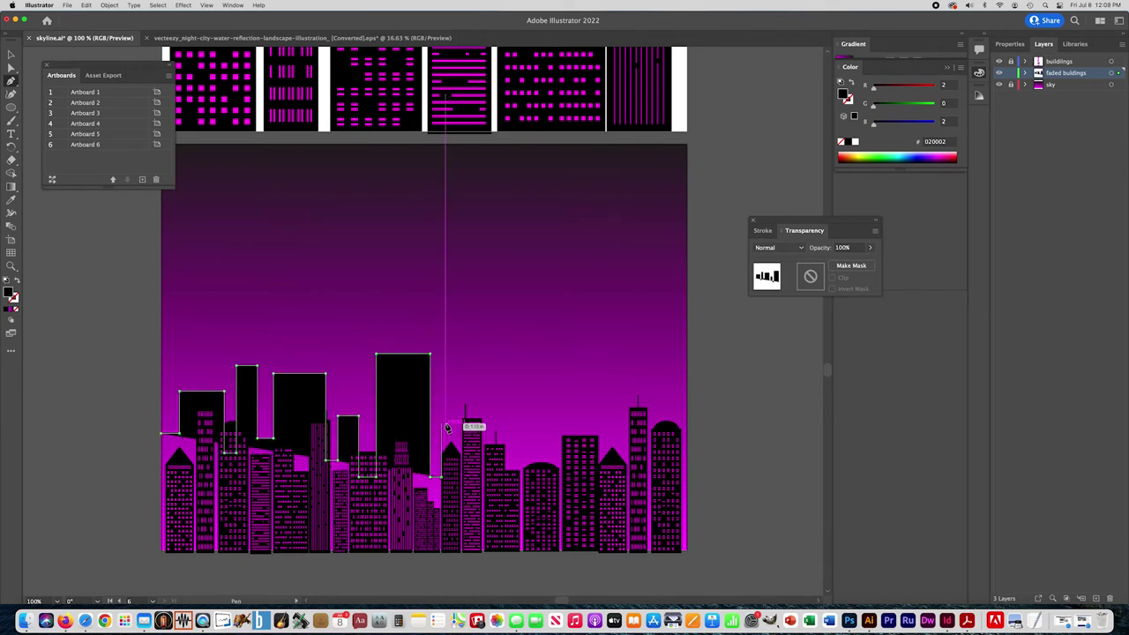
{"action": "left_click", "coordinate": [441, 423]}
{"action": "left_click", "coordinate": [480, 424]}
{"action": "left_click", "coordinate": [481, 481]}
{"action": "left_click", "coordinate": [496, 481]}
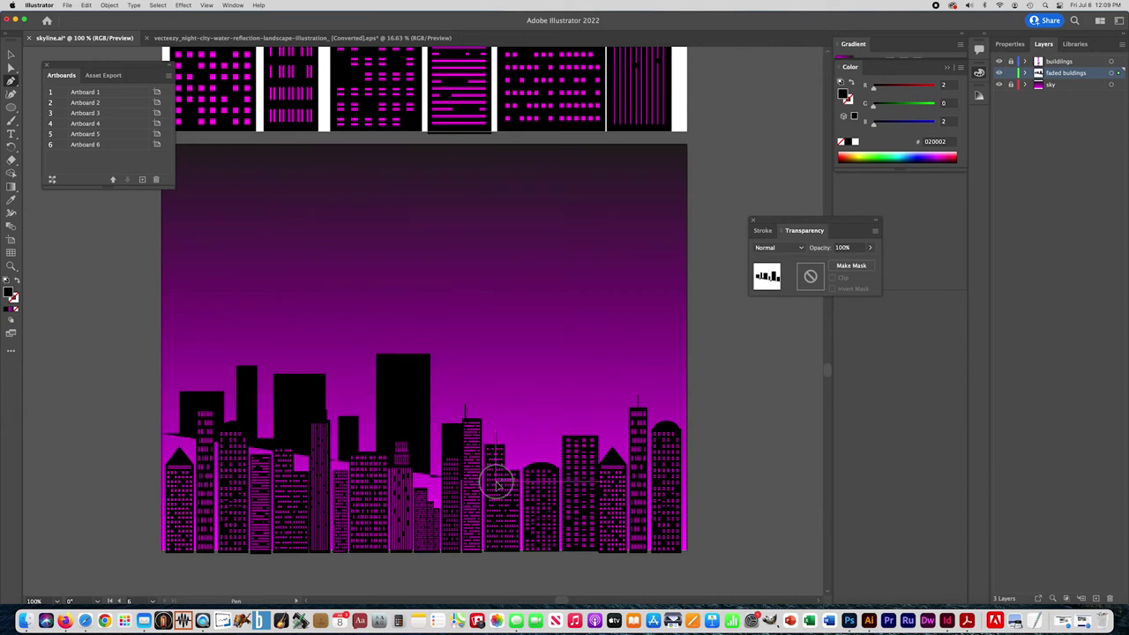
{"action": "left_click", "coordinate": [496, 430]}
{"action": "left_click", "coordinate": [510, 430]}
{"action": "left_click", "coordinate": [510, 481]}
{"action": "left_click", "coordinate": [521, 478], "text": "super"}
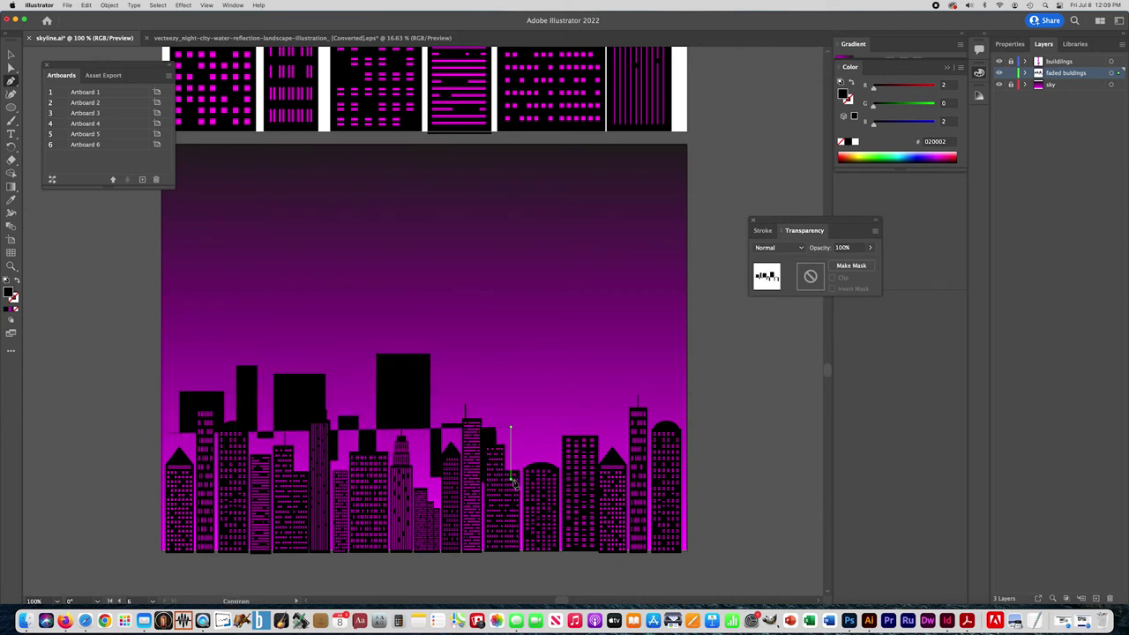
{"action": "left_click", "coordinate": [521, 478]}
{"action": "left_click", "coordinate": [522, 372]}
{"action": "left_click", "coordinate": [562, 371]}
{"action": "left_click", "coordinate": [562, 492]}
{"action": "left_click", "coordinate": [576, 493]}
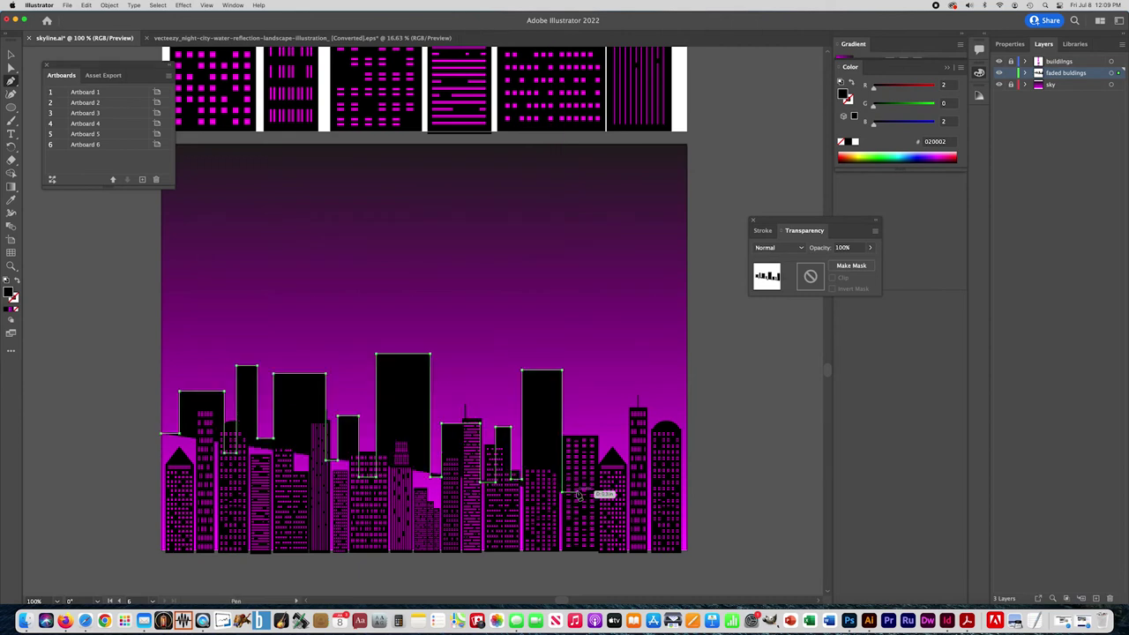
{"action": "left_click", "coordinate": [576, 405]}
{"action": "left_click", "coordinate": [589, 404]}
{"action": "left_click", "coordinate": [589, 504]}
{"action": "left_click", "coordinate": [602, 504]}
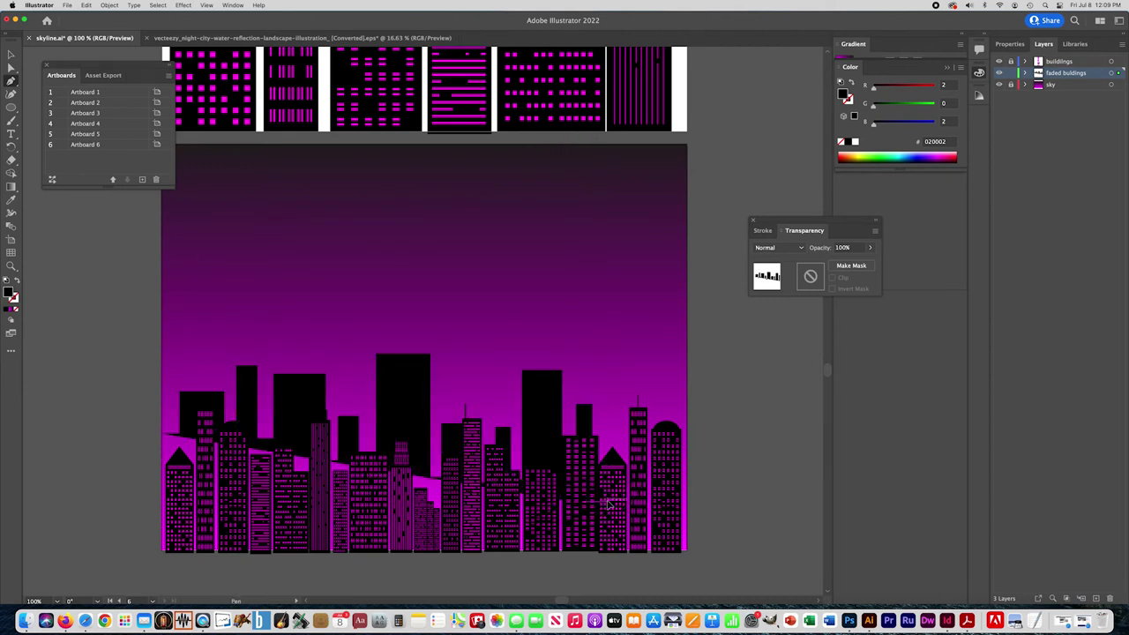
{"action": "left_click", "coordinate": [607, 426]}
{"action": "left_click", "coordinate": [619, 426]}
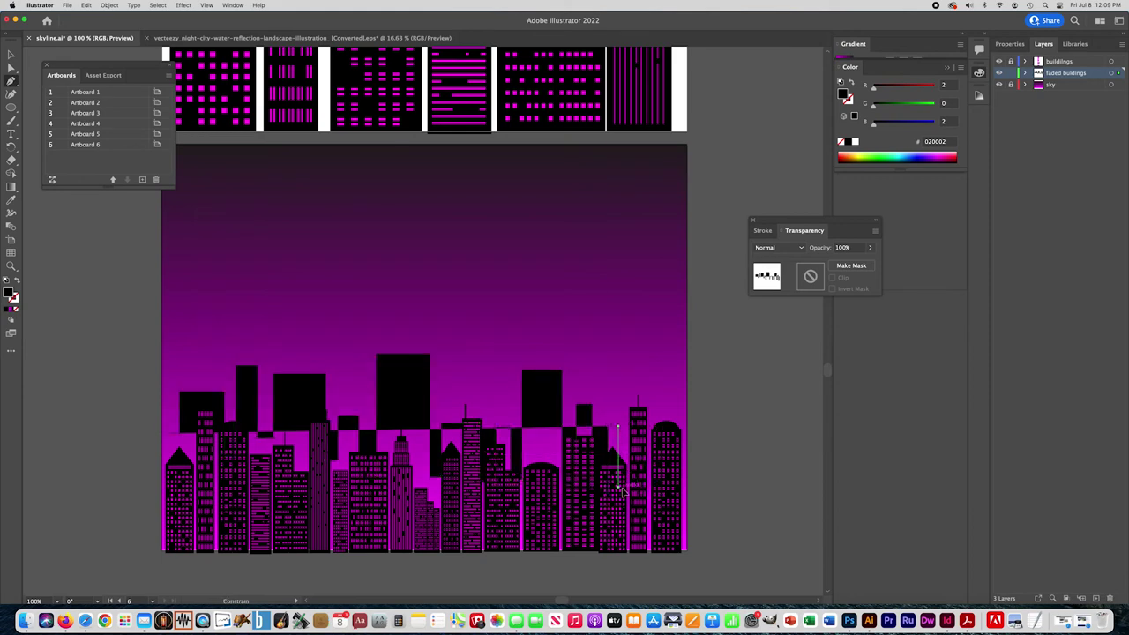
{"action": "left_click", "coordinate": [618, 499]}
{"action": "left_click", "coordinate": [631, 408]}
{"action": "left_click", "coordinate": [659, 446]}
{"action": "left_click", "coordinate": [666, 481], "text": "shift"}
{"action": "left_click", "coordinate": [670, 476]}
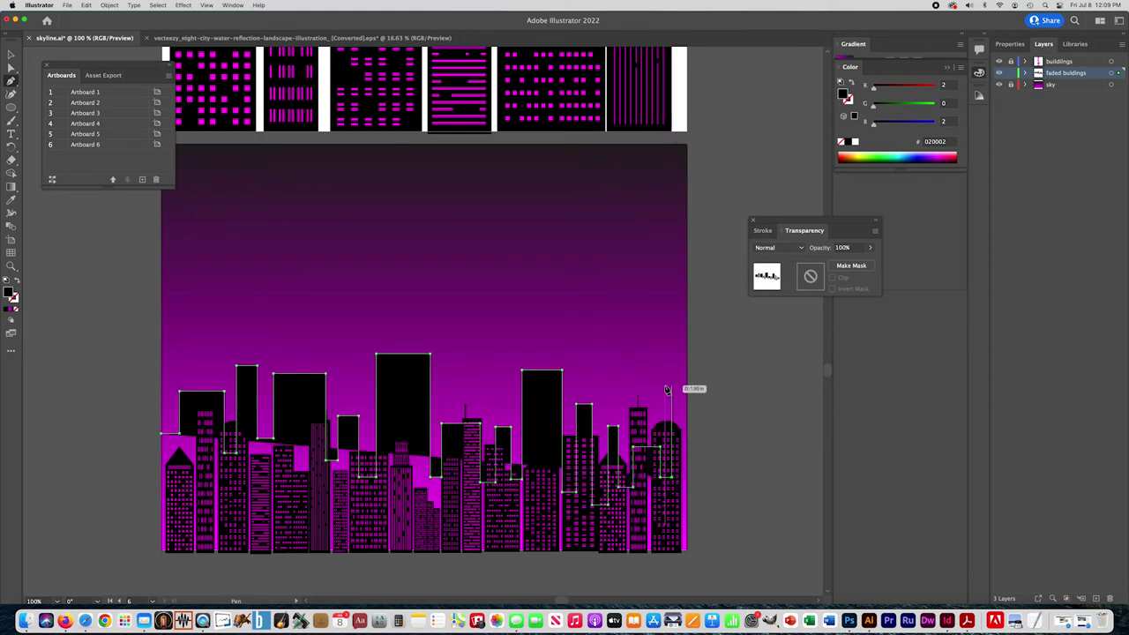
{"action": "left_click", "coordinate": [669, 388]}
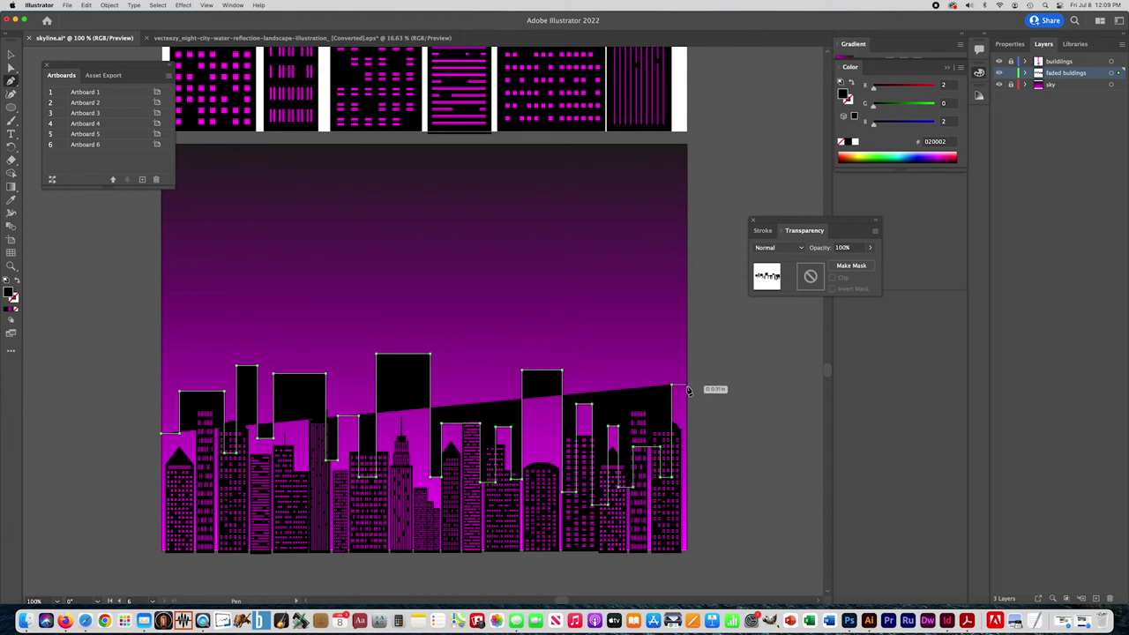
{"action": "left_click", "coordinate": [688, 388]}
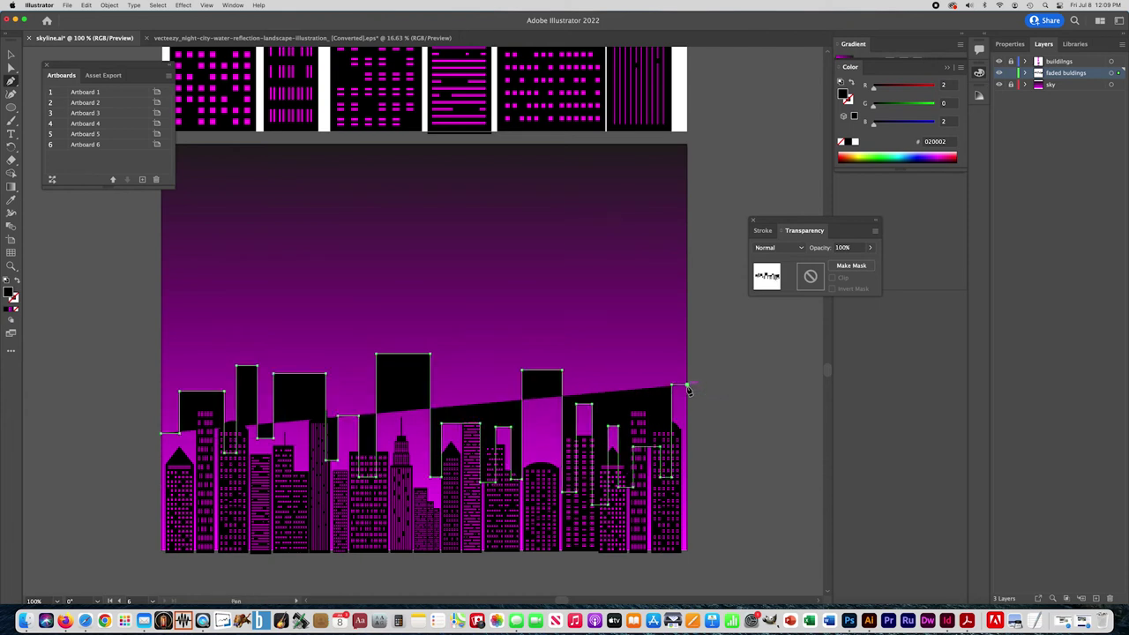
Close the silhouette along the artboard's bottom corners back to the left edge.
{"action": "left_click", "coordinate": [687, 553]}
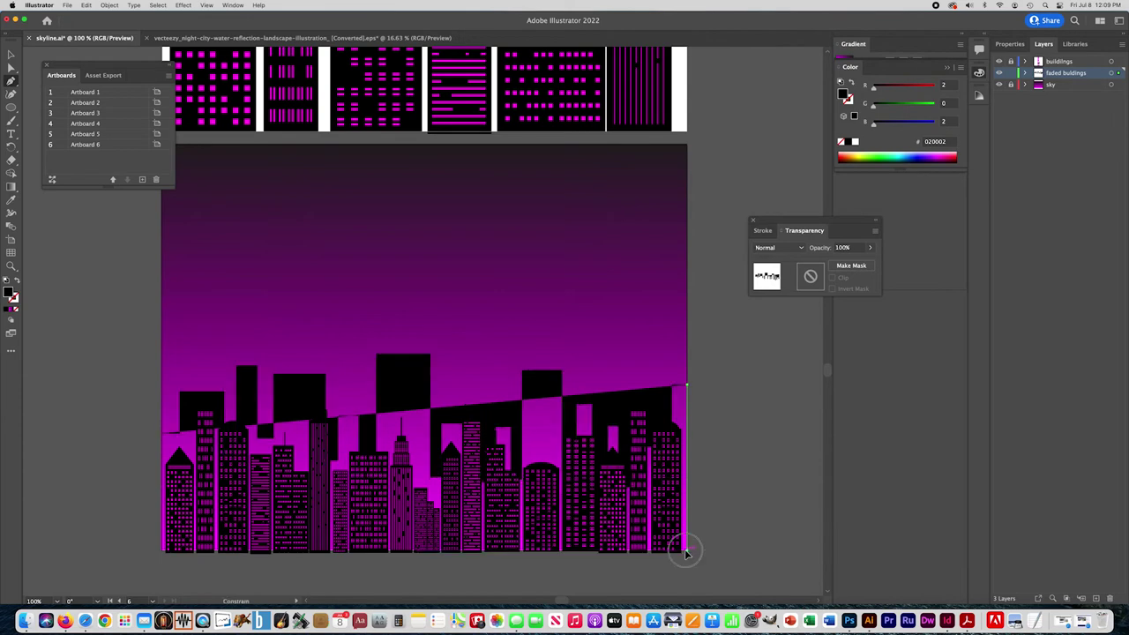
{"action": "left_click", "coordinate": [162, 552]}
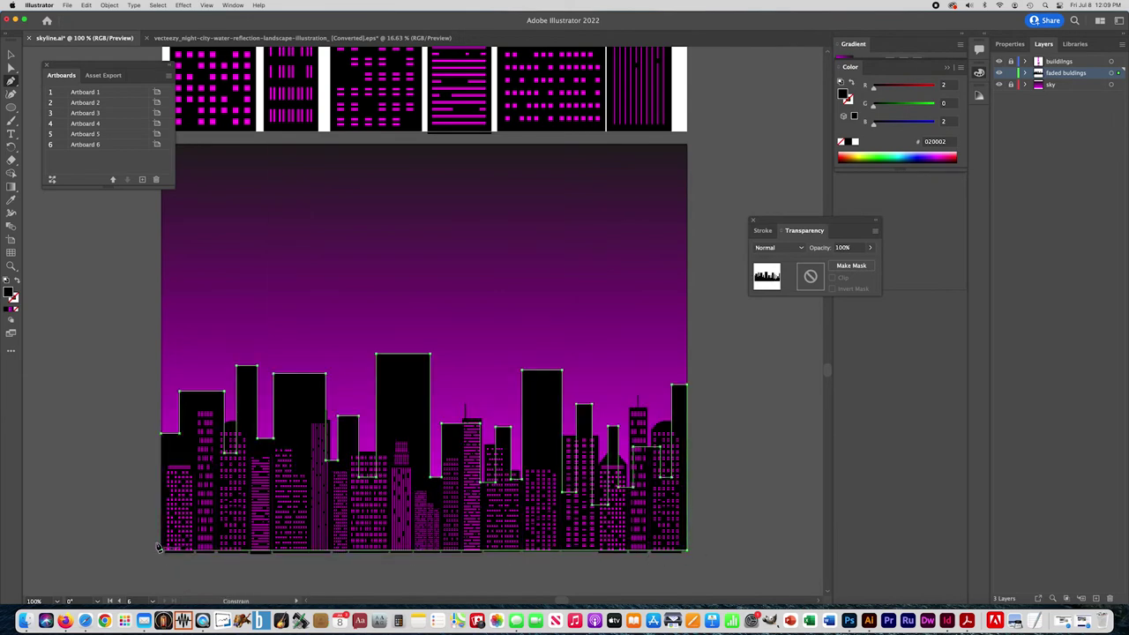
{"action": "left_click", "coordinate": [161, 434]}
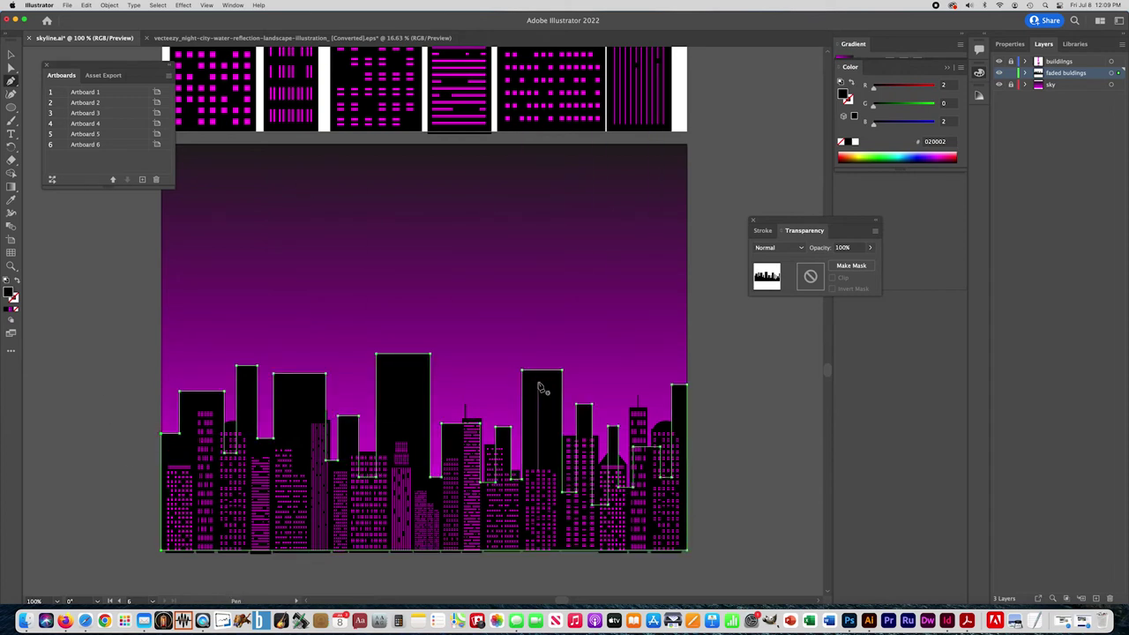
{"action": "key", "text": "v"}
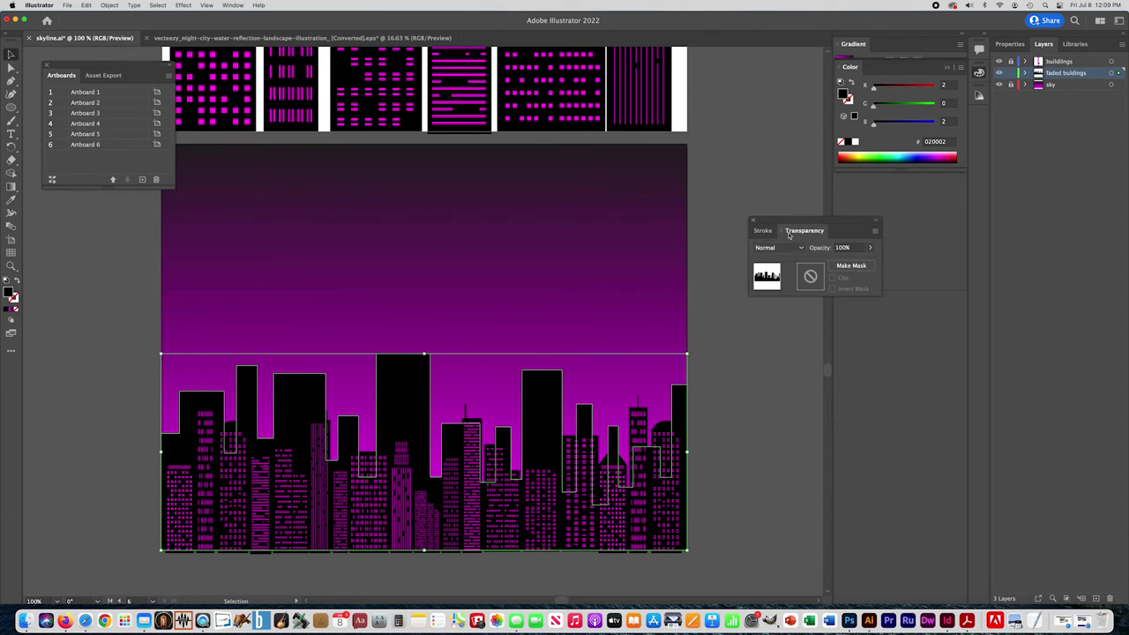
Set the black silhouette's Transparency blend mode to Overlay, then deselect to view it.
{"action": "left_click", "coordinate": [231, 6]}
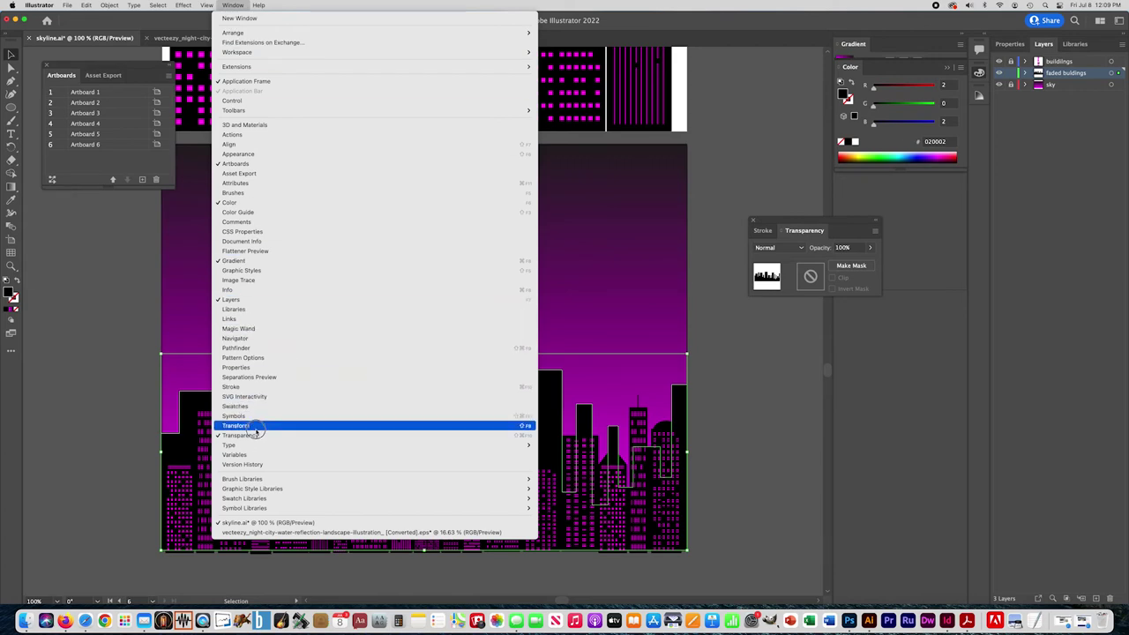
{"action": "left_click", "coordinate": [231, 6]}
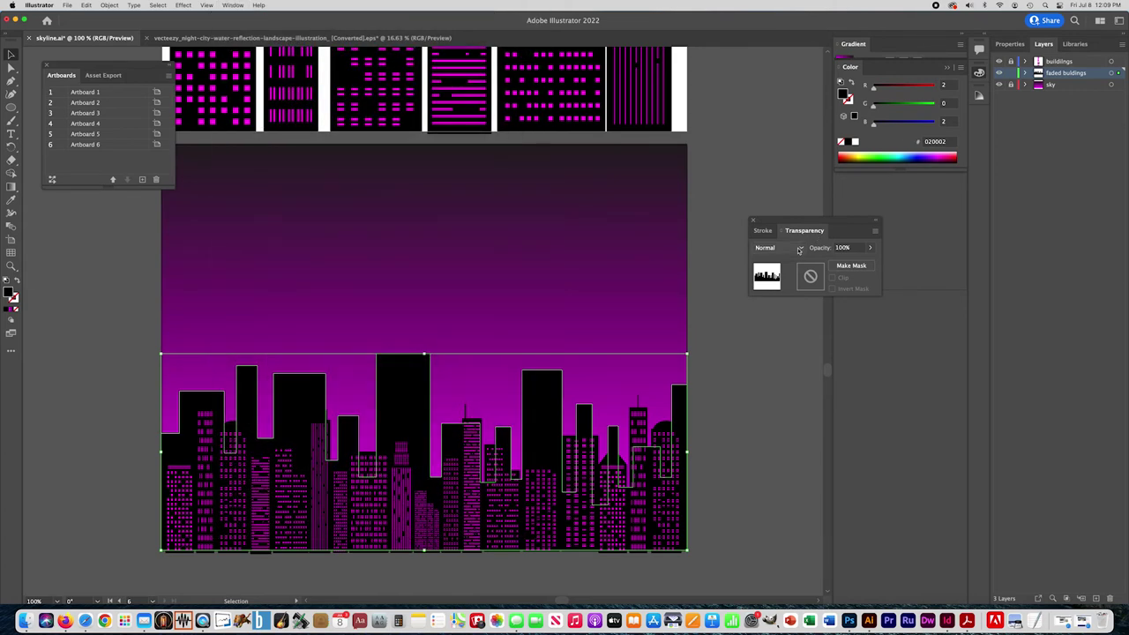
{"action": "left_click", "coordinate": [778, 248]}
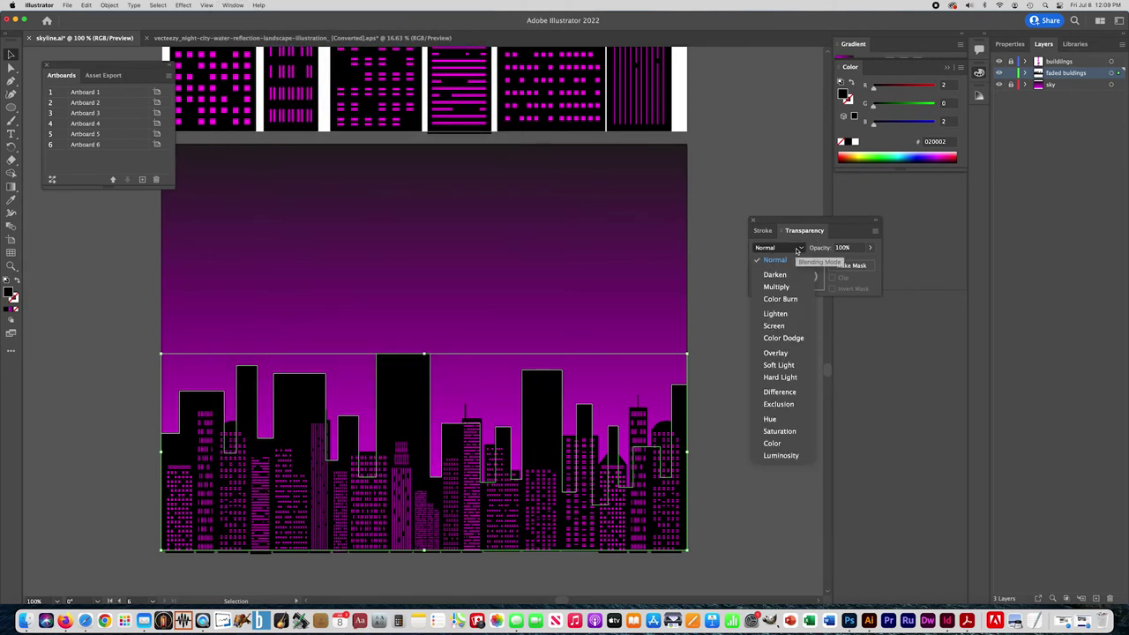
{"action": "left_click", "coordinate": [776, 354]}
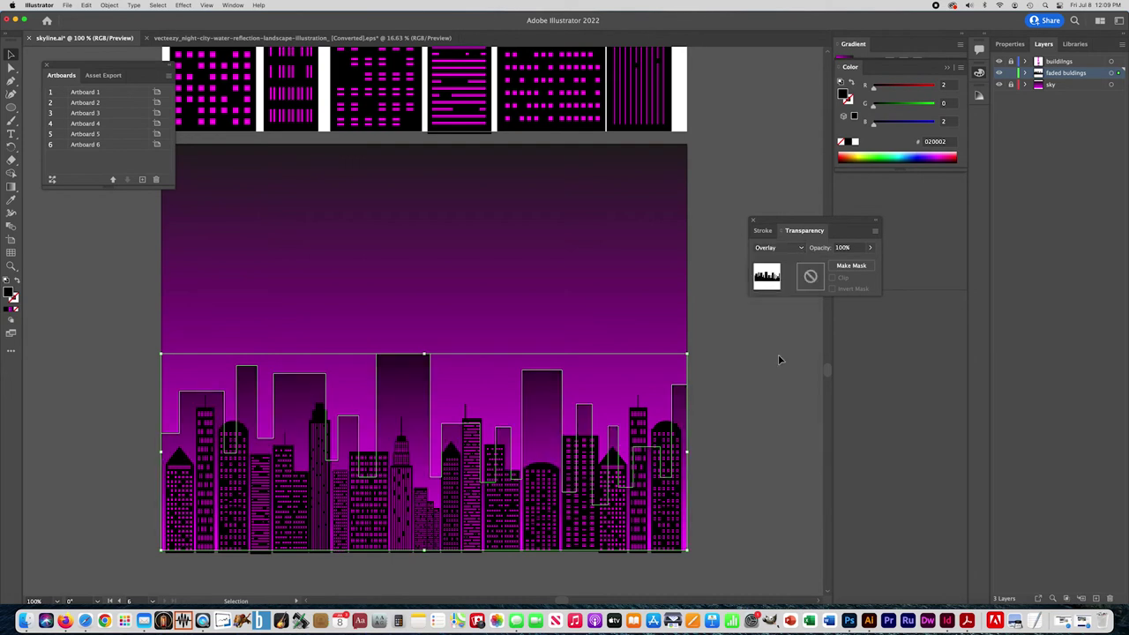
{"action": "left_click", "coordinate": [716, 374]}
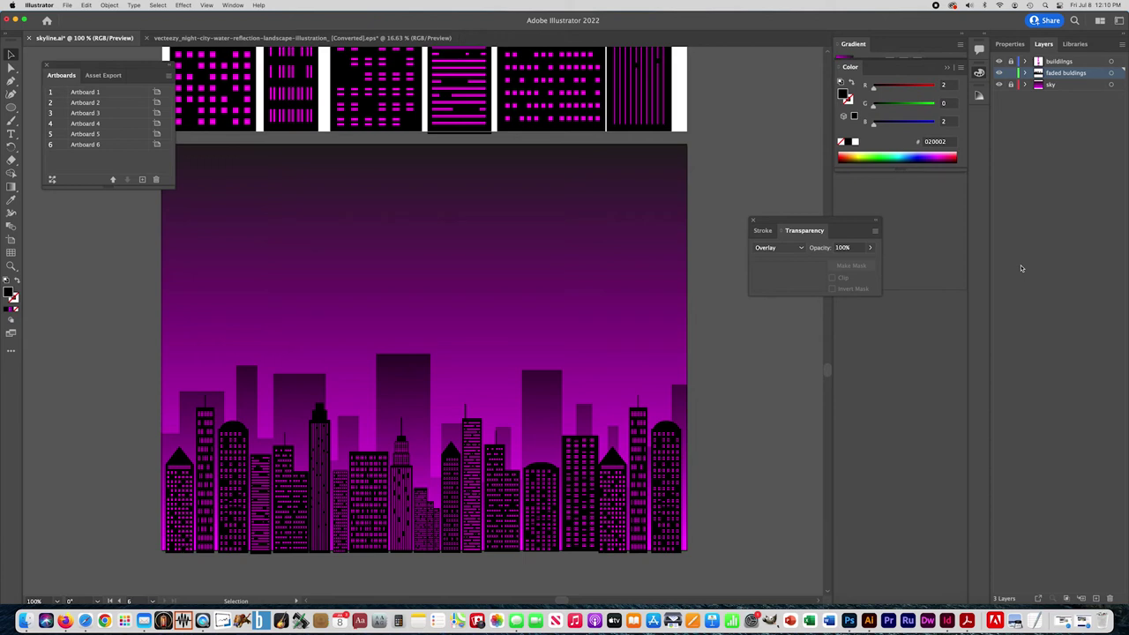
Move the faded background buildings group higher and reposition it horizontally.
{"action": "left_click", "coordinate": [379, 390]}
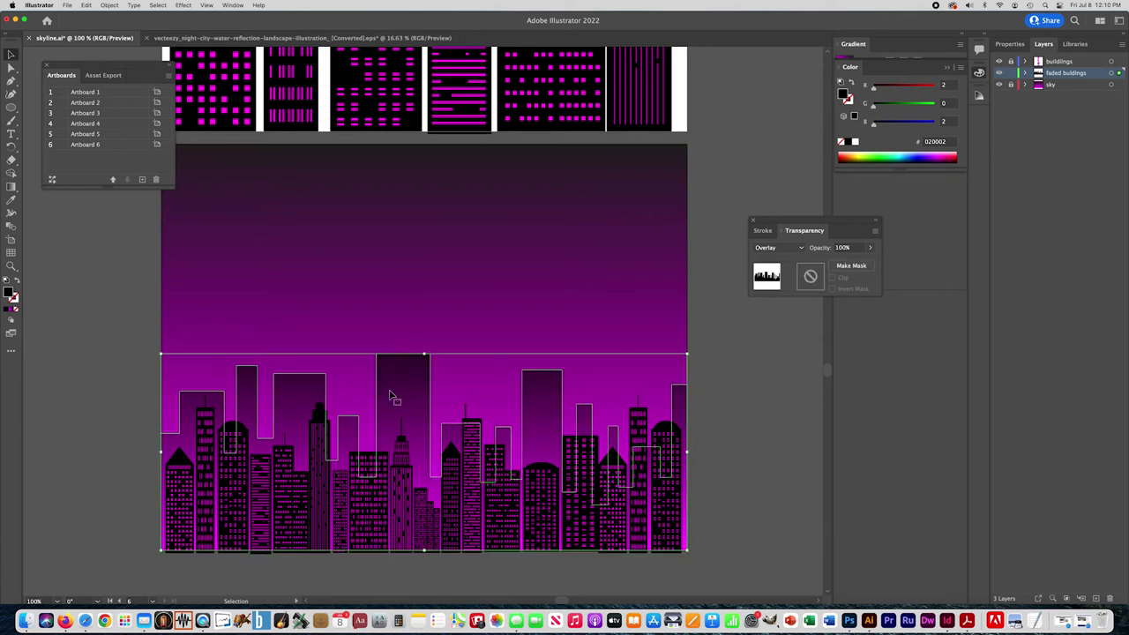
{"action": "left_click_drag", "start_coordinate": [401, 356], "coordinate": [401, 226]}
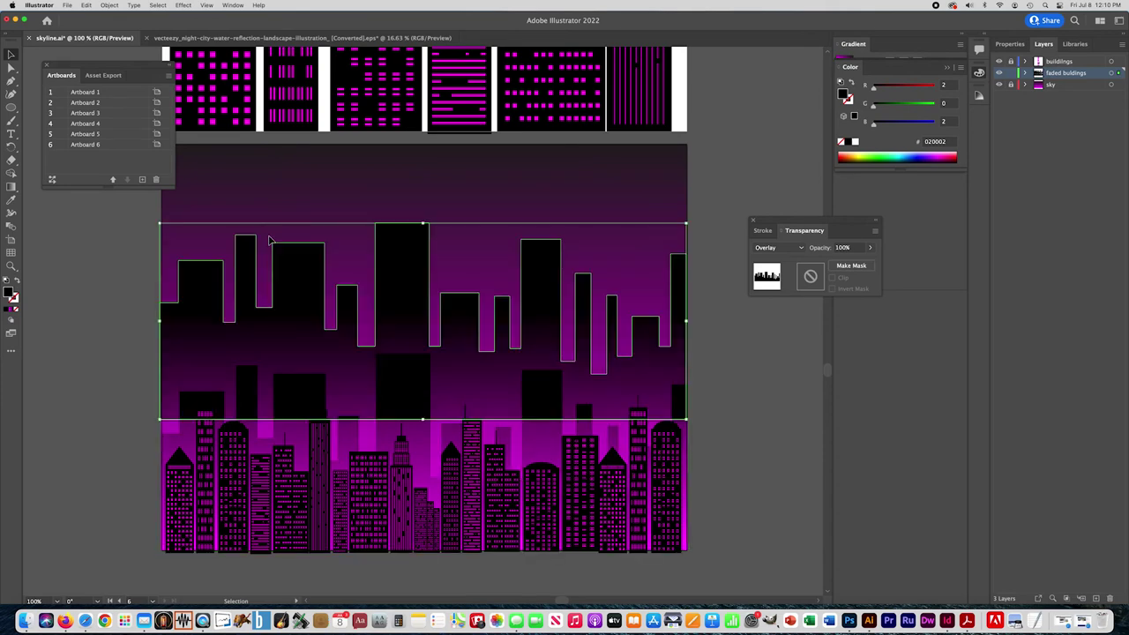
{"action": "left_click_drag", "start_coordinate": [657, 320], "coordinate": [429, 453]}
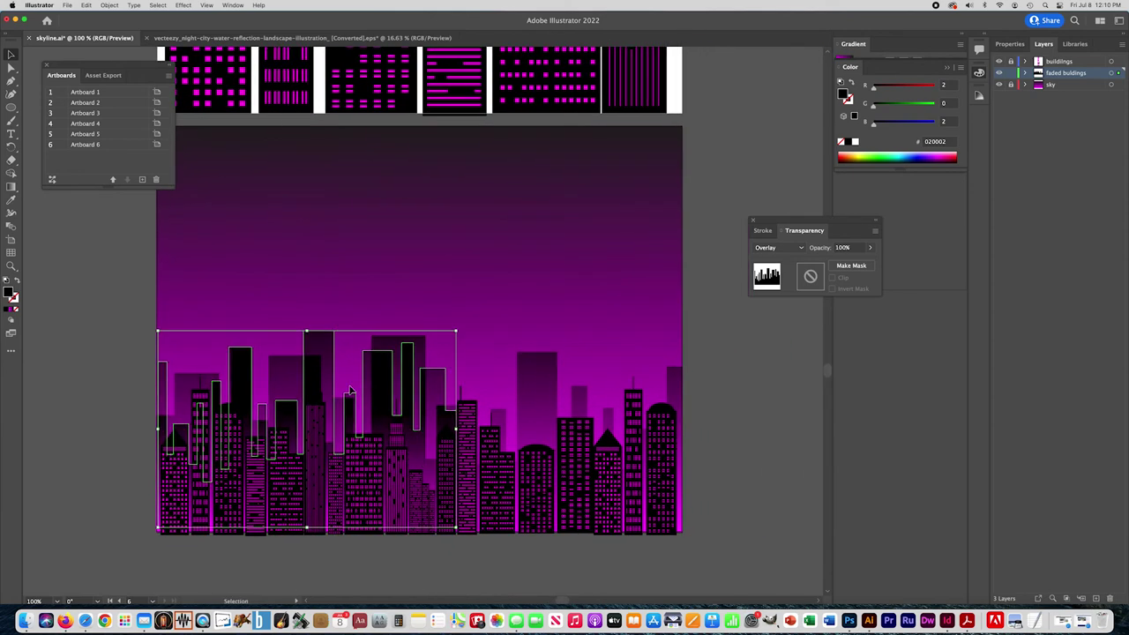
{"action": "left_click_drag", "start_coordinate": [322, 346], "coordinate": [322, 352]}
Duplicate the faded buildings to the right side, squeezing the copy to end at the artboard edge.
{"action": "scroll", "coordinate": [437, 392], "scroll_direction": "right", "scroll_amount": 5}
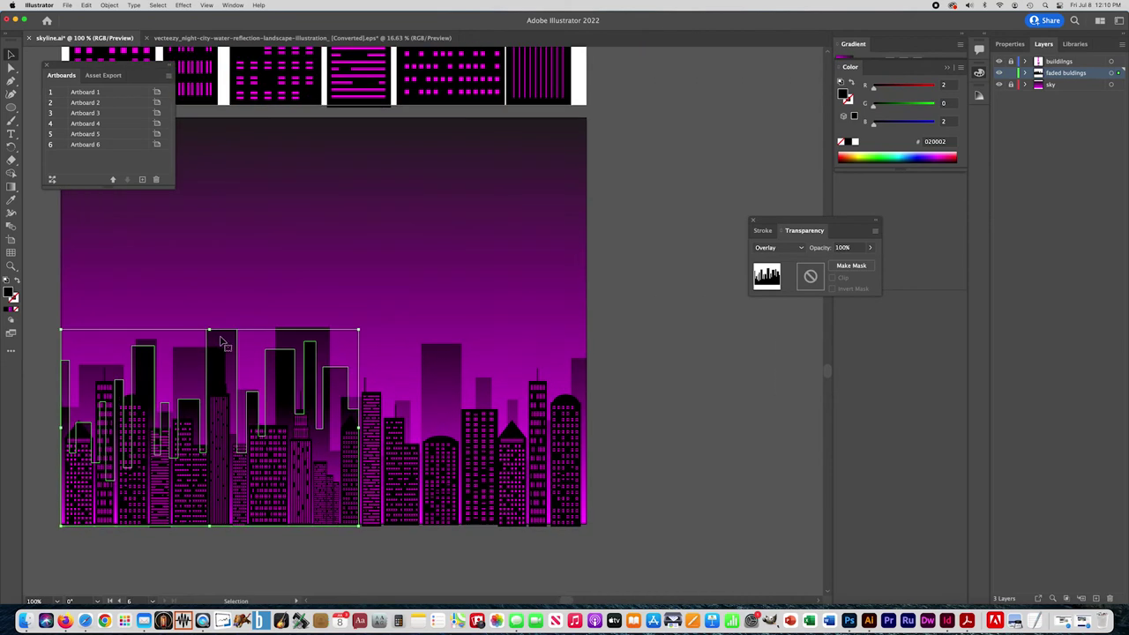
{"action": "left_click_drag", "start_coordinate": [225, 344], "coordinate": [519, 368]}
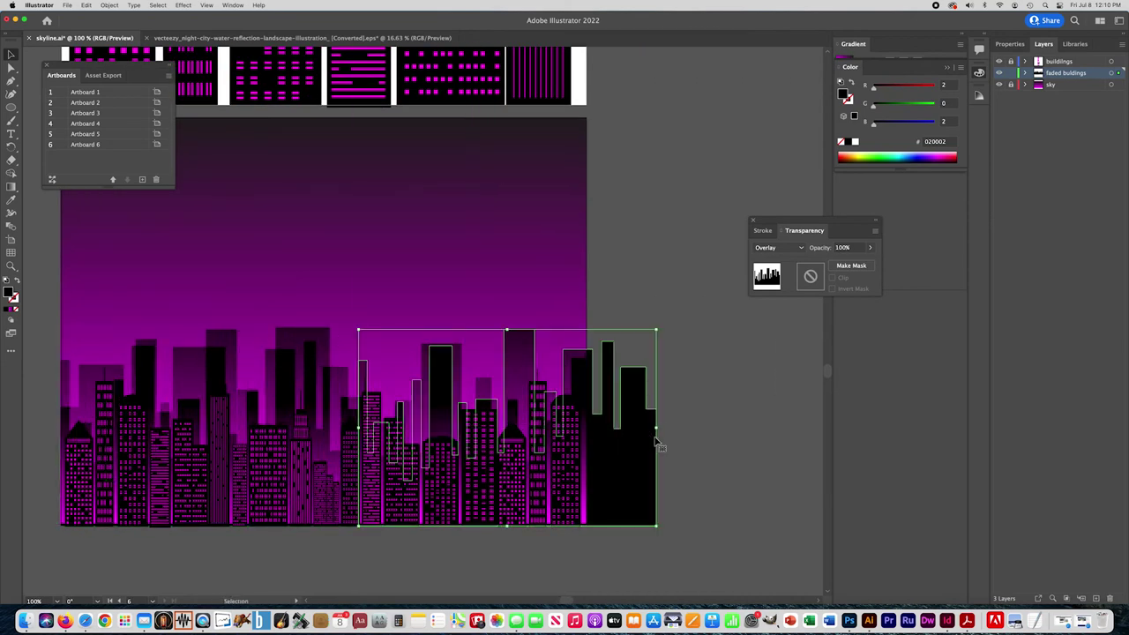
{"action": "left_click_drag", "start_coordinate": [656, 428], "coordinate": [587, 429]}
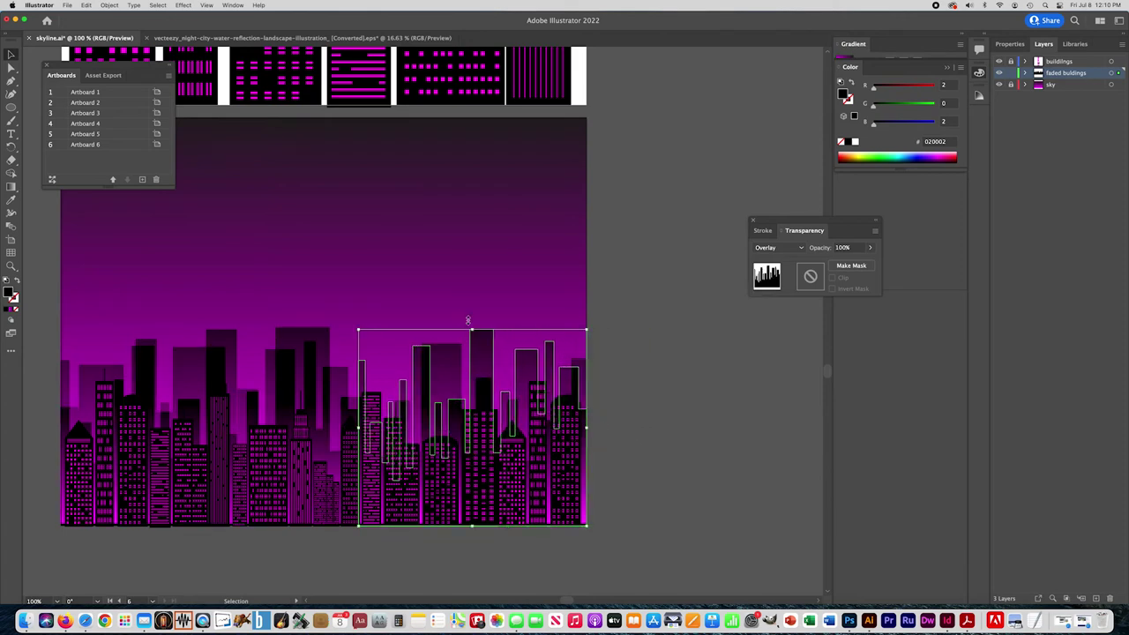
{"action": "left_click_drag", "start_coordinate": [473, 328], "coordinate": [472, 350]}
{"action": "left_click", "coordinate": [688, 373]}
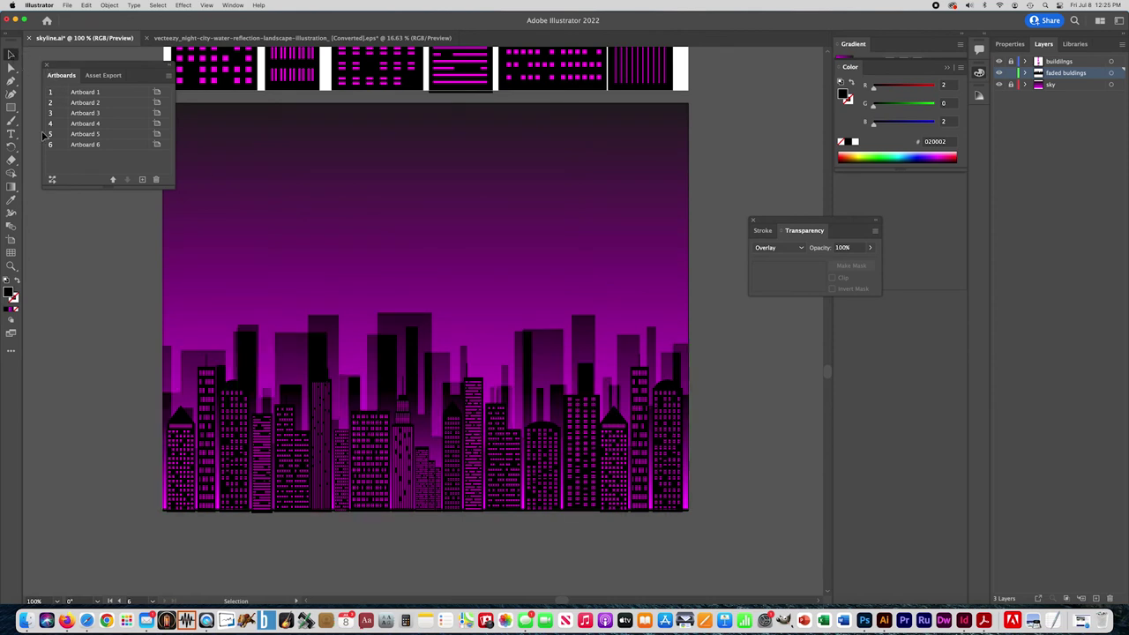
{"action": "left_click", "coordinate": [189, 369]}
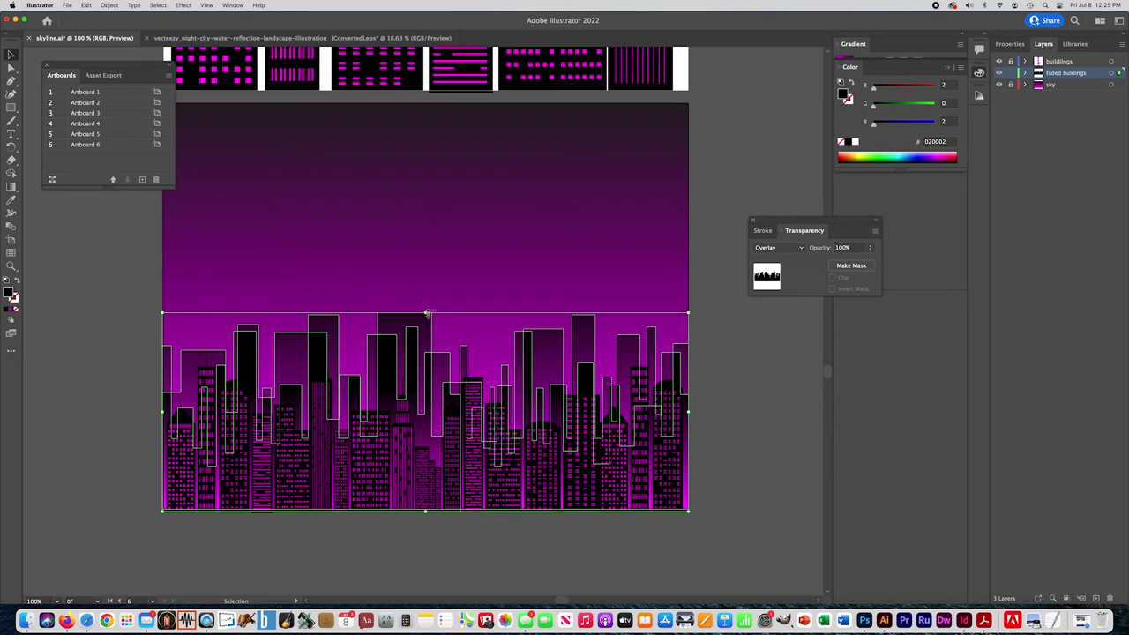
Reduce the faded buildings' height by lowering their top and lifting their bottom edge.
{"action": "left_click_drag", "start_coordinate": [426, 313], "coordinate": [427, 371]}
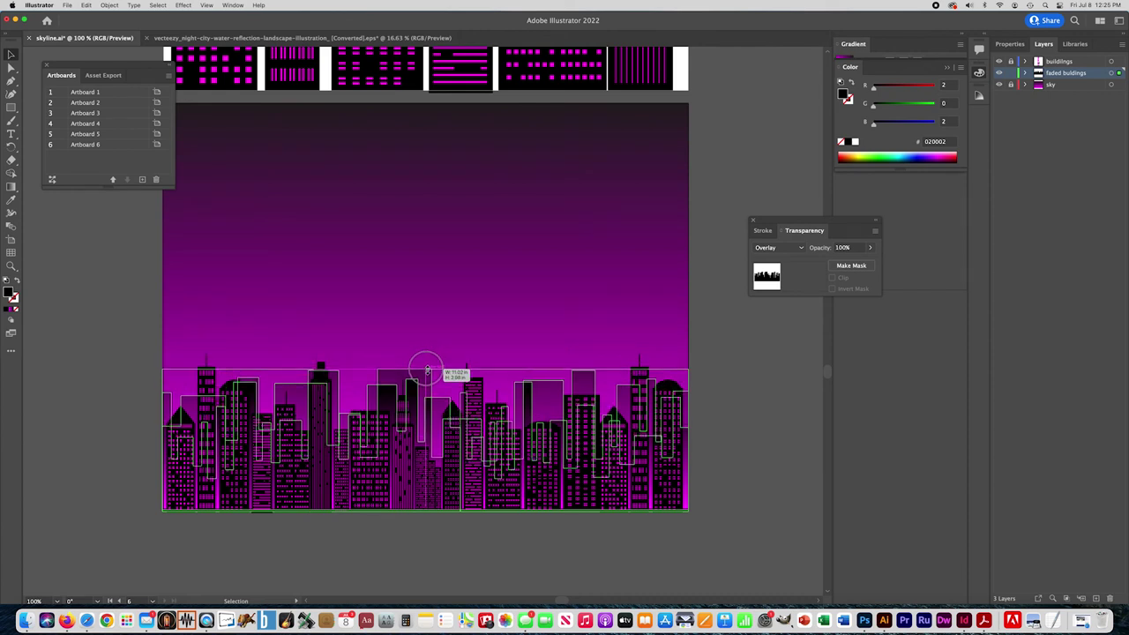
{"action": "left_click_drag", "start_coordinate": [427, 371], "coordinate": [425, 362]}
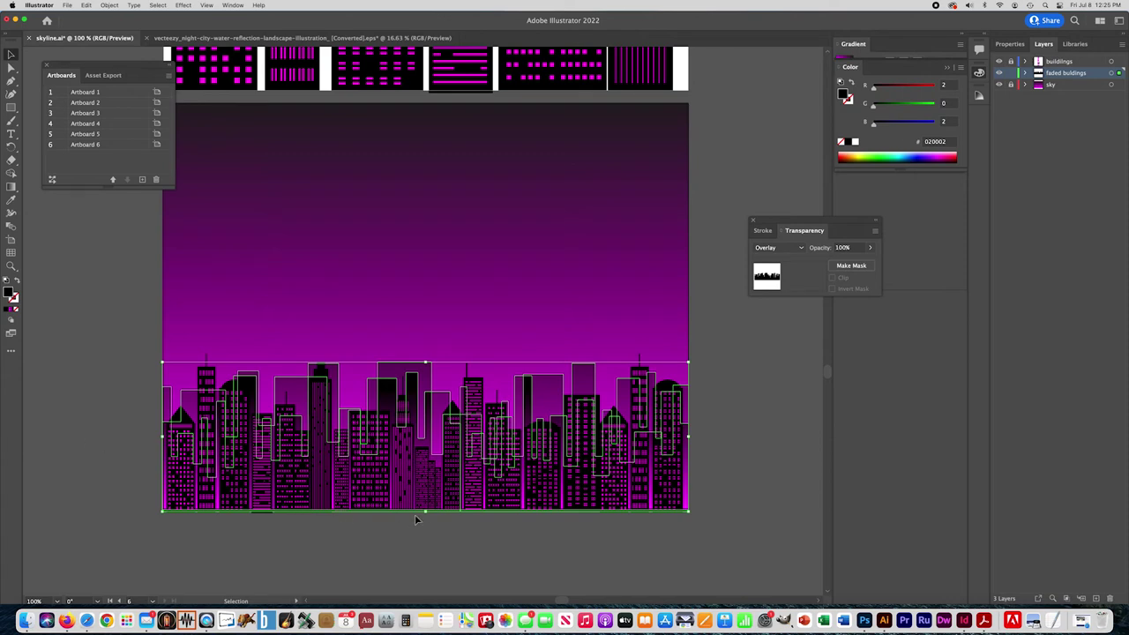
{"action": "mouse_move", "coordinate": [425, 511]}
{"action": "left_mouse_down"}
{"action": "mouse_move", "coordinate": [424, 468]}
{"action": "mouse_move", "coordinate": [424, 491]}
{"action": "left_mouse_up"}
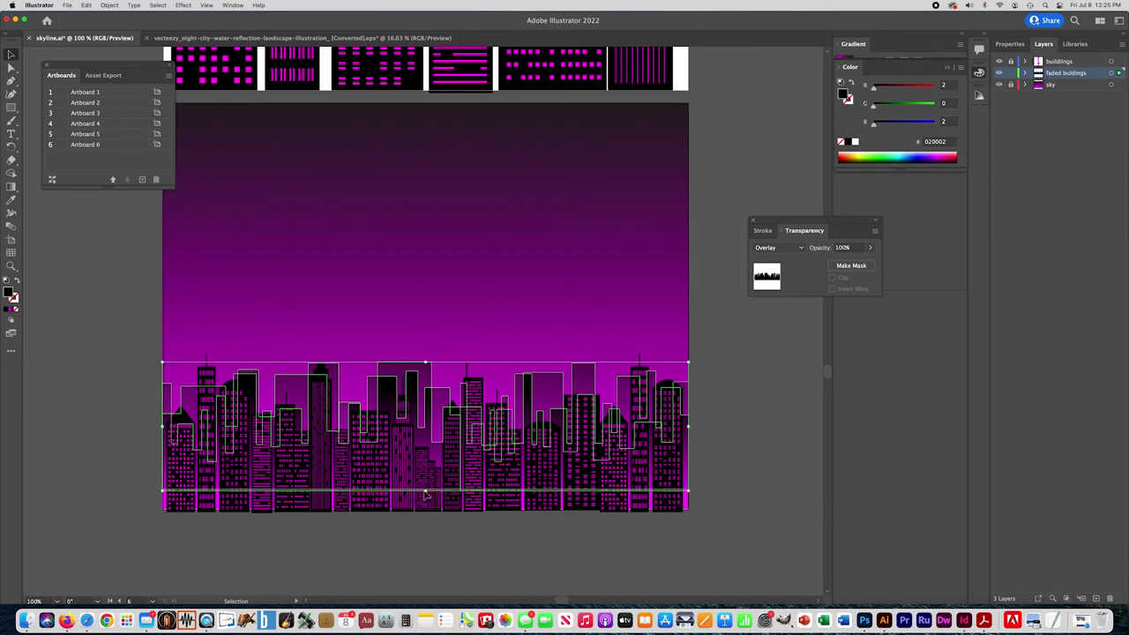
{"action": "left_click", "coordinate": [114, 423]}
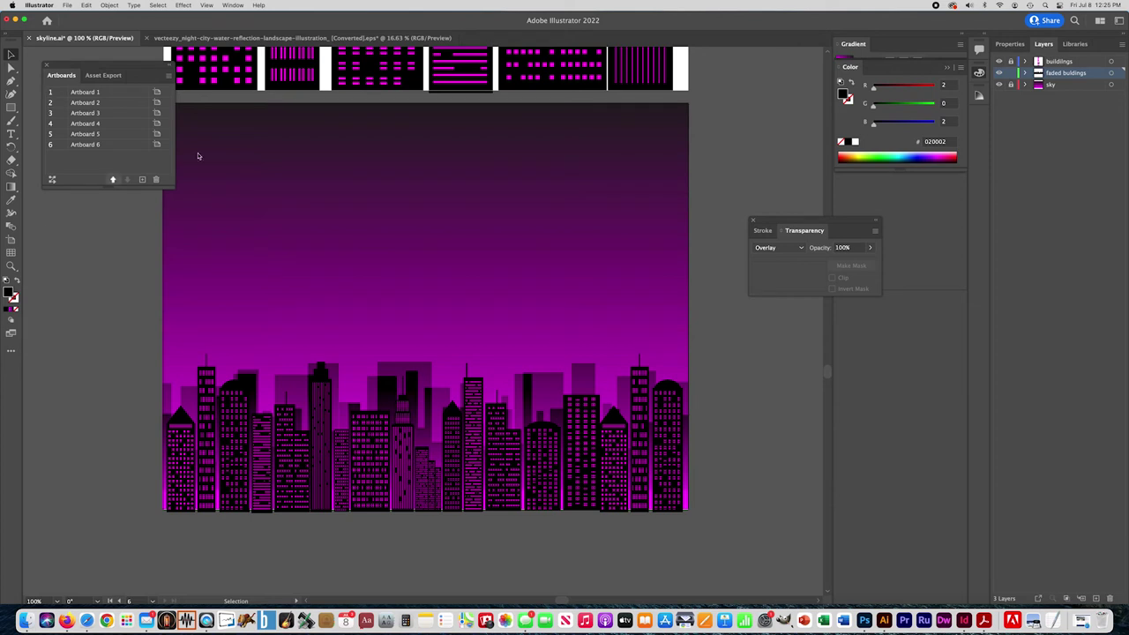
Lock the sky layer and move all the skyline artwork about 60 px higher.
{"action": "left_click", "coordinate": [1011, 83]}
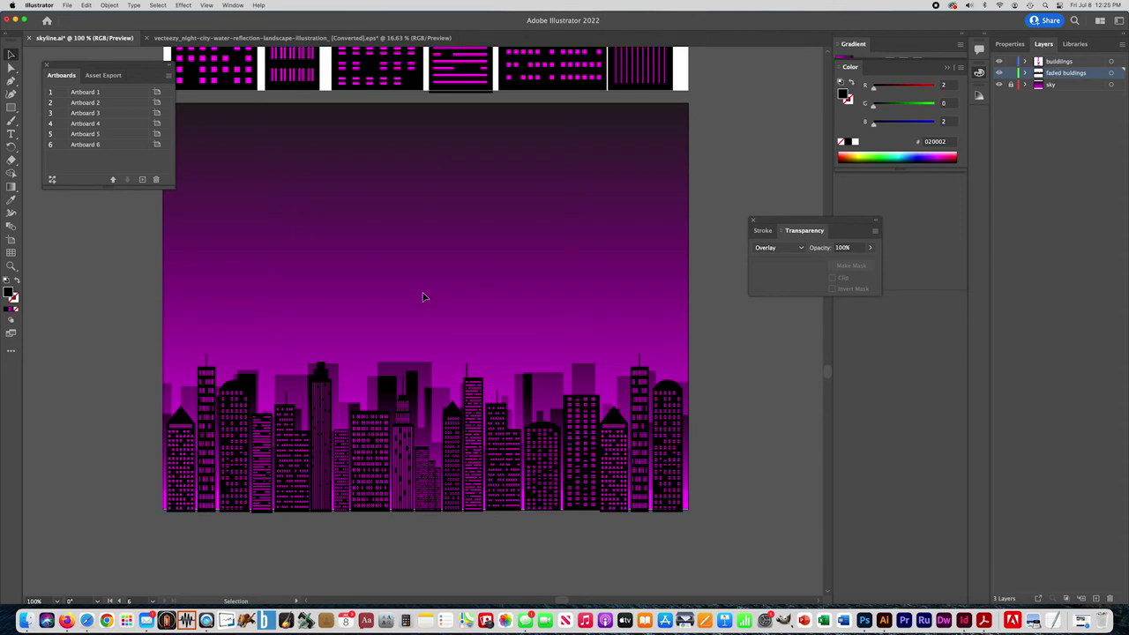
{"action": "left_click_drag", "start_coordinate": [121, 325], "coordinate": [767, 532]}
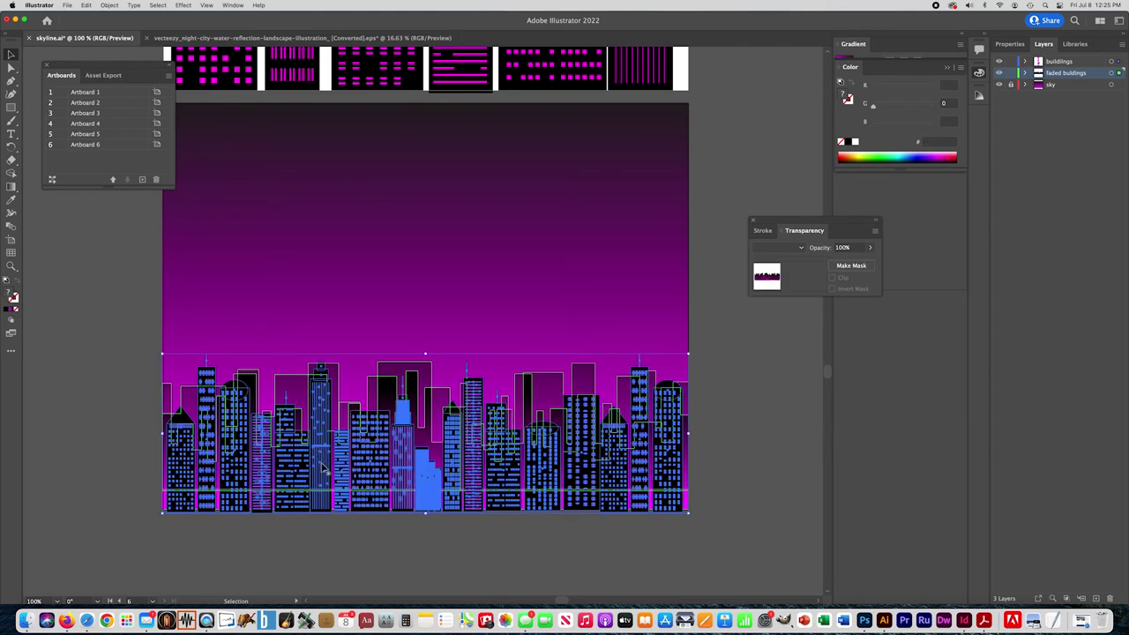
{"action": "left_click_drag", "start_coordinate": [323, 467], "coordinate": [327, 400]}
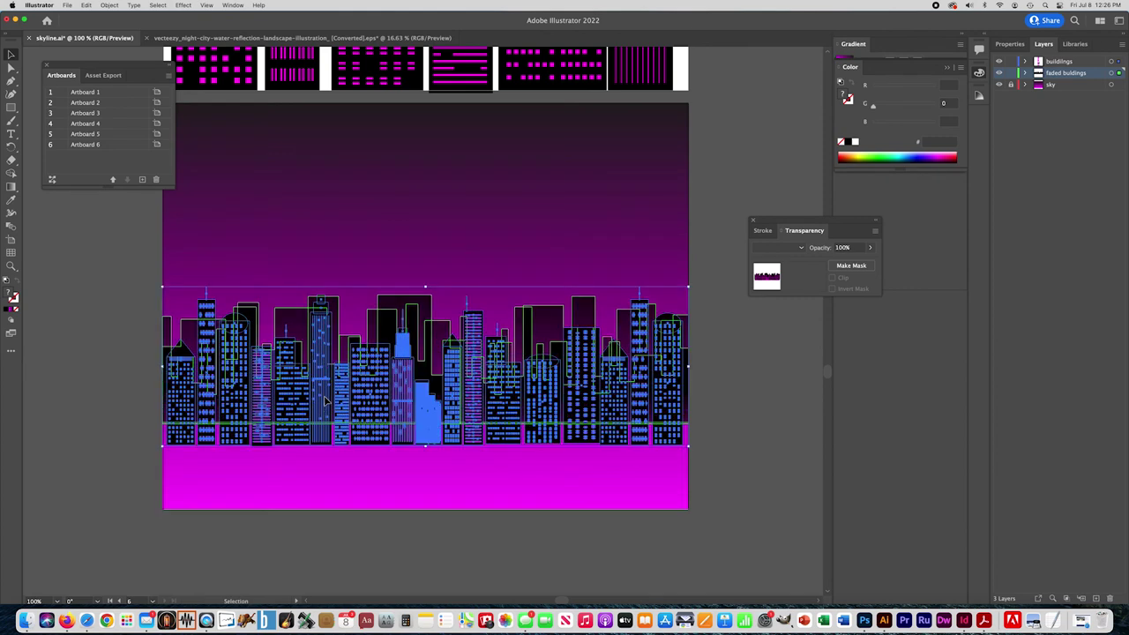
{"action": "left_click", "coordinate": [770, 459]}
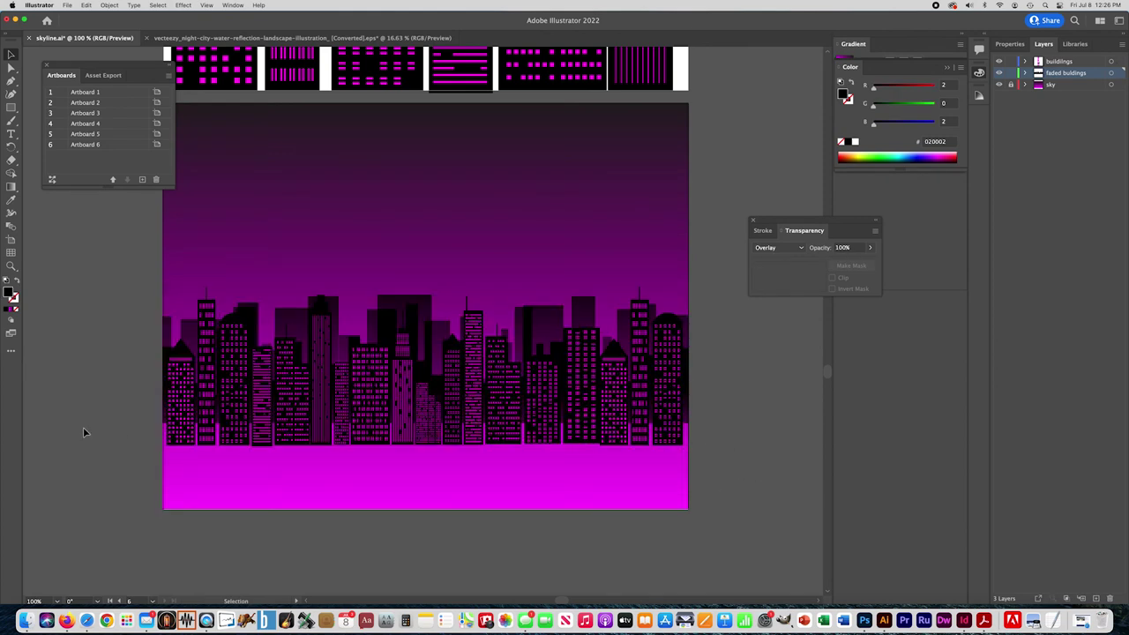
{"action": "left_click", "coordinate": [1056, 64]}
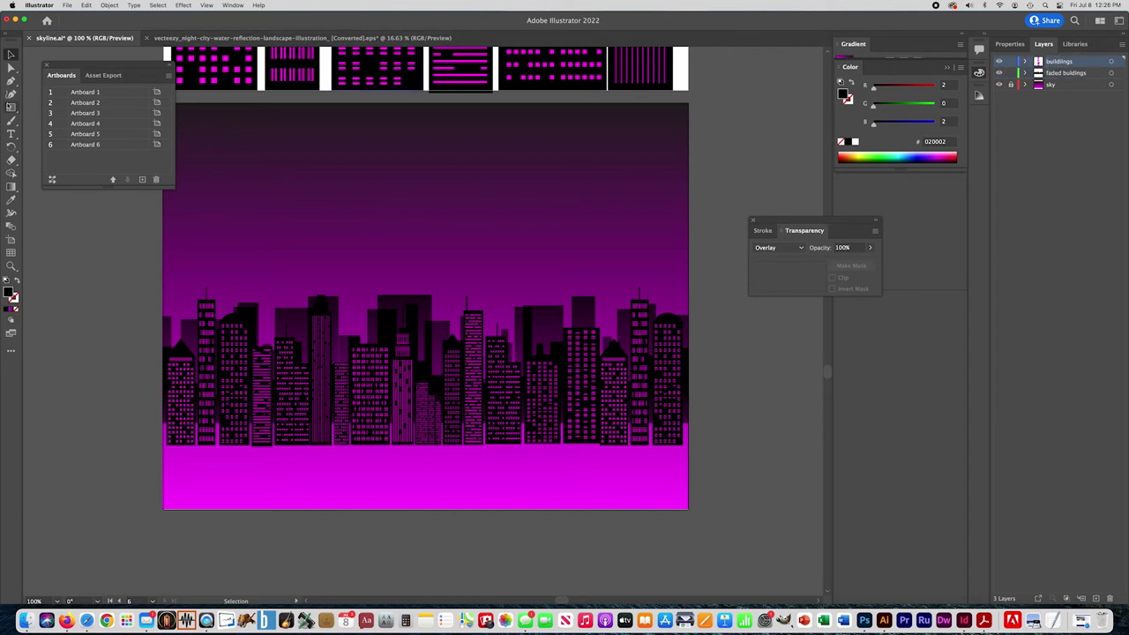
Draw a thin bar along the skyline's base, filled with the windows' magenta.
{"action": "left_click", "coordinate": [11, 106]}
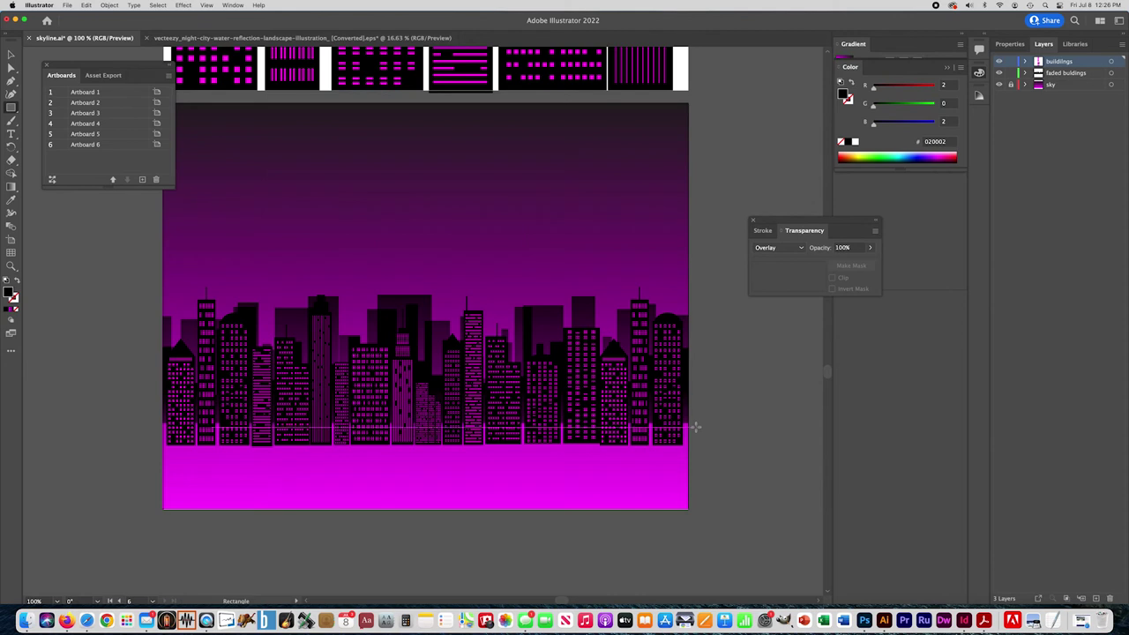
{"action": "mouse_move", "coordinate": [691, 447]}
{"action": "left_mouse_down"}
{"action": "mouse_move", "coordinate": [423, 471]}
{"action": "mouse_move", "coordinate": [164, 461]}
{"action": "mouse_move", "coordinate": [164, 502]}
{"action": "mouse_move", "coordinate": [160, 453]}
{"action": "left_mouse_up"}
{"action": "left_click", "coordinate": [12, 200]}
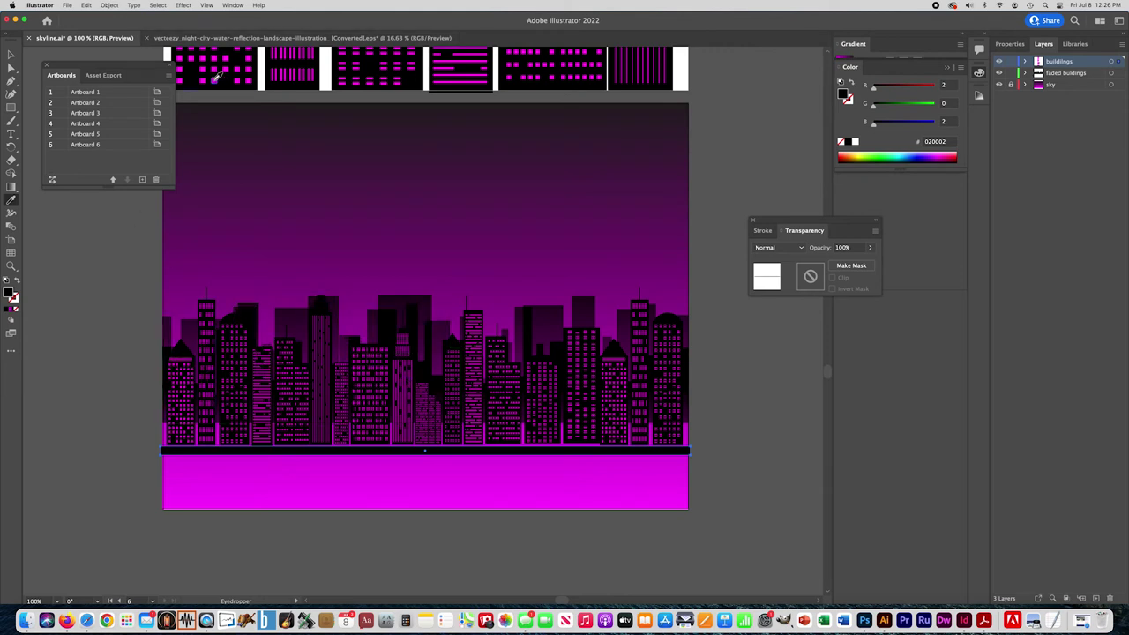
{"action": "left_click", "coordinate": [215, 77]}
{"action": "left_click", "coordinate": [10, 56]}
{"action": "left_click", "coordinate": [113, 369]}
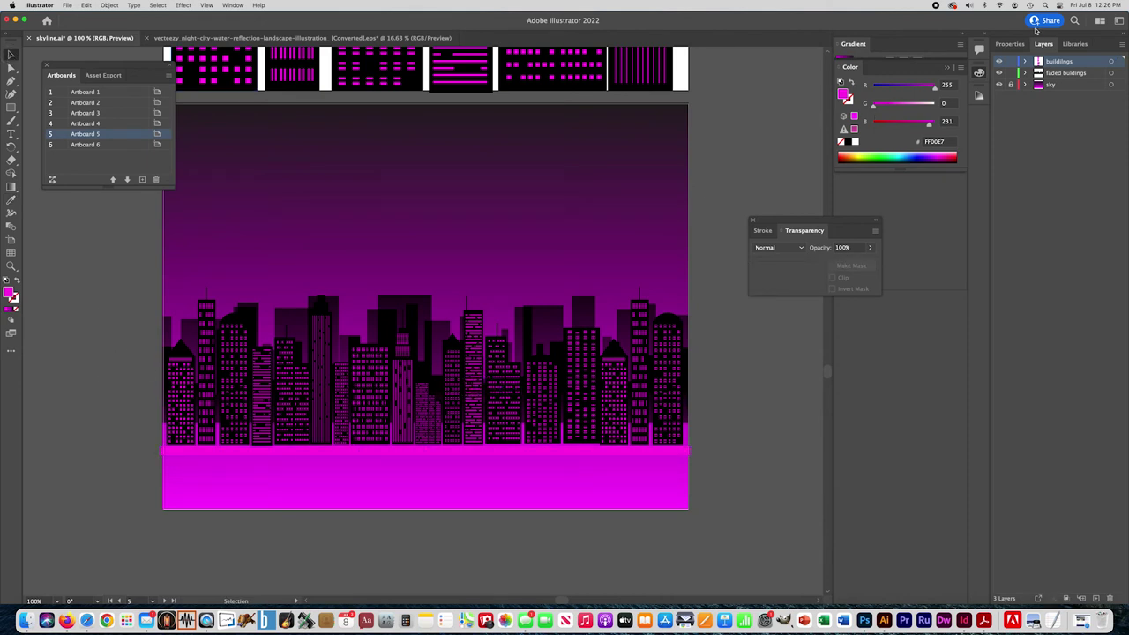
On the unlocked sky layer, draw a black (000000) ground rectangle across the artboard bottom.
{"action": "left_click", "coordinate": [1011, 85]}
{"action": "left_click", "coordinate": [1053, 85]}
{"action": "left_click", "coordinate": [10, 109]}
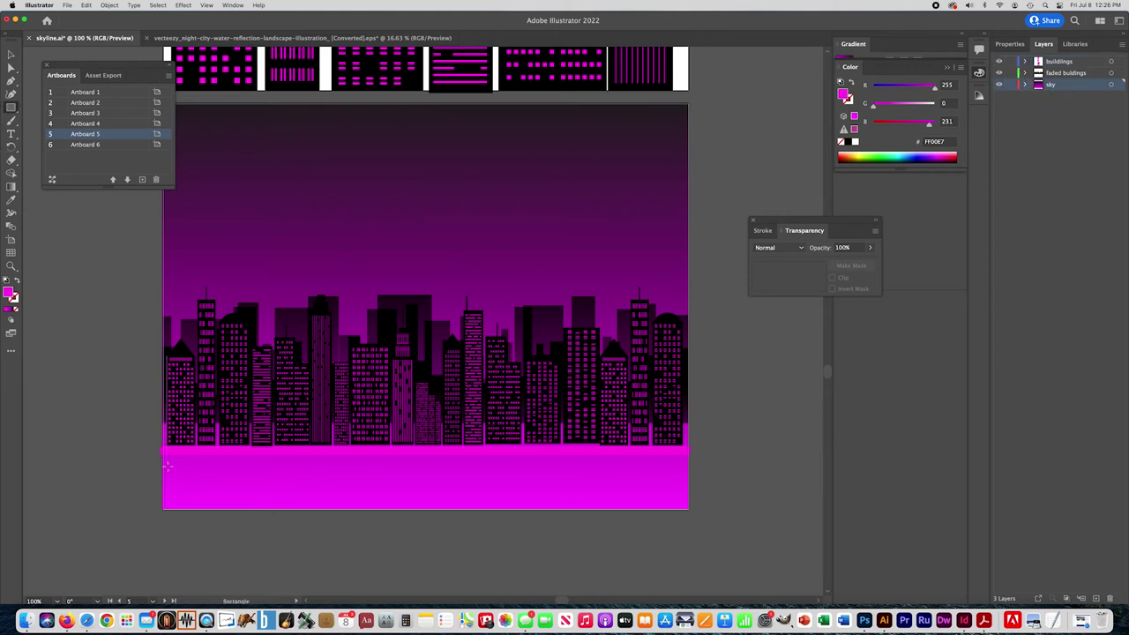
{"action": "left_click_drag", "start_coordinate": [161, 510], "coordinate": [693, 426]}
{"action": "mouse_move", "coordinate": [692, 426]}
{"action": "left_mouse_down"}
{"action": "mouse_move", "coordinate": [696, 443]}
{"action": "mouse_move", "coordinate": [691, 421]}
{"action": "left_mouse_up"}
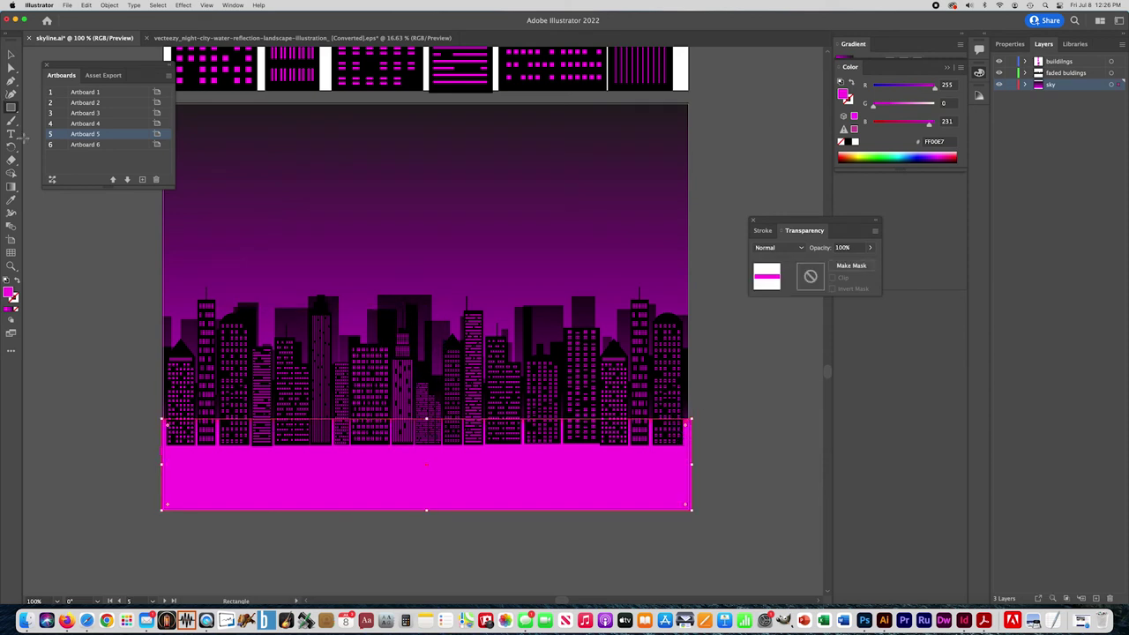
{"action": "left_click", "coordinate": [12, 201]}
{"action": "double_click", "coordinate": [11, 295]}
{"action": "type", "text": "FF00F3"}
{"action": "left_click_drag", "start_coordinate": [372, 546], "coordinate": [454, 582]}
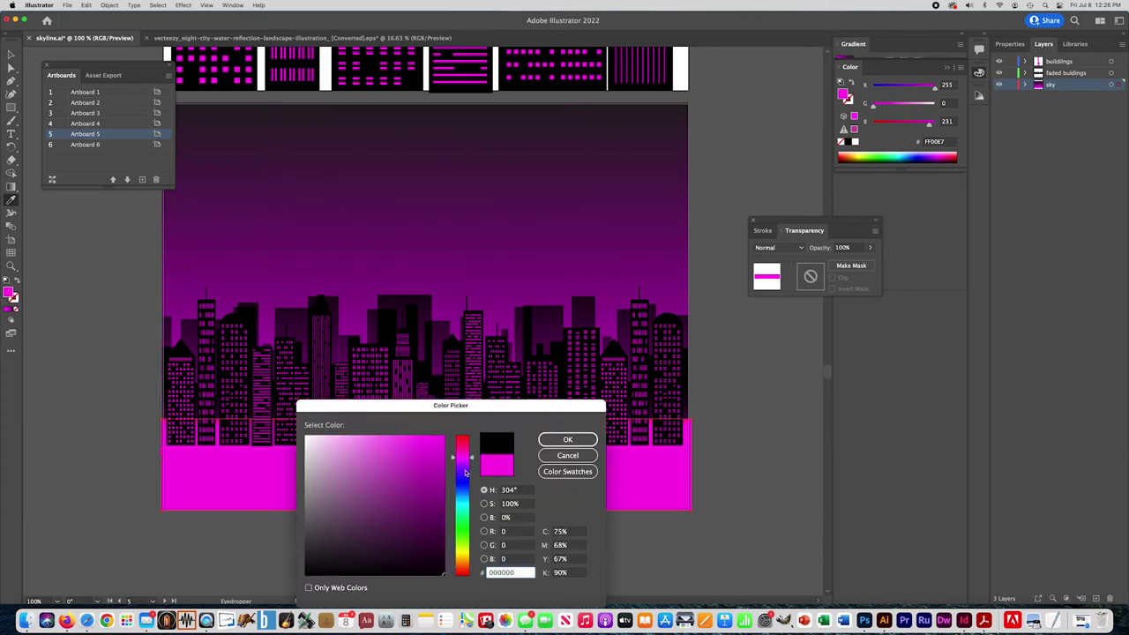
{"action": "left_click", "coordinate": [567, 439]}
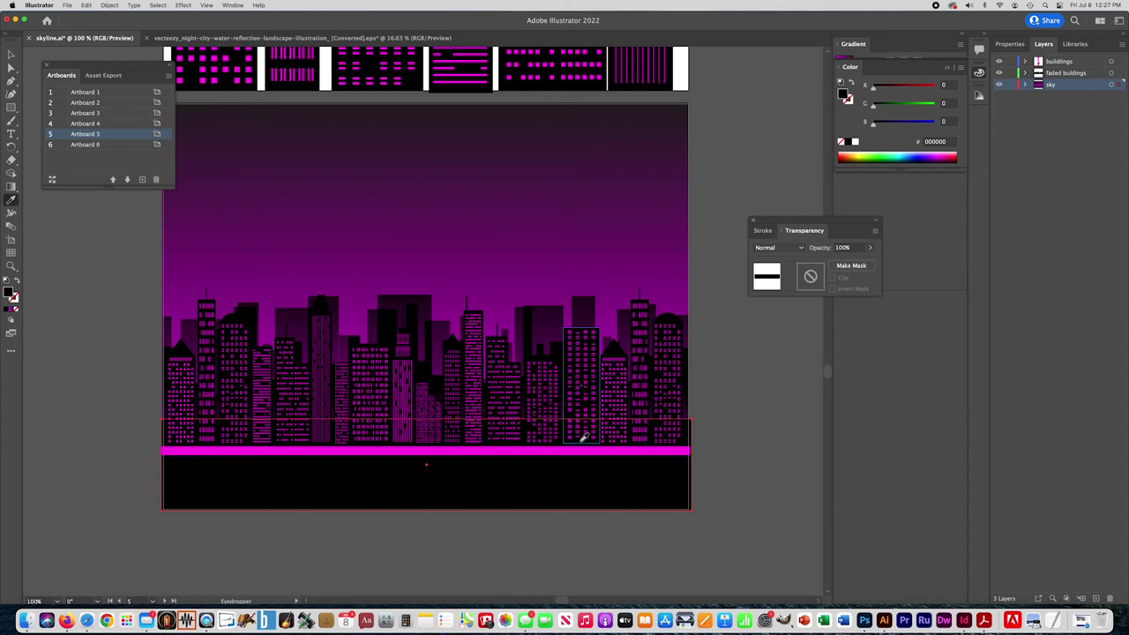
{"action": "left_click", "coordinate": [11, 55]}
{"action": "left_click", "coordinate": [701, 429]}
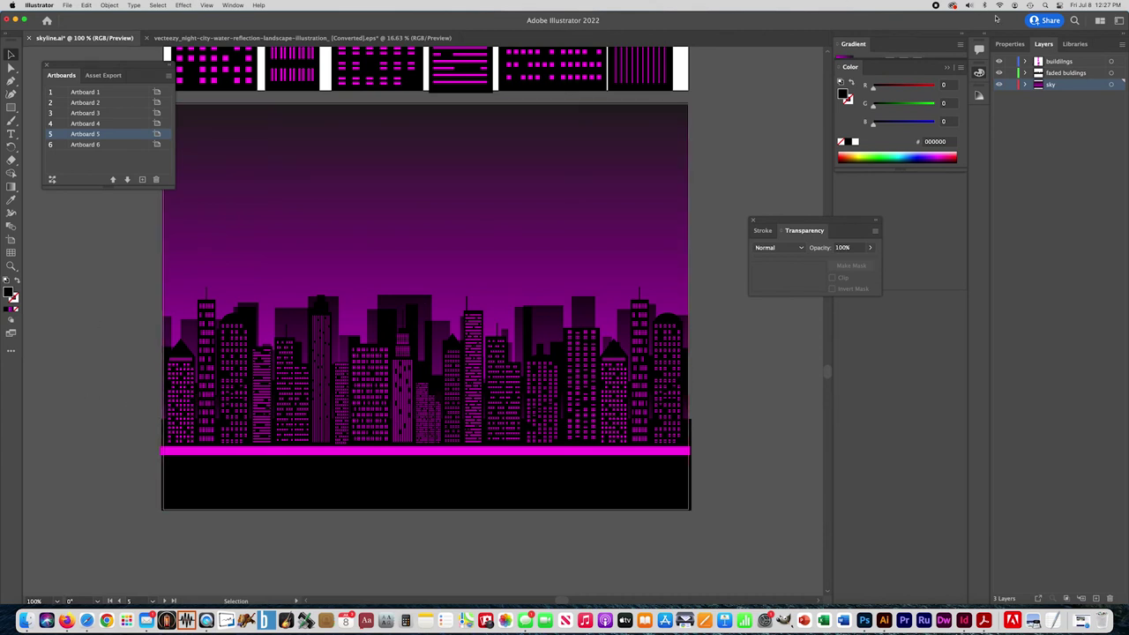
Nudge the magenta horizon strip up slightly.
{"action": "left_click", "coordinate": [415, 454]}
{"action": "key", "text": "Up"}
{"action": "key", "text": "Up"}
{"action": "key", "text": "Up"}
{"action": "key", "text": "Up"}
{"action": "key", "text": "Up"}
{"action": "key", "text": "Up"}
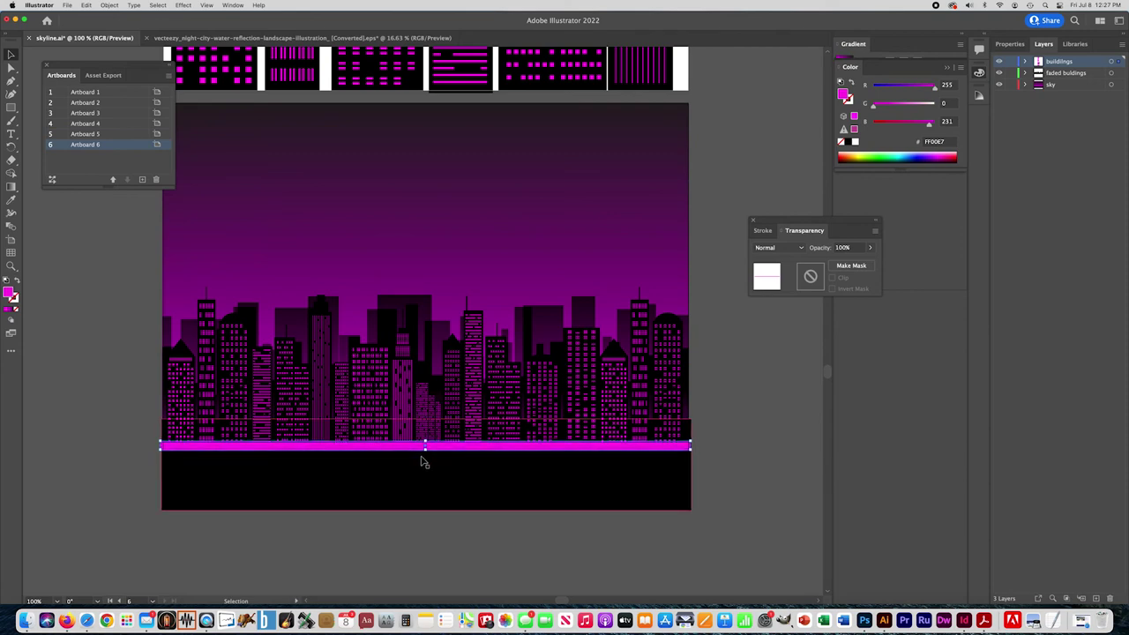
{"action": "left_click", "coordinate": [767, 432]}
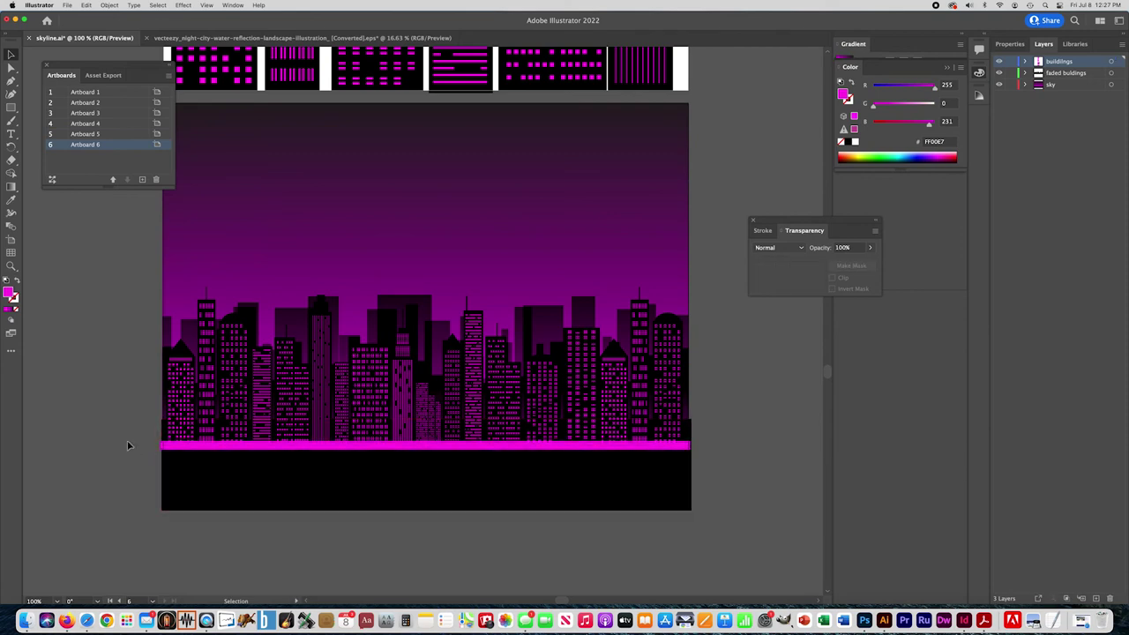
Lock the faded buildings layer, select the sky layer's artwork, and pick the Pencil tool.
{"action": "left_click_drag", "start_coordinate": [123, 361], "coordinate": [129, 431]}
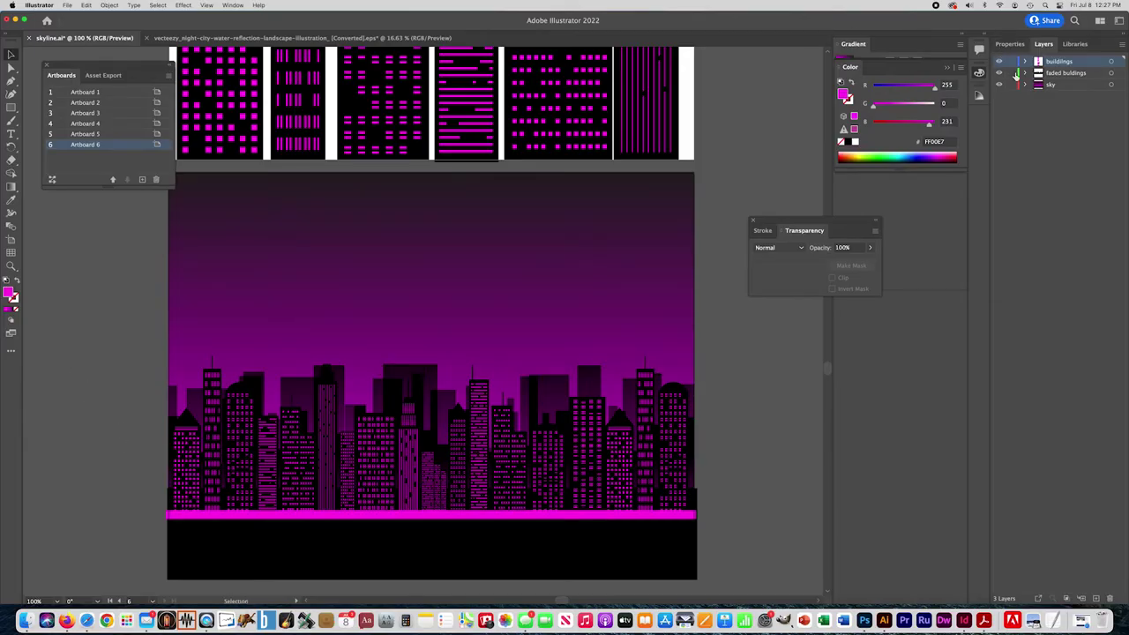
{"action": "left_click", "coordinate": [1011, 72]}
{"action": "key", "text": "super+a"}
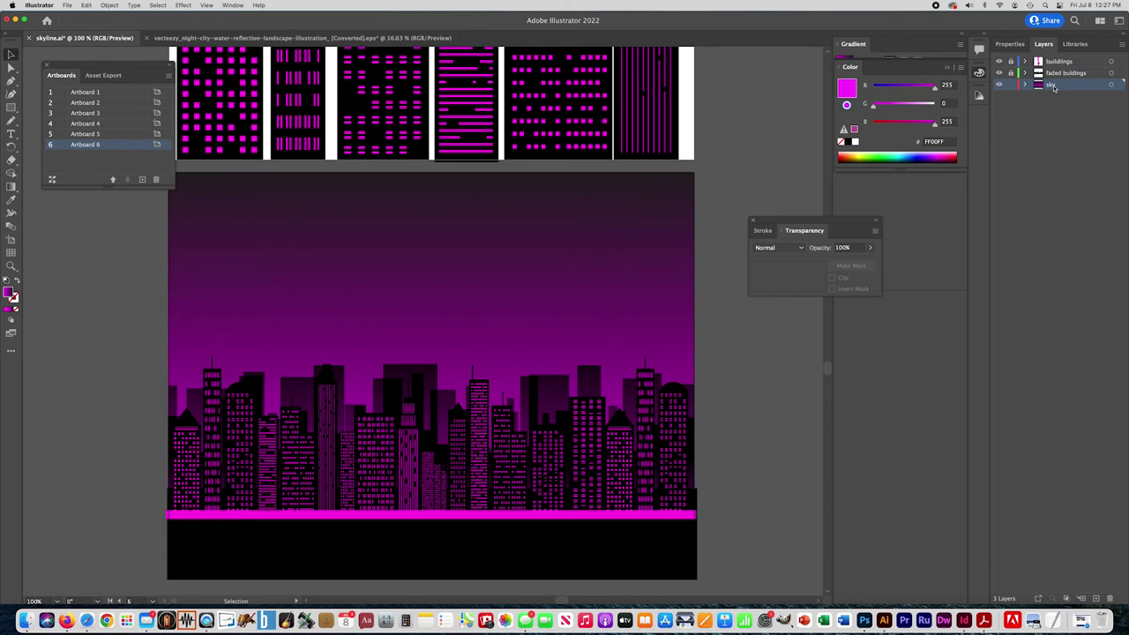
{"action": "left_click", "coordinate": [10, 122]}
{"action": "left_click", "coordinate": [10, 123]}
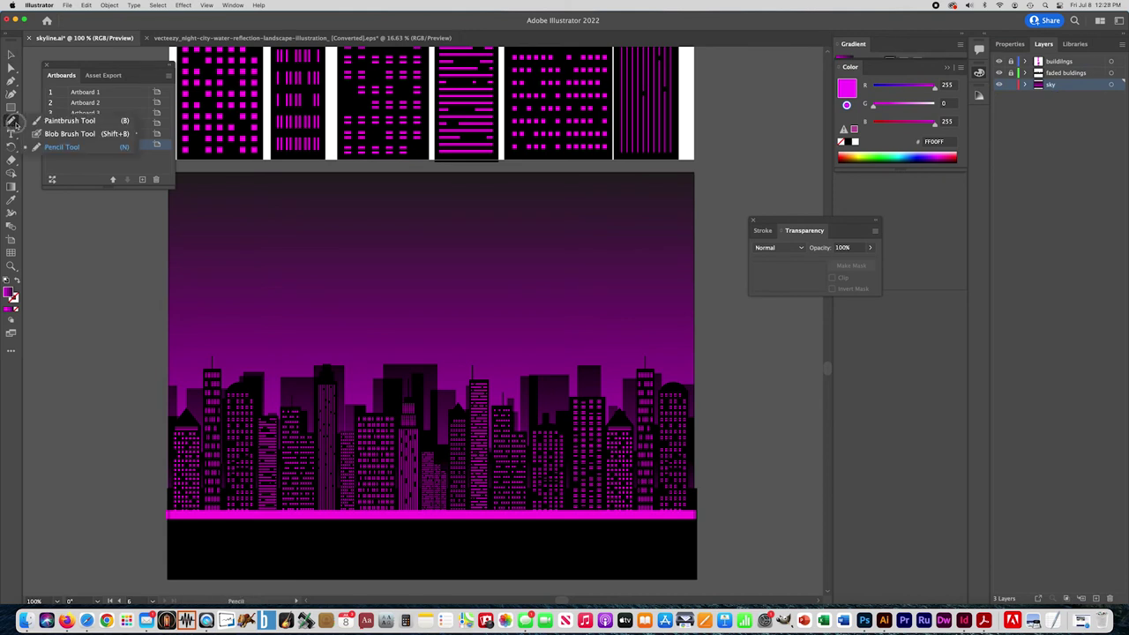
Pencil-draw two magenta-filled clouds, one upper left and one at the sky's right edge.
{"action": "left_click", "coordinate": [54, 150]}
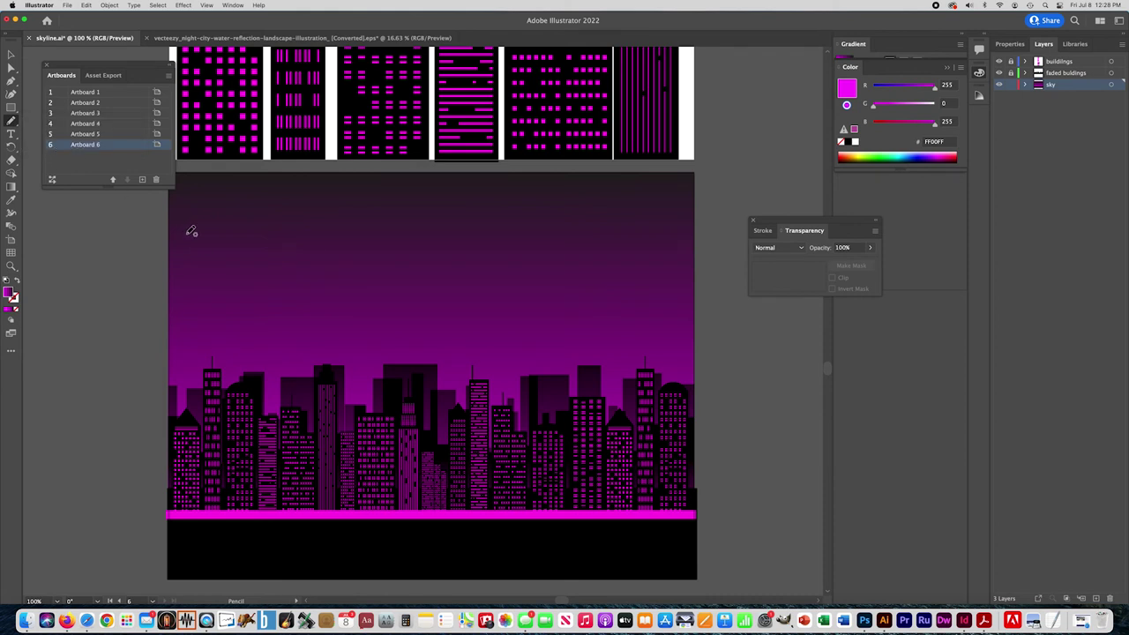
{"action": "mouse_move", "coordinate": [199, 222]}
{"action": "left_mouse_down"}
{"action": "mouse_move", "coordinate": [325, 276]}
{"action": "mouse_move", "coordinate": [116, 271]}
{"action": "mouse_move", "coordinate": [196, 228]}
{"action": "left_mouse_up"}
{"action": "left_click_drag", "start_coordinate": [196, 227], "coordinate": [197, 227]}
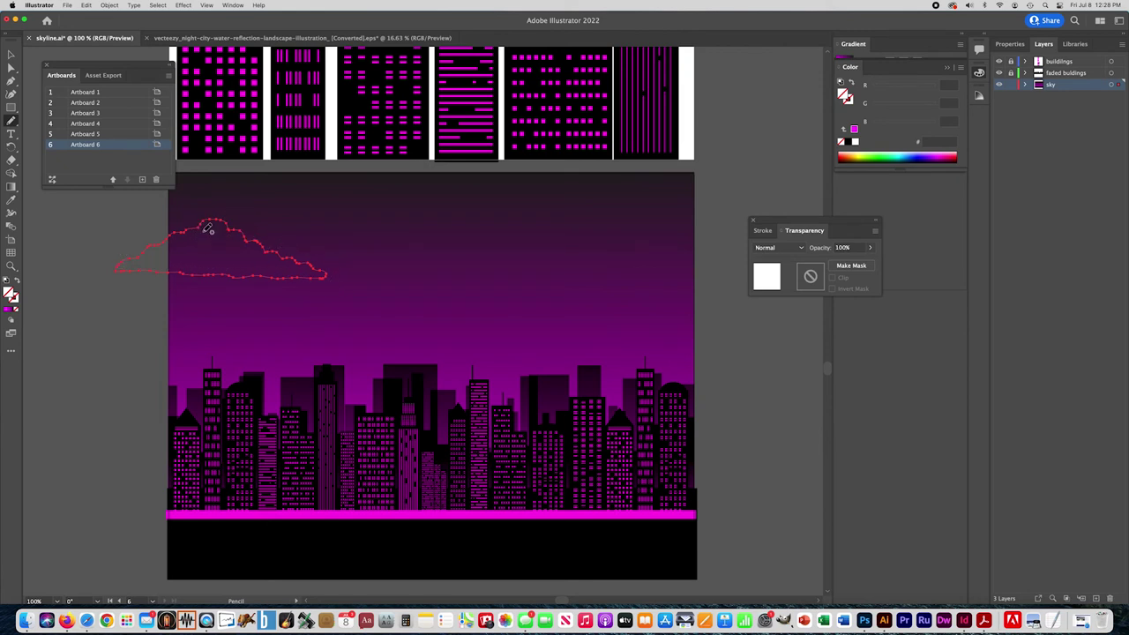
{"action": "left_click", "coordinate": [7, 310]}
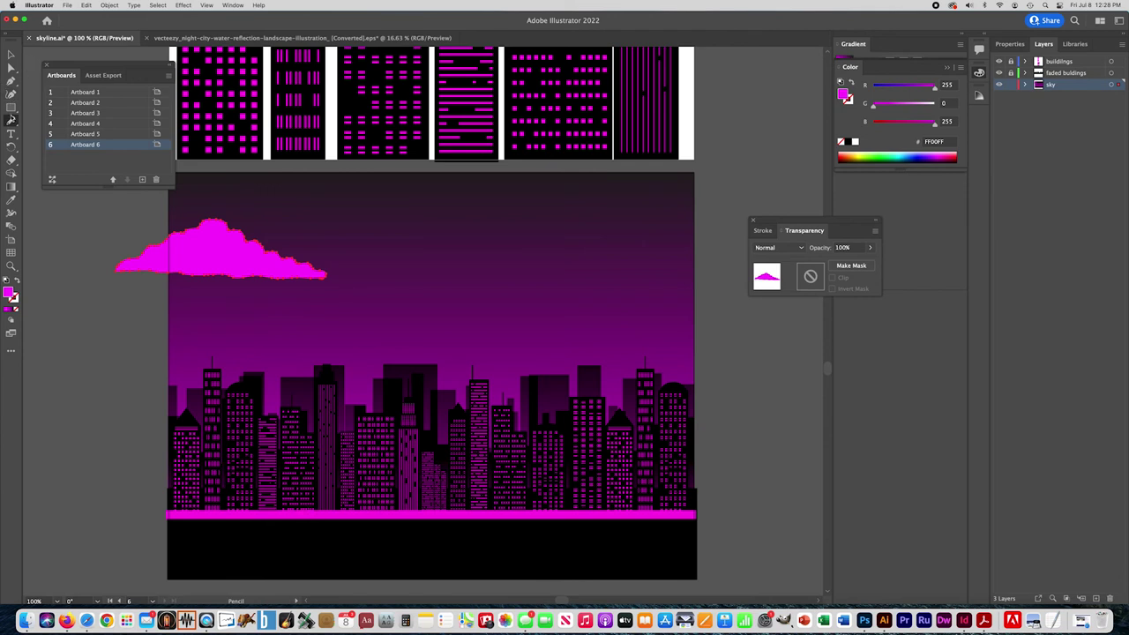
{"action": "mouse_move", "coordinate": [705, 236]}
{"action": "left_mouse_down"}
{"action": "mouse_move", "coordinate": [668, 234]}
{"action": "mouse_move", "coordinate": [564, 269]}
{"action": "mouse_move", "coordinate": [732, 265]}
{"action": "mouse_move", "coordinate": [705, 237]}
{"action": "left_mouse_up"}
{"action": "left_click_drag", "start_coordinate": [705, 236], "coordinate": [706, 236]}
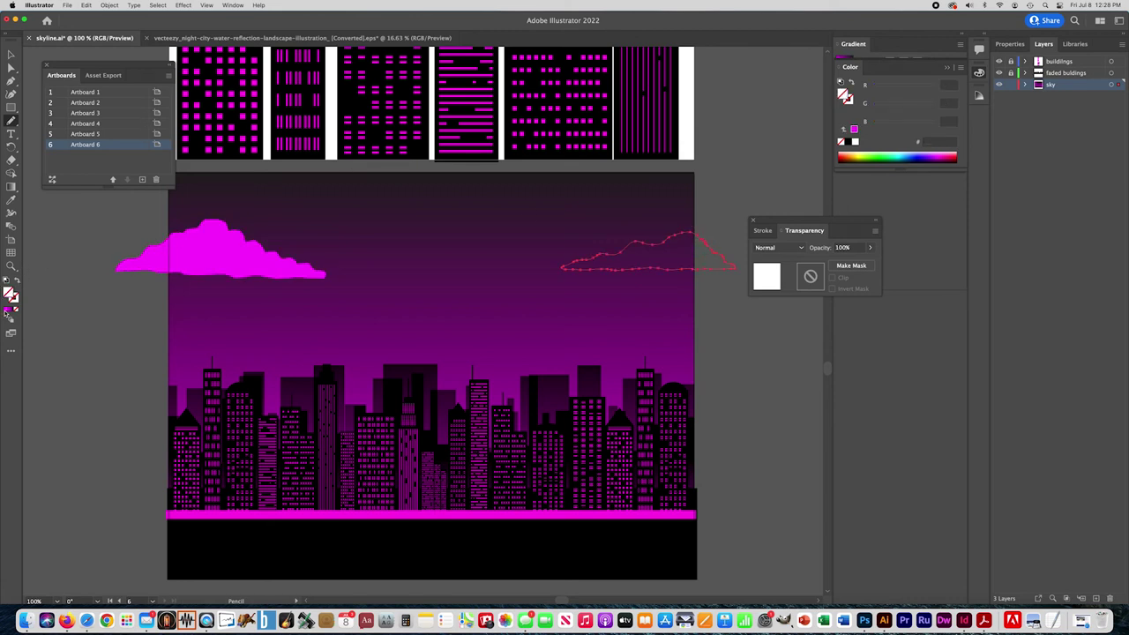
{"action": "left_click", "coordinate": [7, 311]}
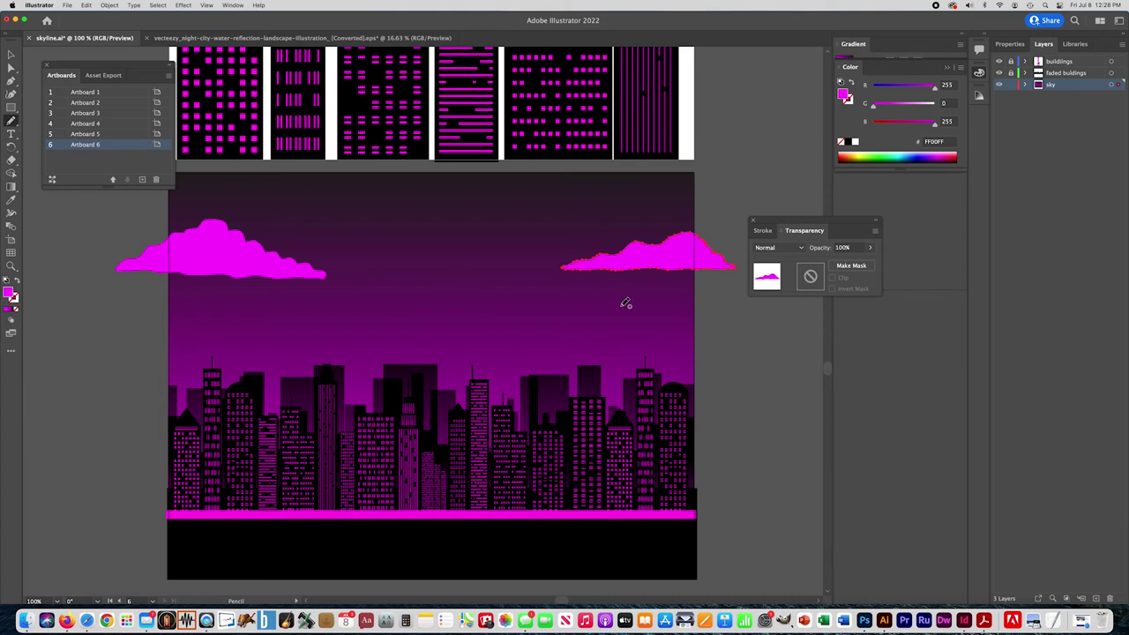
Add three more magenta clouds: lower right, high in the sky, and just above the skyline.
{"action": "mouse_move", "coordinate": [615, 305]}
{"action": "left_mouse_down"}
{"action": "mouse_move", "coordinate": [577, 297]}
{"action": "mouse_move", "coordinate": [510, 320]}
{"action": "mouse_move", "coordinate": [647, 322]}
{"action": "mouse_move", "coordinate": [615, 305]}
{"action": "left_mouse_up"}
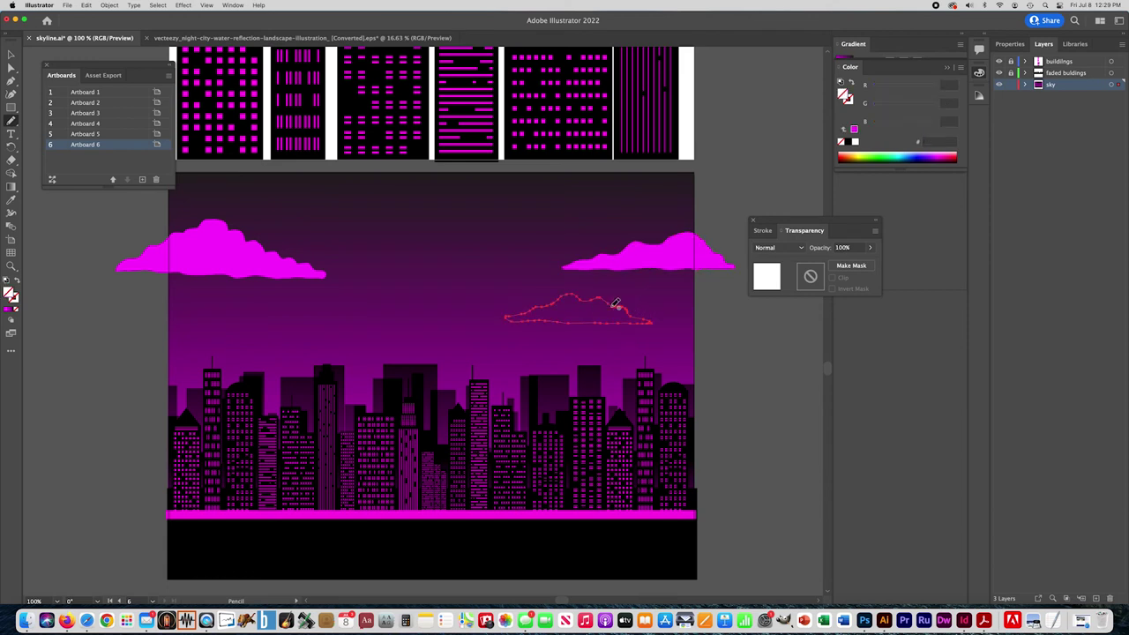
{"action": "left_click", "coordinate": [8, 311]}
{"action": "mouse_move", "coordinate": [394, 213]}
{"action": "left_mouse_down"}
{"action": "mouse_move", "coordinate": [307, 230]}
{"action": "mouse_move", "coordinate": [424, 236]}
{"action": "mouse_move", "coordinate": [395, 217]}
{"action": "left_mouse_up"}
{"action": "left_click", "coordinate": [7, 310]}
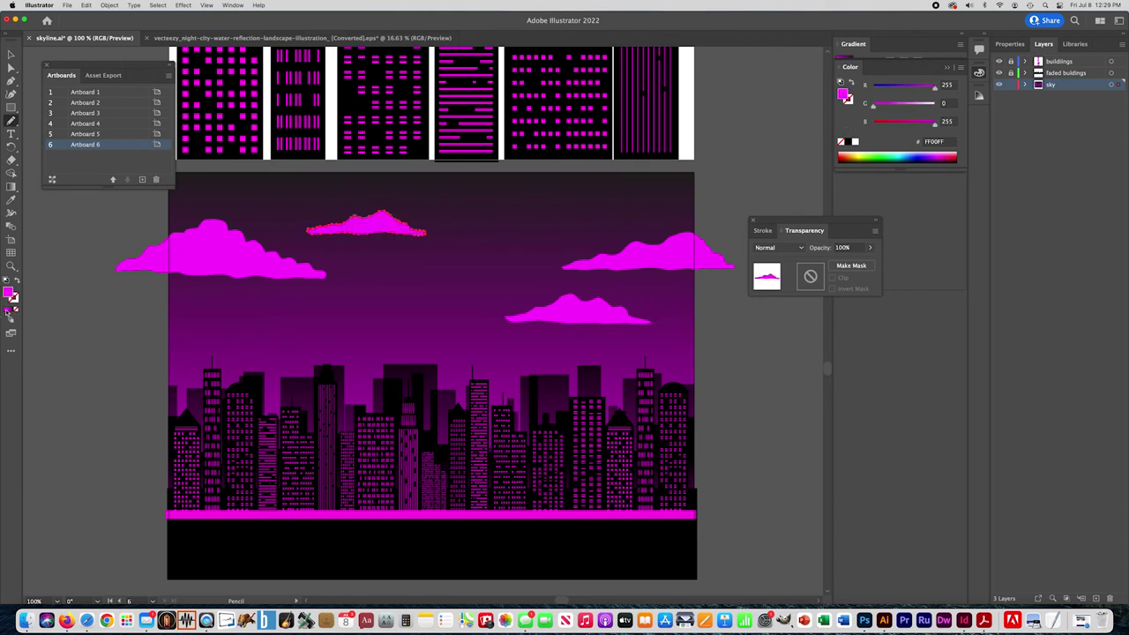
{"action": "mouse_move", "coordinate": [450, 329]}
{"action": "left_mouse_down"}
{"action": "mouse_move", "coordinate": [385, 328]}
{"action": "mouse_move", "coordinate": [320, 346]}
{"action": "mouse_move", "coordinate": [482, 345]}
{"action": "mouse_move", "coordinate": [451, 327]}
{"action": "left_mouse_up"}
{"action": "left_click", "coordinate": [7, 310]}
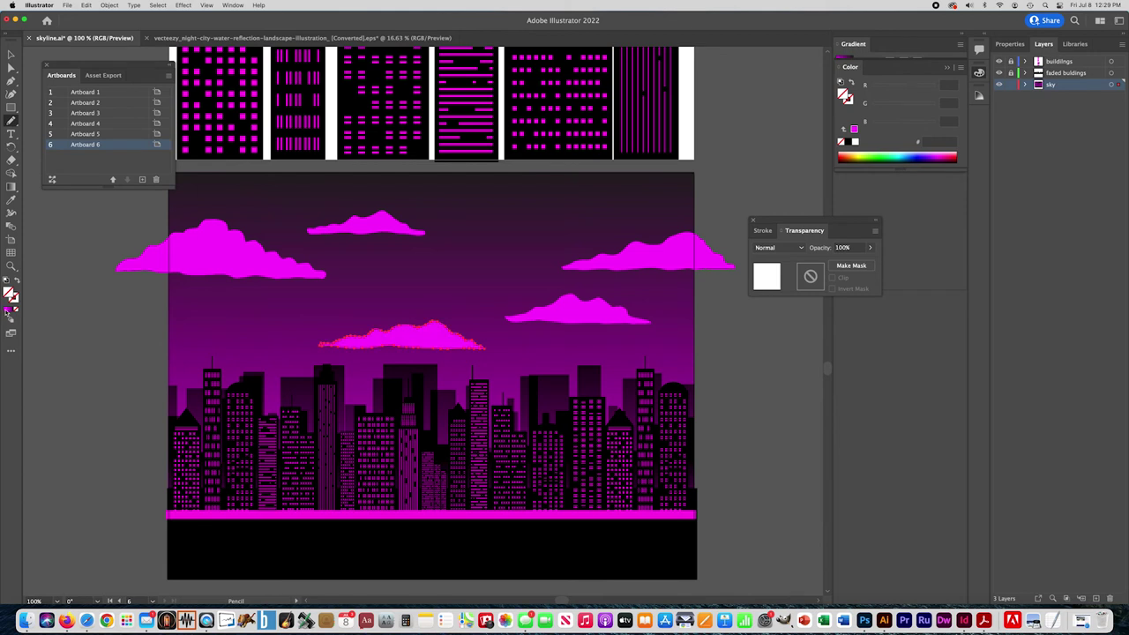
{"action": "left_click", "coordinate": [11, 54]}
{"action": "left_click", "coordinate": [85, 322]}
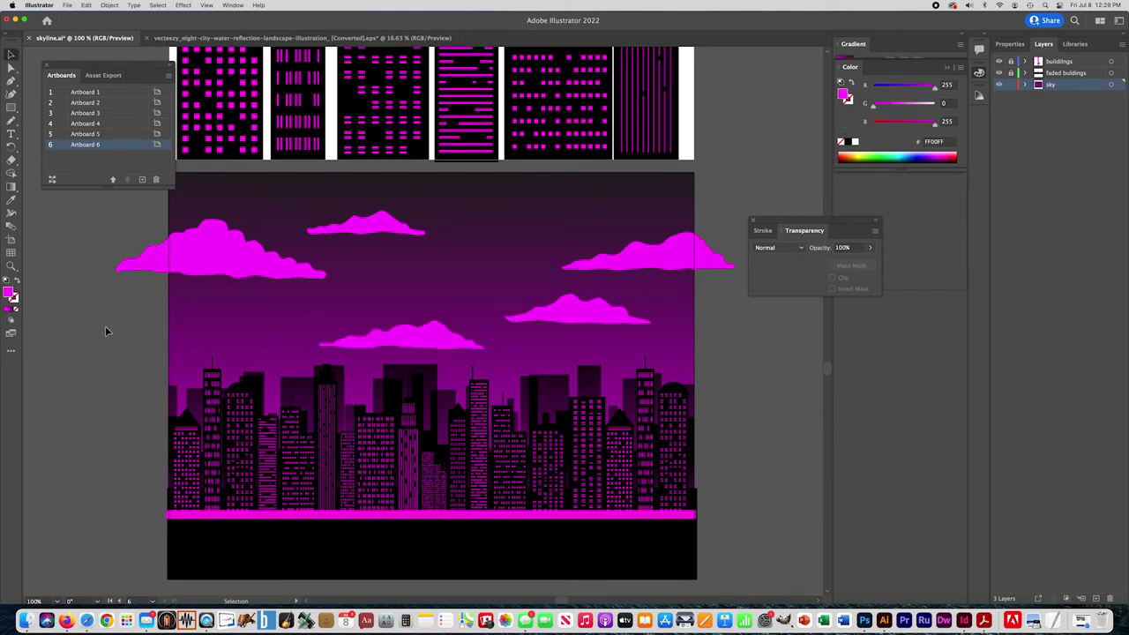
Set all five clouds to Overlay blend mode at 40% opacity.
{"action": "left_click", "coordinate": [420, 343]}
{"action": "left_click", "coordinate": [422, 235], "text": "shift"}
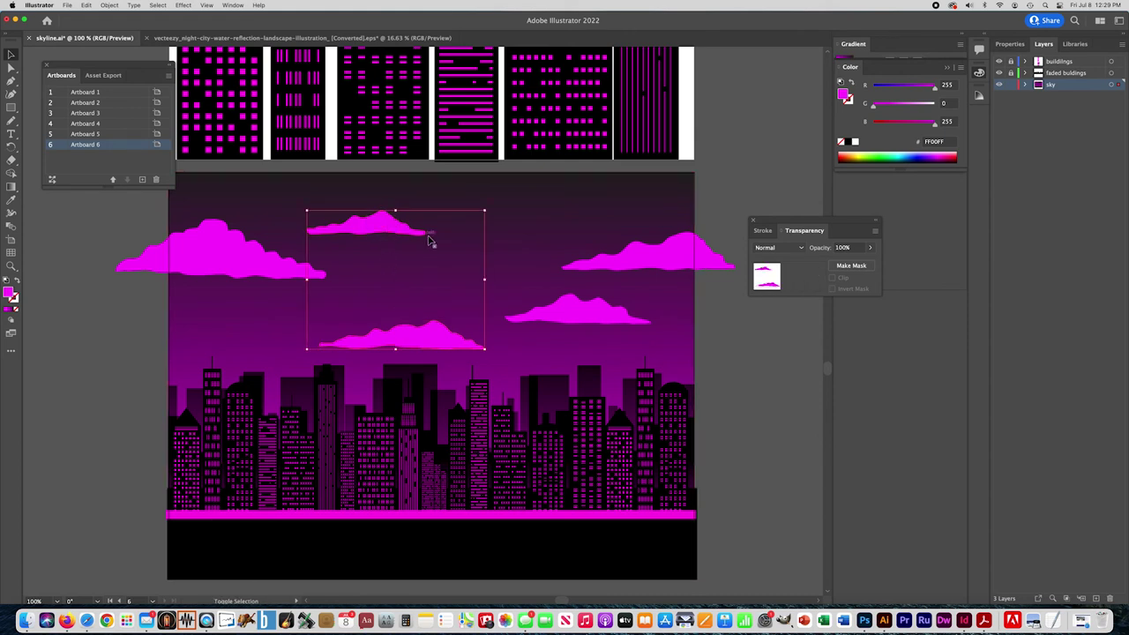
{"action": "left_click", "coordinate": [569, 310], "text": "shift"}
{"action": "left_click", "coordinate": [609, 258], "text": "shift"}
{"action": "left_click", "coordinate": [267, 277], "text": "shift"}
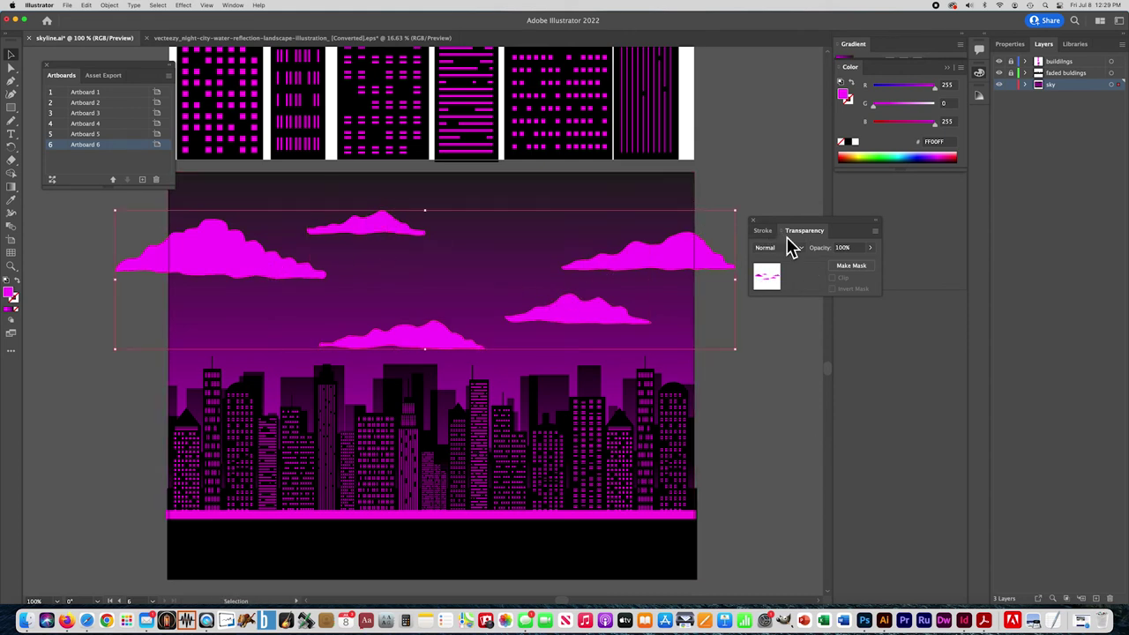
{"action": "left_click", "coordinate": [232, 5]}
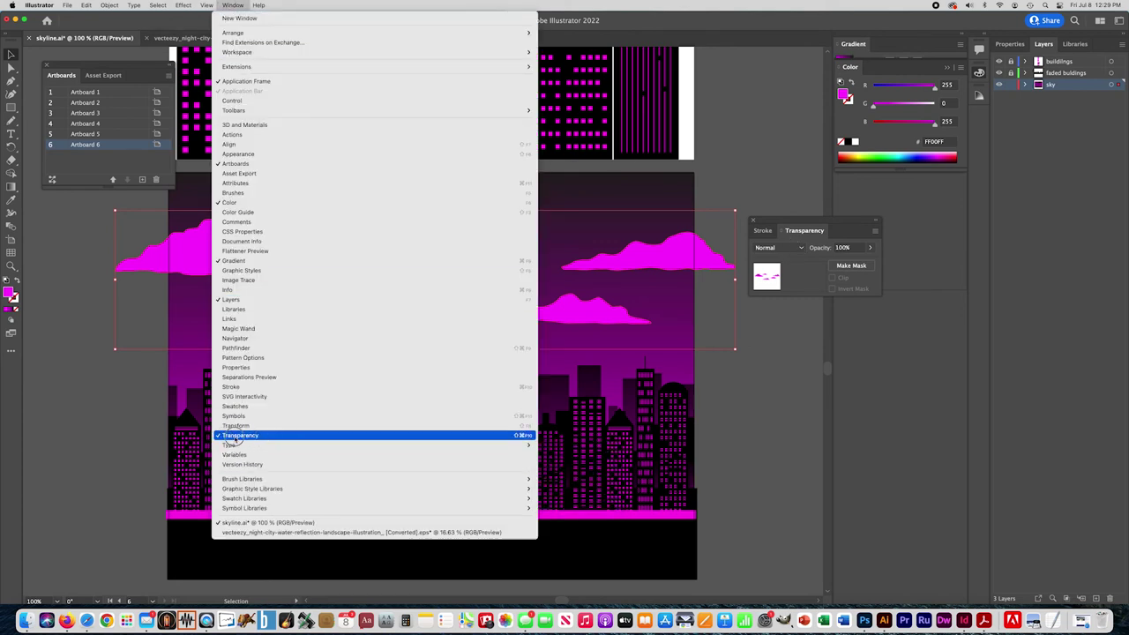
{"action": "left_click", "coordinate": [798, 197]}
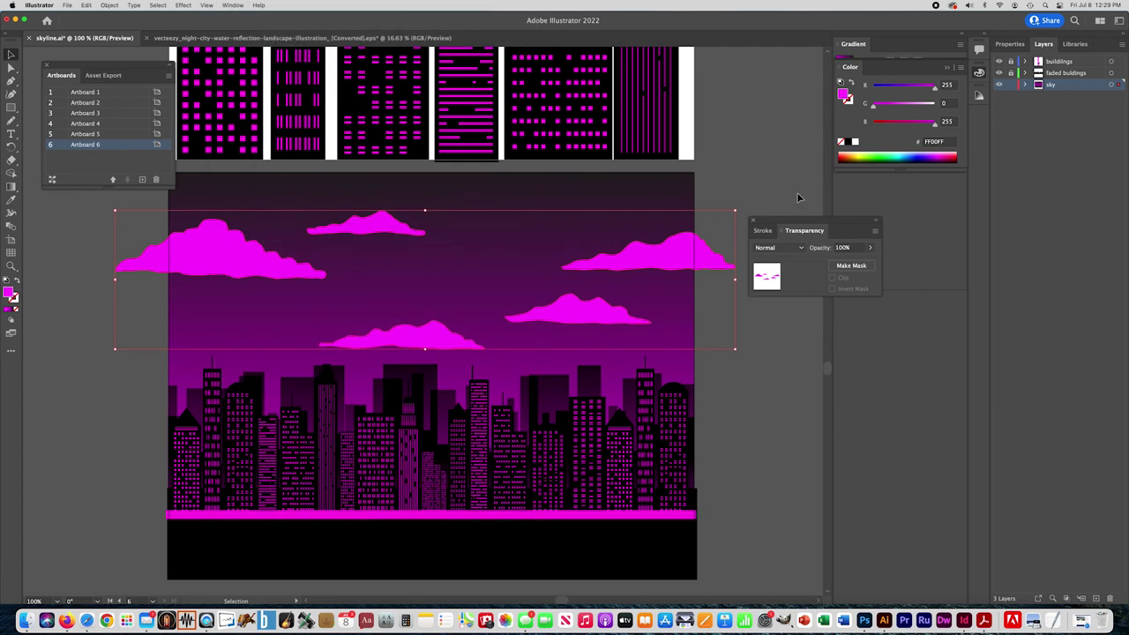
{"action": "left_click", "coordinate": [777, 248]}
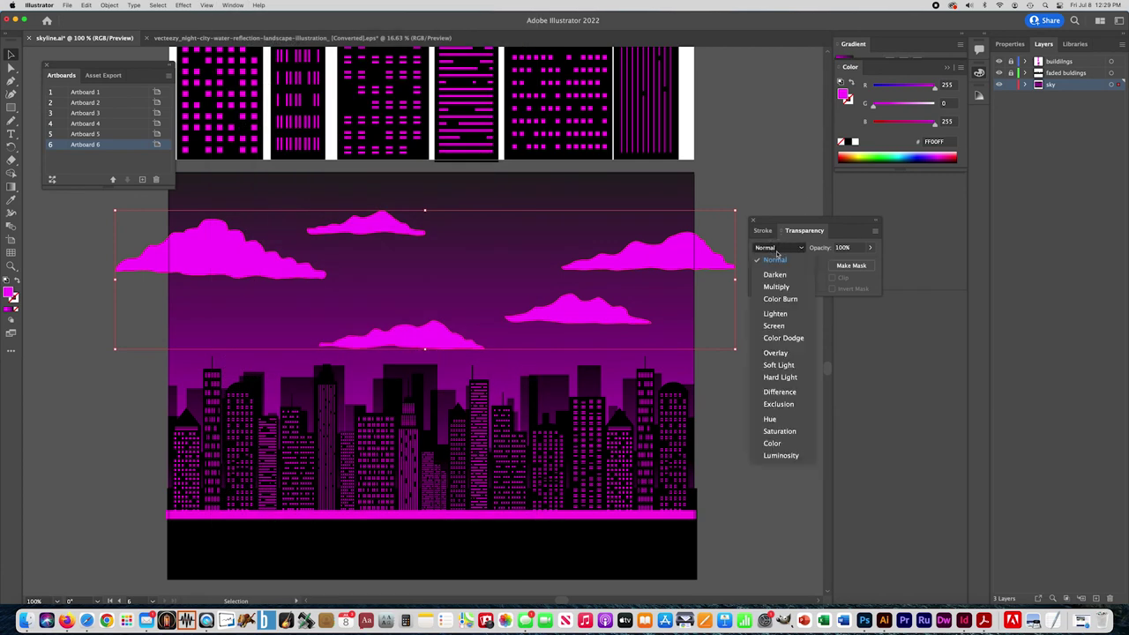
{"action": "left_click", "coordinate": [776, 353]}
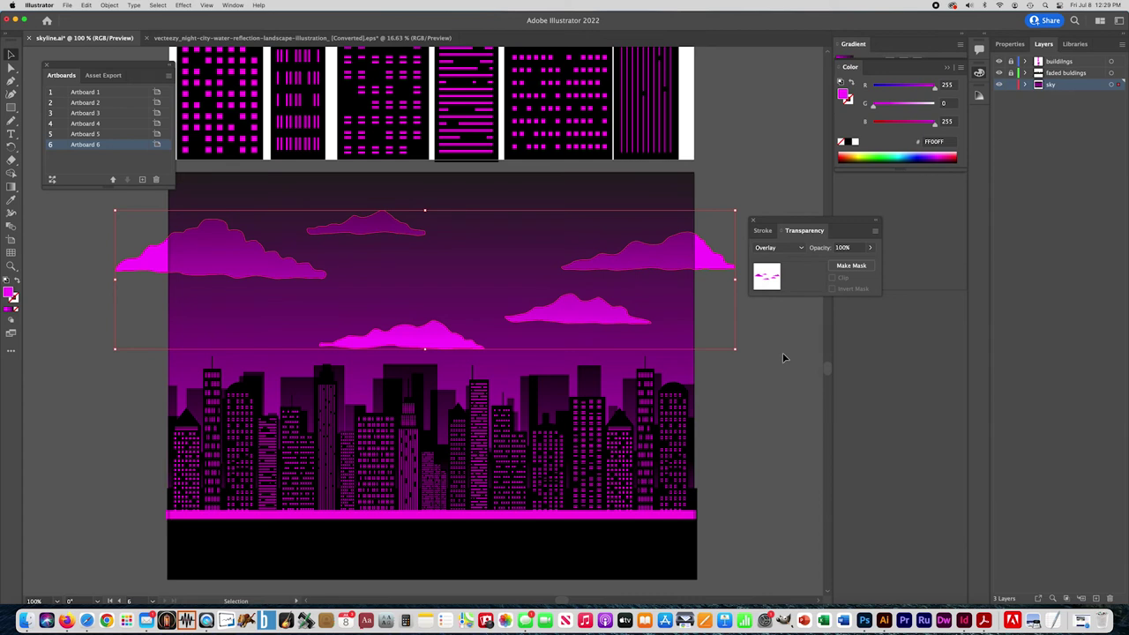
{"action": "left_click_drag", "start_coordinate": [872, 250], "coordinate": [842, 267]}
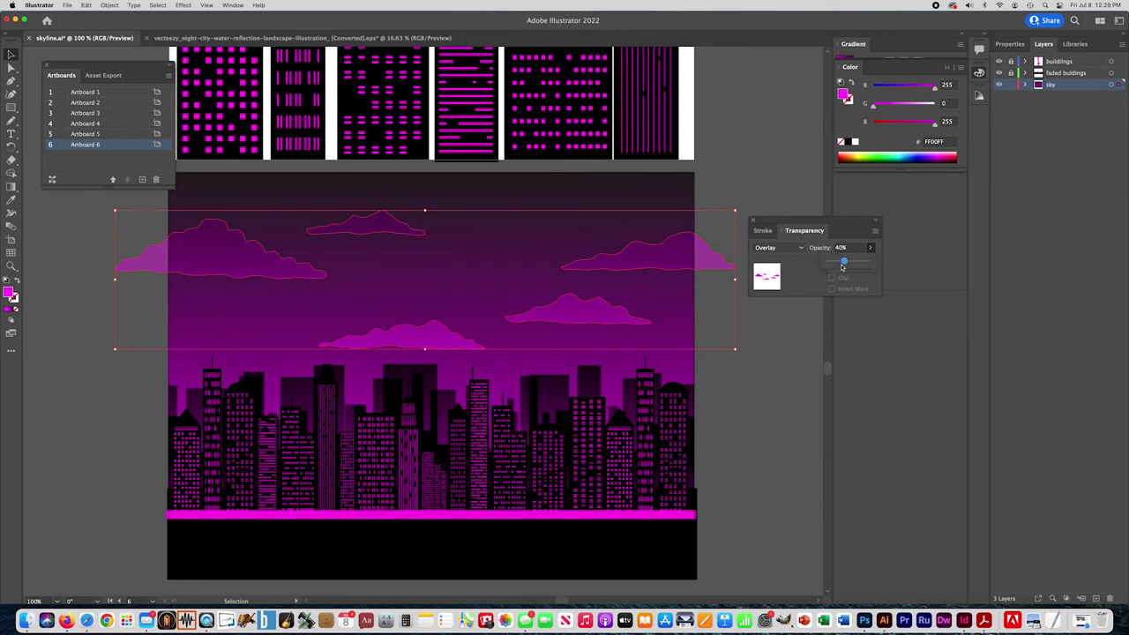
{"action": "left_click", "coordinate": [787, 345]}
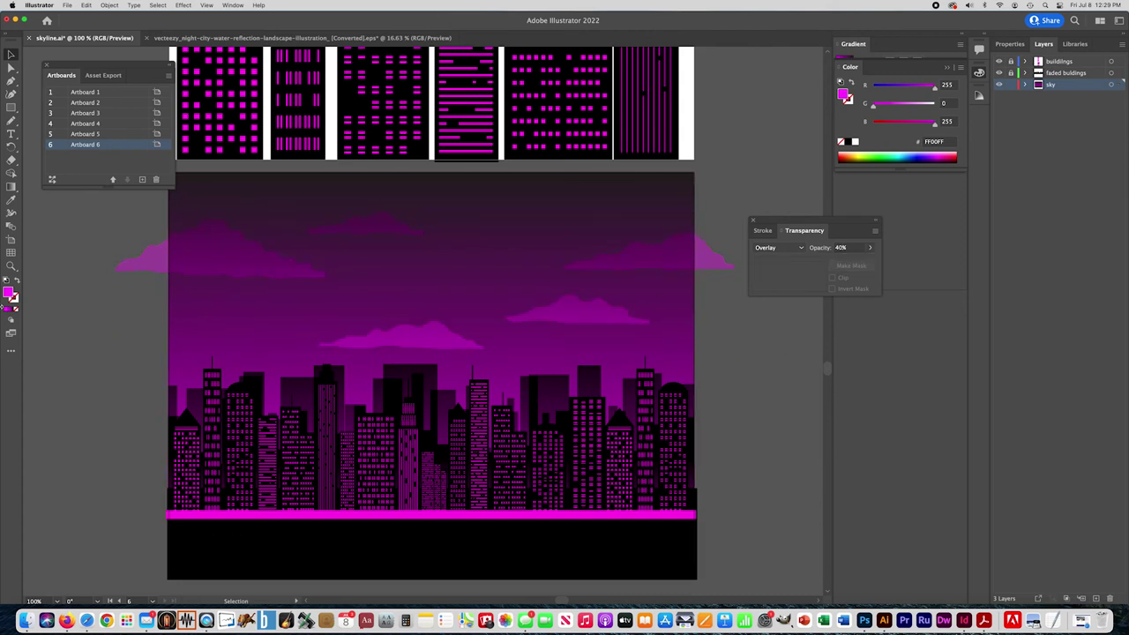
Move the low middle cloud to the left.
{"action": "left_click_drag", "start_coordinate": [409, 334], "coordinate": [298, 313]}
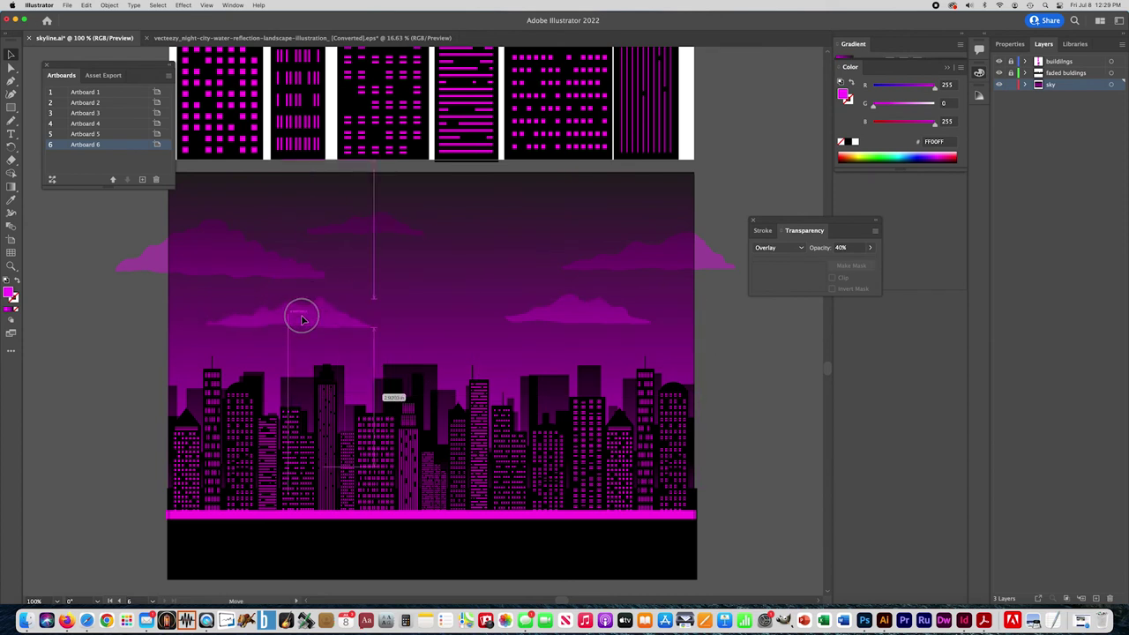
{"action": "left_click", "coordinate": [99, 361]}
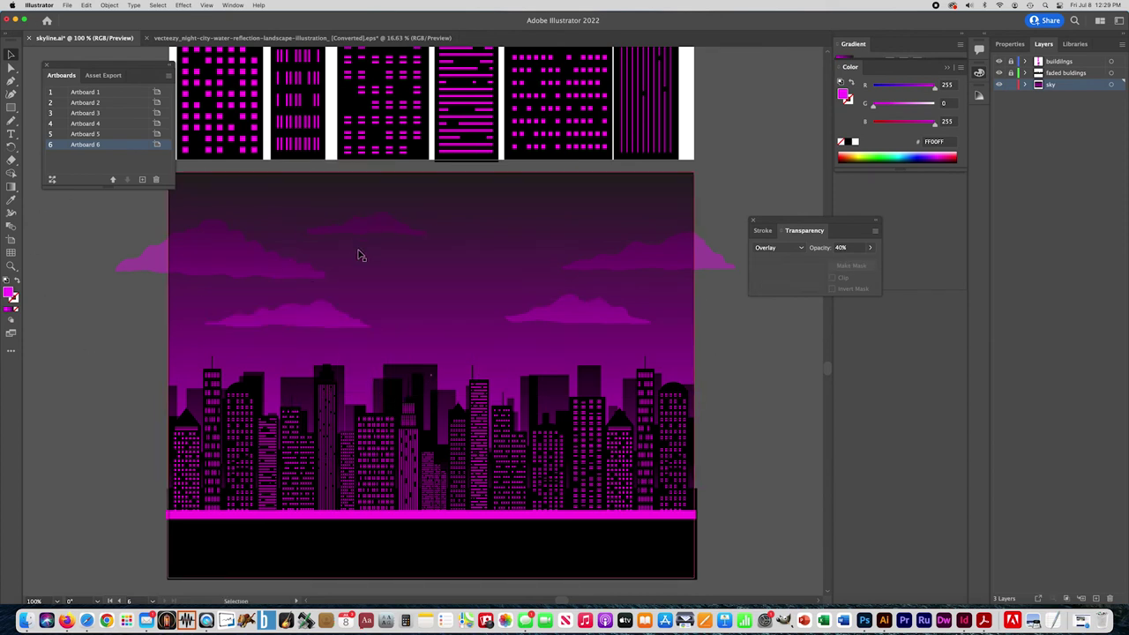
{"action": "left_click_drag", "start_coordinate": [10, 107], "coordinate": [36, 121]}
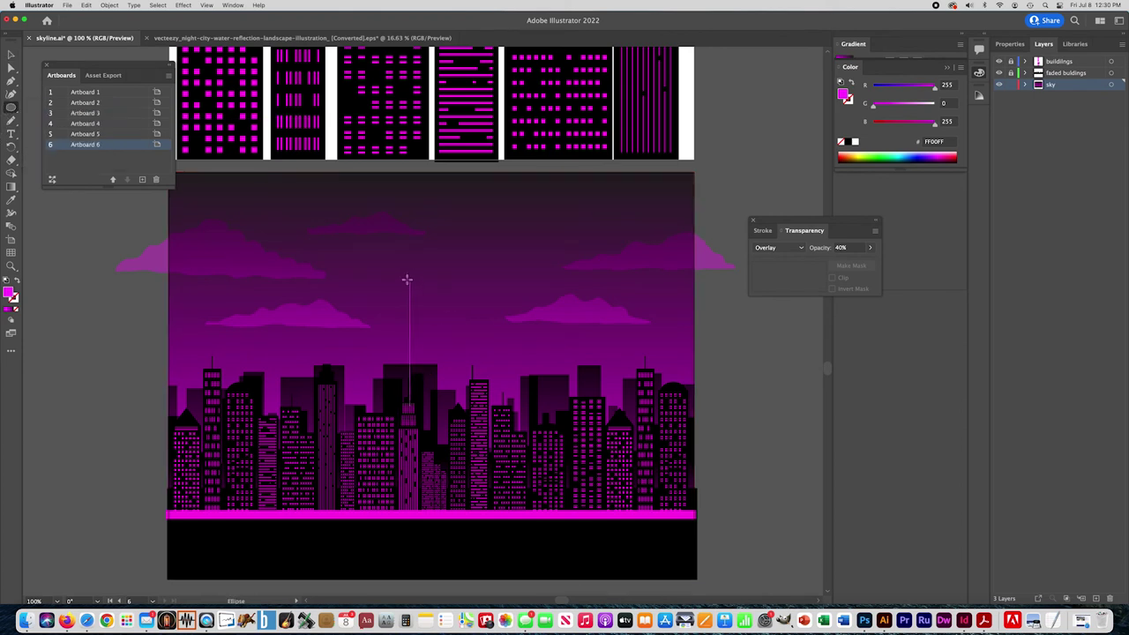
Draw a magenta sun circle above the skyline and set it to Overlay blending.
{"action": "left_click_drag", "start_coordinate": [385, 253], "coordinate": [485, 344]}
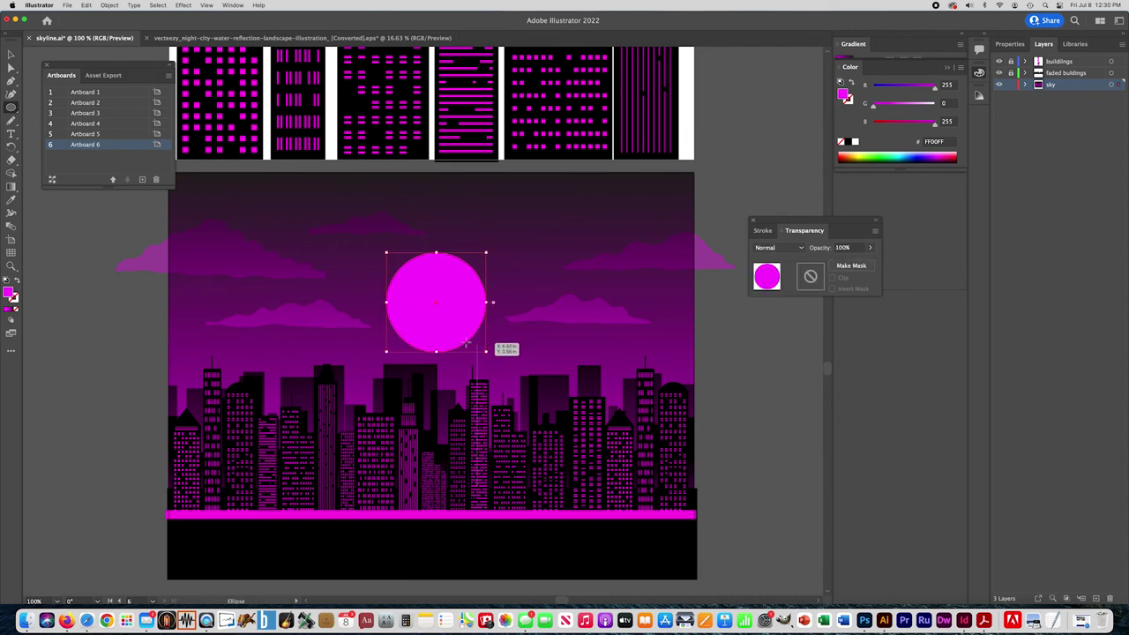
{"action": "left_click", "coordinate": [9, 53]}
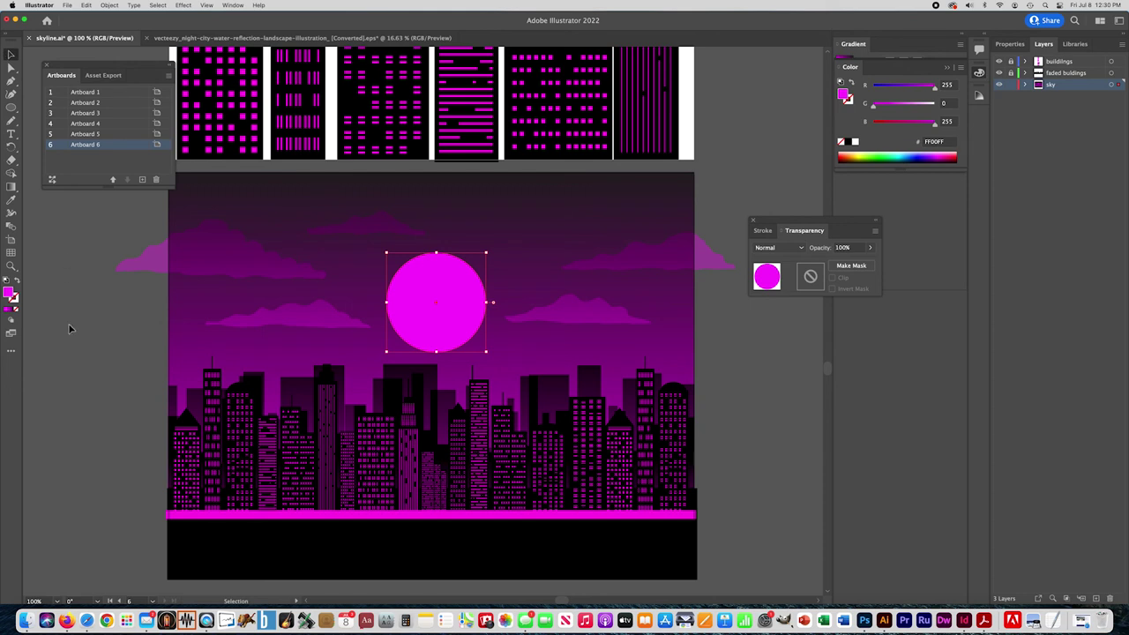
{"action": "left_click", "coordinate": [774, 248]}
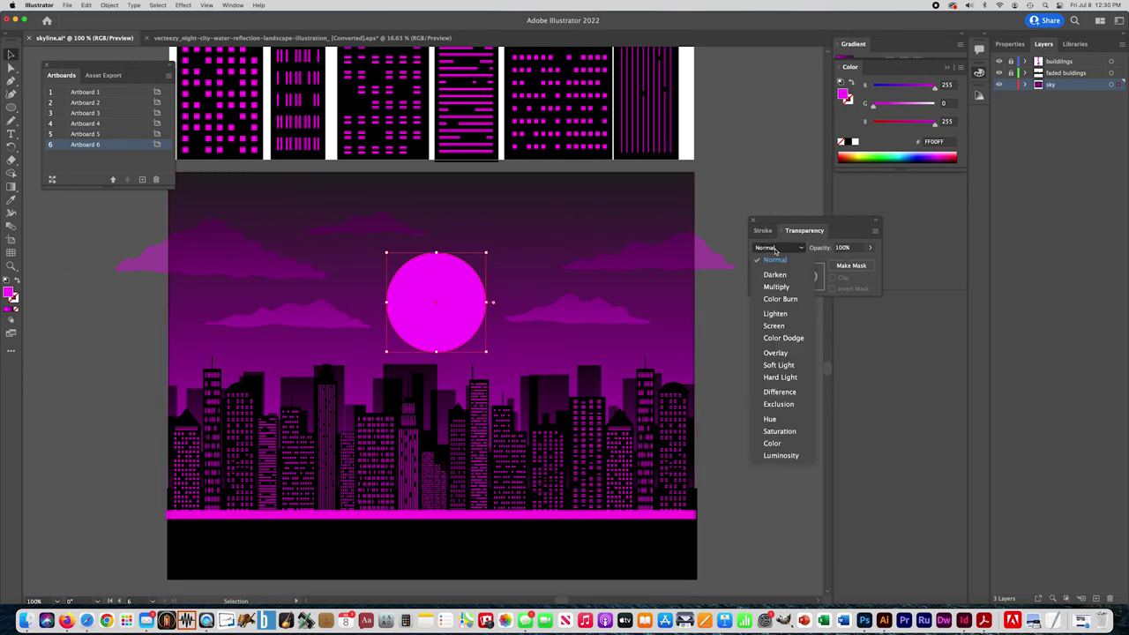
{"action": "left_click", "coordinate": [776, 353]}
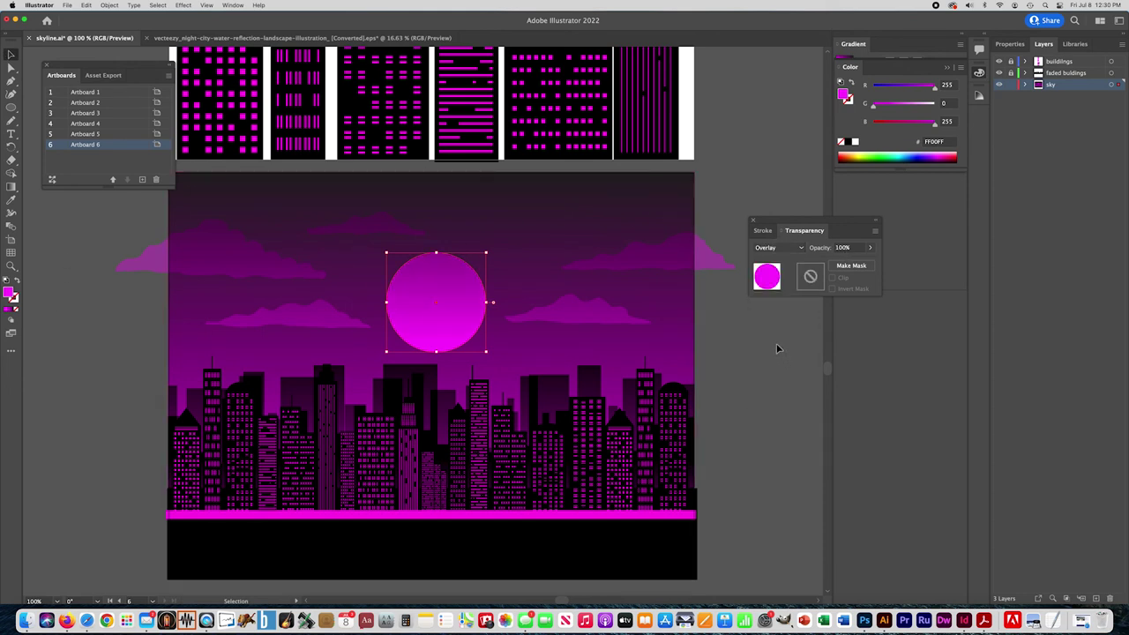
{"action": "left_click", "coordinate": [750, 316]}
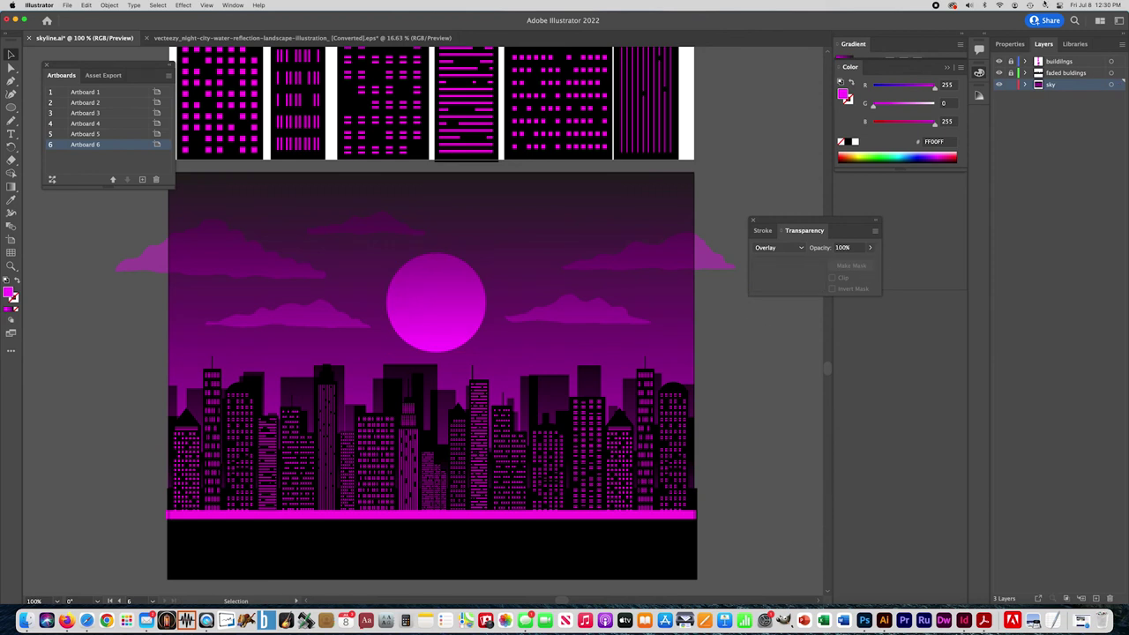
Duplicate the sun with a copy offset up and right, then select both circles.
{"action": "left_click", "coordinate": [411, 340]}
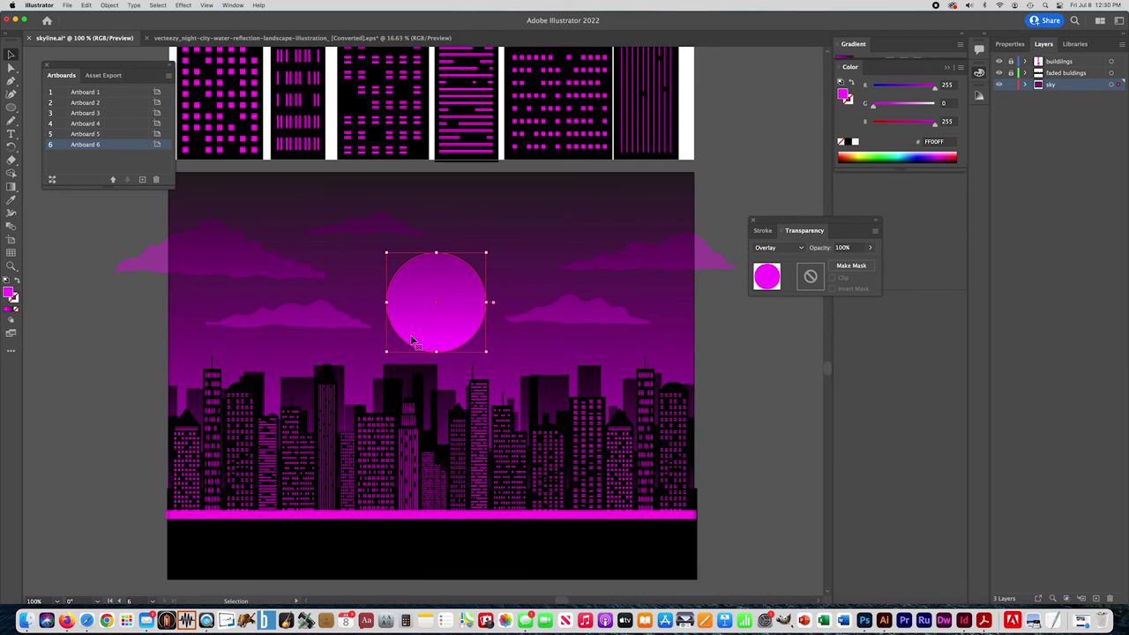
{"action": "left_click_drag", "start_coordinate": [412, 338], "coordinate": [432, 327]}
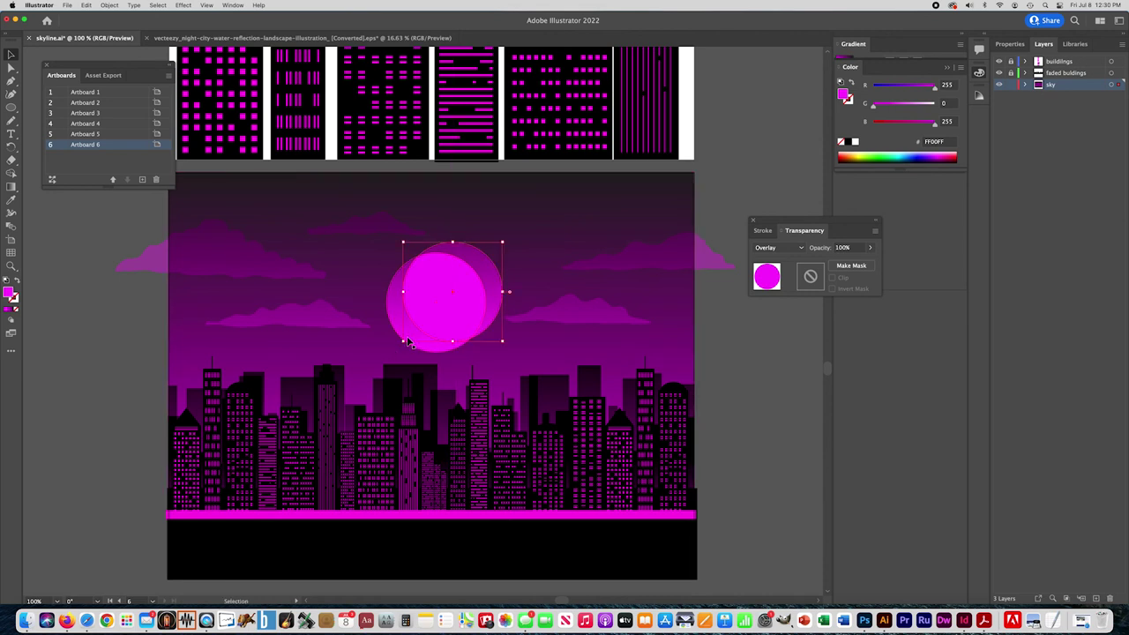
{"action": "left_click", "coordinate": [390, 319], "text": "shift"}
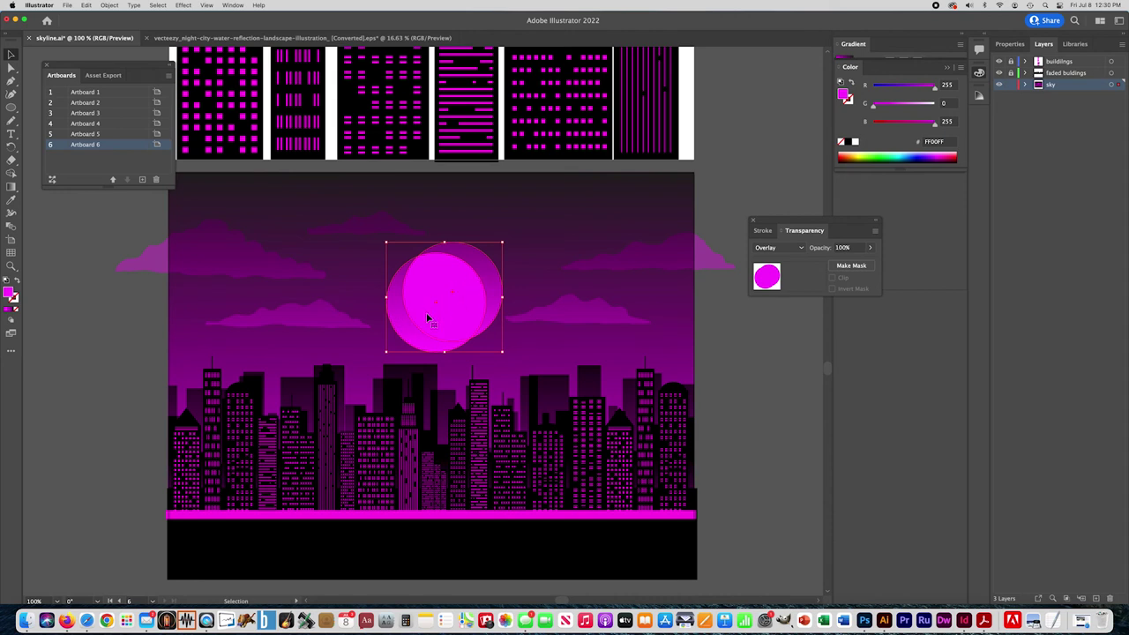
{"action": "left_click", "coordinate": [11, 173]}
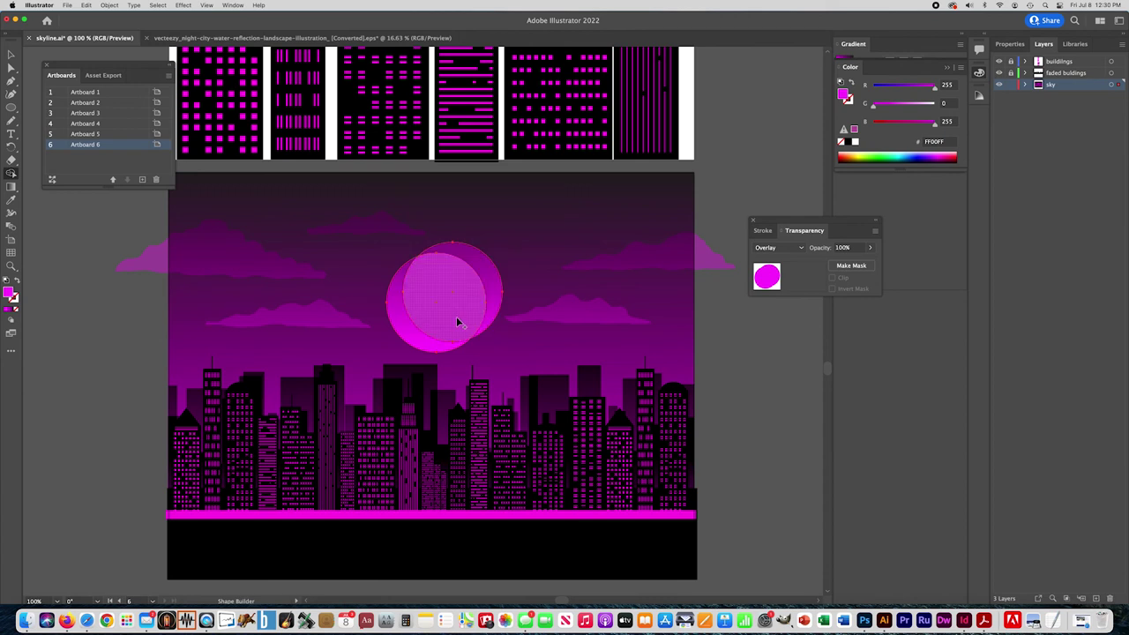
Carve the sun into a crescent with the Shape Builder and move it slightly upward.
{"action": "left_click", "coordinate": [456, 319], "text": "alt"}
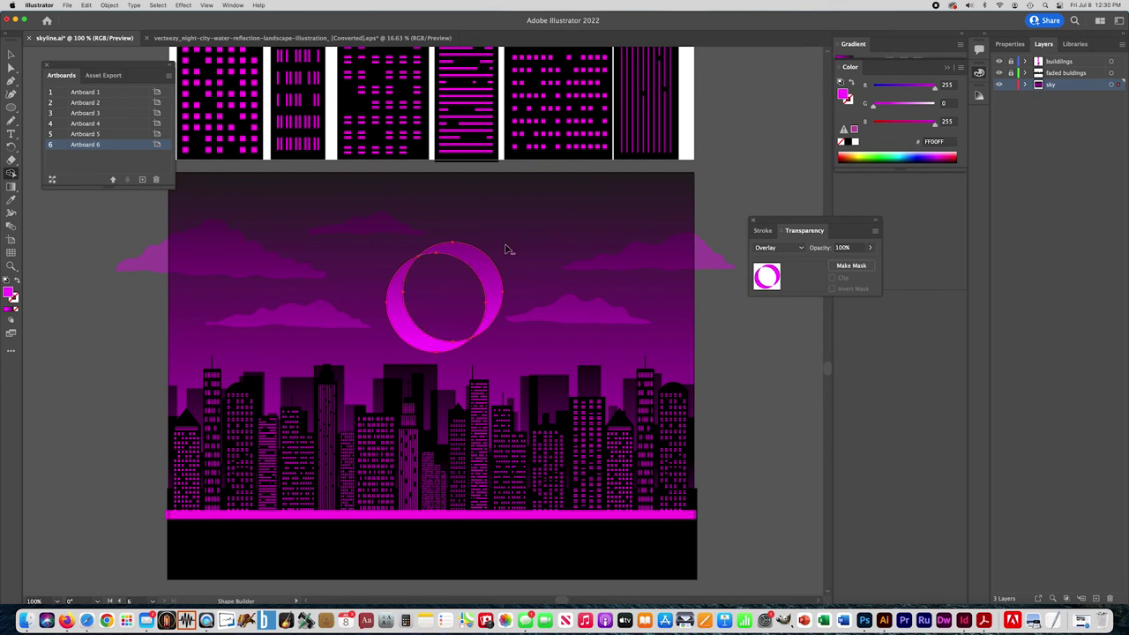
{"action": "left_click", "coordinate": [482, 268], "text": "alt"}
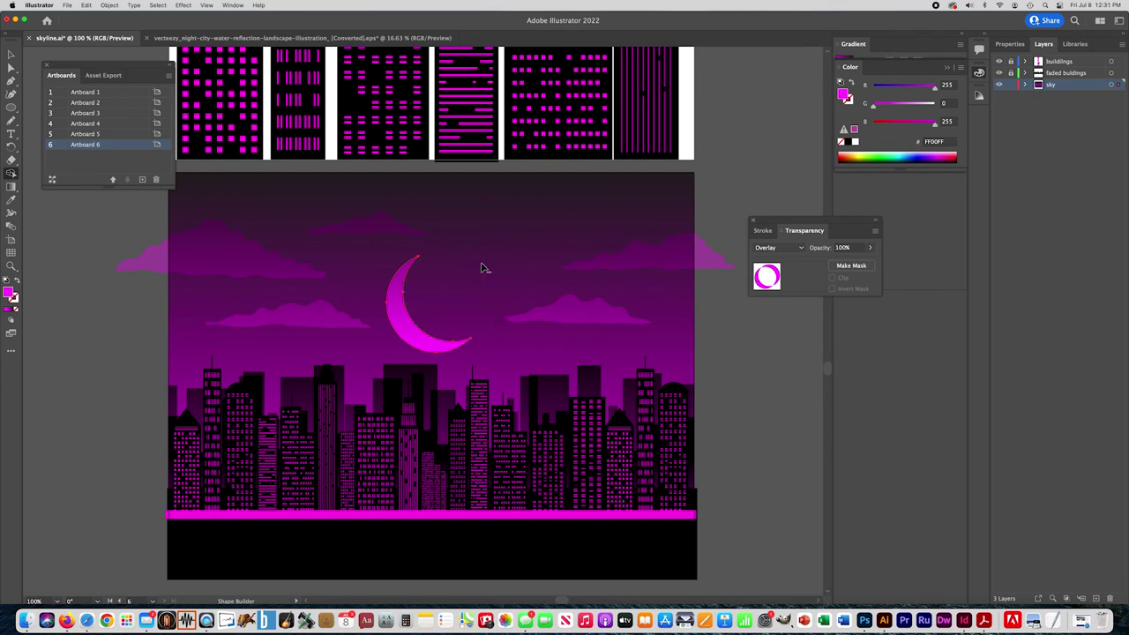
{"action": "left_click", "coordinate": [11, 55]}
{"action": "left_click", "coordinate": [70, 231]}
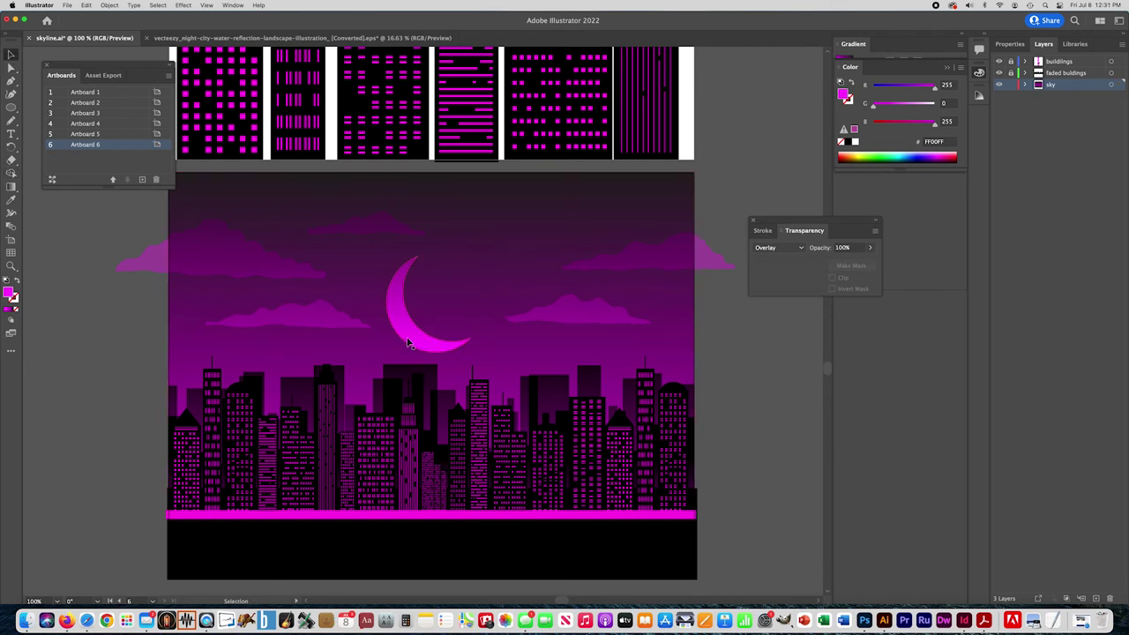
{"action": "left_click_drag", "start_coordinate": [423, 346], "coordinate": [424, 336]}
{"action": "left_click", "coordinate": [92, 384]}
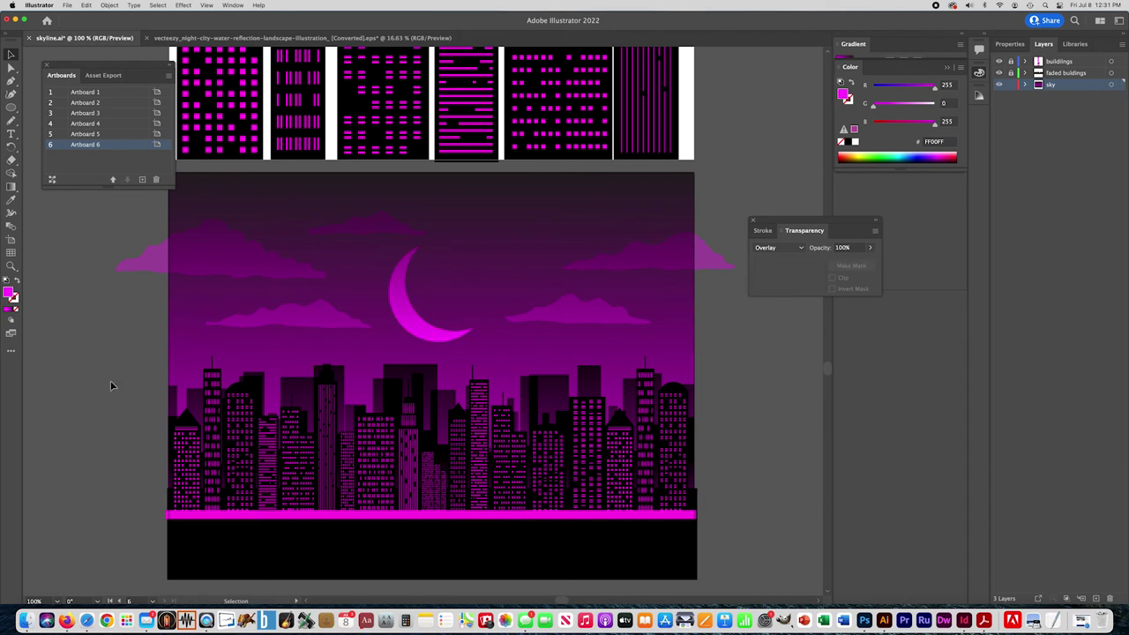
Undo back to the full sun circle and nudge it slightly up and right.
{"action": "key", "text": "super+z"}
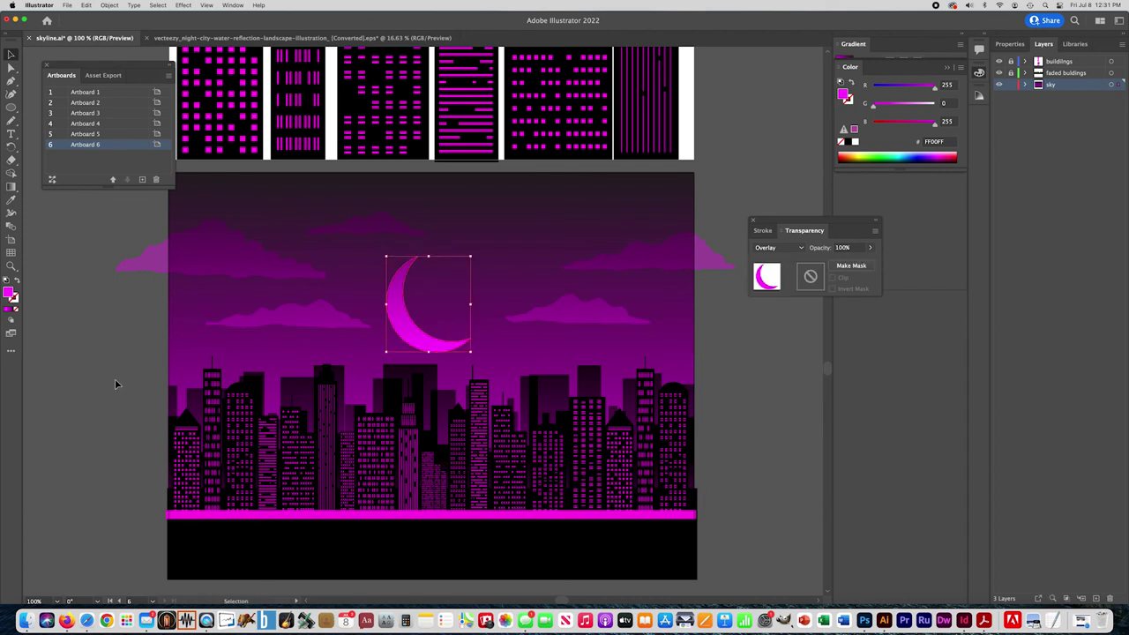
{"action": "key", "text": "super+z"}
{"action": "key", "text": "super+z"}
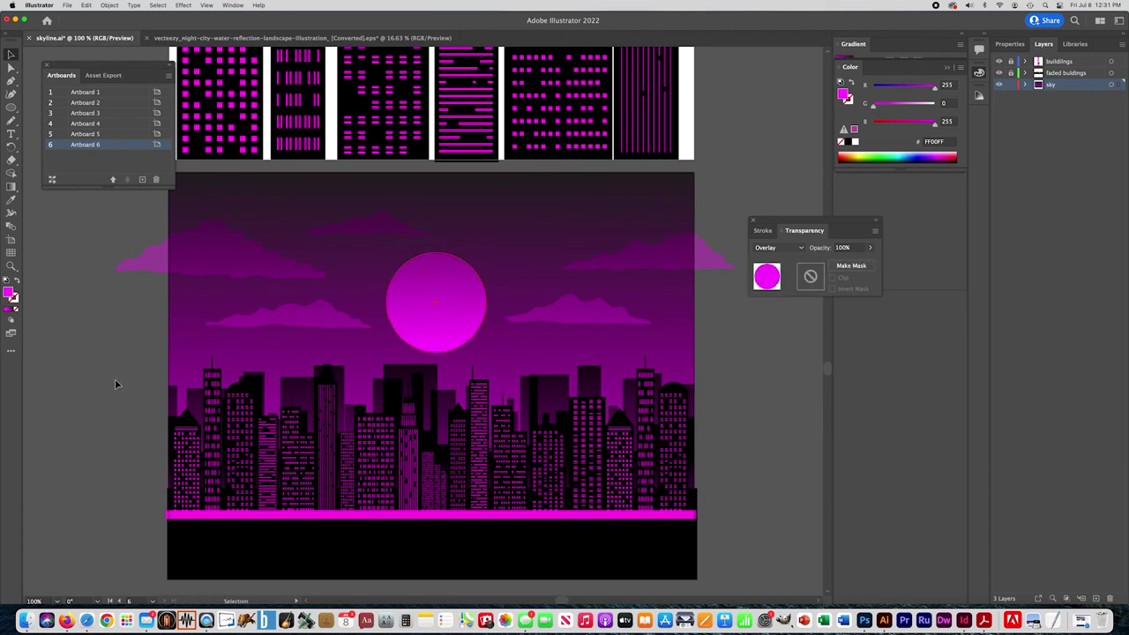
{"action": "left_click_drag", "start_coordinate": [416, 313], "coordinate": [420, 309]}
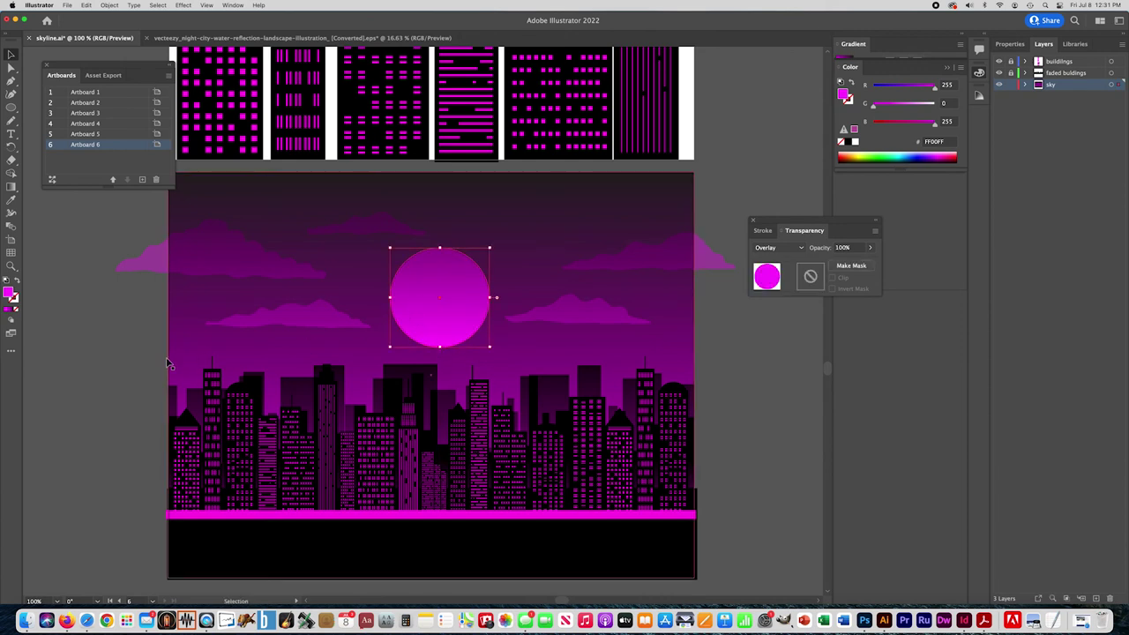
{"action": "left_click", "coordinate": [123, 360]}
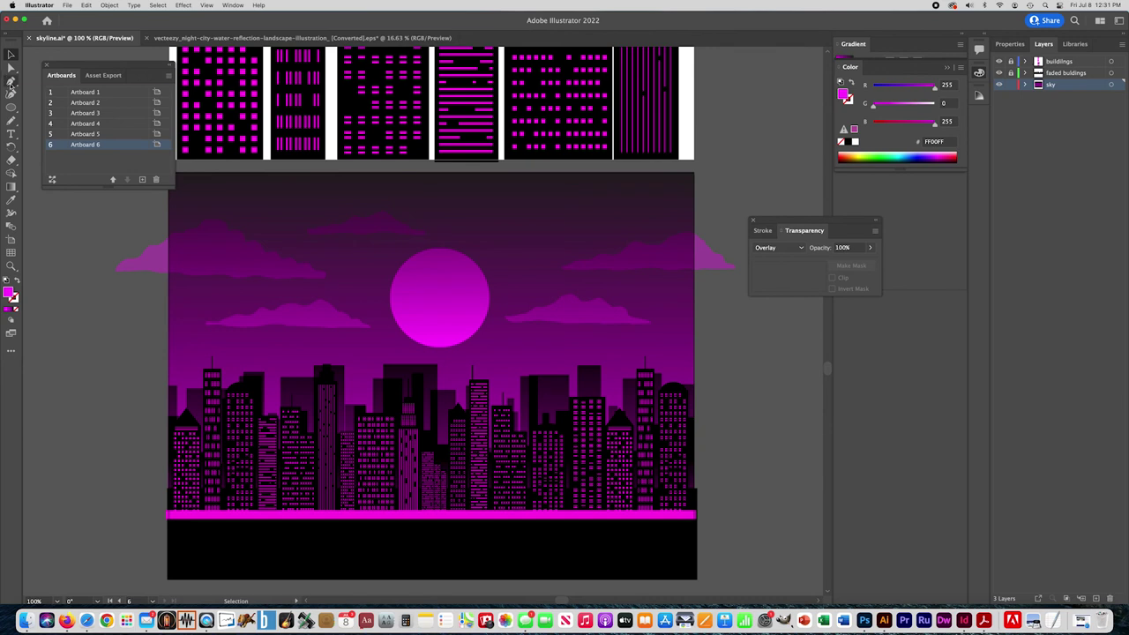
Draw a gradient-filled triangular beam from the buildings to the artboard's top edge.
{"action": "left_click", "coordinate": [10, 81]}
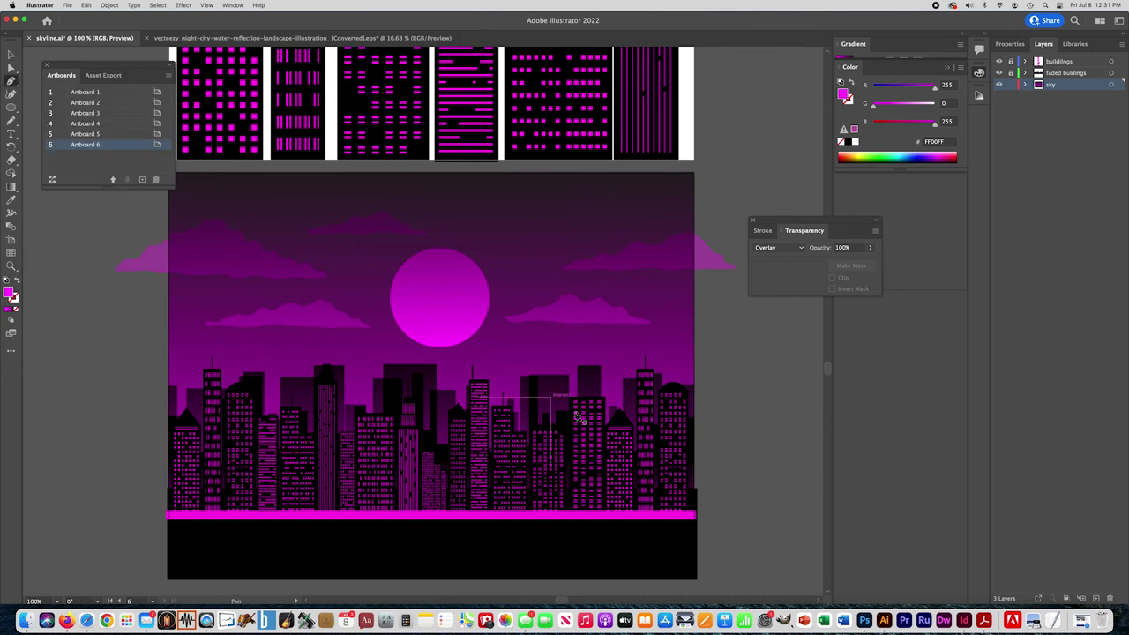
{"action": "left_click", "coordinate": [520, 447]}
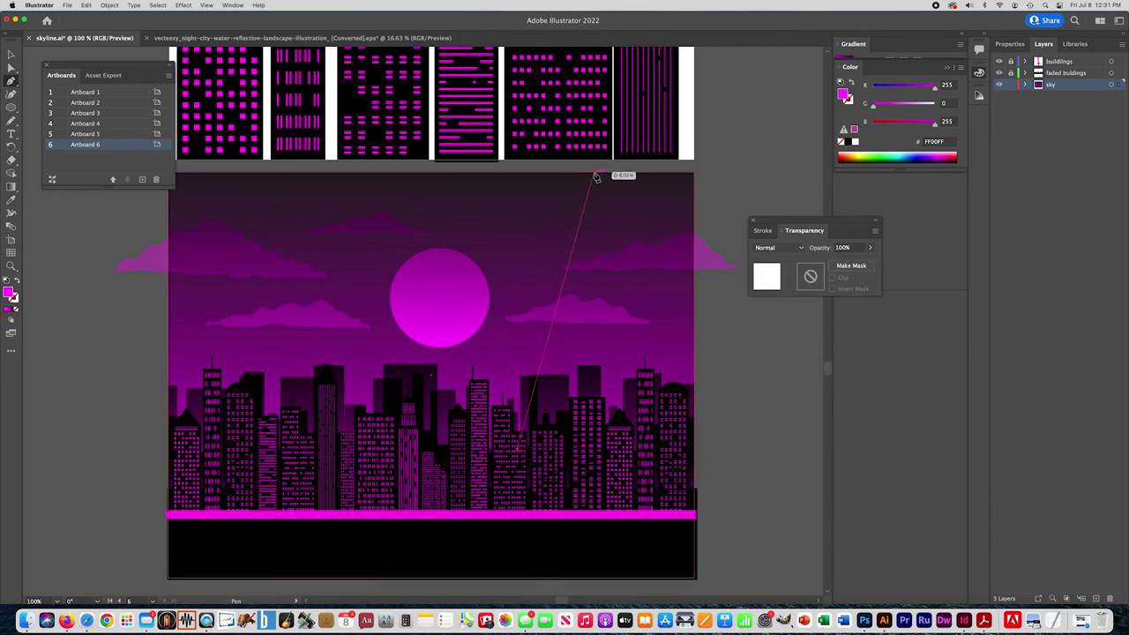
{"action": "left_click", "coordinate": [595, 173]}
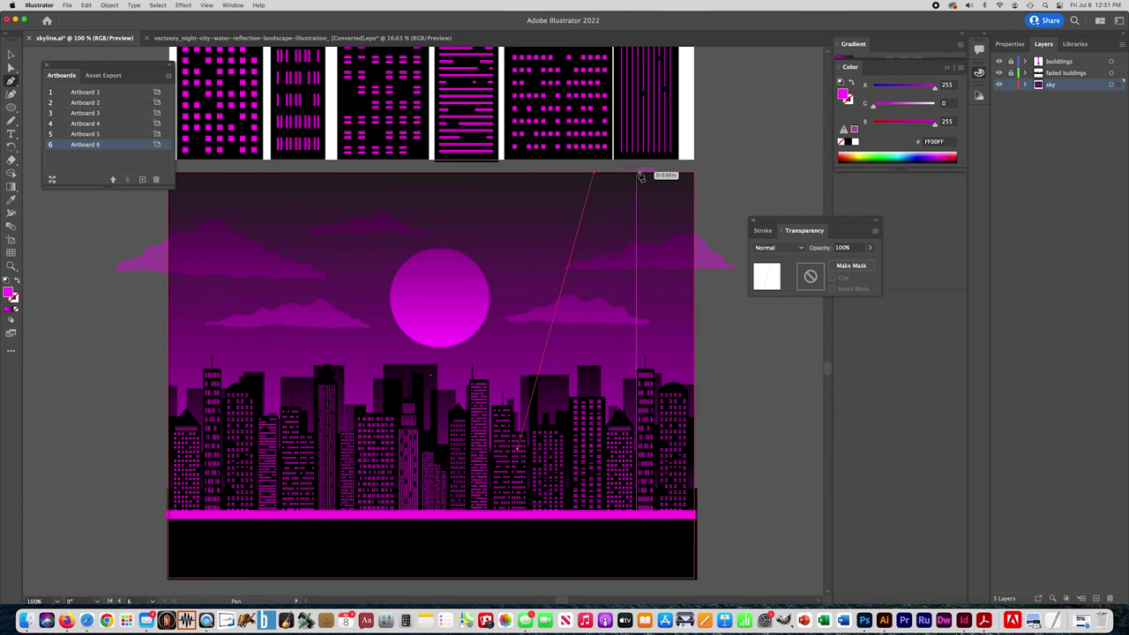
{"action": "left_click", "coordinate": [647, 174]}
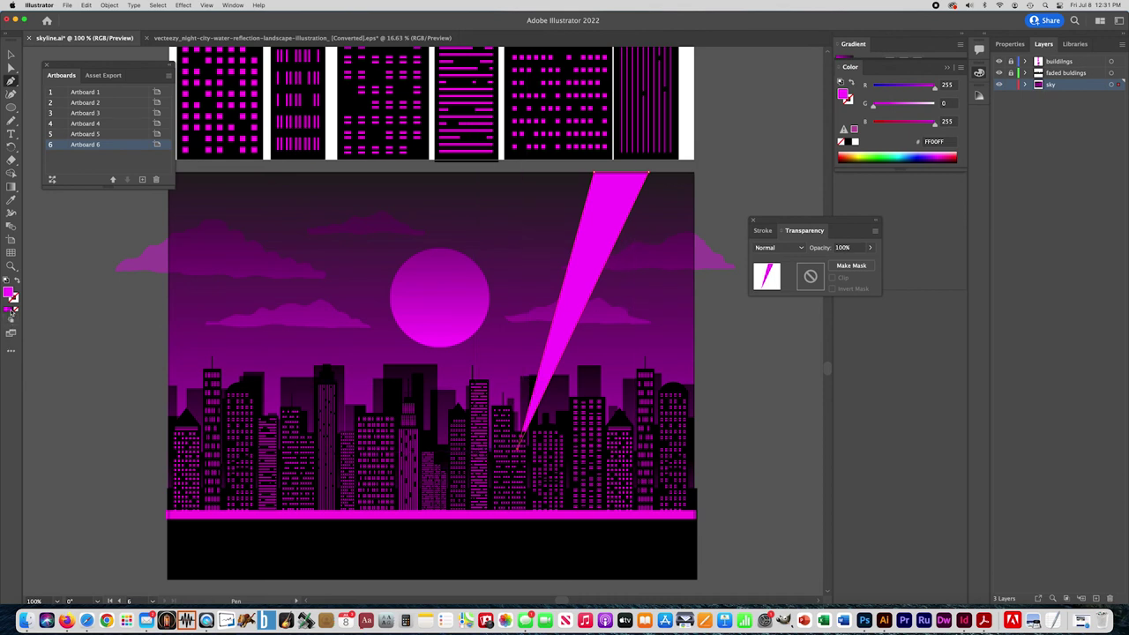
{"action": "left_click", "coordinate": [12, 310]}
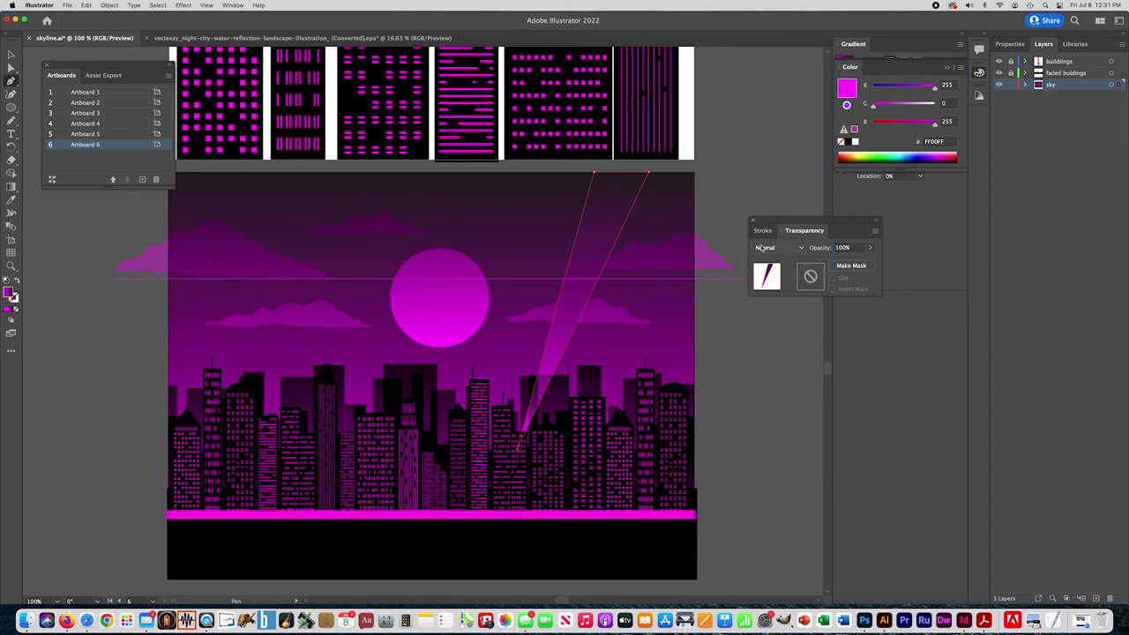
Set the beam's blend mode to Lighten and move it toward the artboard's right edge.
{"action": "left_click", "coordinate": [766, 248]}
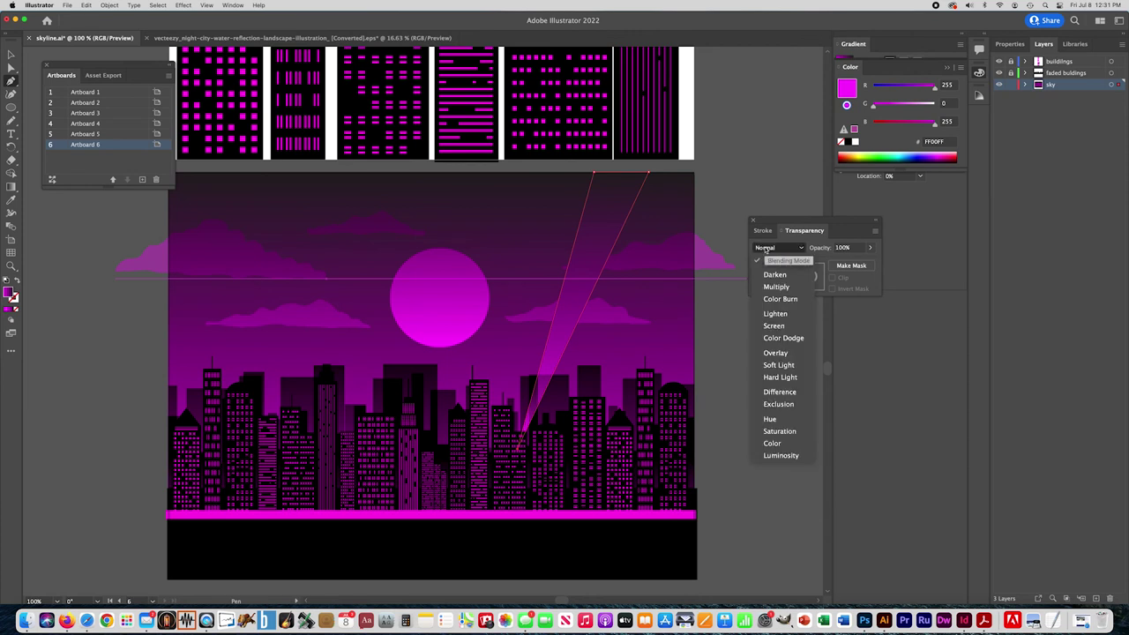
{"action": "left_click", "coordinate": [774, 314]}
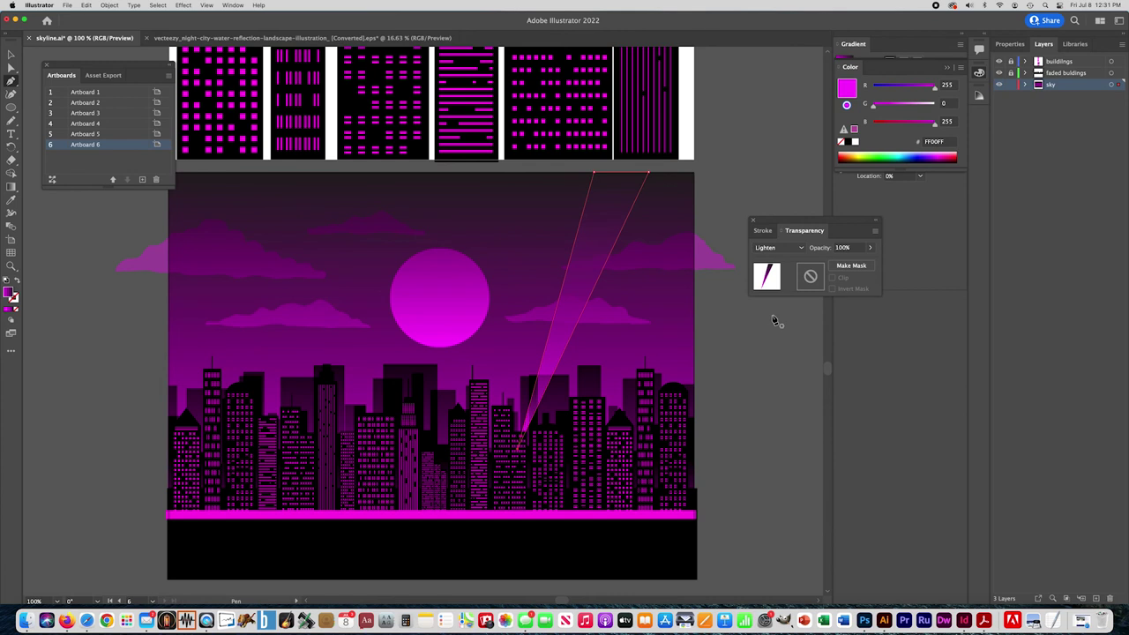
{"action": "left_click", "coordinate": [10, 55]}
{"action": "left_click", "coordinate": [89, 274]}
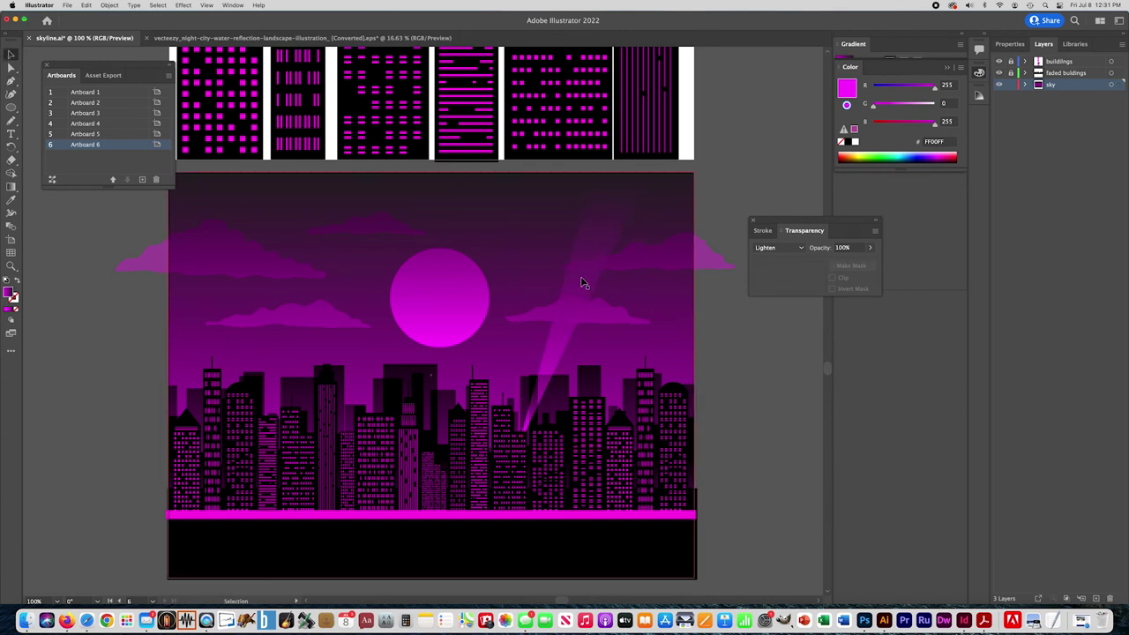
{"action": "left_click_drag", "start_coordinate": [594, 273], "coordinate": [556, 333]}
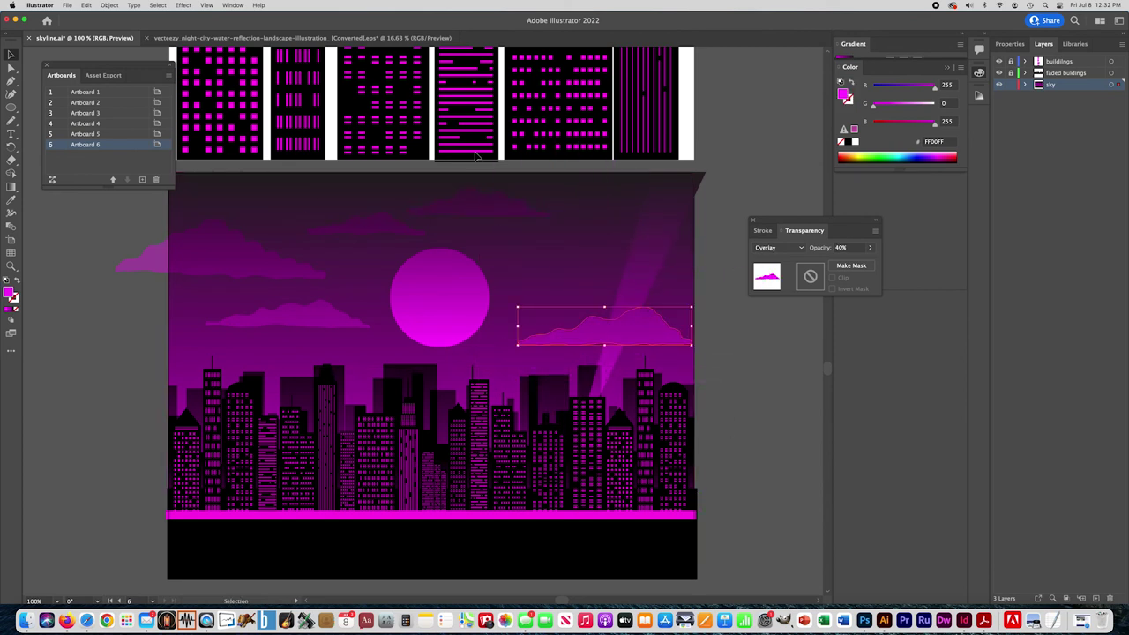
Undo and redo the cloud's move so it stays beside the moon.
{"action": "key", "text": "super+z"}
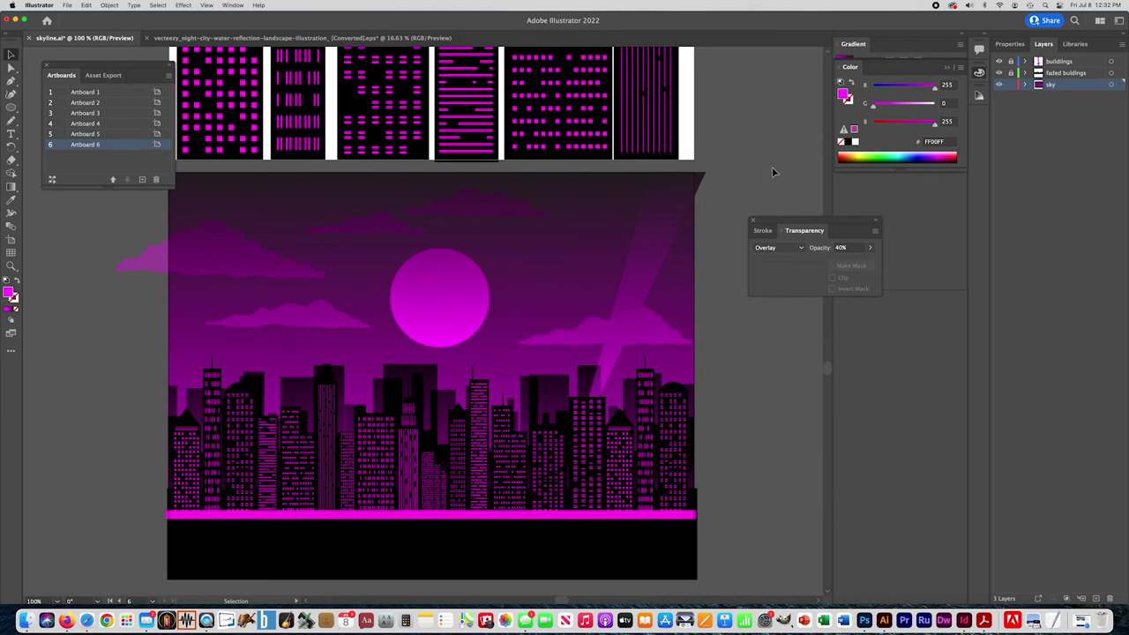
{"action": "key", "text": "super+shift+z"}
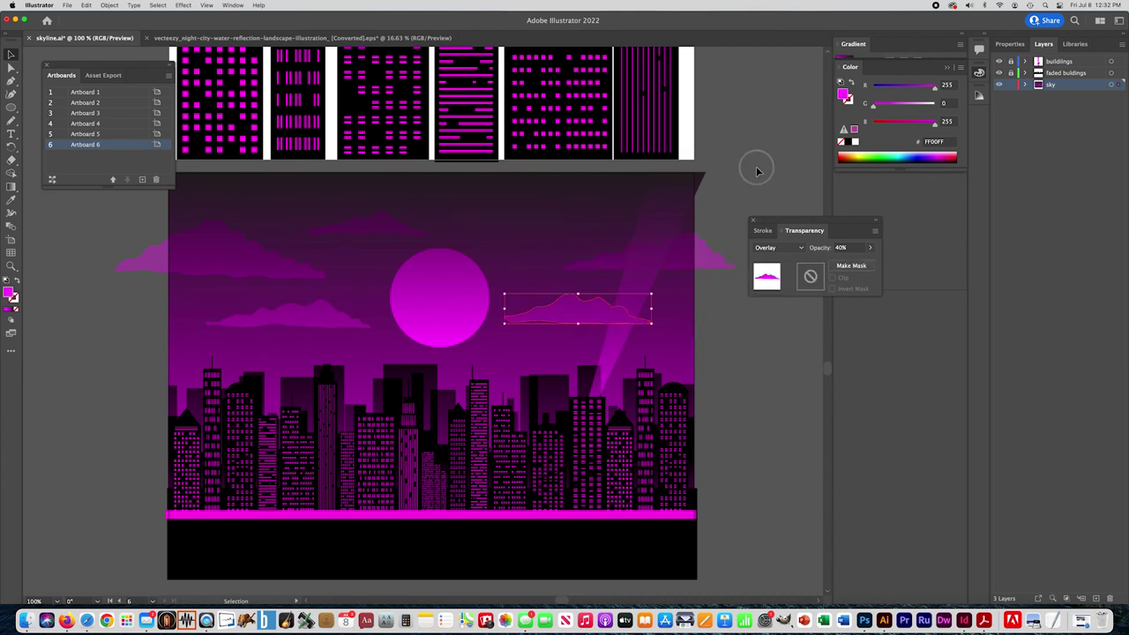
{"action": "left_click", "coordinate": [756, 171]}
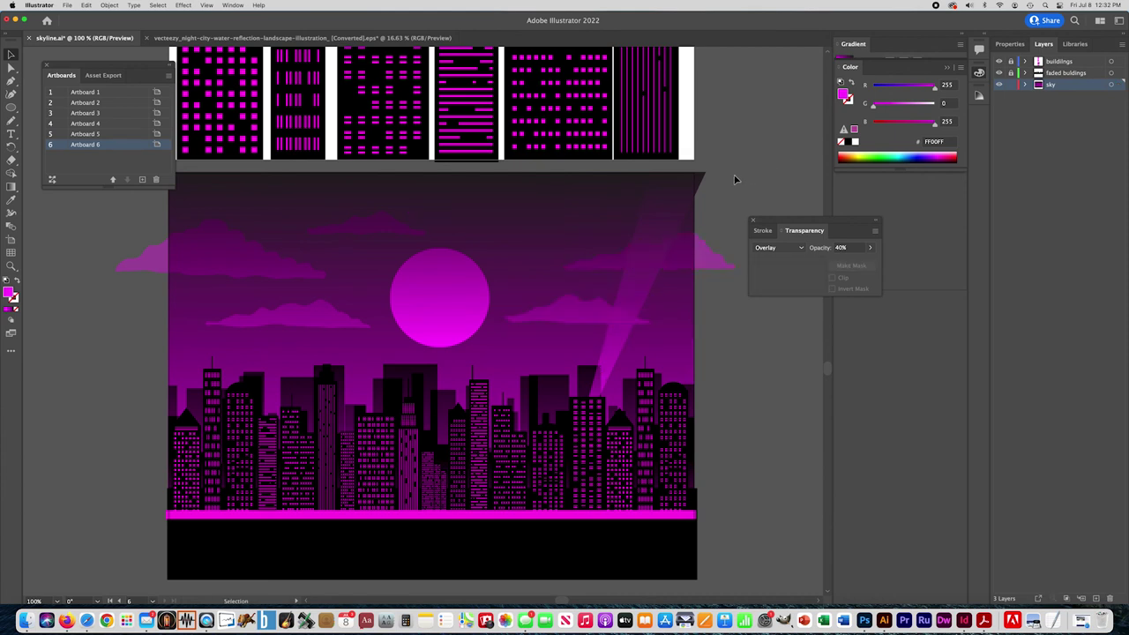
Lower the light beam's opacity to 55%.
{"action": "left_click", "coordinate": [696, 183]}
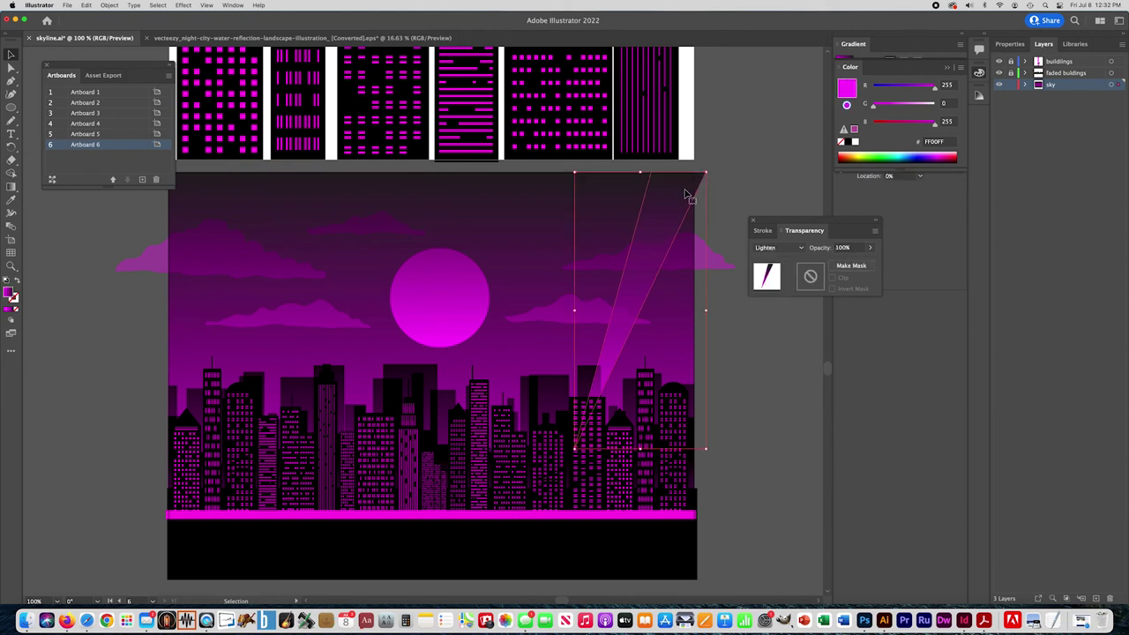
{"action": "left_click", "coordinate": [869, 248]}
{"action": "left_click_drag", "start_coordinate": [859, 262], "coordinate": [846, 267]}
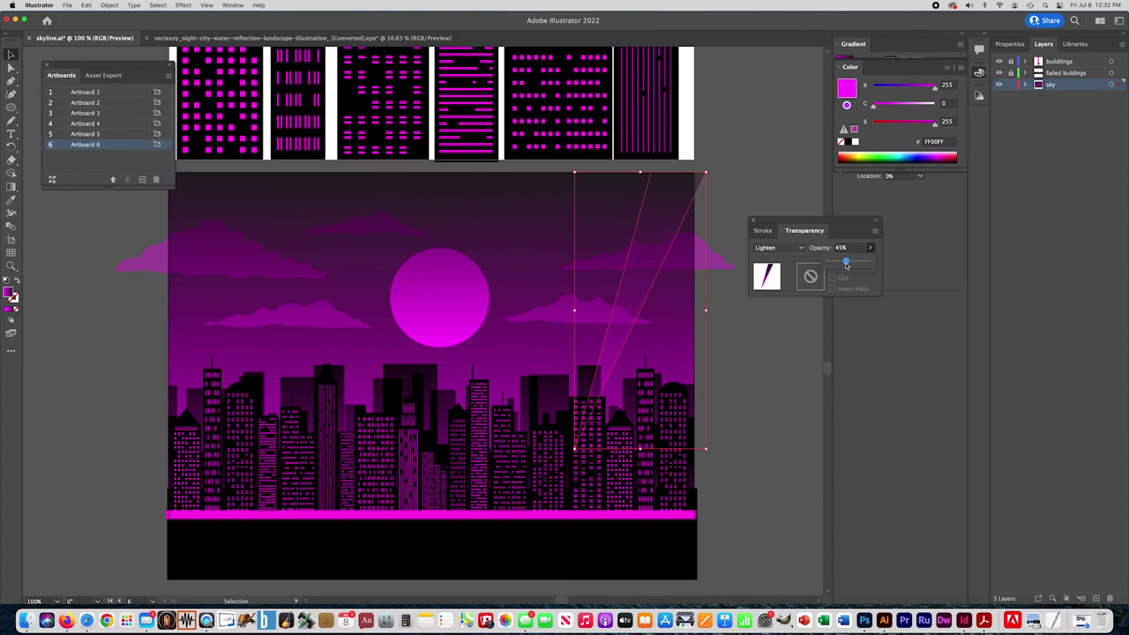
{"action": "left_click", "coordinate": [774, 192]}
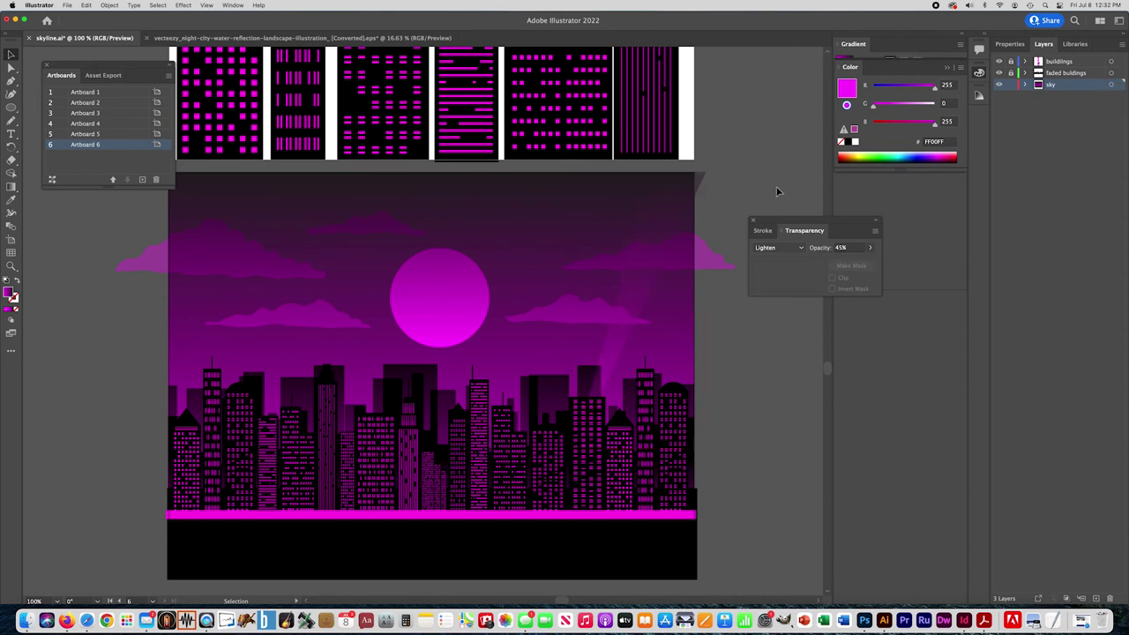
Move a beam over the moon, flipping it horizontally and narrowing it.
{"action": "left_click", "coordinate": [647, 287]}
{"action": "left_click_drag", "start_coordinate": [647, 287], "coordinate": [429, 298]}
{"action": "left_click_drag", "start_coordinate": [490, 323], "coordinate": [558, 256]}
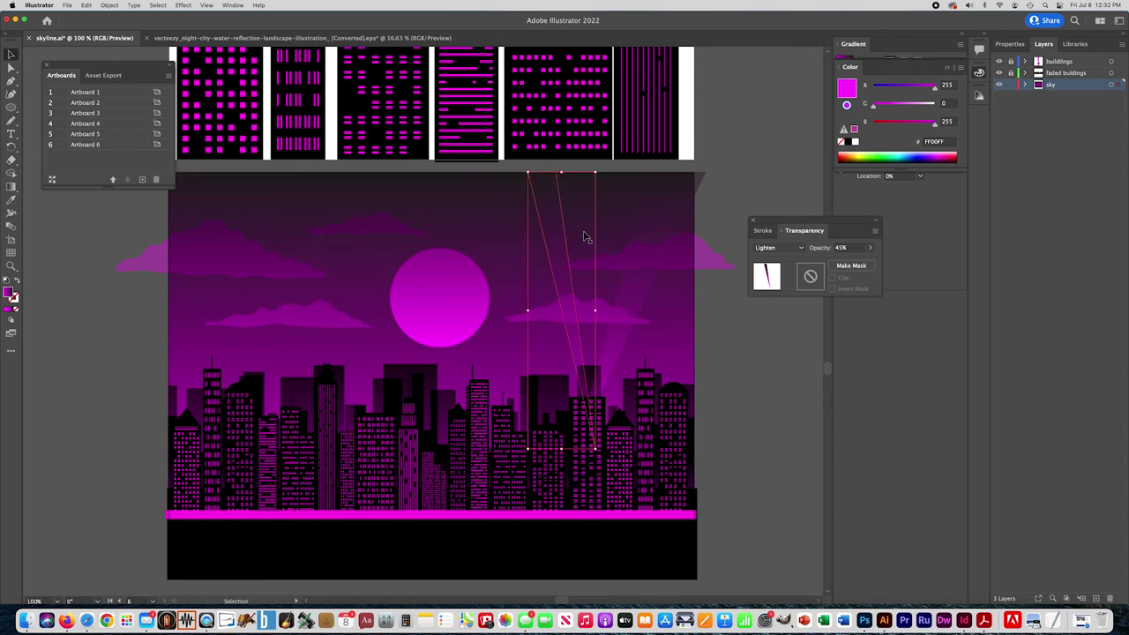
{"action": "left_click", "coordinate": [723, 148]}
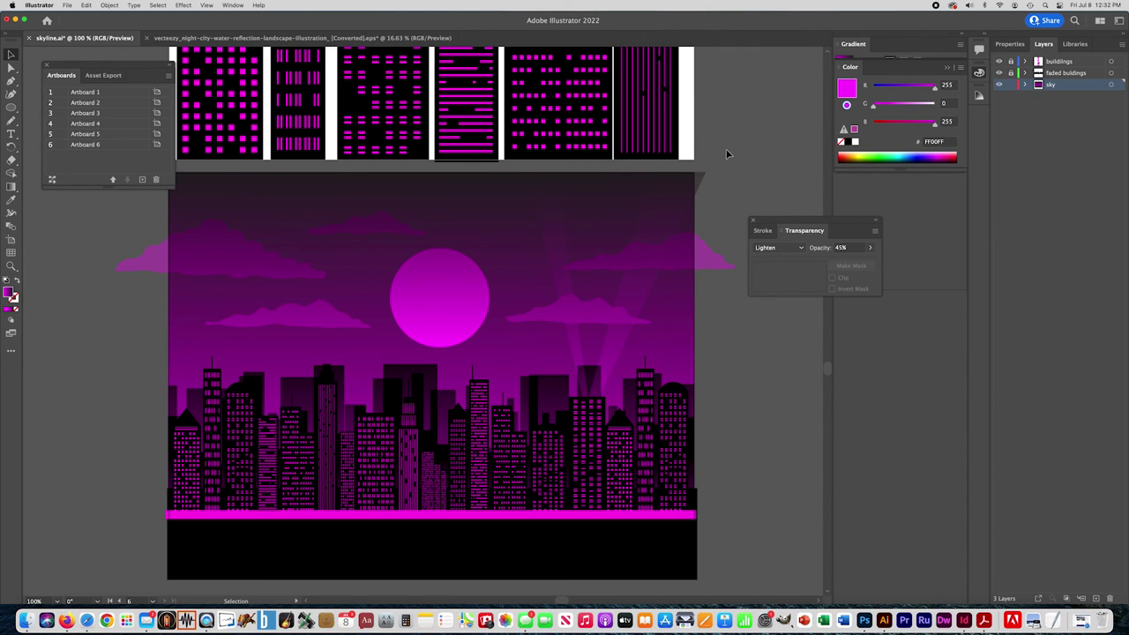
Set the fill colour to white FFFFFF.
{"action": "double_click", "coordinate": [8, 293]}
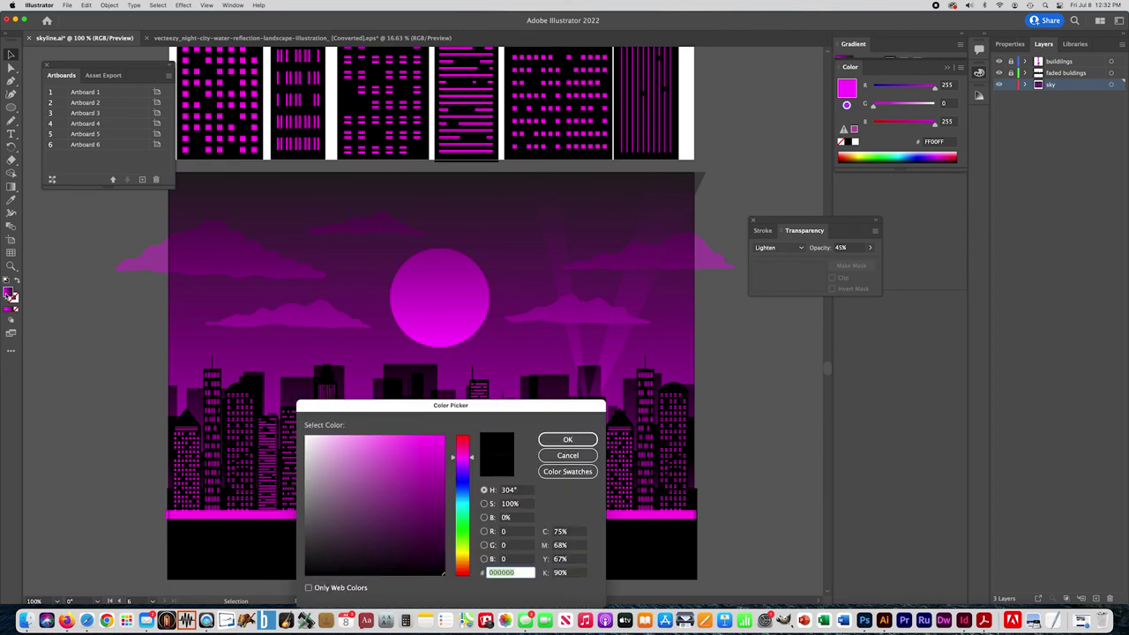
{"action": "type", "text": "FFFFFF"}
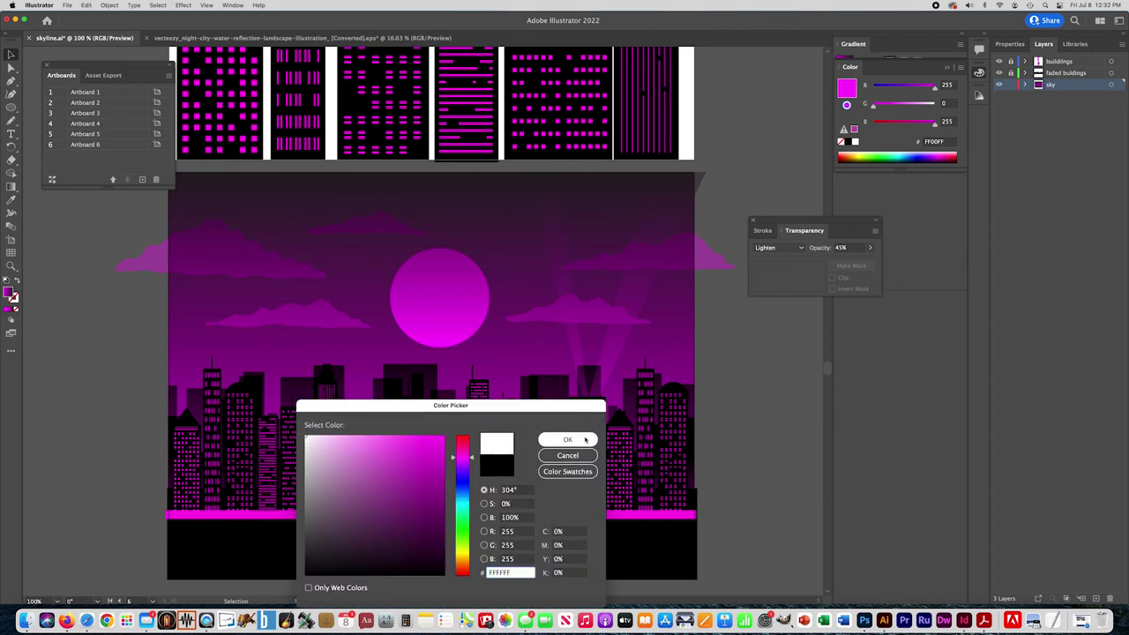
{"action": "left_click", "coordinate": [567, 439]}
Dab small white stars across the sky with the Paintbrush Tool.
{"action": "left_click", "coordinate": [13, 126]}
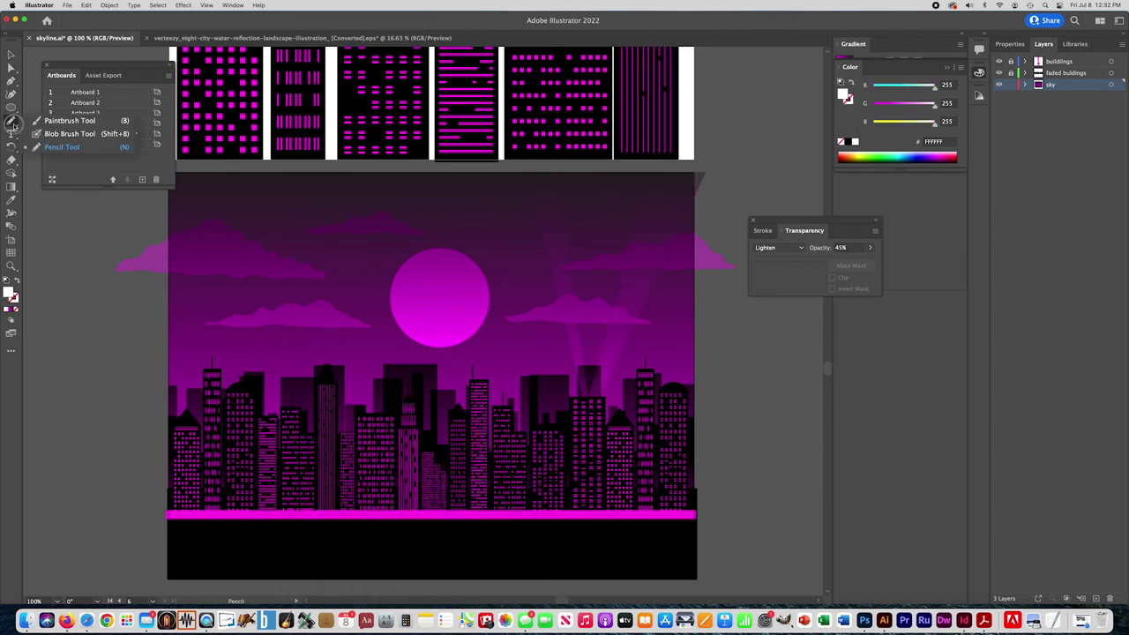
{"action": "left_click", "coordinate": [61, 121]}
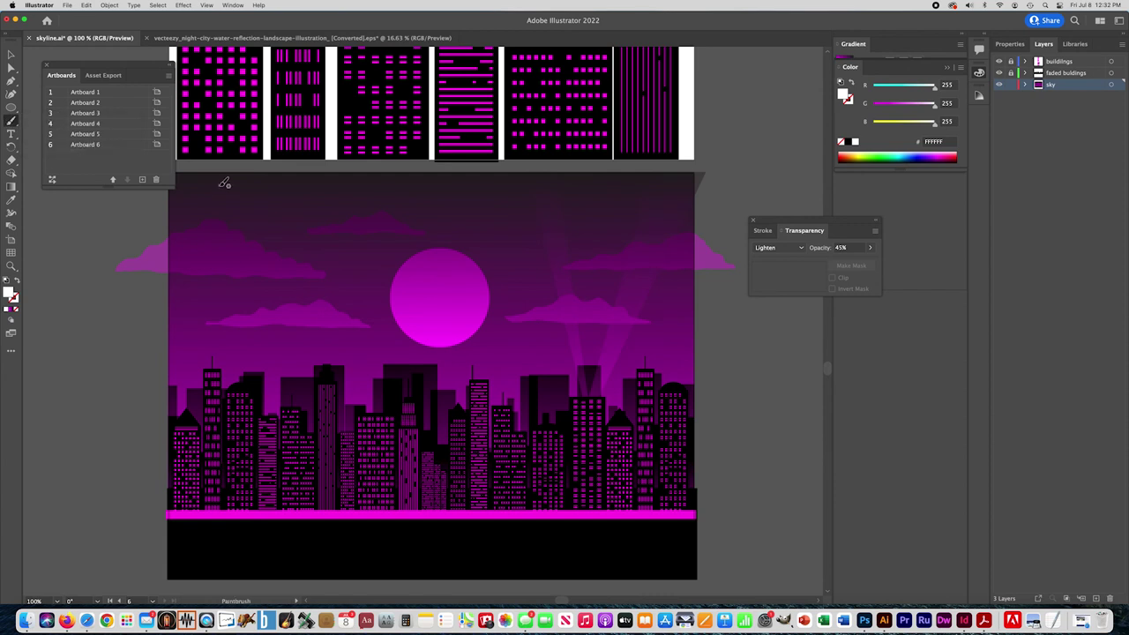
{"action": "left_click", "coordinate": [278, 204]}
{"action": "left_click", "coordinate": [290, 214]}
{"action": "left_click", "coordinate": [276, 223]}
{"action": "left_click", "coordinate": [207, 297]}
{"action": "left_click", "coordinate": [265, 339]}
{"action": "left_click", "coordinate": [307, 303]}
{"action": "left_click", "coordinate": [498, 206]}
{"action": "left_click", "coordinate": [512, 222]}
{"action": "left_click", "coordinate": [465, 224]}
{"action": "left_click", "coordinate": [662, 334]}
{"action": "left_click", "coordinate": [584, 221]}
{"action": "left_click", "coordinate": [601, 226]}
{"action": "left_click", "coordinate": [591, 239]}
Add more white stars between the clouds, above the skyline and top right, then zoom out.
{"action": "left_click", "coordinate": [525, 261]}
{"action": "left_click", "coordinate": [508, 242]}
{"action": "left_click", "coordinate": [502, 258]}
{"action": "left_click", "coordinate": [488, 249]}
{"action": "left_click", "coordinate": [506, 286]}
{"action": "left_click", "coordinate": [542, 341]}
{"action": "left_click", "coordinate": [518, 347]}
{"action": "left_click", "coordinate": [643, 302]}
{"action": "left_click", "coordinate": [653, 271]}
{"action": "left_click", "coordinate": [651, 206]}
{"action": "left_click", "coordinate": [11, 55]}
{"action": "key", "text": "super+minus"}
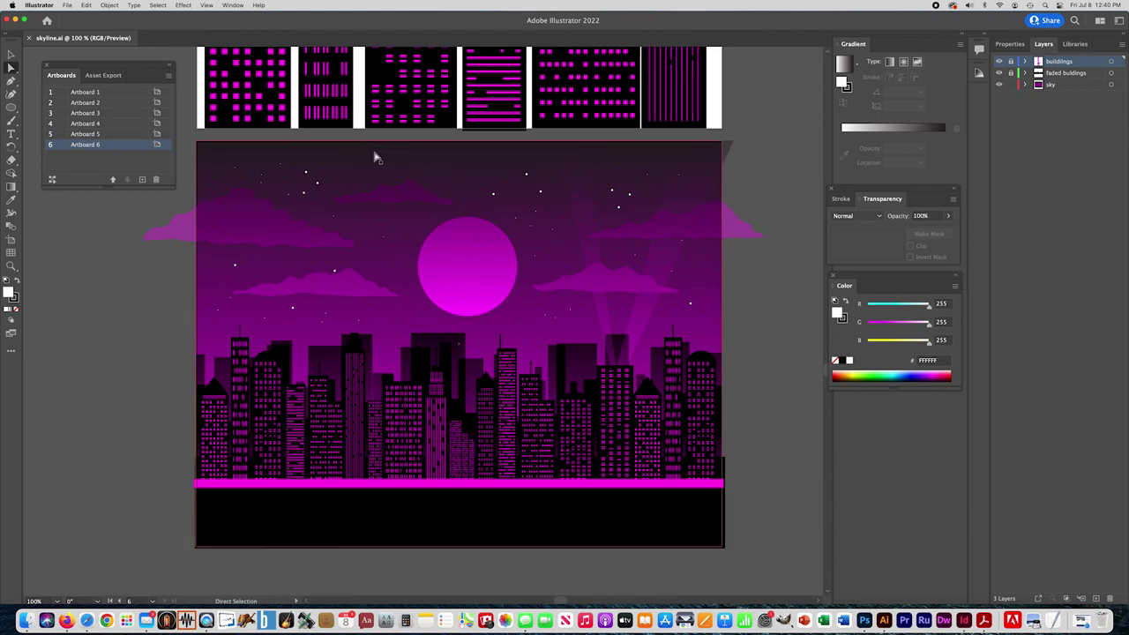
Toggle the layer lock, make the sky layer active and select the sky background rectangle.
{"action": "left_click", "coordinate": [67, 6]}
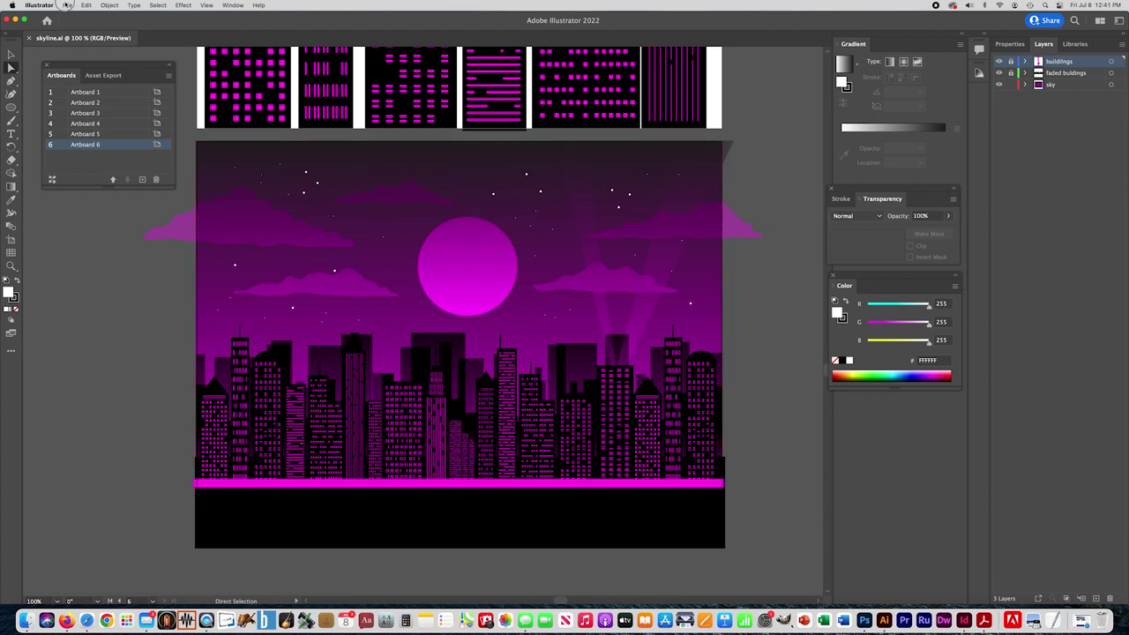
{"action": "left_click", "coordinate": [67, 5]}
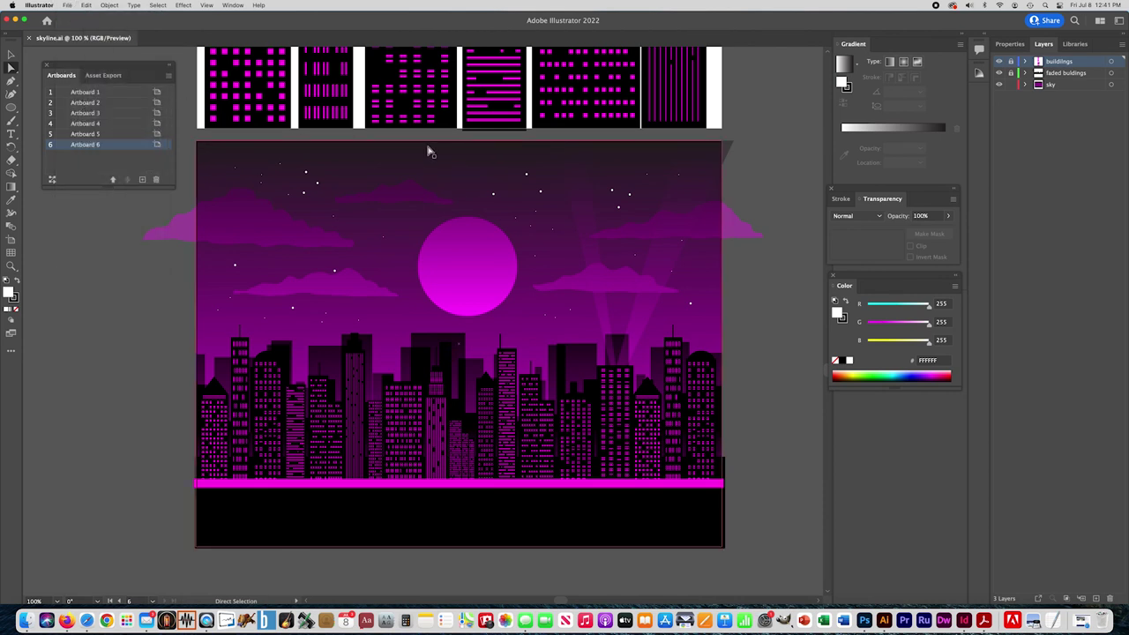
{"action": "left_click", "coordinate": [1011, 74]}
{"action": "left_click", "coordinate": [1054, 84]}
{"action": "left_click", "coordinate": [10, 55]}
{"action": "left_click", "coordinate": [477, 150]}
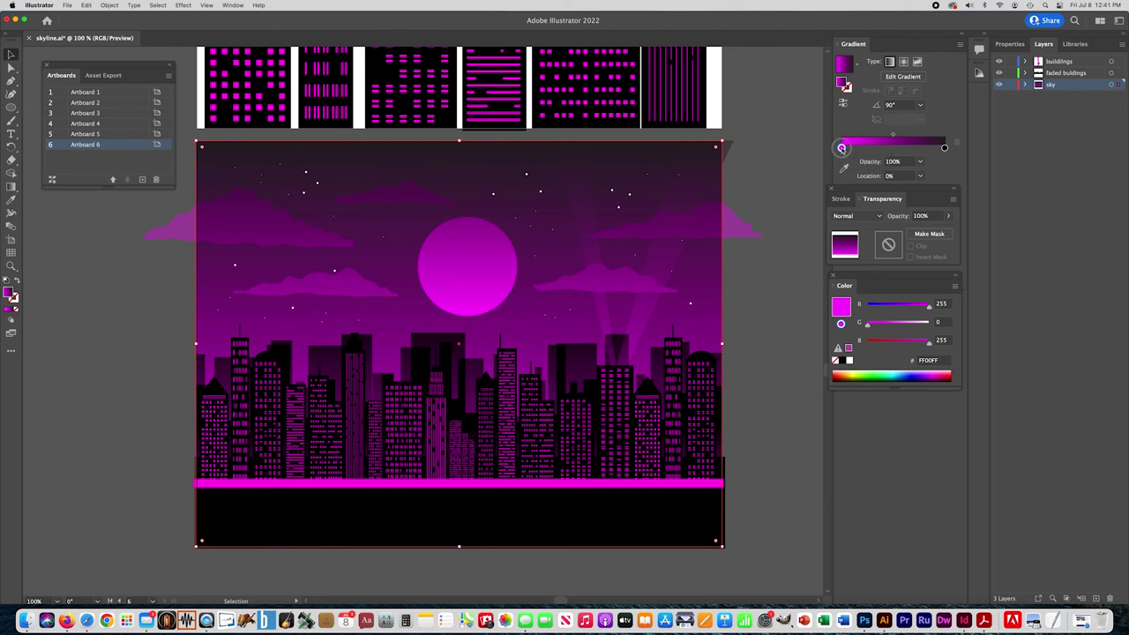
Try purple, magenta, crimson, green and cyan on the first gradient stop, then shift a stop.
{"action": "double_click", "coordinate": [841, 149]}
{"action": "left_click", "coordinate": [886, 190]}
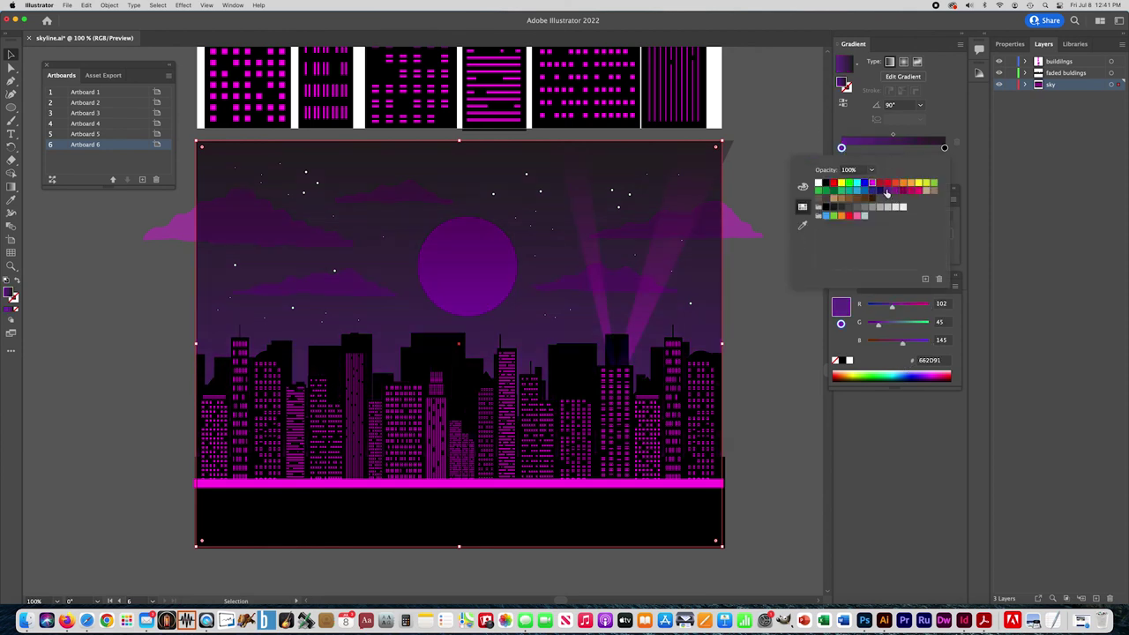
{"action": "left_click", "coordinate": [895, 191]}
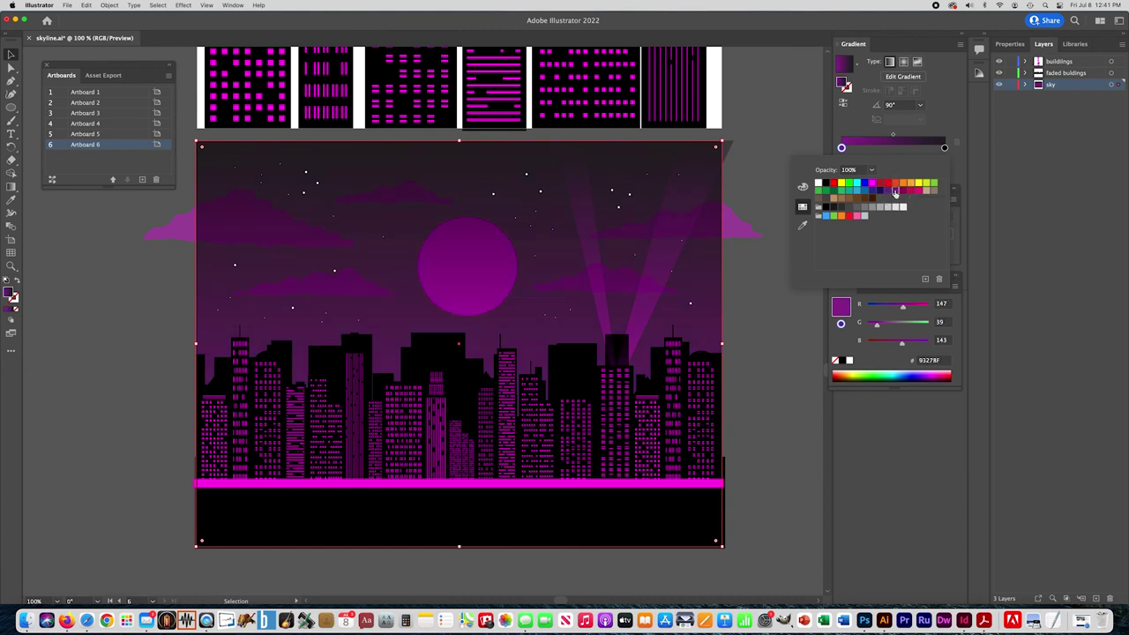
{"action": "left_click", "coordinate": [911, 191]}
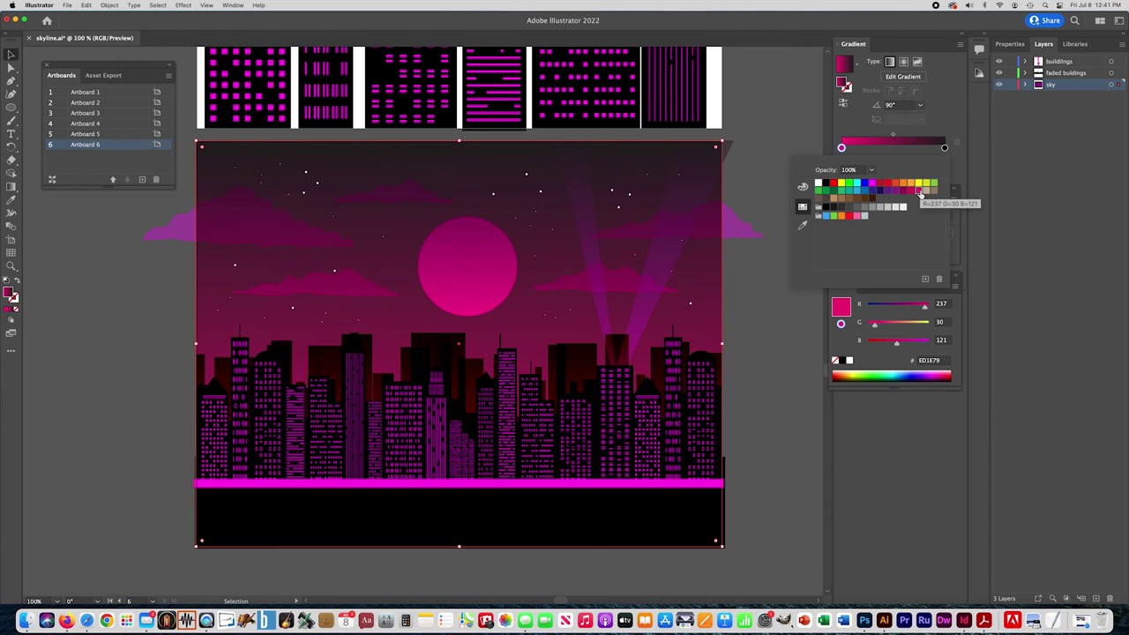
{"action": "left_click", "coordinate": [934, 185]}
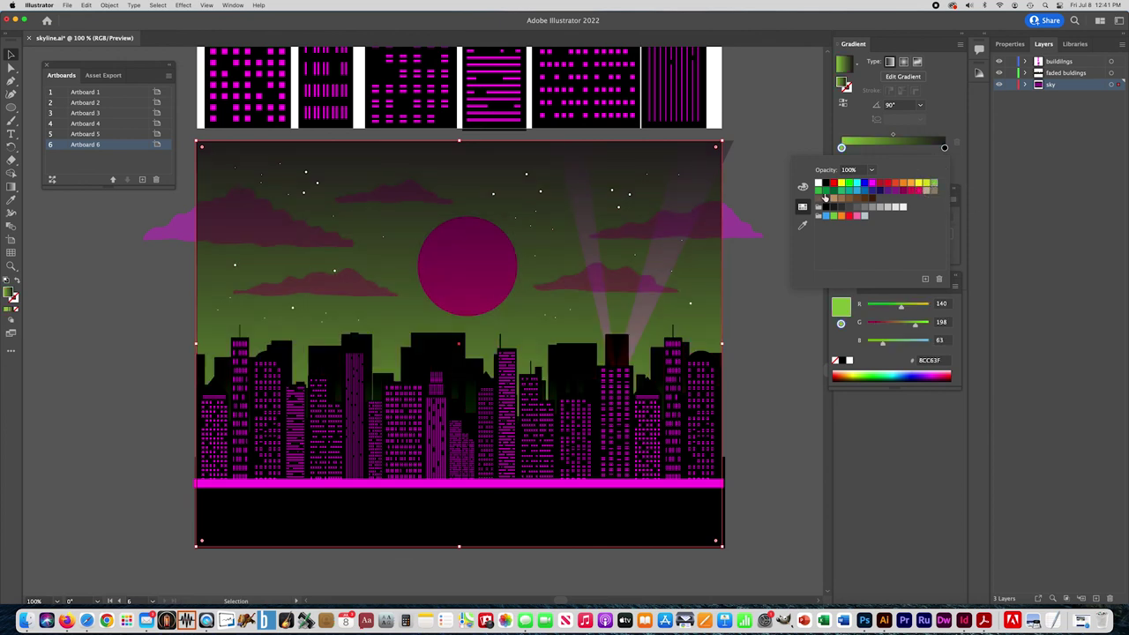
{"action": "left_click", "coordinate": [857, 184]}
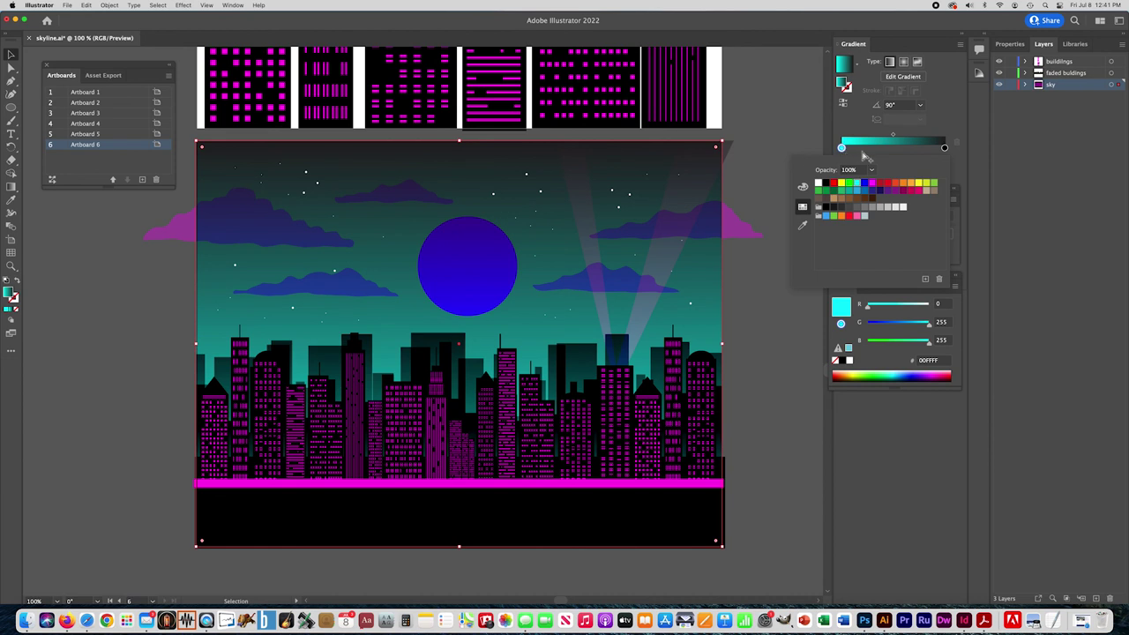
{"action": "left_click", "coordinate": [896, 136]}
{"action": "mouse_move", "coordinate": [893, 137]}
{"action": "left_mouse_down"}
{"action": "mouse_move", "coordinate": [866, 137]}
{"action": "mouse_move", "coordinate": [922, 137]}
{"action": "mouse_move", "coordinate": [878, 137]}
{"action": "left_mouse_up"}
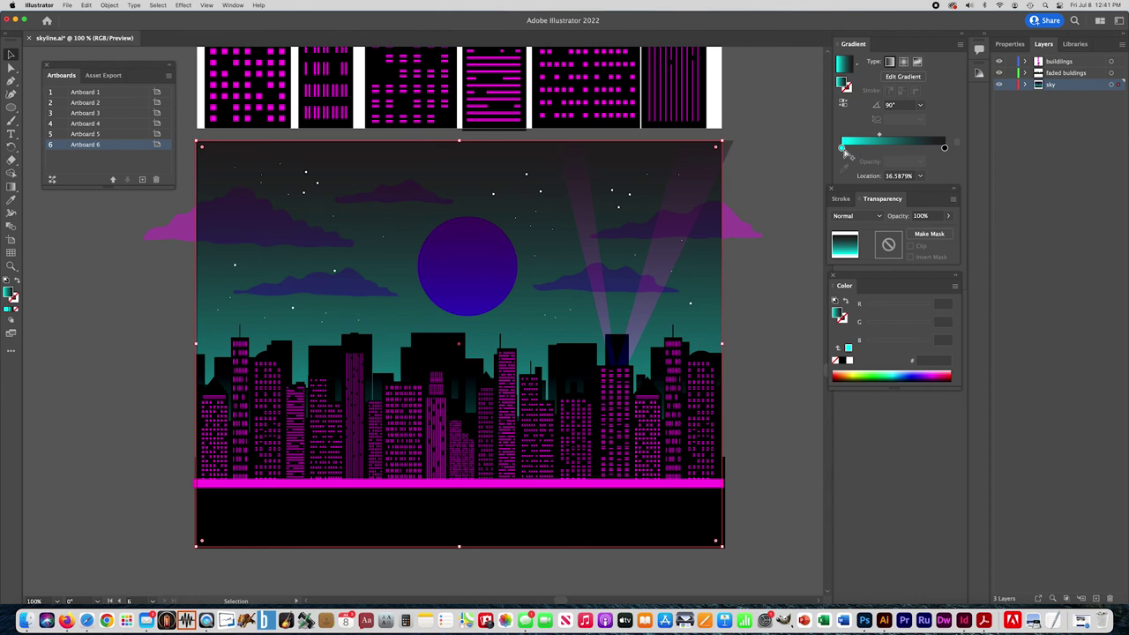
Recolour the first gradient stop, trying red and greens before settling on cyan 00FFFF.
{"action": "left_click", "coordinate": [842, 147]}
{"action": "double_click", "coordinate": [843, 147]}
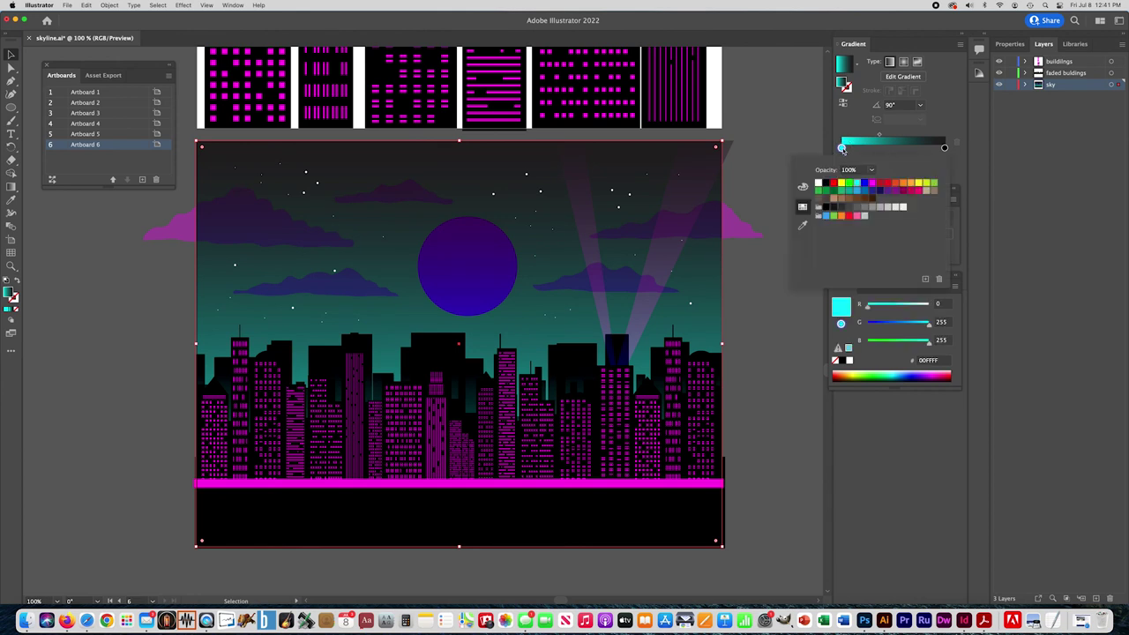
{"action": "left_click", "coordinate": [850, 218]}
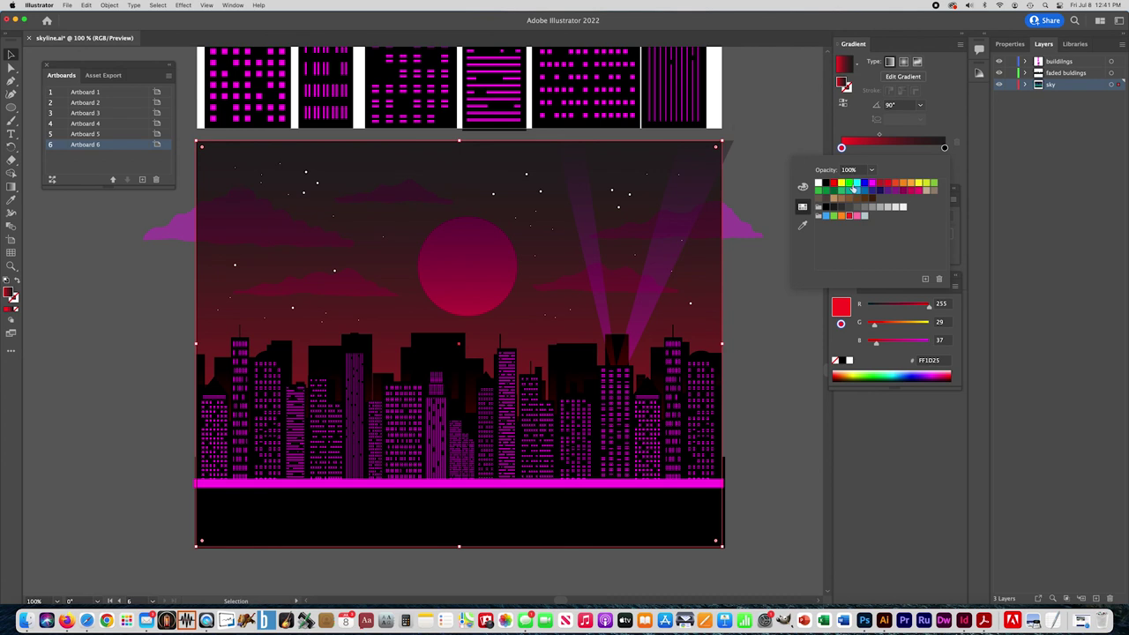
{"action": "left_click", "coordinate": [849, 184]}
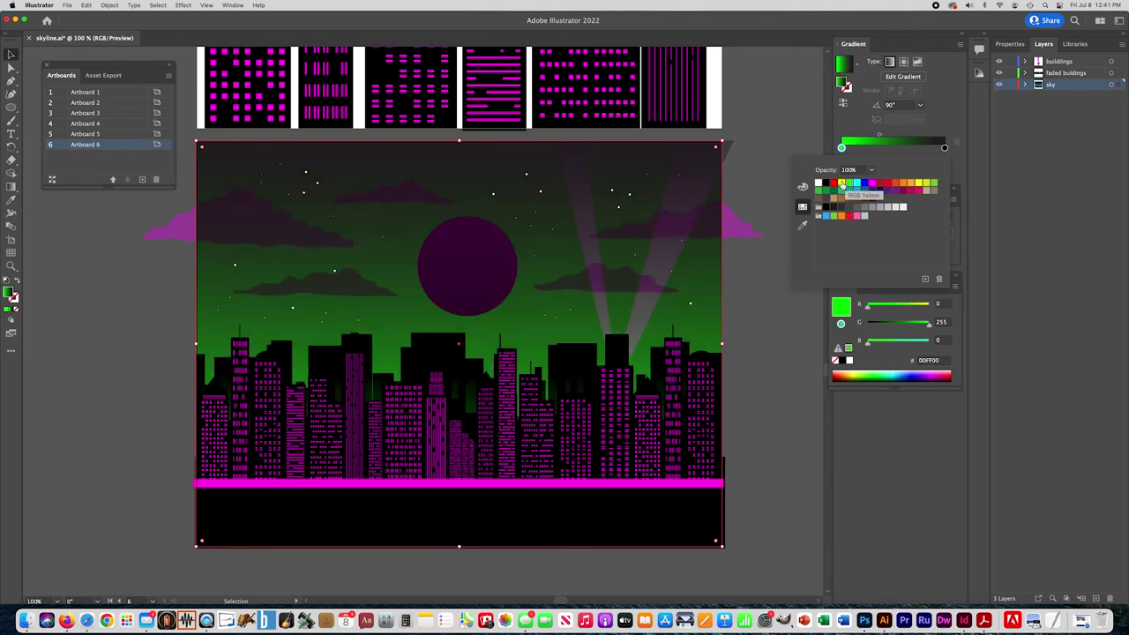
{"action": "left_click", "coordinate": [935, 184]}
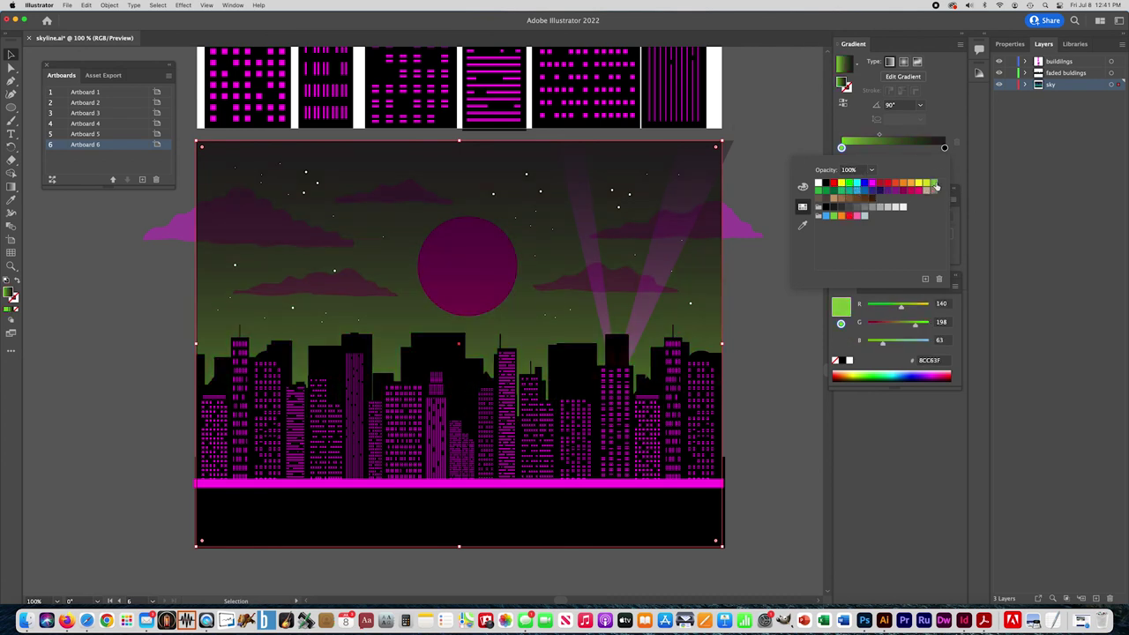
{"action": "left_click", "coordinate": [858, 183]}
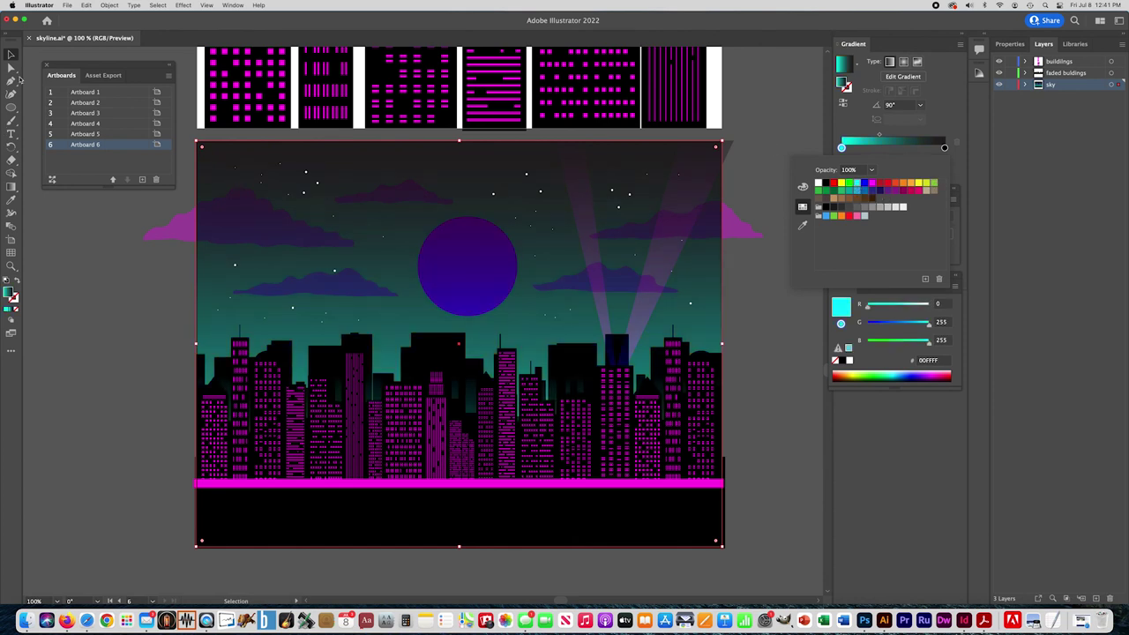
{"action": "left_click", "coordinate": [10, 54]}
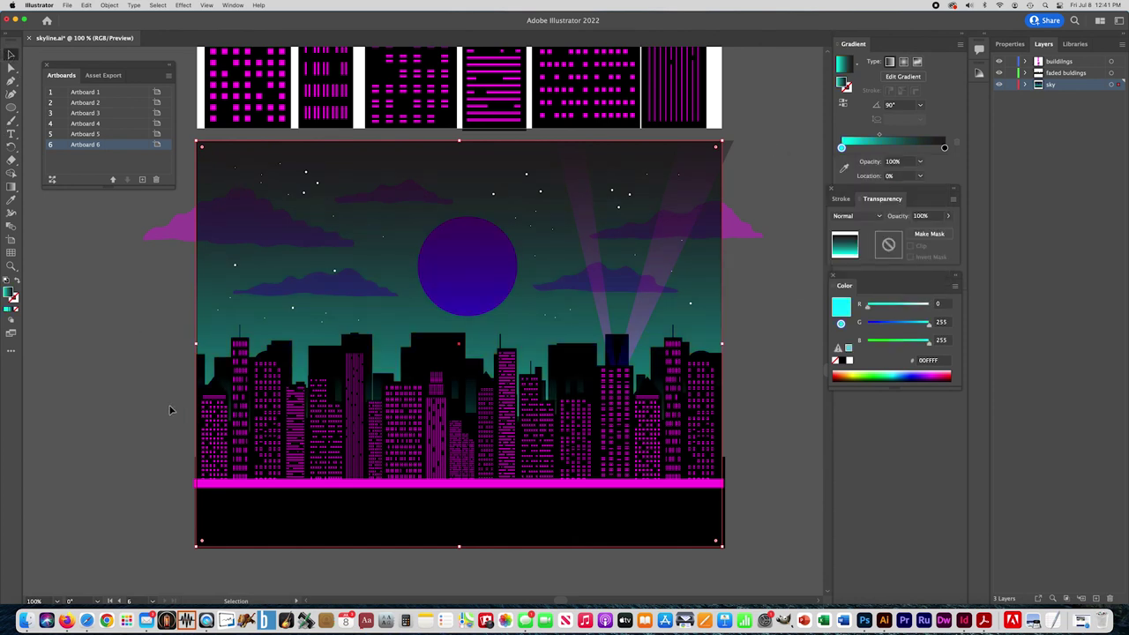
Select the ground strip and every object with the same magenta fill, then fill them cyan 00FFDE.
{"action": "left_click", "coordinate": [263, 486]}
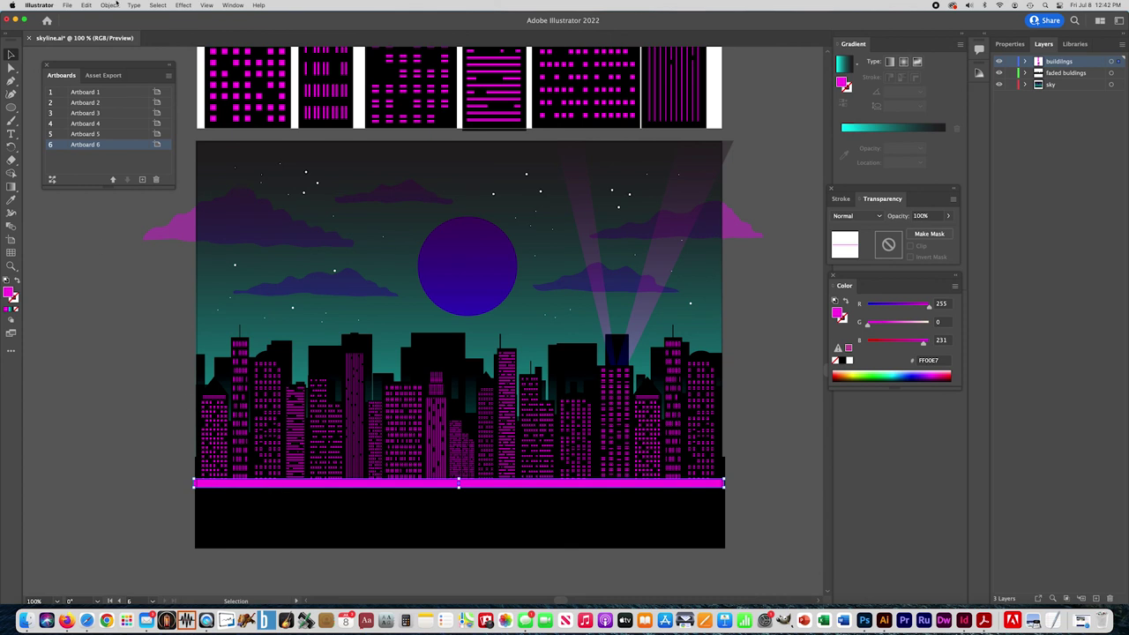
{"action": "left_click", "coordinate": [158, 6]}
{"action": "mouse_move", "coordinate": [176, 99]}
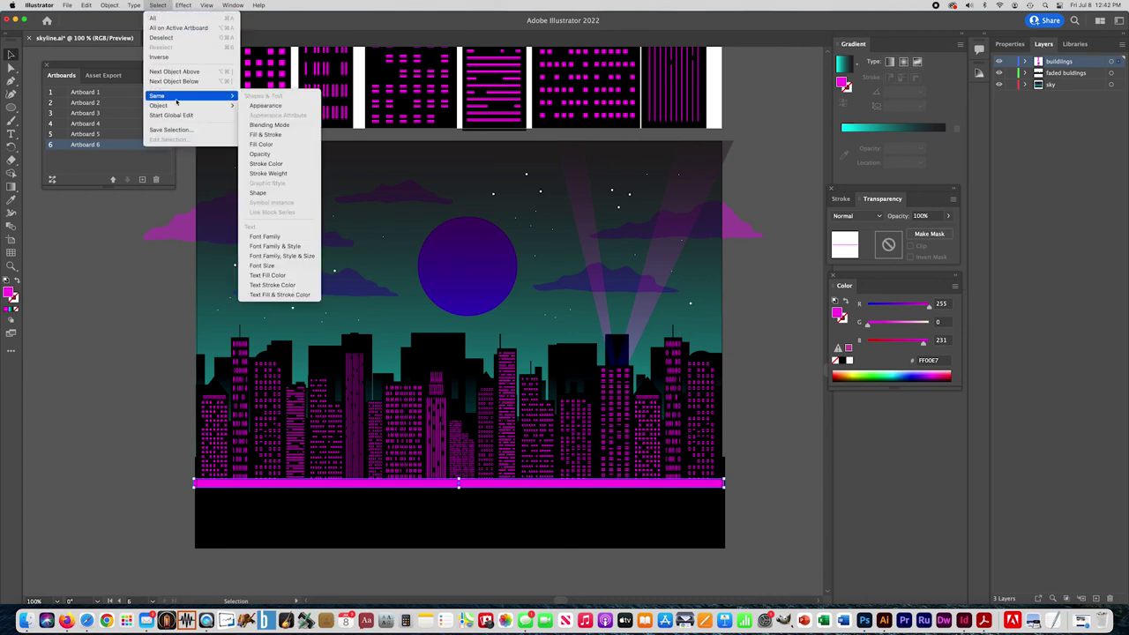
{"action": "left_click", "coordinate": [261, 144]}
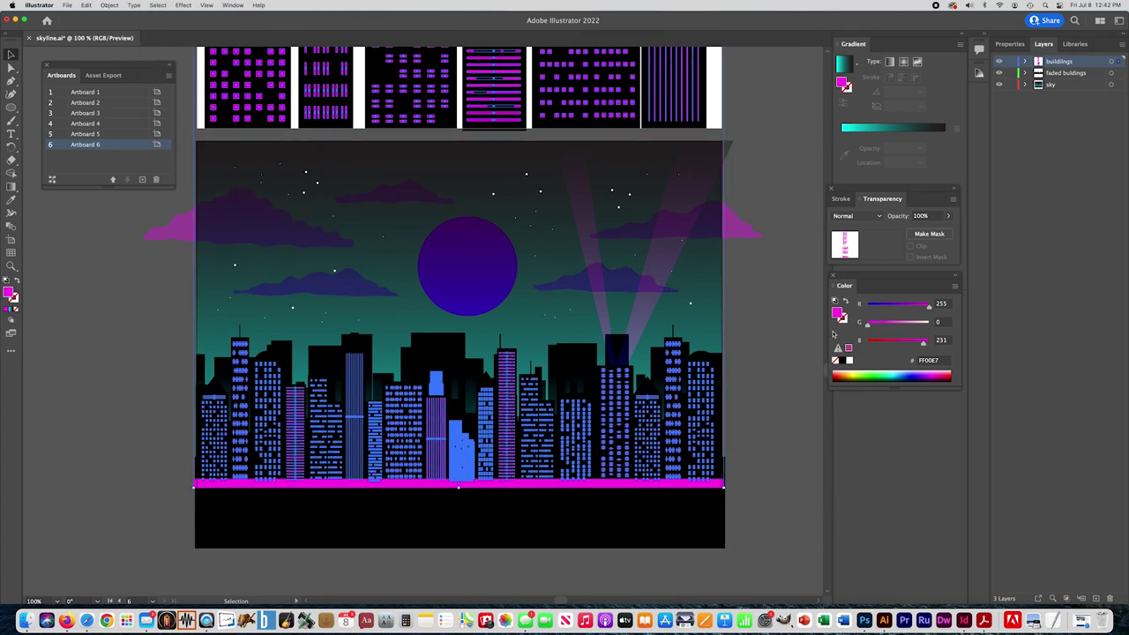
{"action": "left_click", "coordinate": [891, 374]}
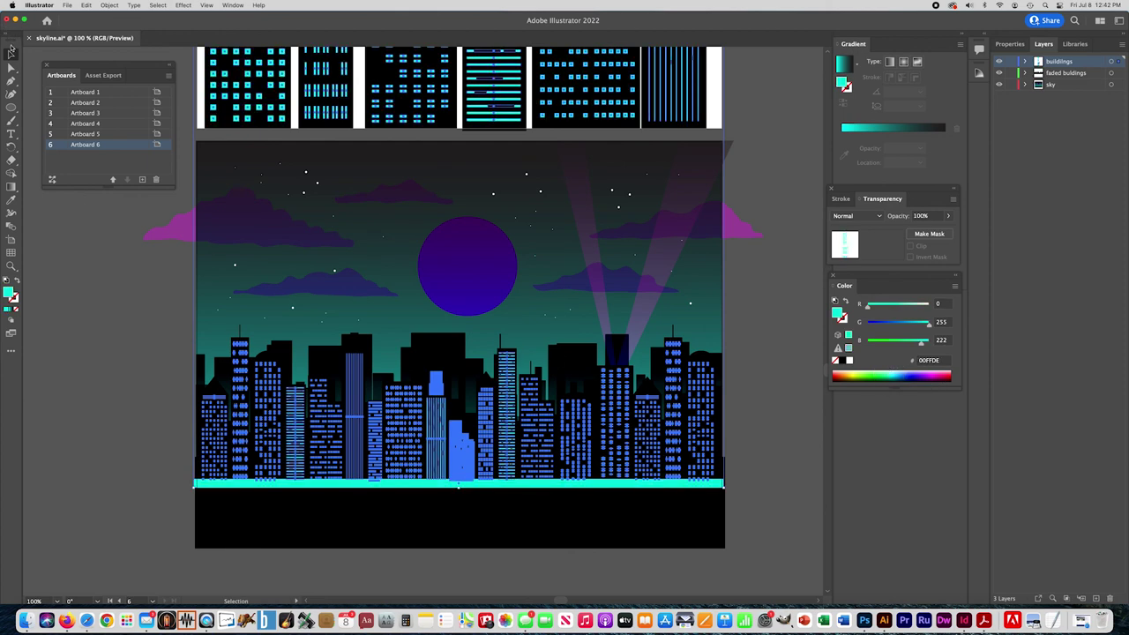
{"action": "left_click", "coordinate": [98, 241]}
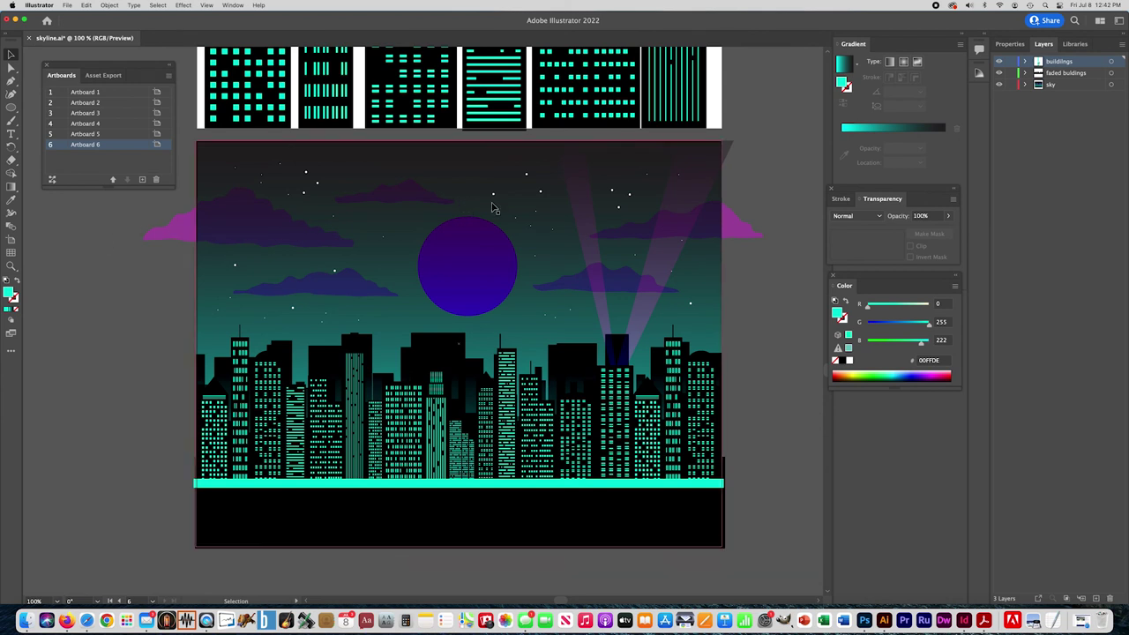
Select both spotlight beams and give them the cyan window colour with the Eyedropper.
{"action": "left_click", "coordinate": [580, 224]}
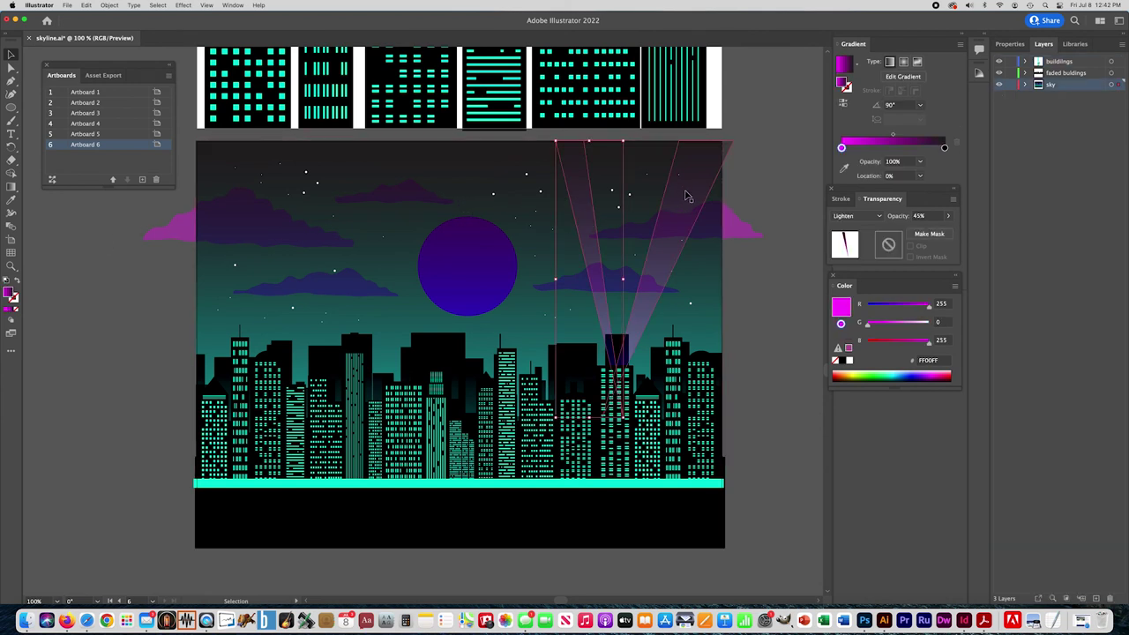
{"action": "left_click", "coordinate": [687, 195], "text": "shift"}
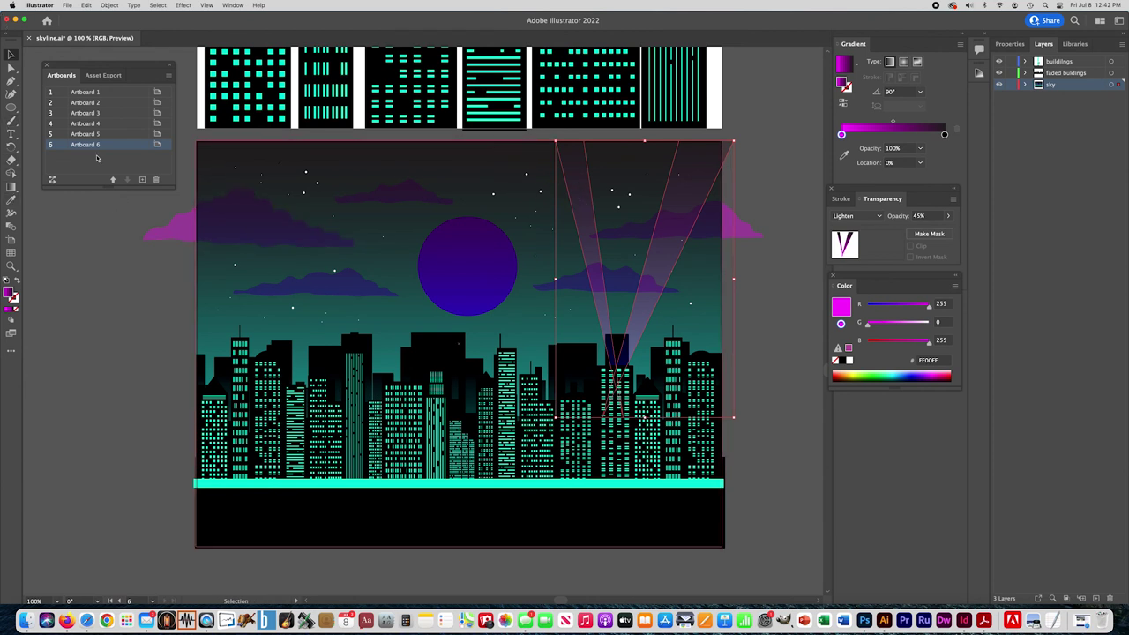
{"action": "left_click", "coordinate": [11, 200]}
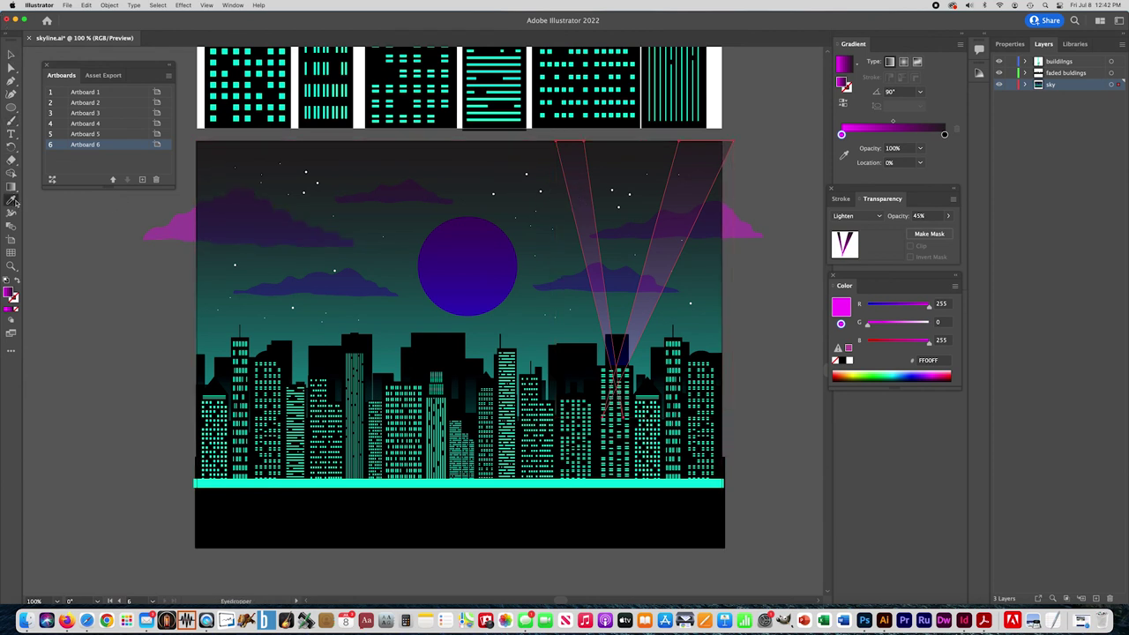
{"action": "left_click", "coordinate": [335, 327]}
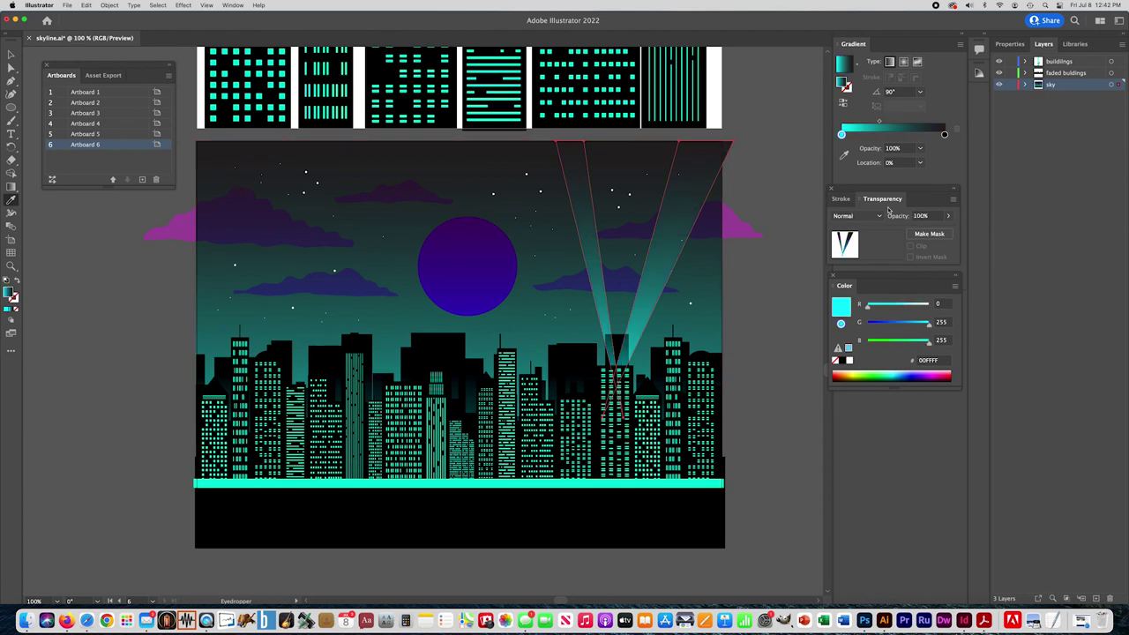
Set the beams to Lighten blend mode at 52% opacity.
{"action": "left_click", "coordinate": [854, 216]}
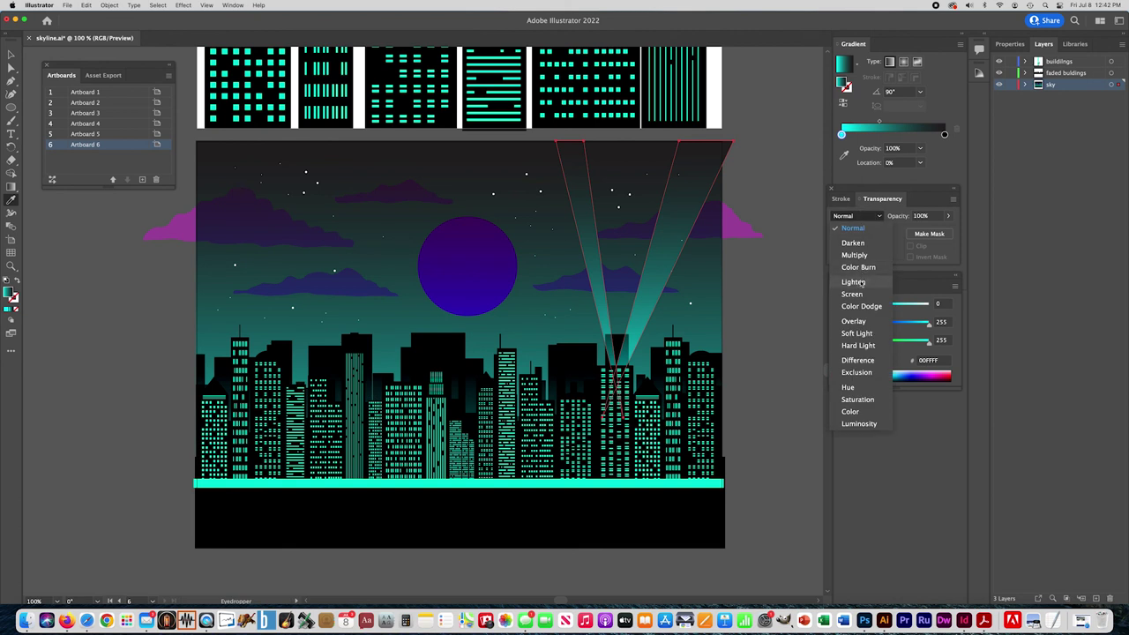
{"action": "left_click", "coordinate": [858, 281]}
{"action": "left_click", "coordinate": [948, 215]}
{"action": "left_click_drag", "start_coordinate": [946, 231], "coordinate": [927, 231]}
{"action": "left_click", "coordinate": [10, 55]}
{"action": "left_click", "coordinate": [449, 282]}
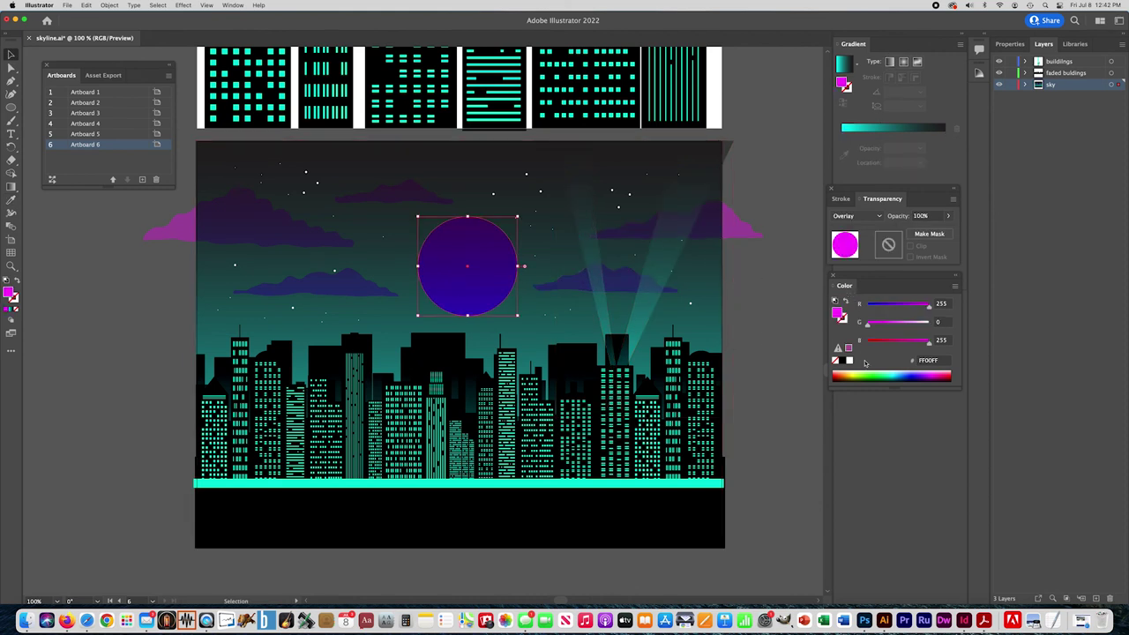
Make the moon teal, then select all five clouds and fill them a deeper teal 00B6D0.
{"action": "left_click", "coordinate": [893, 371]}
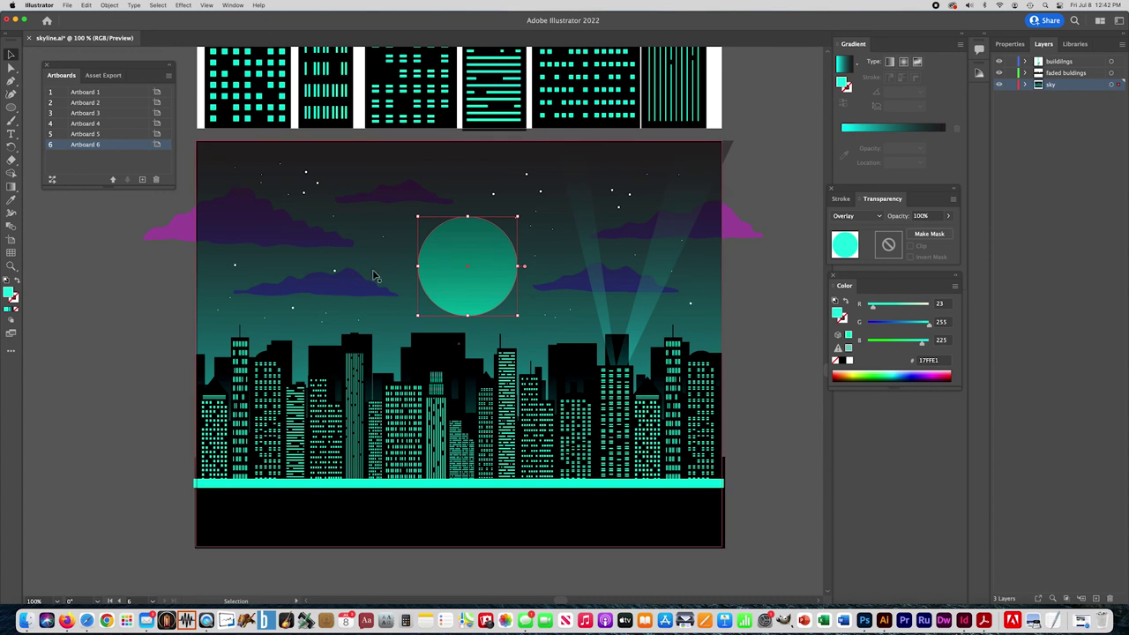
{"action": "left_click", "coordinate": [300, 225]}
{"action": "left_click", "coordinate": [388, 201], "text": "shift"}
{"action": "left_click", "coordinate": [305, 284], "text": "shift"}
{"action": "left_click", "coordinate": [554, 289], "text": "shift"}
{"action": "left_click", "coordinate": [724, 240], "text": "shift"}
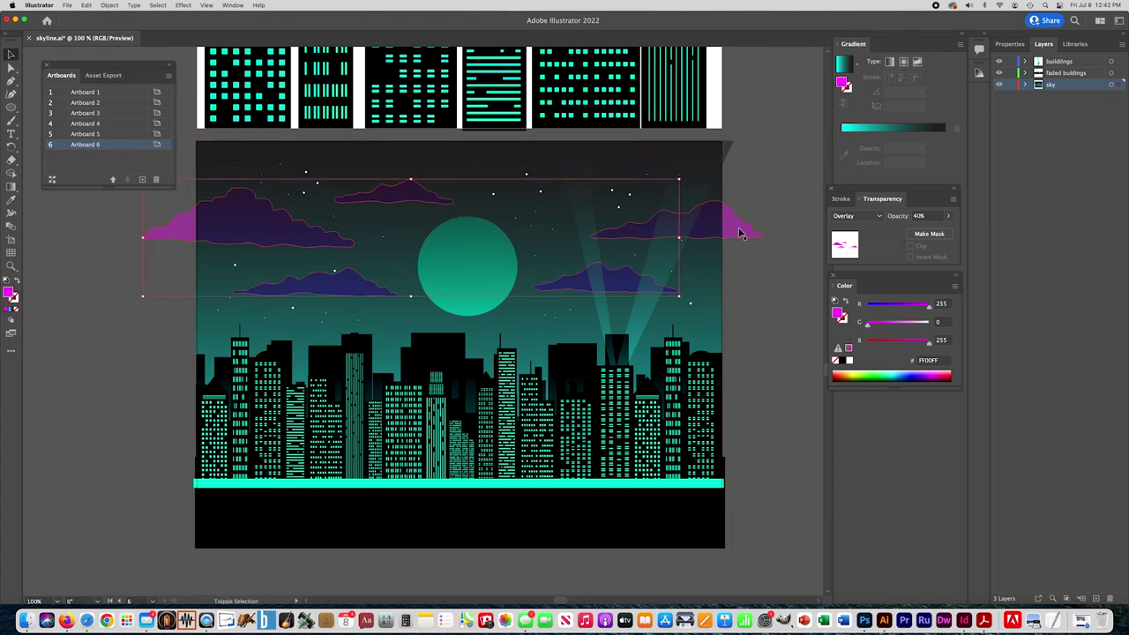
{"action": "left_click", "coordinate": [880, 371]}
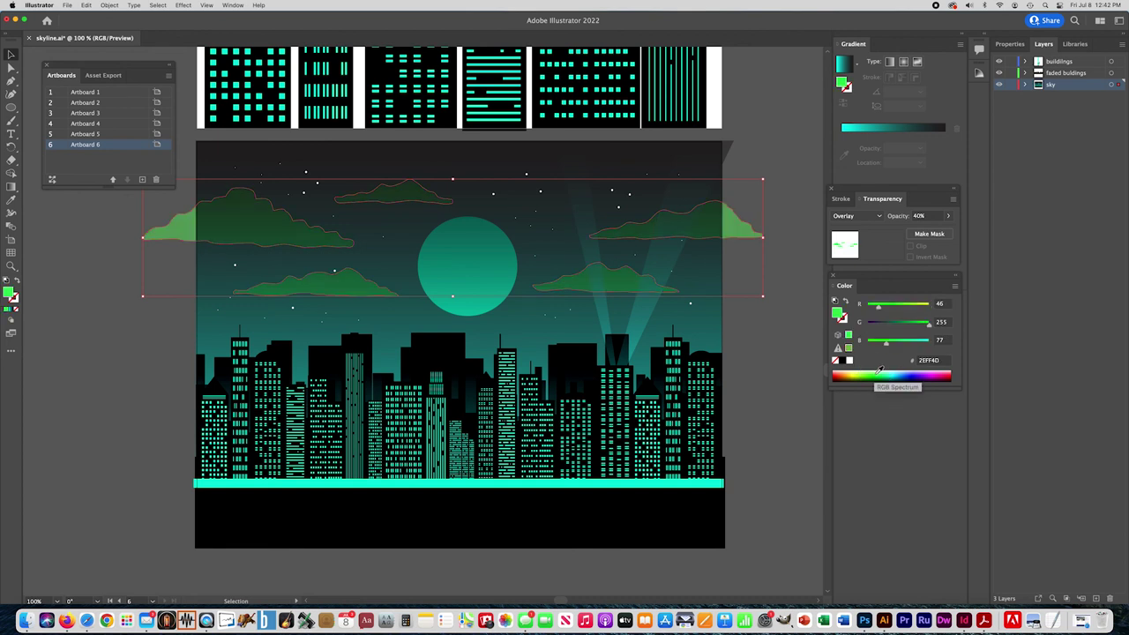
{"action": "left_click", "coordinate": [896, 371]}
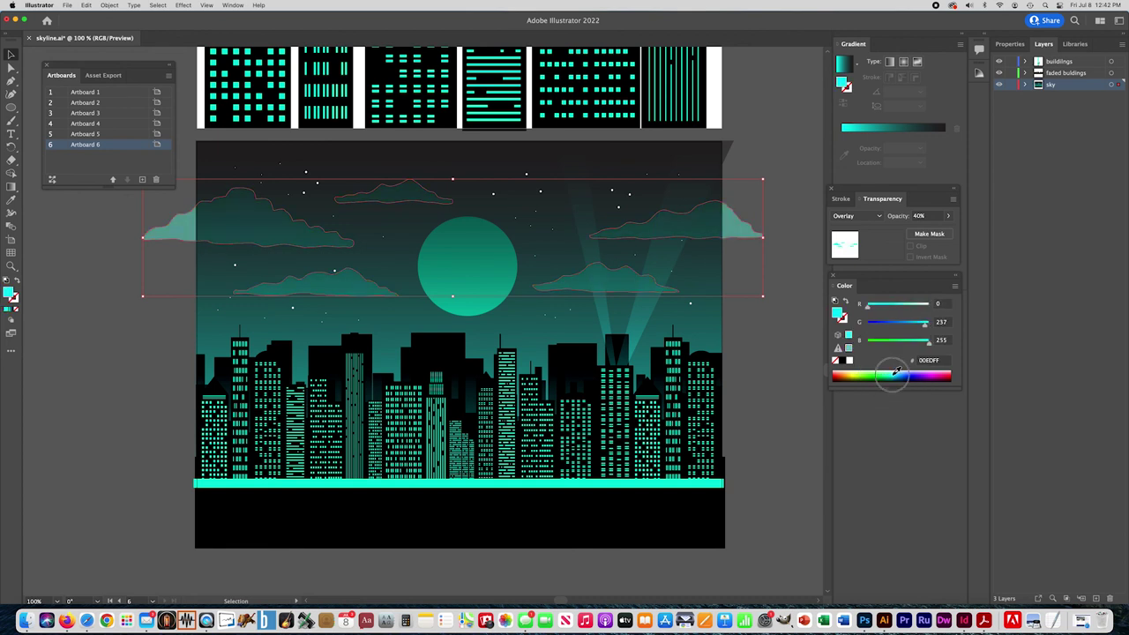
{"action": "left_click", "coordinate": [895, 371]}
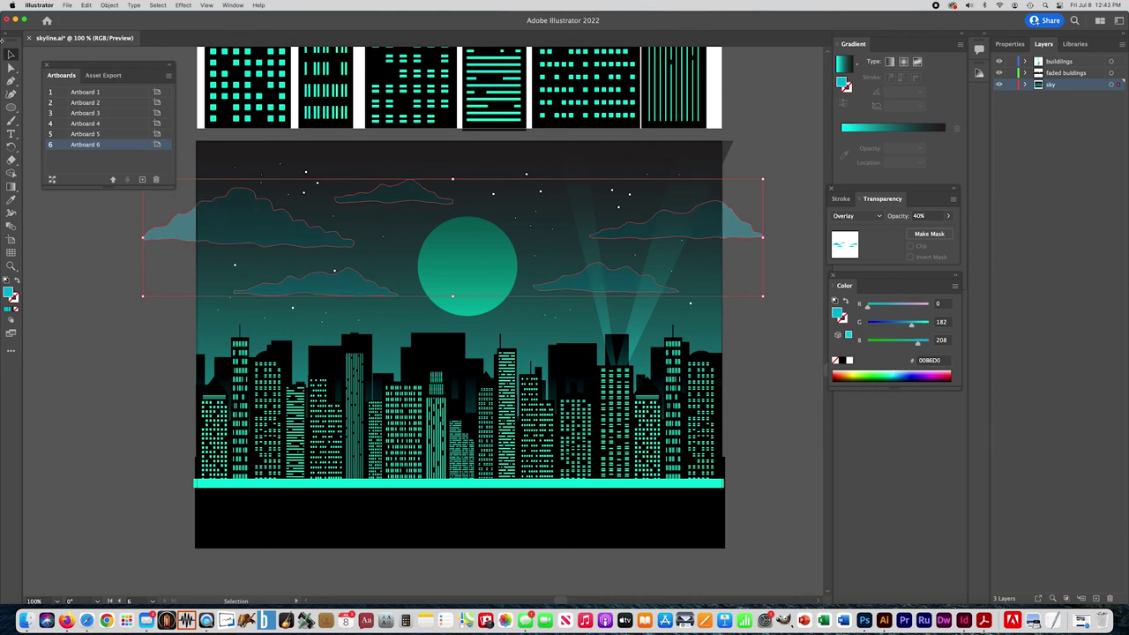
{"action": "left_click", "coordinate": [82, 240]}
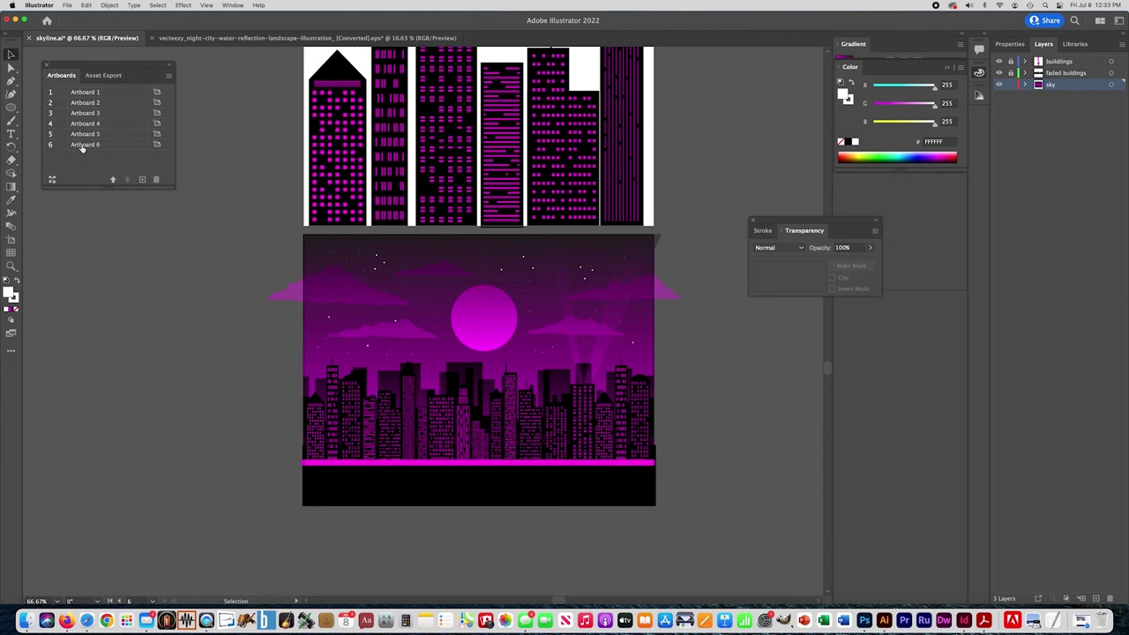
Start File > Export As and choose JPEG as the export format.
{"action": "left_click", "coordinate": [65, 4]}
{"action": "left_click", "coordinate": [66, 7]}
{"action": "left_click", "coordinate": [66, 5]}
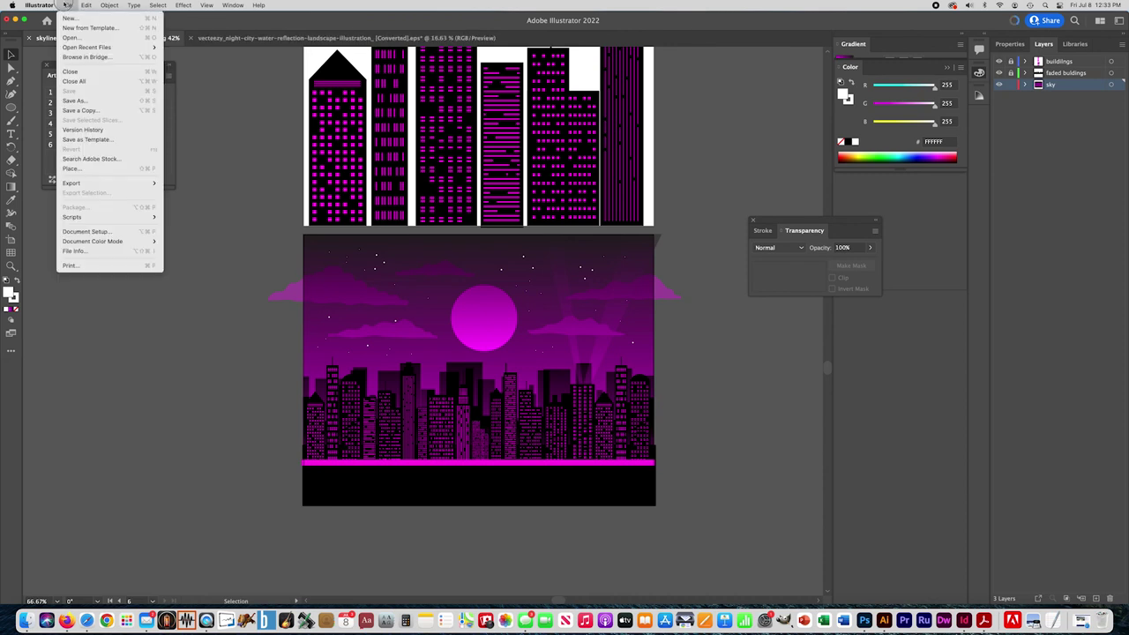
{"action": "mouse_move", "coordinate": [79, 183]}
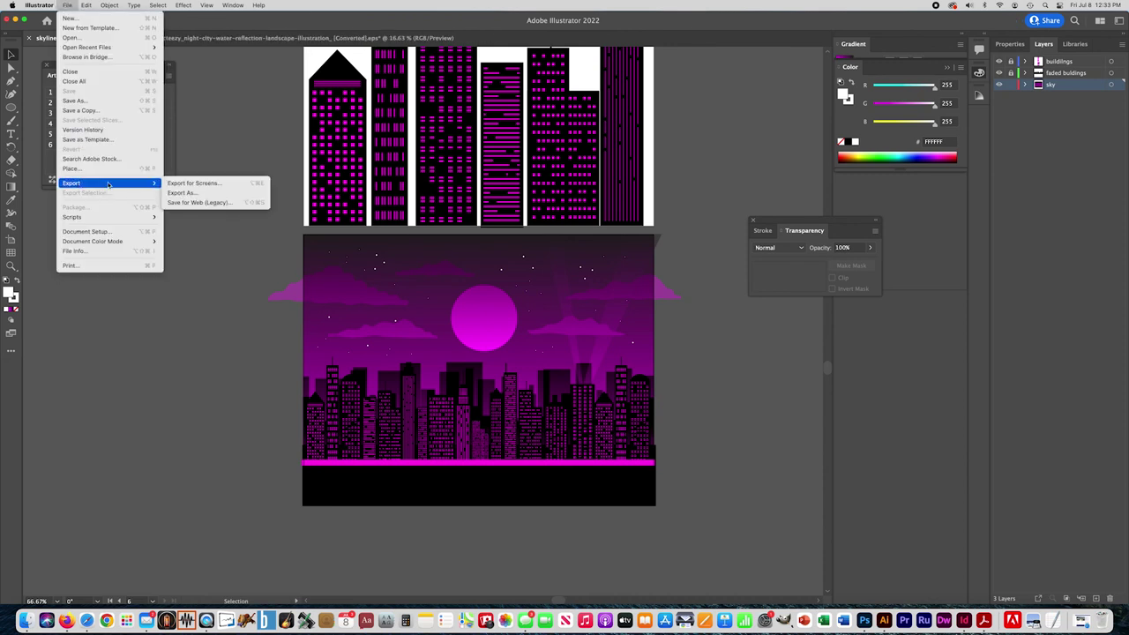
{"action": "left_click", "coordinate": [182, 192]}
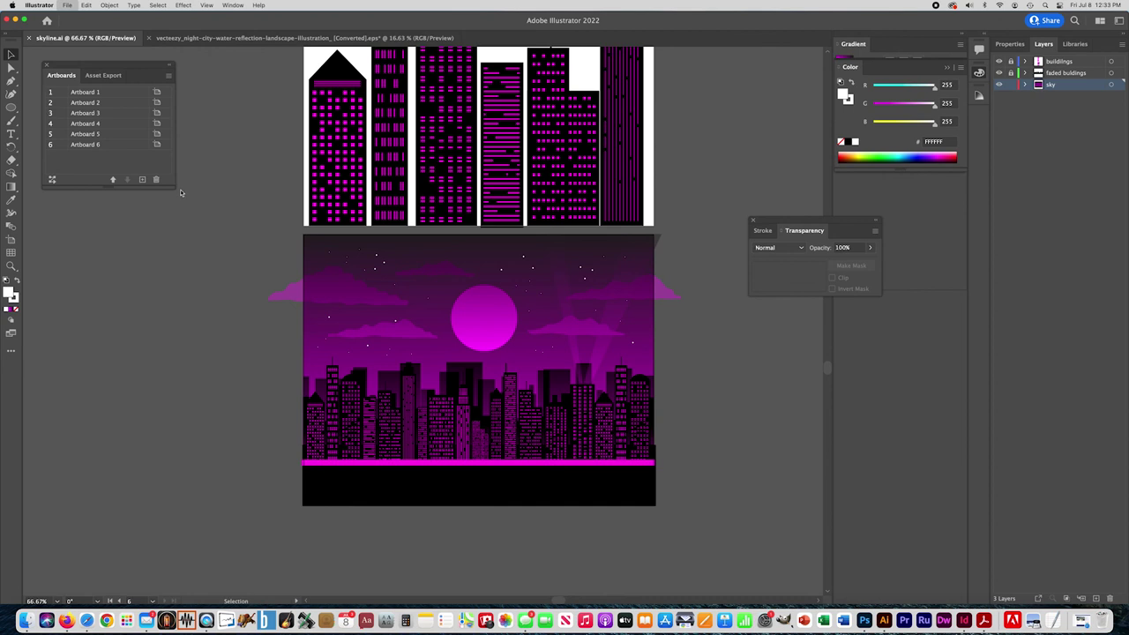
{"action": "left_click", "coordinate": [541, 243]}
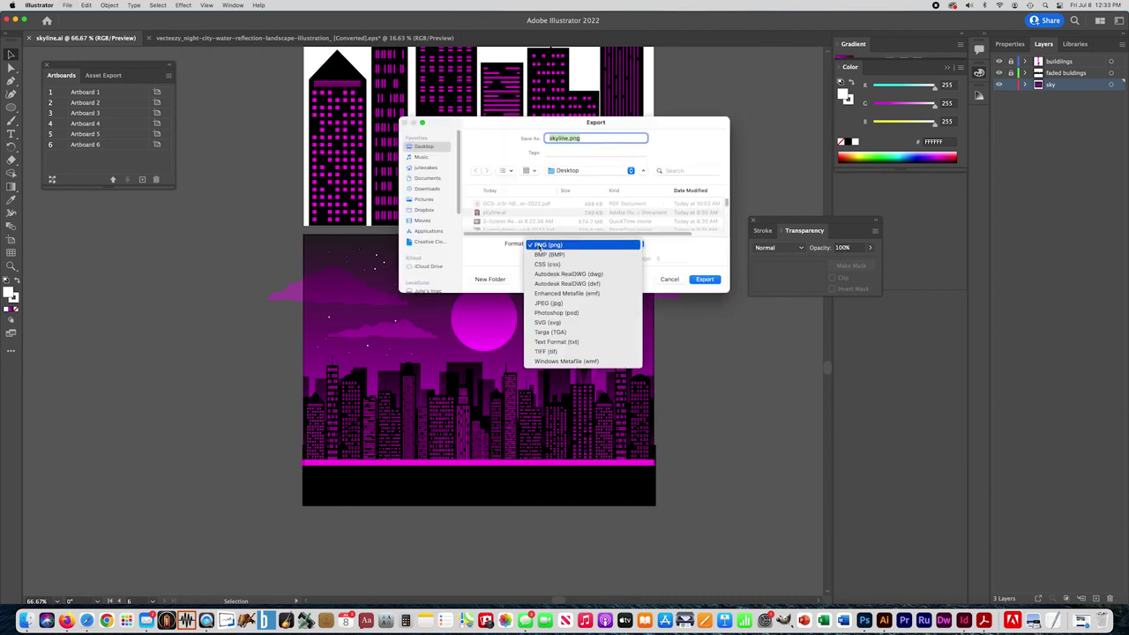
{"action": "left_click", "coordinate": [522, 302]}
Export only artboard 6 and accept the JPEG options (RGB, medium quality).
{"action": "left_click", "coordinate": [531, 258]}
{"action": "left_click", "coordinate": [628, 258]}
{"action": "double_click", "coordinate": [668, 259]}
{"action": "type", "text": "6"}
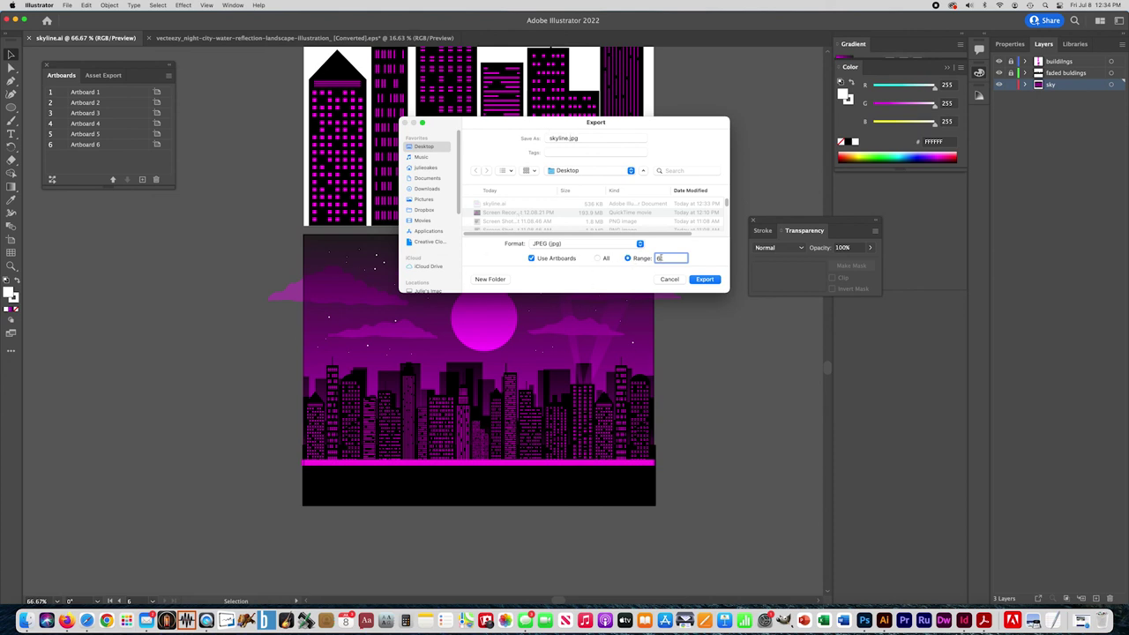
{"action": "left_click", "coordinate": [704, 279]}
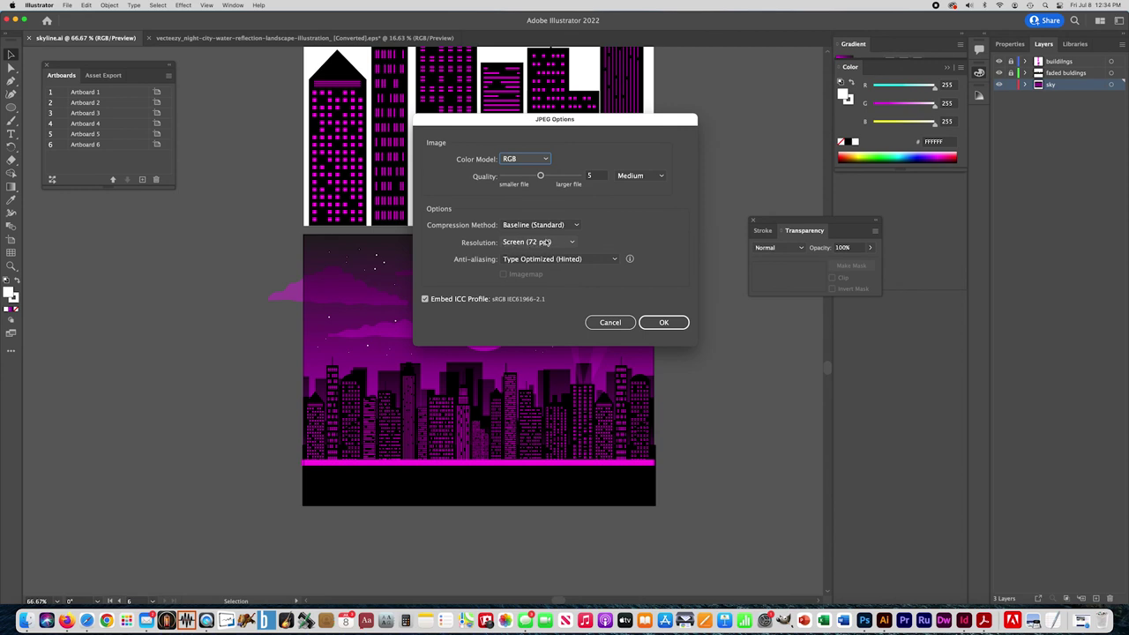
{"action": "left_click", "coordinate": [661, 325]}
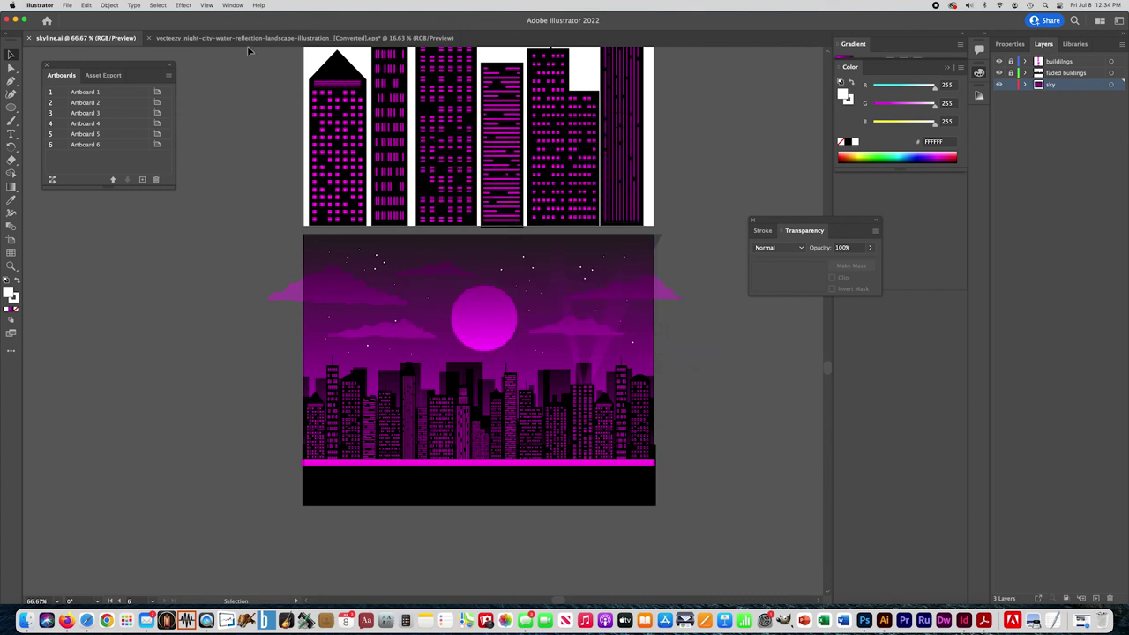